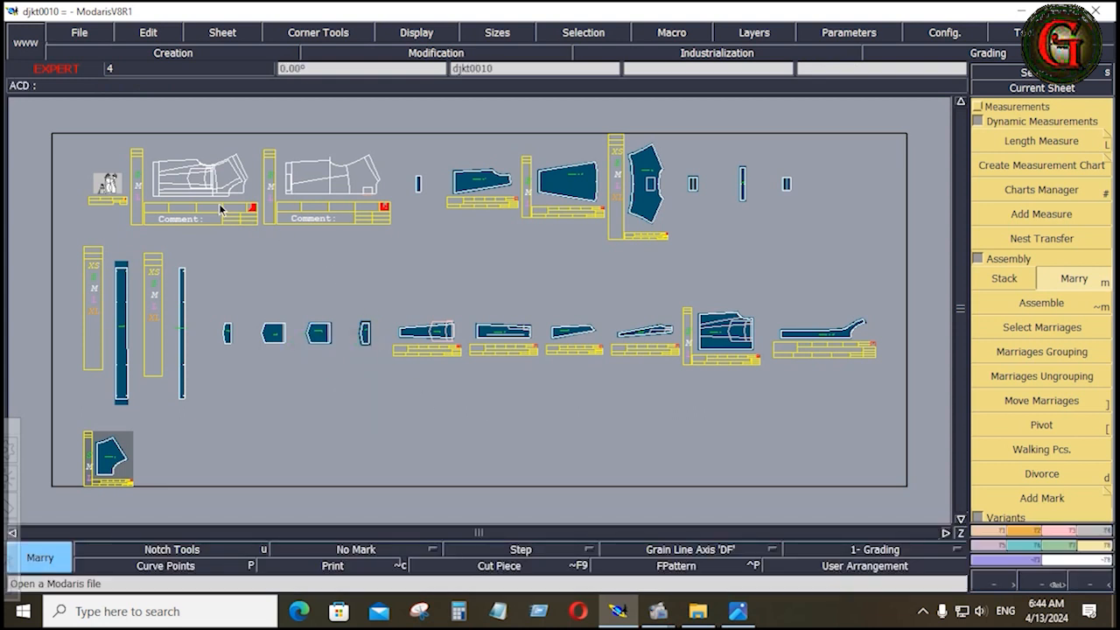
- Switch to the photo viewer and review the jacket's measurement specifications and drawing on SHEET-01.JPG and SHEET-02.JPG
{"action": "left_click", "coordinate": [742, 611]}
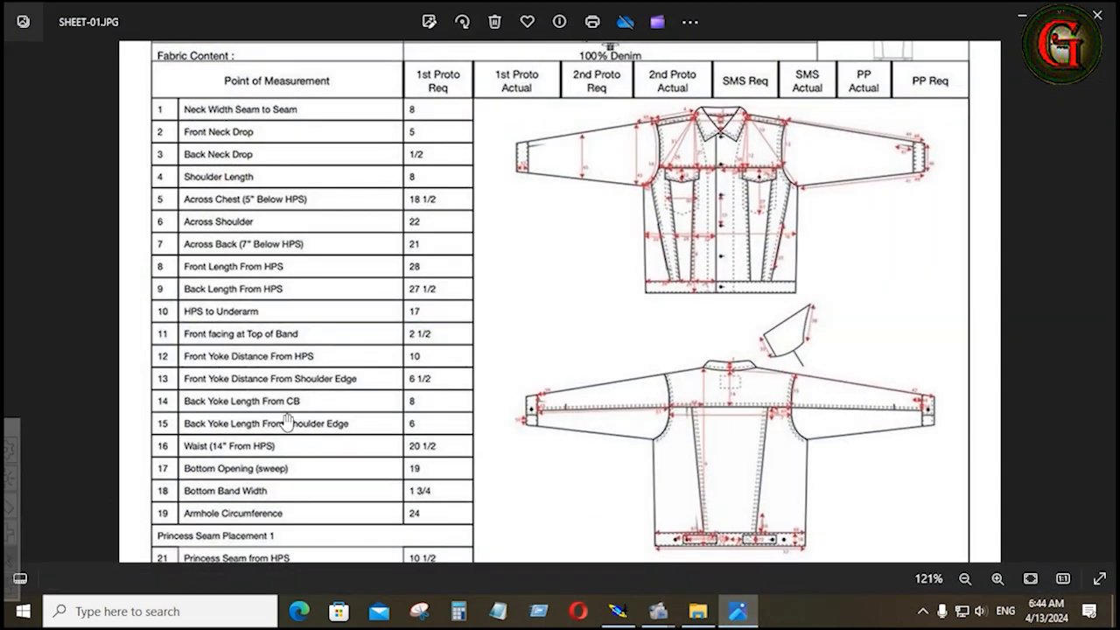
{"action": "scroll", "coordinate": [308, 353], "scroll_direction": "down", "scroll_amount": 1}
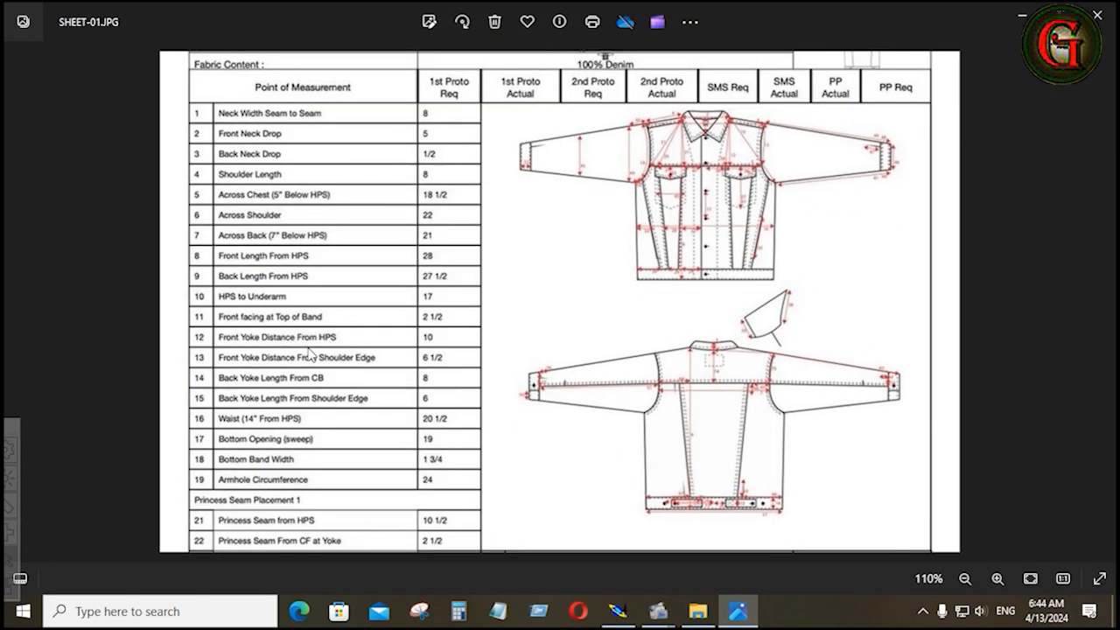
{"action": "scroll", "coordinate": [308, 352], "scroll_direction": "up", "scroll_amount": 1}
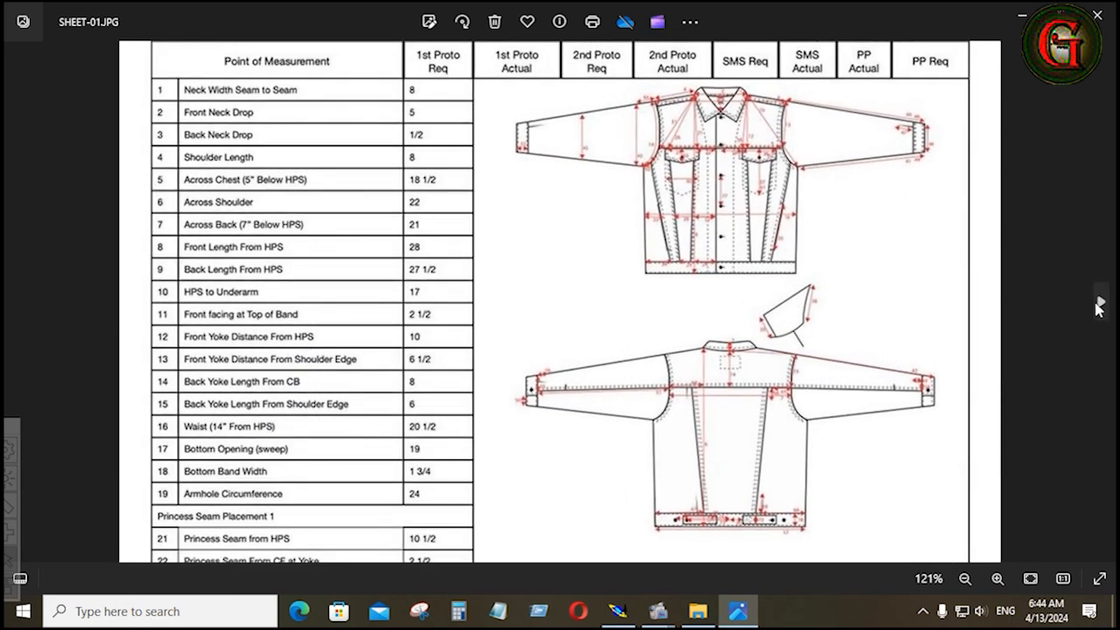
{"action": "left_click", "coordinate": [1099, 304]}
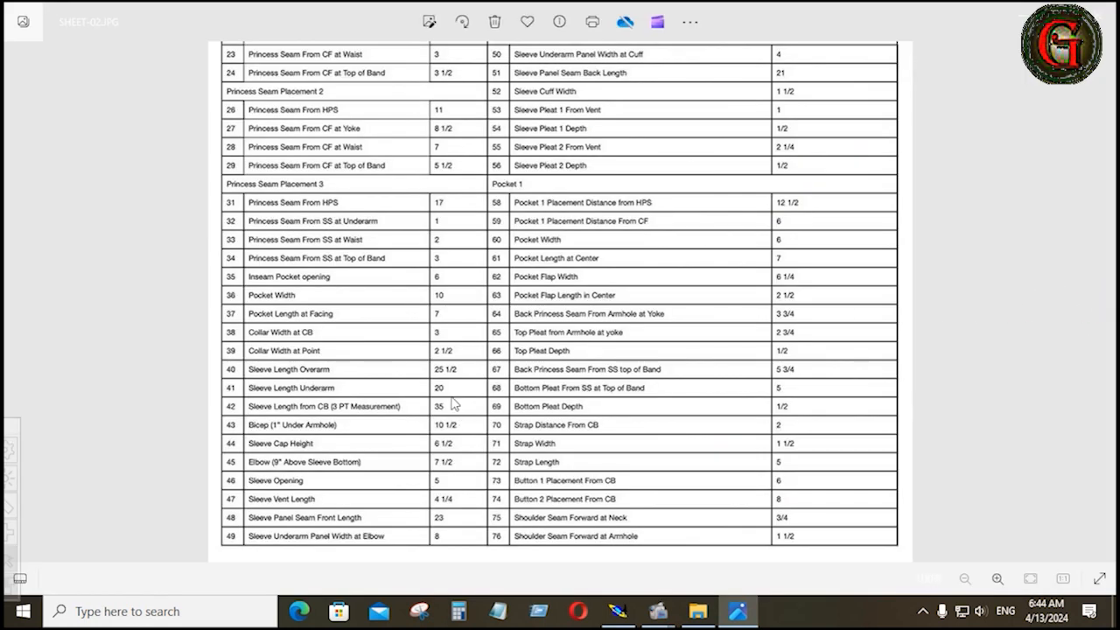
{"action": "scroll", "coordinate": [260, 261], "scroll_direction": "up", "scroll_amount": 1}
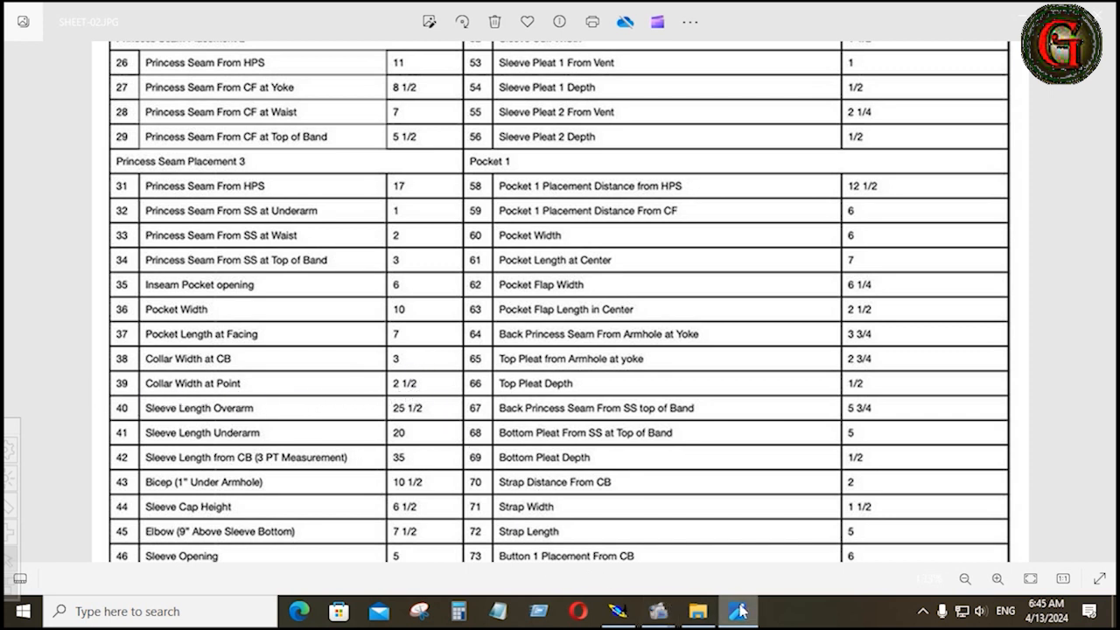
{"action": "left_click", "coordinate": [19, 306]}
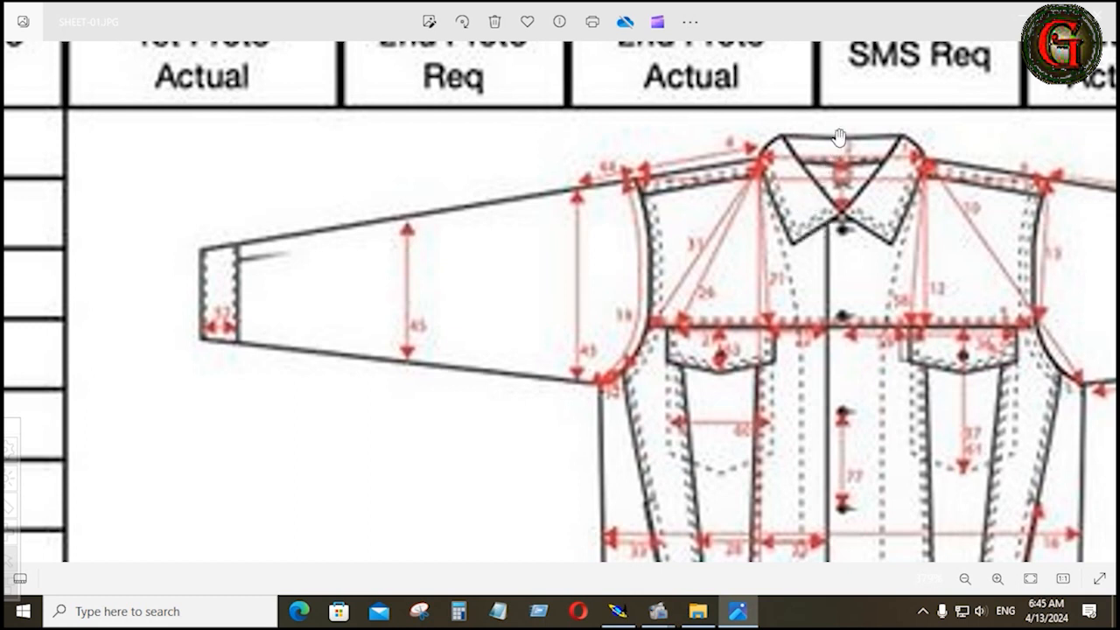
- Switch to Modaris, view the djkt00103 back pattern sheet up close, and compare it with the collar area of the jacket drawing
{"action": "left_click", "coordinate": [618, 612]}
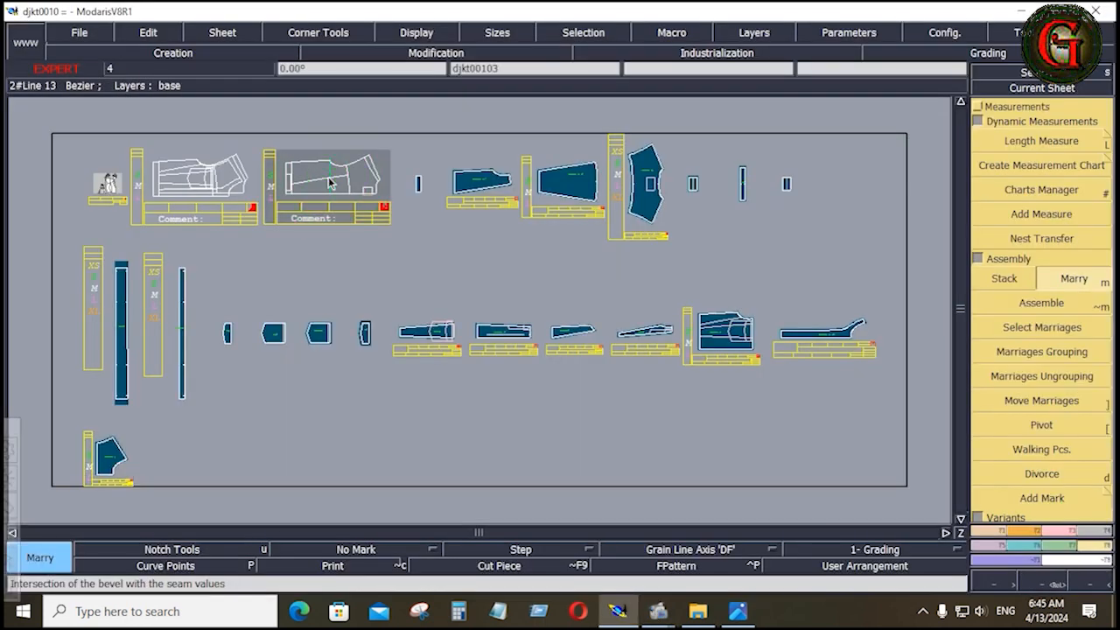
{"action": "key", "text": "Home"}
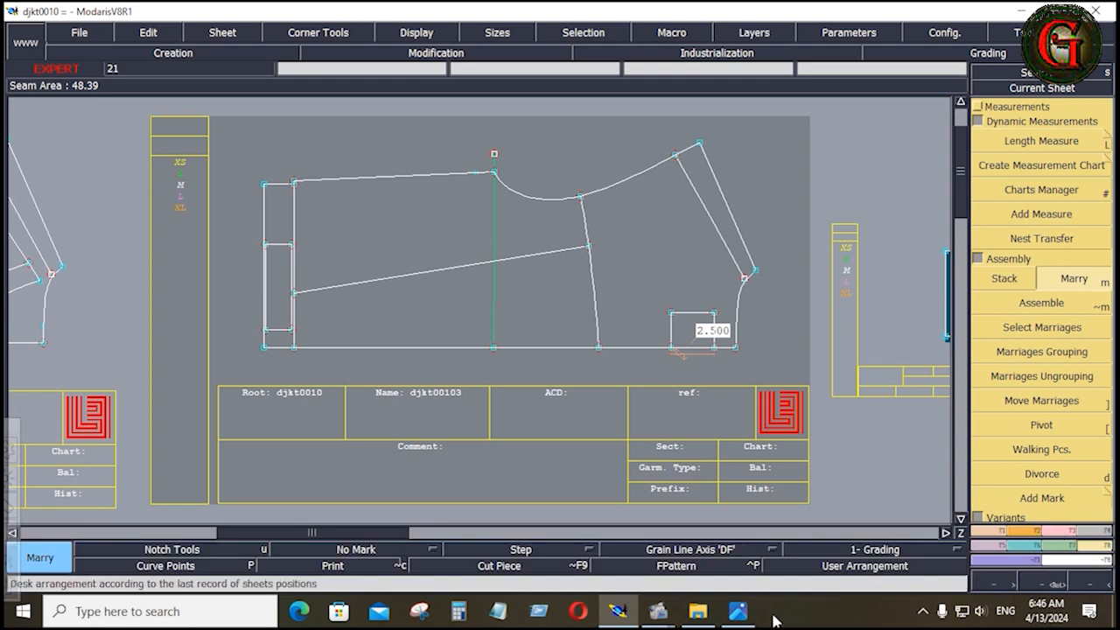
{"action": "left_click", "coordinate": [737, 610]}
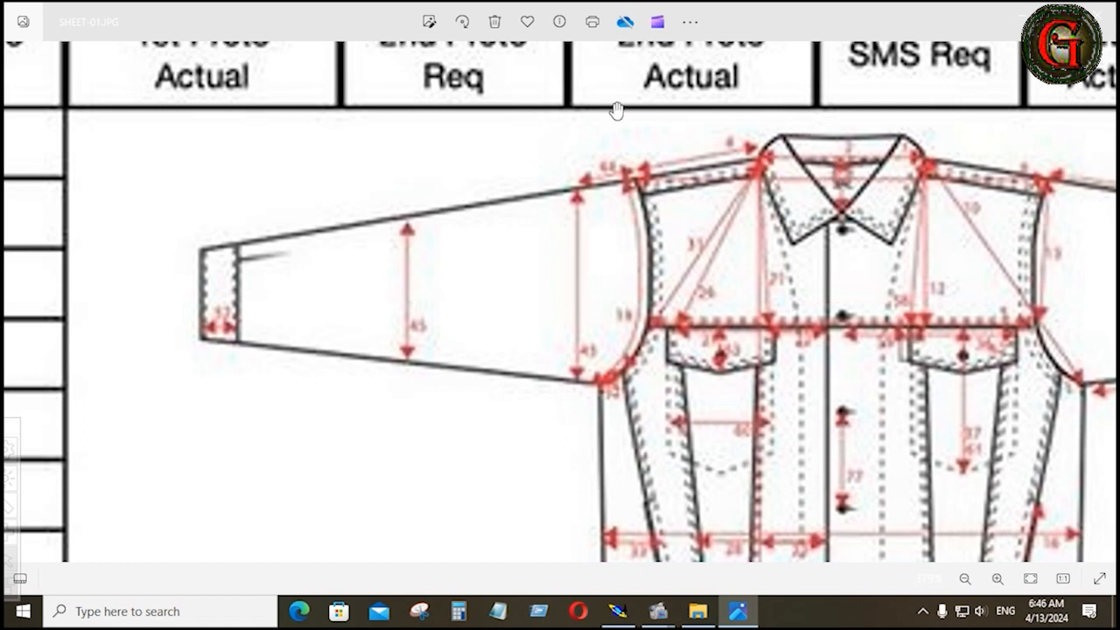
- Return to Modaris and measure the length of the back neckline curve drawn on the djkt0010 sheet
{"action": "left_click", "coordinate": [618, 611]}
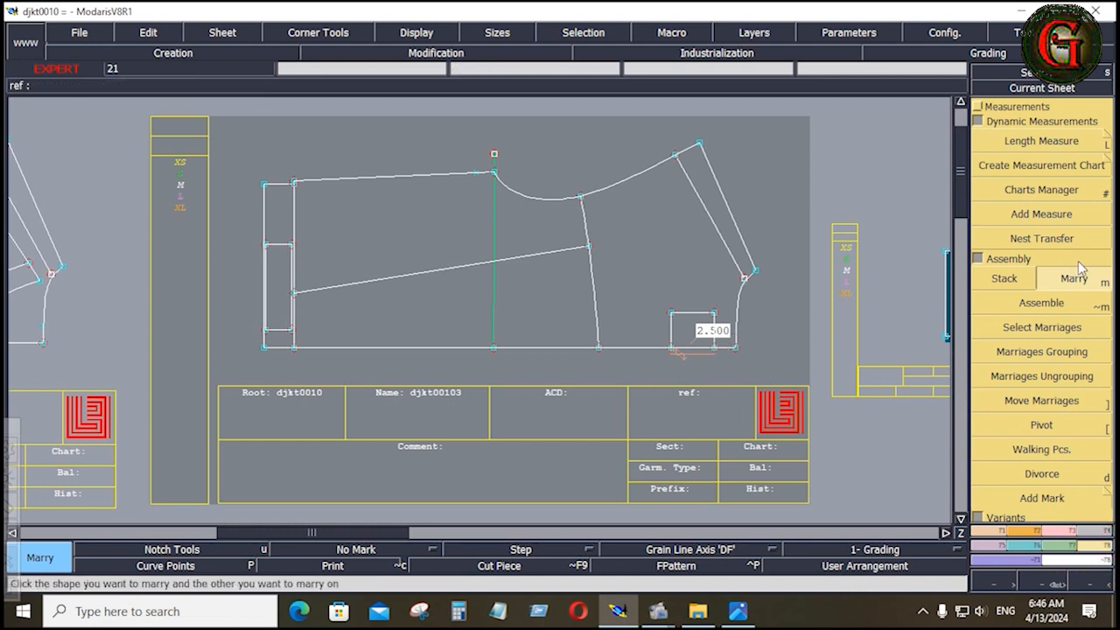
{"action": "left_click", "coordinate": [1102, 144]}
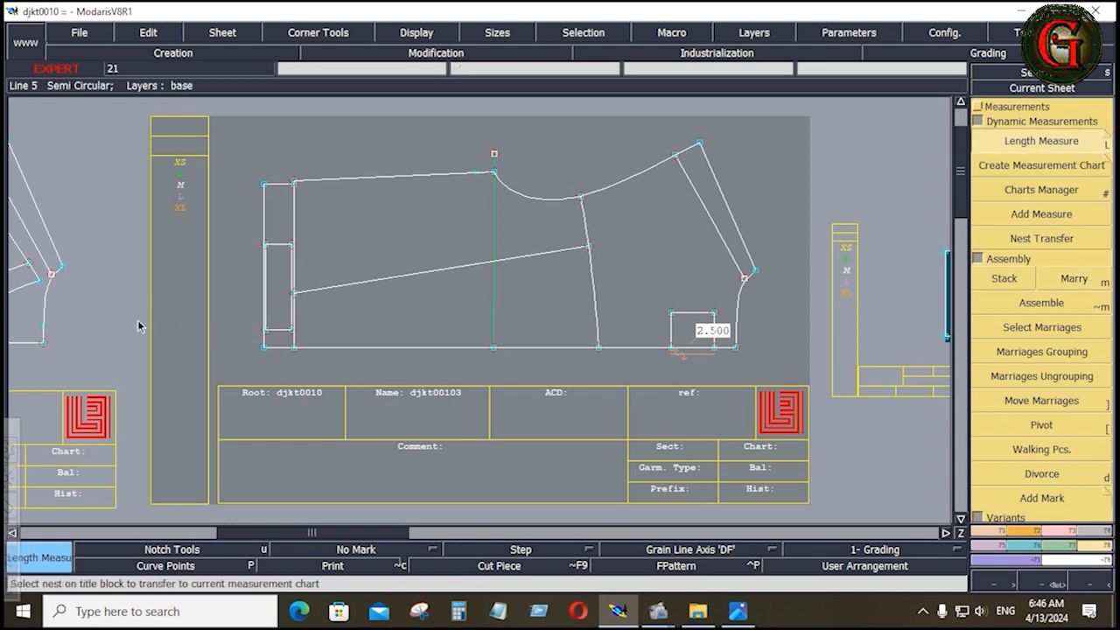
{"action": "left_click", "coordinate": [52, 276]}
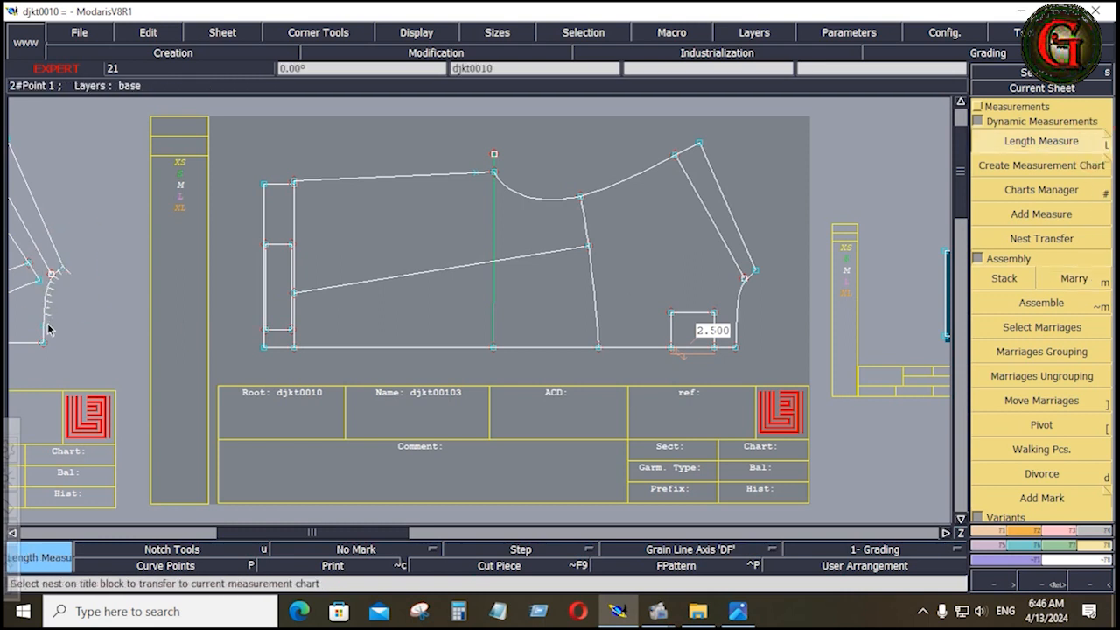
{"action": "left_click", "coordinate": [43, 346]}
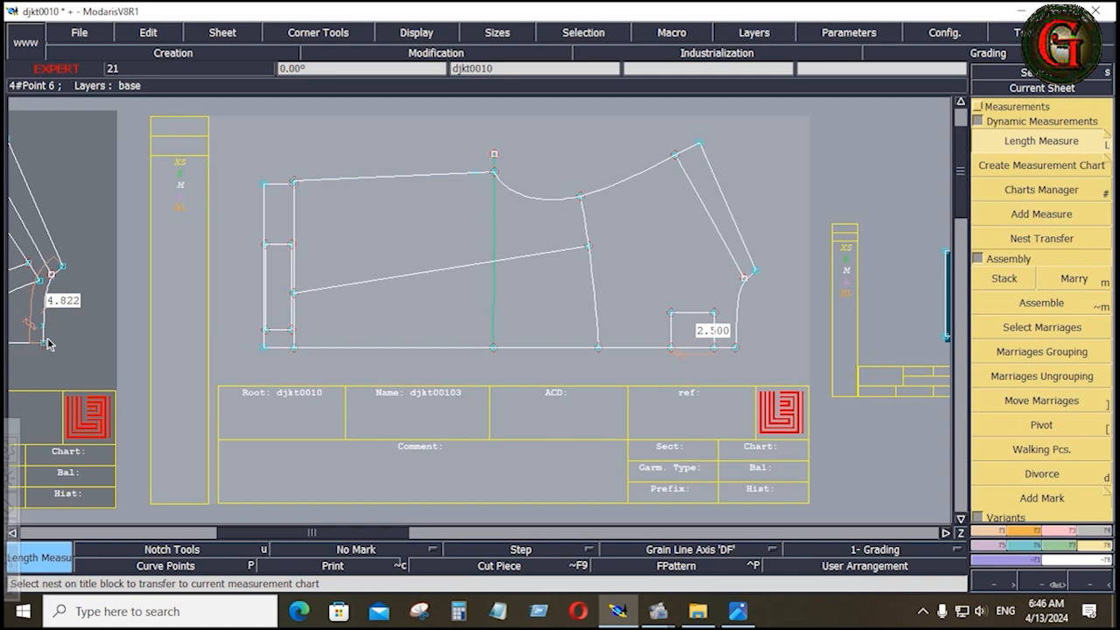
- Measure the front neckline curve and the width of the front edge extension at the neck on the djkt0010 sheet
{"action": "key", "text": "Home"}
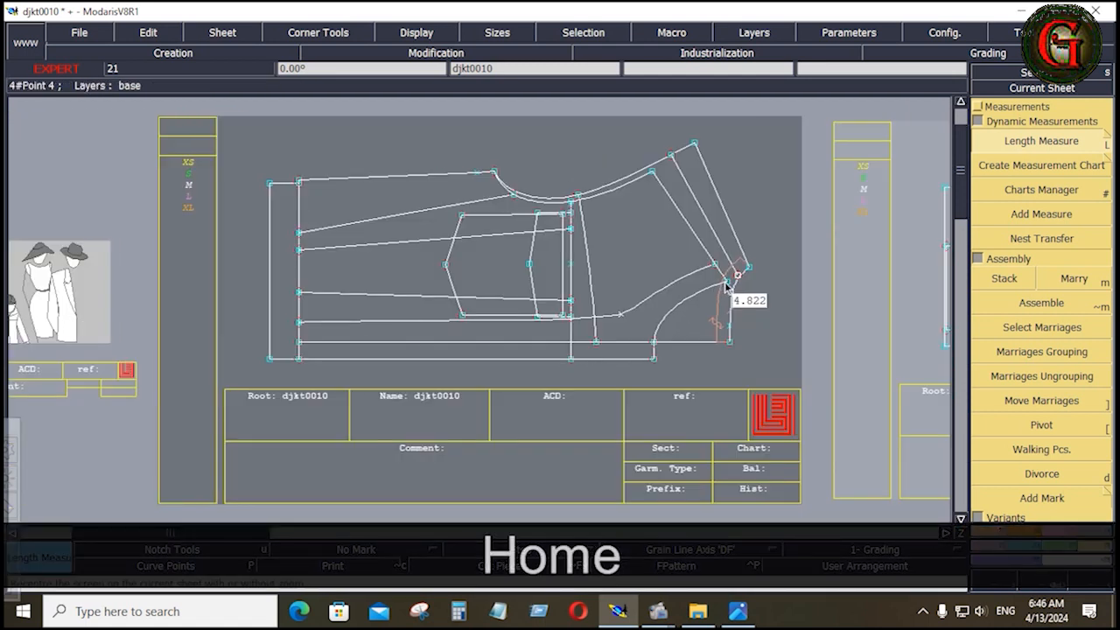
{"action": "left_click", "coordinate": [717, 288]}
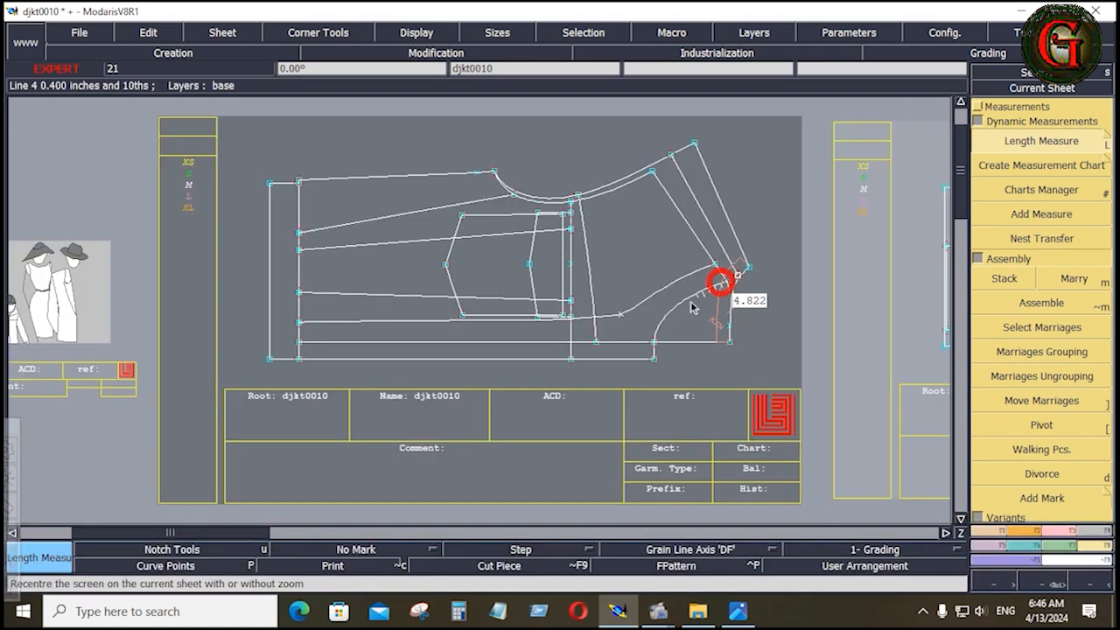
{"action": "left_click", "coordinate": [655, 356]}
{"action": "left_click", "coordinate": [654, 357]}
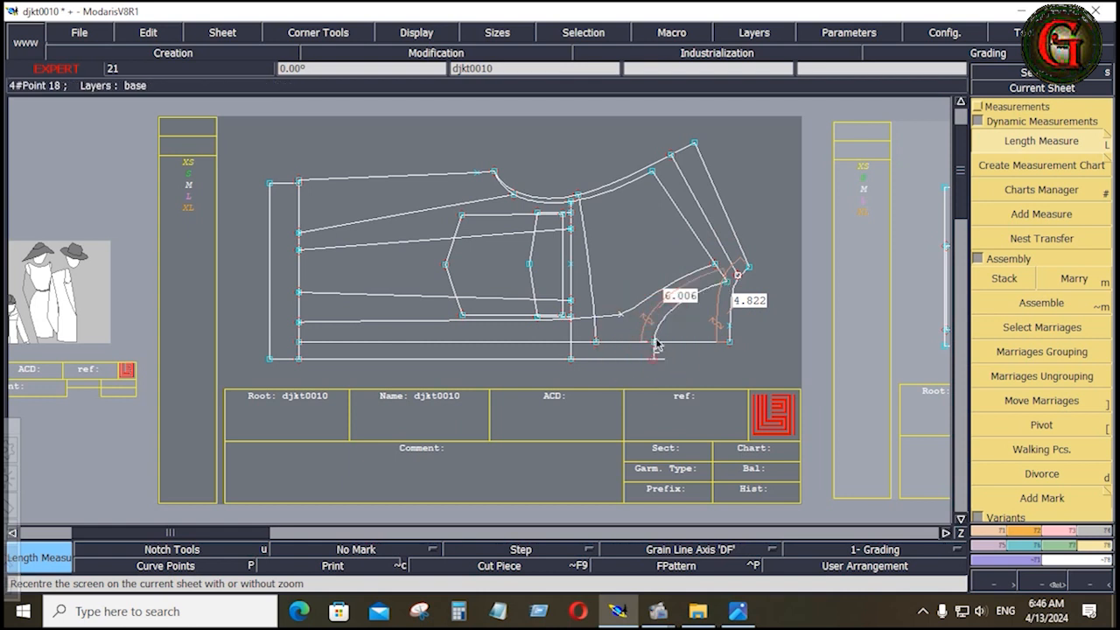
{"action": "left_click", "coordinate": [655, 341]}
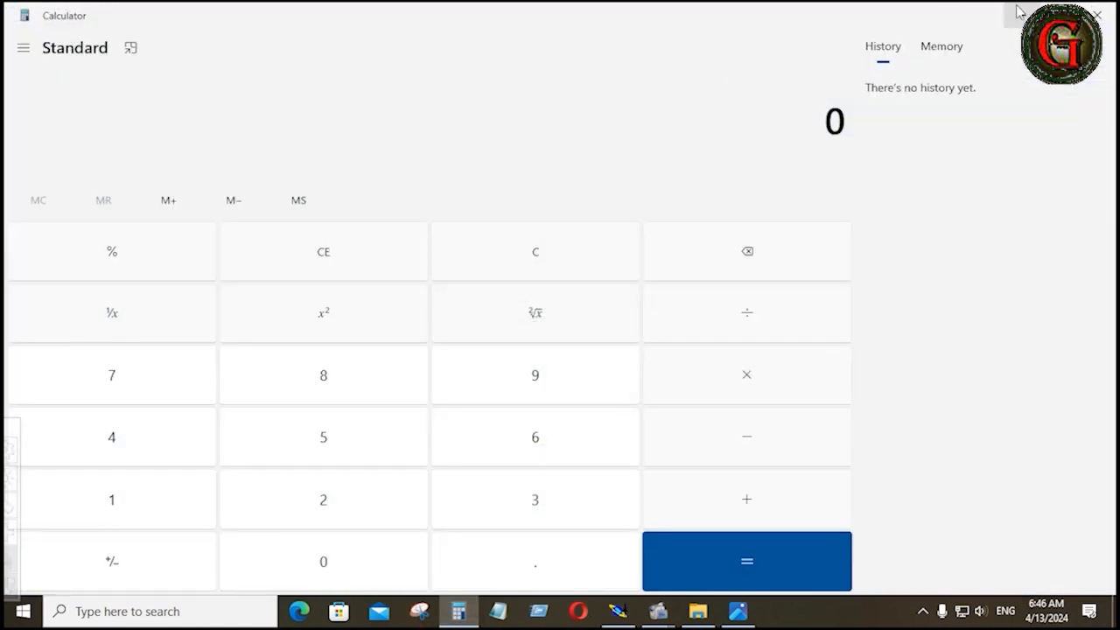
- Use the calculator in a small window to add the neckline lengths 6 + 1 + 4.822
{"action": "left_click", "coordinate": [1061, 10]}
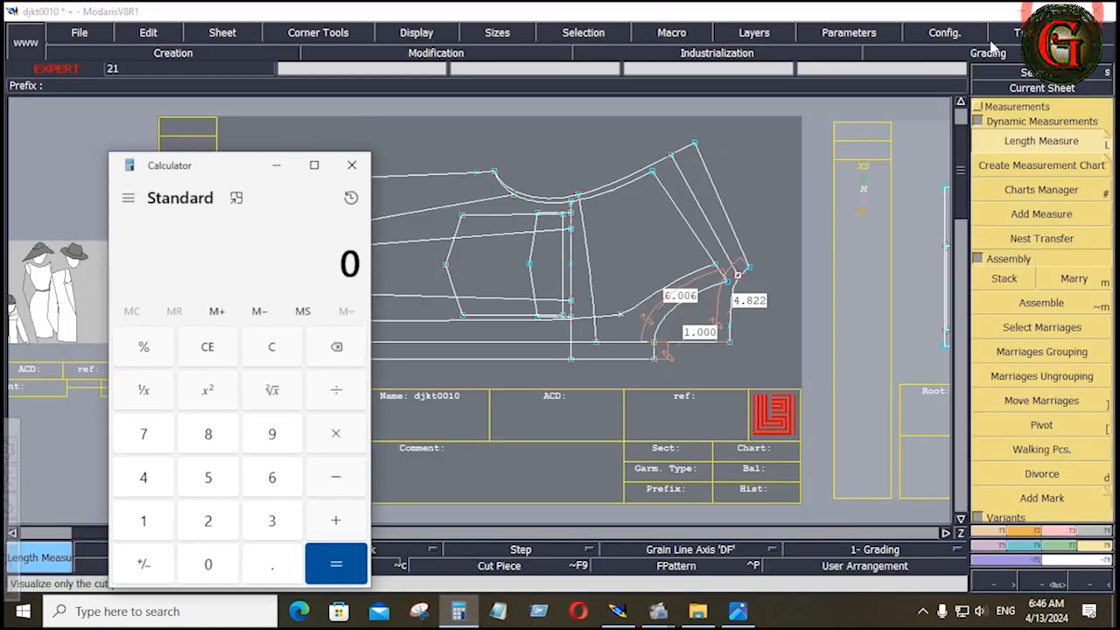
{"action": "left_click", "coordinate": [300, 354]}
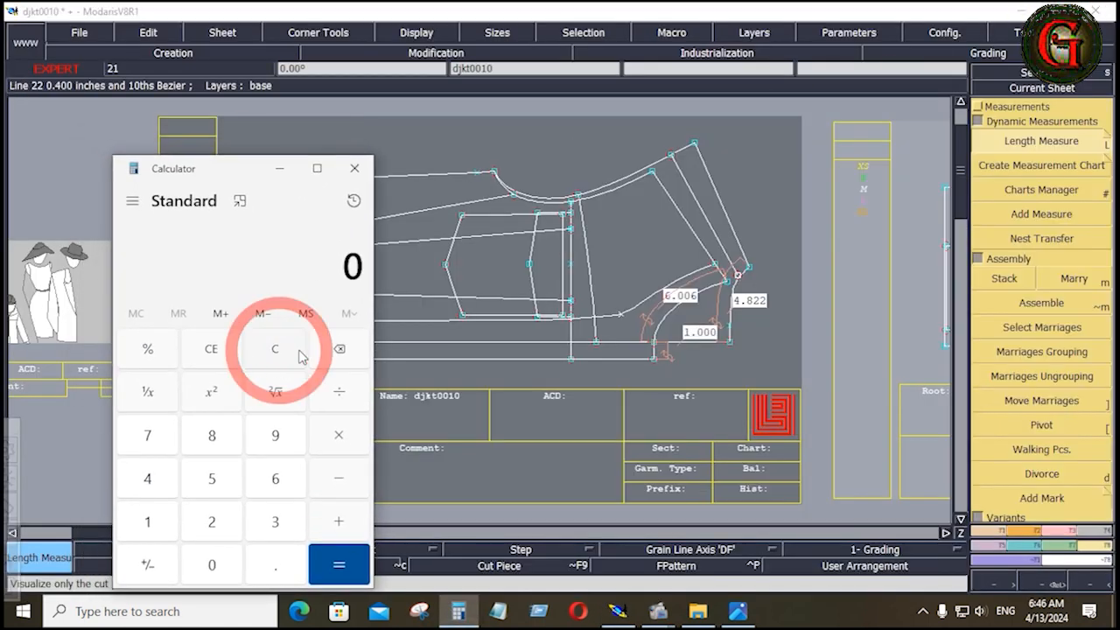
{"action": "left_click", "coordinate": [274, 481]}
{"action": "left_click", "coordinate": [335, 525]}
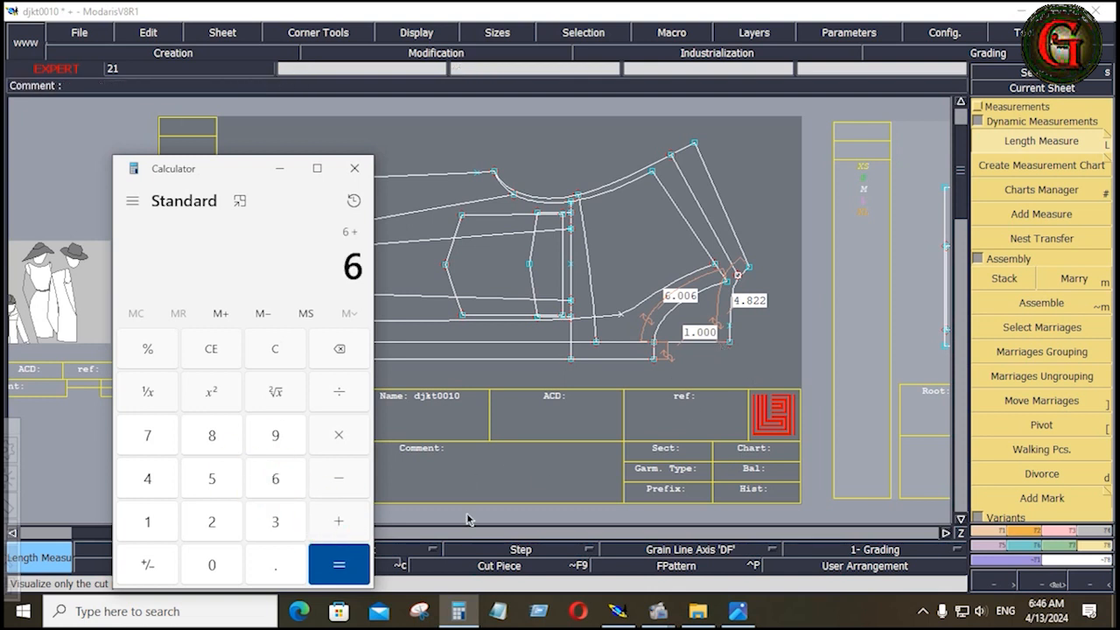
{"action": "left_click", "coordinate": [149, 523]}
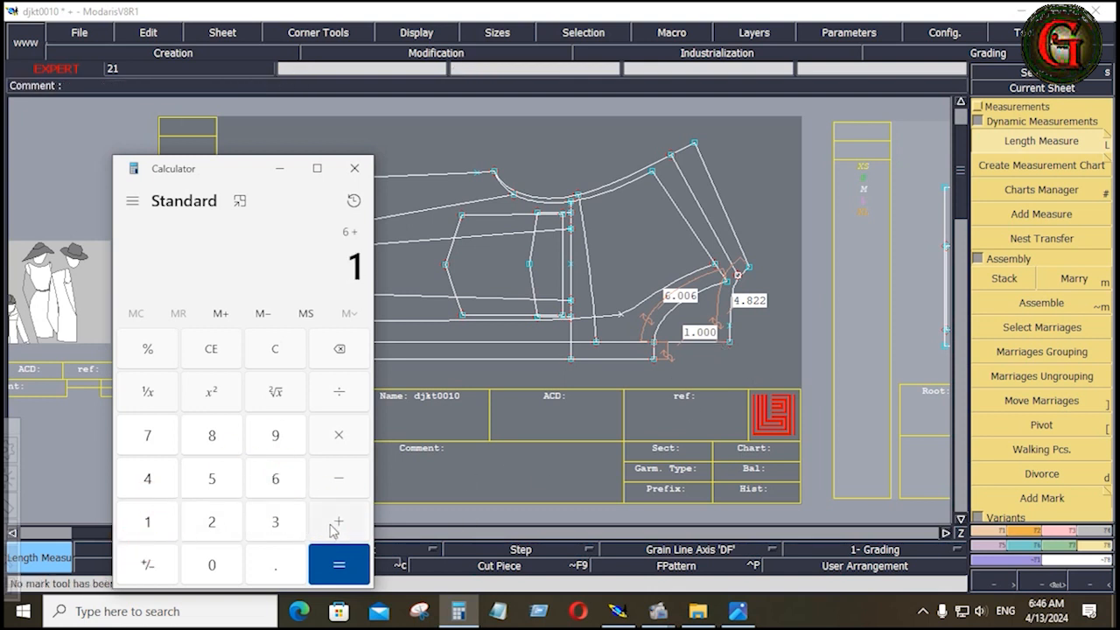
{"action": "left_click", "coordinate": [335, 525]}
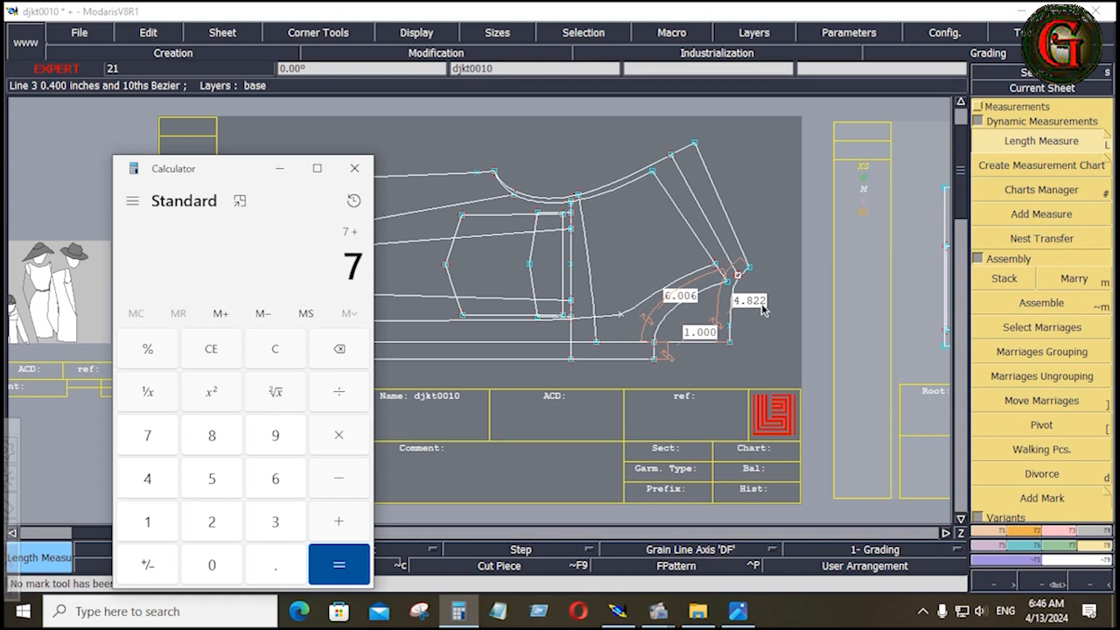
{"action": "left_click", "coordinate": [146, 479]}
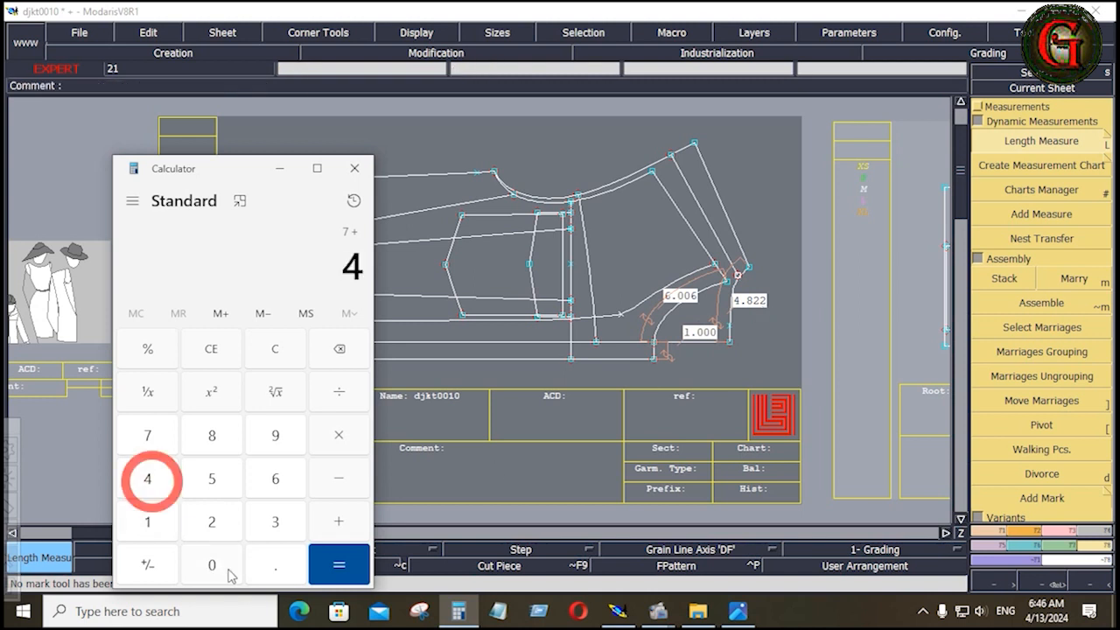
{"action": "left_click", "coordinate": [276, 564]}
{"action": "left_click", "coordinate": [212, 435]}
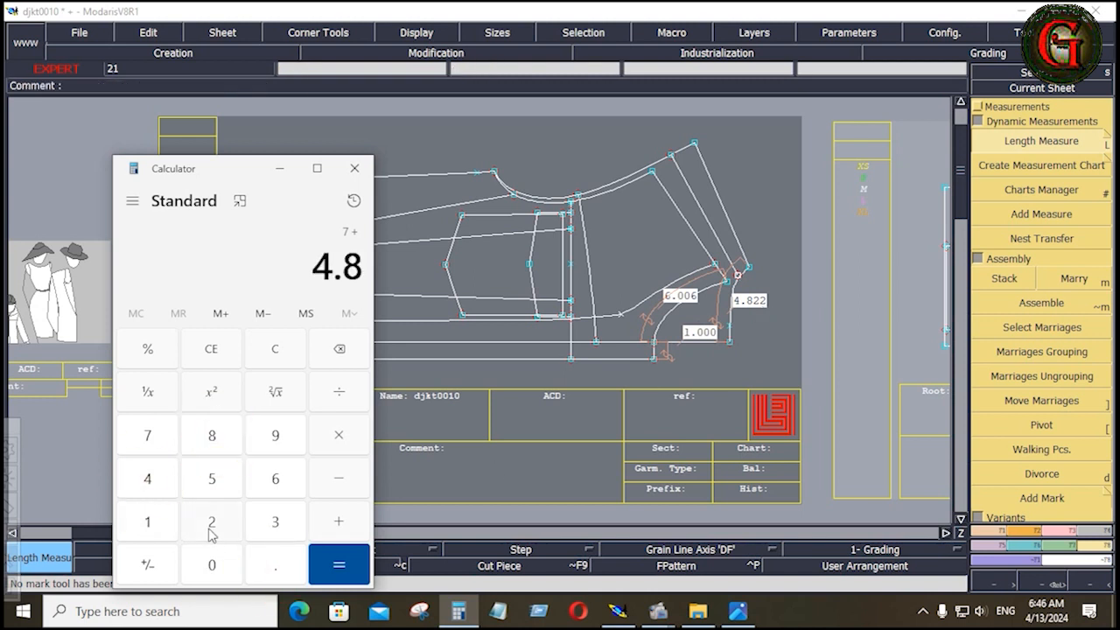
{"action": "left_click", "coordinate": [210, 524]}
{"action": "left_click", "coordinate": [211, 524]}
{"action": "left_click", "coordinate": [333, 567]}
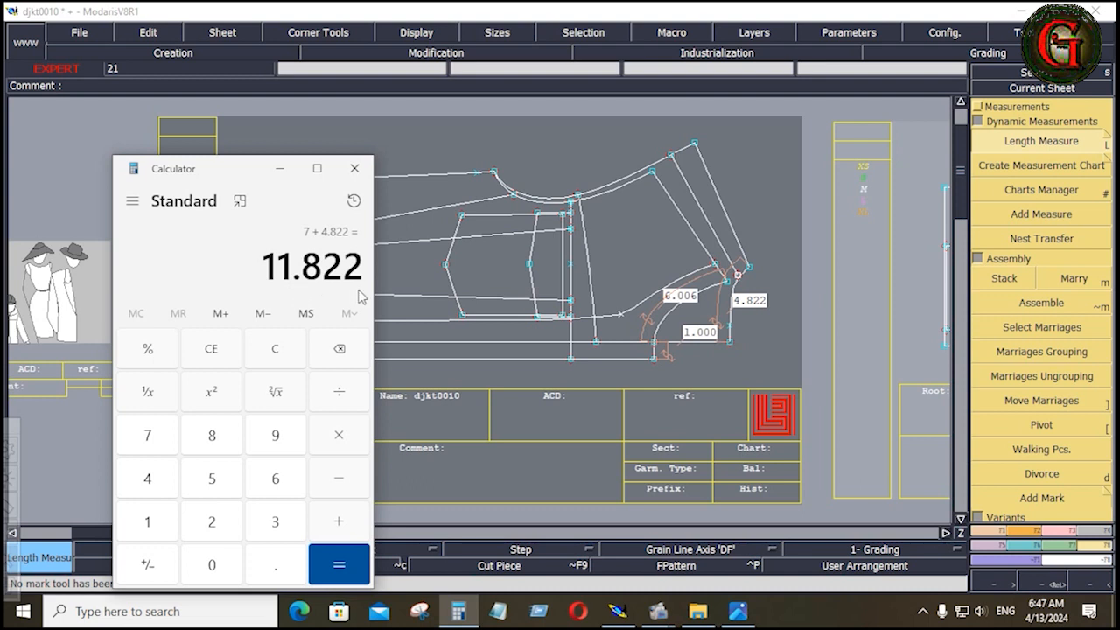
- Return to Modaris, measure the front extension's width slightly below the neckline, and undo that measurement
{"action": "left_click", "coordinate": [691, 360]}
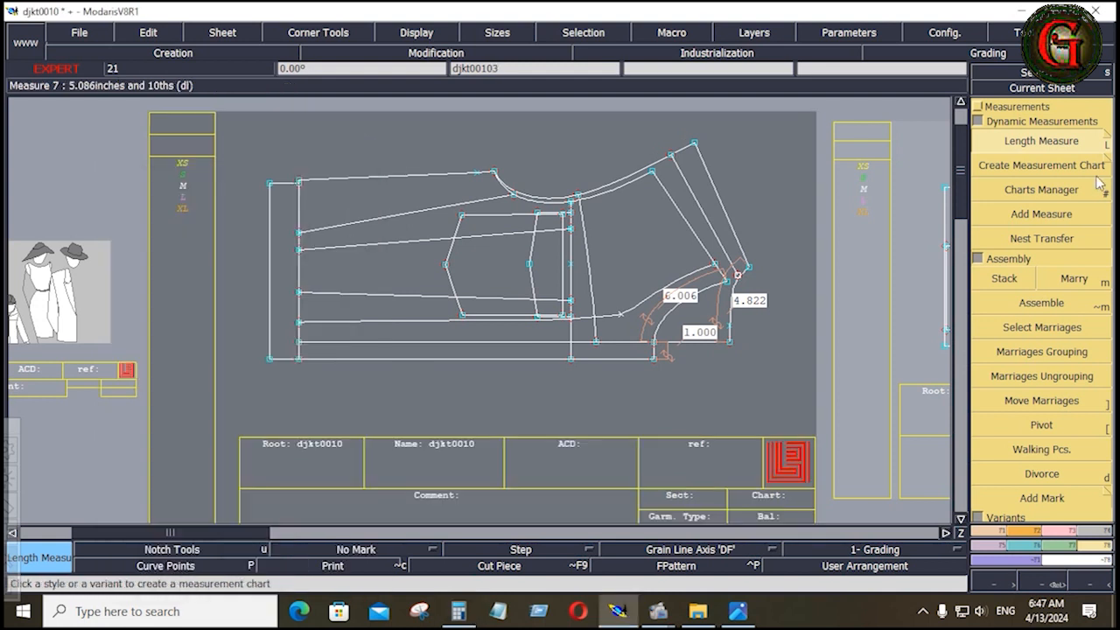
{"action": "left_click", "coordinate": [621, 341]}
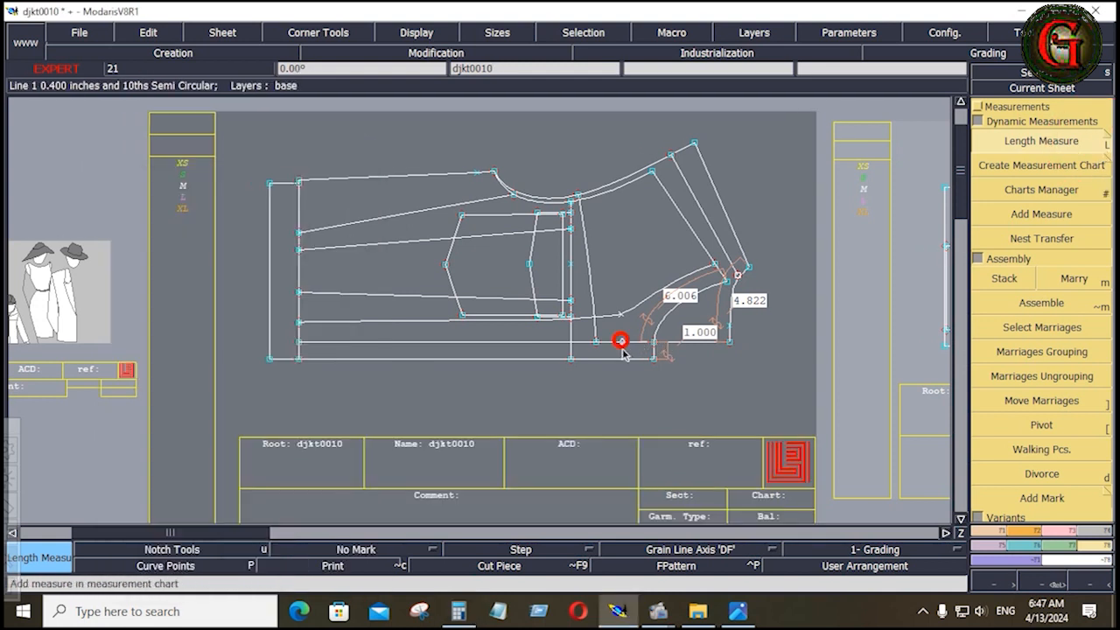
{"action": "key", "text": "space"}
{"action": "left_click", "coordinate": [658, 391]}
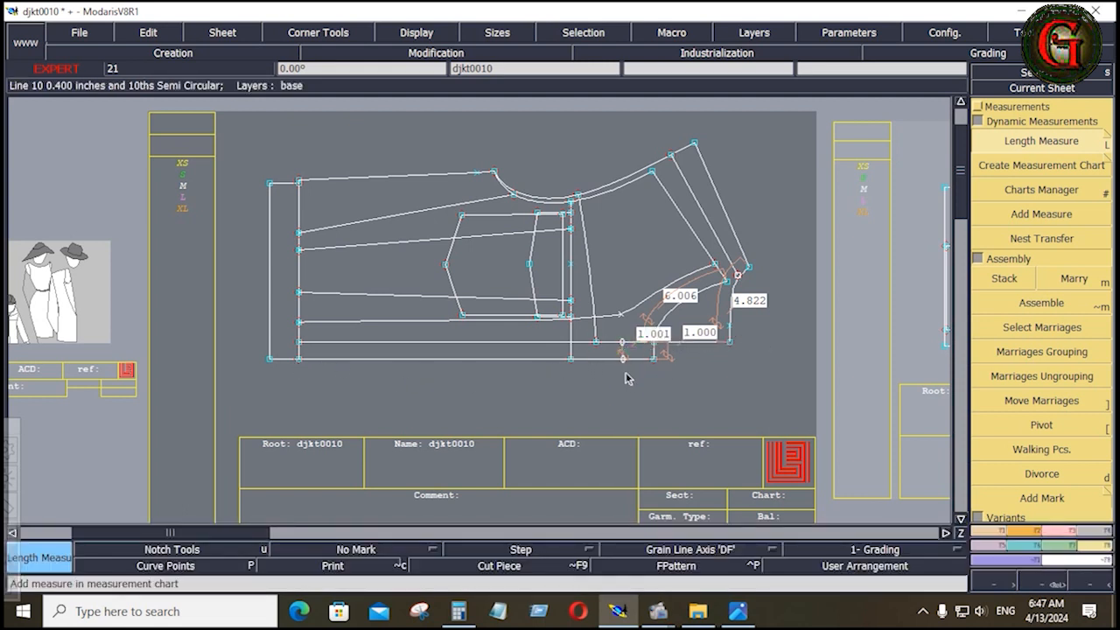
{"action": "key", "text": "ctrl+z"}
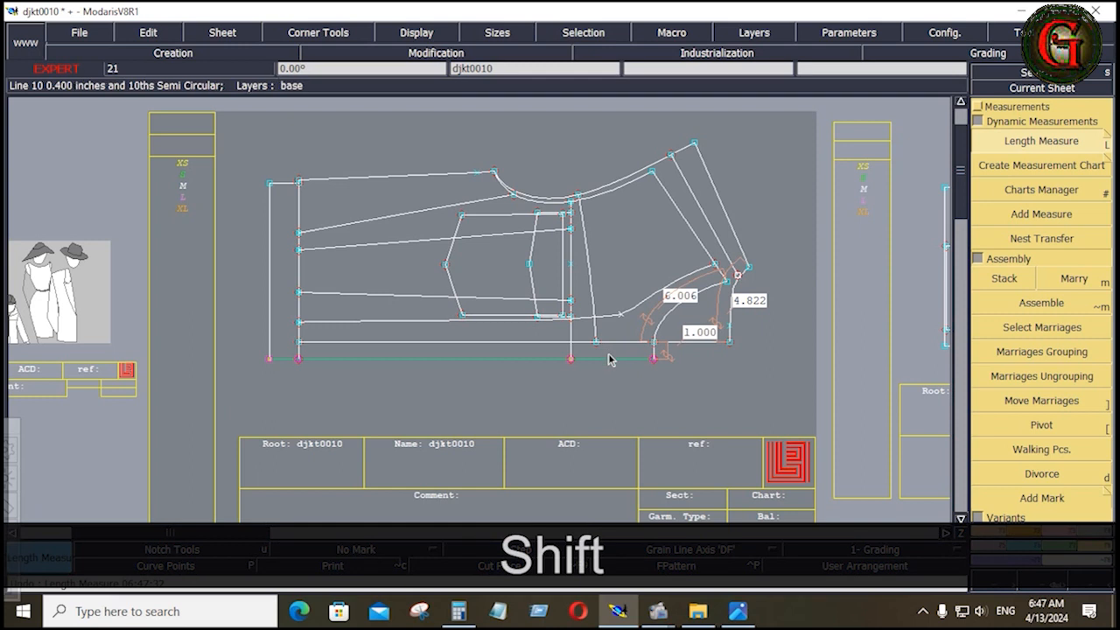
- Move the outer front edge line, together with its points, by .25 inch in Y to narrow the front extension
{"action": "key", "text": "shift+f"}
{"action": "key", "text": "shift+f"}
{"action": "left_click", "coordinate": [1061, 528]}
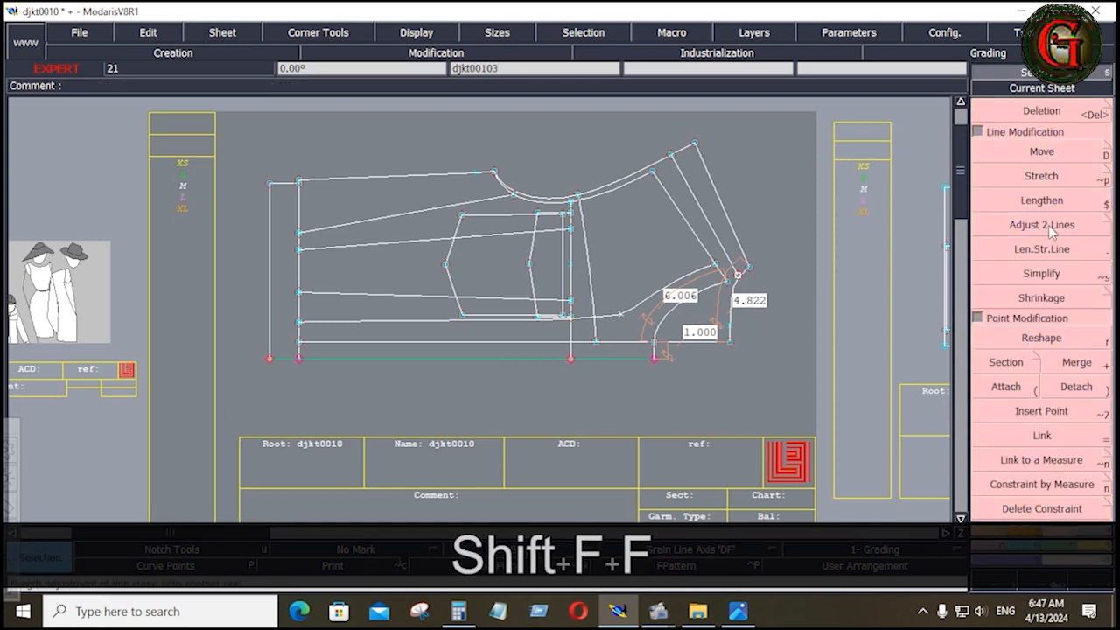
{"action": "left_click", "coordinate": [1042, 152]}
{"action": "left_click", "coordinate": [567, 358]}
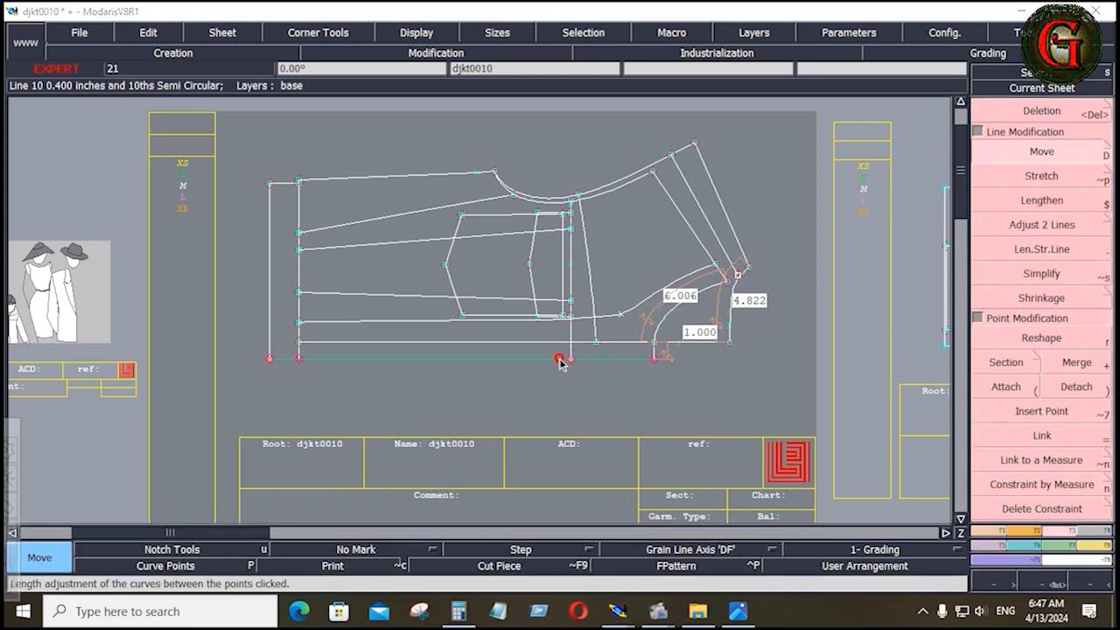
{"action": "key", "text": "KP_Decimal"}
{"action": "type", "text": "25"}
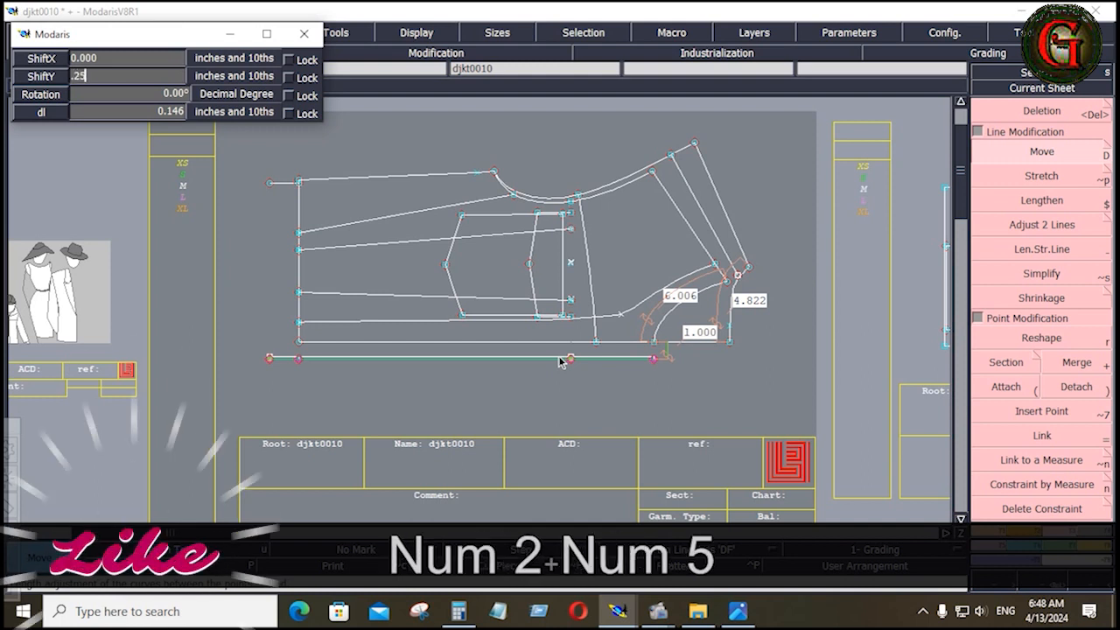
{"action": "key", "text": "Return"}
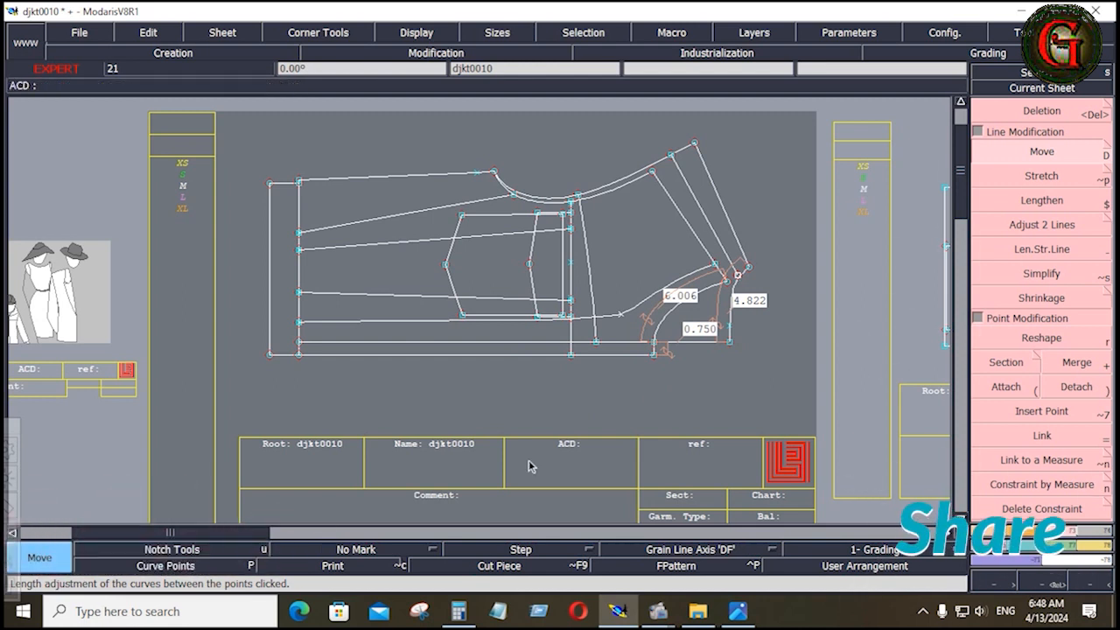
- Switch to Calculator, subtract 0.25 from the neckline total, and return to Modaris
{"action": "left_click", "coordinate": [458, 610]}
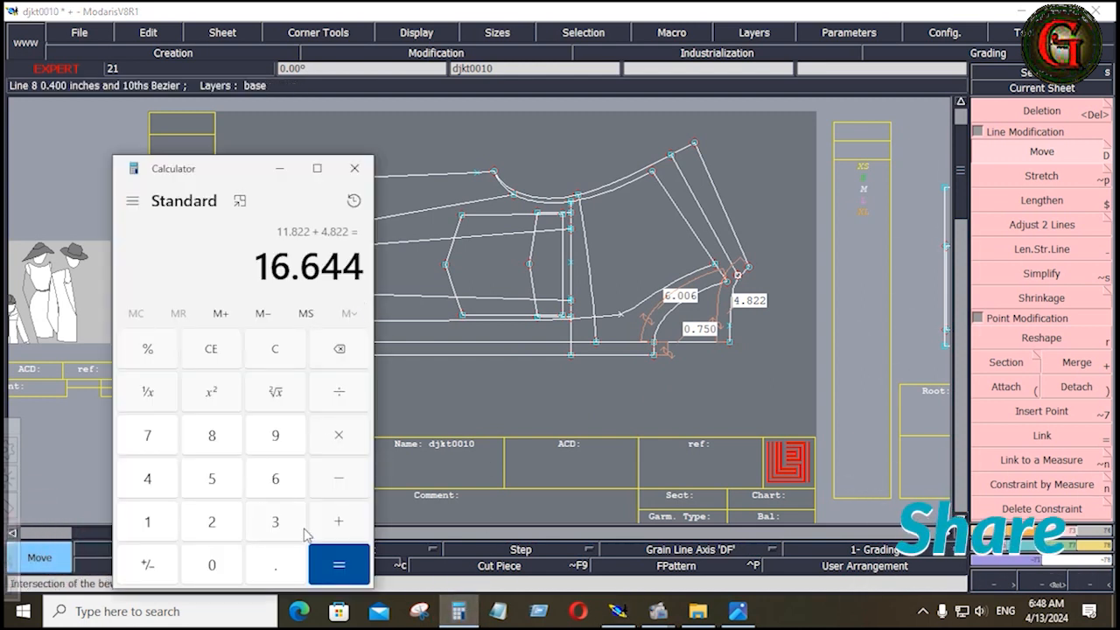
{"action": "left_click", "coordinate": [345, 483]}
{"action": "left_click", "coordinate": [275, 564]}
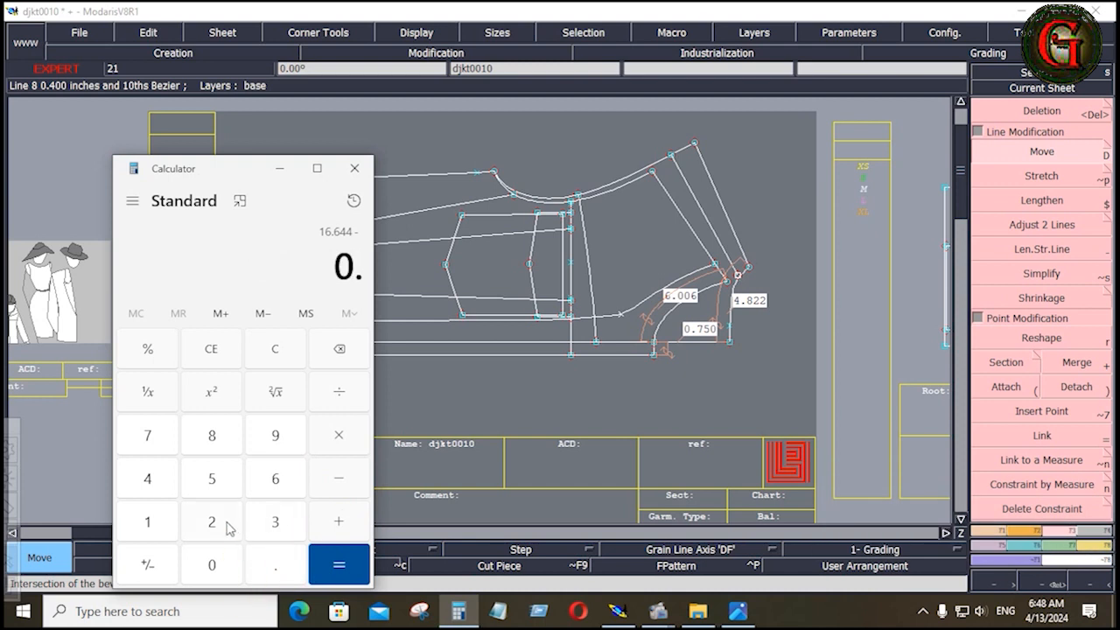
{"action": "left_click", "coordinate": [214, 523]}
{"action": "left_click", "coordinate": [225, 487]}
{"action": "left_click", "coordinate": [341, 564]}
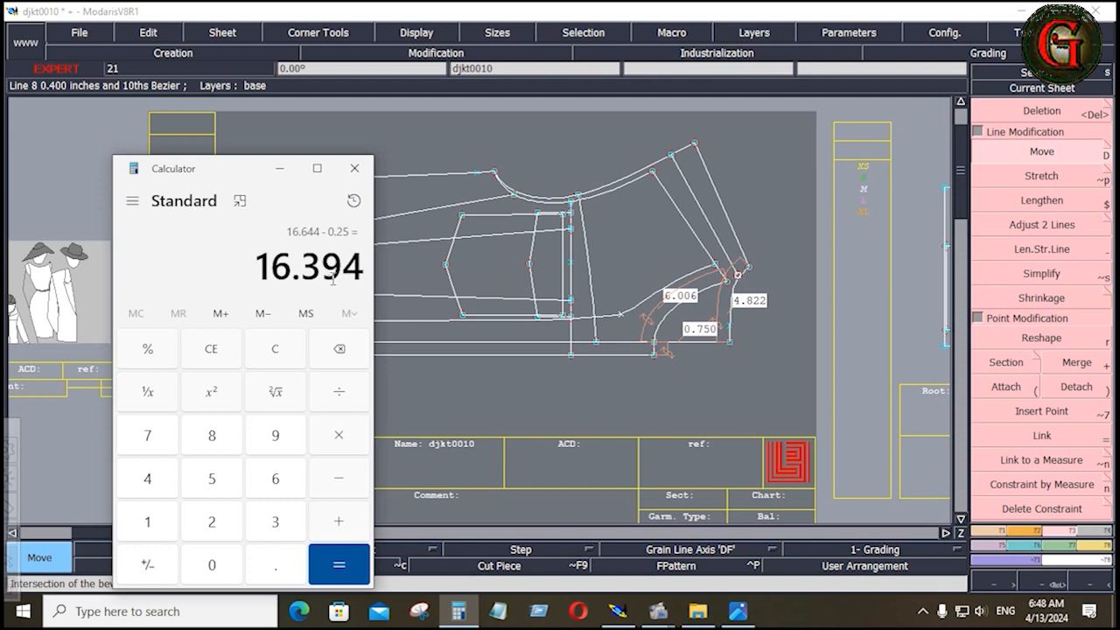
{"action": "left_click", "coordinate": [280, 169]}
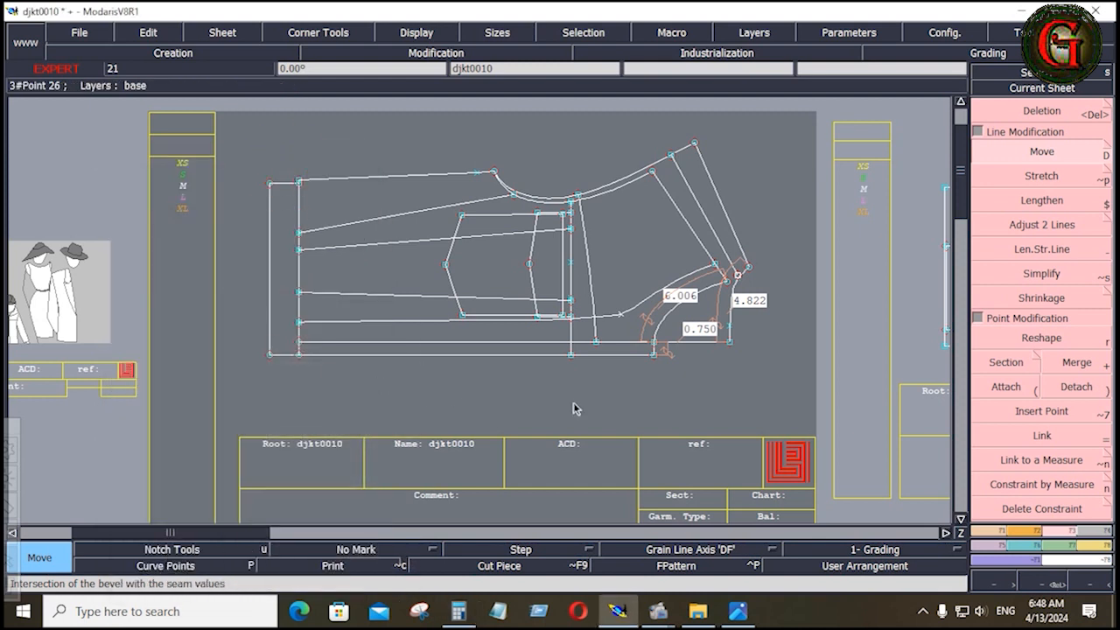
- In Calculator, add the neckline lengths 6 + 0.75 + 4.822, and return to Modaris
{"action": "left_click", "coordinate": [458, 611]}
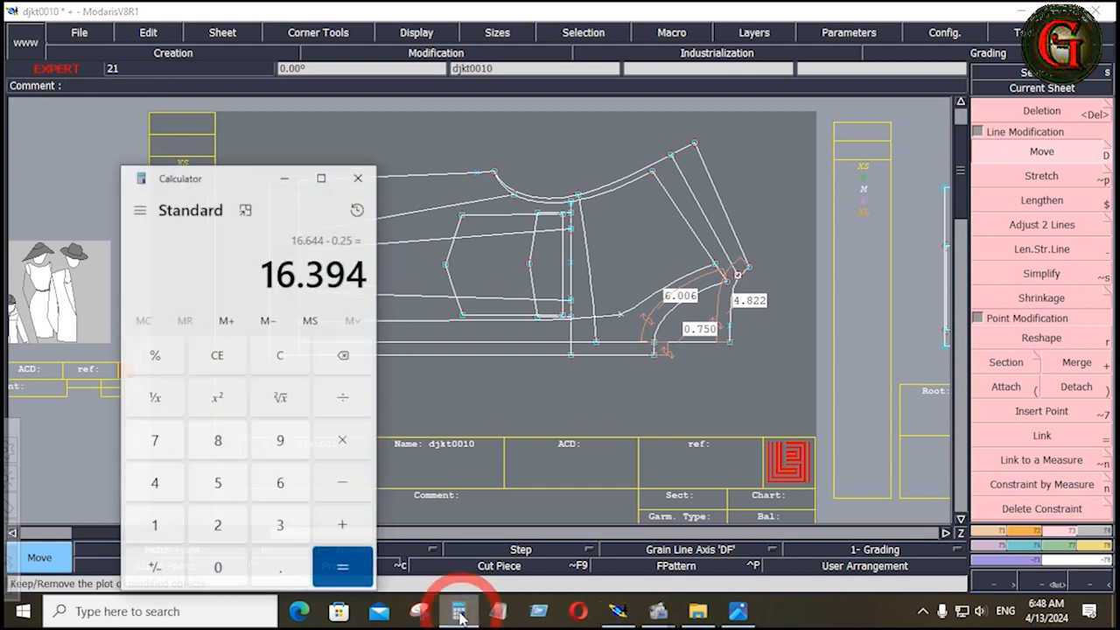
{"action": "left_click", "coordinate": [275, 479]}
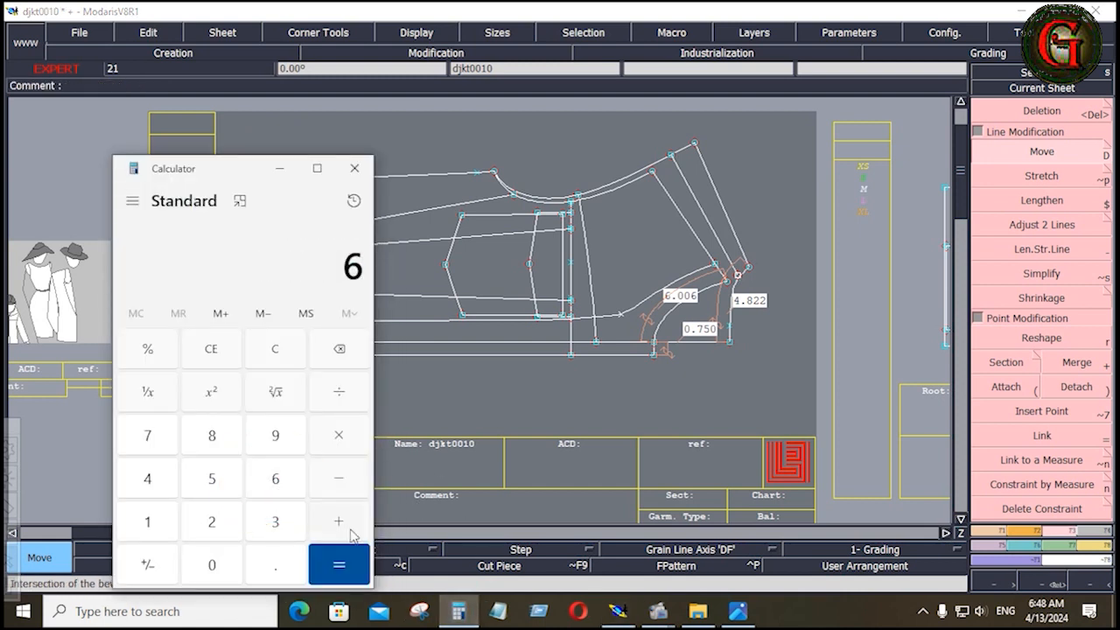
{"action": "left_click", "coordinate": [348, 525]}
{"action": "left_click", "coordinate": [286, 573]}
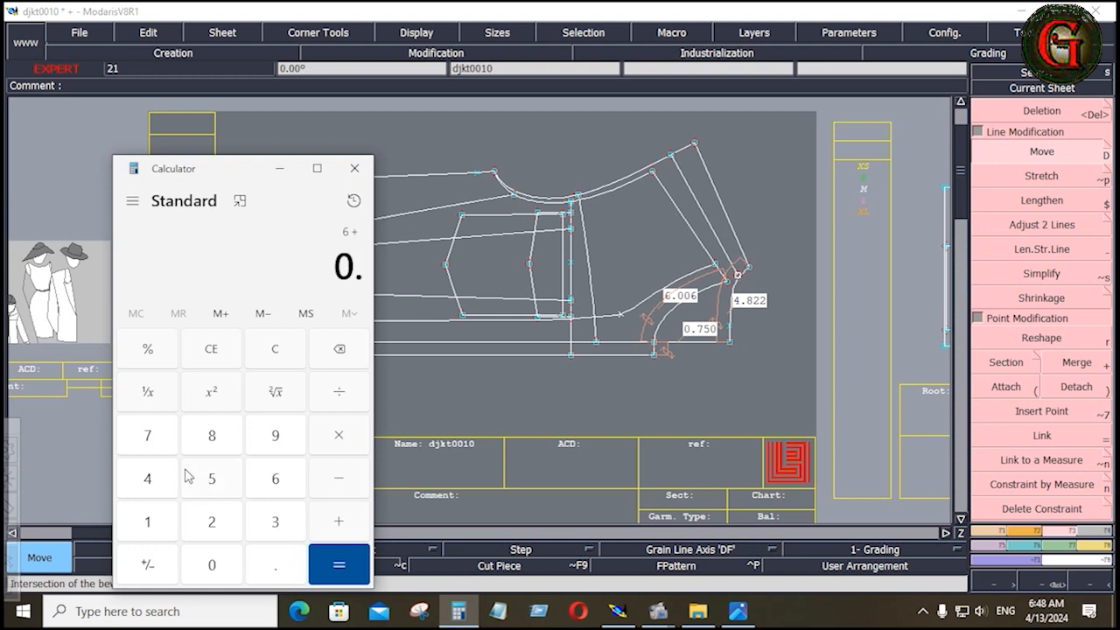
{"action": "left_click", "coordinate": [160, 442]}
{"action": "left_click", "coordinate": [211, 478]}
{"action": "left_click", "coordinate": [342, 520]}
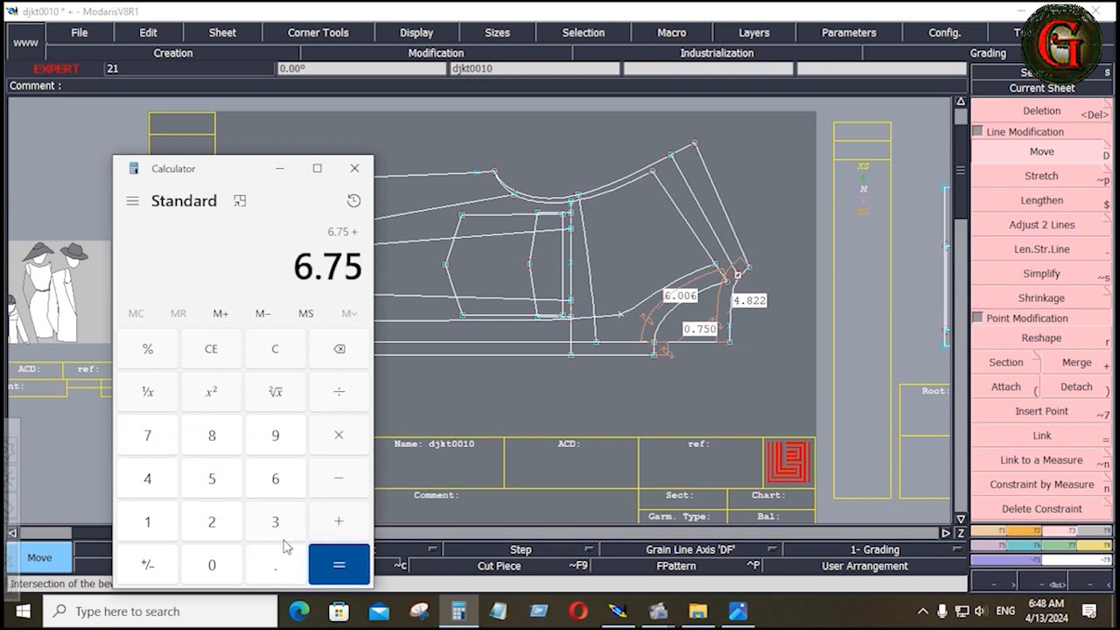
{"action": "left_click", "coordinate": [149, 481]}
{"action": "left_click", "coordinate": [275, 564]}
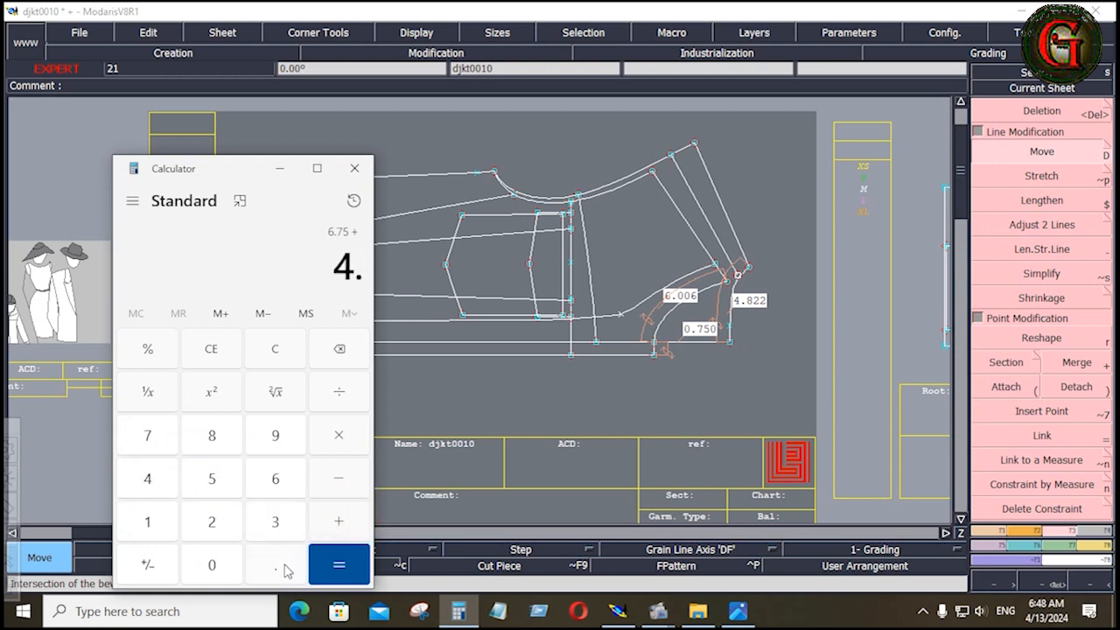
{"action": "left_click", "coordinate": [210, 434]}
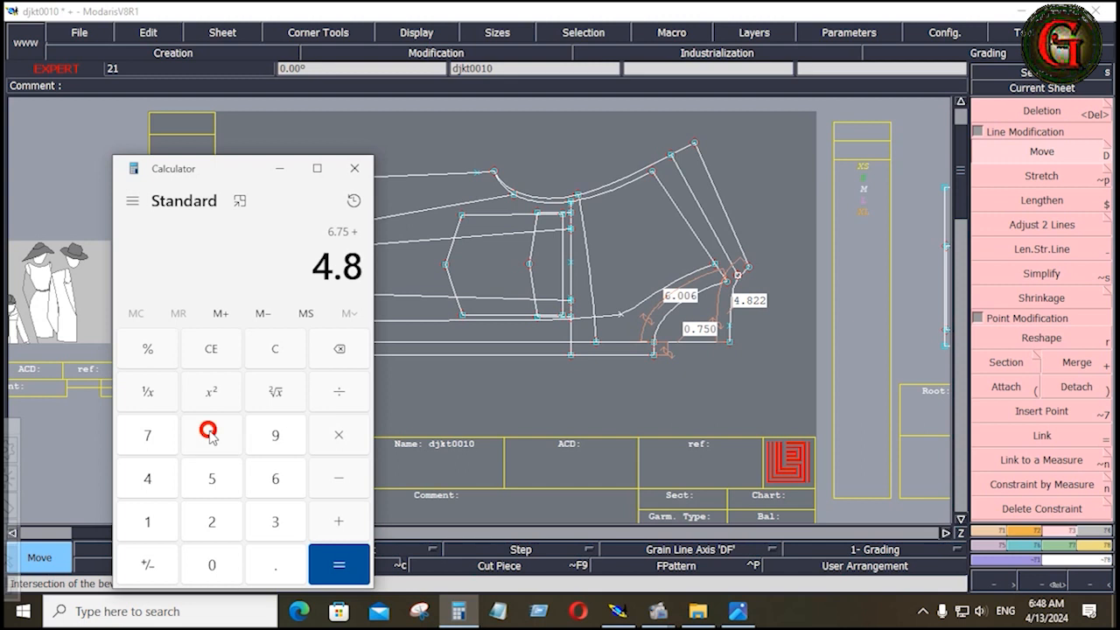
{"action": "double_click", "coordinate": [228, 528]}
{"action": "left_click", "coordinate": [324, 563]}
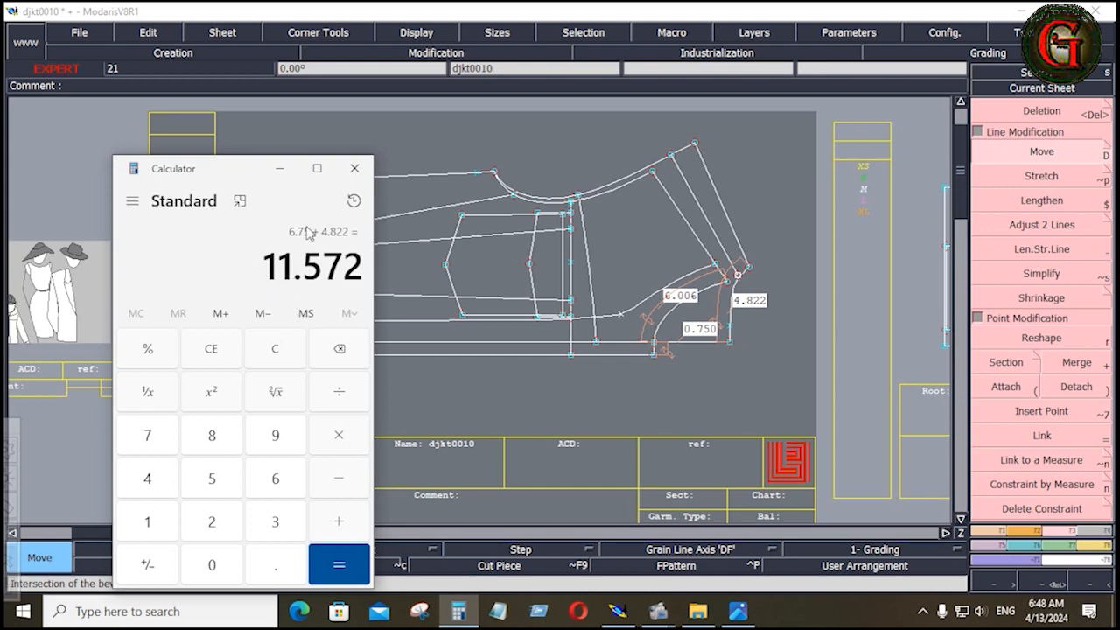
{"action": "left_click", "coordinate": [280, 170]}
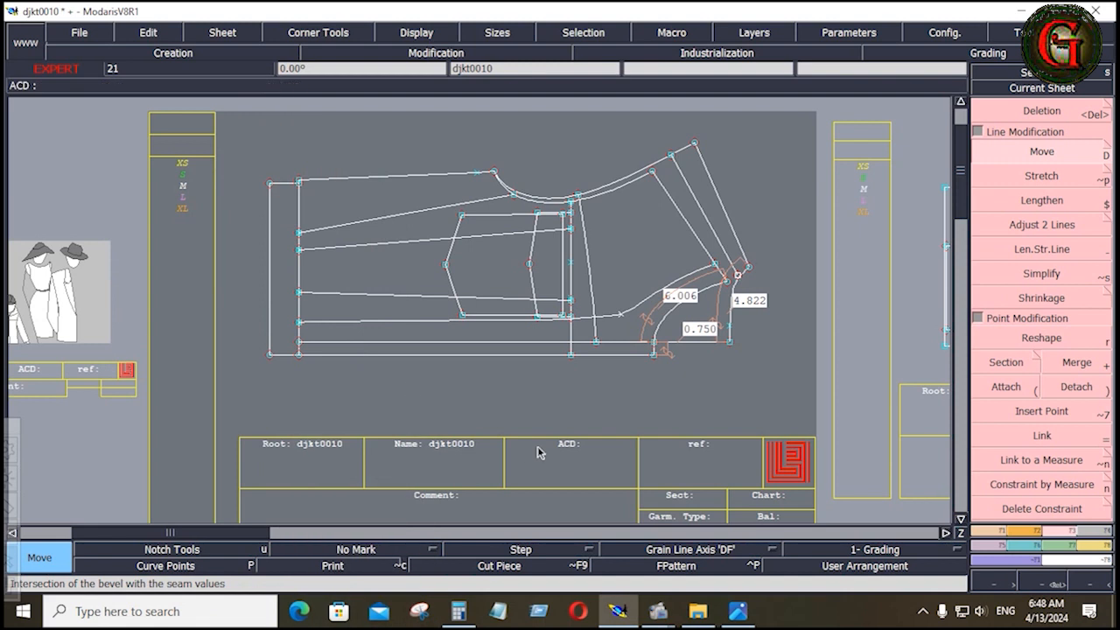
- On the djkt00103 back sheet, draw an Arc Arrow curve about 8.1 inches long above the armhole, with an arrow of about 0.2 inch
{"action": "key", "text": "j"}
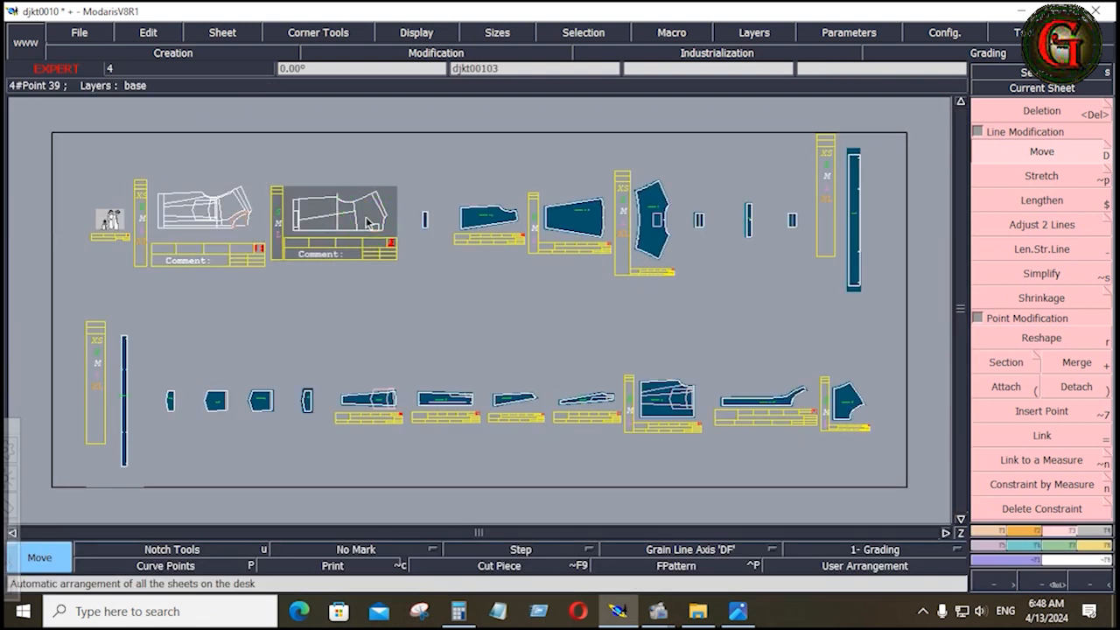
{"action": "left_click", "coordinate": [368, 222]}
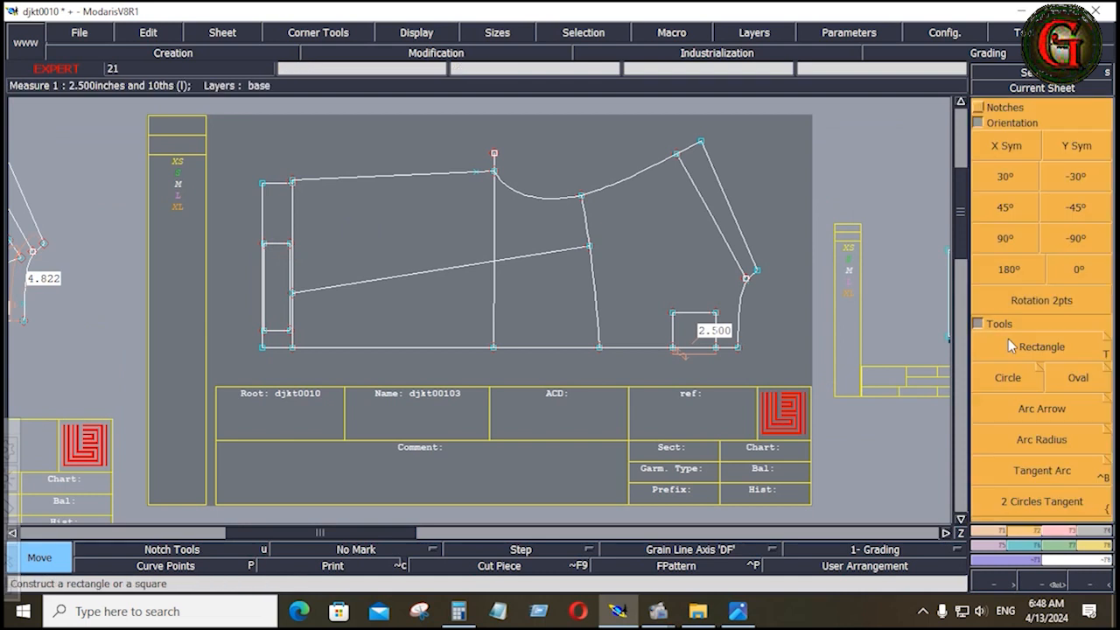
{"action": "left_click", "coordinate": [1054, 409]}
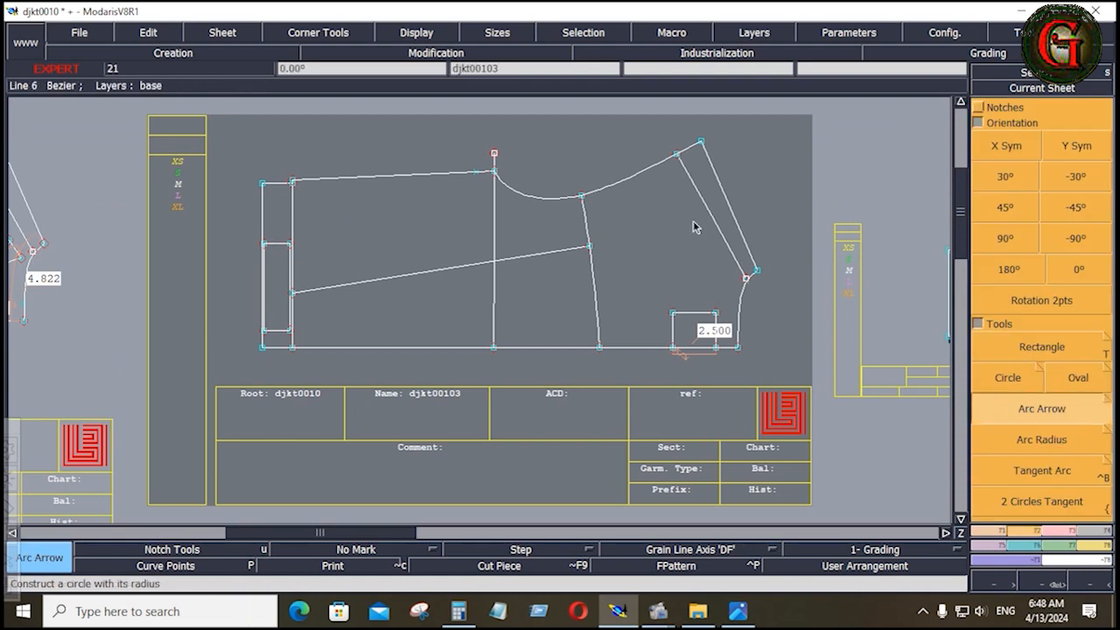
{"action": "left_click", "coordinate": [512, 128]}
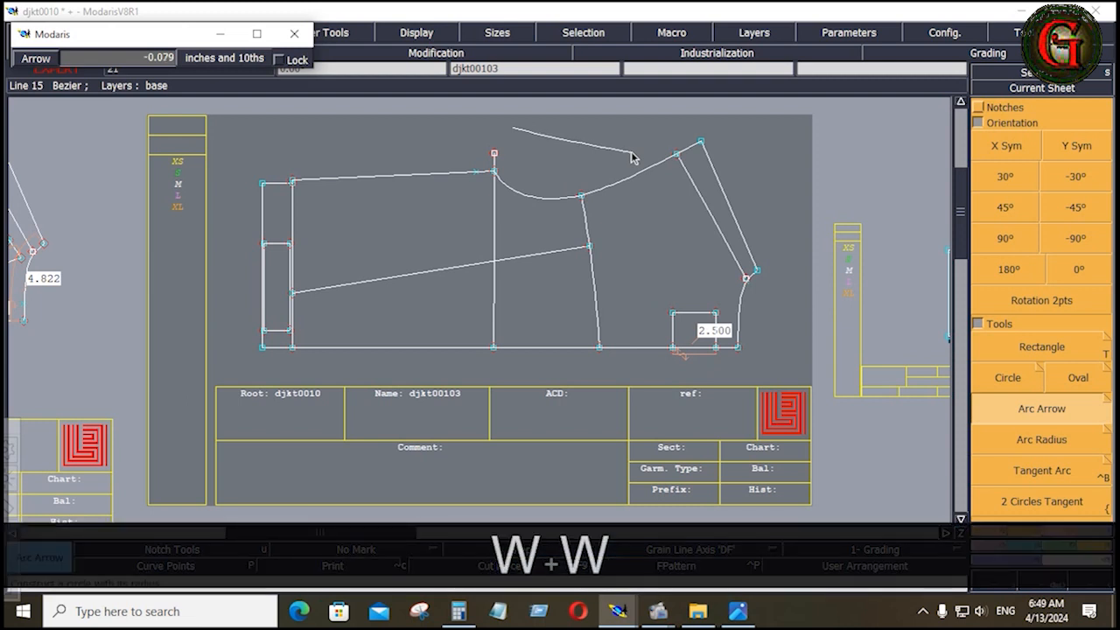
{"action": "key", "text": "q"}
{"action": "key", "text": "q"}
{"action": "key", "text": "q"}
{"action": "key", "text": "q"}
{"action": "key", "text": "q"}
{"action": "key", "text": "q"}
{"action": "key", "text": "q"}
{"action": "key", "text": "q"}
{"action": "key", "text": "q"}
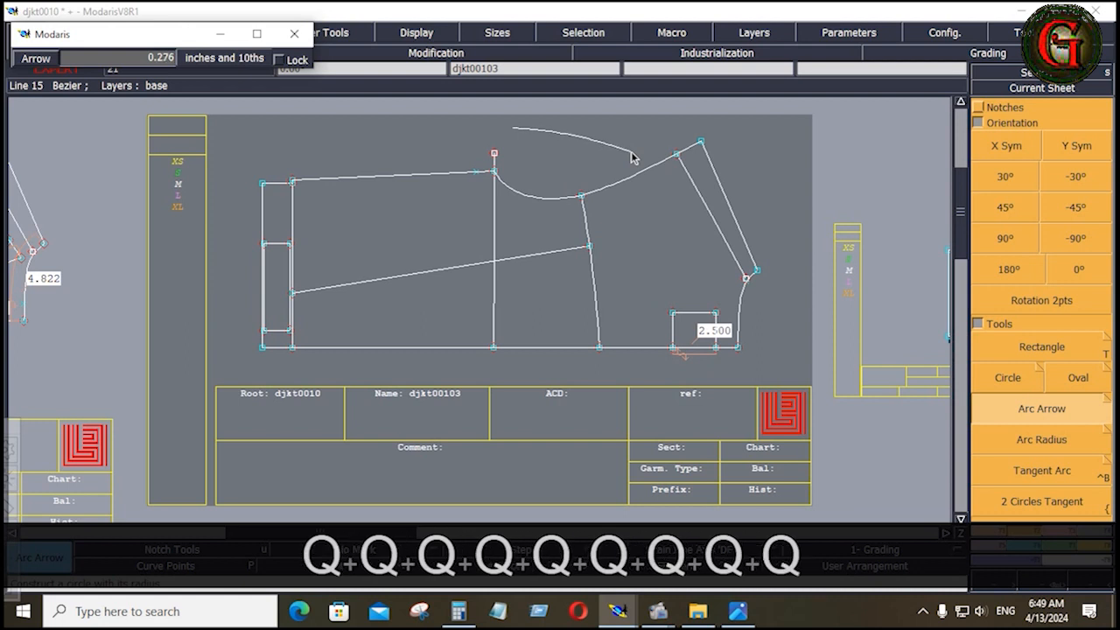
{"action": "key", "text": "q"}
{"action": "key", "text": "q"}
{"action": "key", "text": "q"}
{"action": "key", "text": "q"}
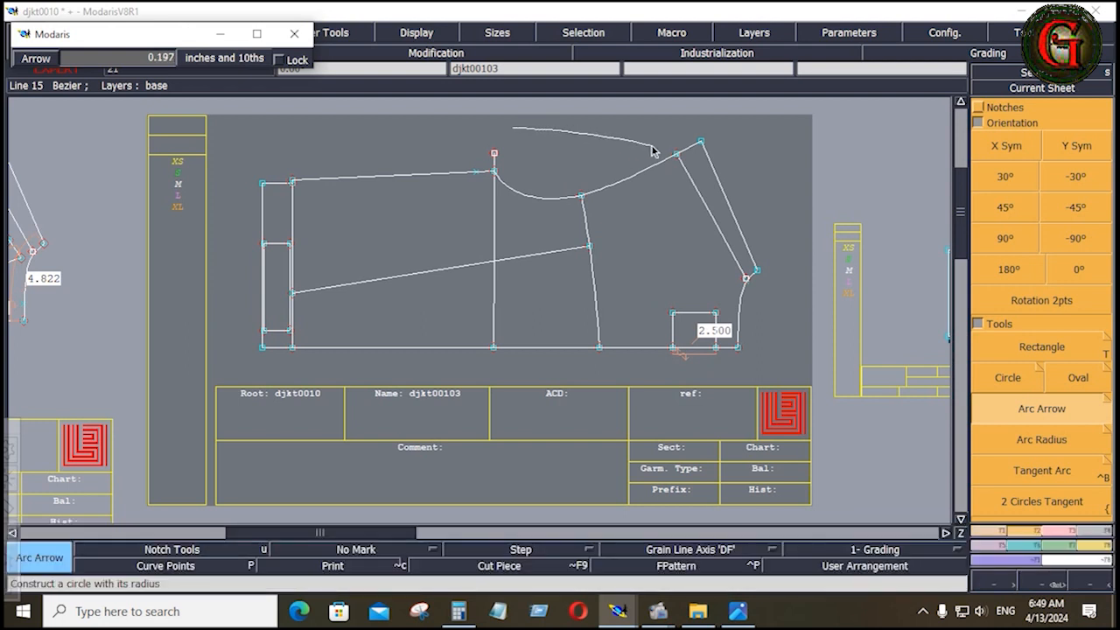
{"action": "left_click", "coordinate": [652, 149]}
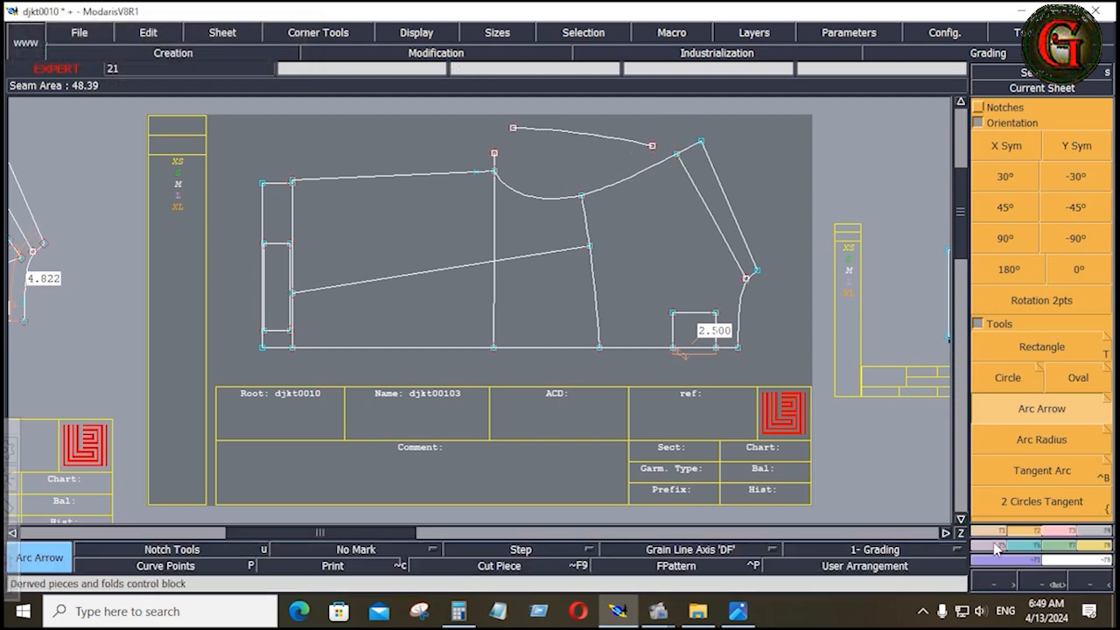
- Add a length measure along the new collar arc from one end point to the other
{"action": "left_click", "coordinate": [1100, 546]}
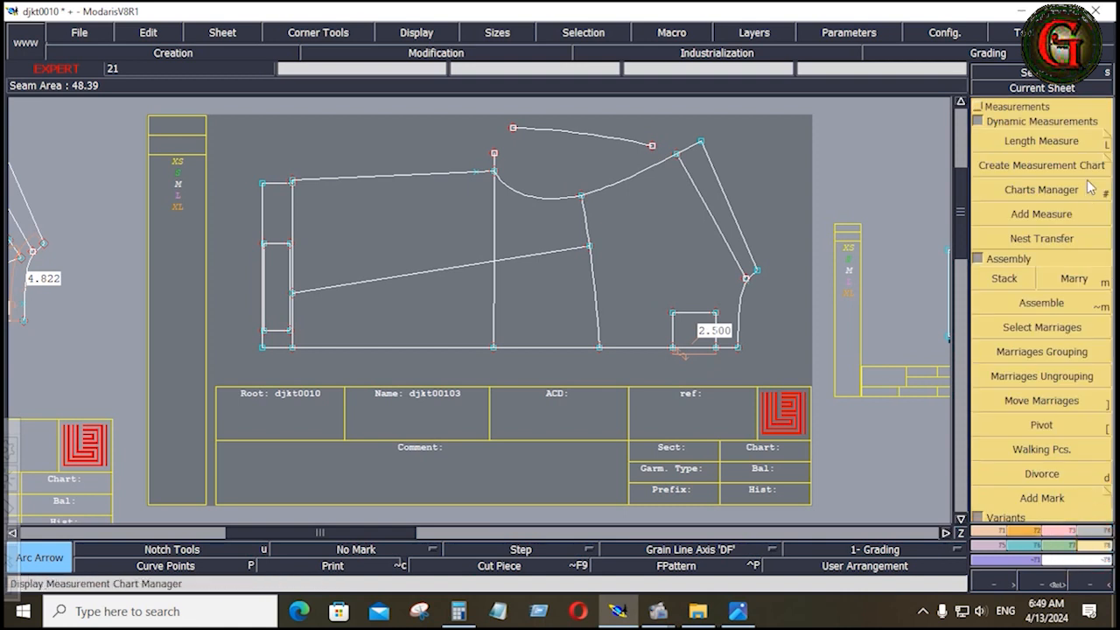
{"action": "left_click", "coordinate": [1092, 149]}
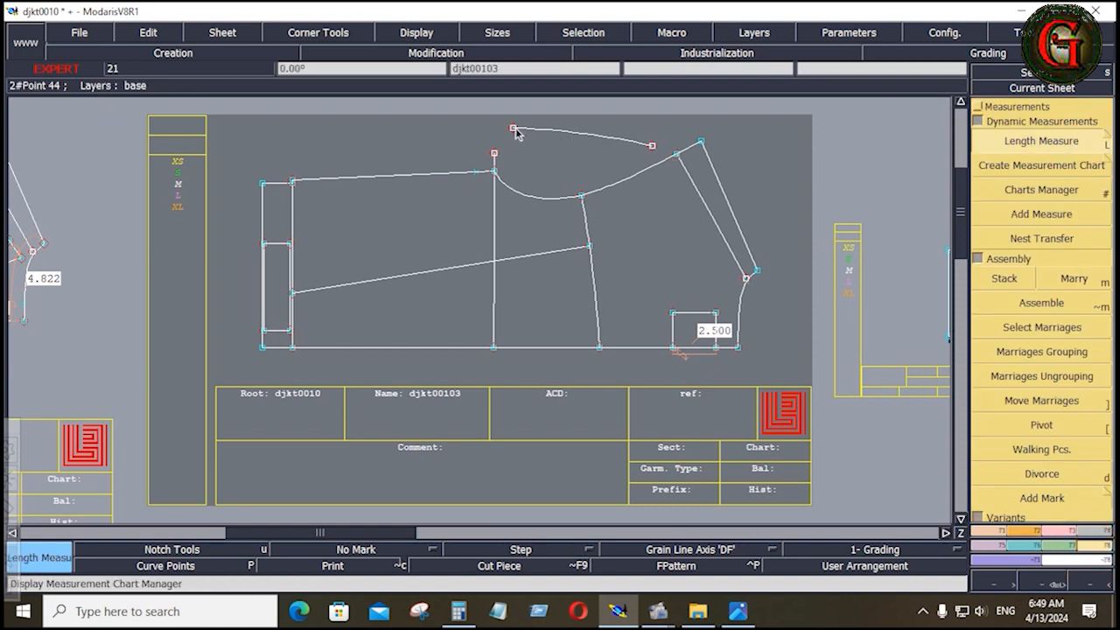
{"action": "left_click", "coordinate": [515, 129]}
{"action": "left_click", "coordinate": [654, 147]}
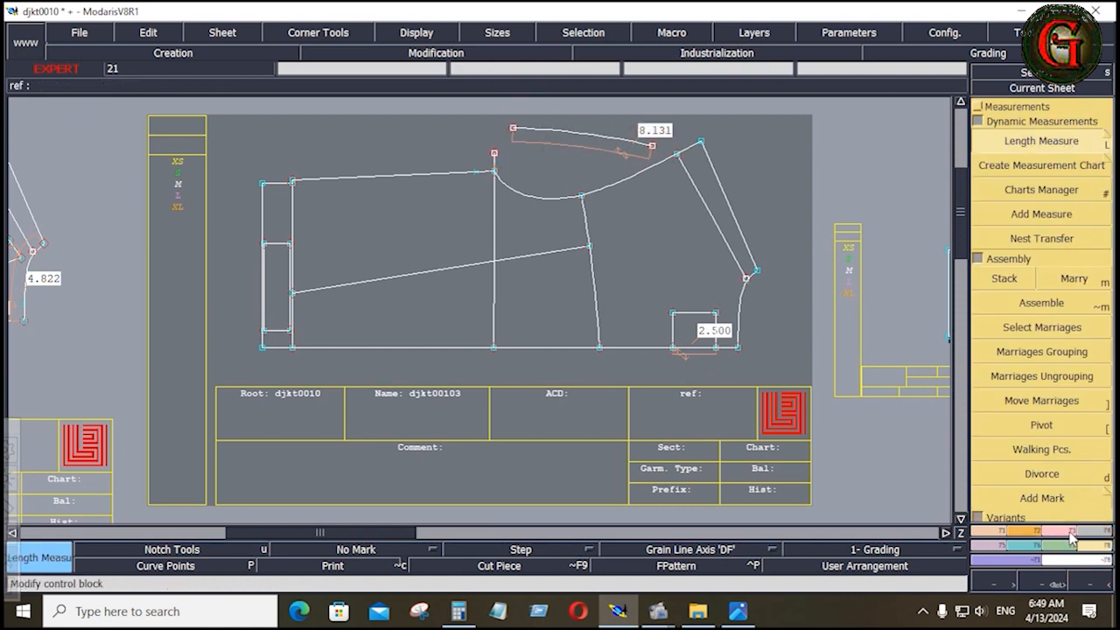
- Reshape the collar arc by pulling its left end straight outward until the curve is about 11.05 inches long
{"action": "left_click", "coordinate": [1070, 533]}
{"action": "left_click", "coordinate": [1040, 337]}
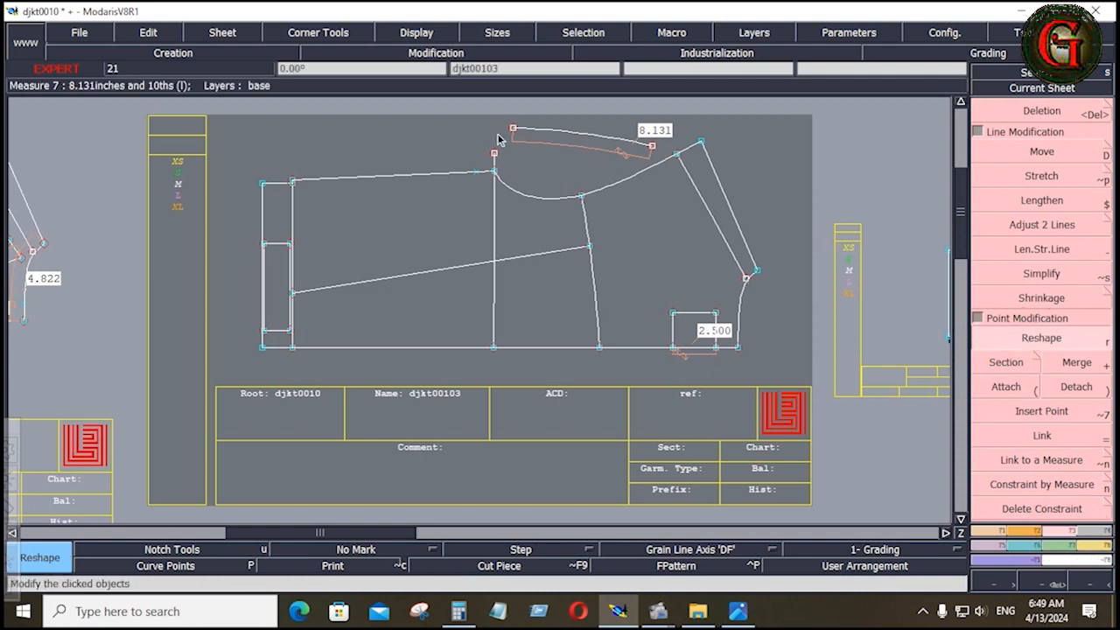
{"action": "key", "text": "ctrl"}
{"action": "left_click_drag", "start_coordinate": [514, 132], "coordinate": [464, 132], "text": "ctrl"}
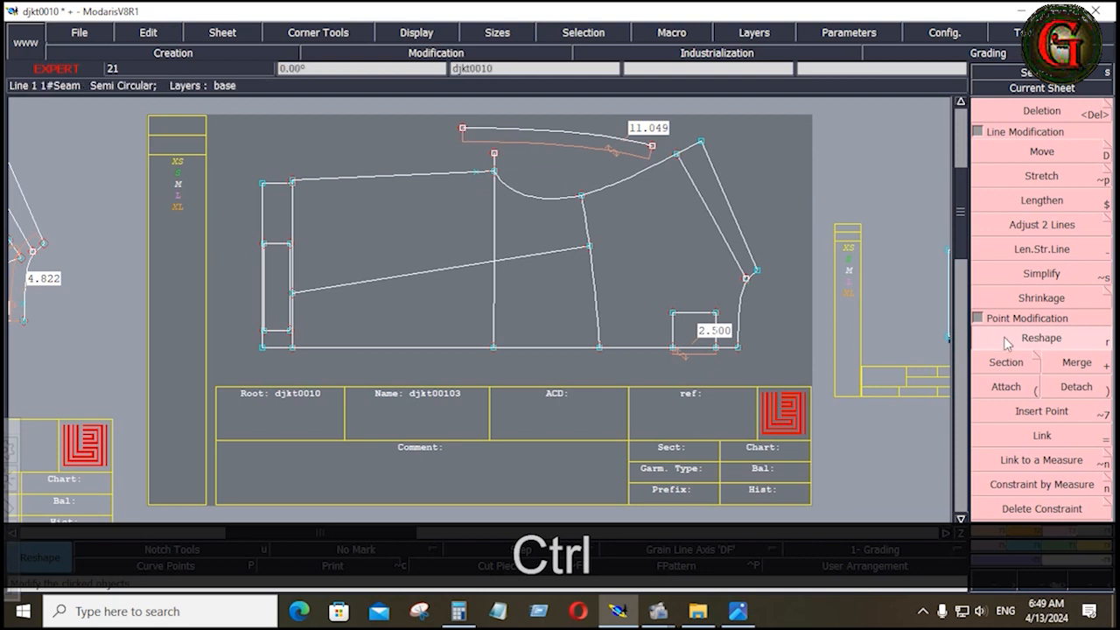
- Lower the collar arc's right end vertically and move its middle curve point down slightly, for a length of about 11.14 inches
{"action": "left_click", "coordinate": [1040, 343]}
{"action": "left_click_drag", "start_coordinate": [653, 147], "coordinate": [653, 156], "text": "ctrl"}
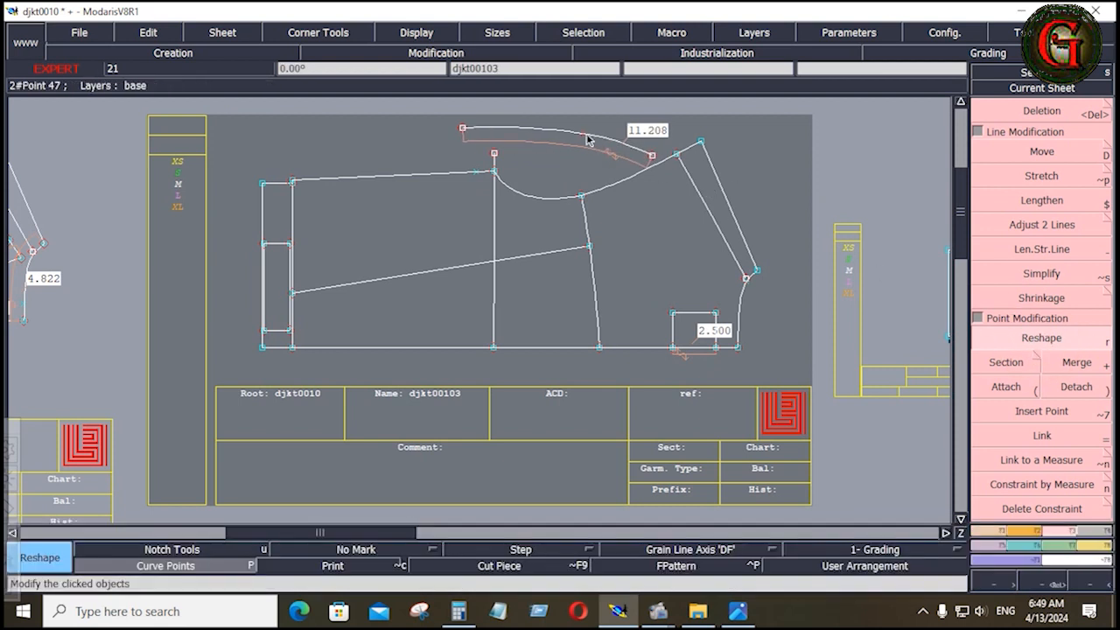
{"action": "left_click", "coordinate": [579, 131]}
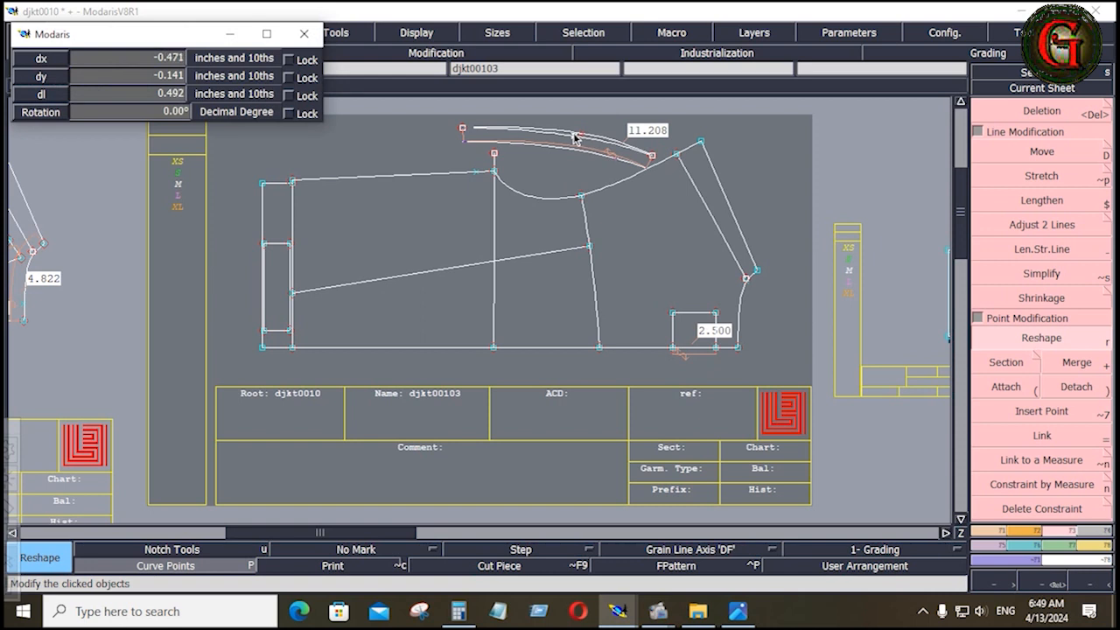
{"action": "left_click", "coordinate": [574, 138]}
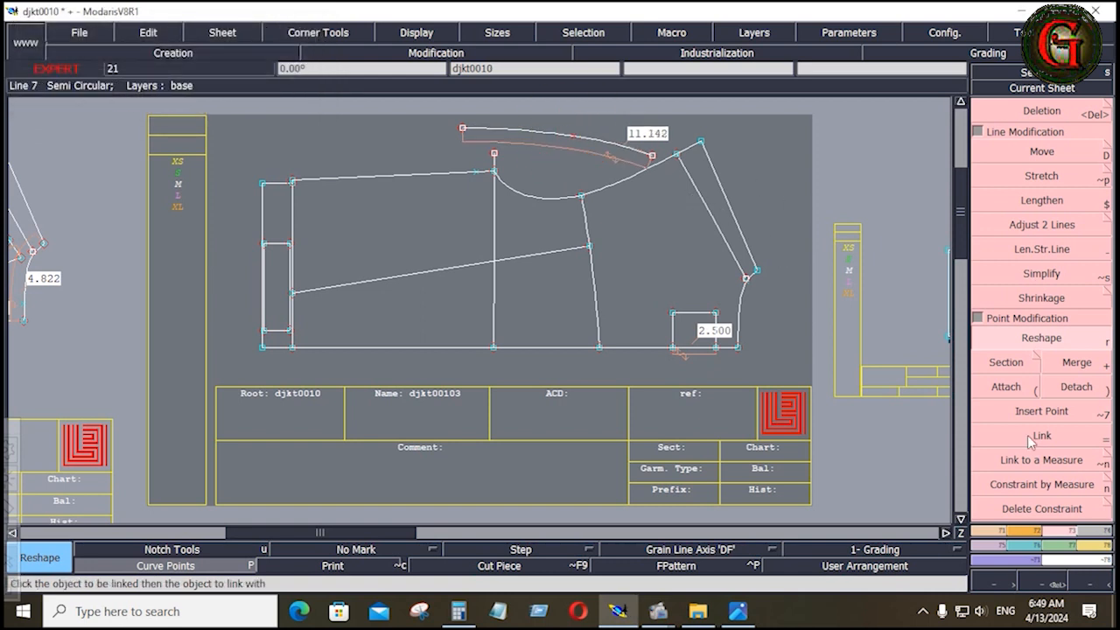
- Create a parallel of the collar arc above it at a distance of 2.5 inches
{"action": "left_click", "coordinate": [984, 533]}
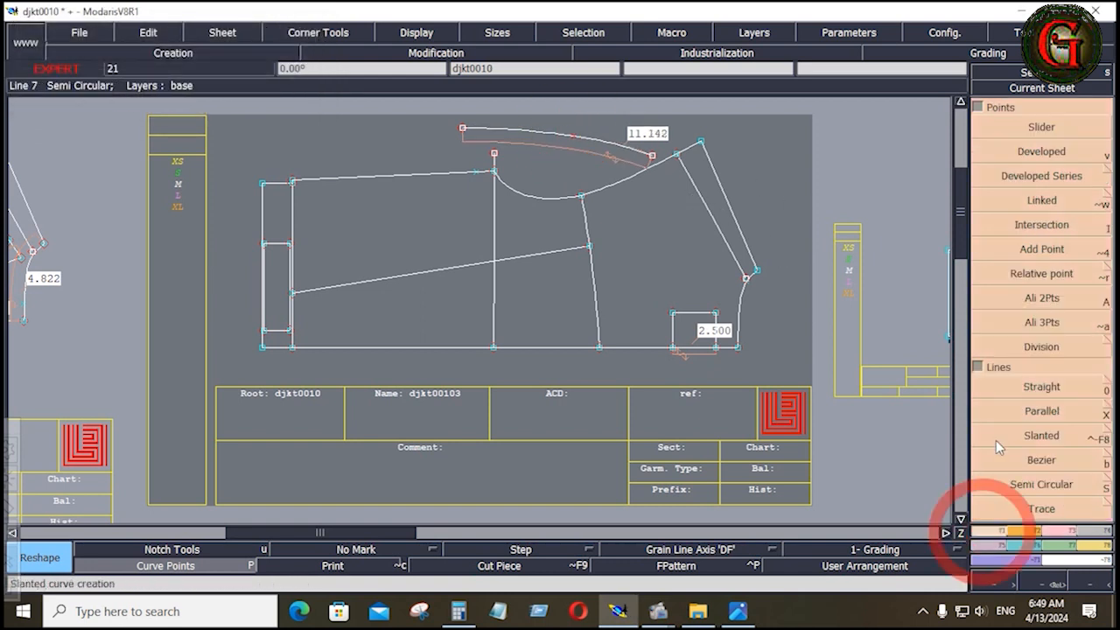
{"action": "left_click", "coordinate": [1042, 462]}
{"action": "left_click", "coordinate": [1041, 410]}
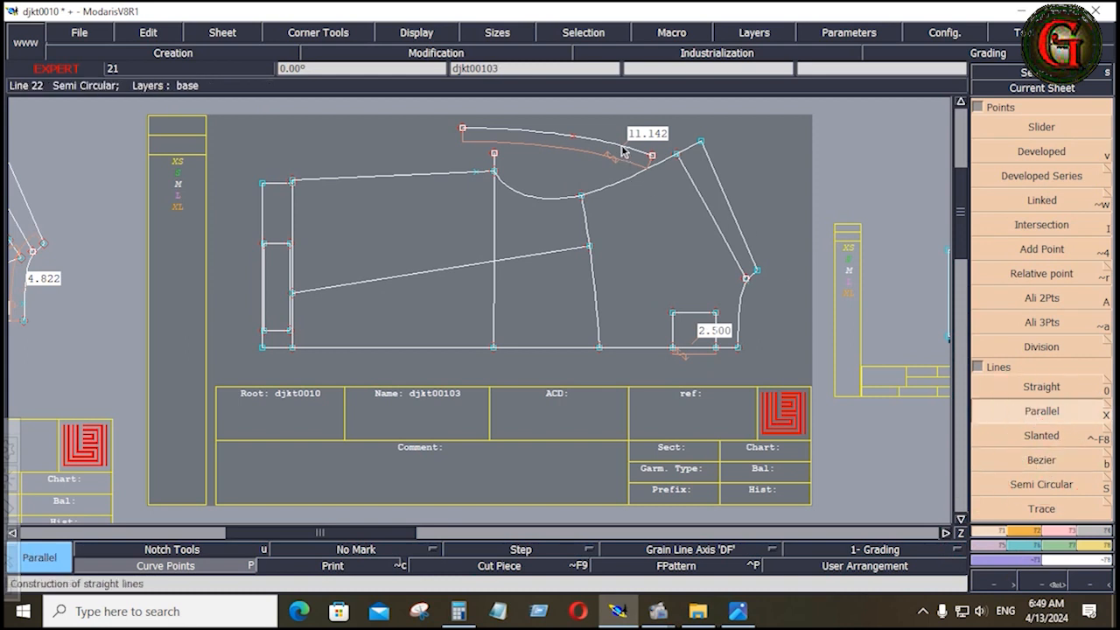
{"action": "left_click", "coordinate": [622, 152]}
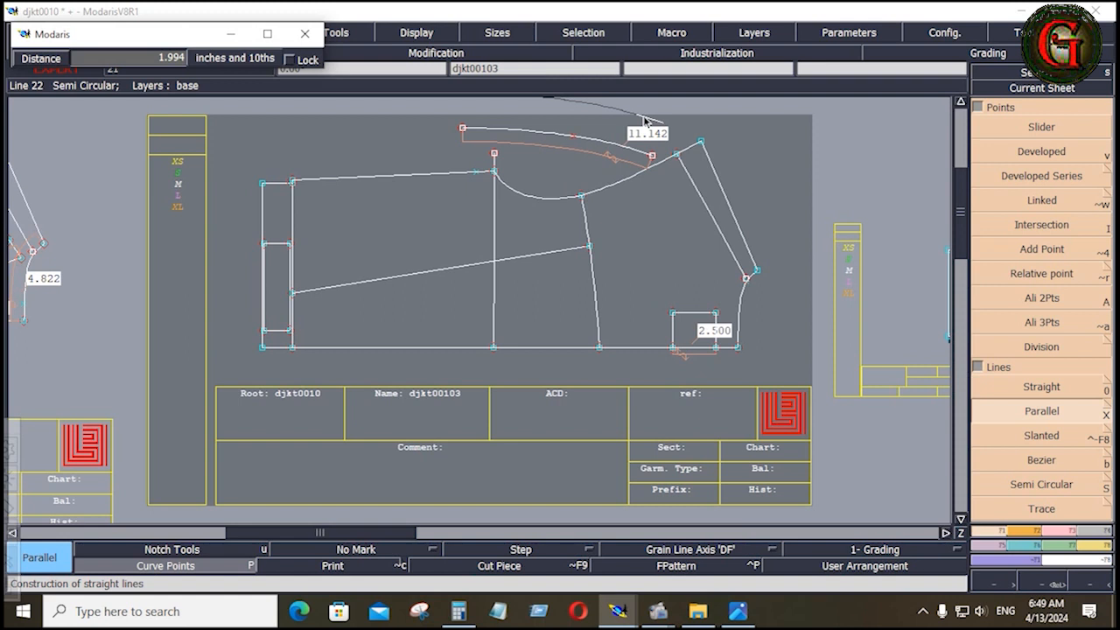
{"action": "key", "text": "Down"}
{"action": "type", "text": "2.5"}
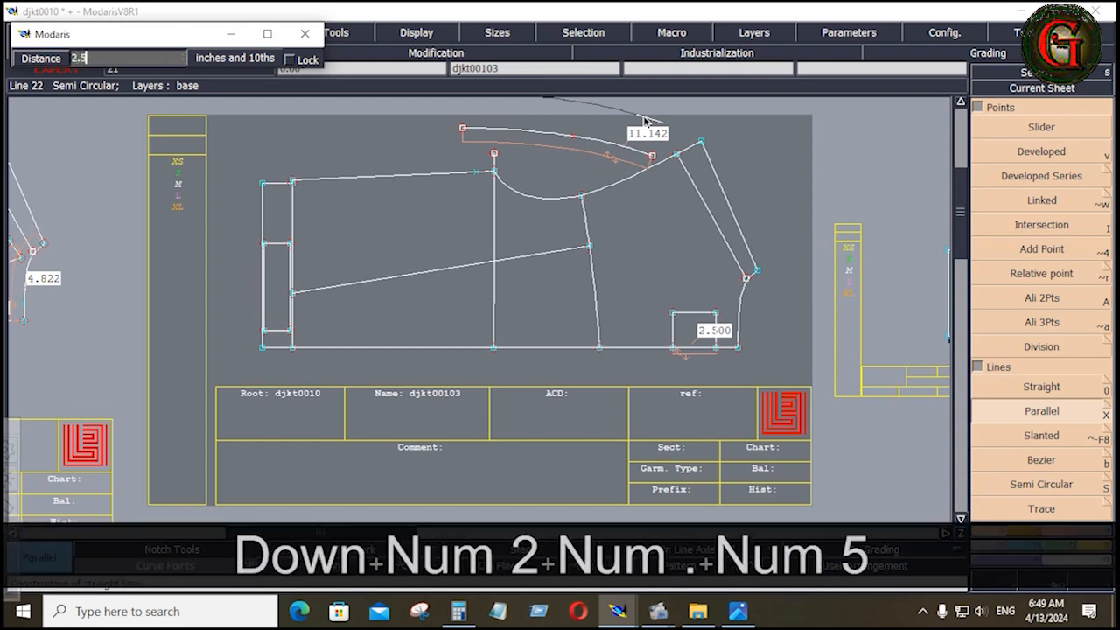
{"action": "key", "text": "Return"}
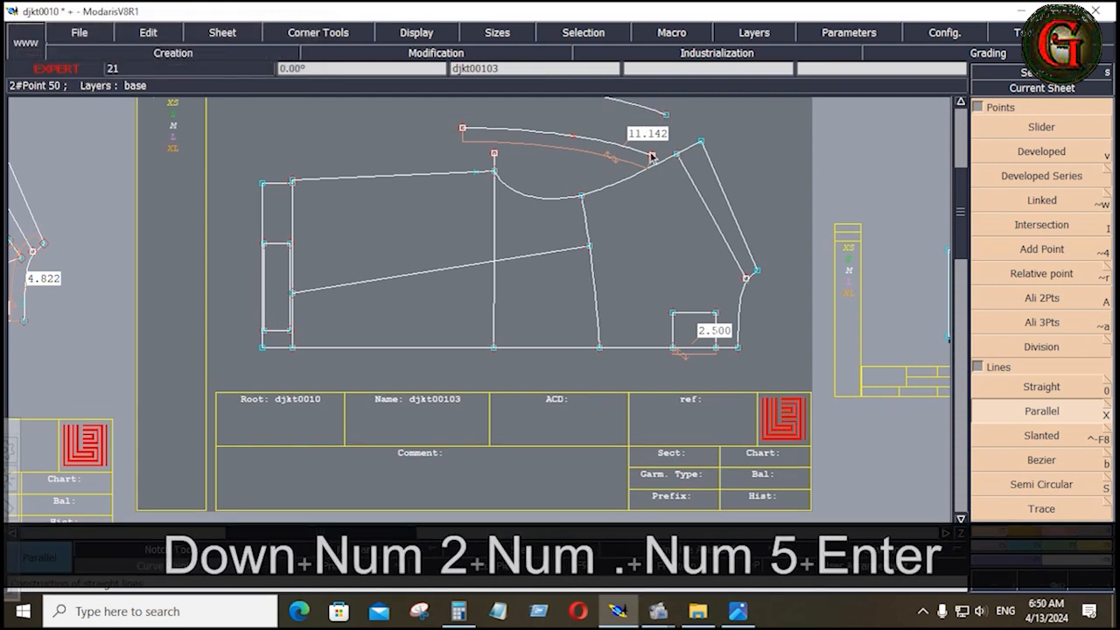
- Join the right ends of the two collar curves with a Bezier line
{"action": "left_click", "coordinate": [962, 102]}
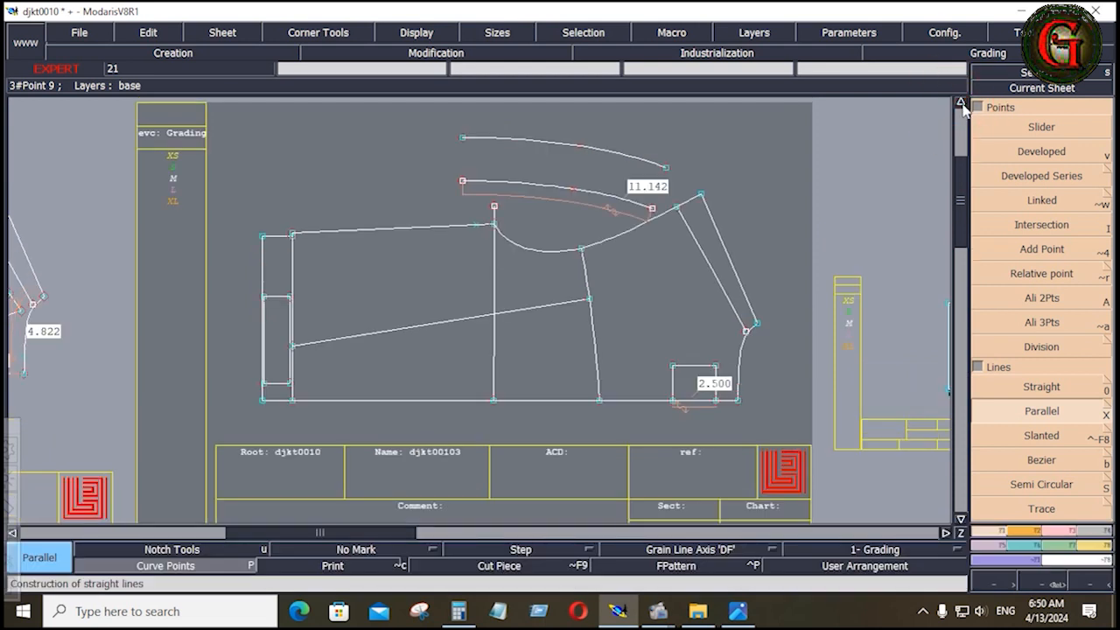
{"action": "left_click", "coordinate": [1026, 457]}
{"action": "left_click", "coordinate": [665, 168]}
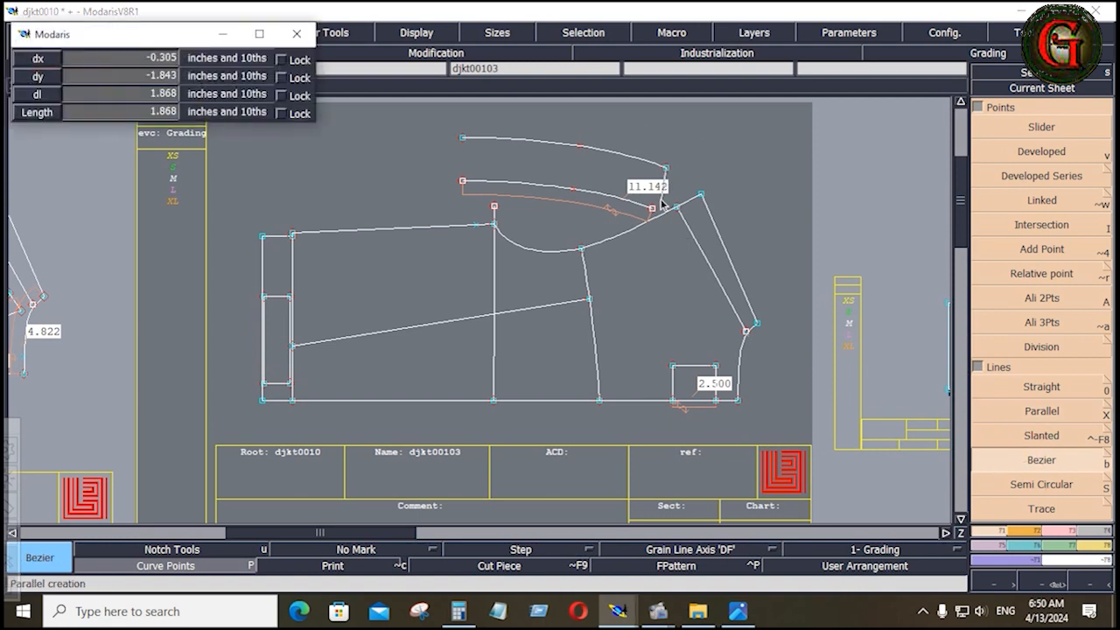
{"action": "left_click", "coordinate": [652, 207]}
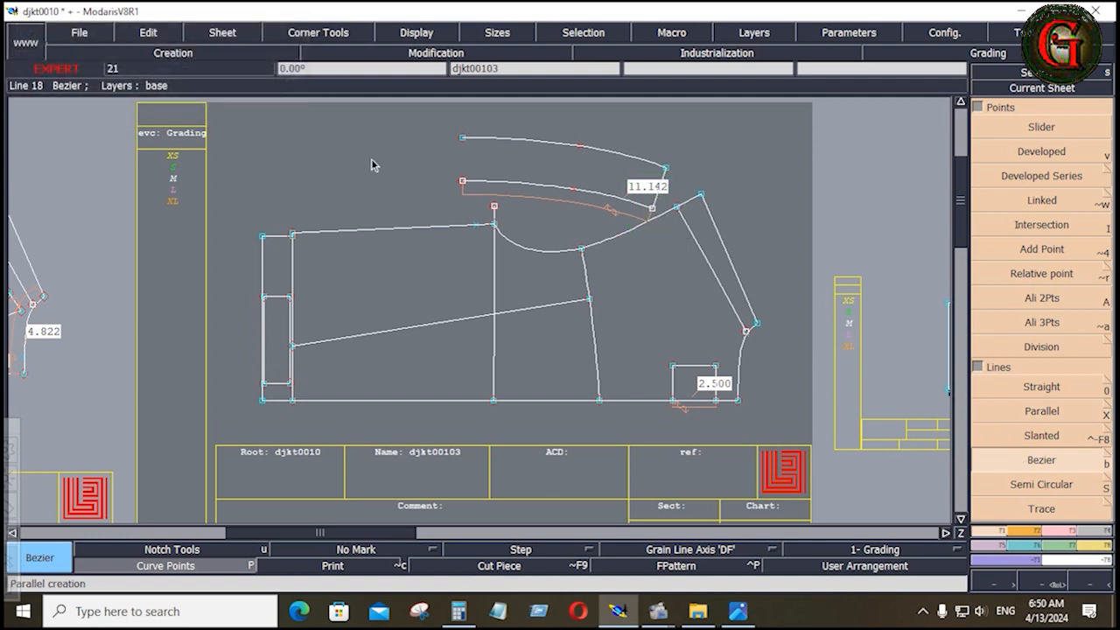
- Draw a vertical straight line upward from the left end of the lower collar curve
{"action": "left_click", "coordinate": [1104, 550]}
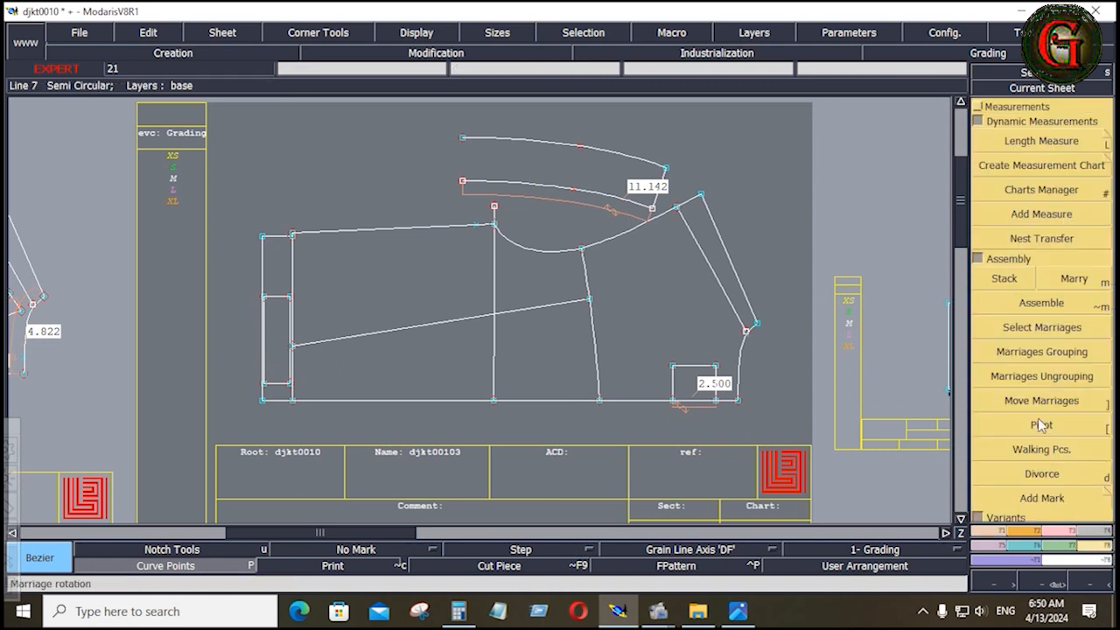
{"action": "left_click", "coordinate": [987, 533]}
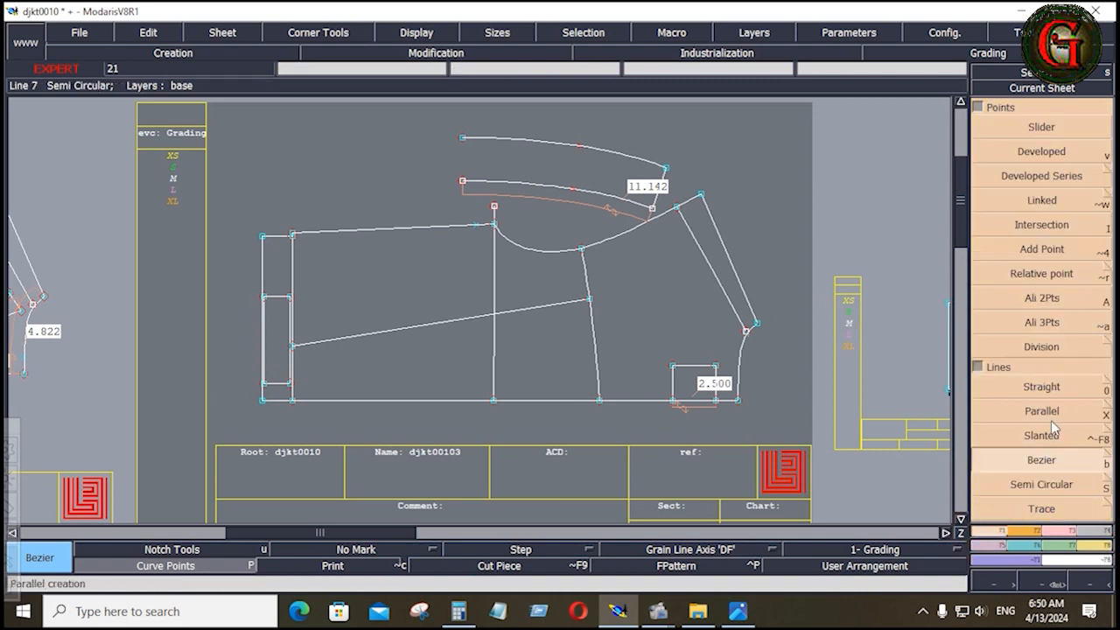
{"action": "scroll", "coordinate": [1050, 420], "scroll_direction": "down", "scroll_amount": 5}
{"action": "left_click", "coordinate": [1036, 156]}
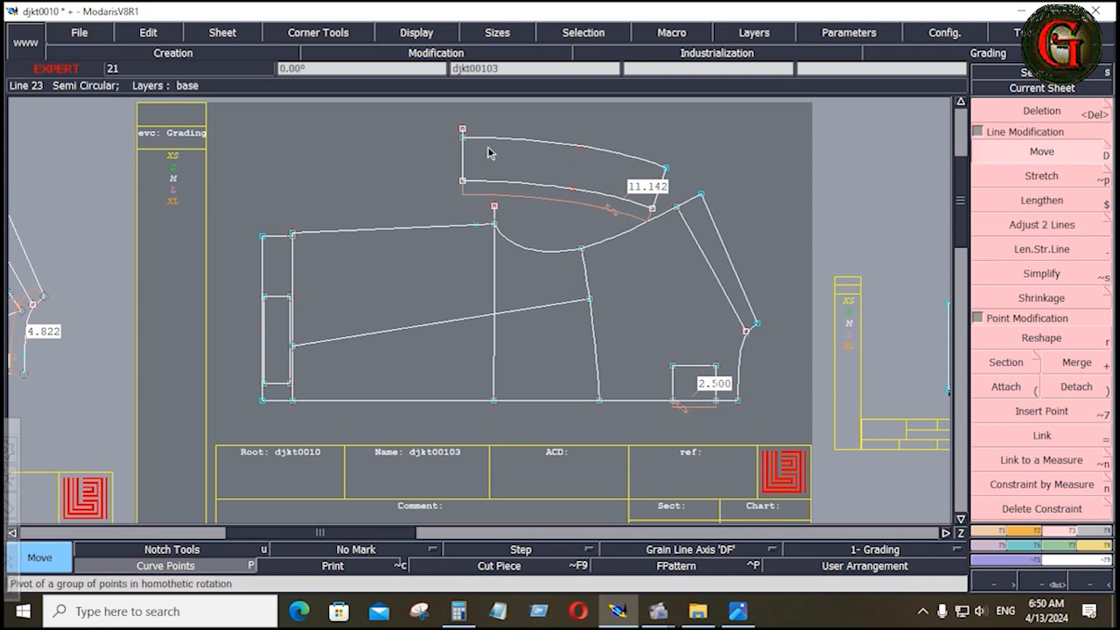
{"action": "left_click", "coordinate": [462, 138]}
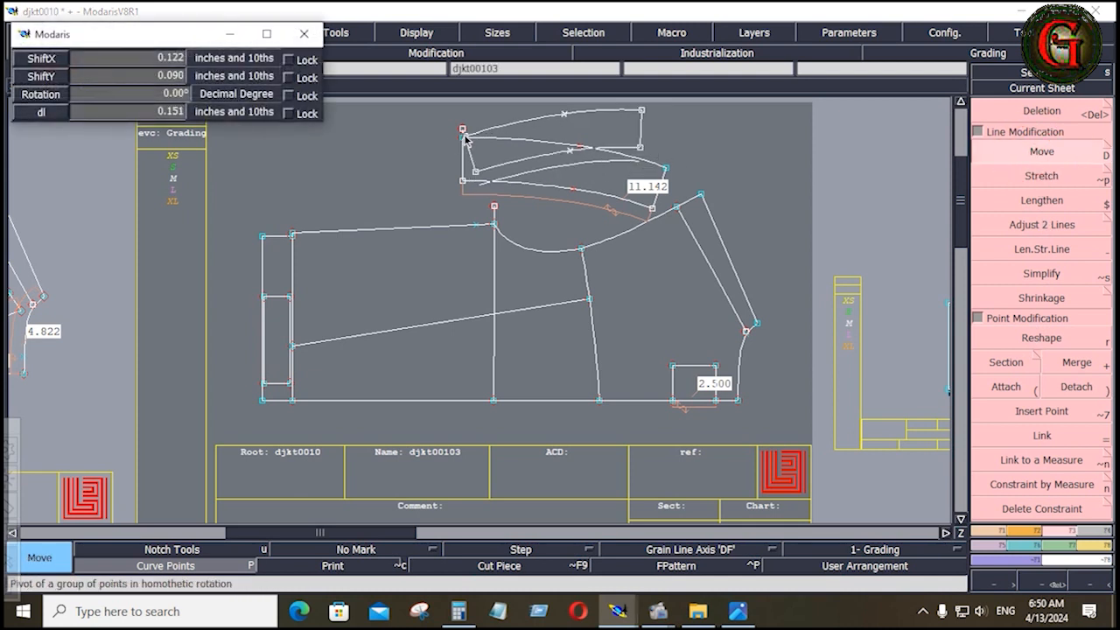
{"action": "left_click", "coordinate": [470, 151]}
{"action": "key", "text": "ctrl+z"}
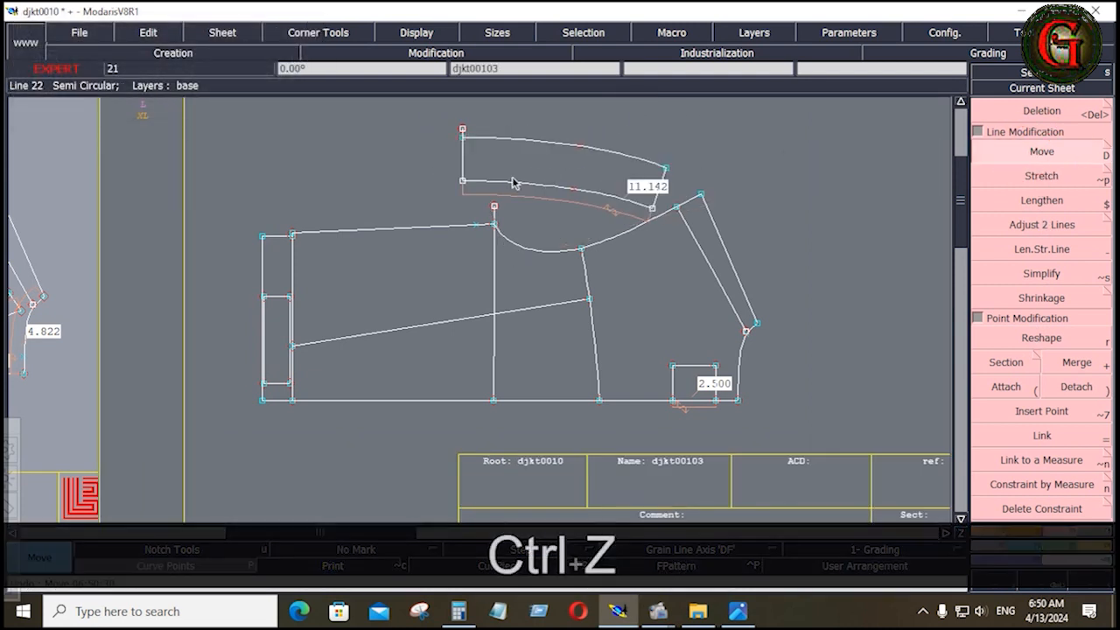
- Pin the lower collar curve's end points and move the upper curve's left end onto the top of the vertical line
{"action": "key", "text": "shift+f"}
{"action": "key", "text": "shift+f"}
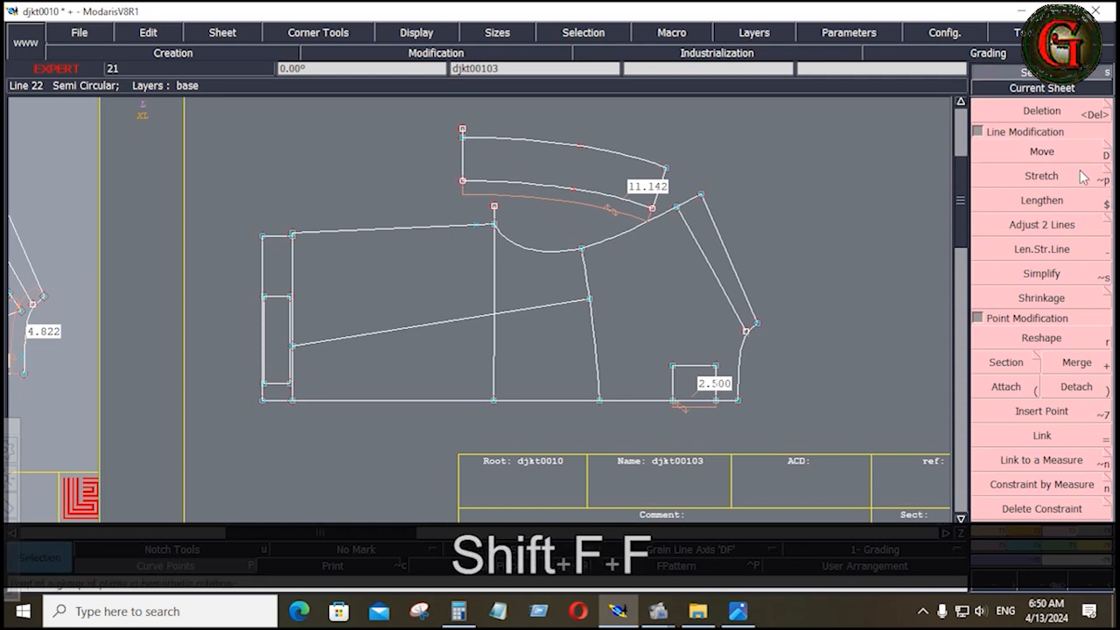
{"action": "left_click", "coordinate": [463, 129]}
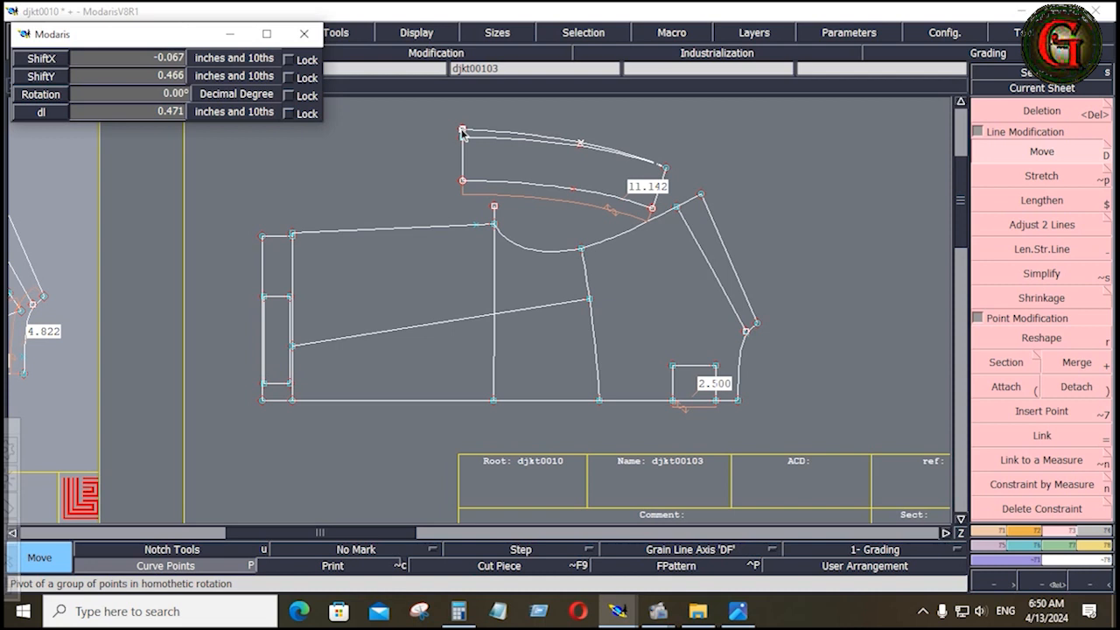
{"action": "left_click", "coordinate": [461, 131]}
{"action": "key", "text": "Return"}
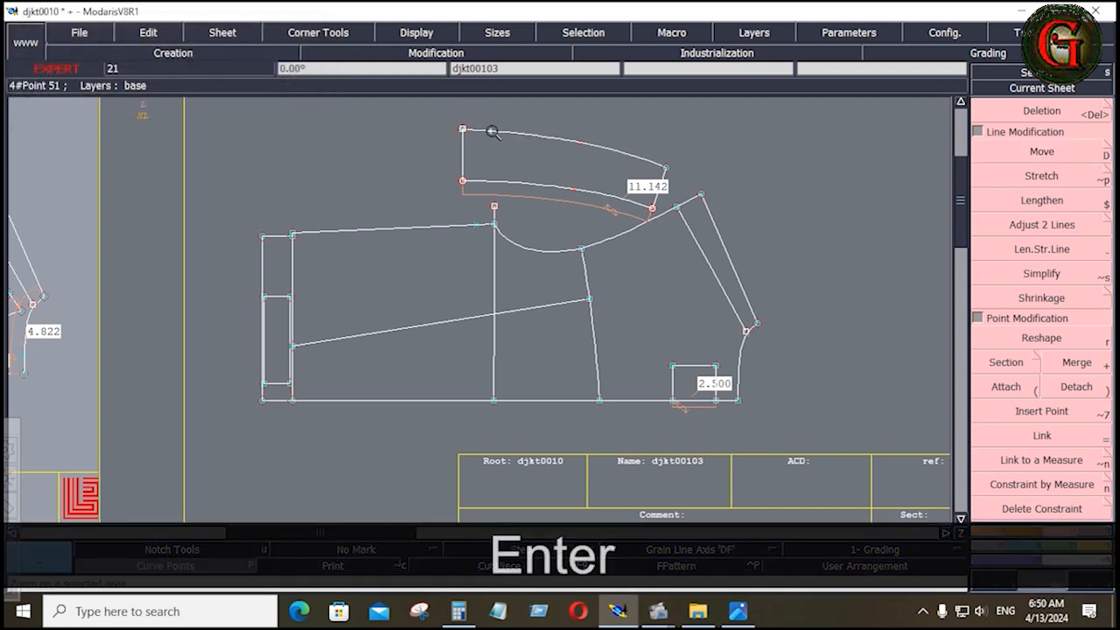
- Attach the upper collar curve's left end to the vertical line's top end and reshape the curve to start horizontally there
{"action": "left_click_drag", "start_coordinate": [492, 131], "coordinate": [660, 211]}
{"action": "left_click", "coordinate": [1006, 386]}
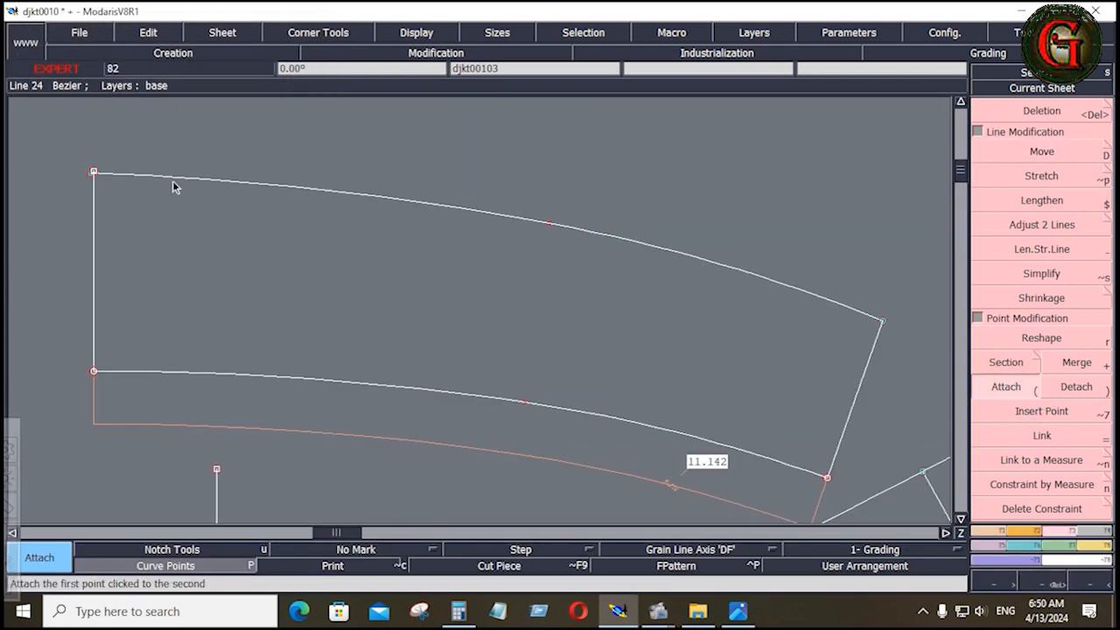
{"action": "left_click", "coordinate": [94, 172]}
{"action": "key", "text": "space"}
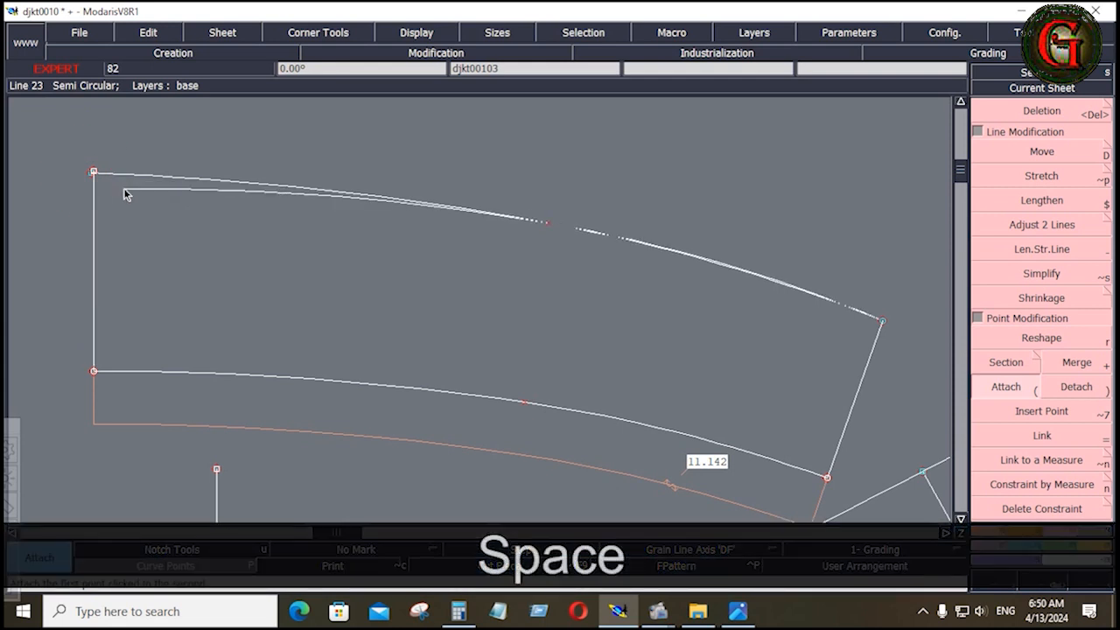
{"action": "left_click", "coordinate": [122, 188]}
{"action": "left_click", "coordinate": [94, 174]}
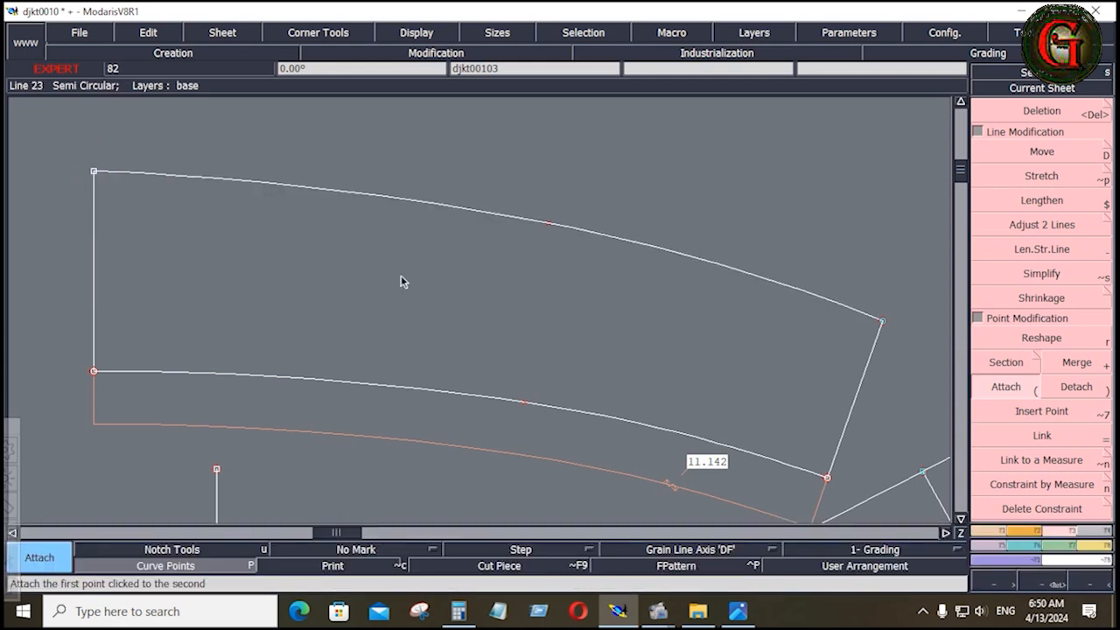
{"action": "key", "text": "r"}
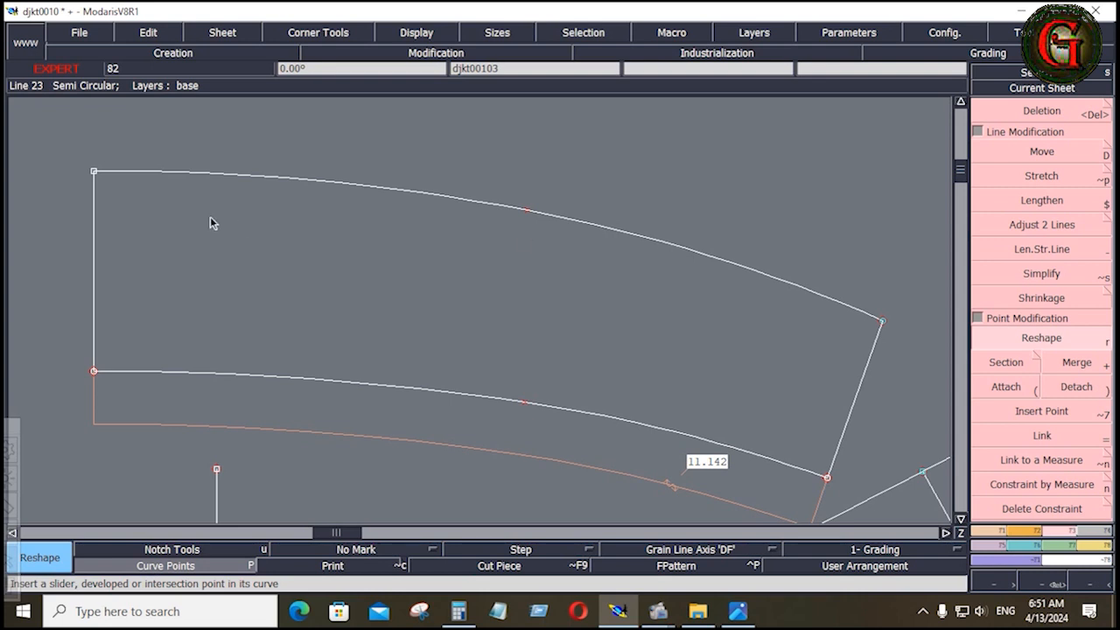
- Pin the two ends of the collar's left vertical line and move that line with an X shift of 0.1 and a Y shift of 0 inches
{"action": "left_click_drag", "start_coordinate": [48, 131], "coordinate": [119, 380]}
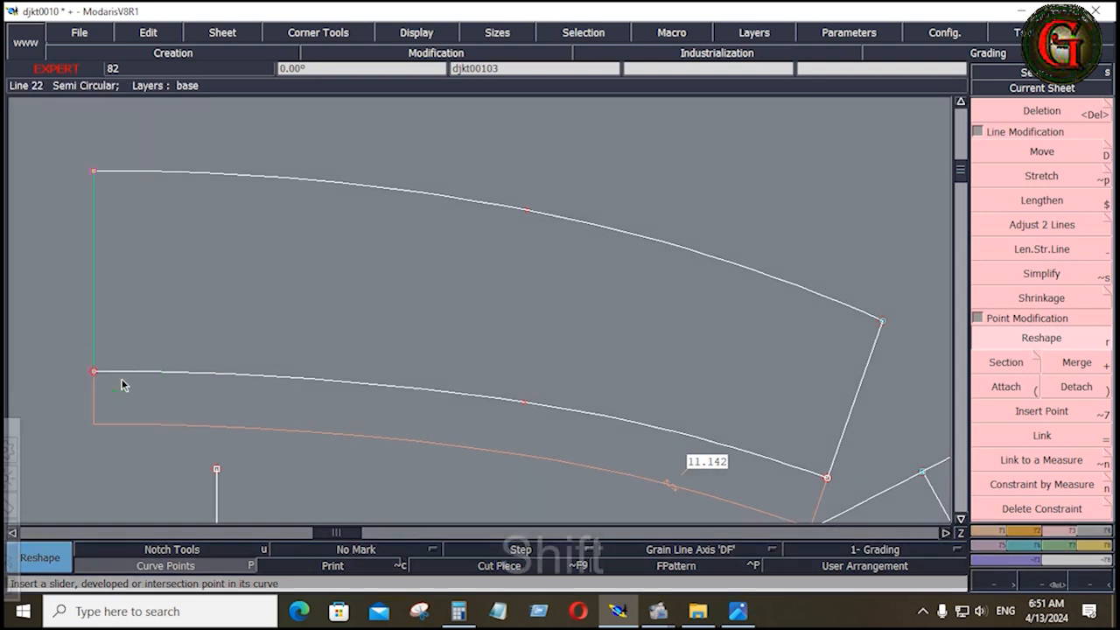
{"action": "key", "text": "shift+f"}
{"action": "key", "text": "shift+f"}
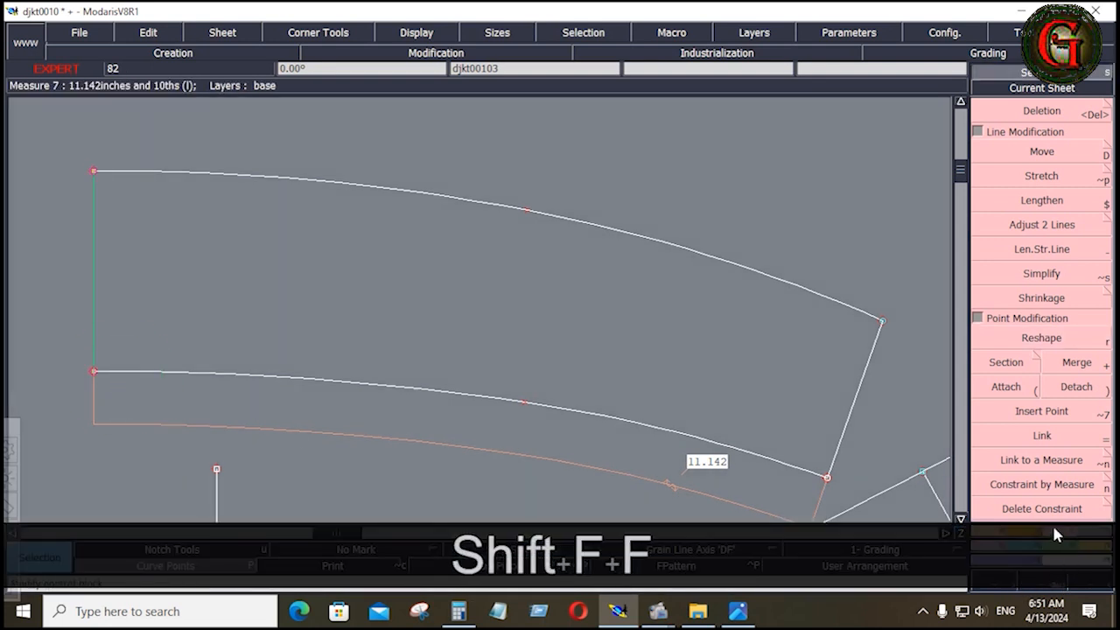
{"action": "left_click", "coordinate": [1027, 149]}
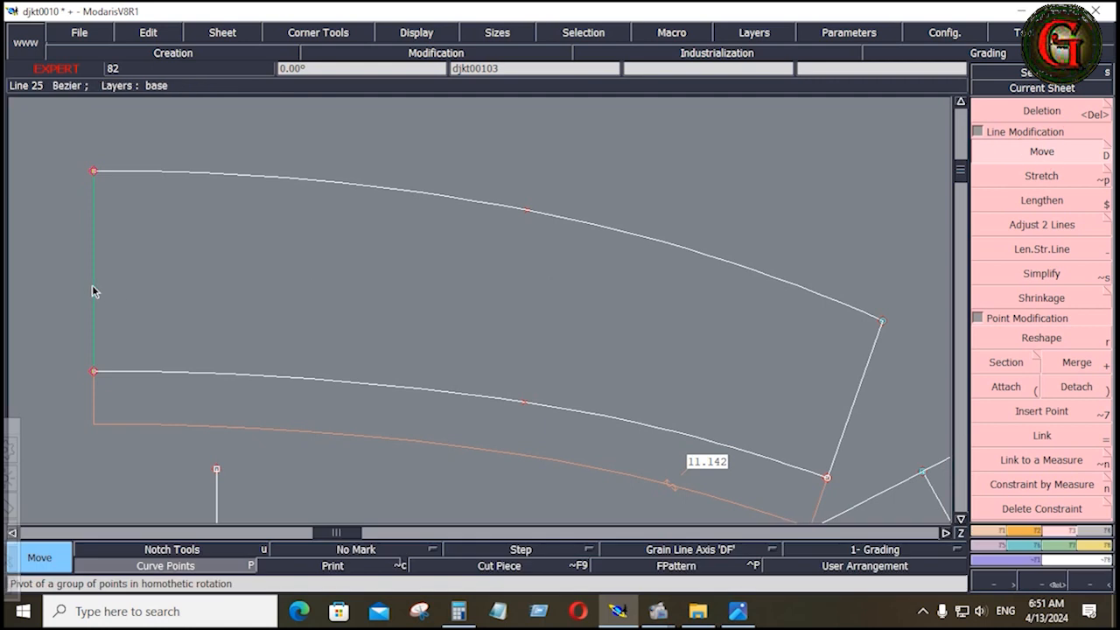
{"action": "left_click_drag", "start_coordinate": [94, 292], "coordinate": [98, 291]}
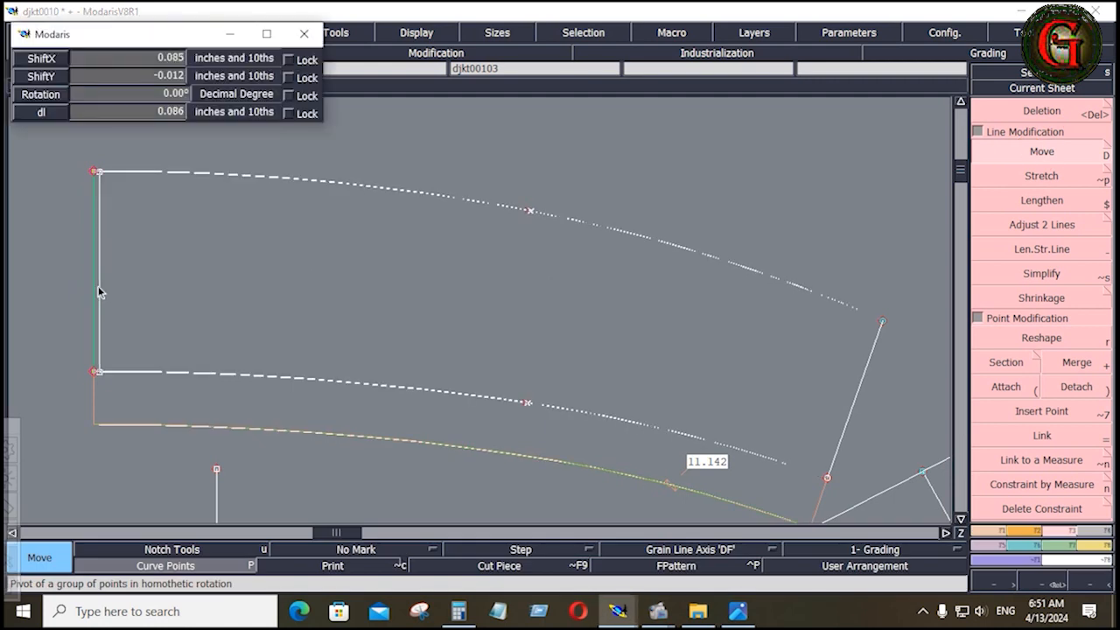
{"action": "key", "text": "Down"}
{"action": "type", "text": ".1"}
{"action": "key", "text": "Down"}
{"action": "type", "text": "0"}
{"action": "key", "text": "Down"}
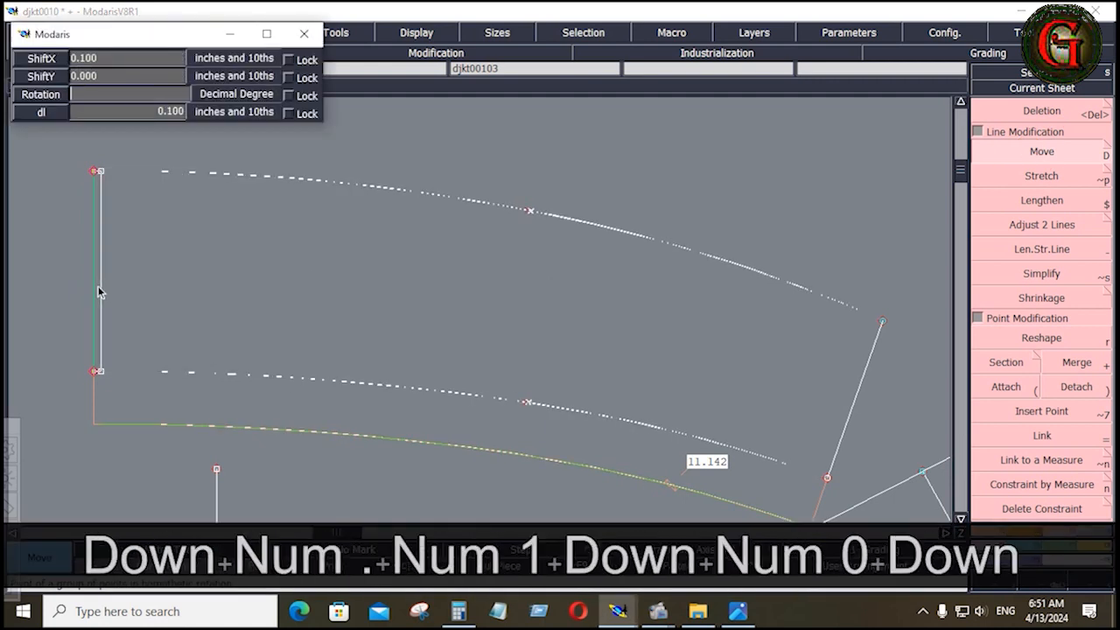
{"action": "left_click", "coordinate": [179, 274]}
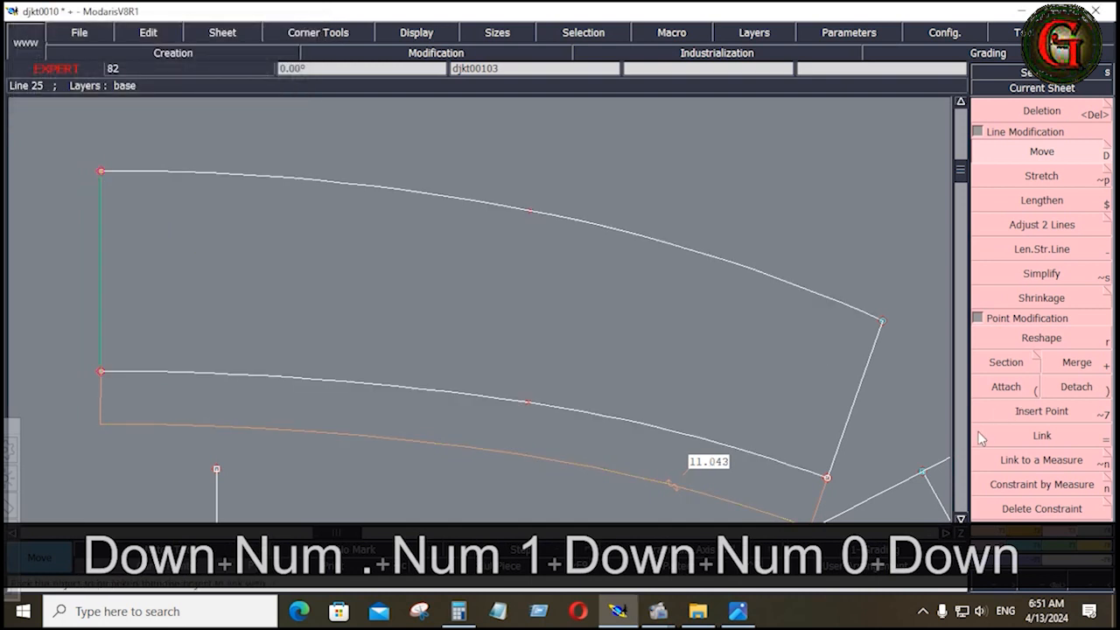
{"action": "left_click", "coordinate": [670, 311]}
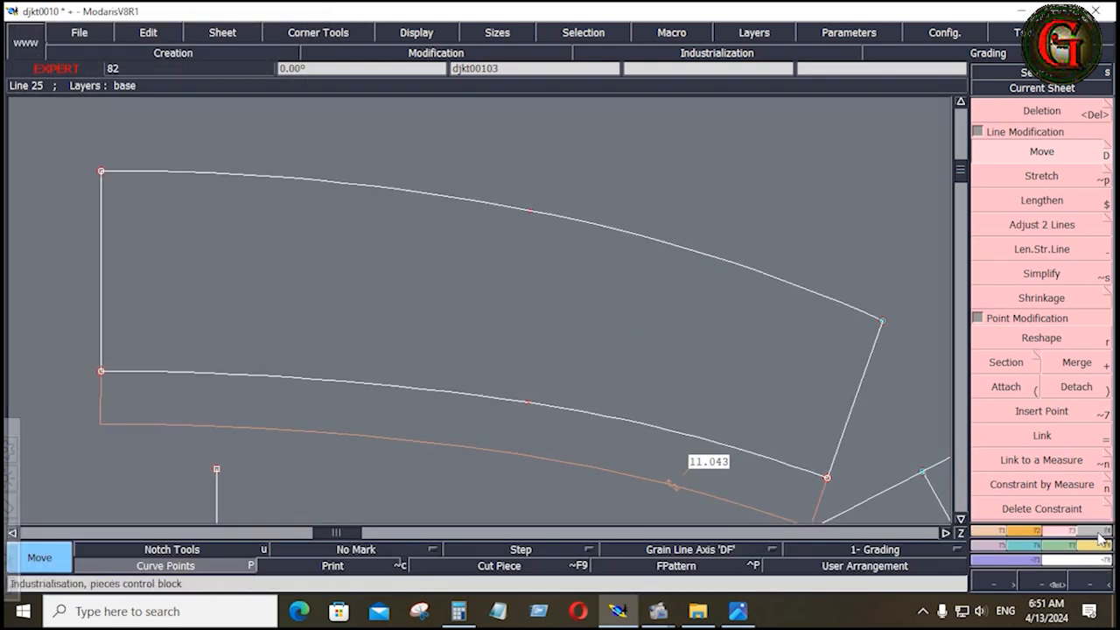
- Extract the half collar as a seam piece and mirror it across its left vertical edge into a full collar
{"action": "left_click", "coordinate": [1100, 535]}
{"action": "left_click", "coordinate": [1009, 484]}
{"action": "left_click", "coordinate": [603, 354]}
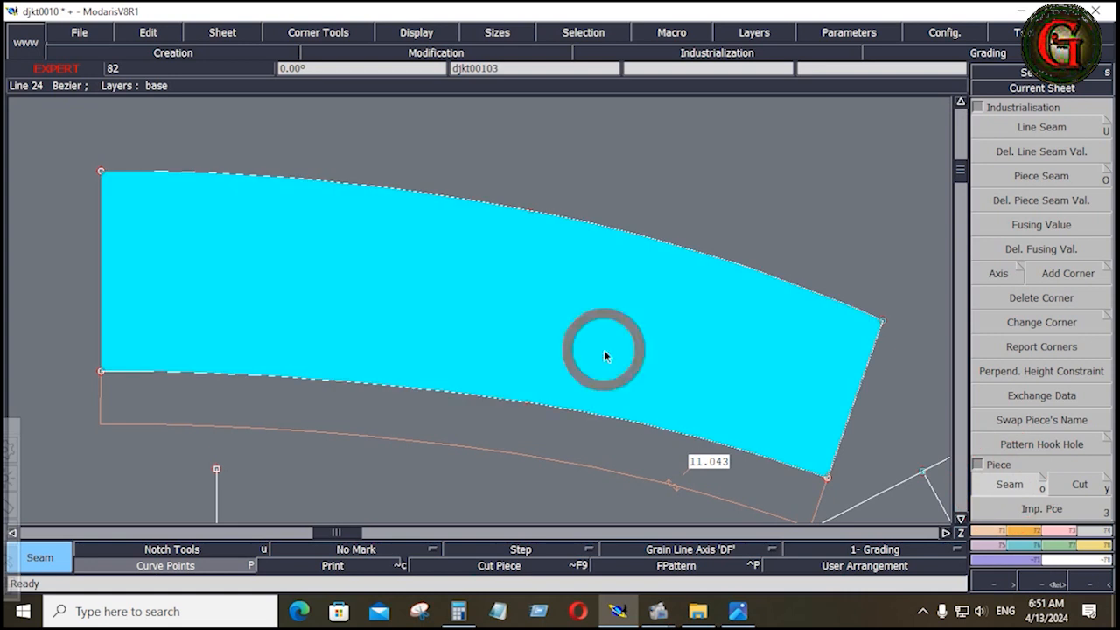
{"action": "right_click", "coordinate": [604, 354]}
{"action": "key", "text": "j"}
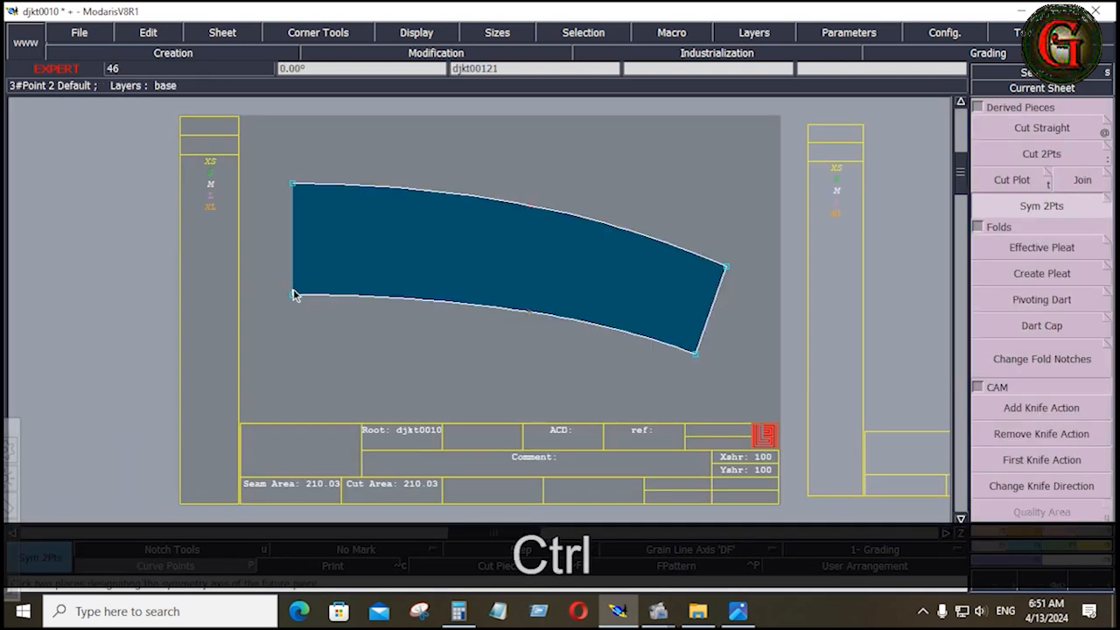
{"action": "left_click", "coordinate": [293, 293]}
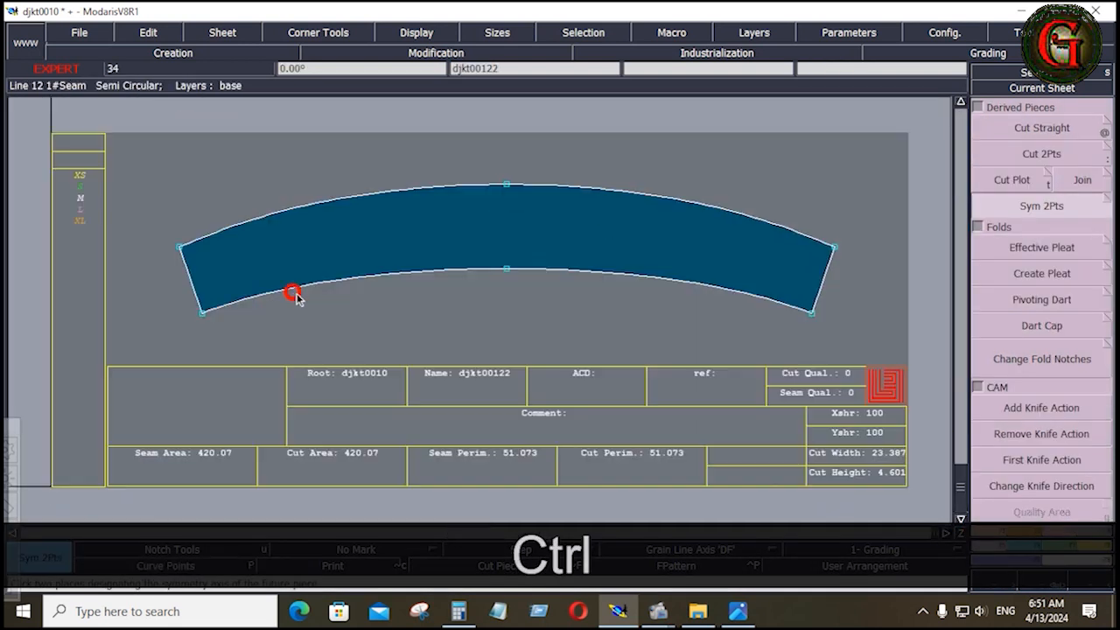
- Copy the full collar piece onto a new sheet
{"action": "key", "text": "ctrl+c"}
{"action": "left_click", "coordinate": [527, 237]}
{"action": "left_click", "coordinate": [485, 175]}
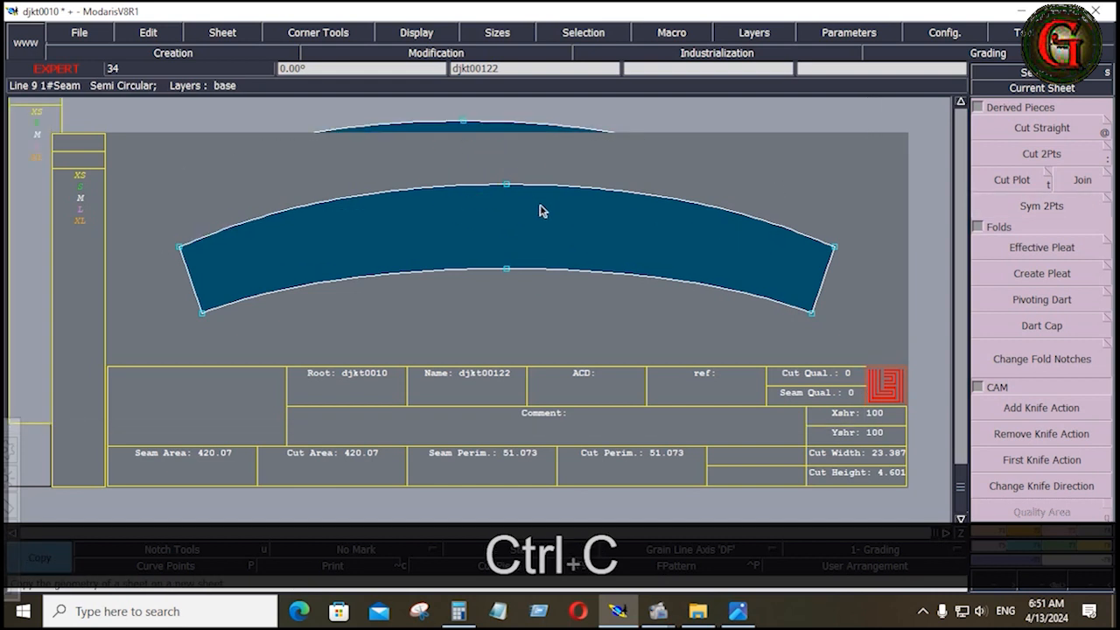
- Add a 0.4 inch seam allowance to the lower neckline edge only of the copied collar
{"action": "key", "text": "j"}
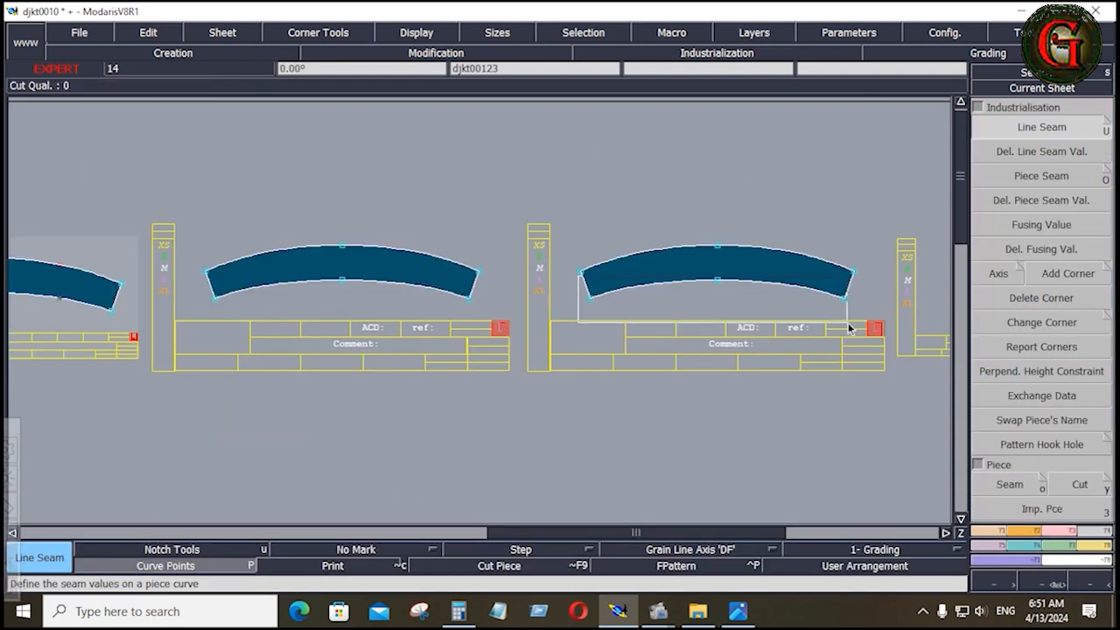
{"action": "left_click", "coordinate": [757, 288]}
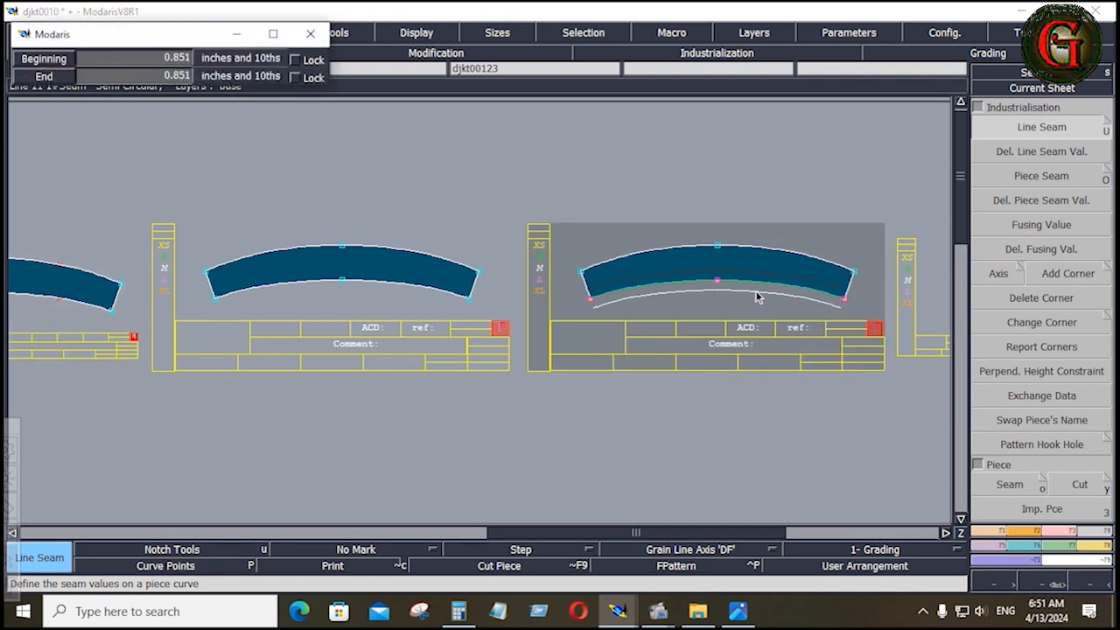
{"action": "key", "text": "Down"}
{"action": "key", "text": "Down"}
{"action": "key", "text": "Down"}
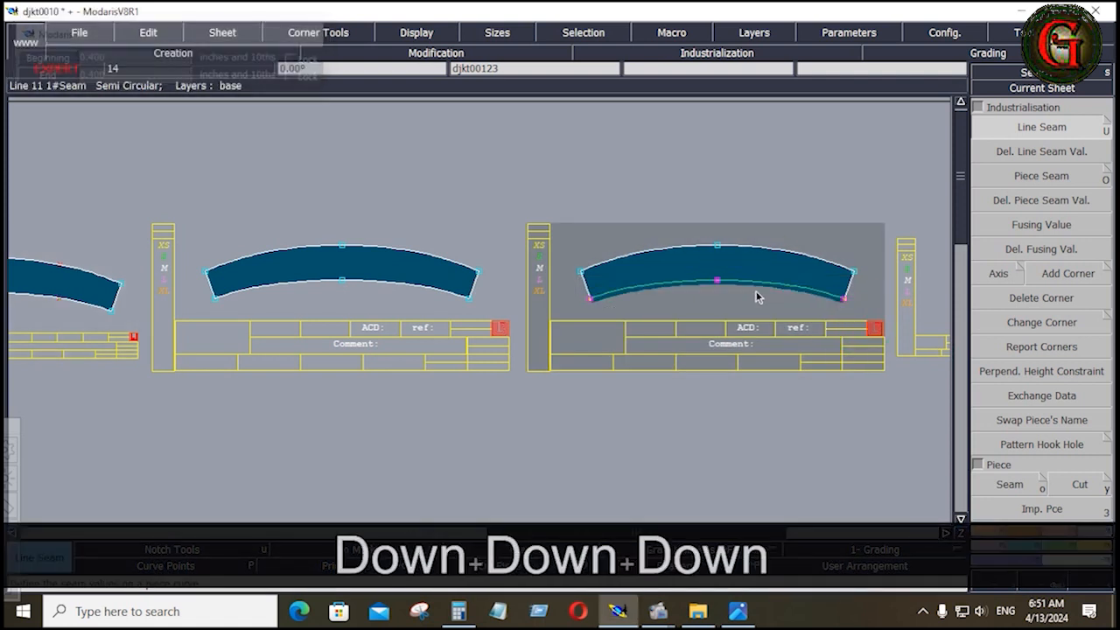
{"action": "left_click", "coordinate": [735, 311]}
- Add a 0.4 inch seam allowance to all edges of the original full collar piece
{"action": "mouse_move", "coordinate": [187, 205]}
{"action": "left_mouse_down"}
{"action": "mouse_move", "coordinate": [233, 251]}
{"action": "mouse_move", "coordinate": [490, 337]}
{"action": "left_mouse_up"}
{"action": "left_click", "coordinate": [458, 253]}
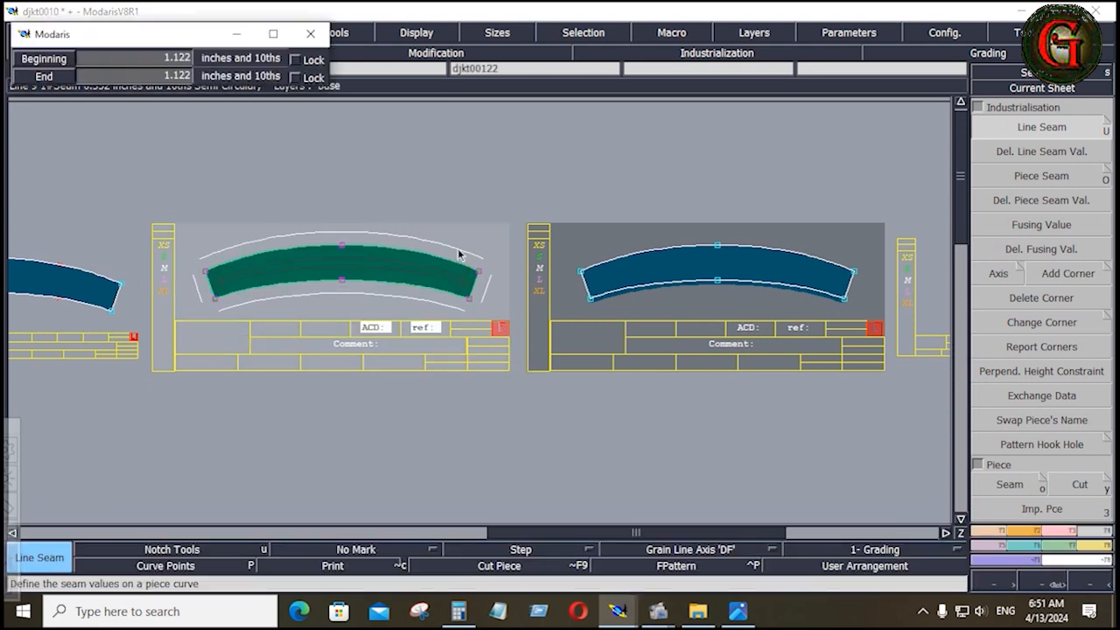
{"action": "key", "text": "Down"}
{"action": "key", "text": "Down"}
{"action": "key", "text": "Down"}
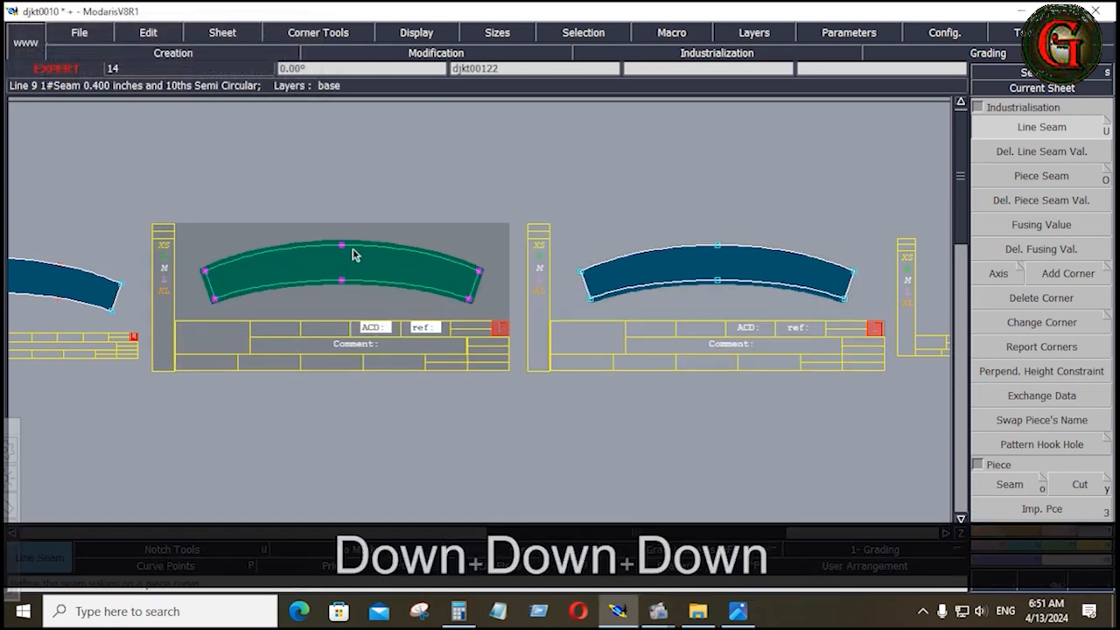
- Delete the sheet holding the half collar piece
{"action": "left_click", "coordinate": [68, 296]}
{"action": "key", "text": "shift+z"}
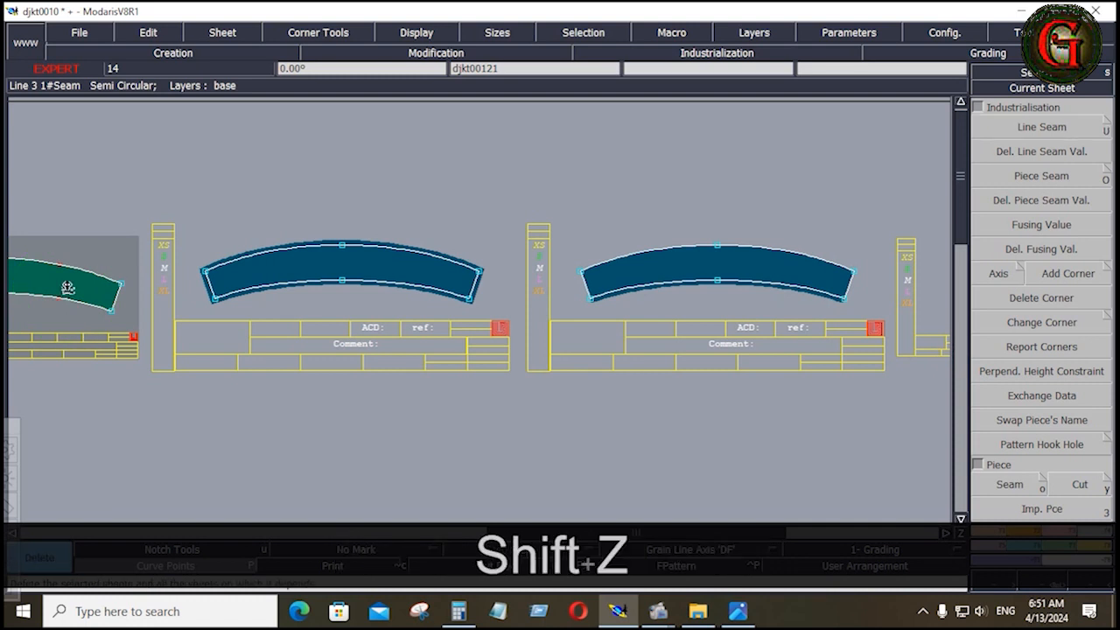
{"action": "left_click", "coordinate": [68, 288]}
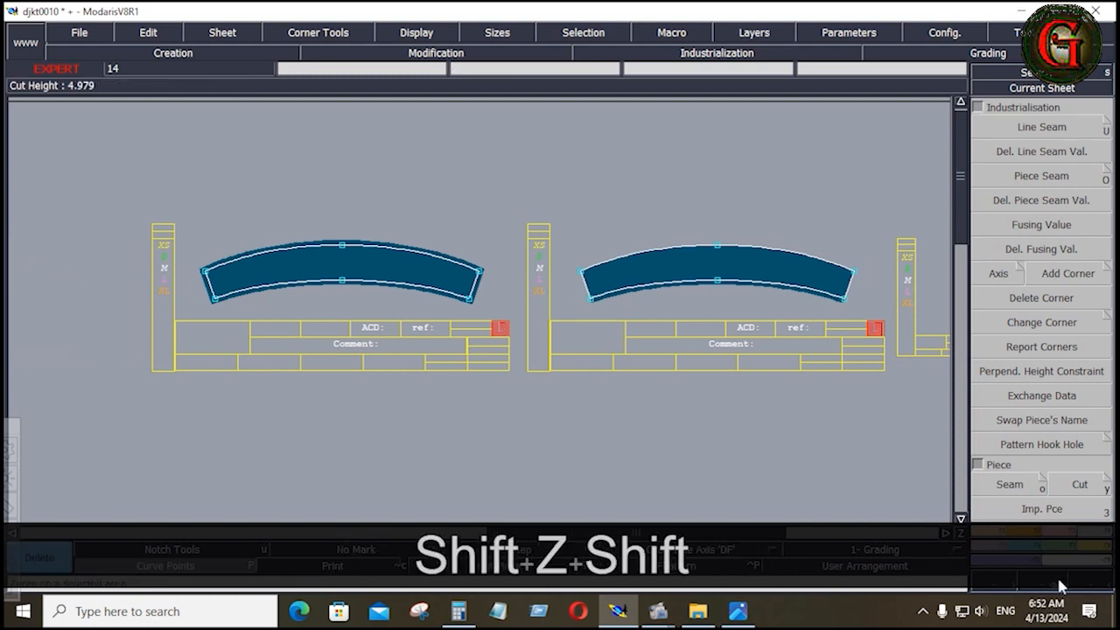
- Place a notch at the centre point of the lower edge on both full collar pieces
{"action": "left_click", "coordinate": [1029, 531]}
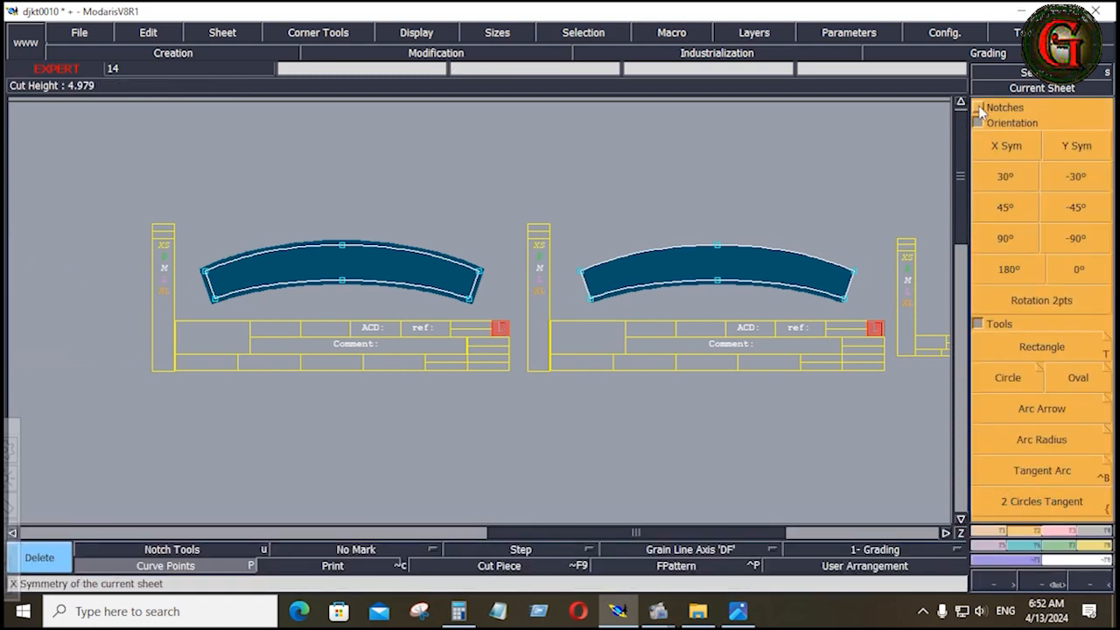
{"action": "left_click", "coordinate": [978, 107]}
{"action": "left_click", "coordinate": [1040, 124]}
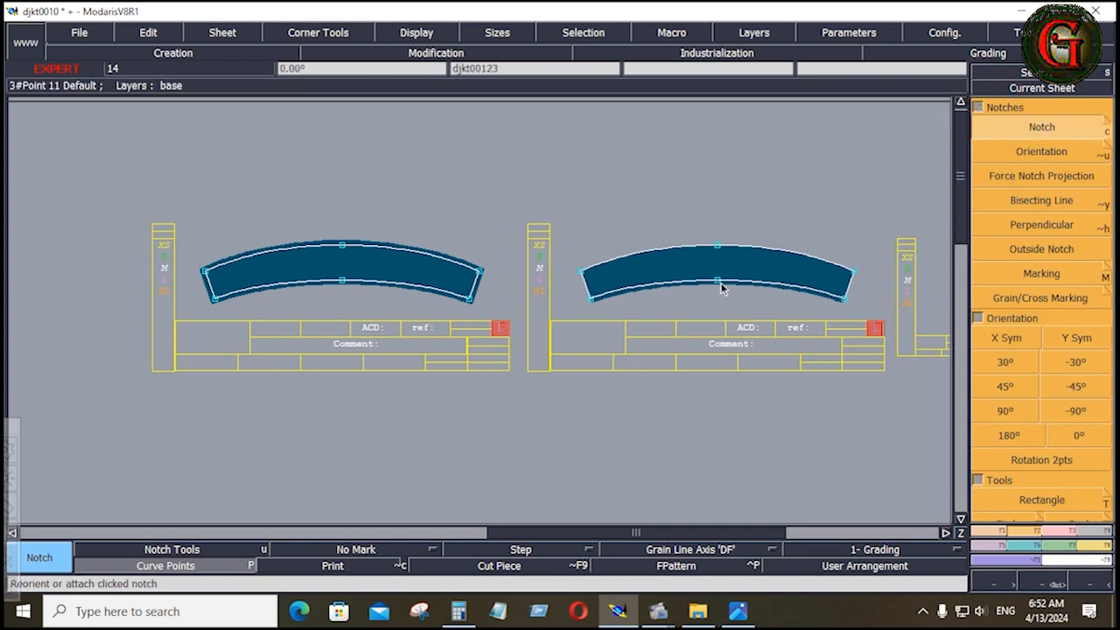
{"action": "left_click", "coordinate": [719, 281]}
- Enter COLLAR 1X2 as the comment of the full collar piece with seam allowance on all edges
{"action": "key", "text": "e"}
{"action": "left_click", "coordinate": [436, 367]}
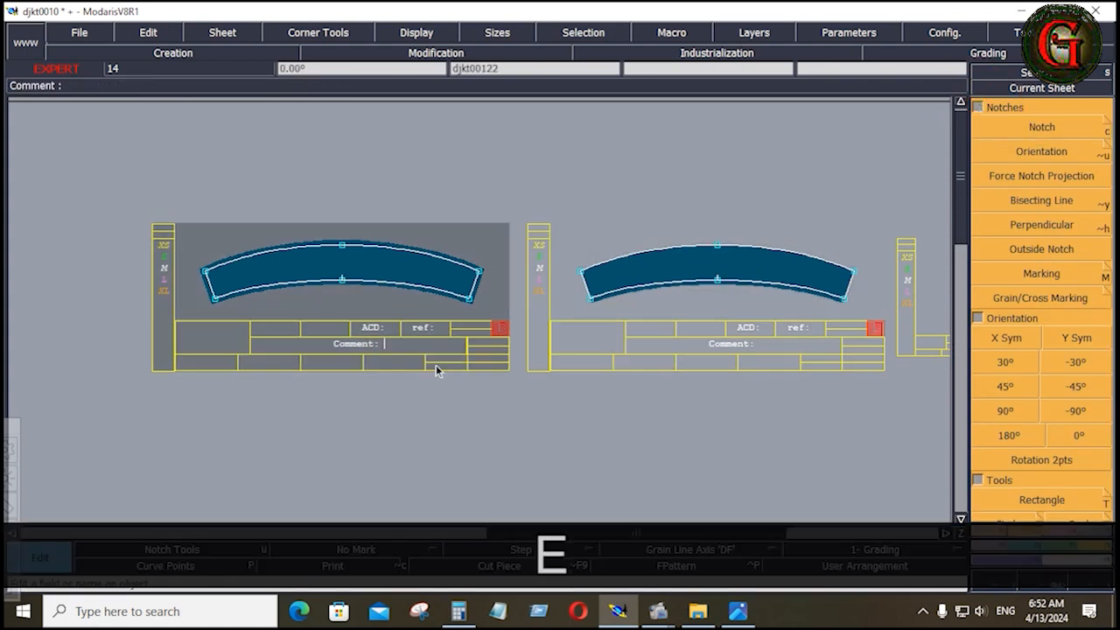
{"action": "type", "text": "cOLLAER"}
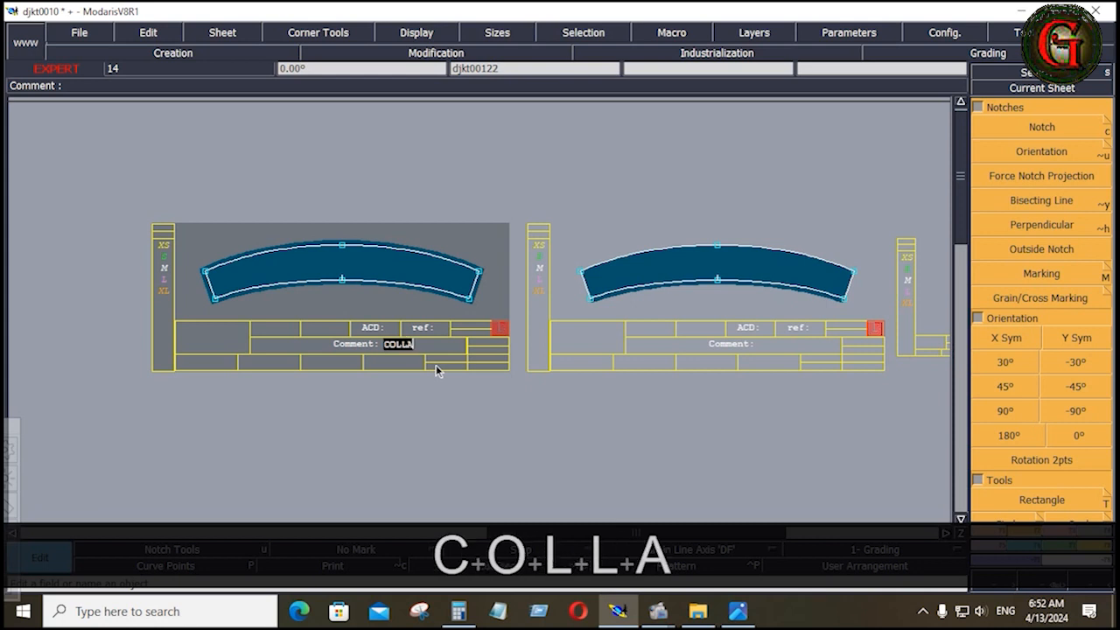
{"action": "key", "text": "BackSpace"}
{"action": "key", "text": "BackSpace"}
{"action": "type", "text": "R "}
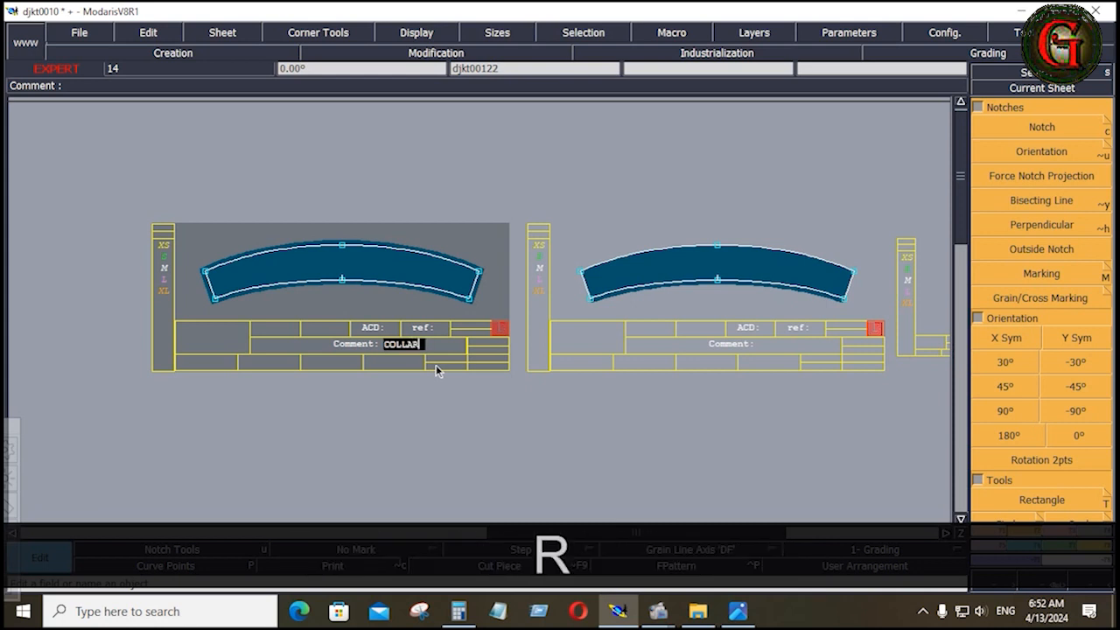
{"action": "type", "text": "1X2"}
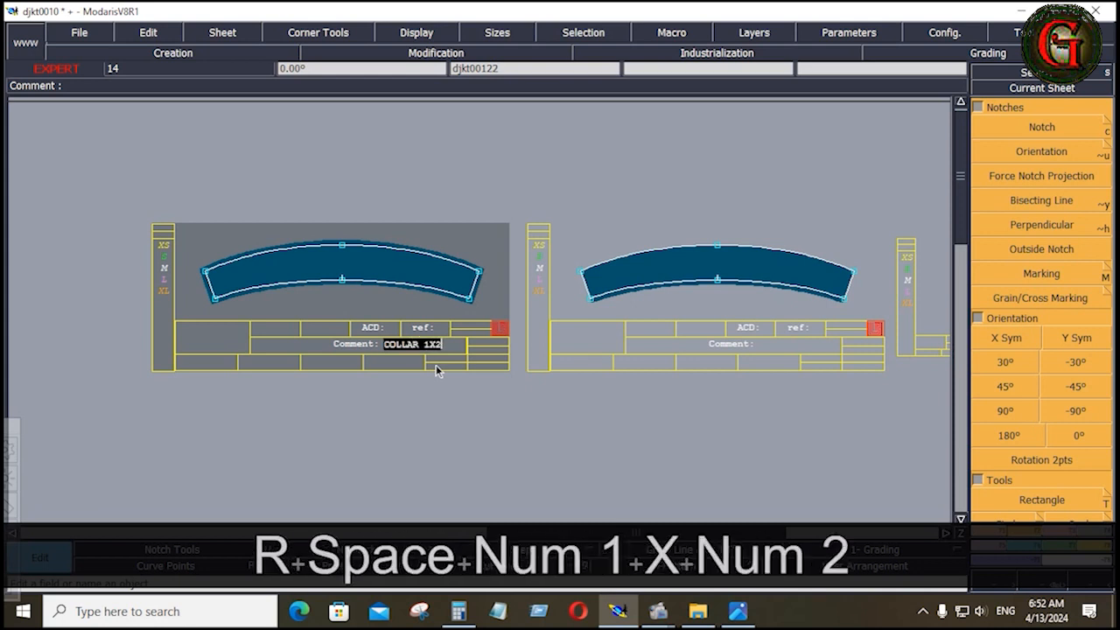
{"action": "key", "text": "Return"}
- Enter CLR FIN as the comment of the copied collar with the lower-edge seam allowance
{"action": "left_click", "coordinate": [753, 346]}
{"action": "type", "text": "CL"}
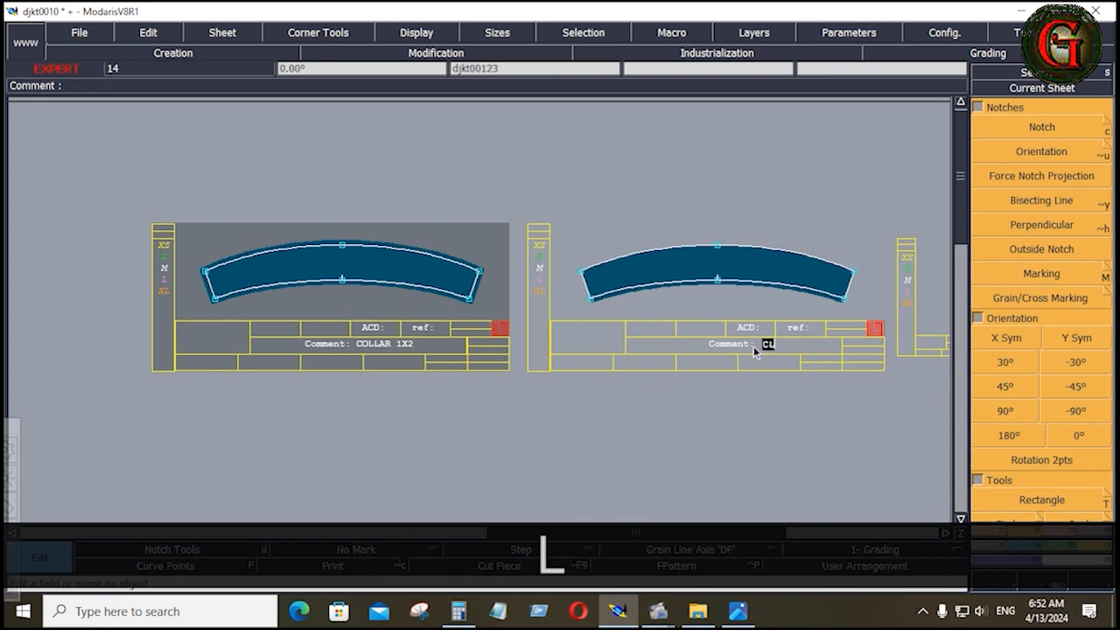
{"action": "type", "text": "R FIN"}
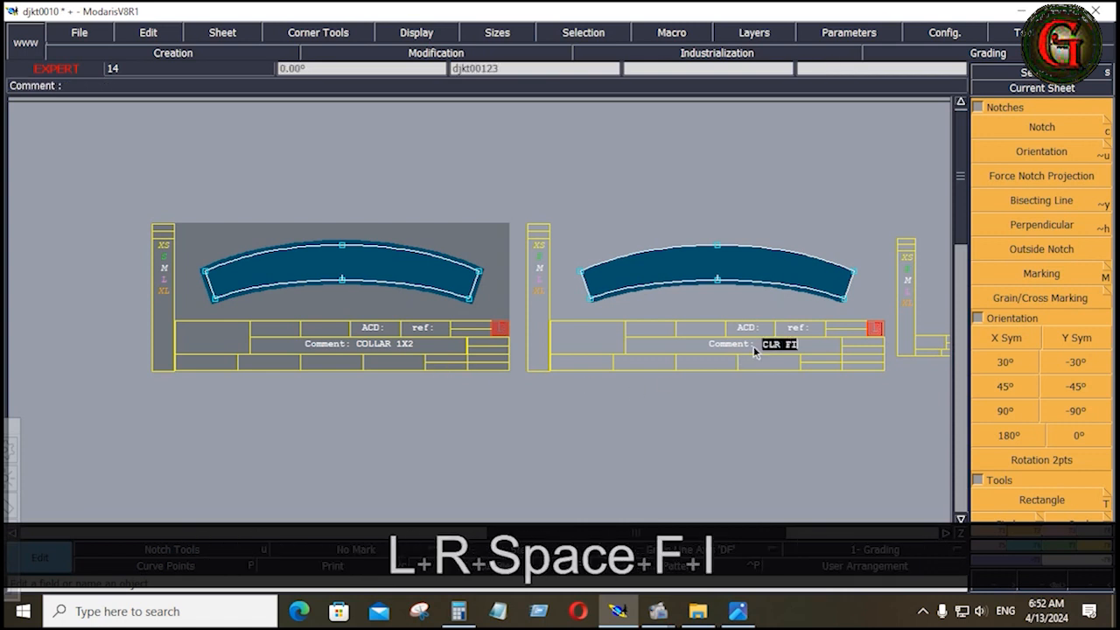
{"action": "left_click", "coordinate": [820, 429]}
- Add a horizontal 'DF' grain line axis inside each of the two full collar pieces
{"action": "key", "text": "ctrl+a"}
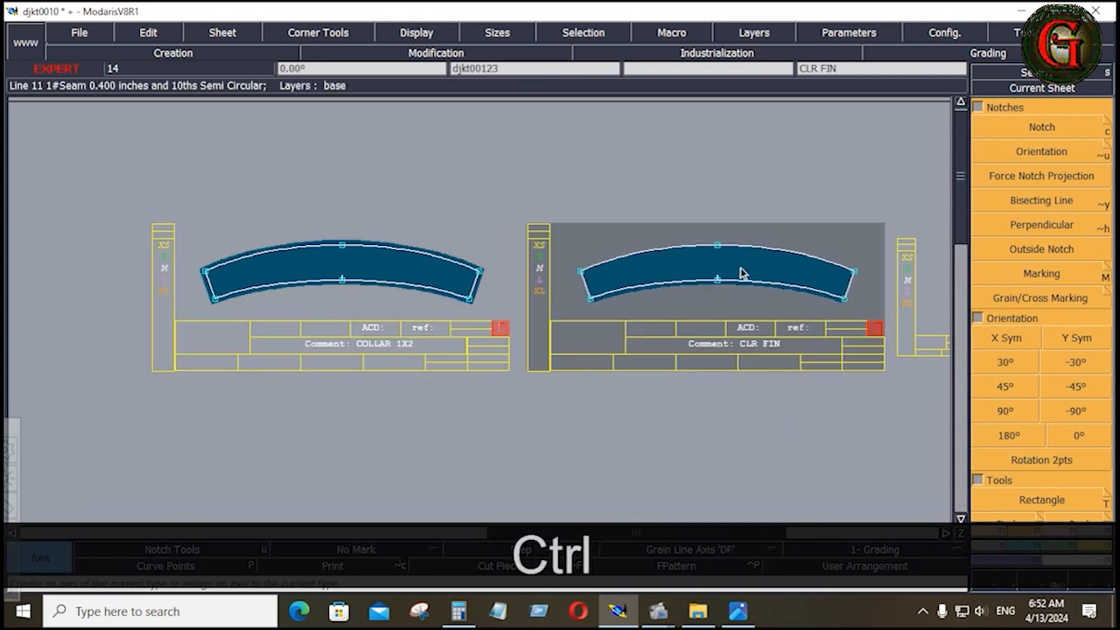
{"action": "left_click", "coordinate": [740, 268]}
{"action": "left_click", "coordinate": [785, 267]}
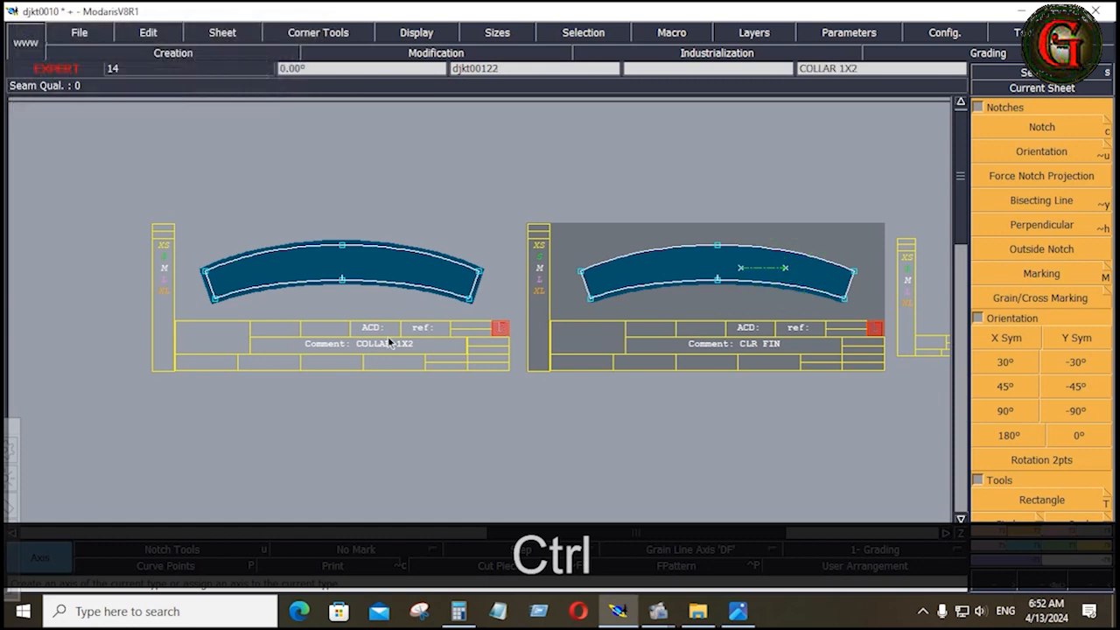
{"action": "left_click", "coordinate": [354, 272]}
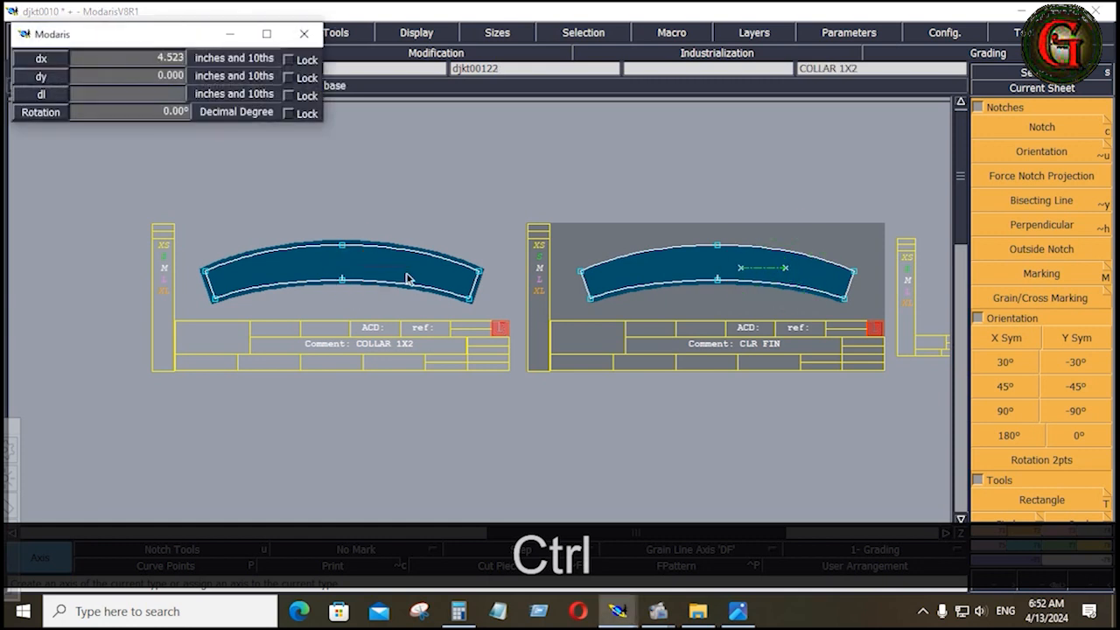
{"action": "left_click", "coordinate": [406, 273]}
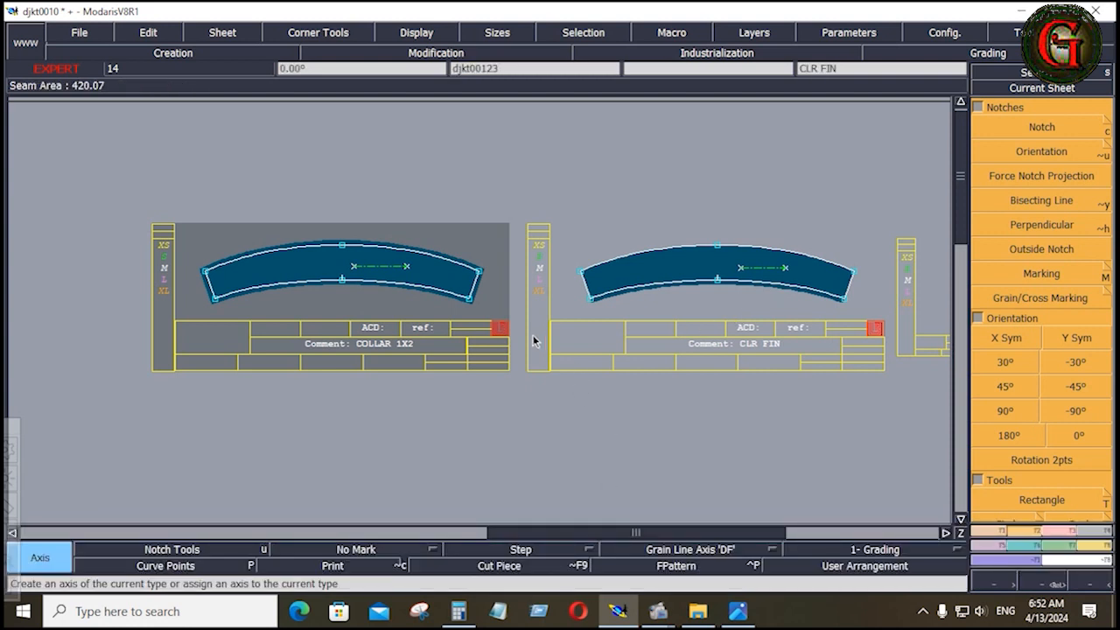
- Display all sheets and save the model djkt0010, continuing past the existing-file warning to overwrite it
{"action": "key", "text": "j"}
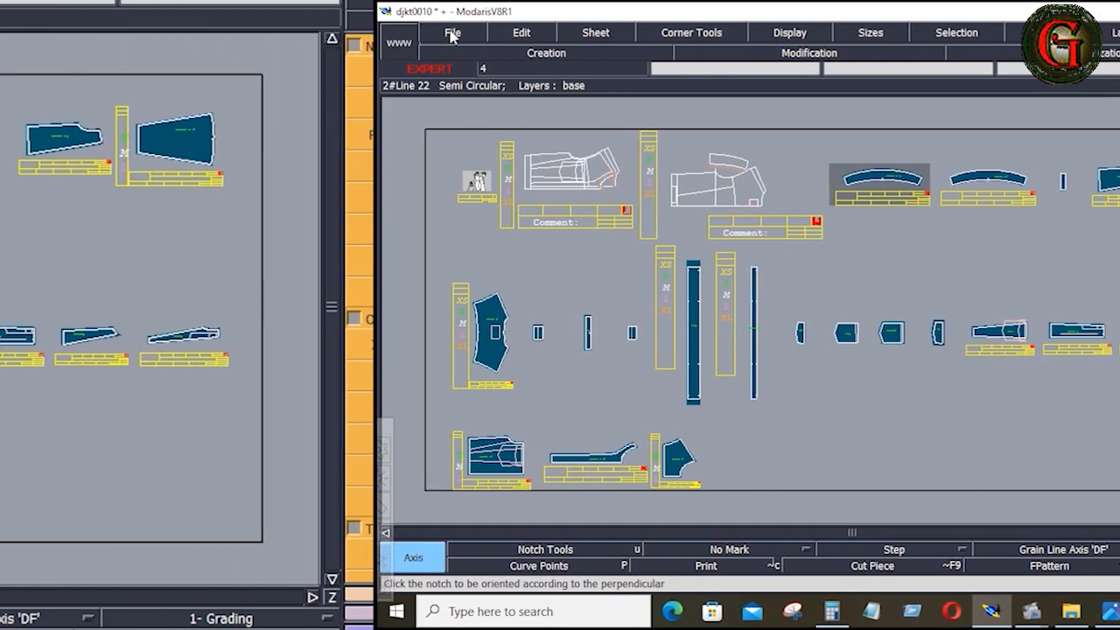
{"action": "left_click", "coordinate": [79, 32]}
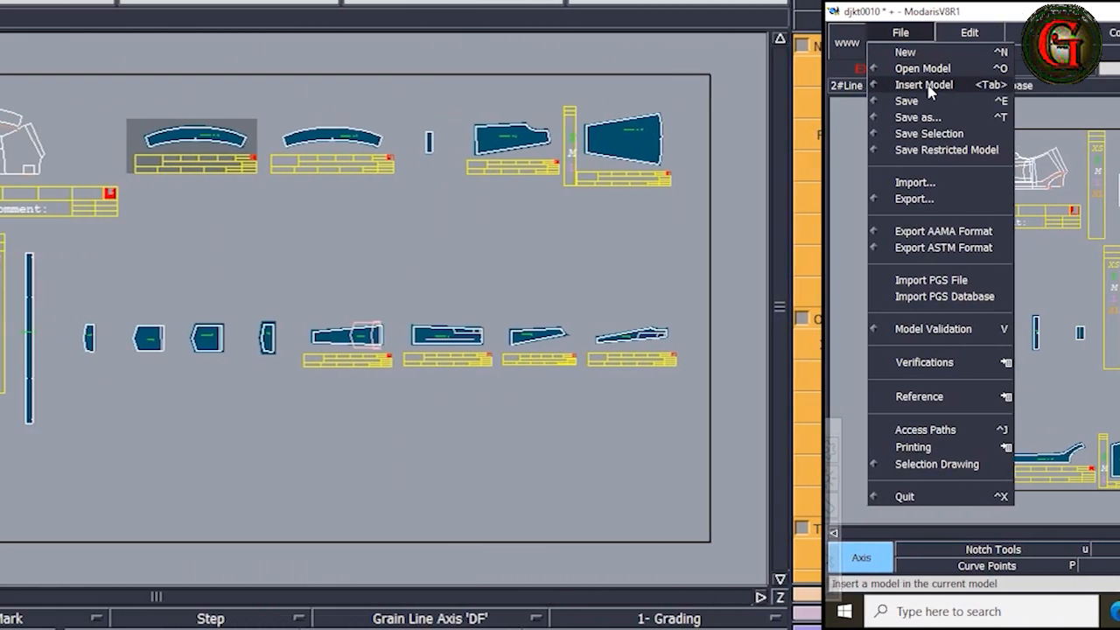
{"action": "left_click", "coordinate": [26, 37]}
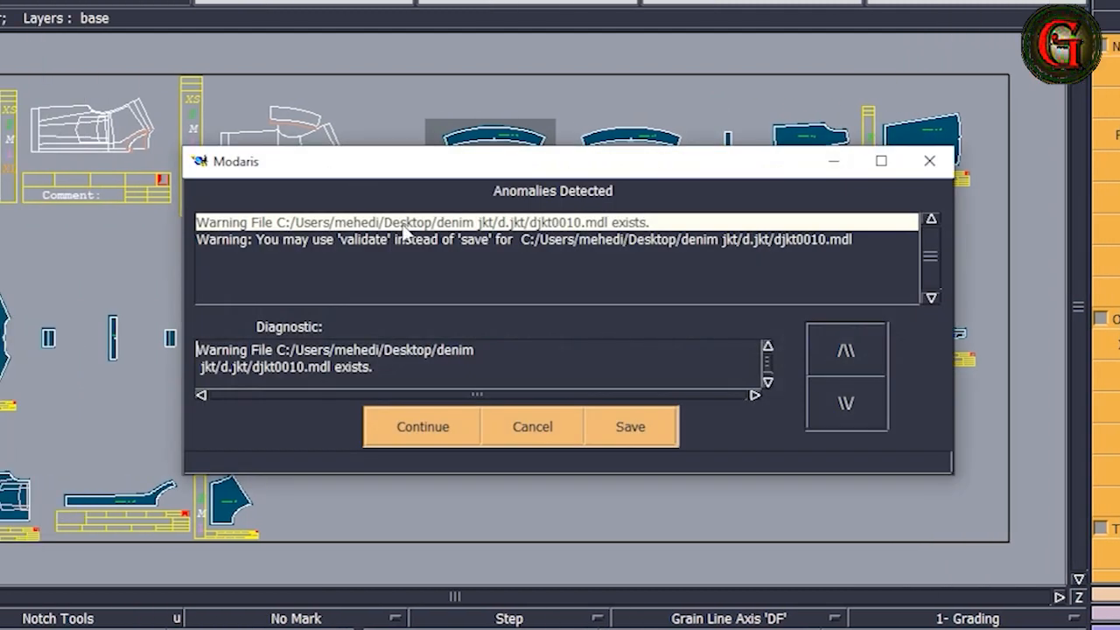
{"action": "left_click", "coordinate": [423, 429]}
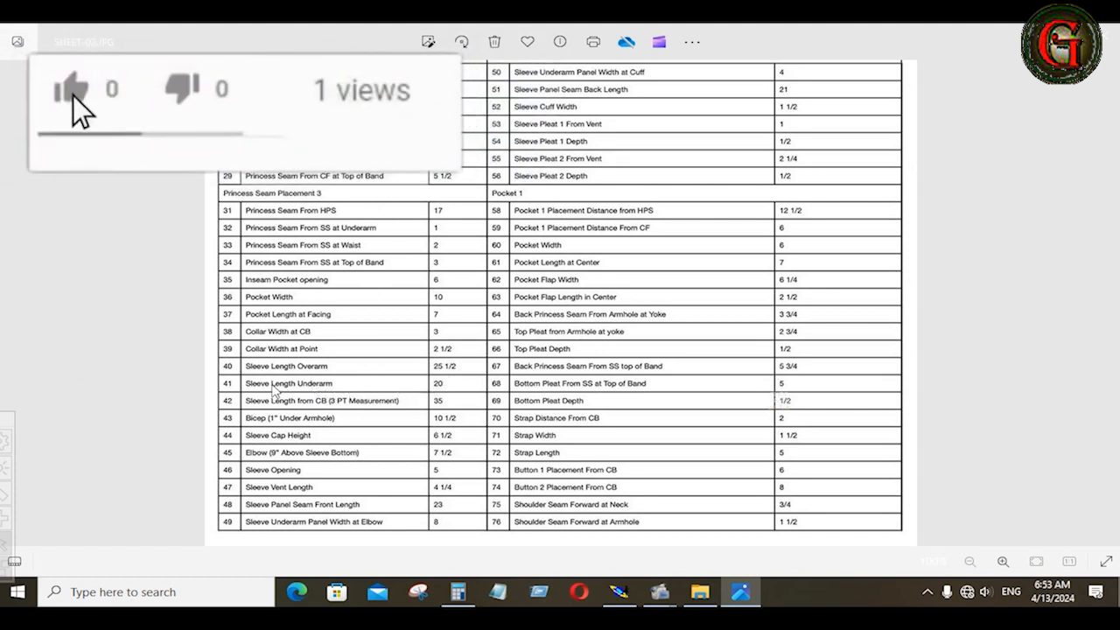
- Switch to Modaris, select the front body draft sheet, and reorient it upright with the neckline facing up and centre front on the right
{"action": "left_click", "coordinate": [619, 592]}
{"action": "left_click", "coordinate": [210, 183]}
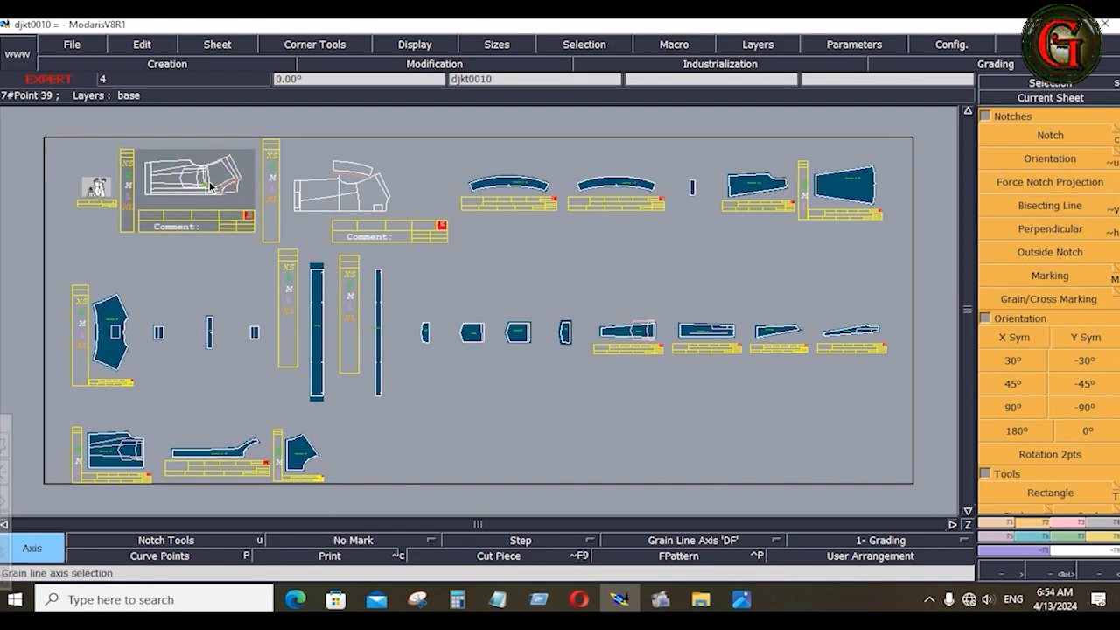
{"action": "key", "text": "Home"}
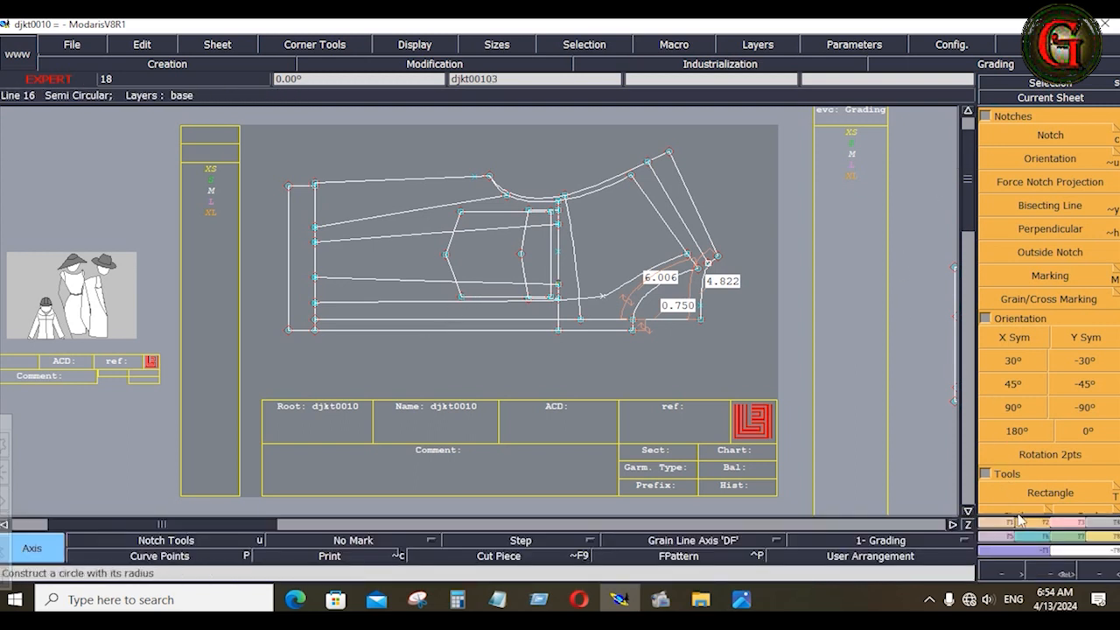
{"action": "left_click", "coordinate": [1084, 408]}
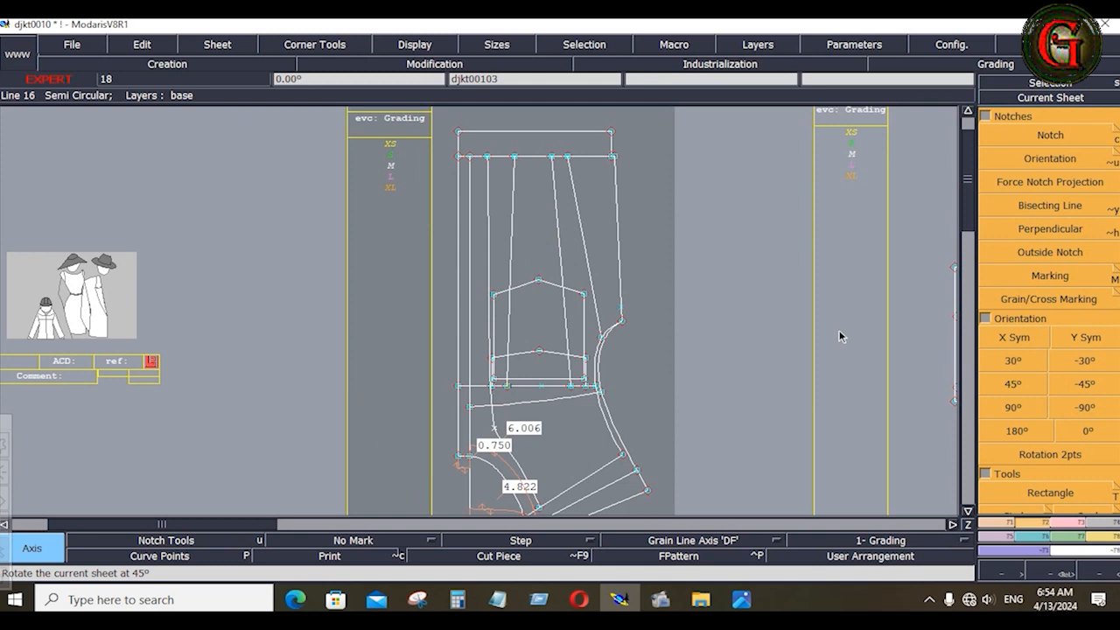
{"action": "left_click", "coordinate": [1015, 338]}
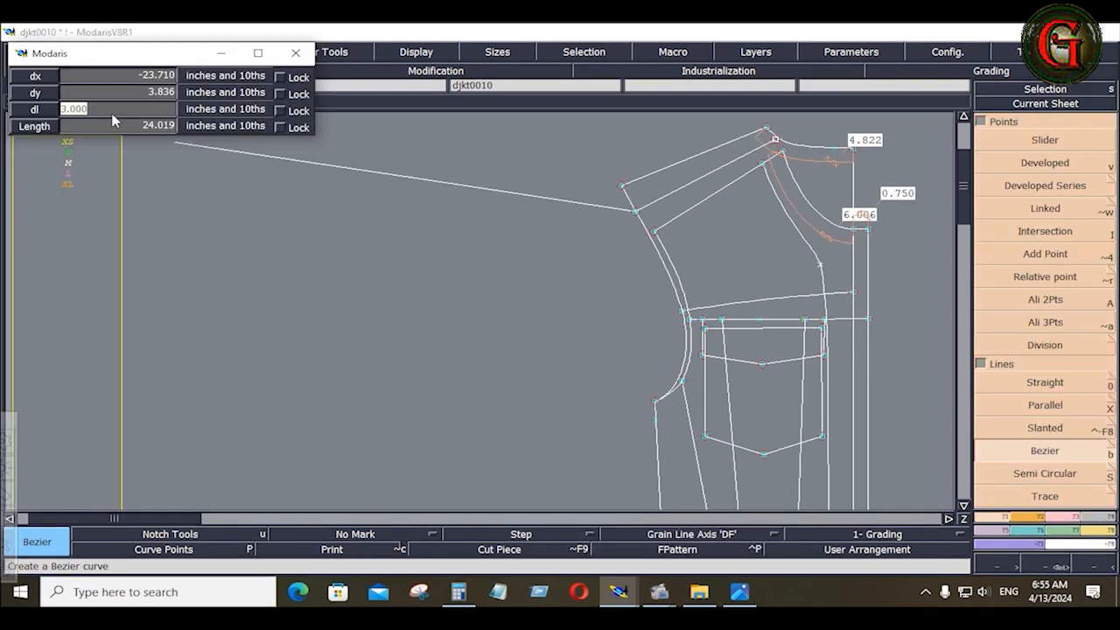
- Draw a horizontal 25.5-inch Bezier line extending outward from the front draft's shoulder point for the overarm sleeve length
{"action": "type", "text": "25."}
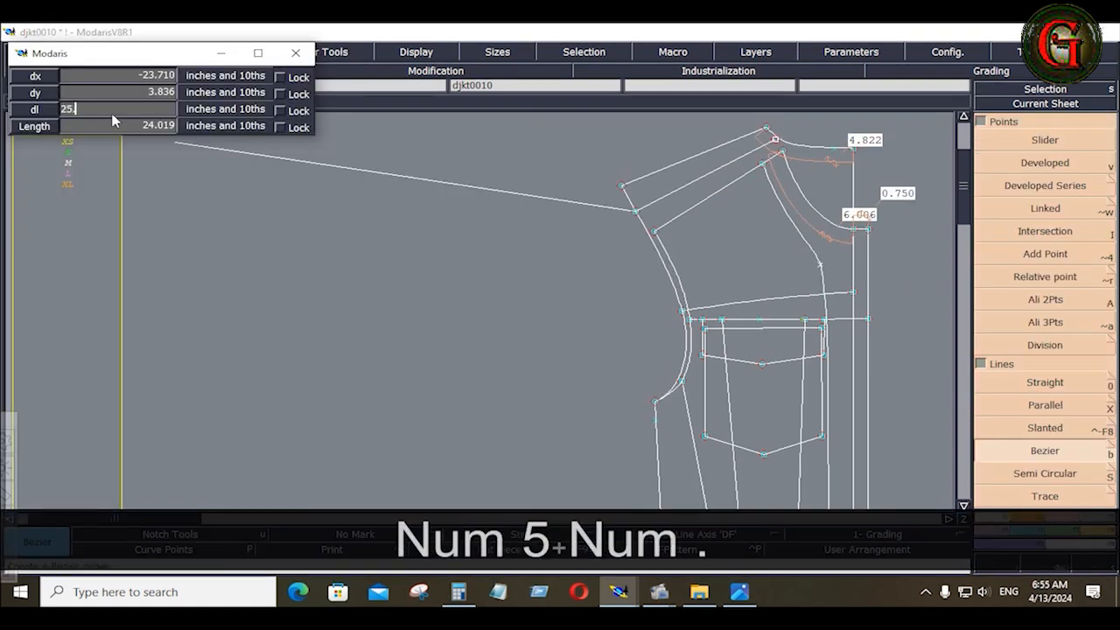
{"action": "type", "text": "5"}
{"action": "key", "text": "Return"}
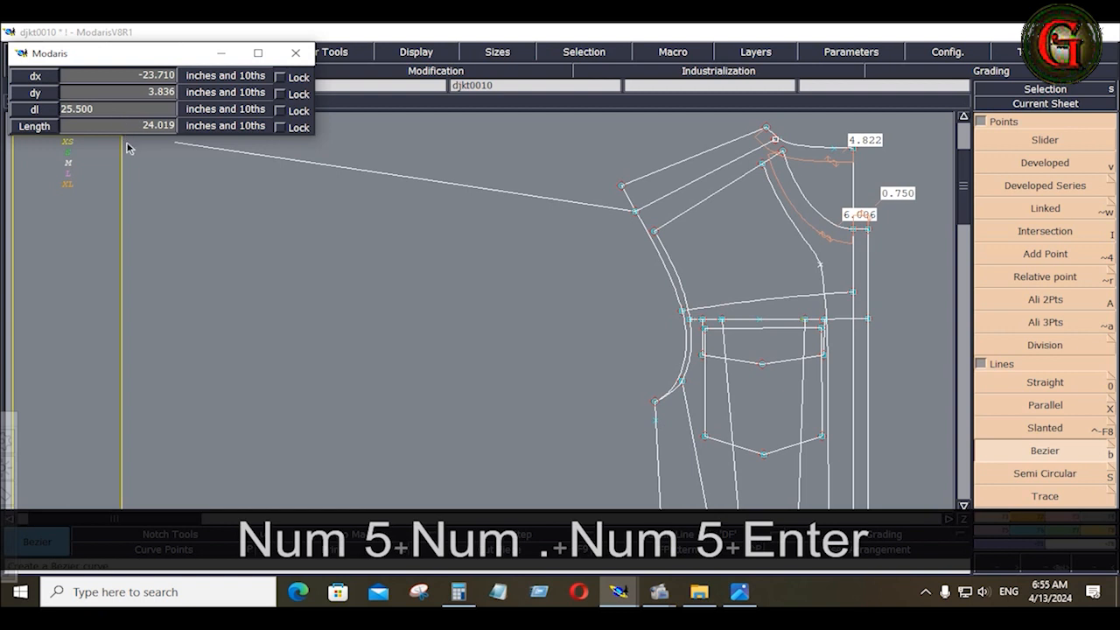
{"action": "left_click", "coordinate": [167, 196], "text": "ctrl"}
{"action": "middle_click", "coordinate": [196, 435]}
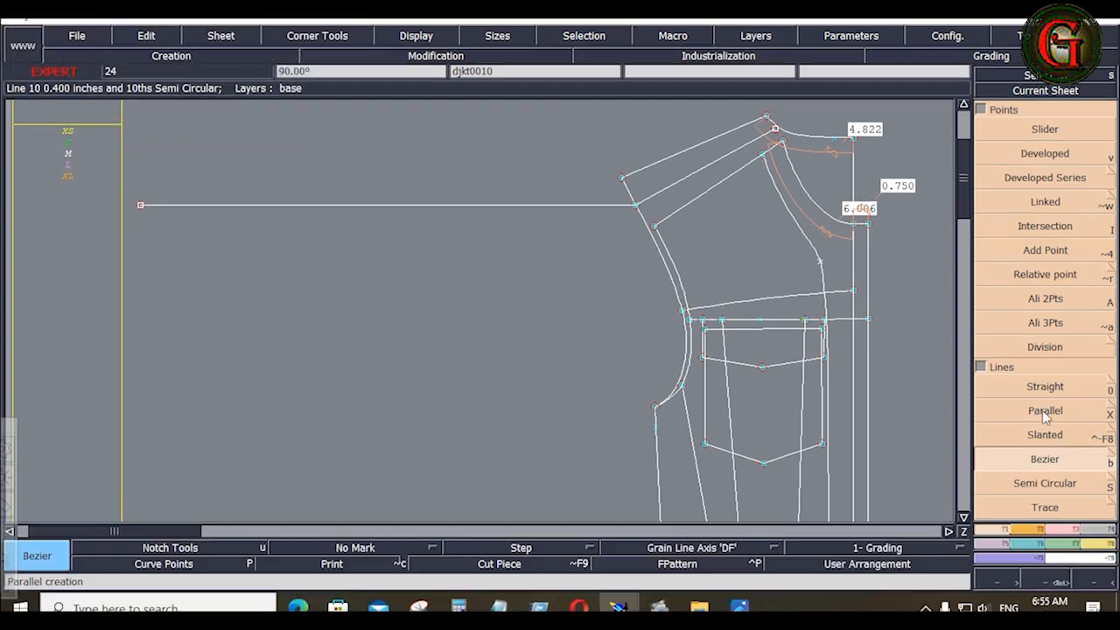
- Create a parallel of the overarm sleeve line 10.5 inches below it
{"action": "key", "text": "shift+x"}
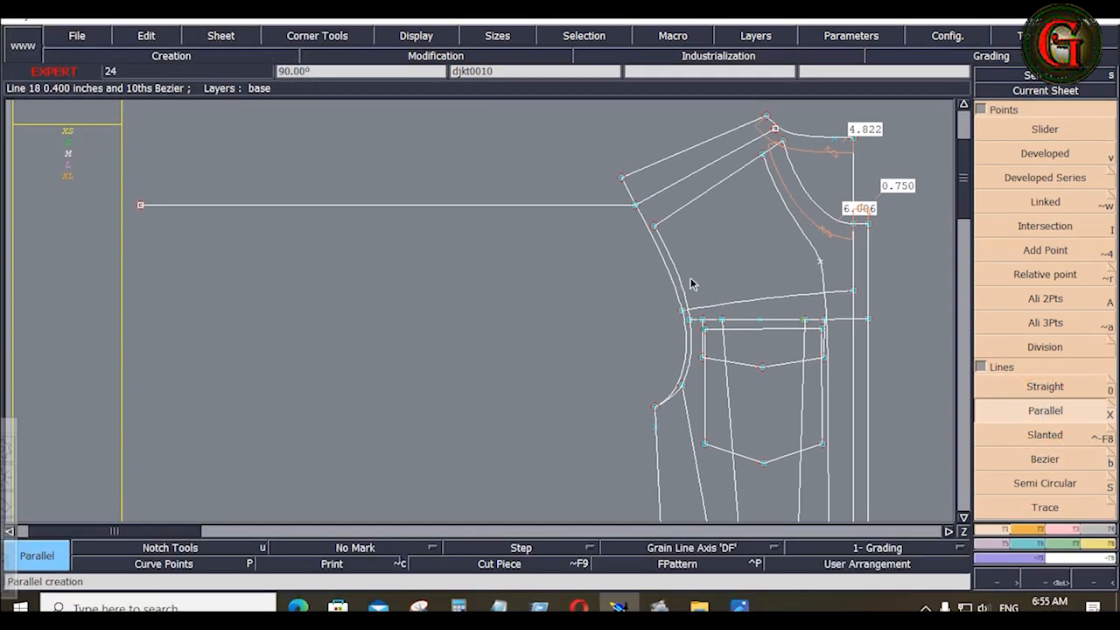
{"action": "left_click", "coordinate": [572, 206]}
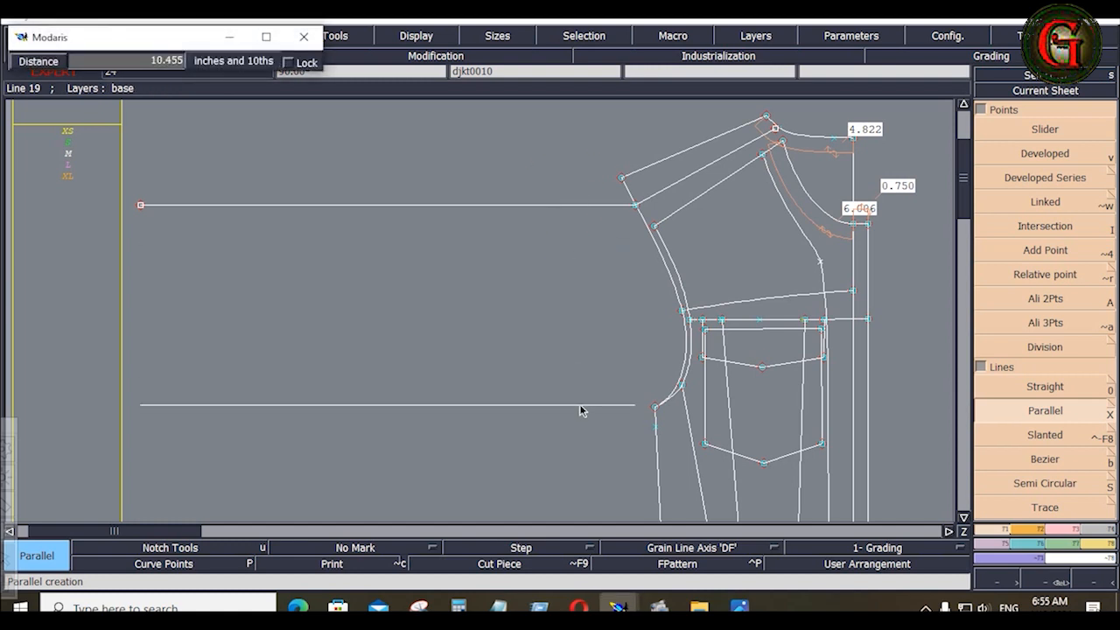
{"action": "key", "text": "Down"}
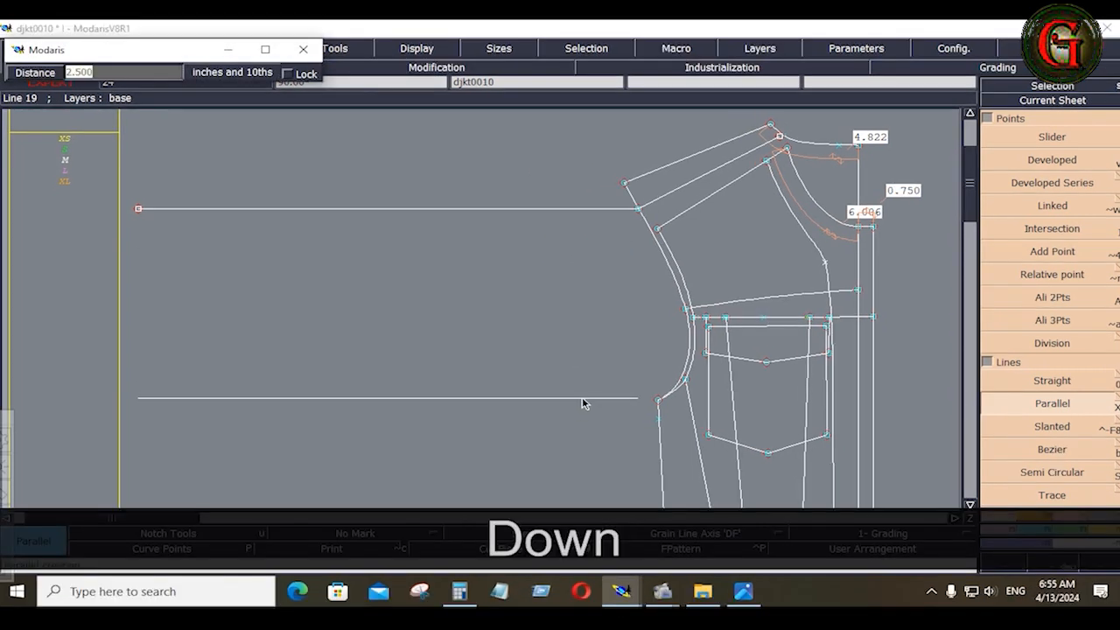
{"action": "type", "text": "10.5"}
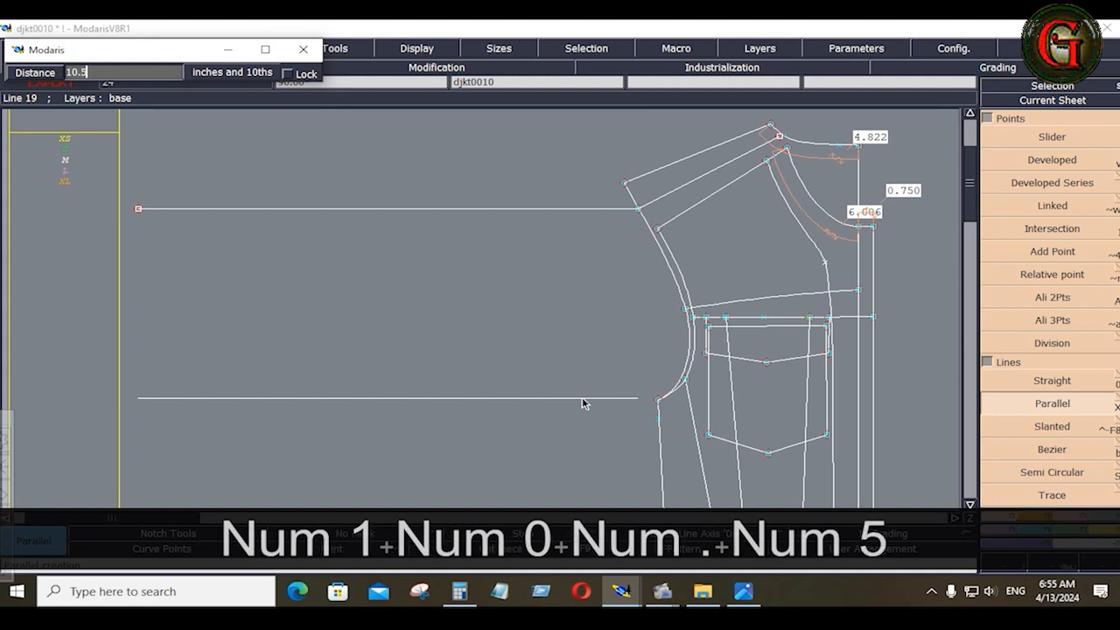
{"action": "key", "text": "Return"}
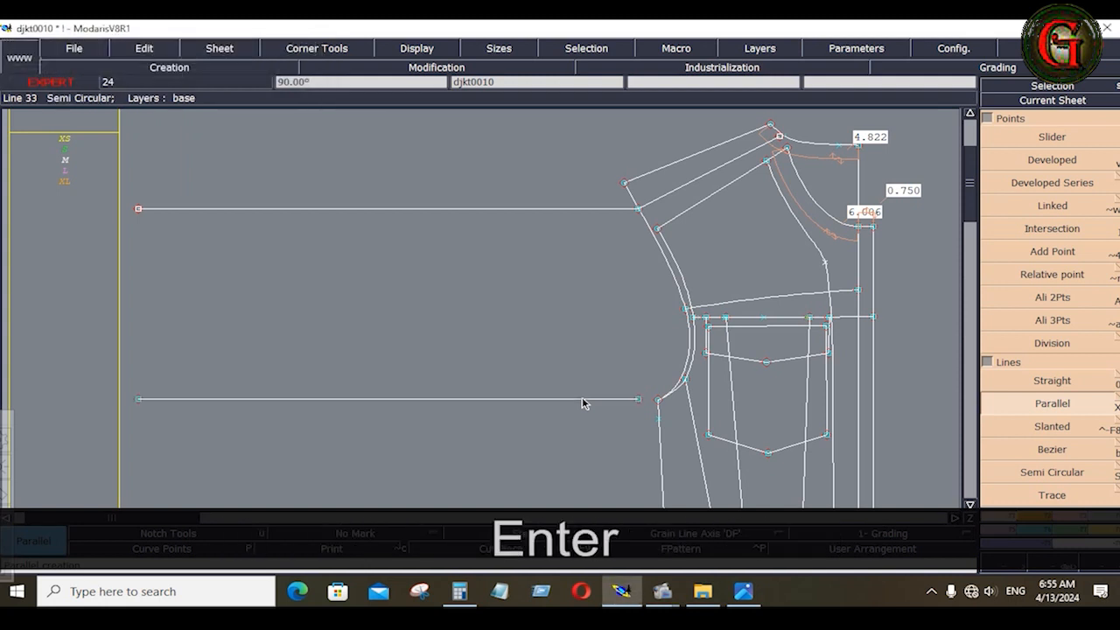
- Check the sleeve measurements in the spec sheet image, return to Modaris, and join the outer ends of the two sleeve lines with a vertical line
{"action": "left_click", "coordinate": [743, 592]}
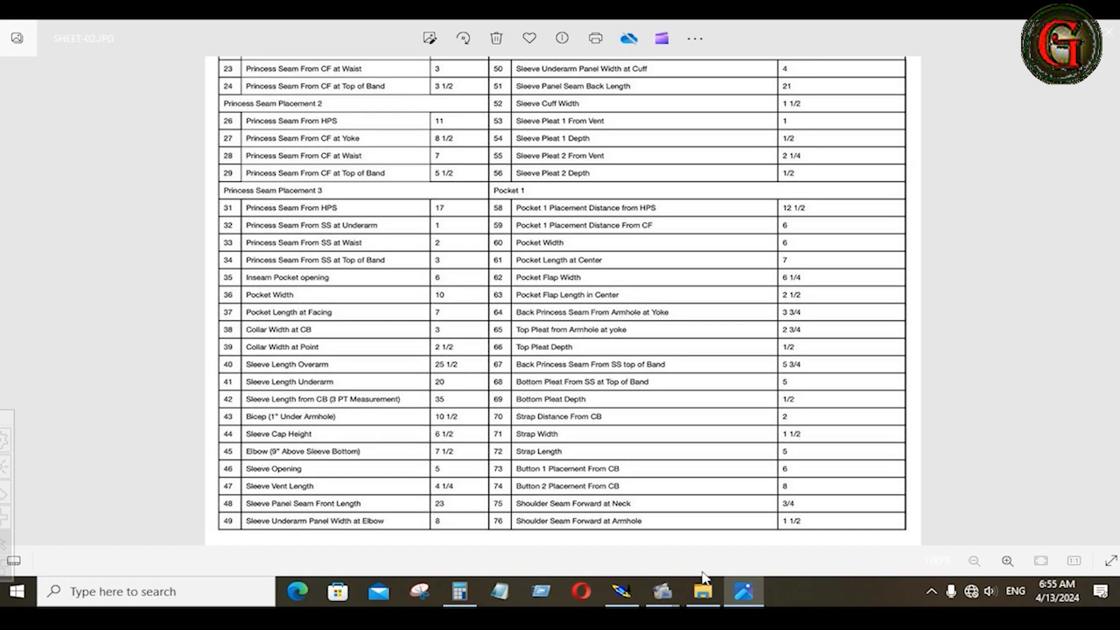
{"action": "left_click", "coordinate": [622, 595]}
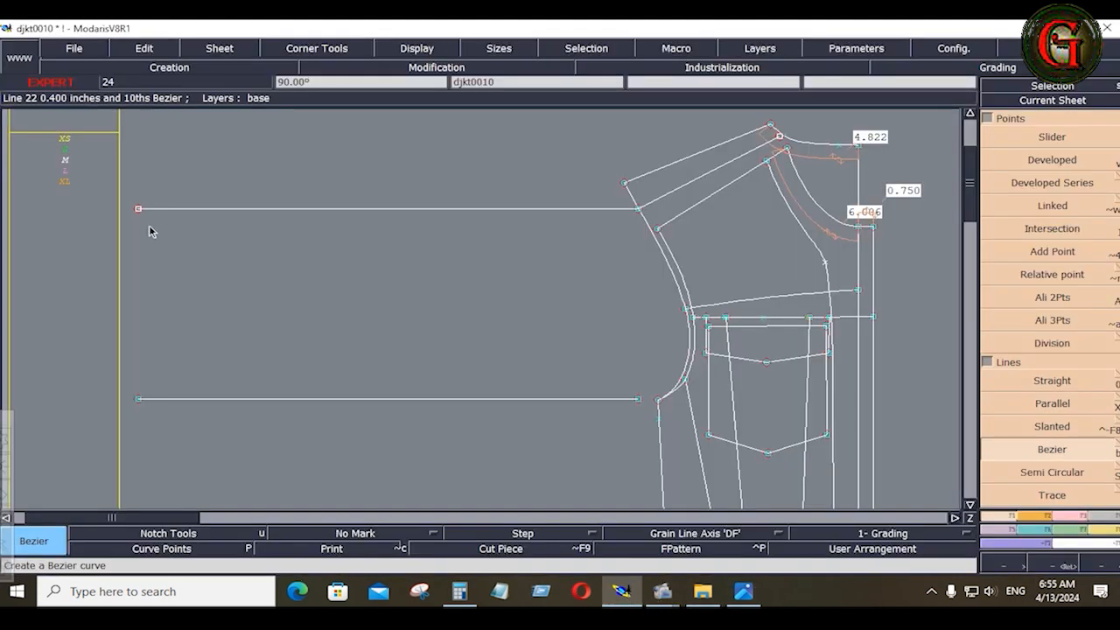
{"action": "left_click", "coordinate": [138, 209]}
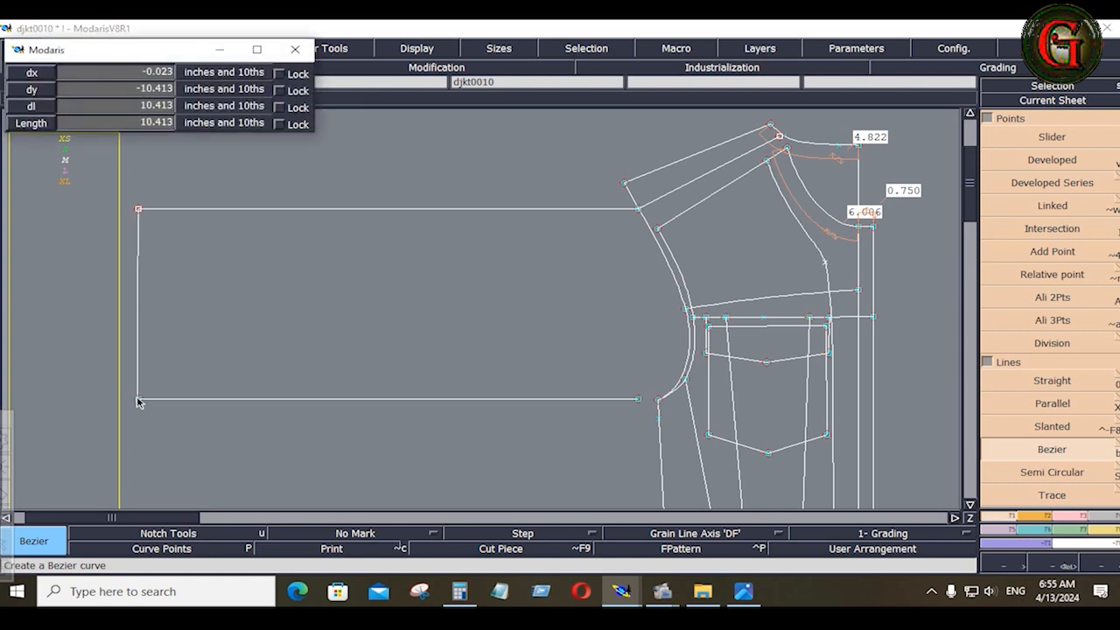
{"action": "left_click", "coordinate": [138, 399]}
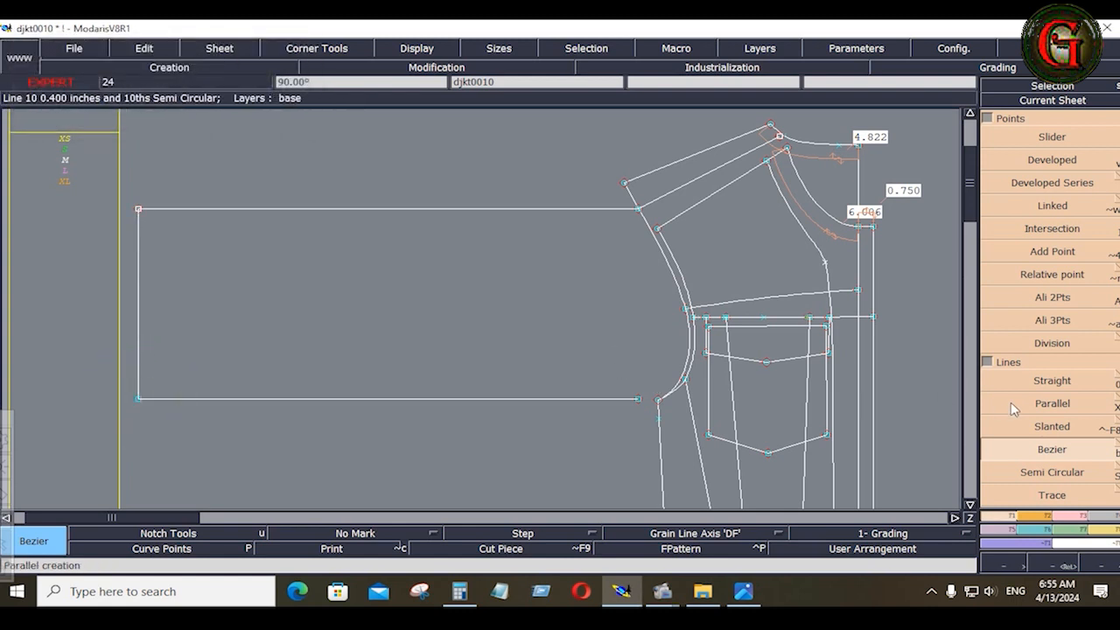
- Create a parallel of the vertical sleeve-end line 20 inches towards the armhole for the underarm sleeve length
{"action": "left_click", "coordinate": [1038, 404]}
{"action": "left_click", "coordinate": [139, 294]}
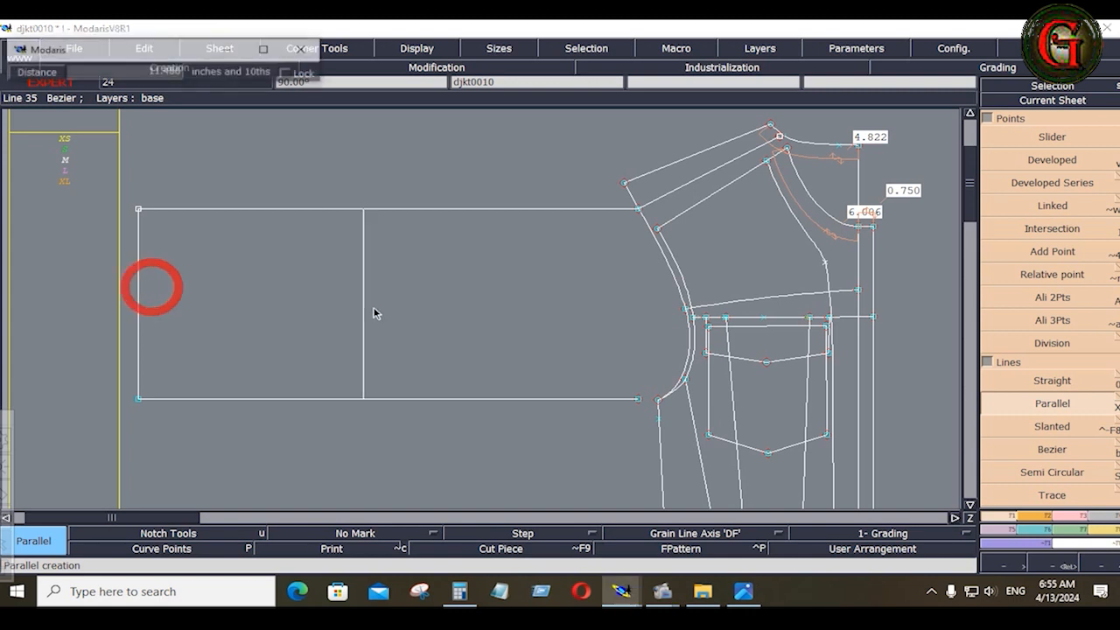
{"action": "left_click", "coordinate": [530, 280]}
- Draw a diagonal Bezier line from the shoulder point to where the inner vertical line meets the lower sleeve line
{"action": "key", "text": "b"}
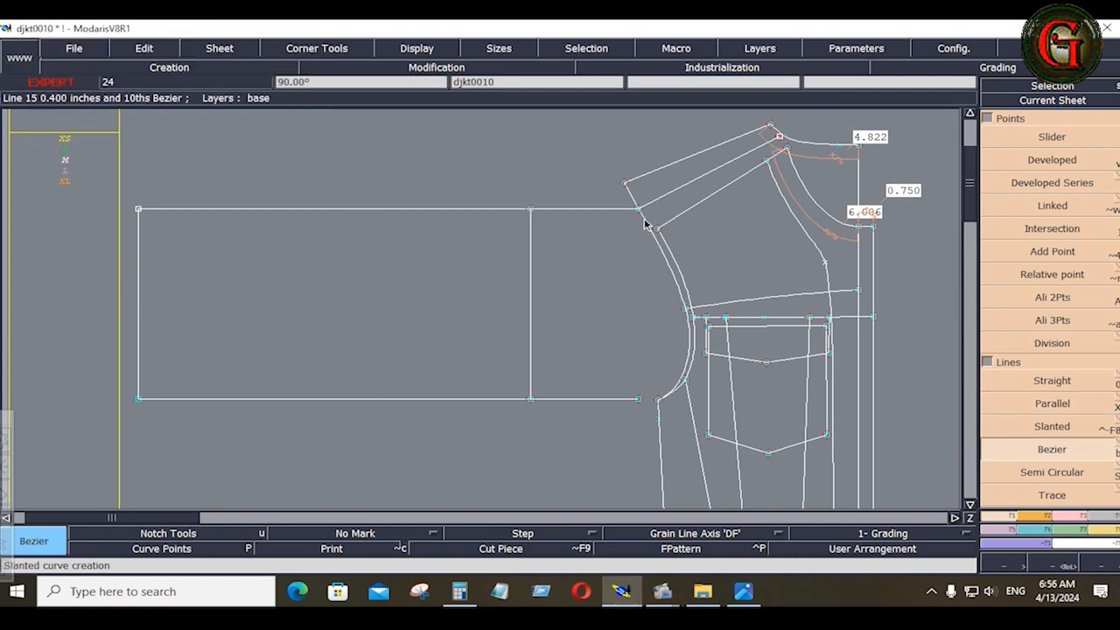
{"action": "left_click", "coordinate": [637, 209]}
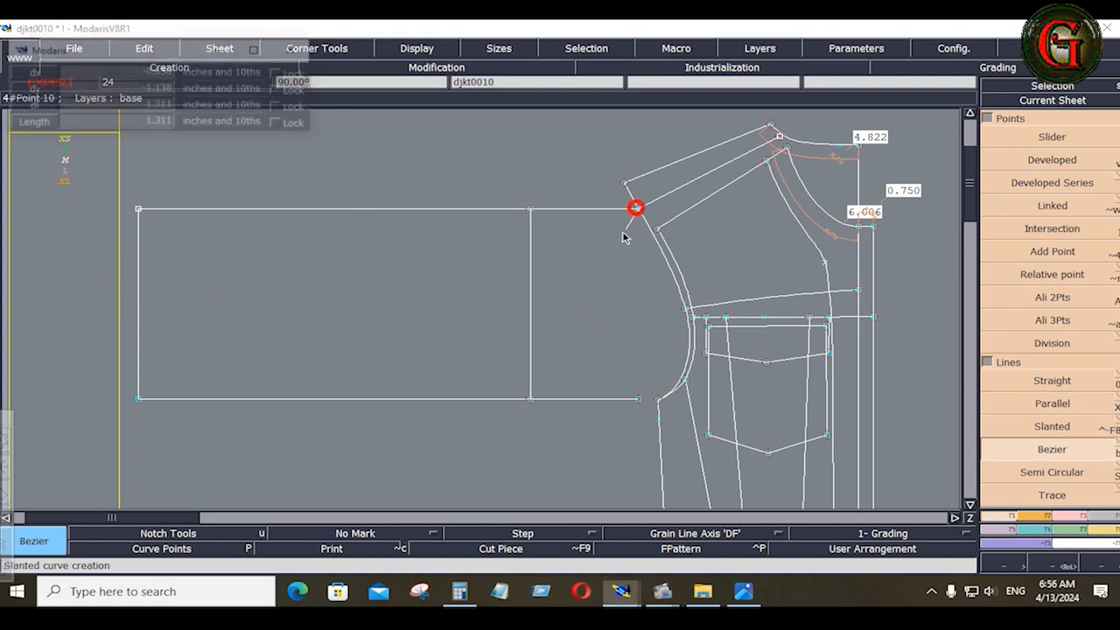
{"action": "left_click", "coordinate": [530, 399]}
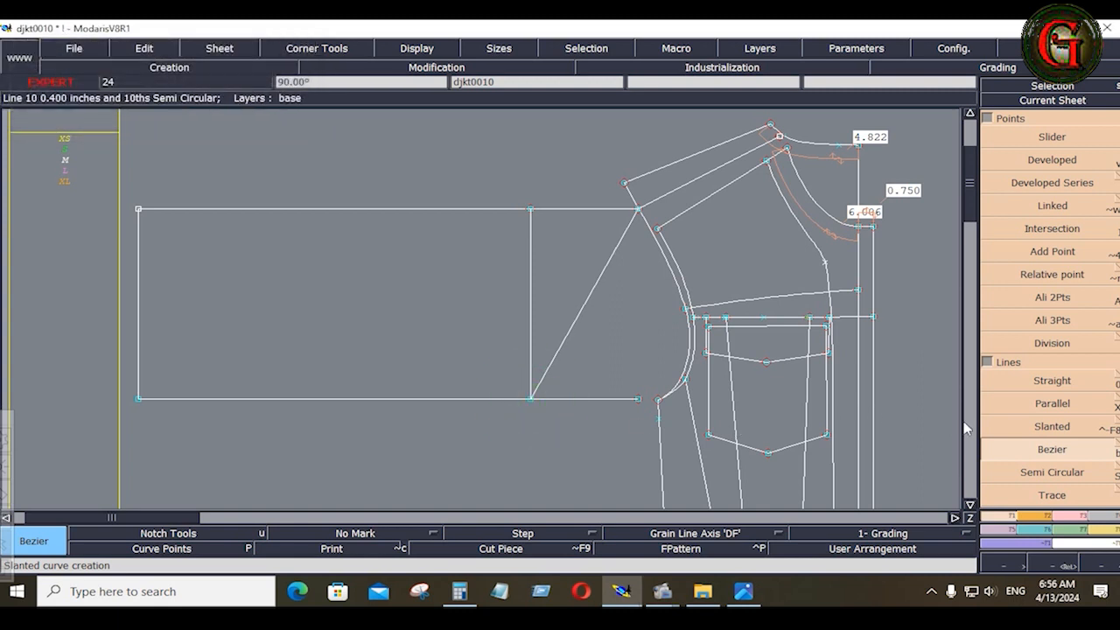
- Display the curve handles and reshape the diagonal Bezier line into an S-shaped sleeve cap curve between the shoulder point and the underarm point
{"action": "left_click", "coordinate": [419, 49]}
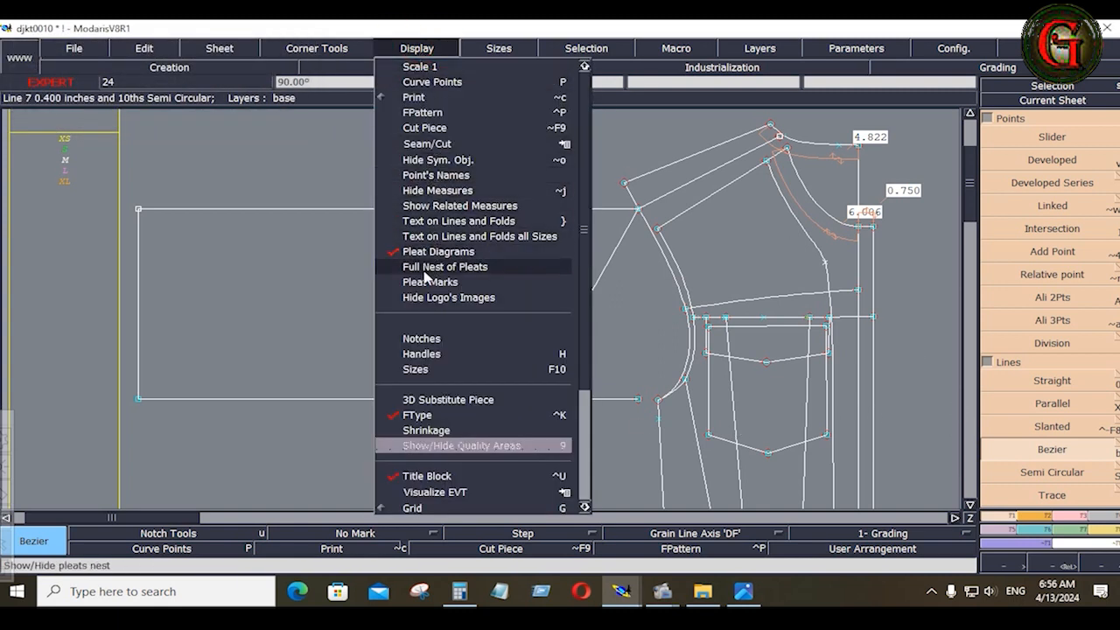
{"action": "left_click", "coordinate": [427, 358]}
{"action": "key", "text": "F3"}
{"action": "left_click", "coordinate": [1053, 337]}
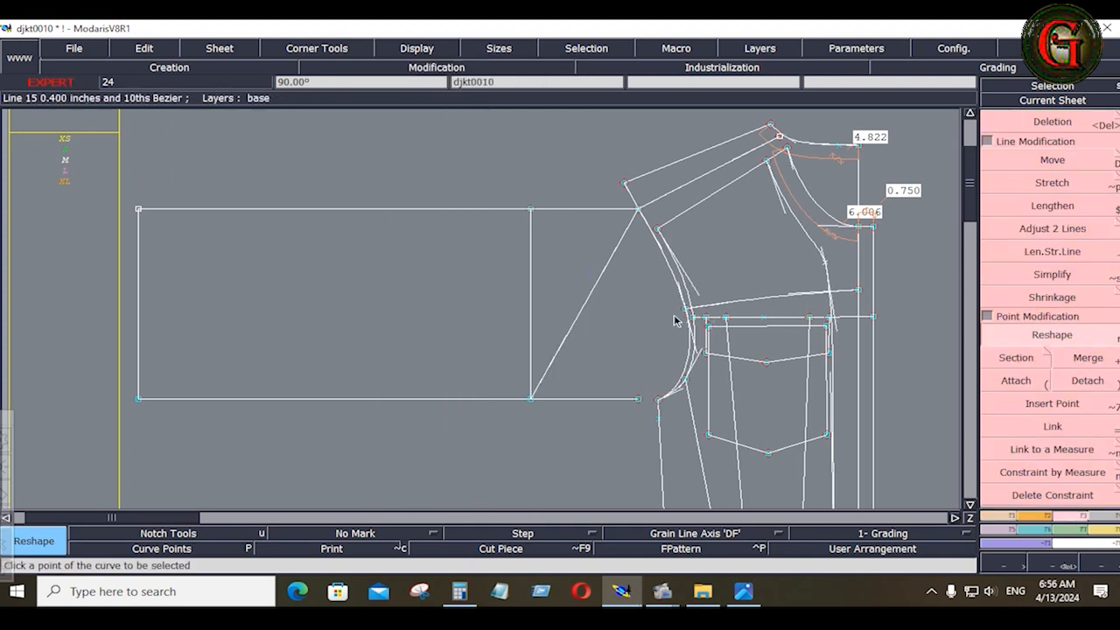
{"action": "left_click", "coordinate": [562, 342]}
{"action": "left_click", "coordinate": [554, 335]}
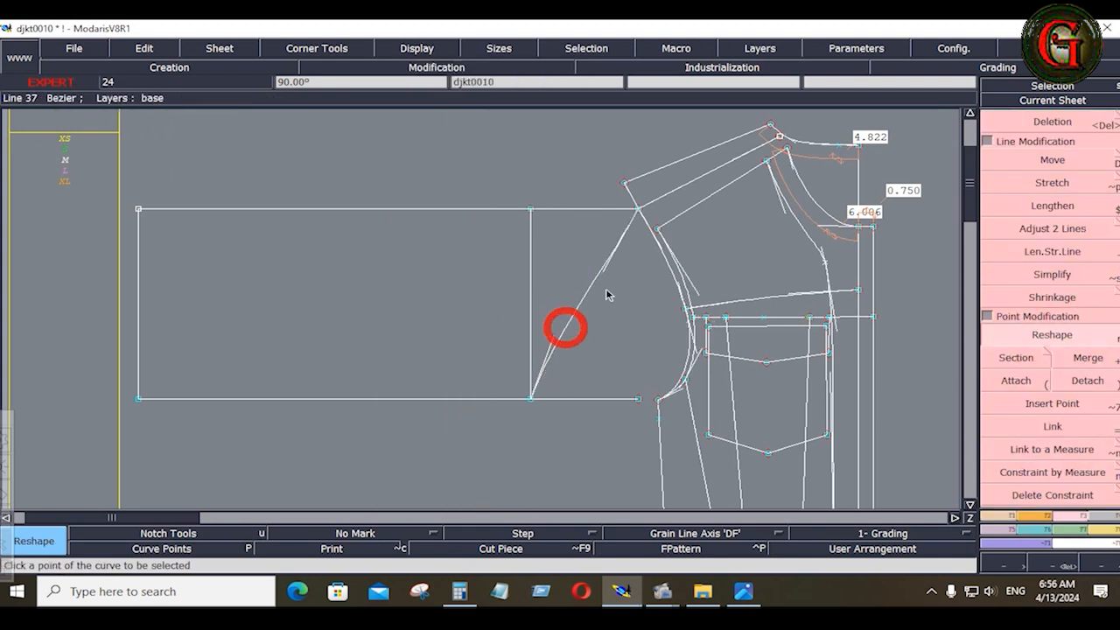
{"action": "left_click", "coordinate": [604, 271]}
{"action": "left_click", "coordinate": [618, 323]}
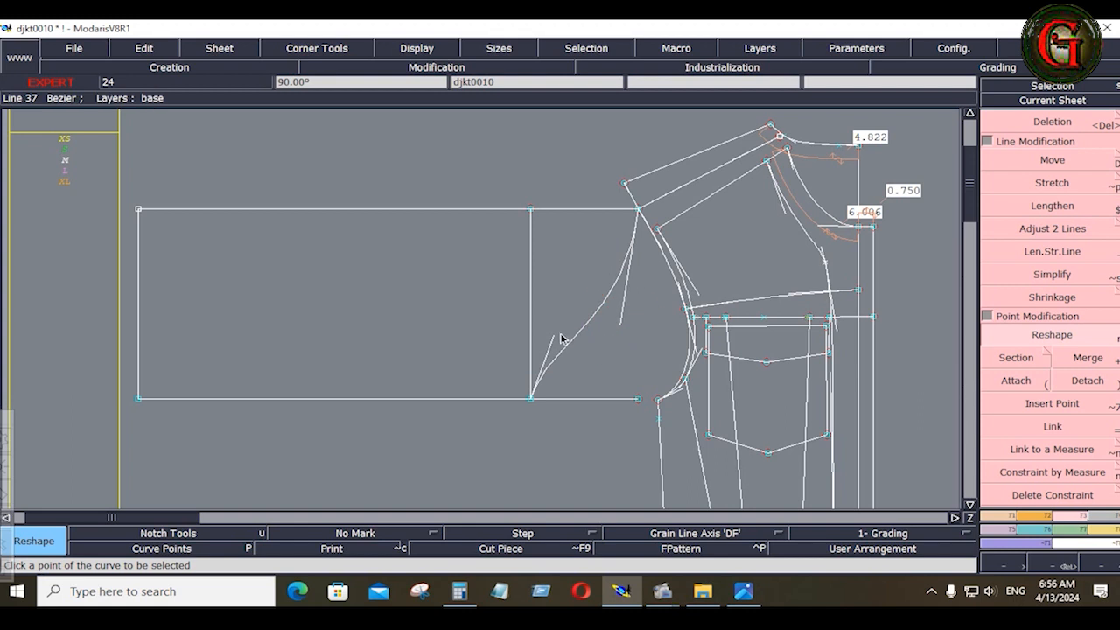
{"action": "left_click", "coordinate": [532, 350]}
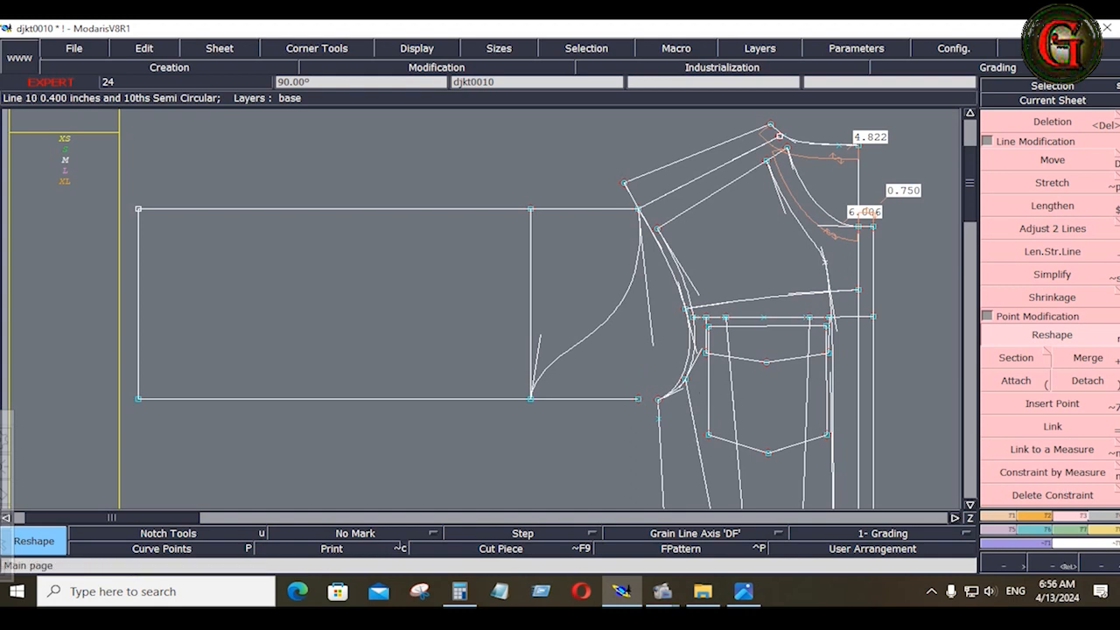
- Add length measures along both armhole curves, from each shoulder end to the underarm point, and along the sleeve cap curve
{"action": "left_click", "coordinate": [1111, 535]}
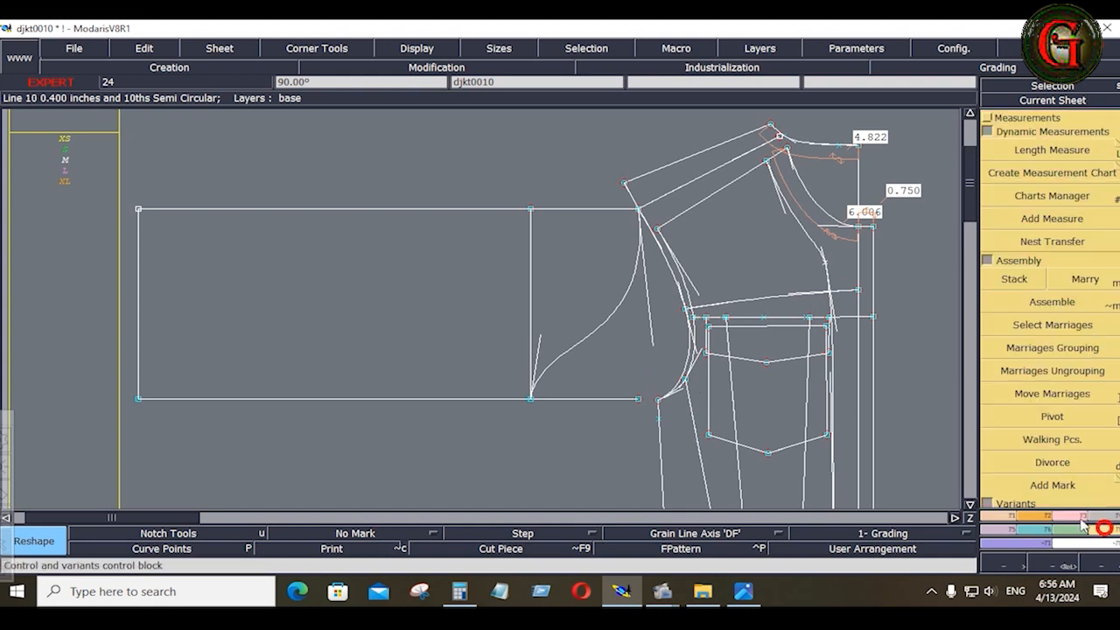
{"action": "left_click", "coordinate": [1104, 156]}
{"action": "left_click", "coordinate": [658, 231]}
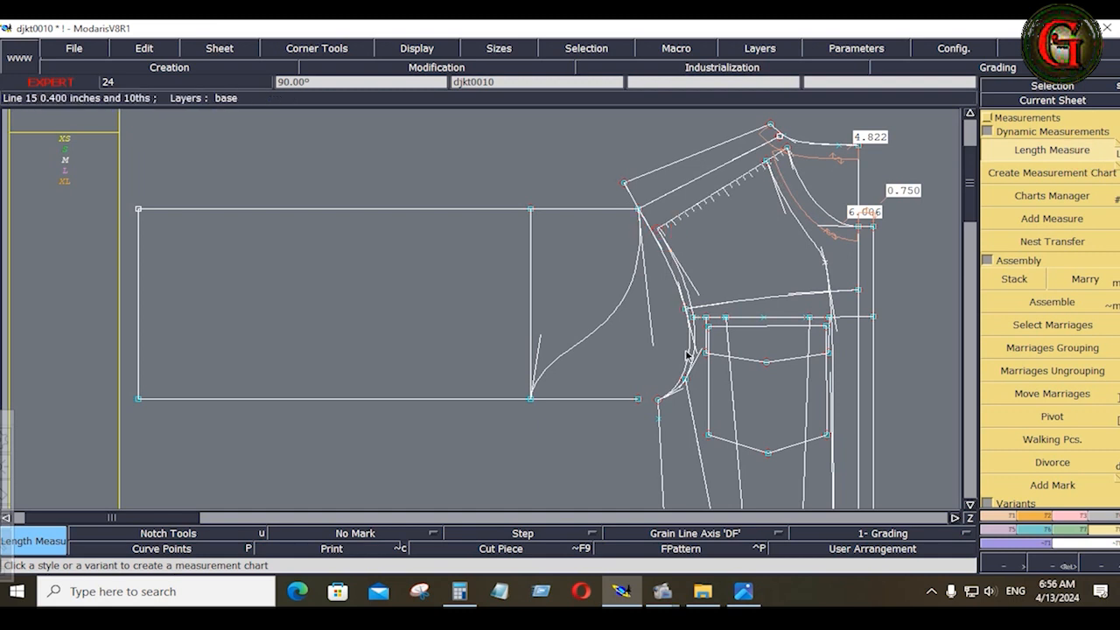
{"action": "key", "text": "space"}
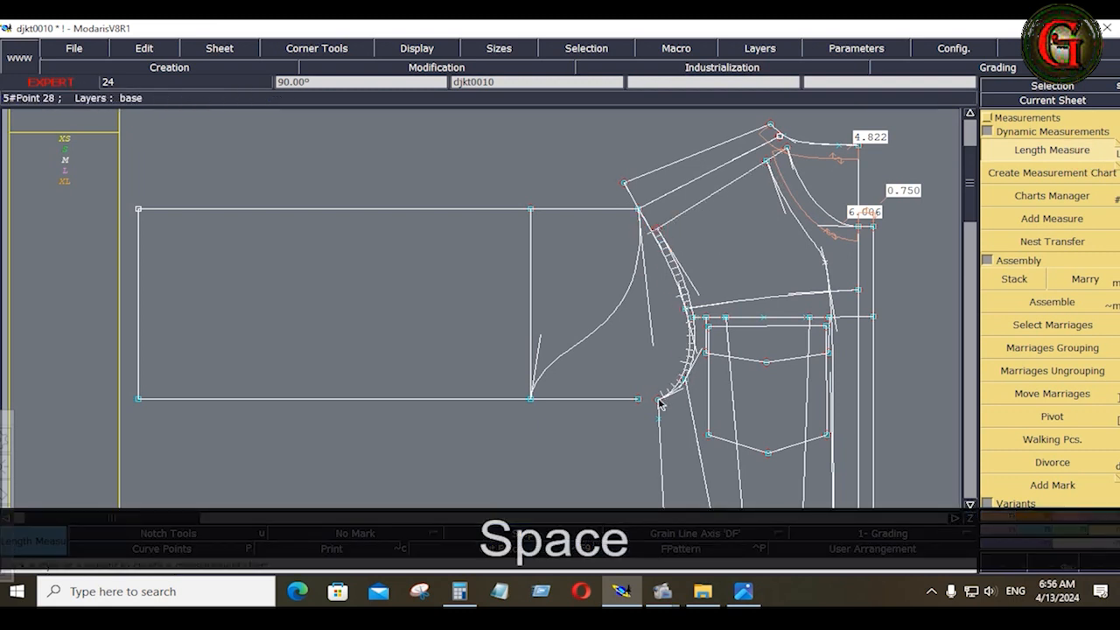
{"action": "left_click", "coordinate": [658, 398]}
{"action": "left_click", "coordinate": [623, 184]}
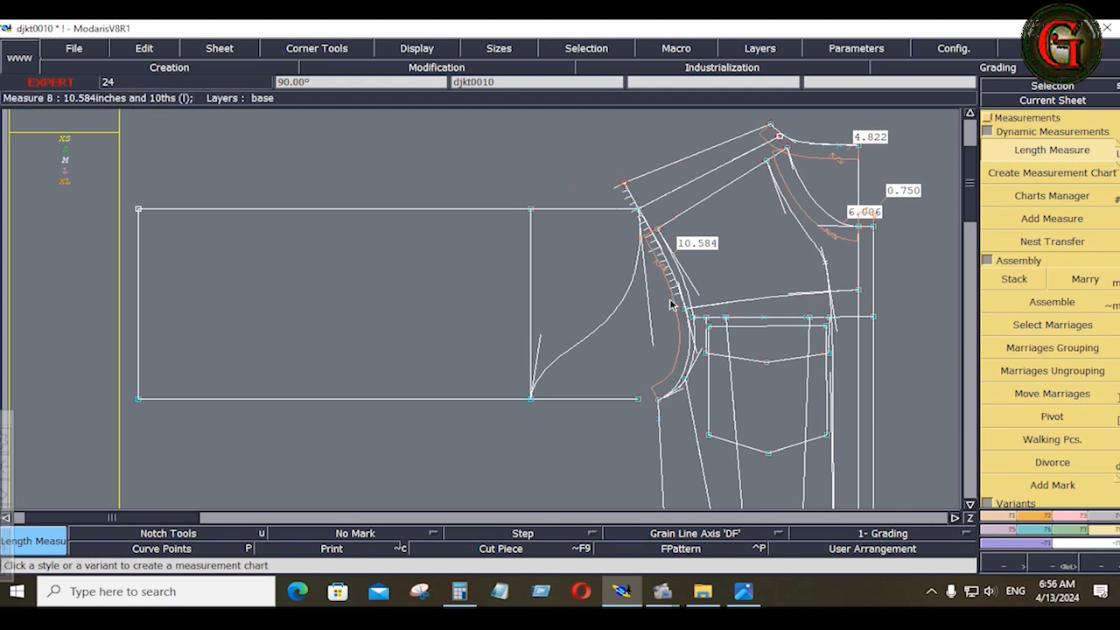
{"action": "left_click", "coordinate": [659, 396]}
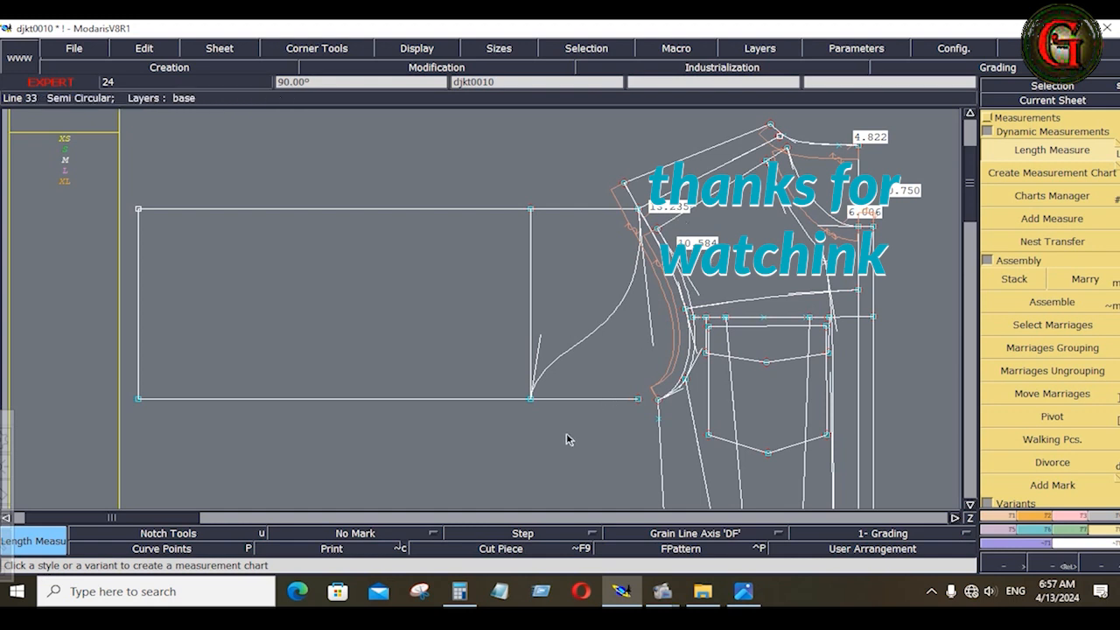
{"action": "left_click", "coordinate": [569, 380]}
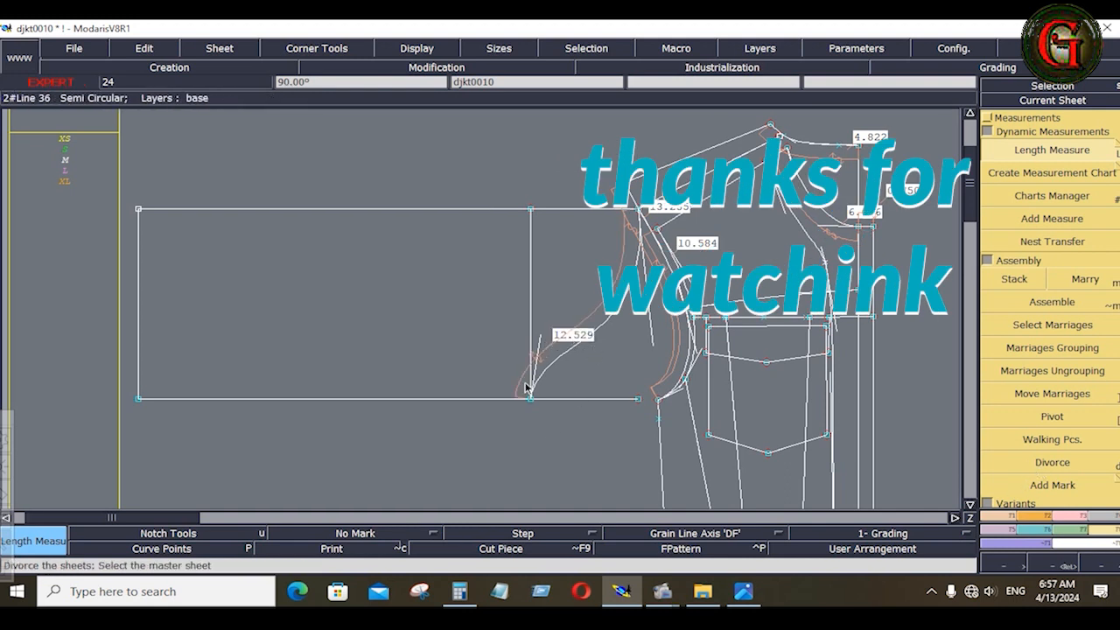
- Shift the sleeve's underarm point slightly towards the armhole along the lower sleeve line to shorten the cap curve
{"action": "key", "text": "d"}
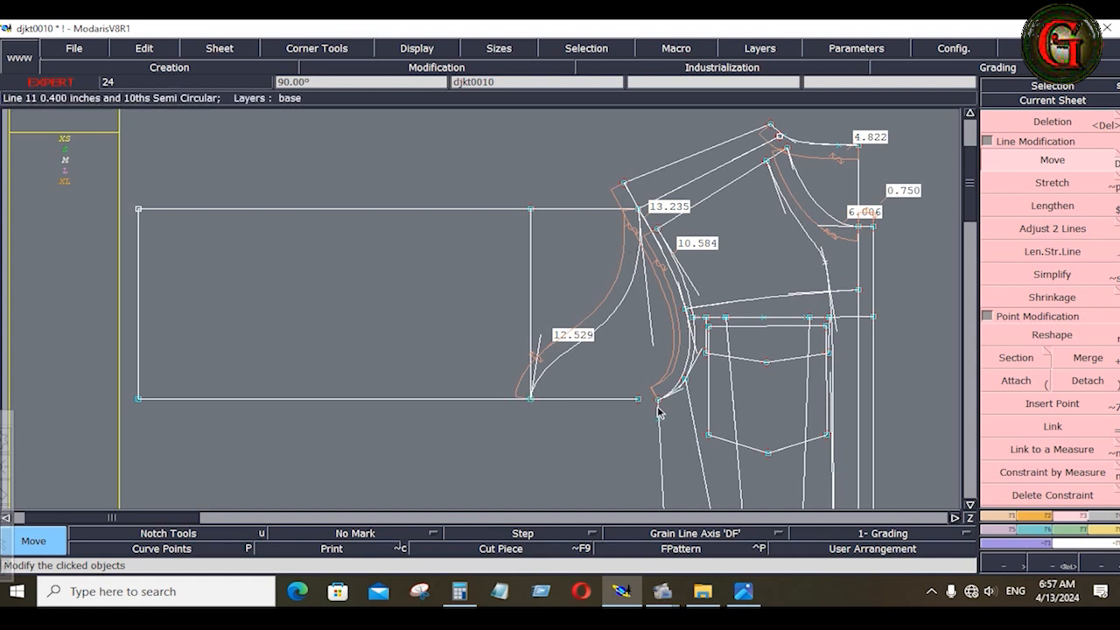
{"action": "left_click", "coordinate": [1046, 337]}
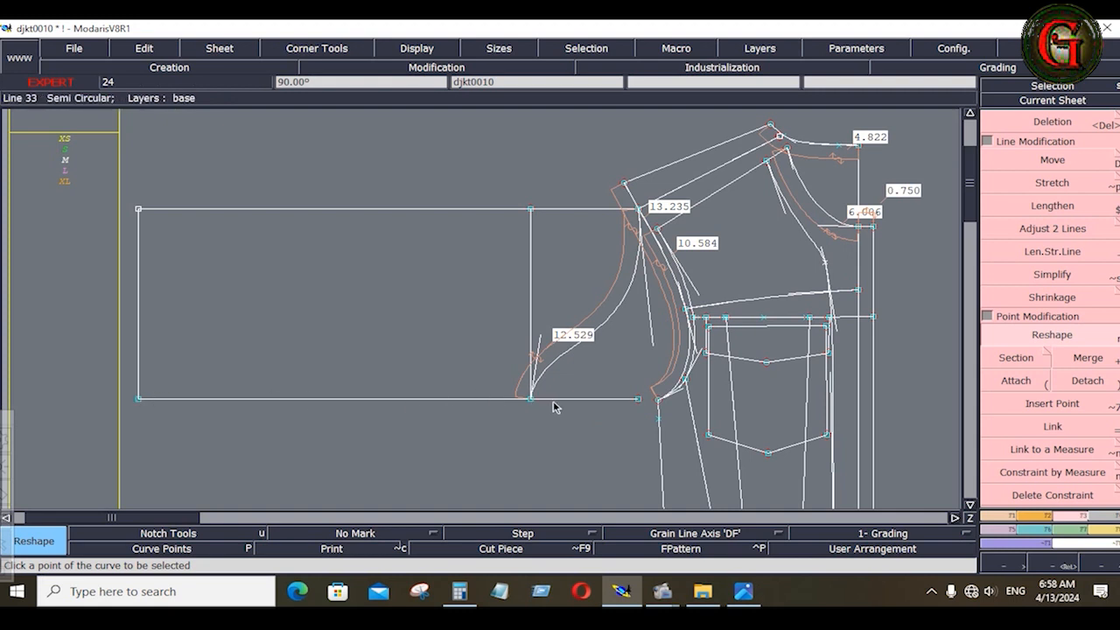
{"action": "left_click", "coordinate": [615, 398]}
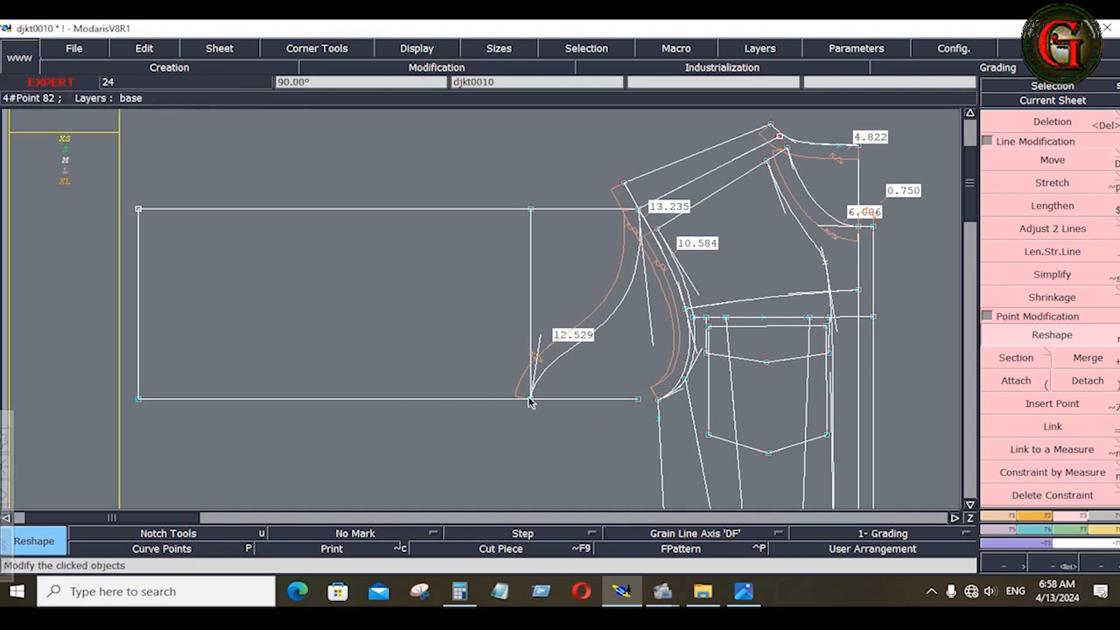
{"action": "left_click_drag", "start_coordinate": [529, 401], "coordinate": [543, 402], "text": "ctrl"}
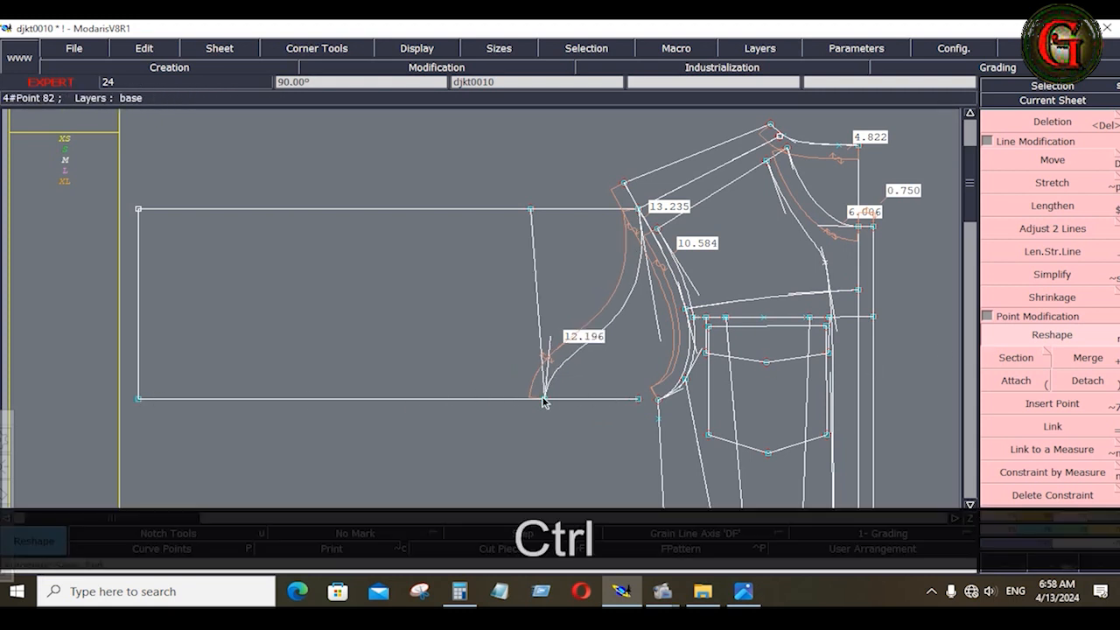
- Delete the inner vertical line and trim the lower sleeve line to the end of the sleeve cap curve
{"action": "key", "text": "Delete"}
{"action": "left_click", "coordinate": [536, 302]}
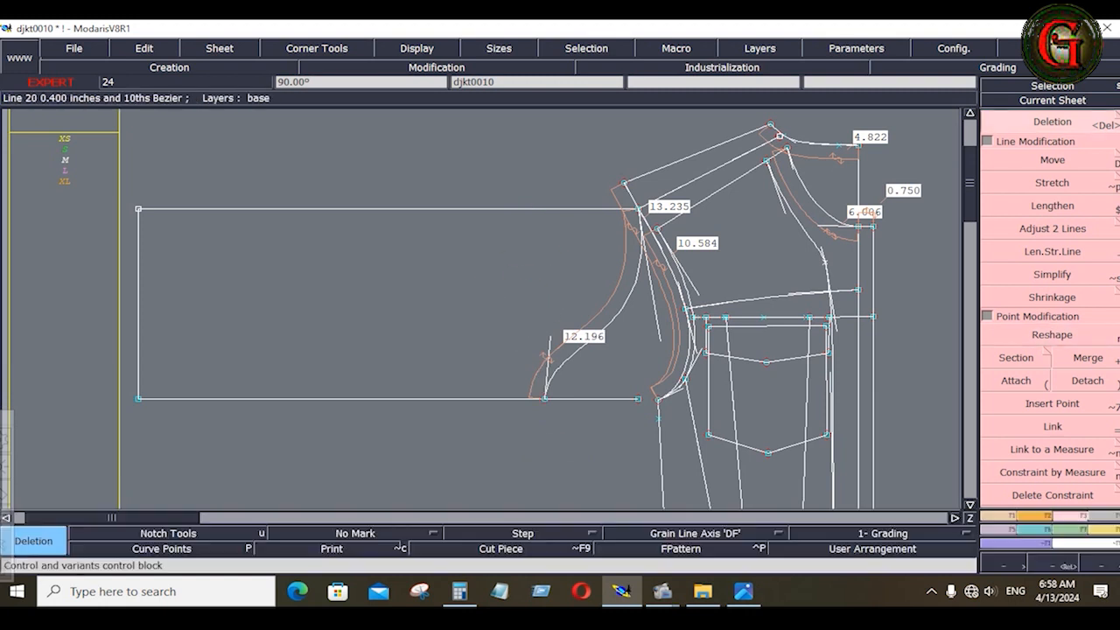
{"action": "left_click", "coordinate": [1069, 517]}
{"action": "left_click", "coordinate": [1016, 228]}
{"action": "left_click", "coordinate": [468, 402]}
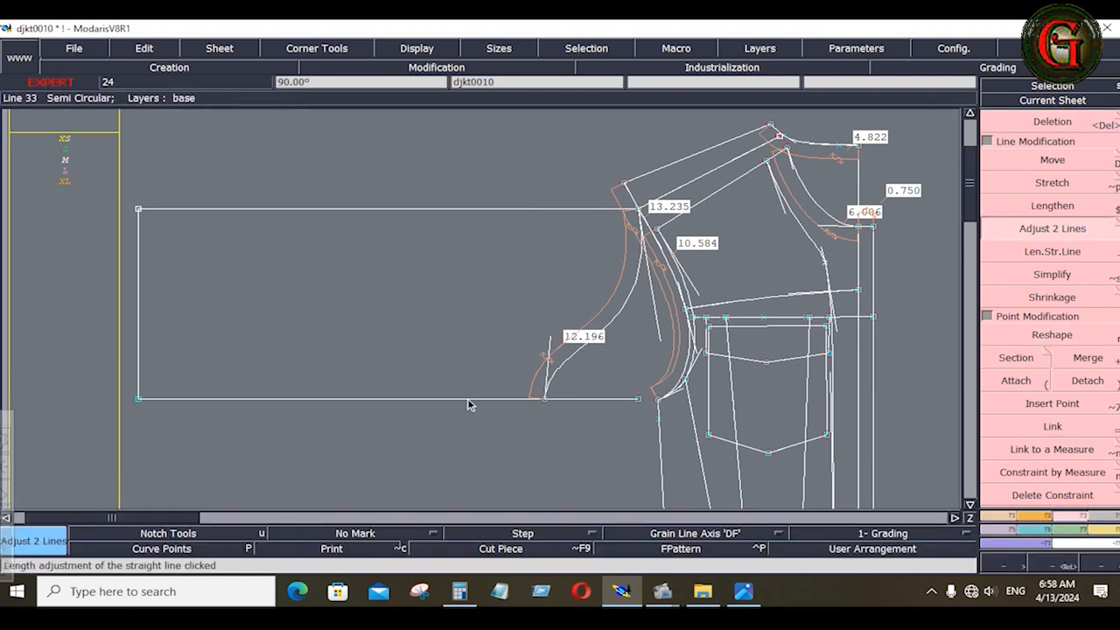
{"action": "left_click", "coordinate": [476, 398]}
{"action": "left_click", "coordinate": [563, 360]}
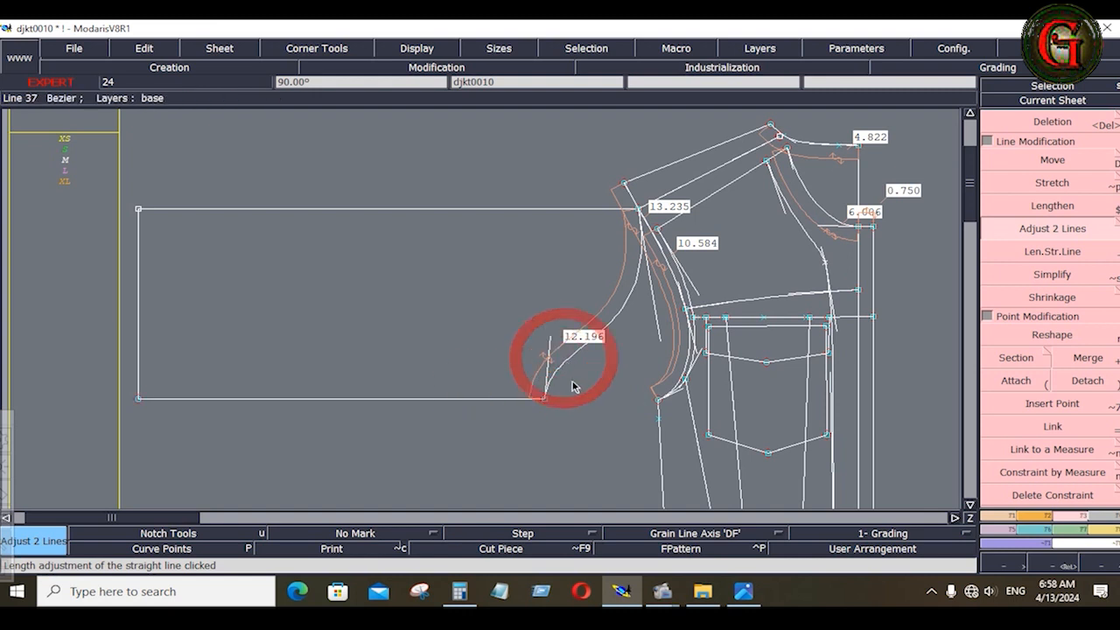
- Check the sleeve values in the spec sheet image, return to Modaris, measure the bicep line and cap height, and readjust the underarm point
{"action": "key", "text": "alt+Tab"}
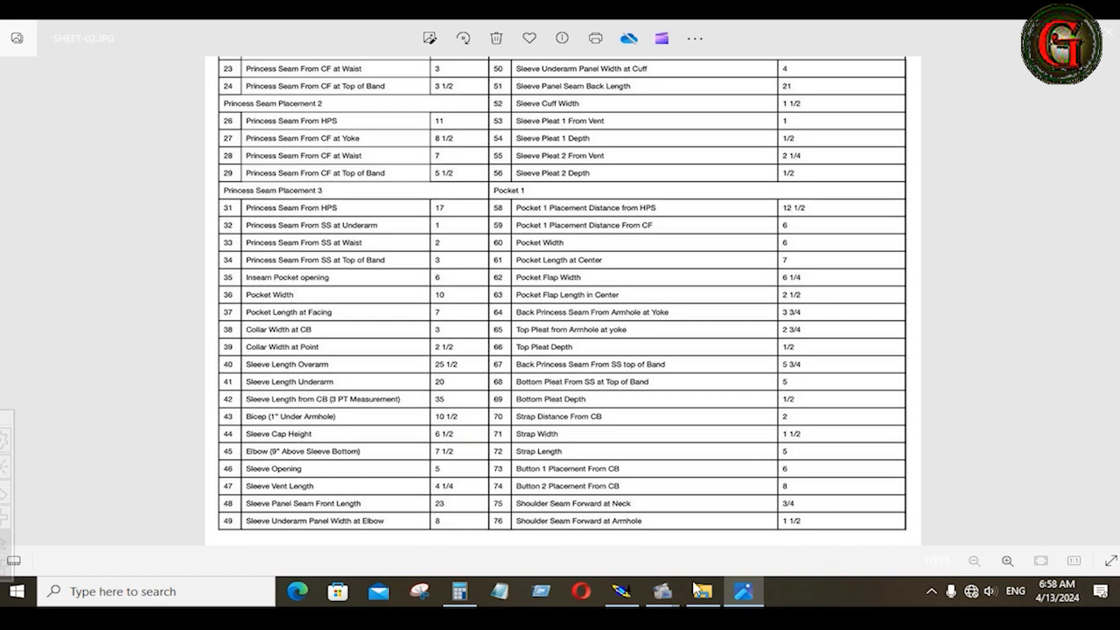
{"action": "left_click", "coordinate": [621, 593]}
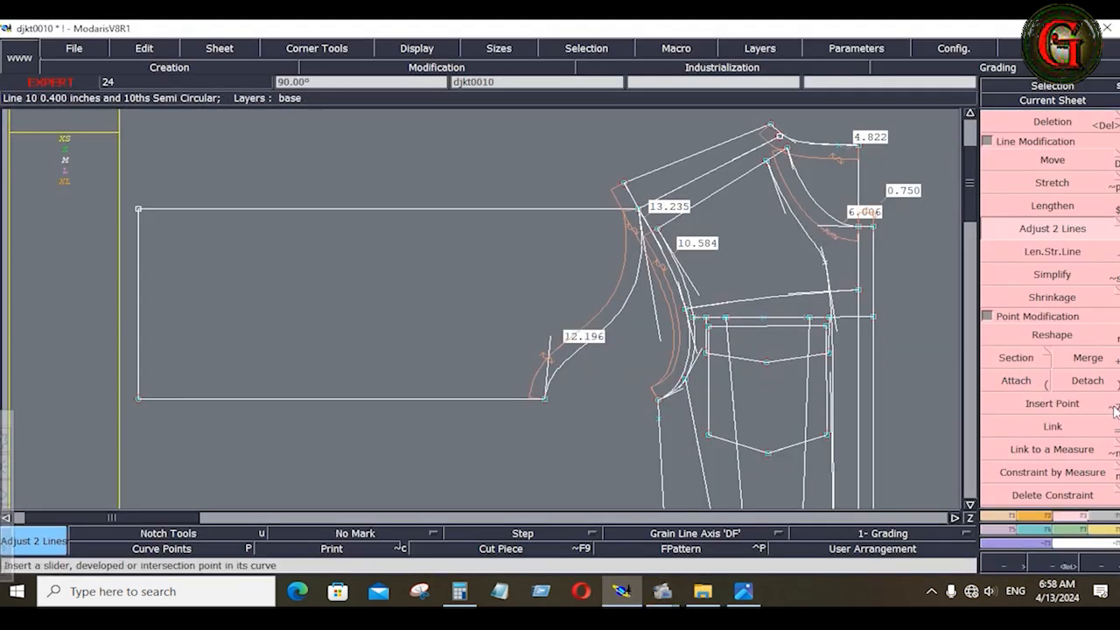
{"action": "left_click", "coordinate": [998, 518]}
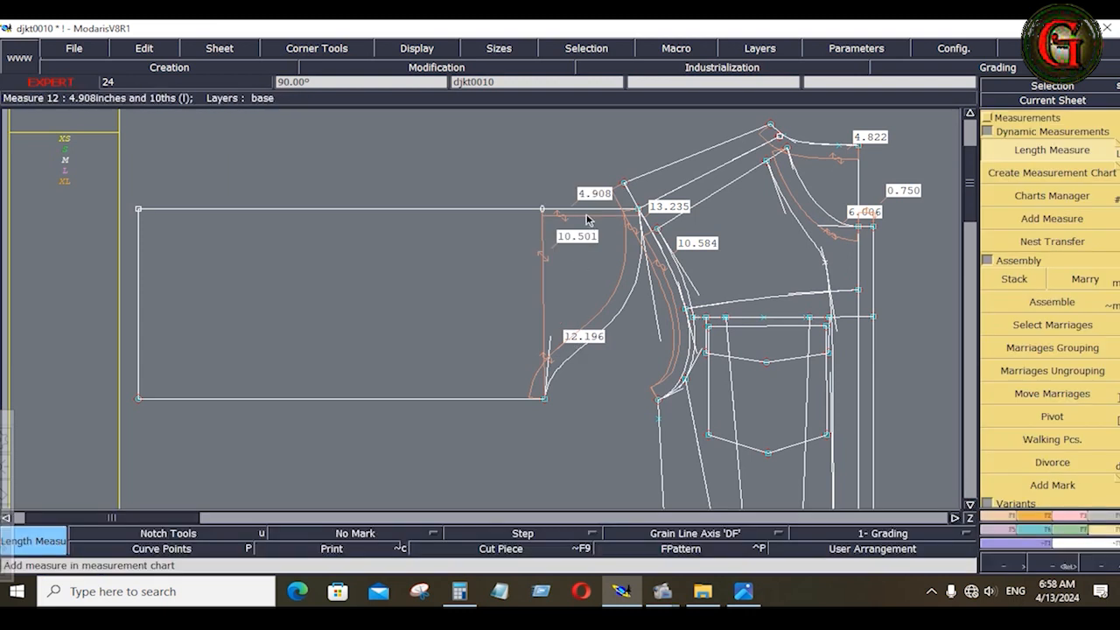
{"action": "left_click", "coordinate": [1076, 516]}
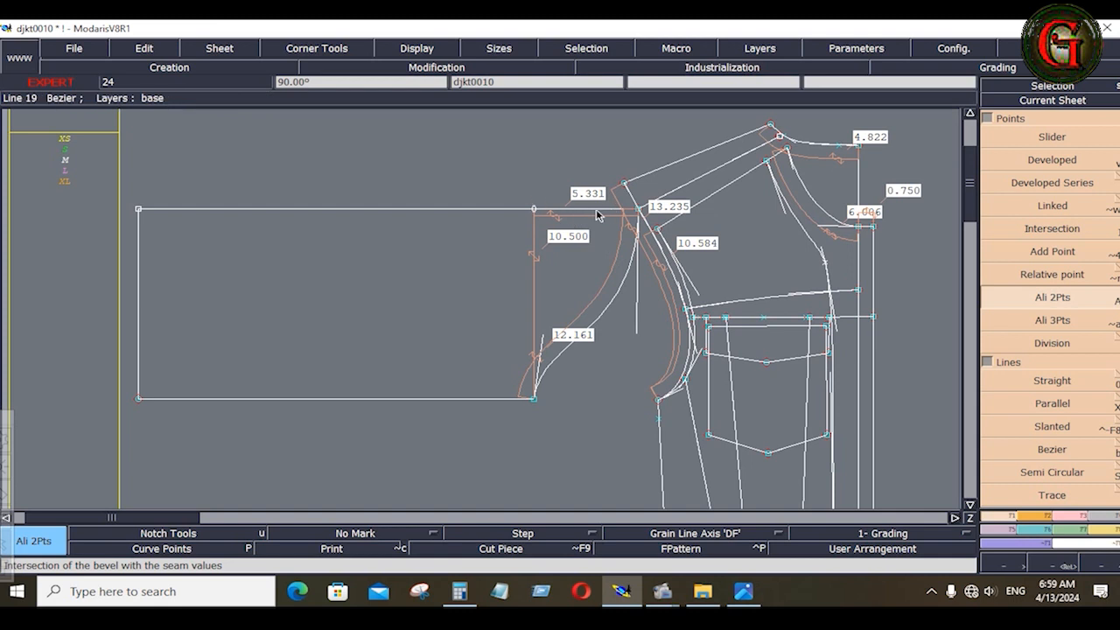
{"action": "key", "text": "Delete"}
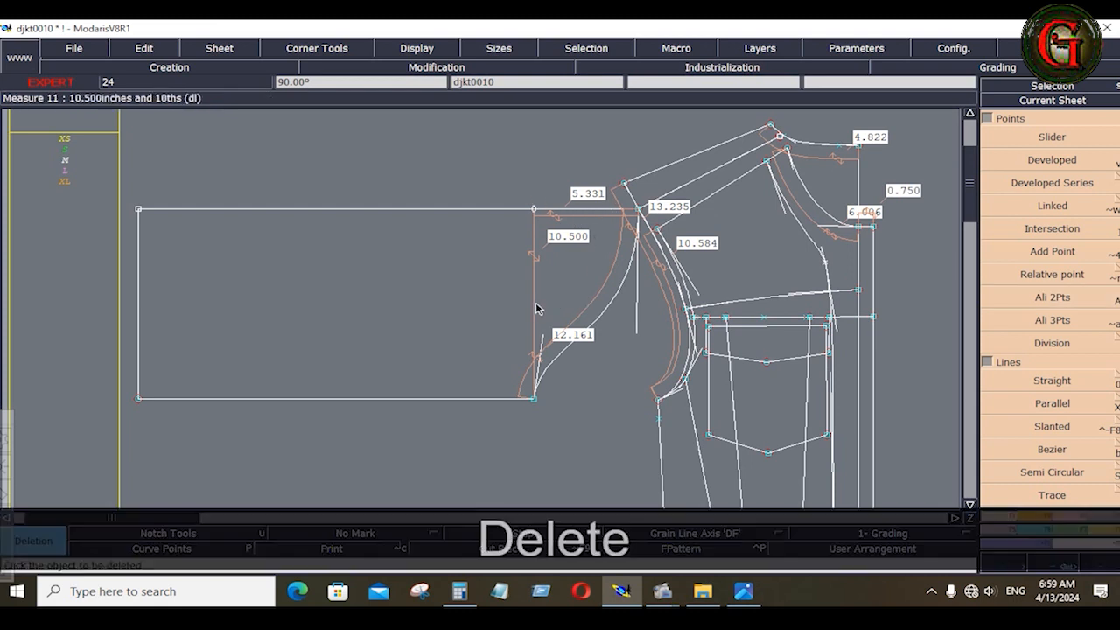
{"action": "left_click", "coordinate": [529, 300]}
- Consult the spec sheet image again, return to Modaris, and measure from the body's centre line to the outer end of the overarm line
{"action": "left_click", "coordinate": [744, 592]}
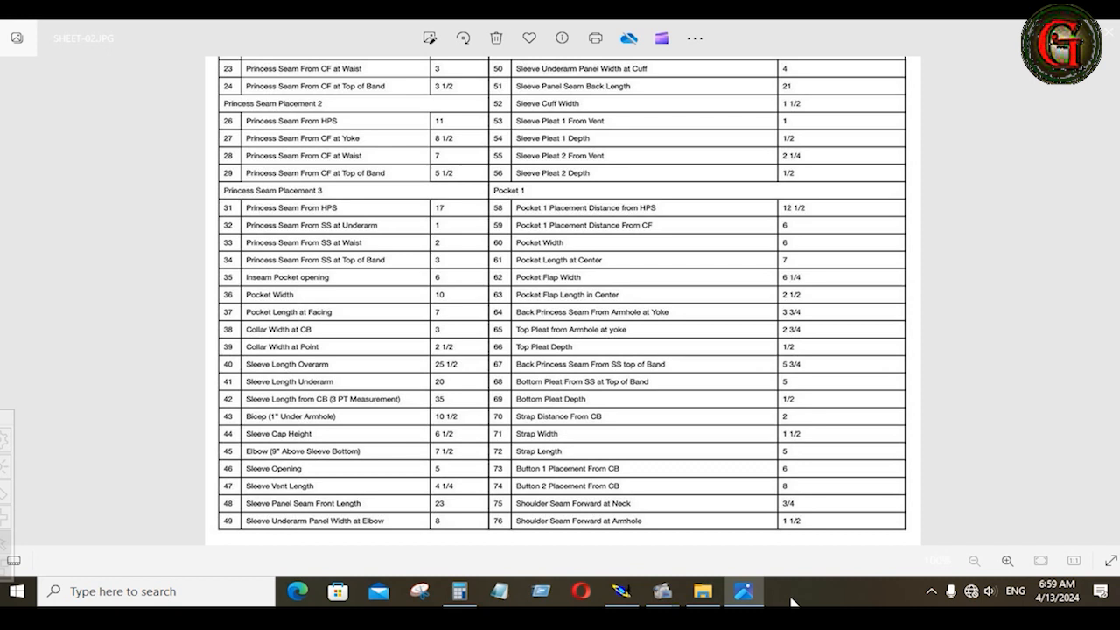
{"action": "left_click", "coordinate": [621, 591]}
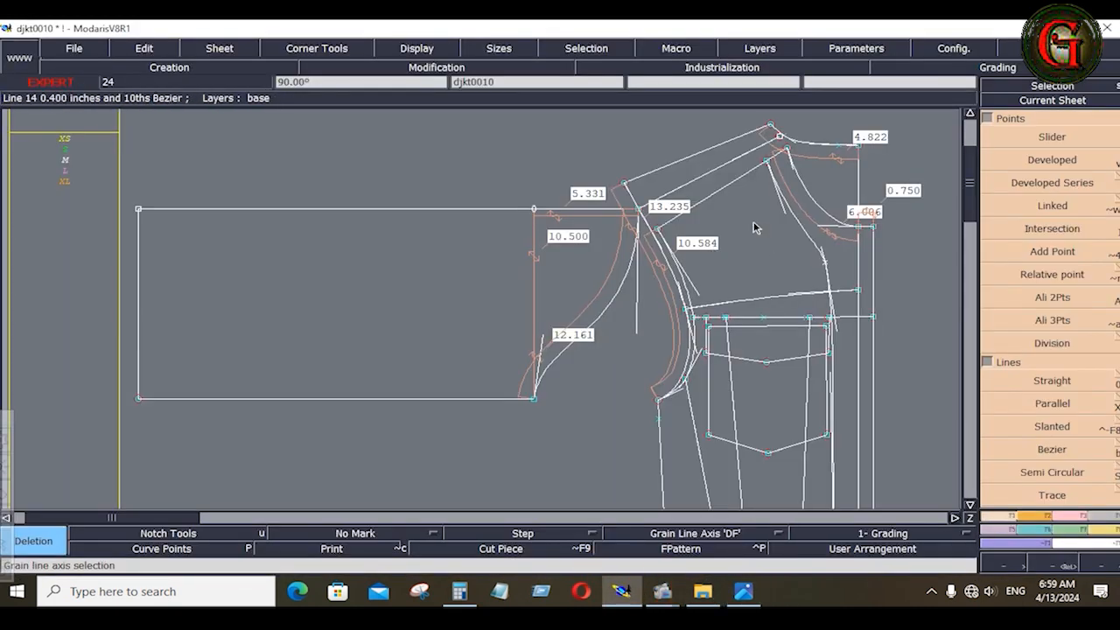
{"action": "left_click", "coordinate": [1104, 530]}
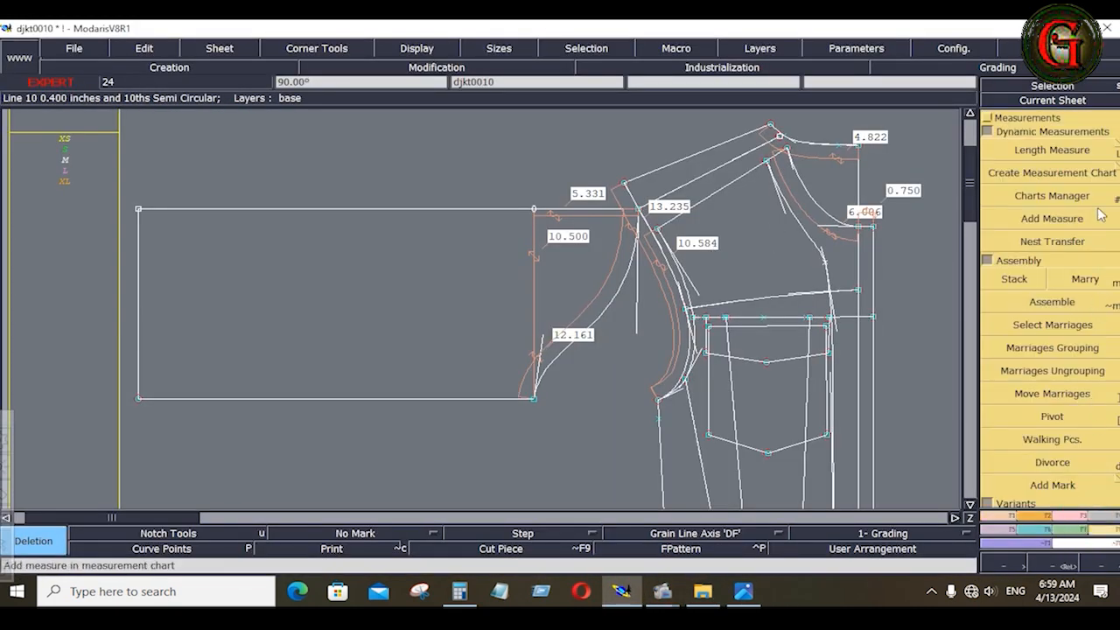
{"action": "left_click", "coordinate": [1054, 150]}
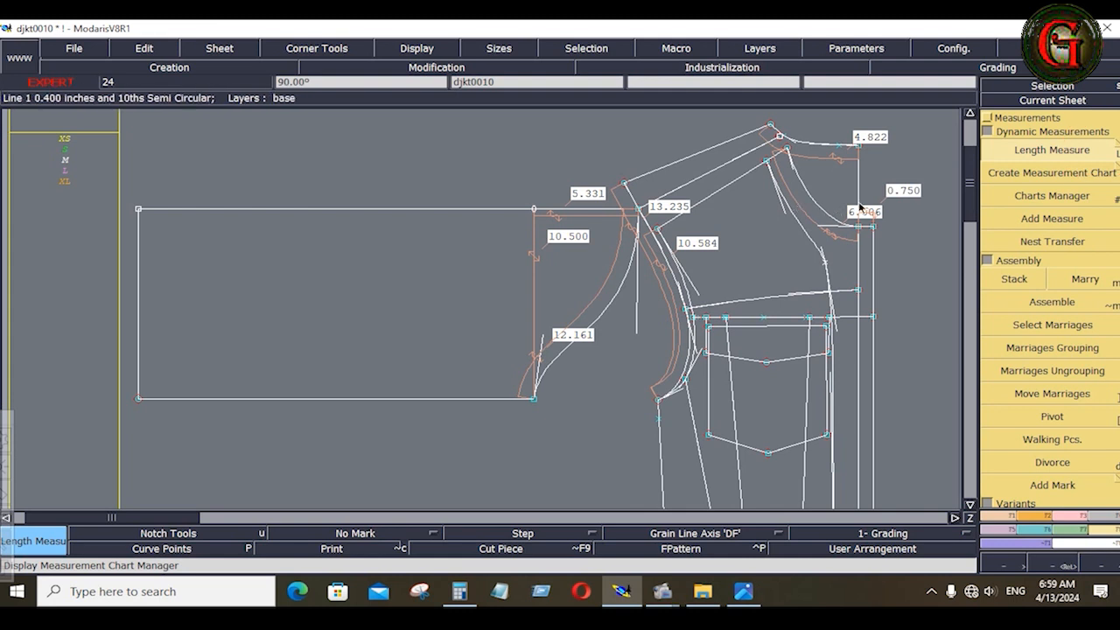
{"action": "left_click", "coordinate": [853, 200]}
{"action": "key", "text": "space"}
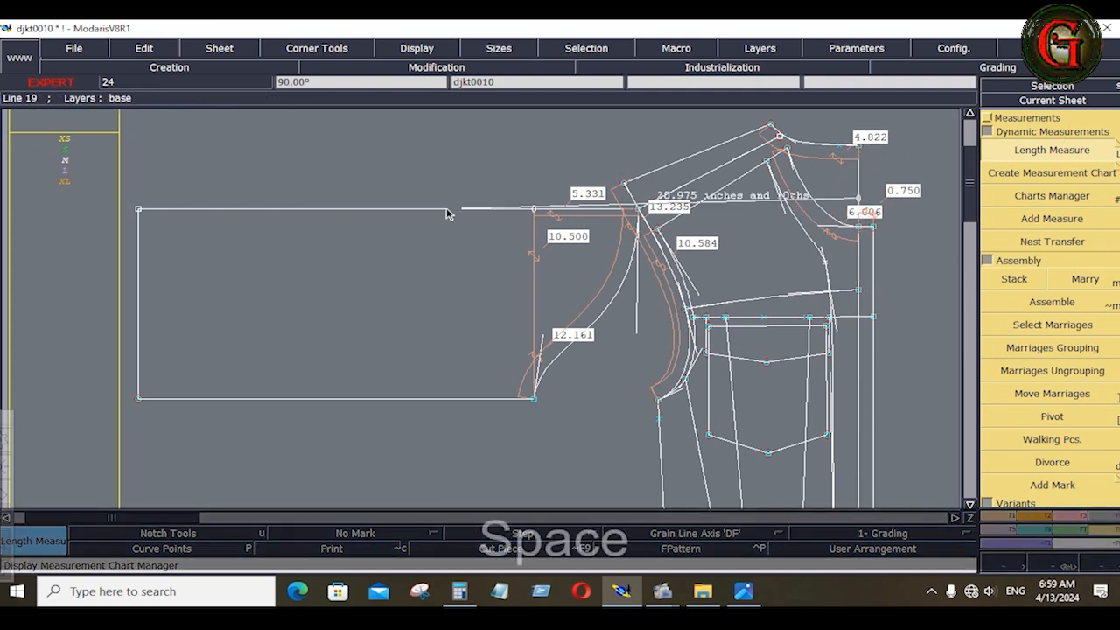
{"action": "left_click", "coordinate": [140, 210]}
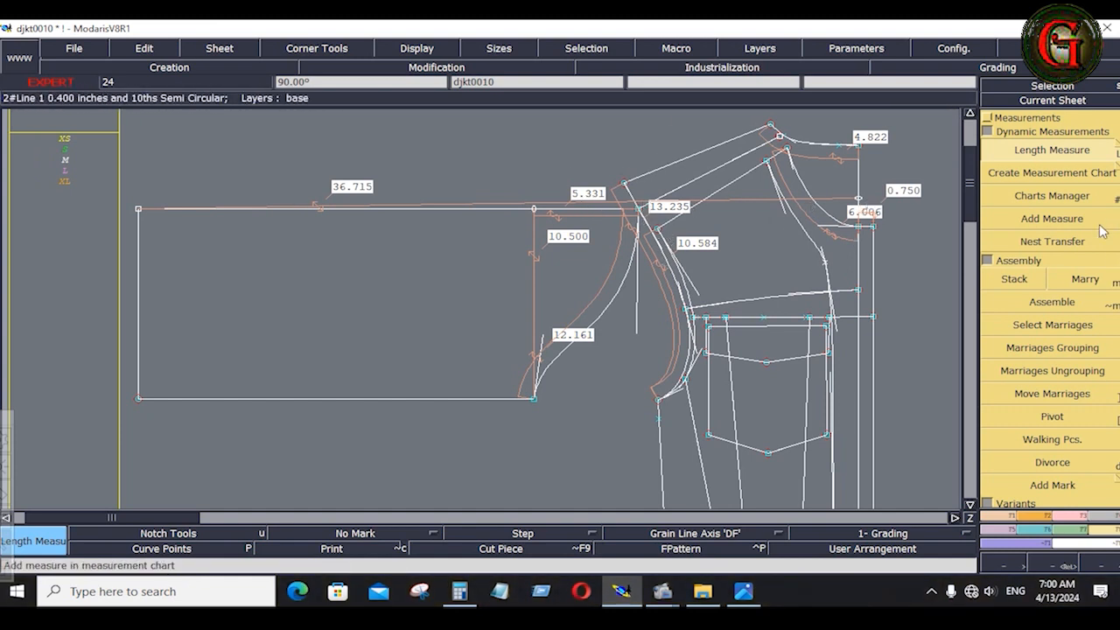
- Measure the distance from the shoulder point to the body's centre line, then undo and redo that measure
{"action": "left_click", "coordinate": [638, 211]}
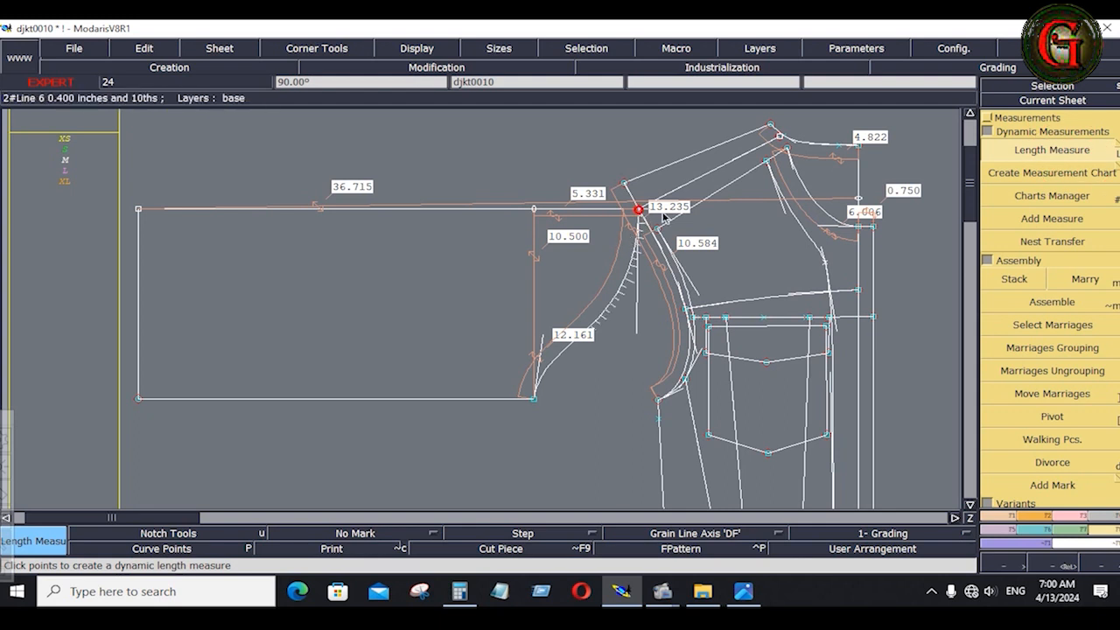
{"action": "key", "text": "space"}
{"action": "key", "text": "space"}
{"action": "key", "text": "space"}
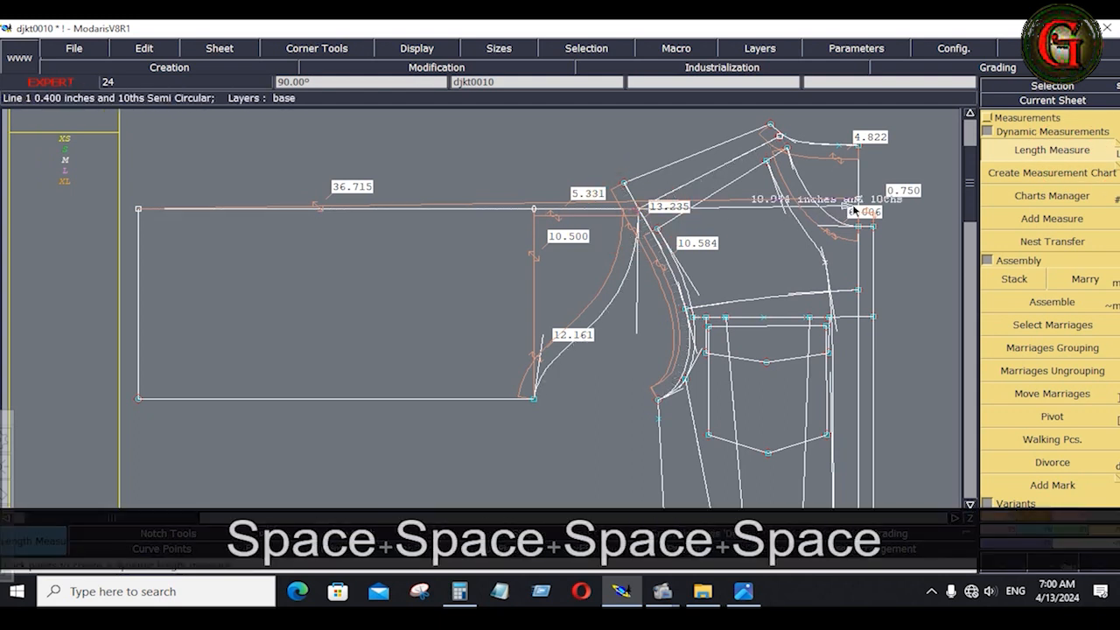
{"action": "left_click", "coordinate": [855, 208]}
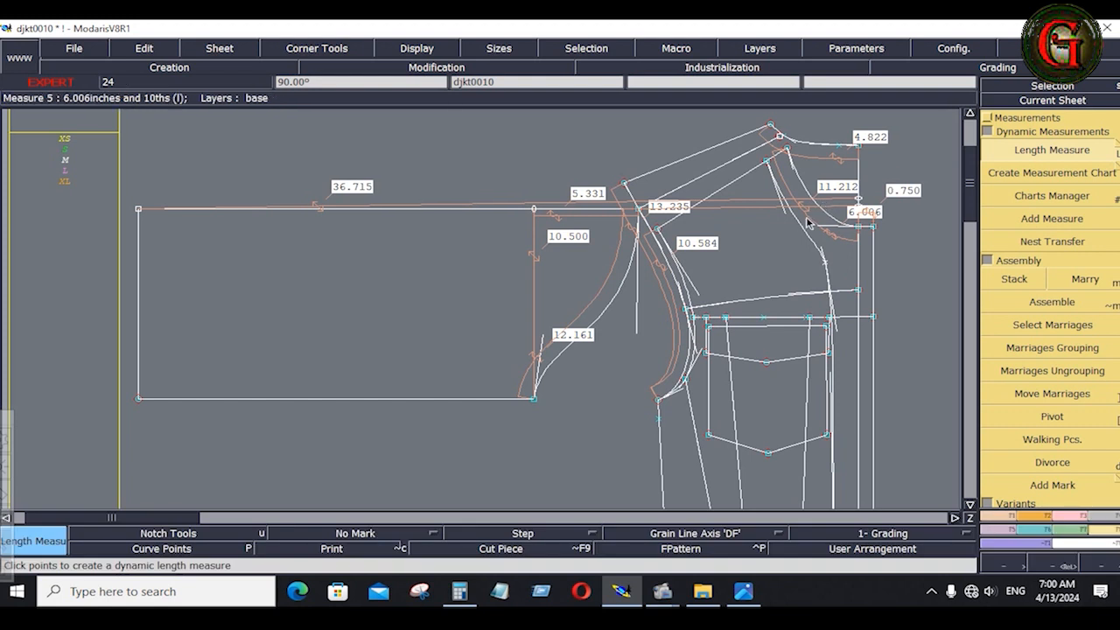
{"action": "key", "text": "ctrl+z"}
{"action": "key", "text": "ctrl+w"}
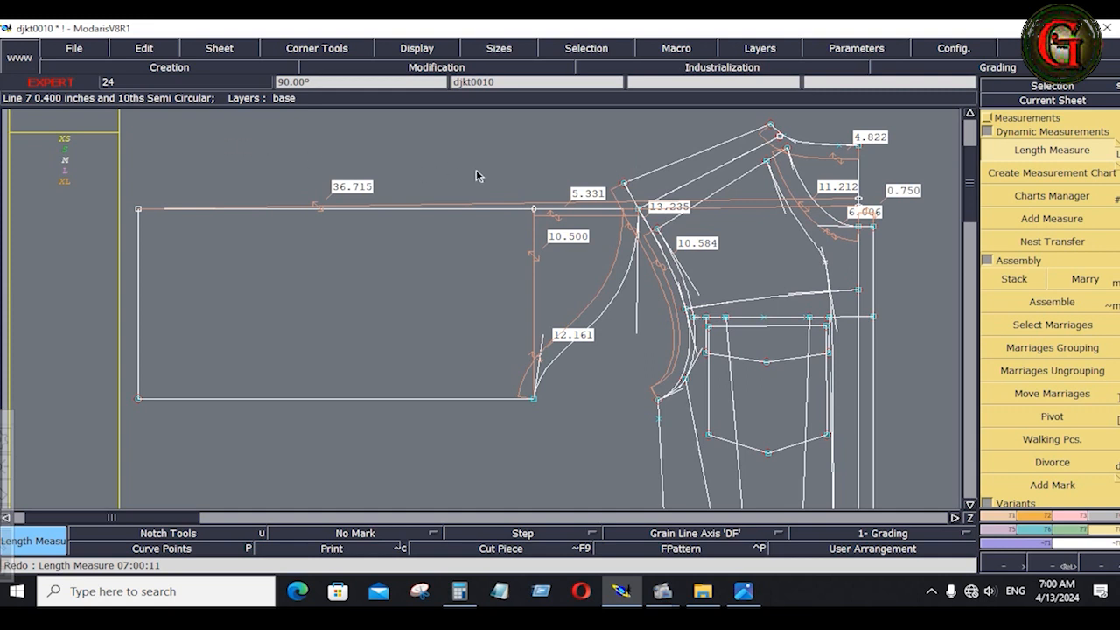
- Measure the underarm line's length from the cap curve's end to the sleeve's end line
{"action": "left_click", "coordinate": [669, 256]}
{"action": "left_click", "coordinate": [1079, 516]}
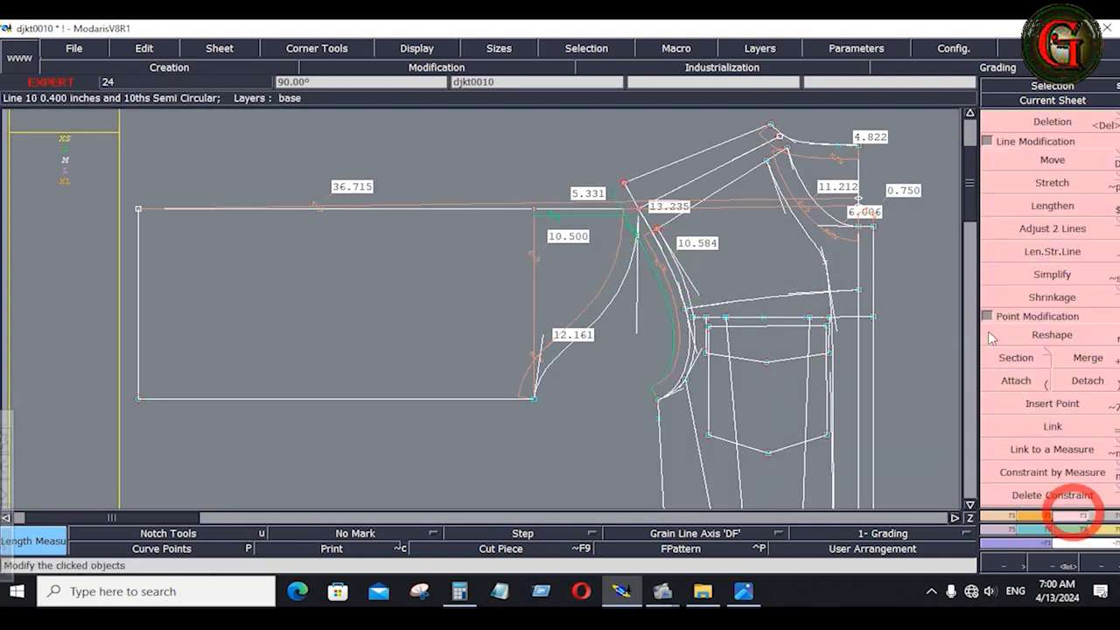
{"action": "left_click", "coordinate": [1048, 163]}
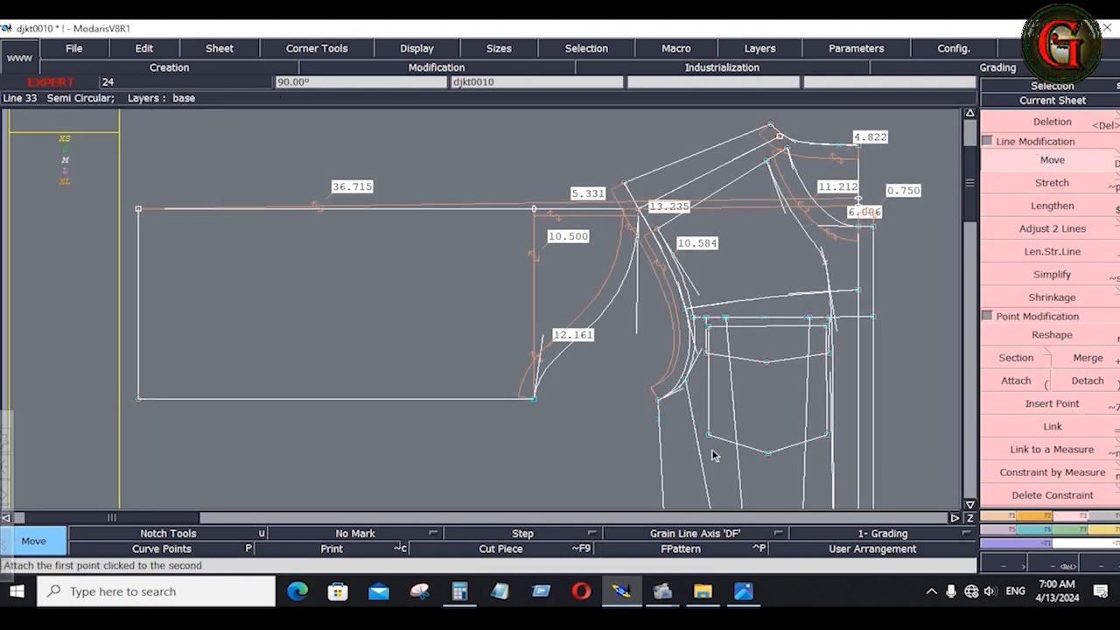
{"action": "left_click", "coordinate": [1114, 535]}
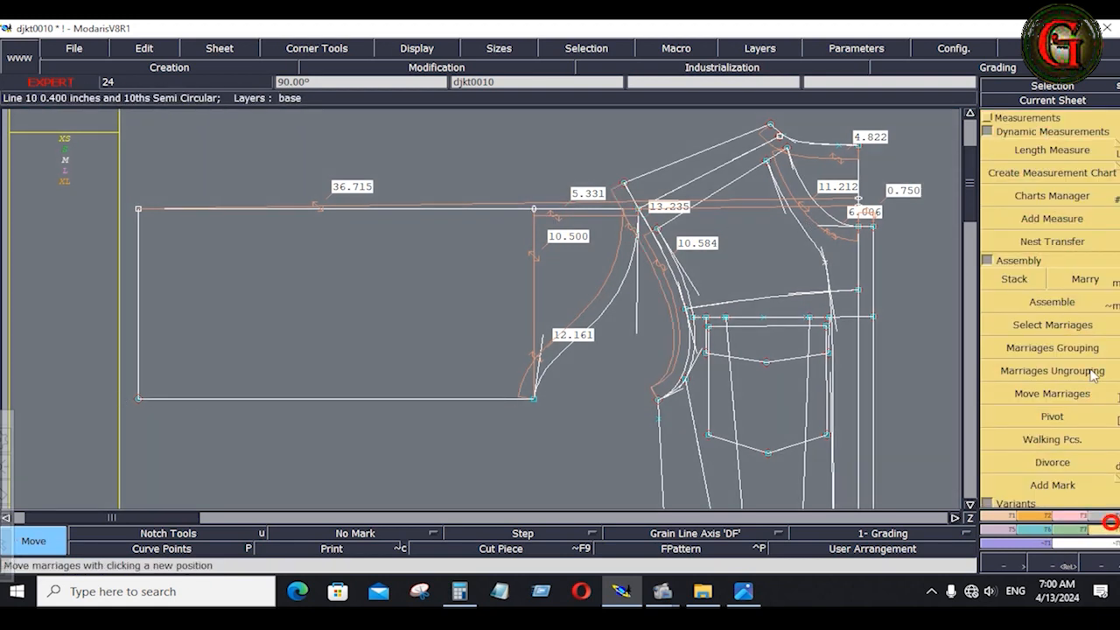
{"action": "left_click", "coordinate": [1106, 157]}
{"action": "left_click", "coordinate": [534, 398]}
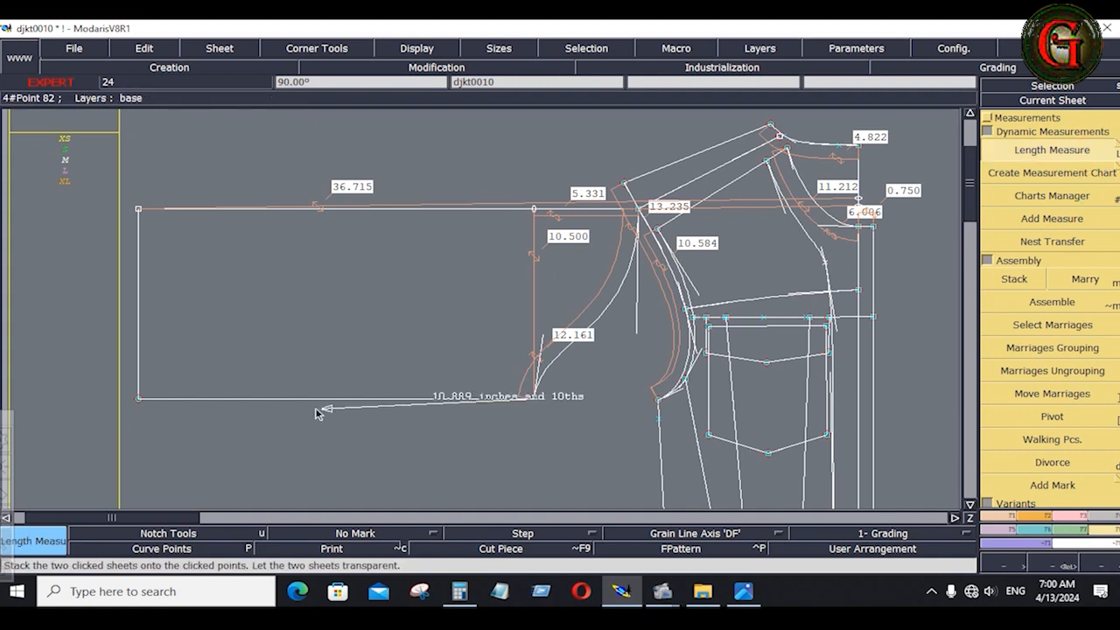
{"action": "left_click", "coordinate": [138, 398]}
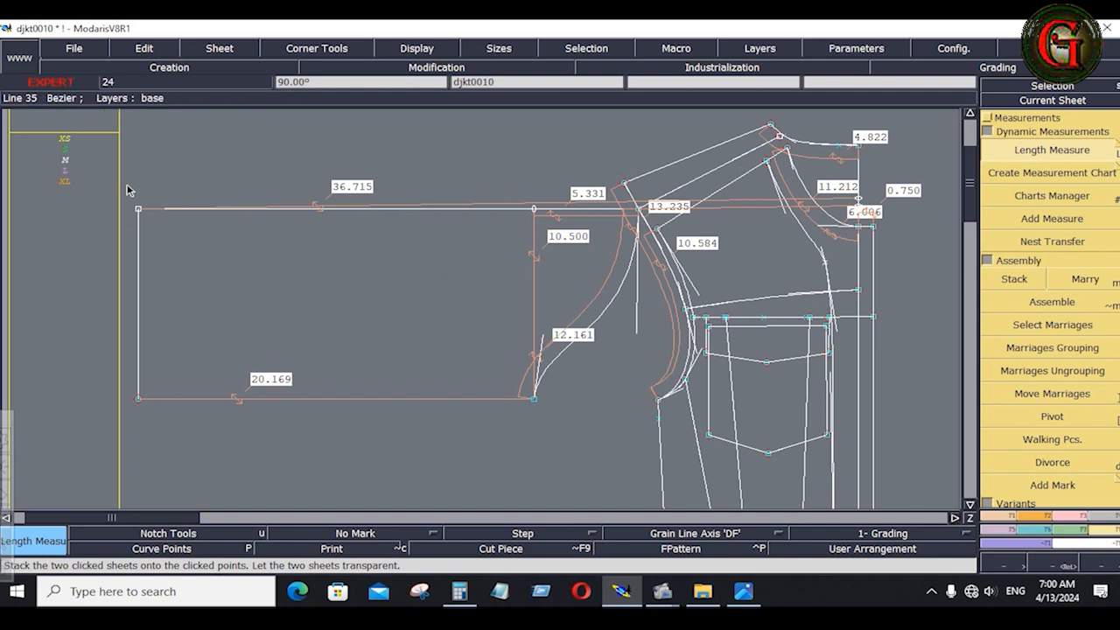
- Select the sleeve's end line with both corner points and move it 1.125 inches in X toward the body
{"action": "left_click_drag", "start_coordinate": [126, 190], "coordinate": [196, 418]}
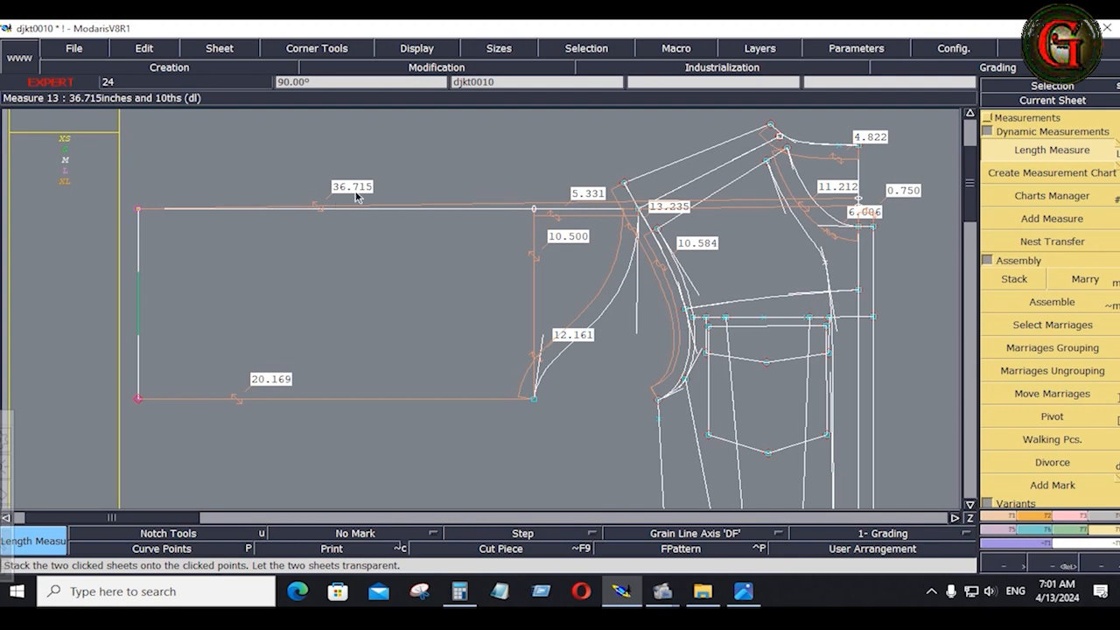
{"action": "right_click", "coordinate": [1074, 500]}
{"action": "left_click", "coordinate": [1052, 160]}
{"action": "key", "text": "ctrl+z"}
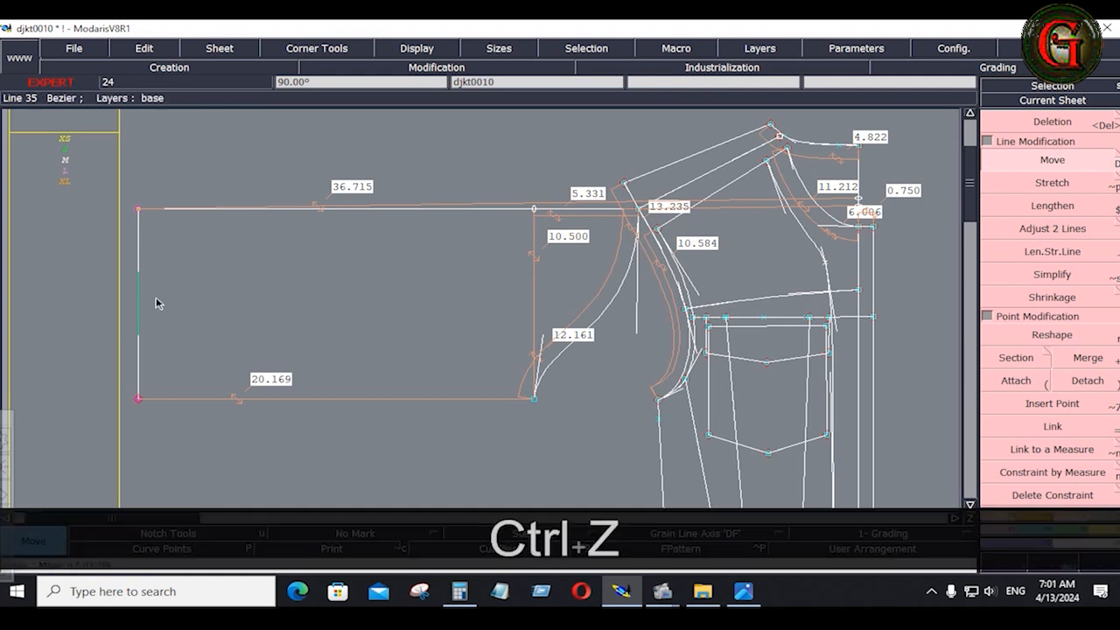
{"action": "key", "text": "shift+f"}
{"action": "key", "text": "f"}
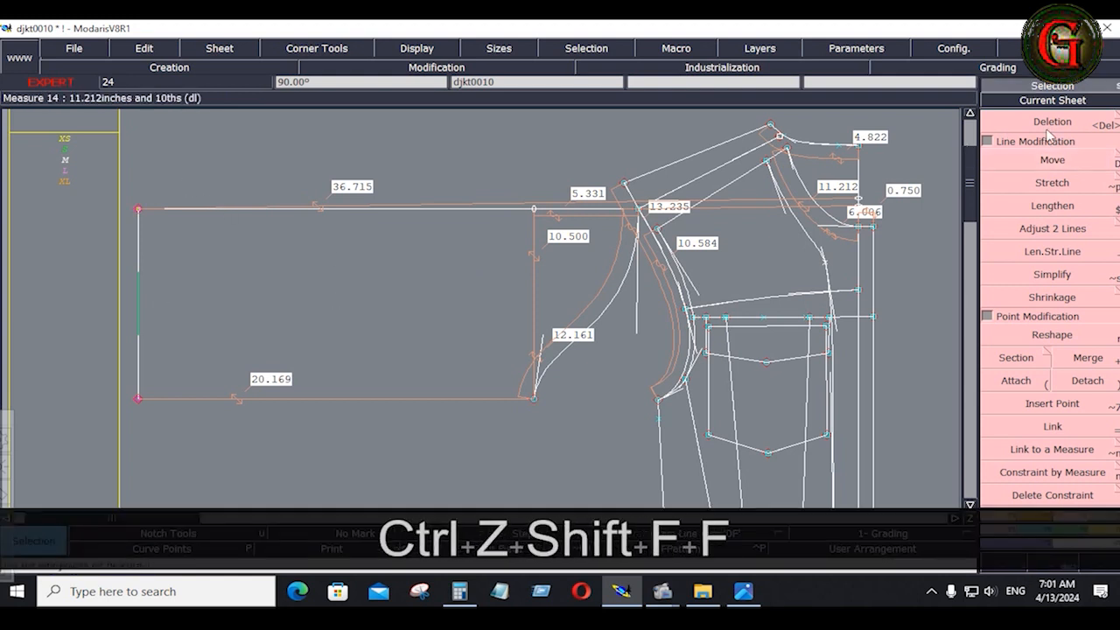
{"action": "left_click", "coordinate": [1067, 166]}
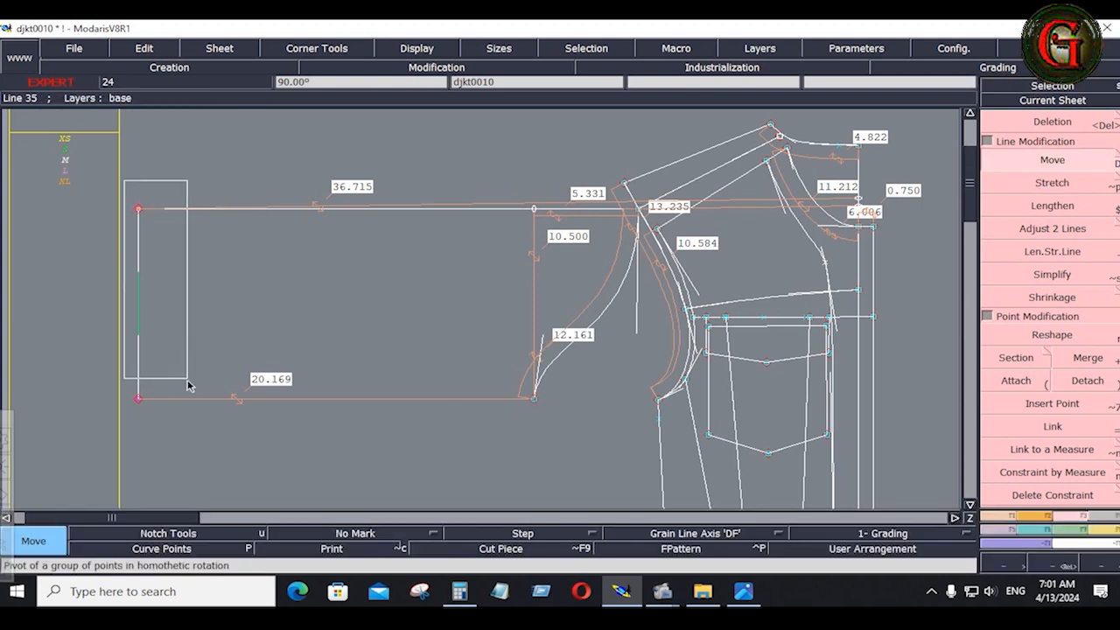
{"action": "left_click", "coordinate": [175, 382]}
{"action": "right_click", "coordinate": [145, 338]}
{"action": "key", "text": "Down"}
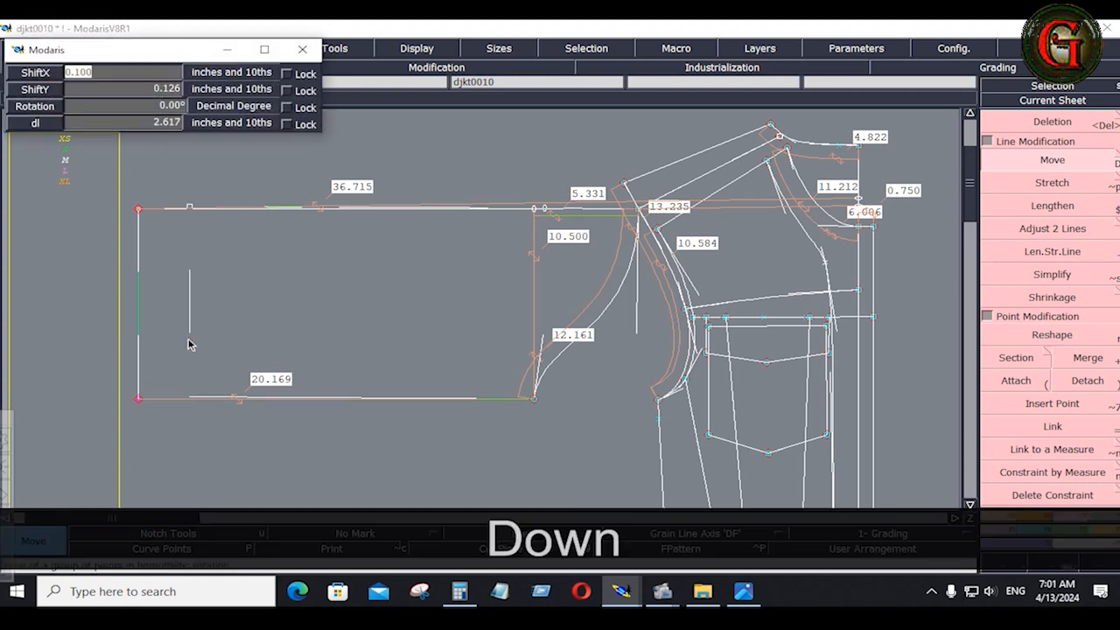
{"action": "type", "text": "1."}
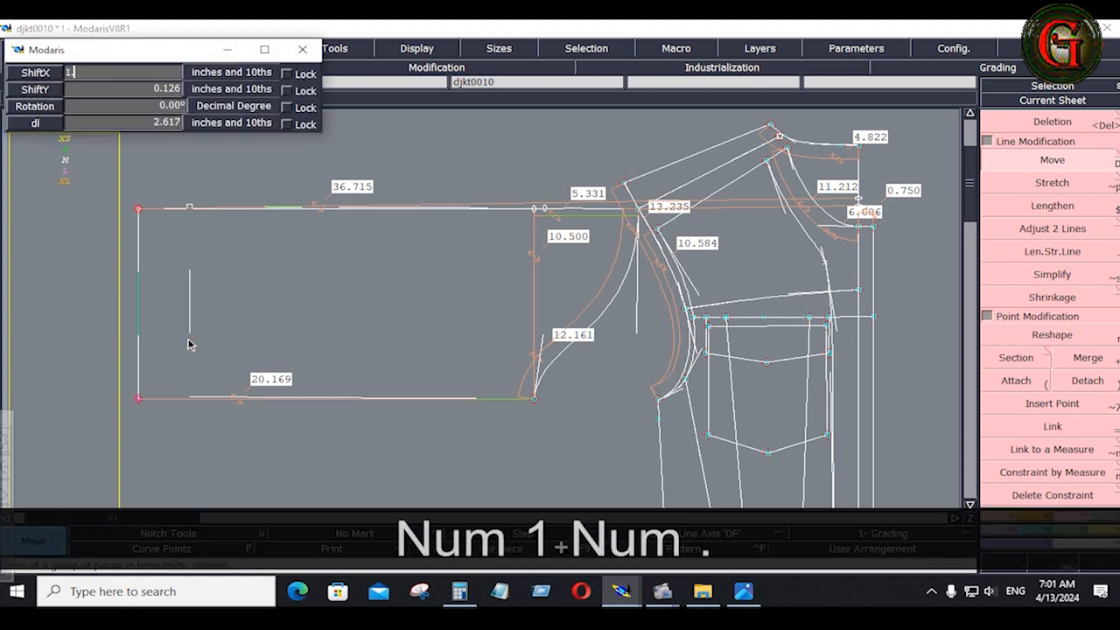
{"action": "type", "text": "125"}
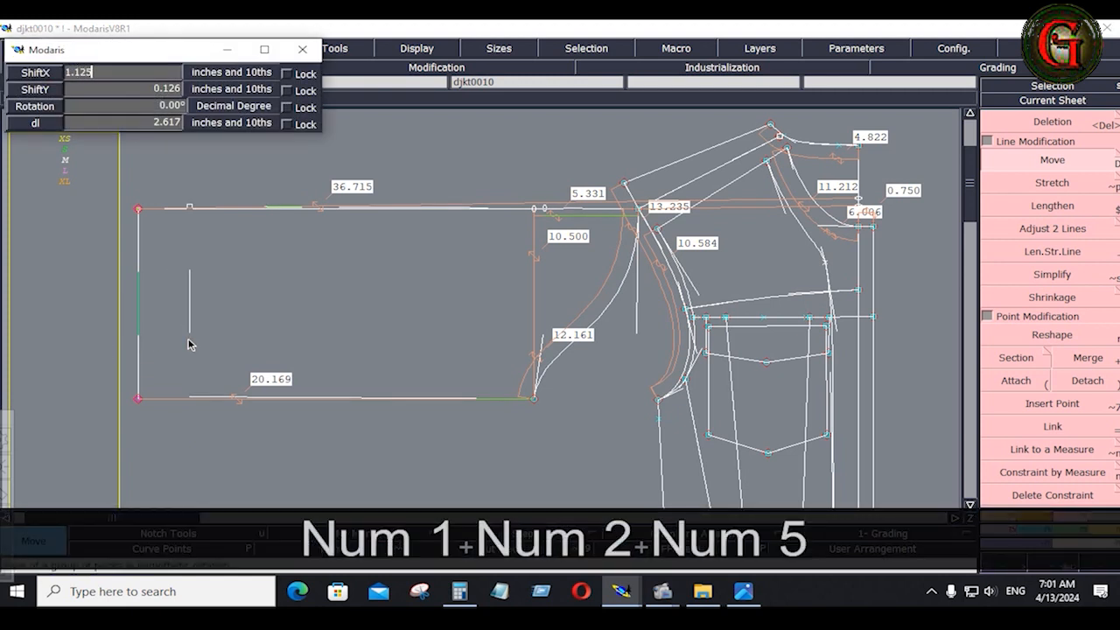
{"action": "key", "text": "Return"}
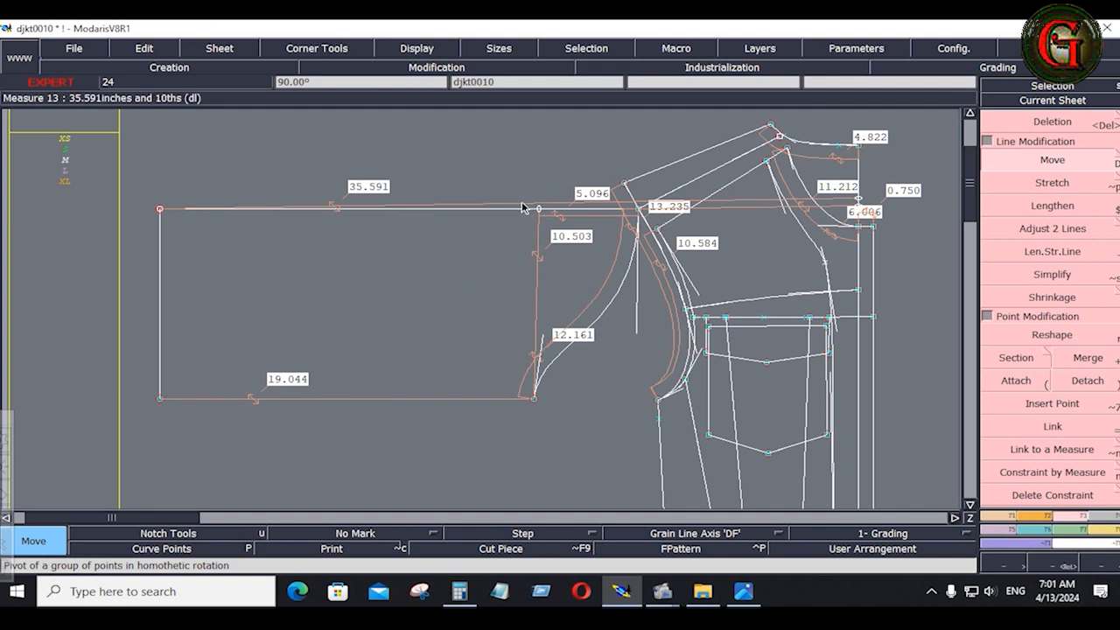
- Delete the overall sleeve-length and cap-height measures, check the elbow values in the spec sheet image, and return to Modaris
{"action": "key", "text": "ctrl+z"}
{"action": "key", "text": "ctrl+z"}
{"action": "key", "text": "ctrl+z"}
{"action": "left_click", "coordinate": [743, 591]}
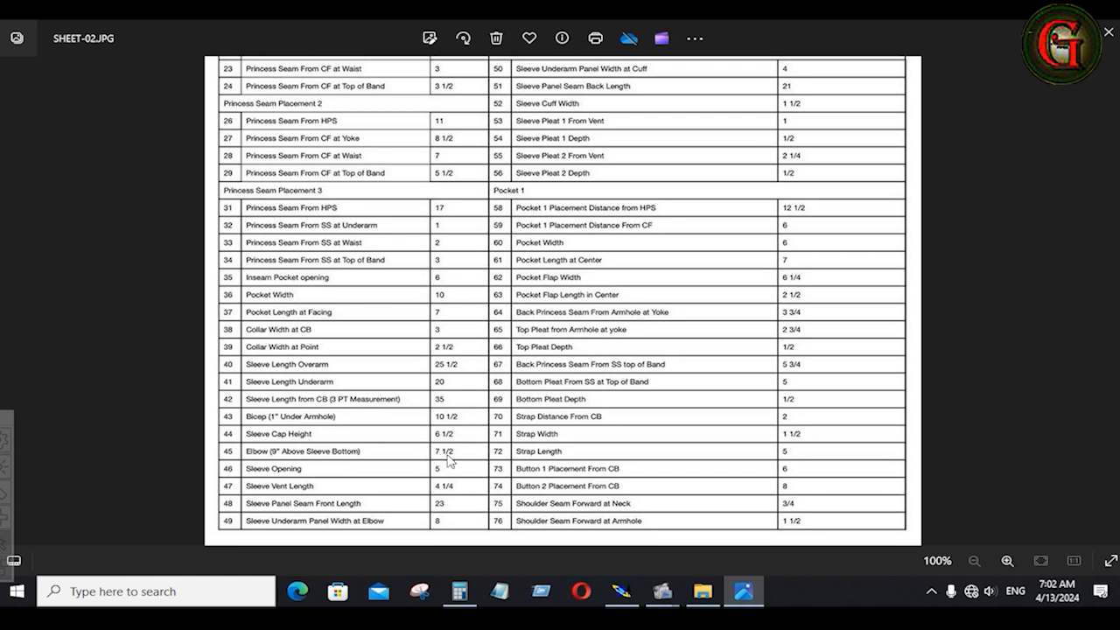
{"action": "left_click", "coordinate": [619, 593]}
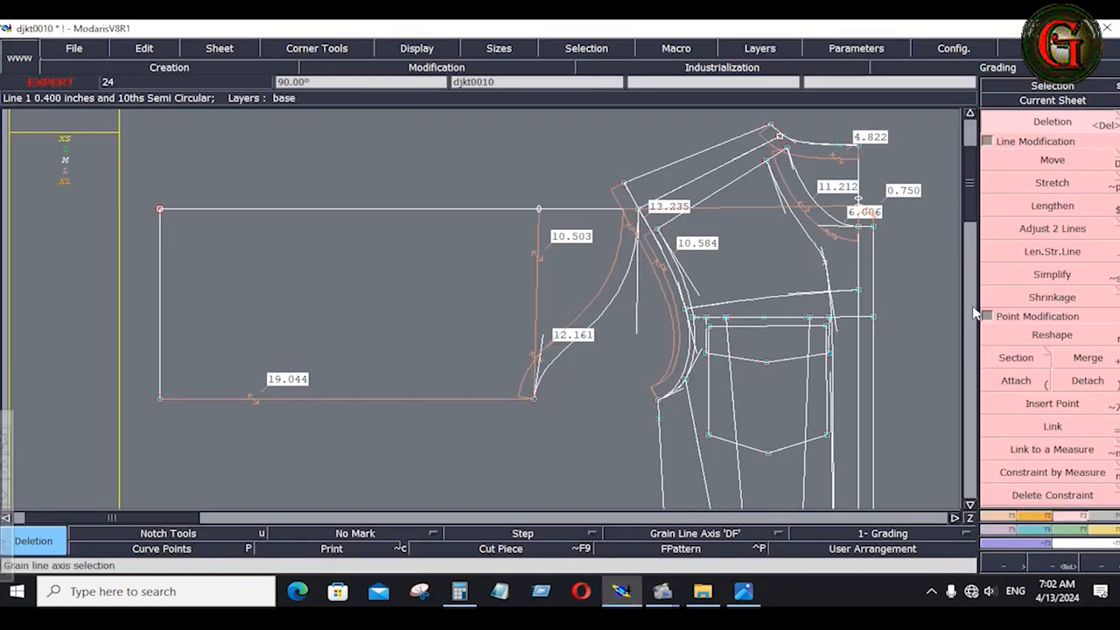
- Place a developed point on the overarm line 9 inches from the sleeve's end line, using a curve length of -9
{"action": "left_click", "coordinate": [994, 515]}
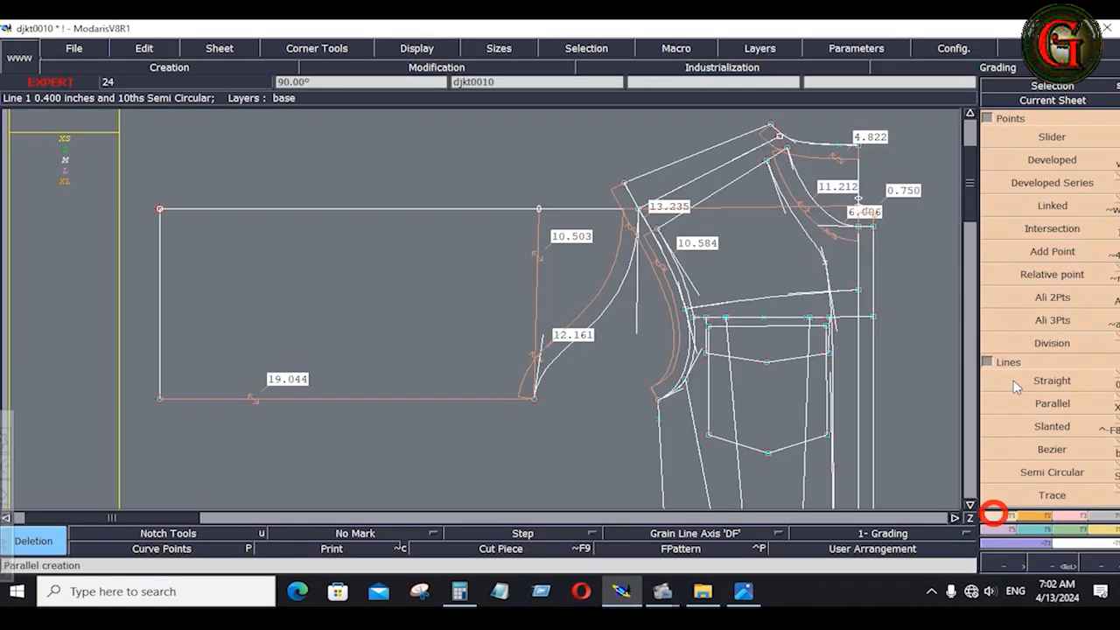
{"action": "left_click", "coordinate": [1050, 159]}
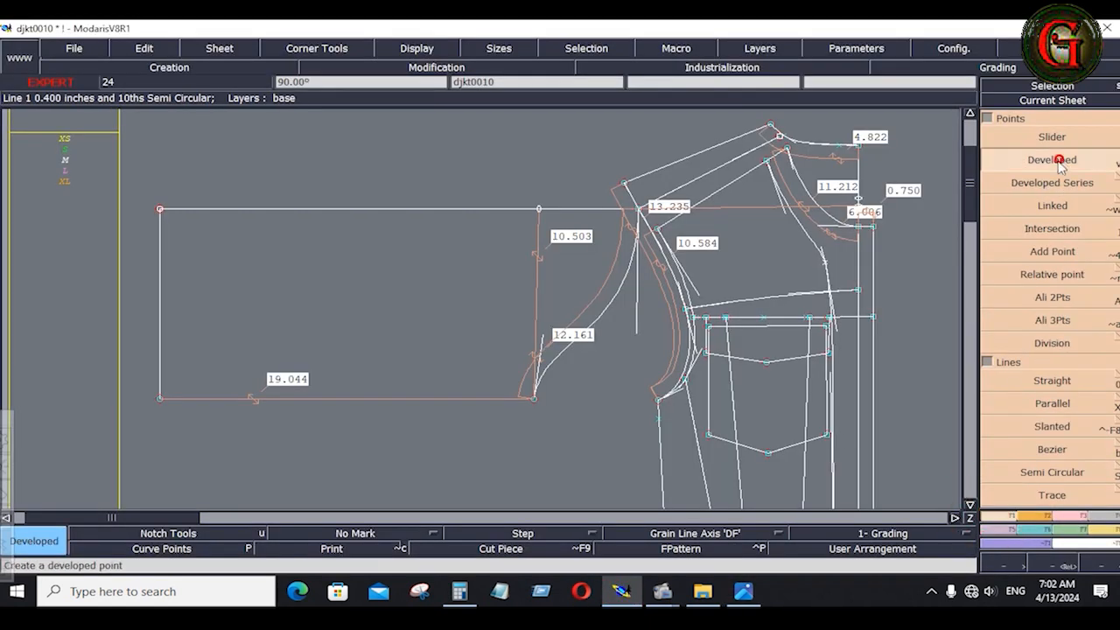
{"action": "left_click", "coordinate": [190, 210]}
{"action": "key", "text": "space"}
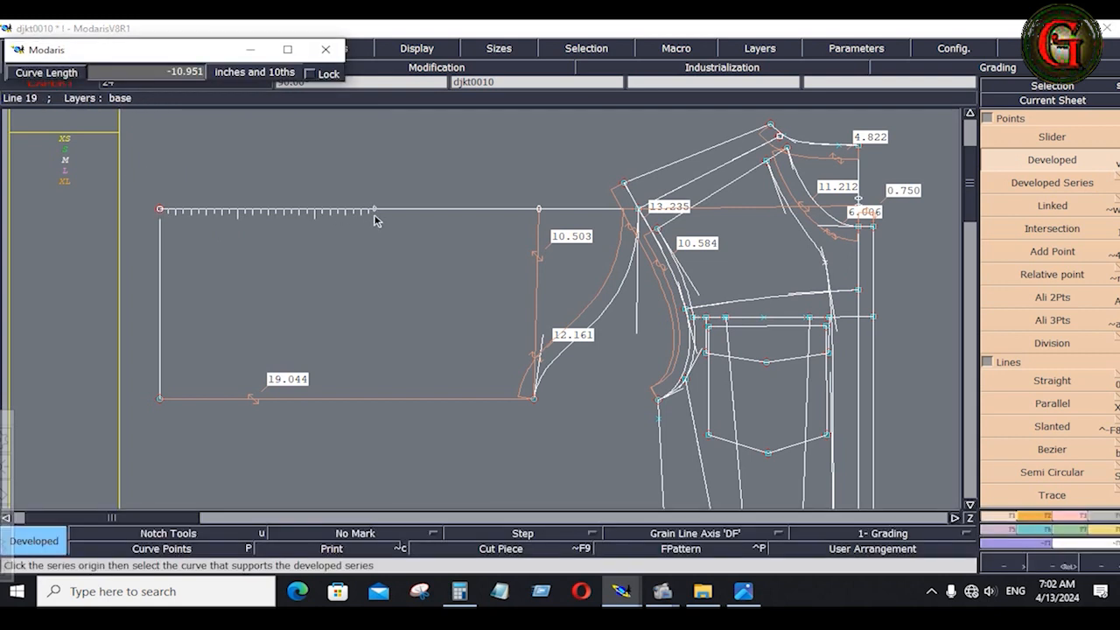
{"action": "key", "text": "Down"}
{"action": "type", "text": "-9"}
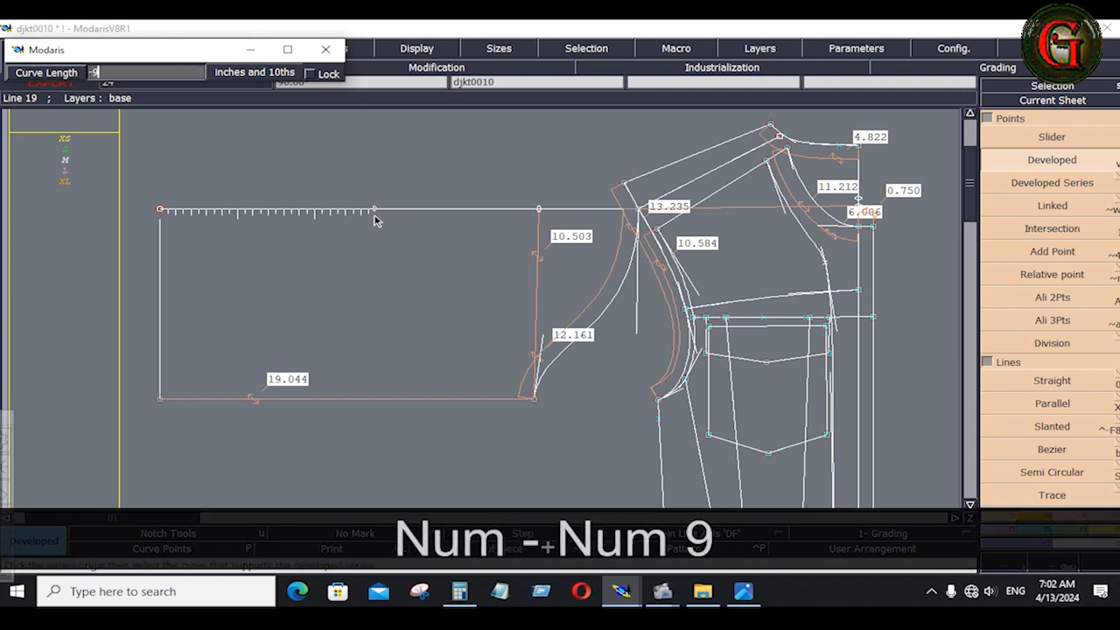
{"action": "key", "text": "Return"}
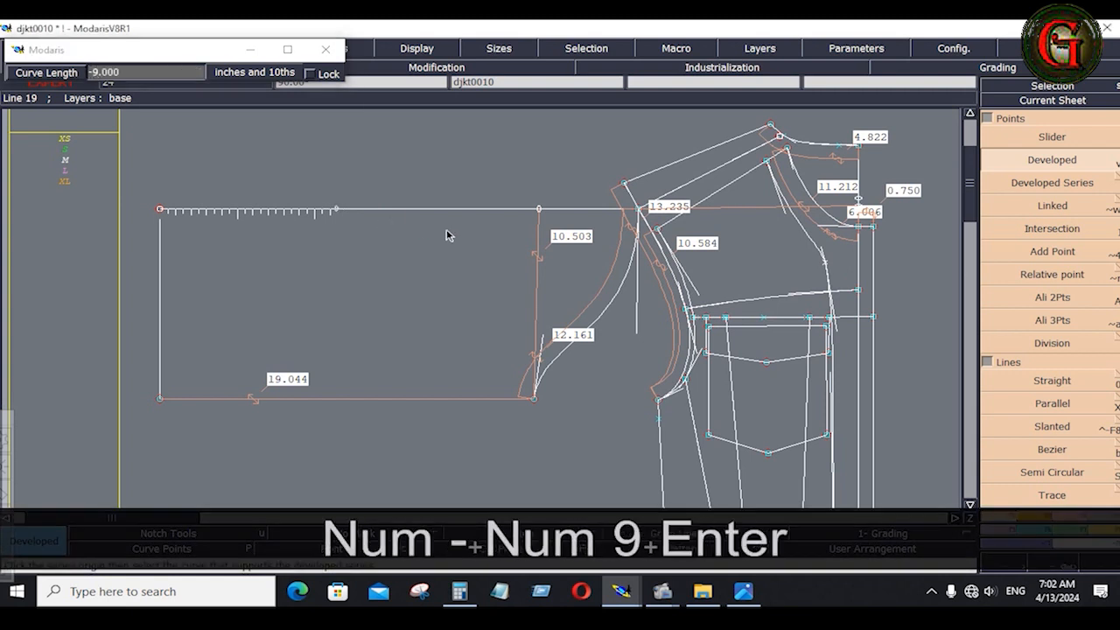
- Check the elbow width in the spec sheet image, return to Modaris, and mark 7.5 inches down a vertical elbow line from the 9-inch point
{"action": "left_click", "coordinate": [742, 591]}
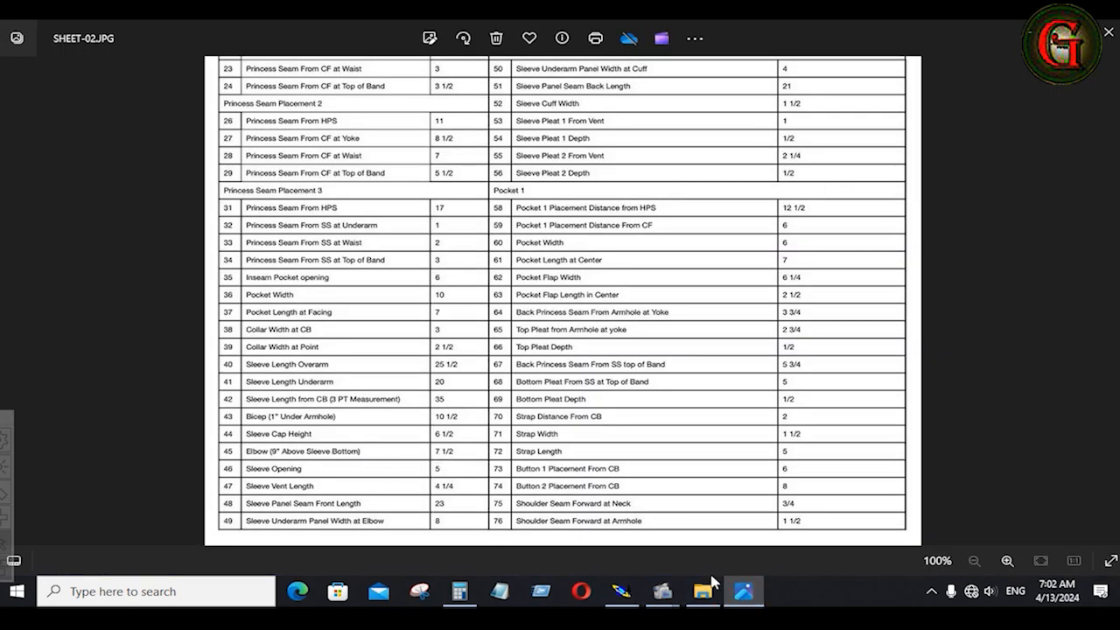
{"action": "left_click", "coordinate": [621, 592]}
{"action": "key", "text": "ctrl"}
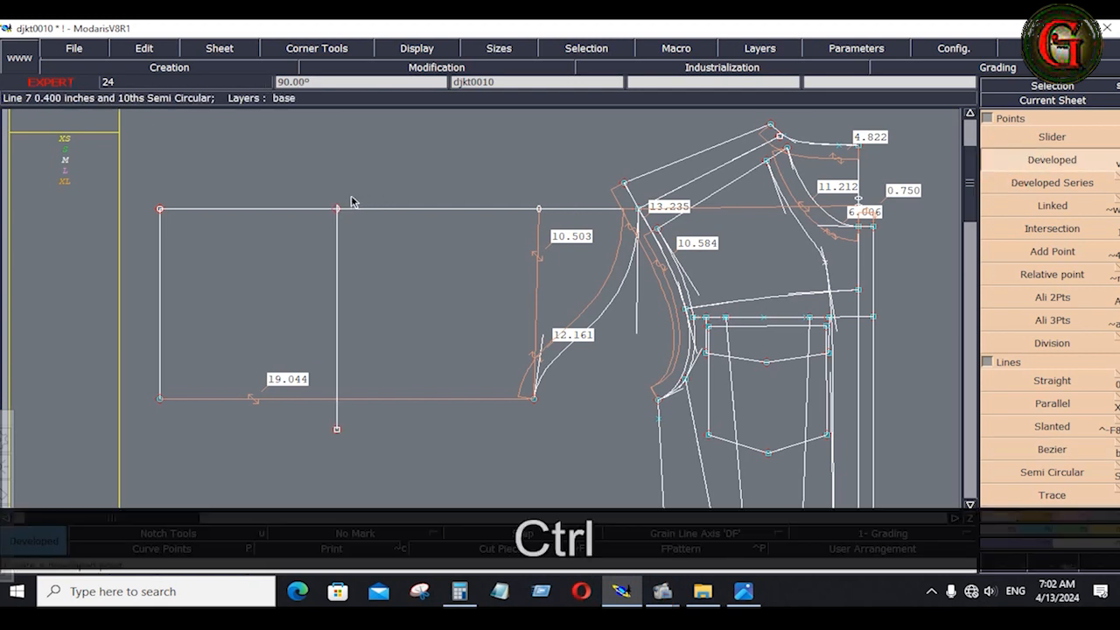
{"action": "left_click", "coordinate": [337, 210]}
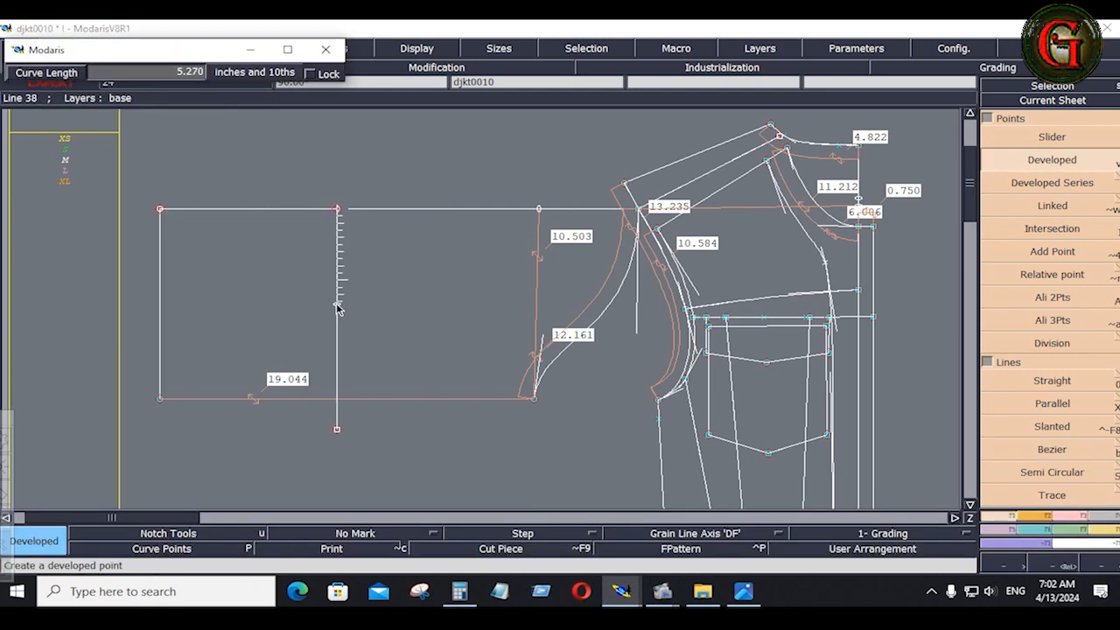
{"action": "key", "text": "Down"}
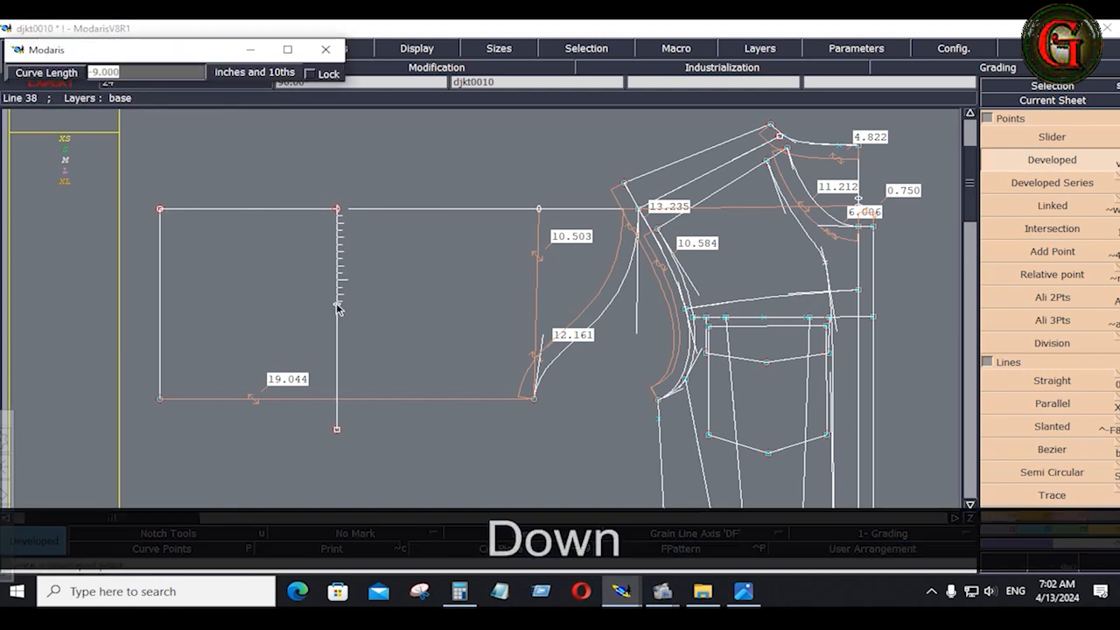
{"action": "type", "text": "7.5"}
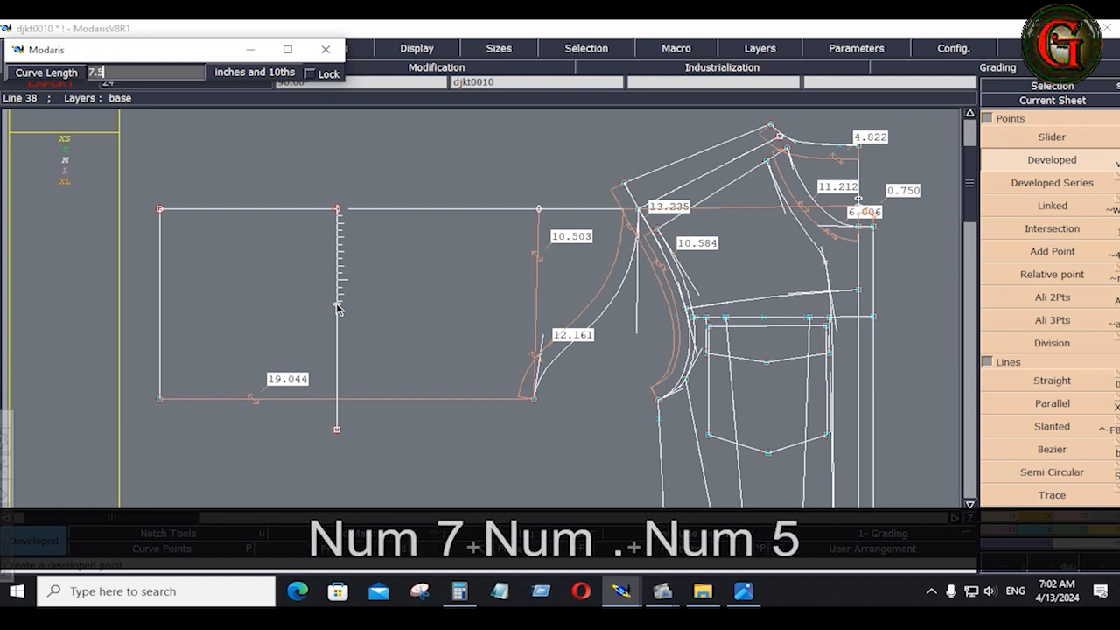
{"action": "key", "text": "Return"}
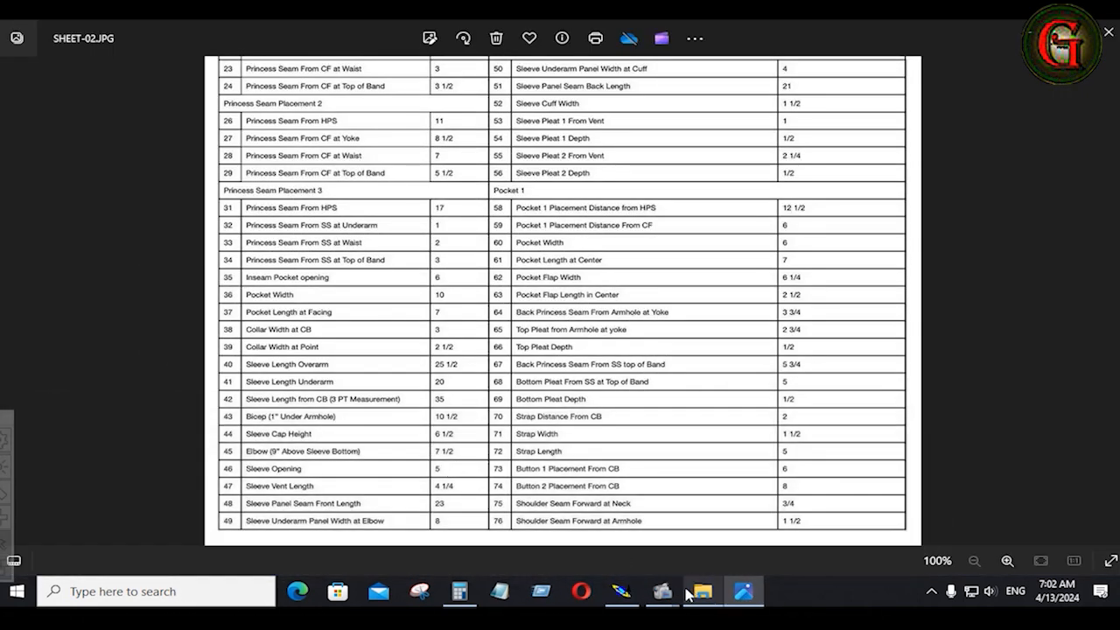
- Return to Modaris, mark the 5-inch sleeve opening on the end line, and join underarm point, elbow mark and opening with a Bezier curve
{"action": "mouse_move", "coordinate": [682, 598]}
{"action": "left_click", "coordinate": [621, 591]}
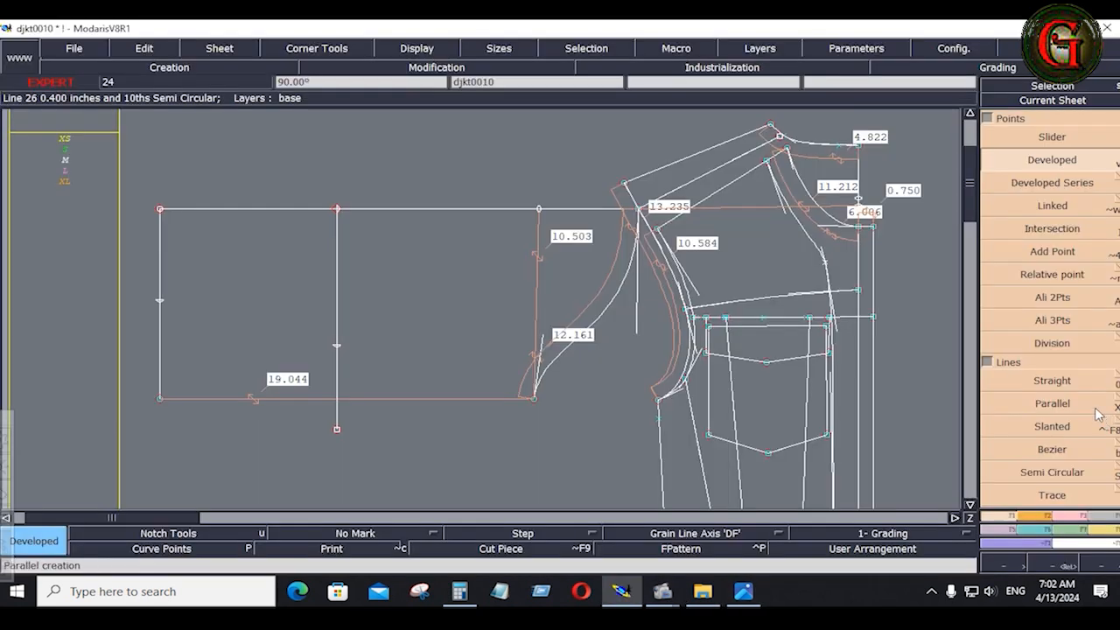
{"action": "left_click", "coordinate": [1061, 448]}
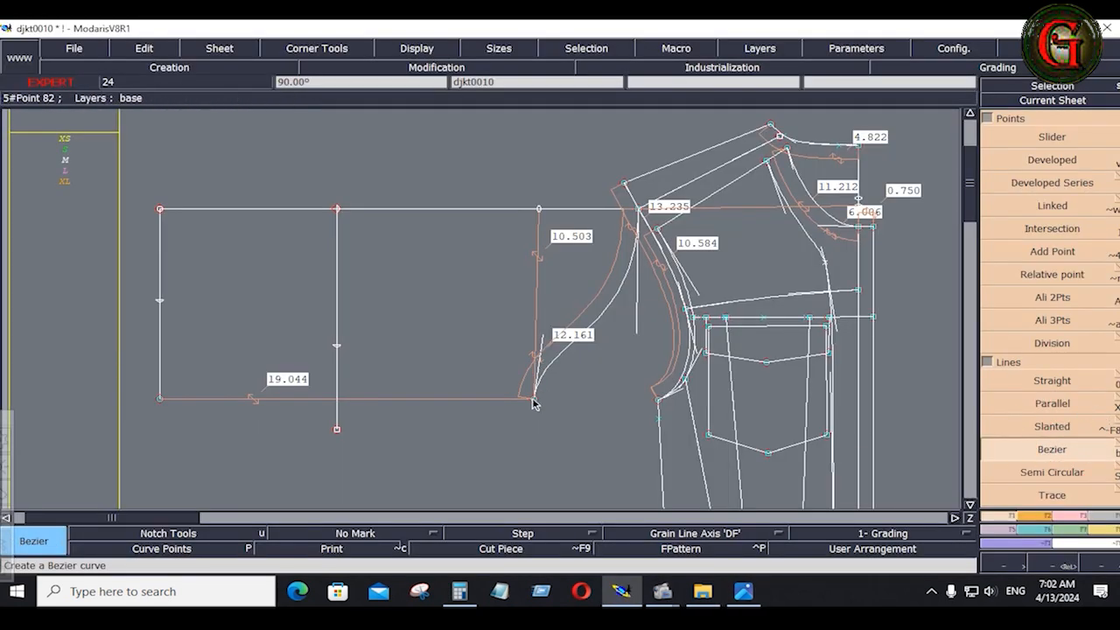
{"action": "left_click", "coordinate": [532, 398]}
{"action": "key", "text": "shift"}
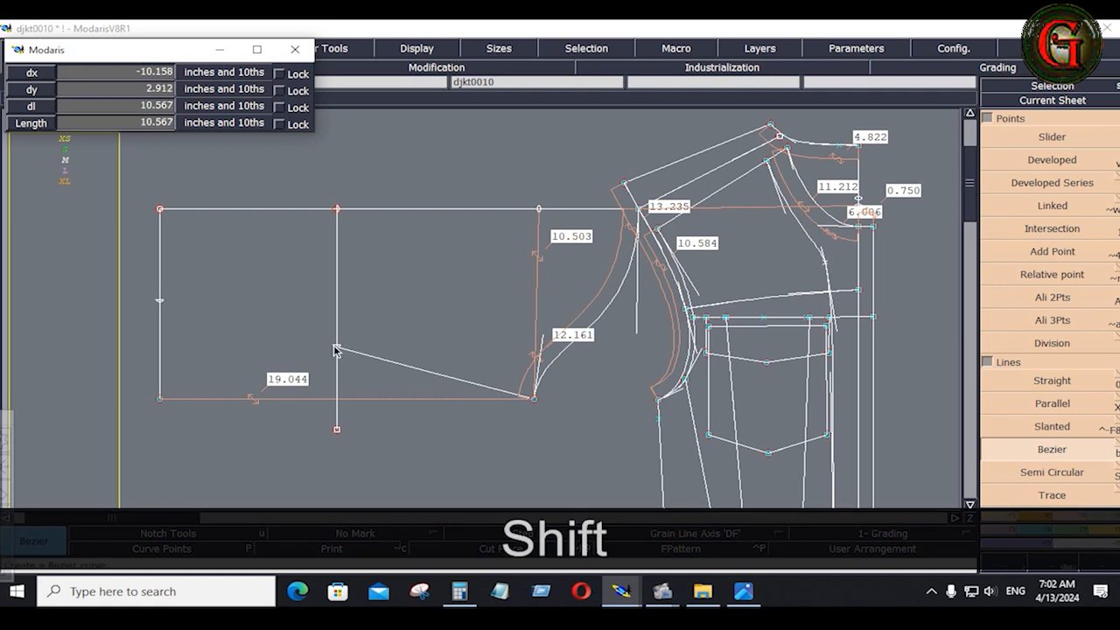
{"action": "left_click", "coordinate": [161, 302]}
- Try to move the elbow point along its vertical line by 0.125 inches with Reshape
{"action": "key", "text": "F3"}
{"action": "left_click", "coordinate": [1052, 335]}
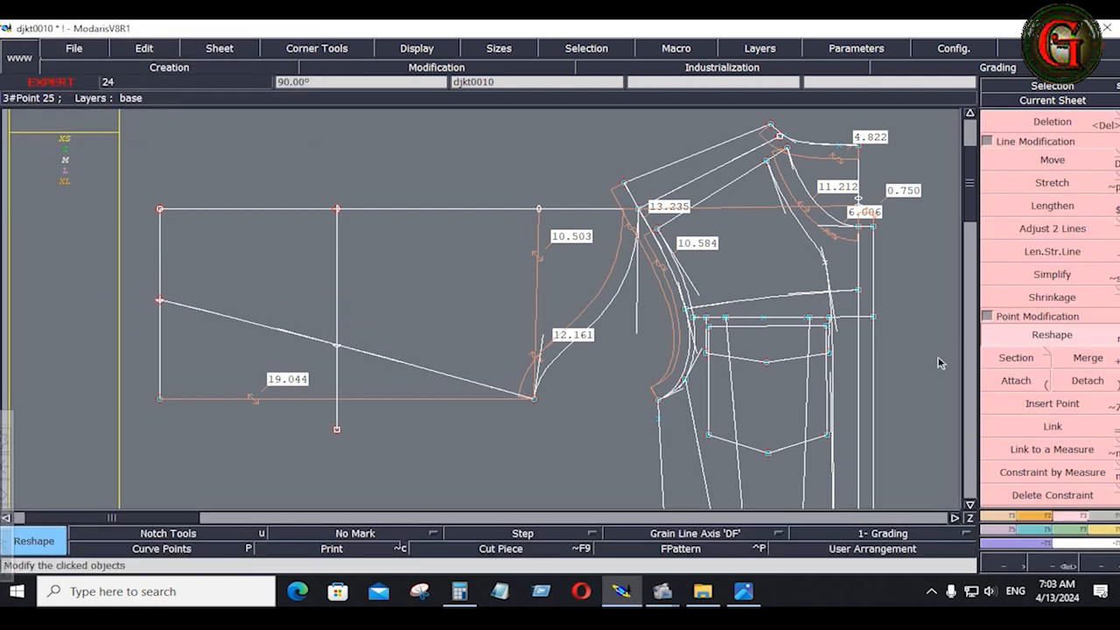
{"action": "left_click", "coordinate": [344, 349]}
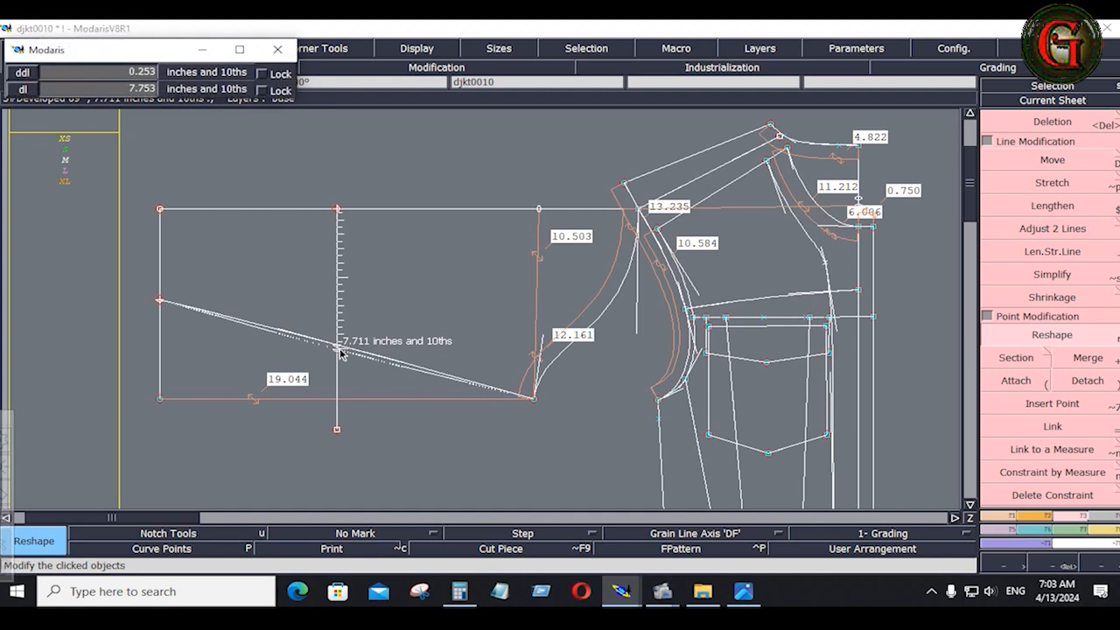
{"action": "key", "text": "Down"}
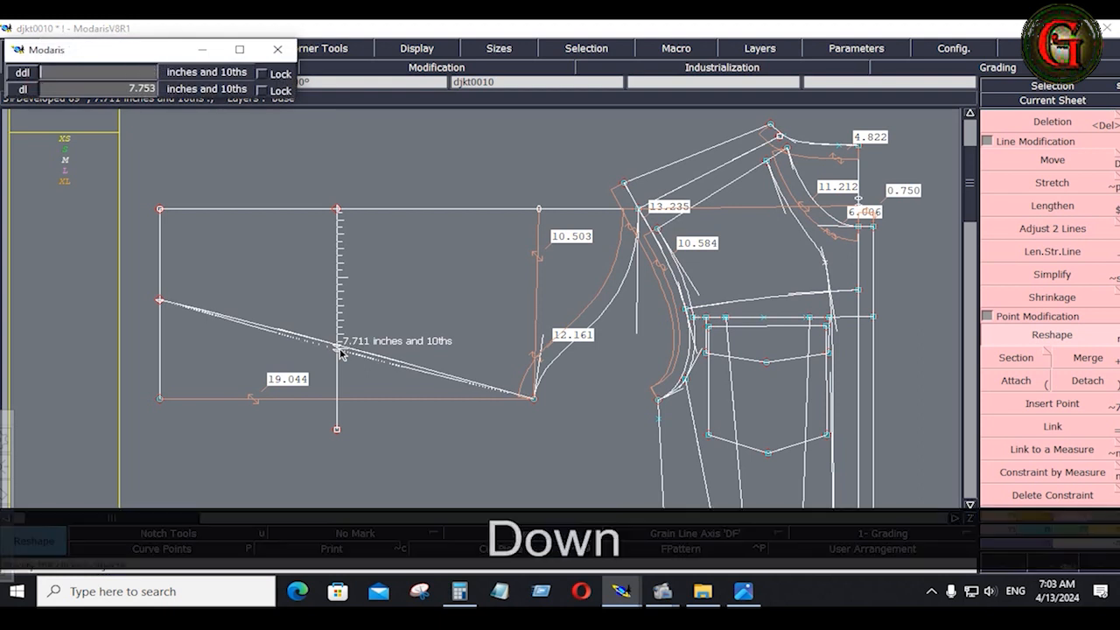
{"action": "key", "text": "KP_0"}
{"action": "key", "text": "KP_Subtract"}
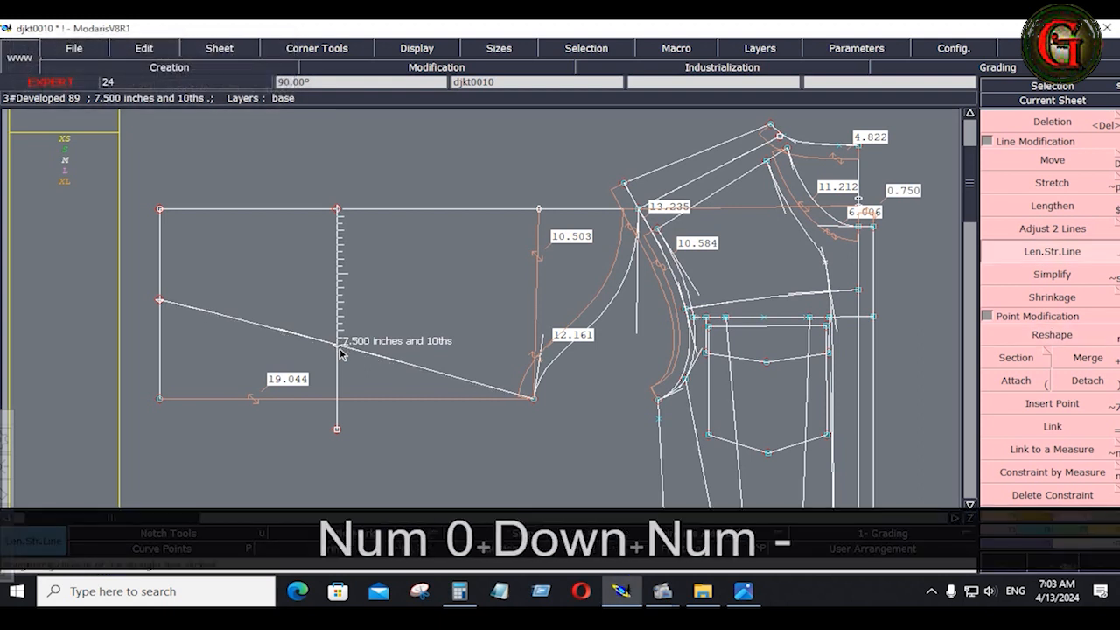
{"action": "key", "text": "KP_Decimal"}
{"action": "key", "text": "KP_1"}
{"action": "key", "text": "KP_2"}
{"action": "key", "text": "KP_5"}
{"action": "key", "text": "Down"}
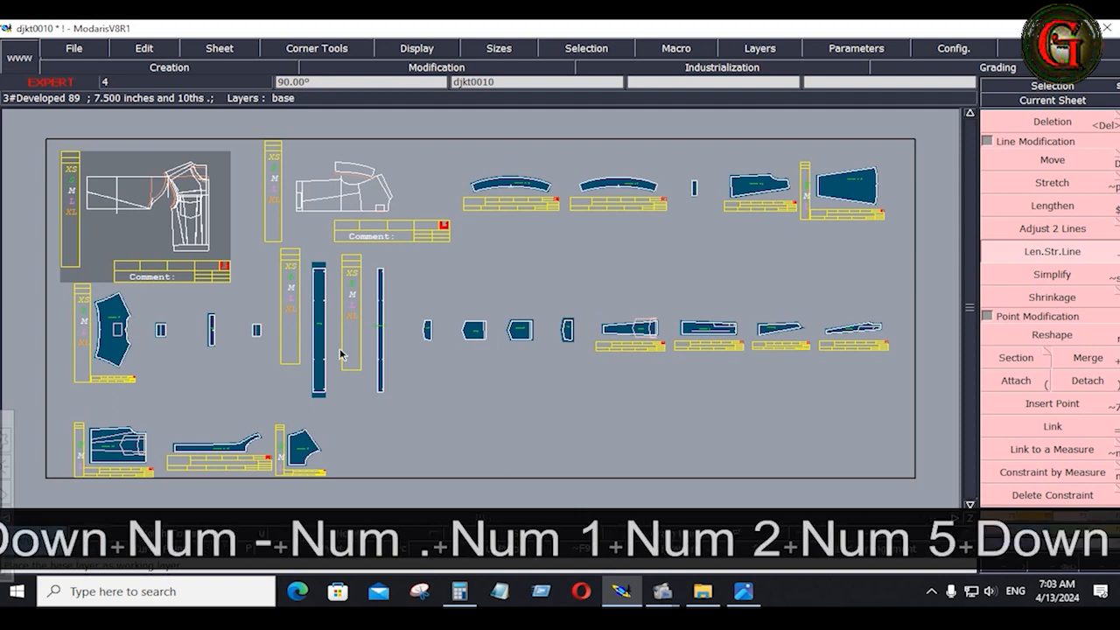
{"action": "left_click", "coordinate": [342, 354]}
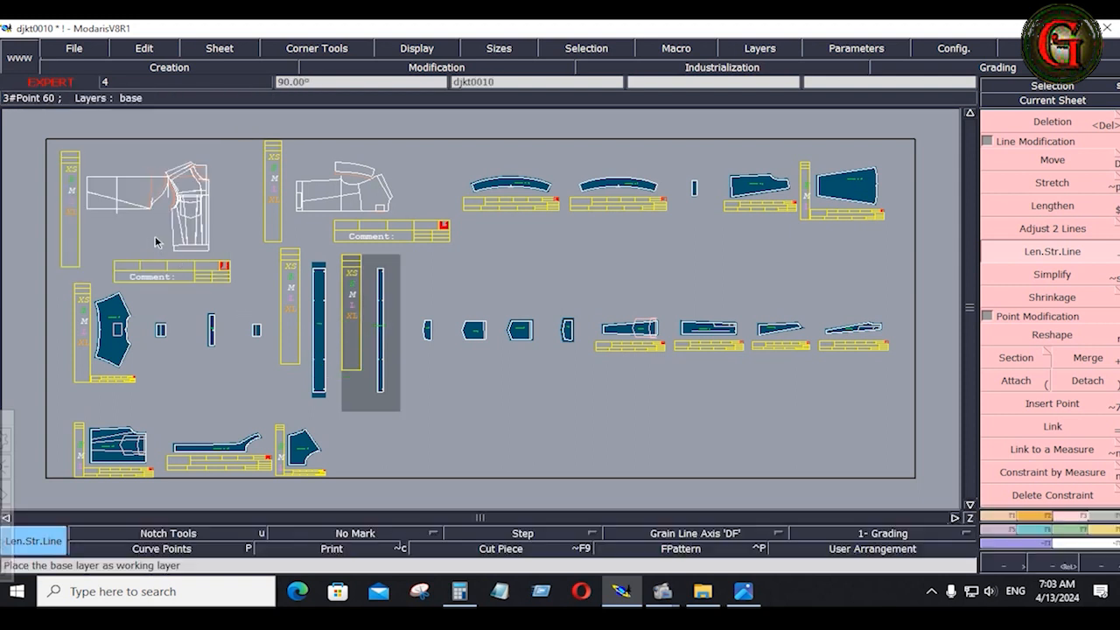
- Shift the elbow point 0.125 inches down its vertical line with Reshape, using a ddl value of .125
{"action": "key", "text": "Home"}
{"action": "left_click", "coordinate": [587, 362]}
{"action": "type", "text": ".125"}
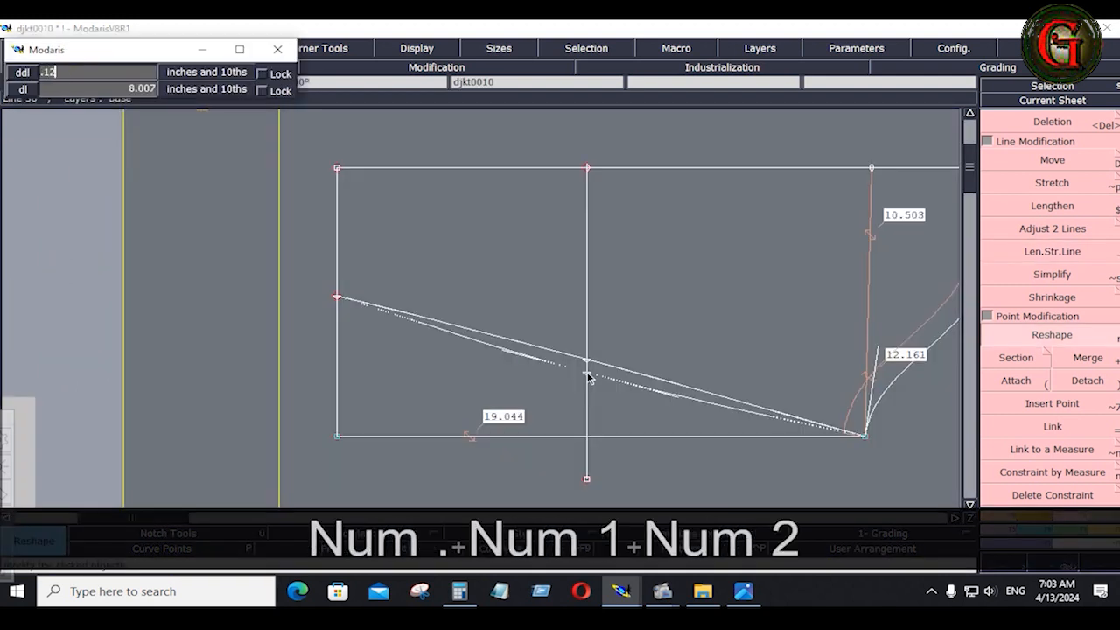
{"action": "key", "text": "Down"}
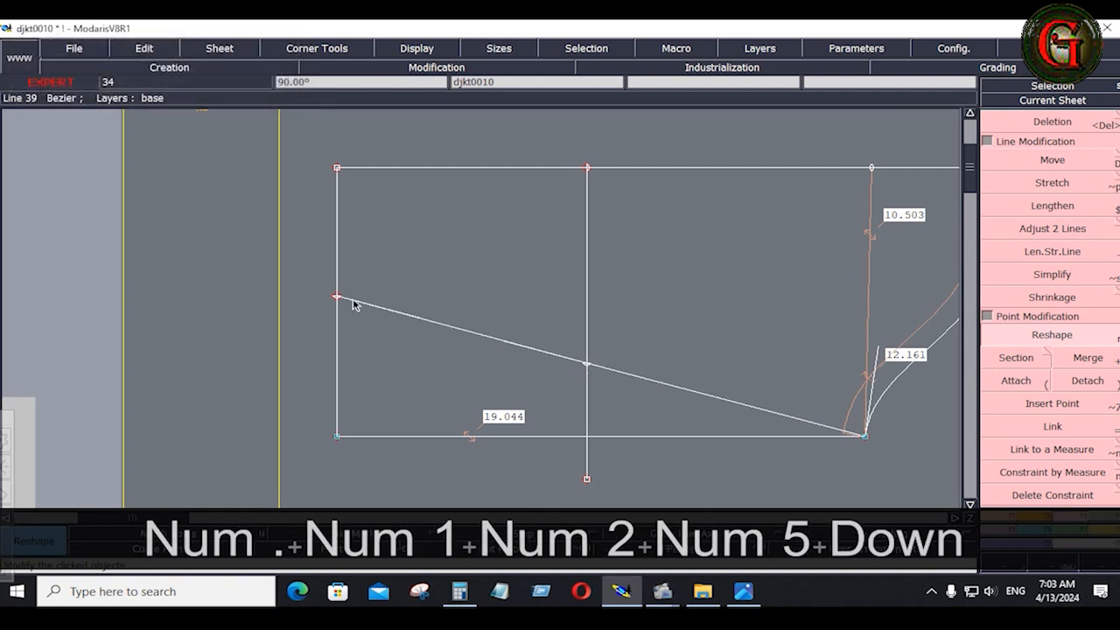
- Shift the sleeve opening point down the end line with a ddl of .375, then insert the elbow and opening points into their lines
{"action": "left_click", "coordinate": [341, 297]}
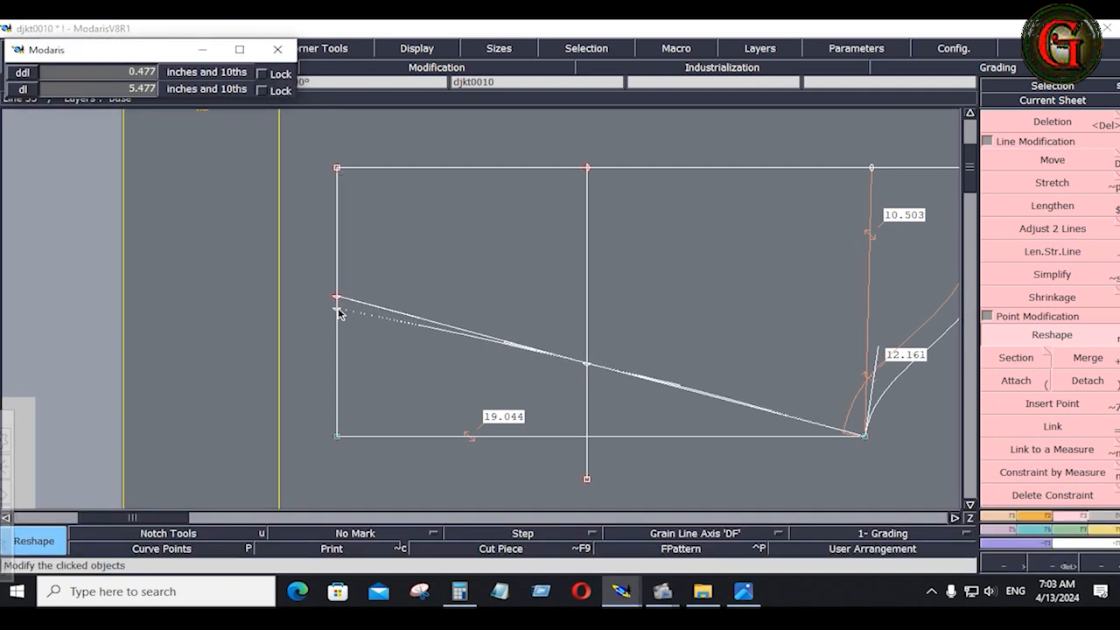
{"action": "key", "text": "Down"}
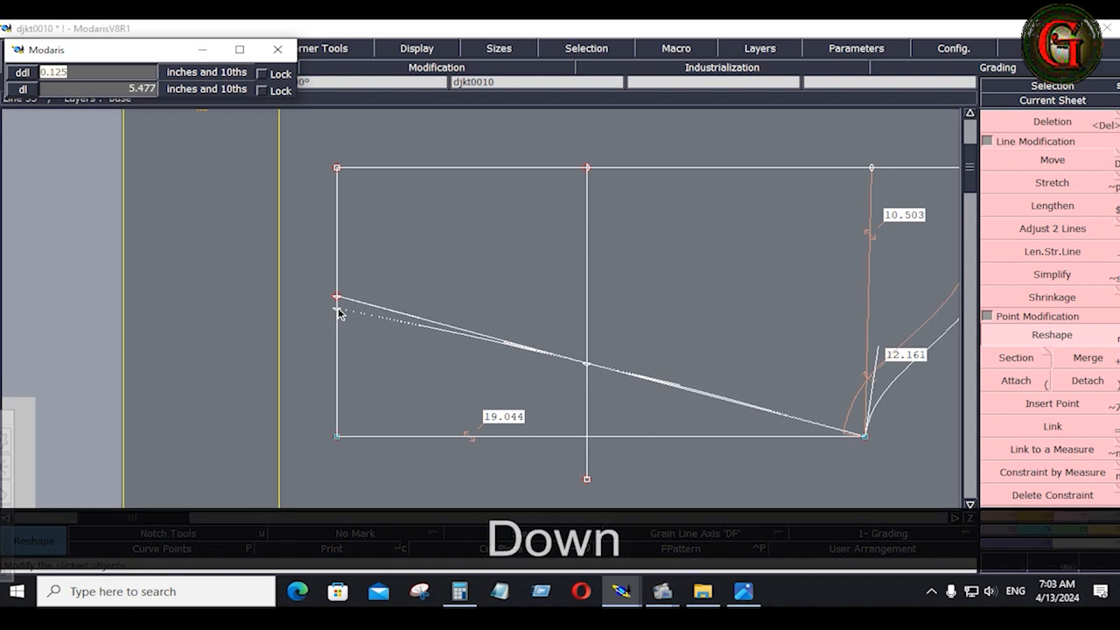
{"action": "type", "text": ".375"}
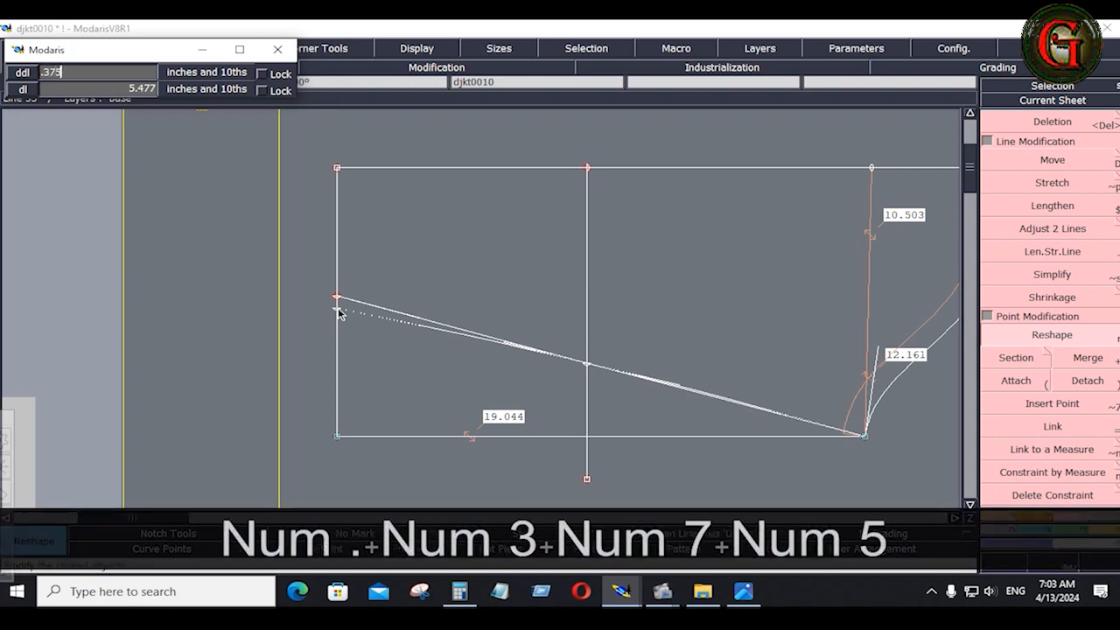
{"action": "key", "text": "Return"}
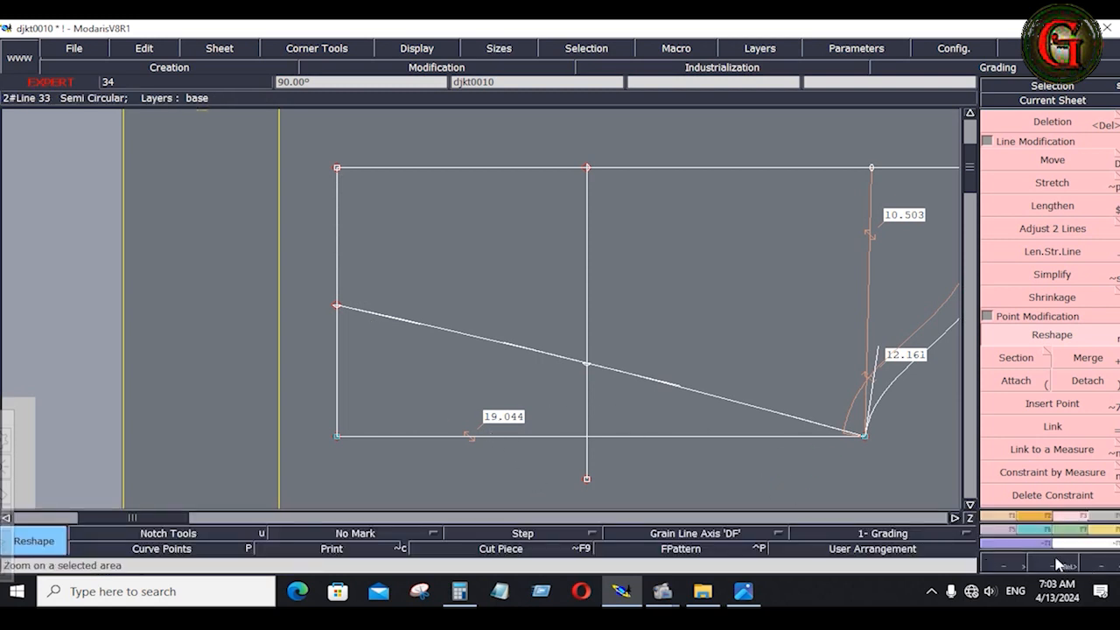
{"action": "left_click", "coordinate": [1054, 404]}
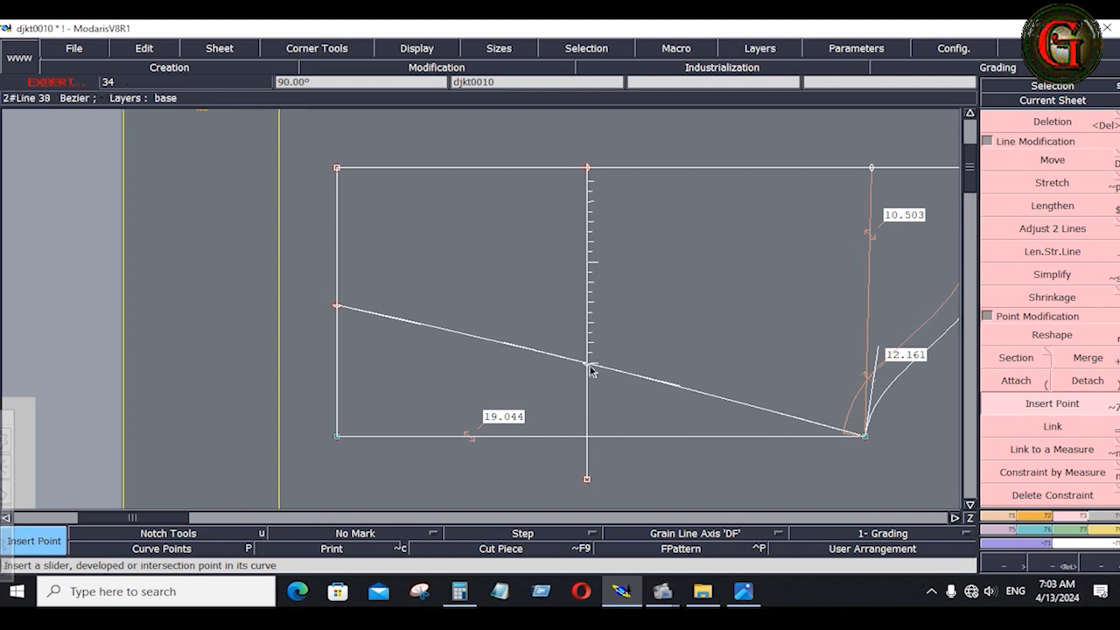
{"action": "left_click", "coordinate": [338, 306]}
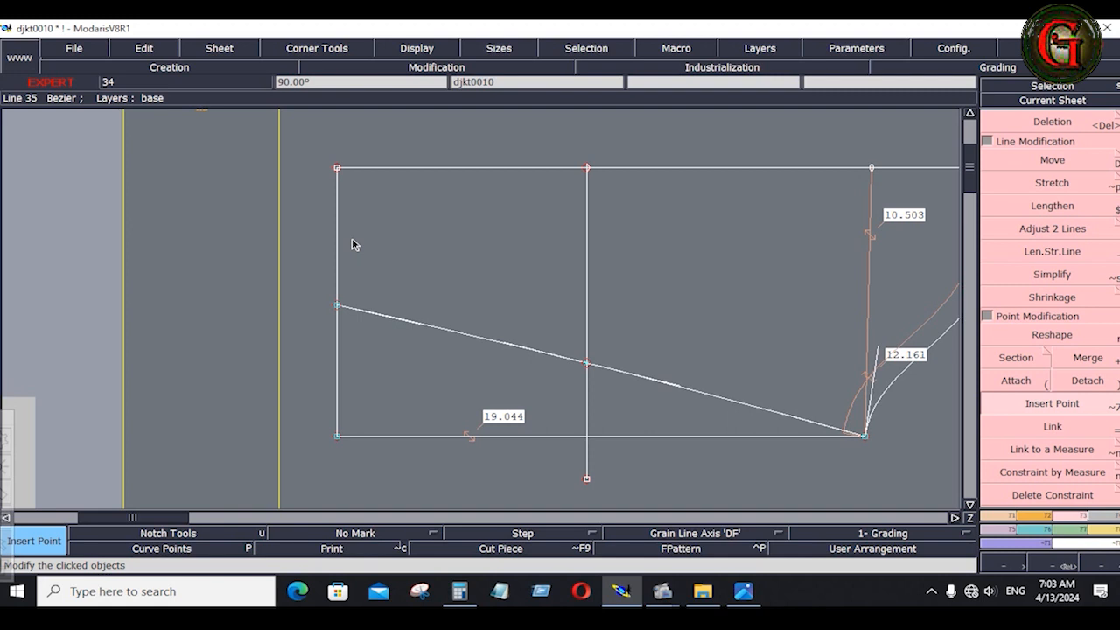
- Reshape the inserted sleeve opening point vertically along the end line, with dx 0 and dy .125
{"action": "left_click", "coordinate": [1056, 338]}
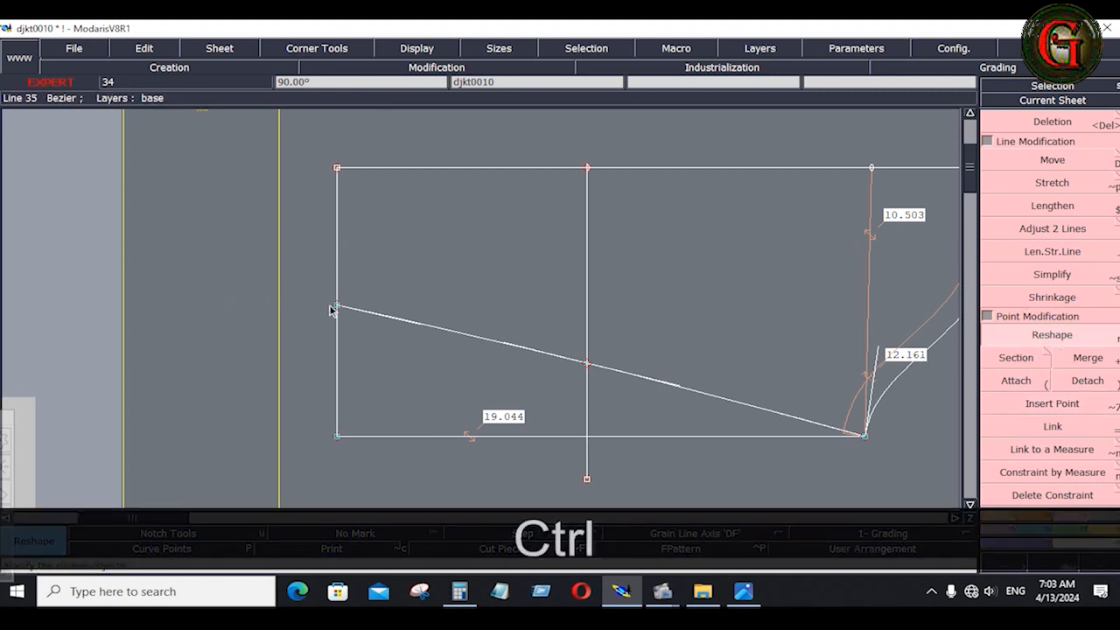
{"action": "left_click_drag", "start_coordinate": [337, 307], "coordinate": [337, 303]}
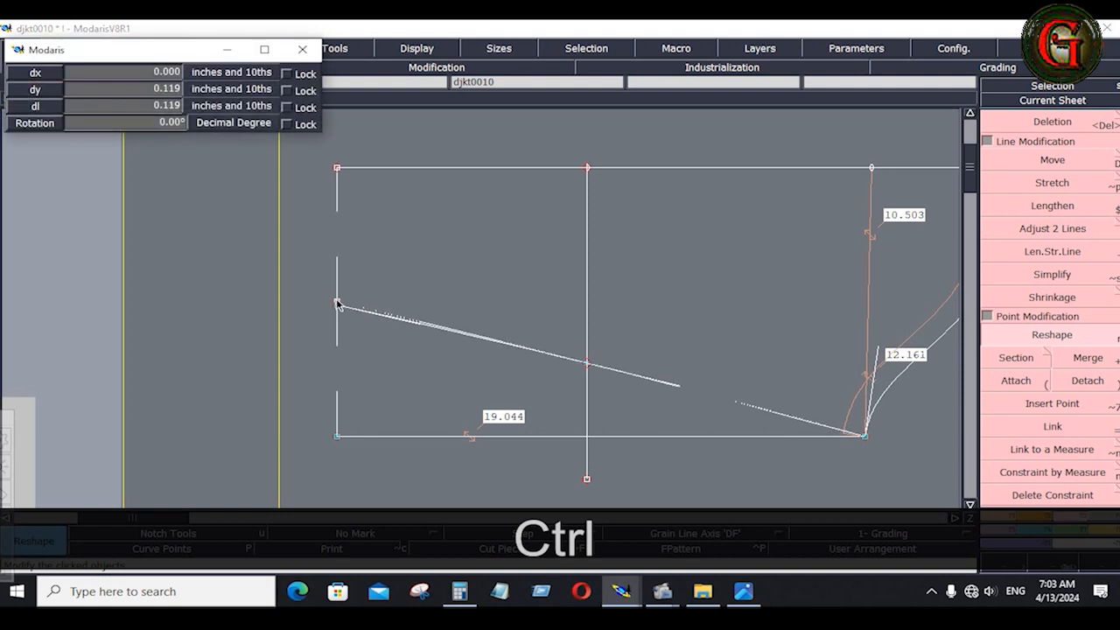
{"action": "key", "text": "Down"}
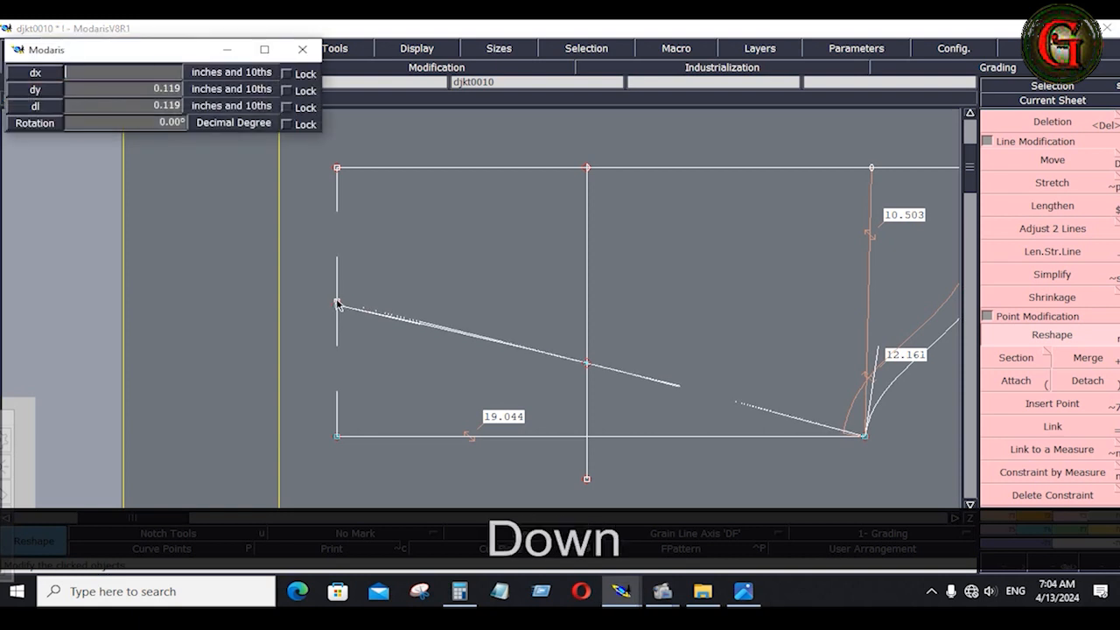
{"action": "type", "text": "0"}
{"action": "key", "text": "Down"}
{"action": "type", "text": ".125"}
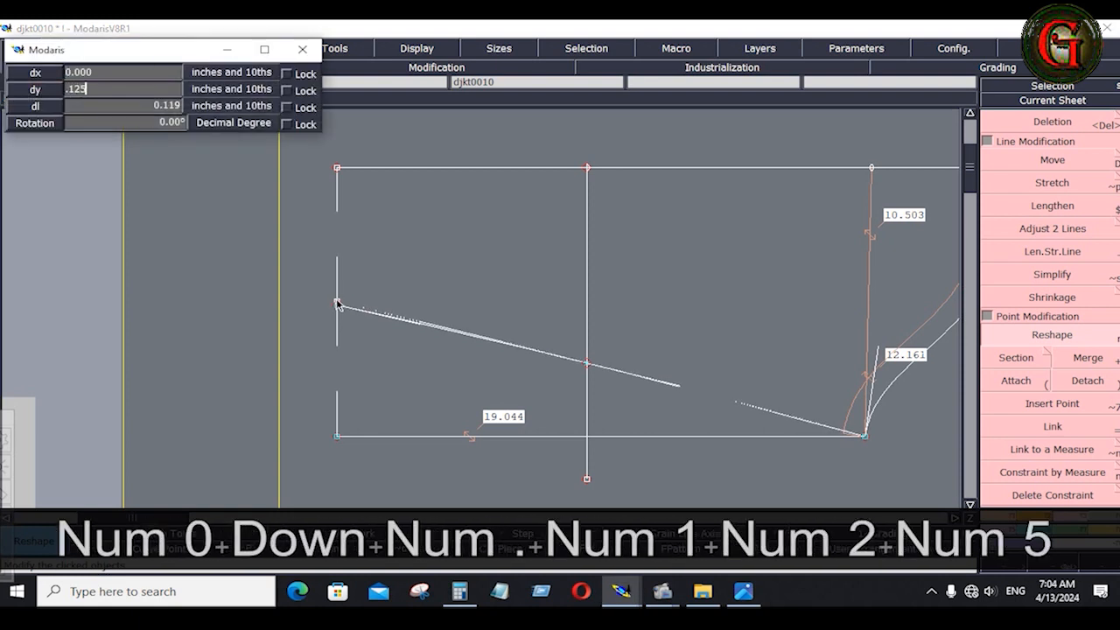
{"action": "key", "text": "Return"}
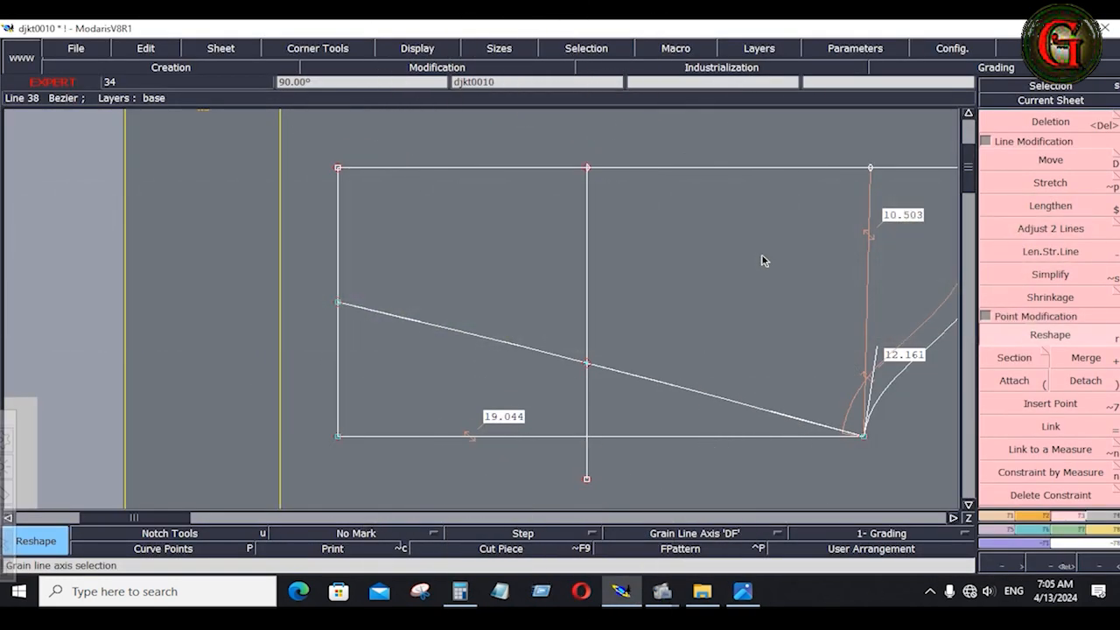
- View the sleeve together with the front body, check the sleeve measurements in the spec sheet image, and go to the previous image
{"action": "key", "text": "j"}
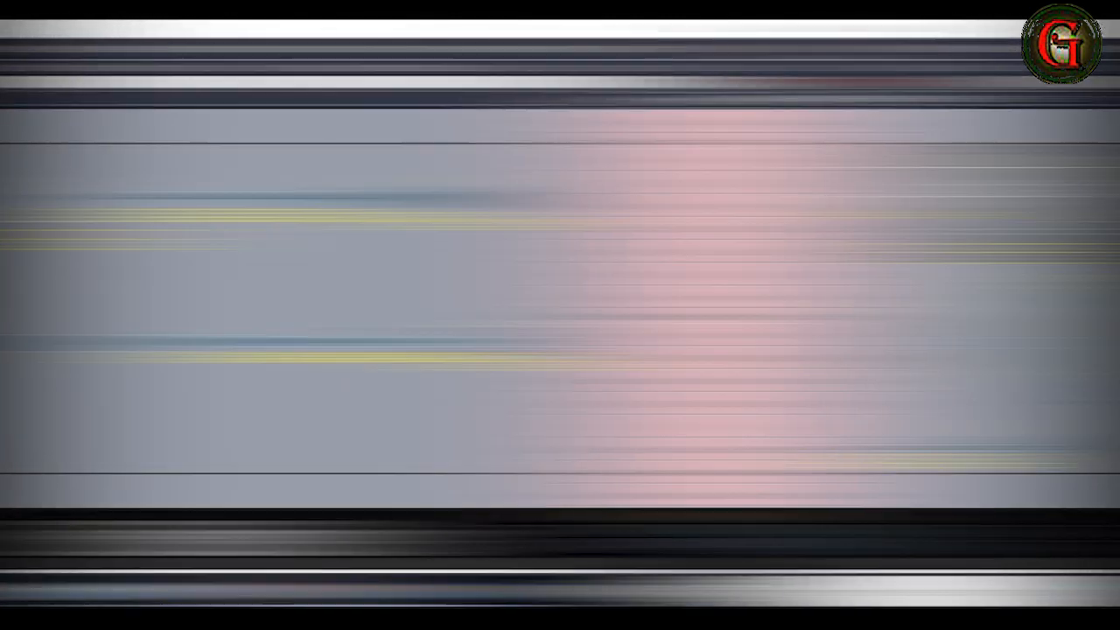
{"action": "key", "text": "Return"}
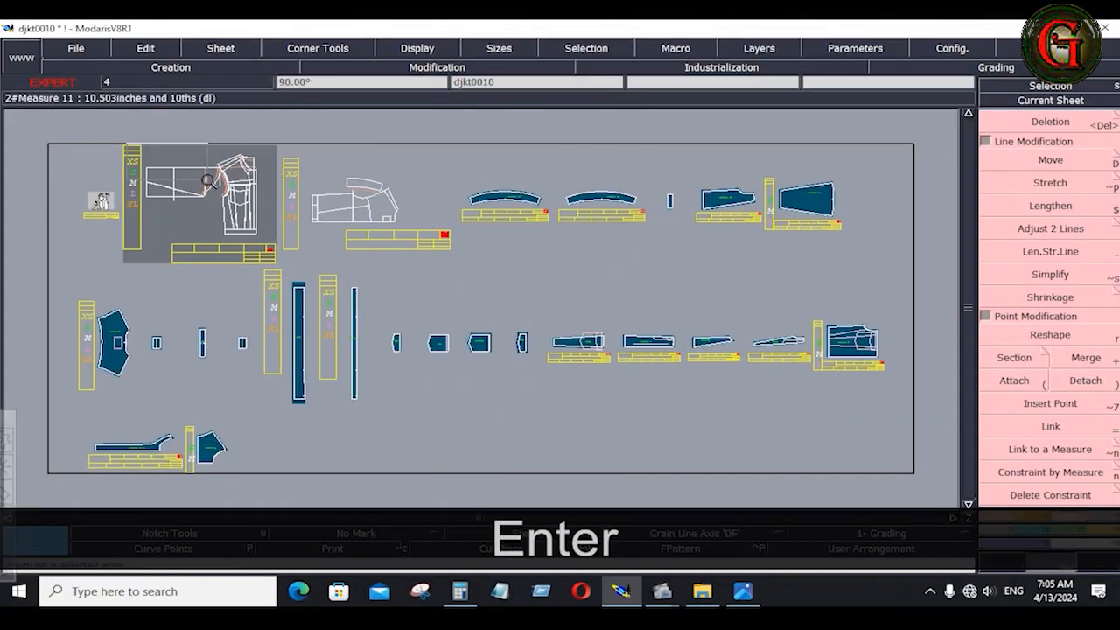
{"action": "left_click", "coordinate": [277, 246]}
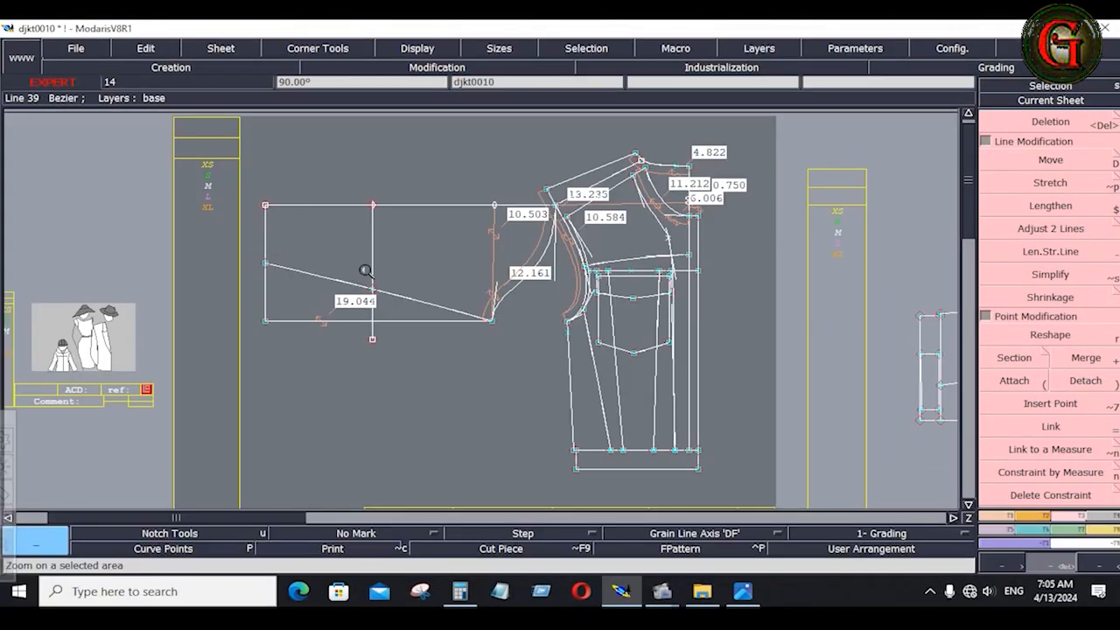
{"action": "left_click", "coordinate": [742, 591]}
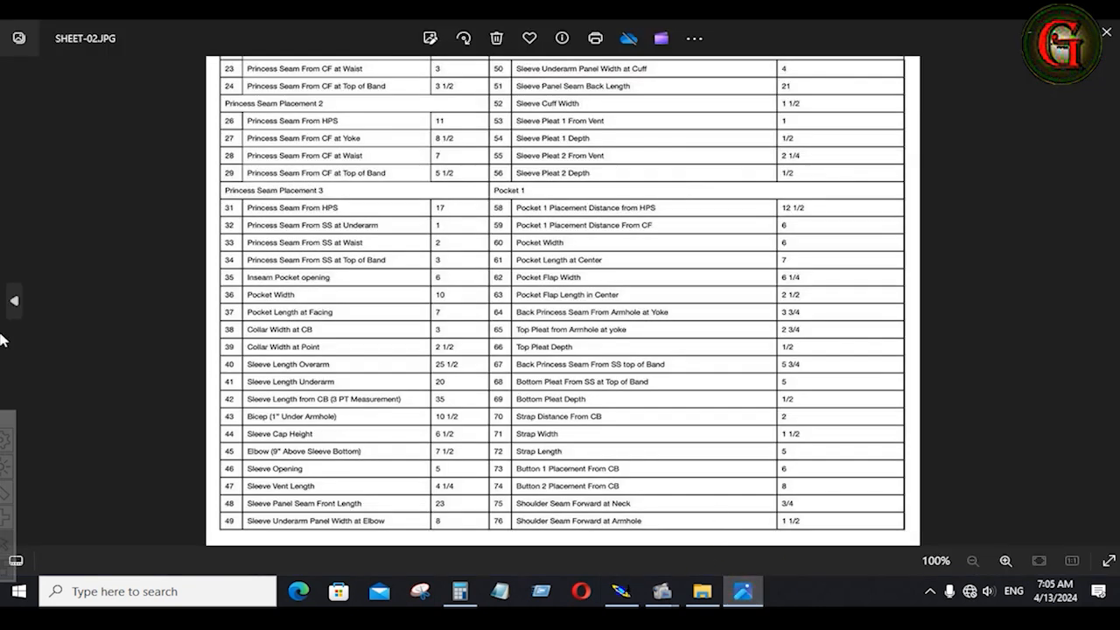
{"action": "left_click", "coordinate": [18, 303]}
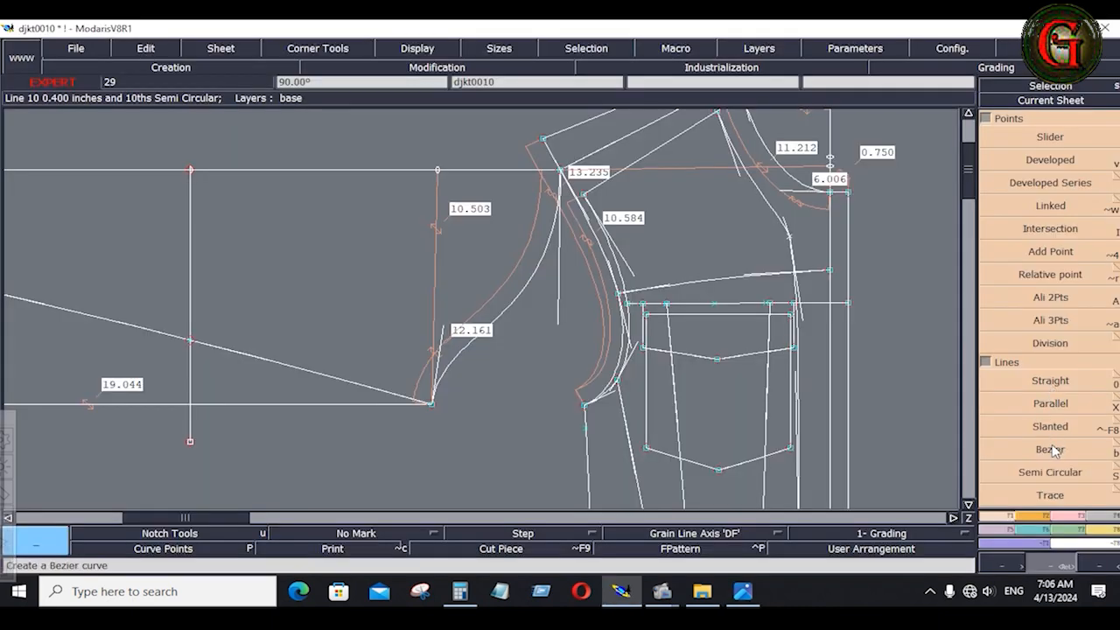
- Draw a second sleeve cap line with the Bezier tool from the cap's top point to the underarm point
{"action": "left_click", "coordinate": [1049, 449]}
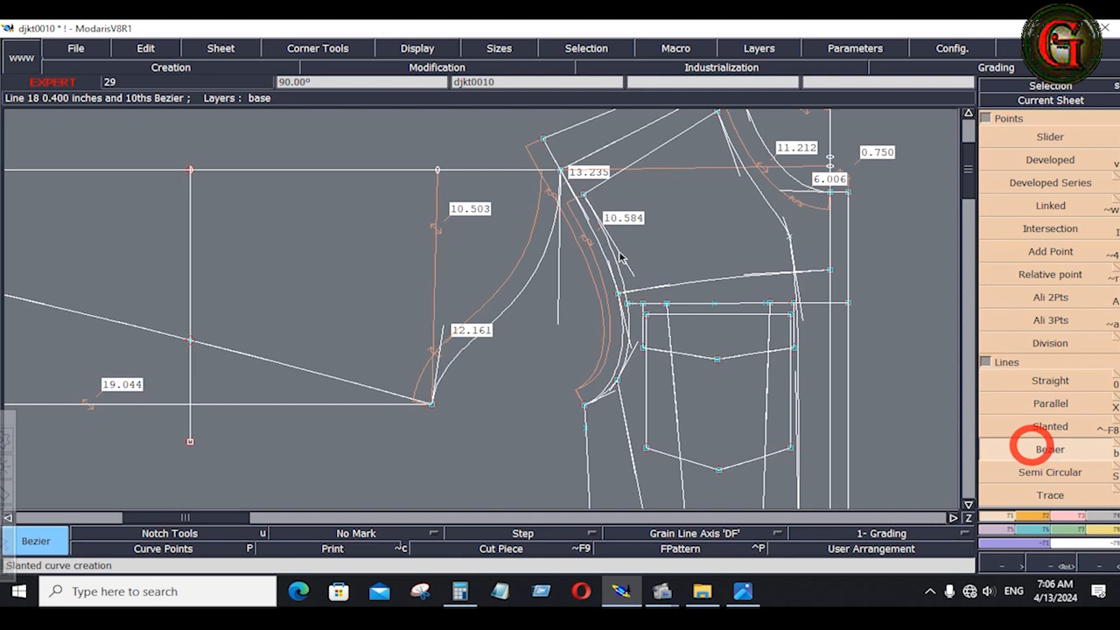
{"action": "left_click", "coordinate": [560, 170]}
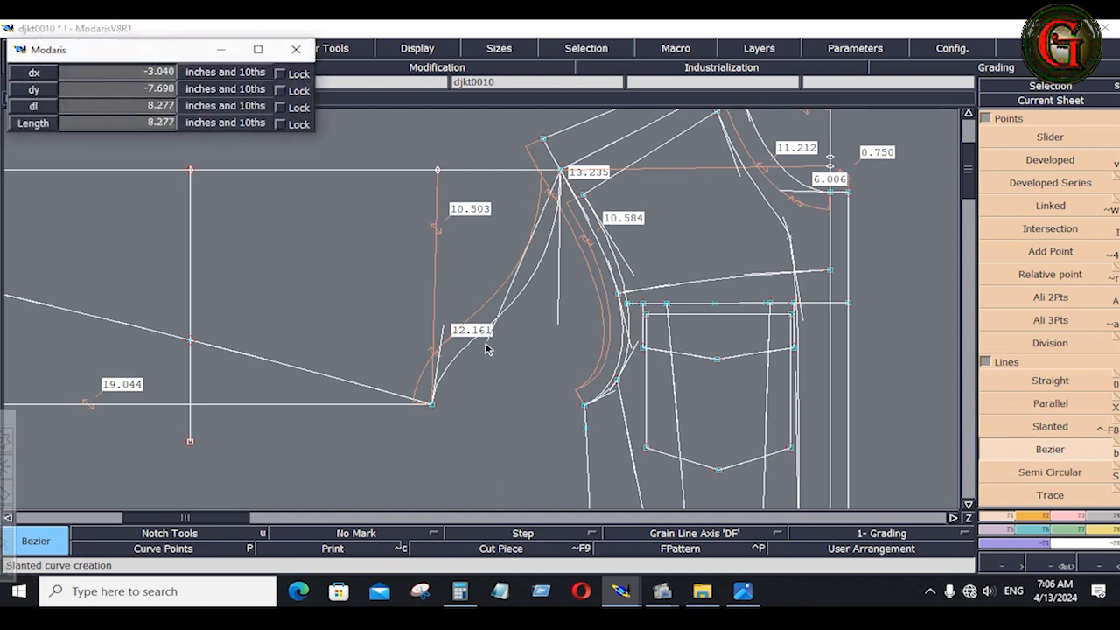
{"action": "left_click", "coordinate": [431, 402]}
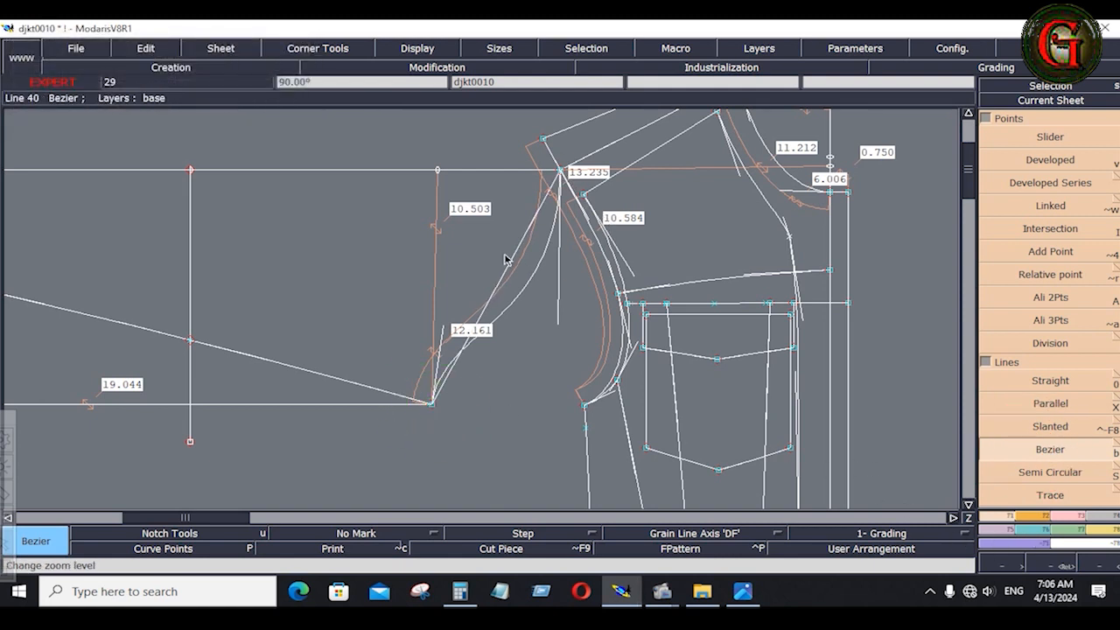
- Reshape the new cap line into an S-shaped curve running just inside the existing sleeve cap curve
{"action": "key", "text": "Return"}
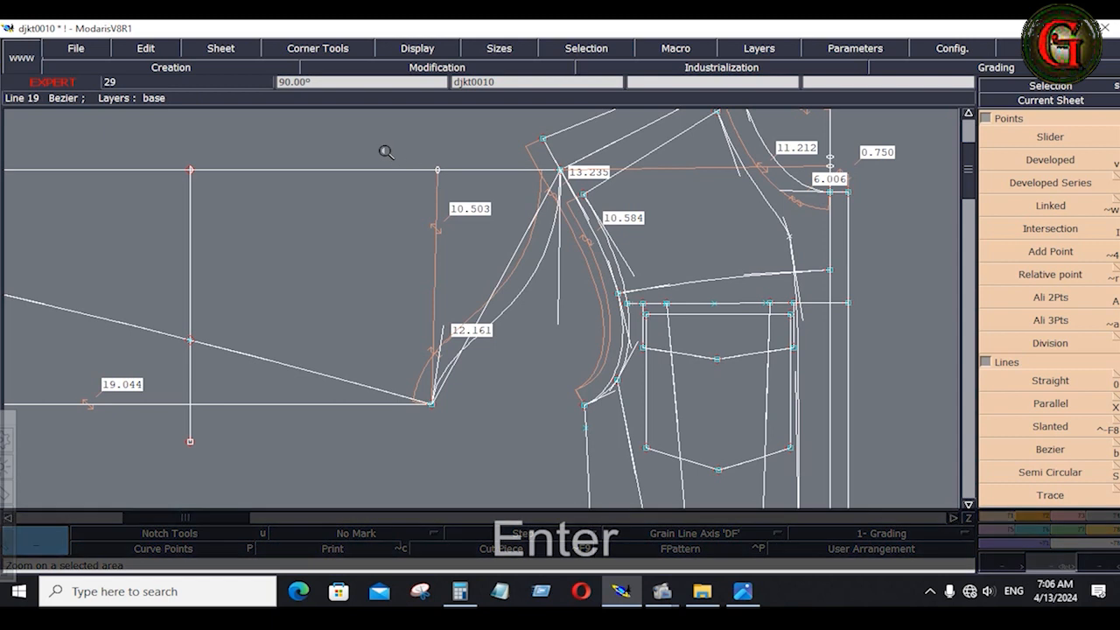
{"action": "left_click", "coordinate": [608, 438]}
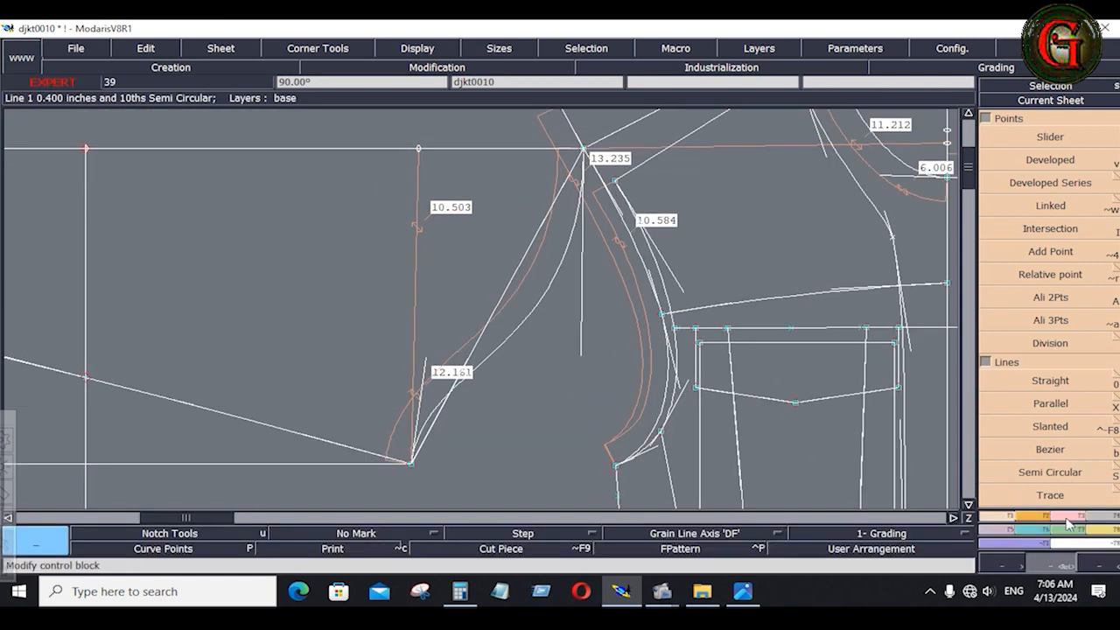
{"action": "left_click", "coordinate": [1068, 518]}
{"action": "left_click", "coordinate": [1049, 334]}
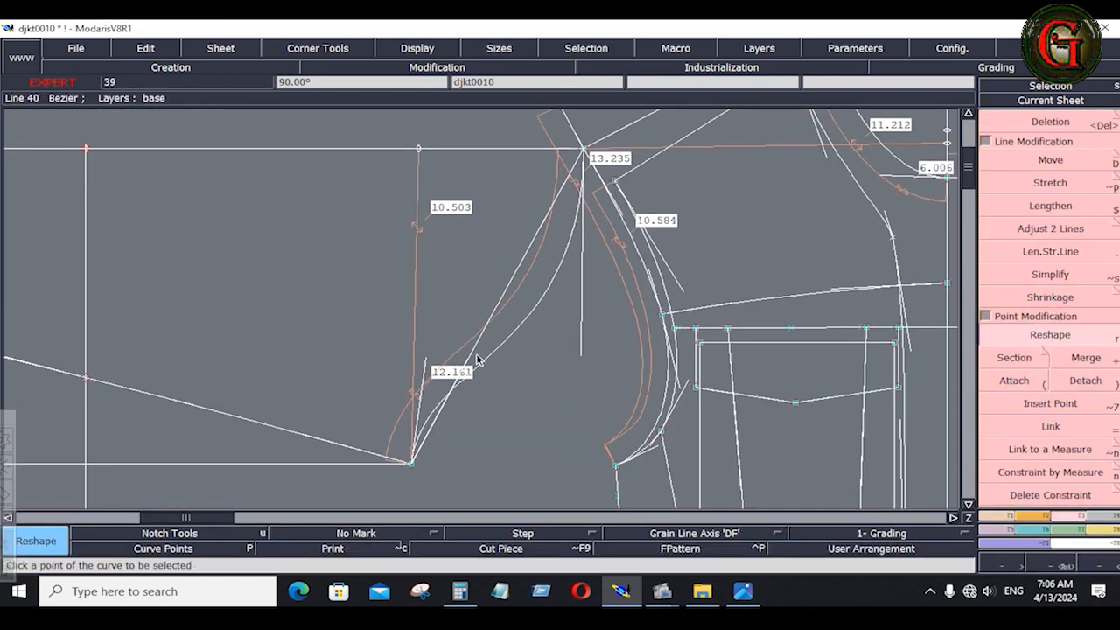
{"action": "left_click_drag", "start_coordinate": [466, 361], "coordinate": [423, 354]}
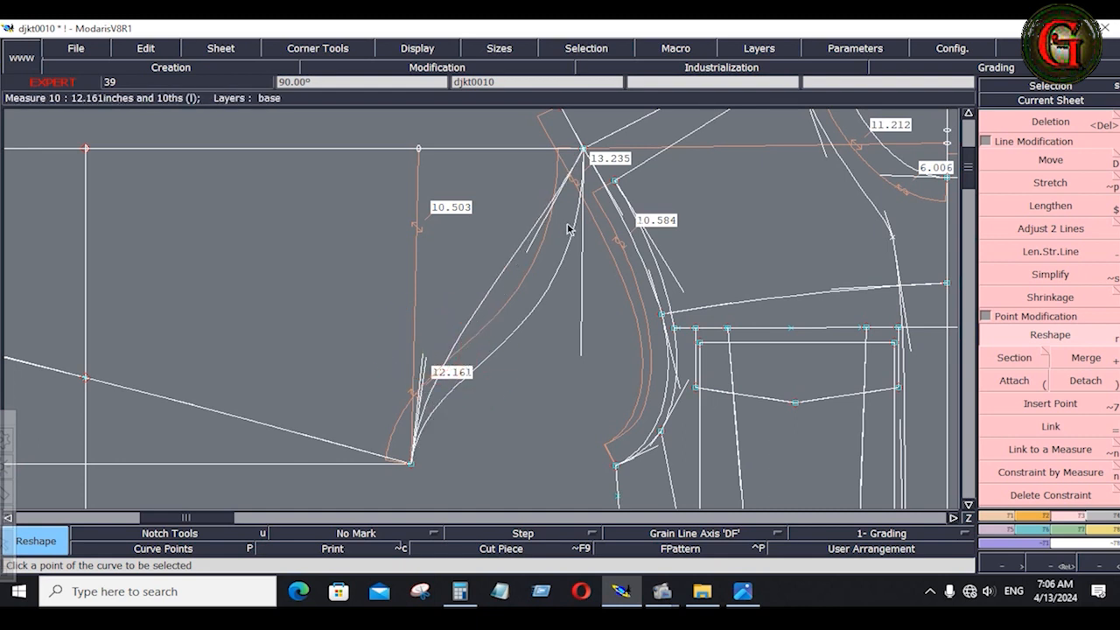
- Measure the gap between the two sleeve cap curves near their middle with Length Measure
{"action": "left_click", "coordinate": [1106, 530]}
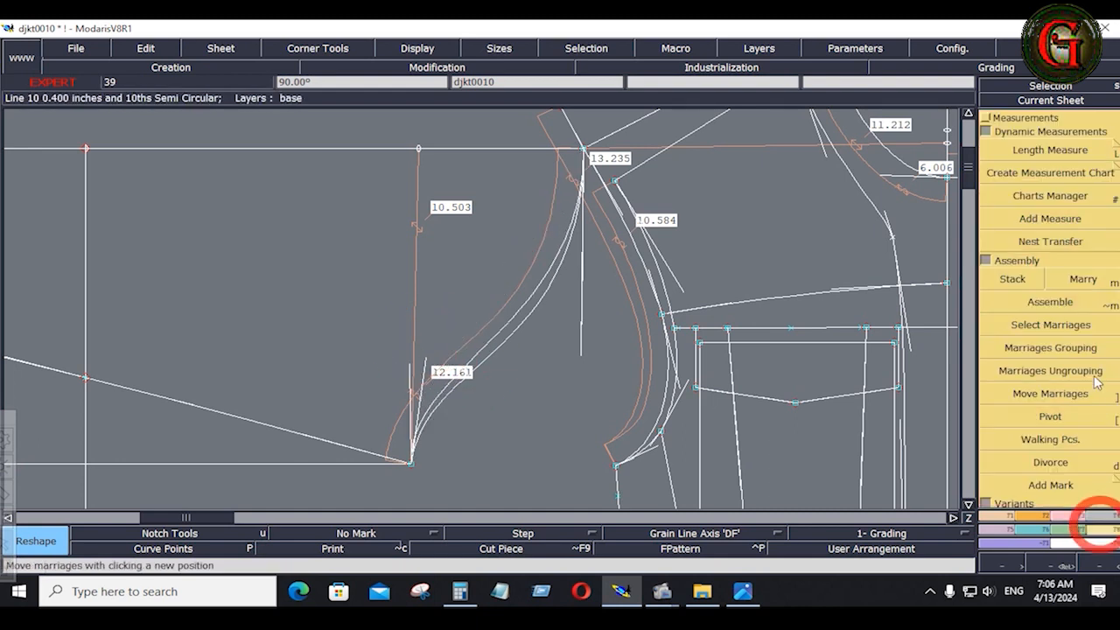
{"action": "left_click", "coordinate": [1093, 152]}
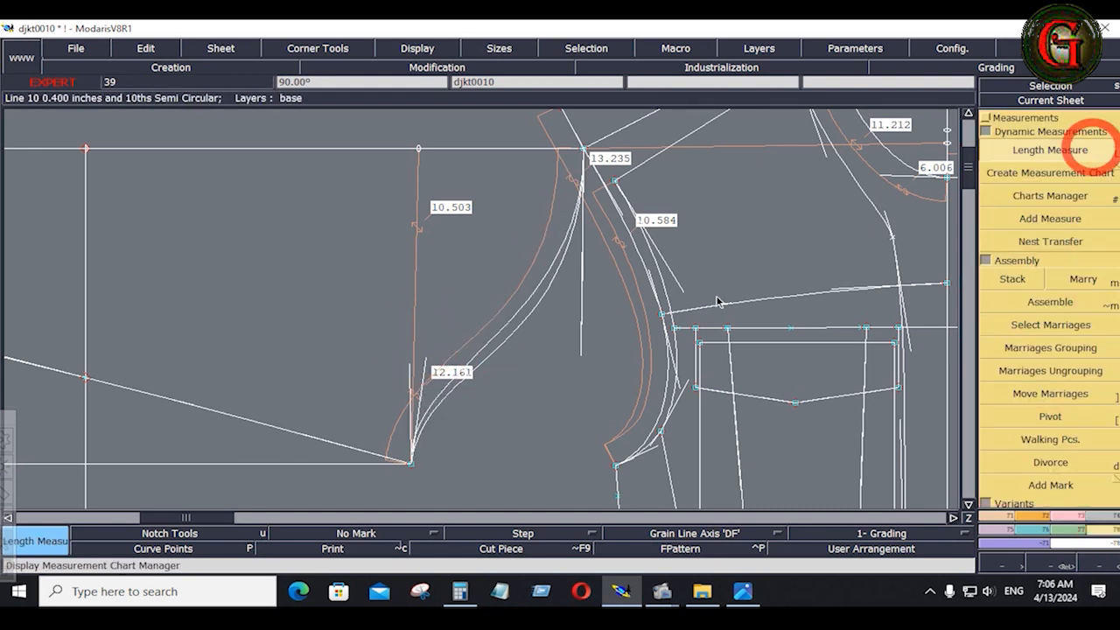
{"action": "left_click", "coordinate": [521, 309]}
{"action": "key", "text": "space"}
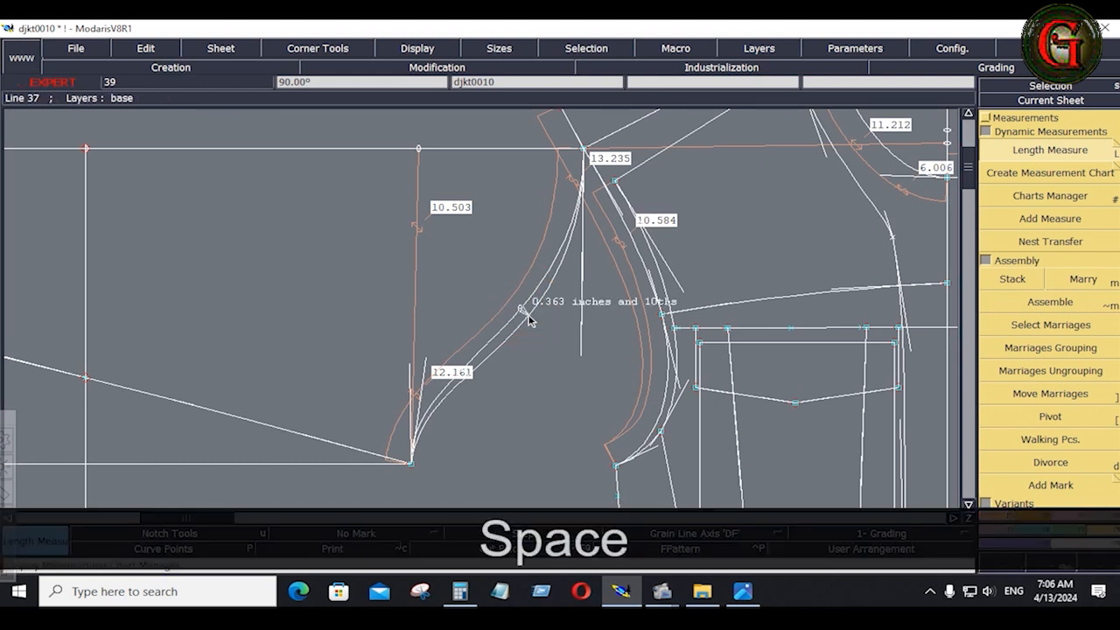
{"action": "left_click", "coordinate": [528, 318]}
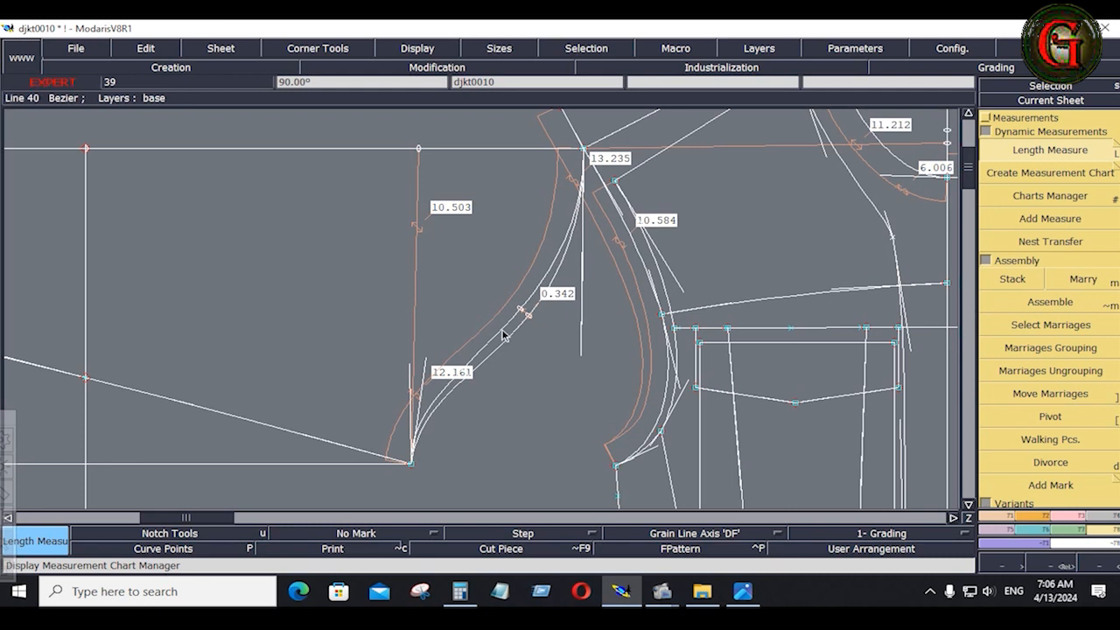
- Remove the gap measurement between the sleeve cap curves and measure the front body's armhole from the yoke line to the underarm point
{"action": "left_click", "coordinate": [537, 383]}
{"action": "key", "text": "ctrl+z"}
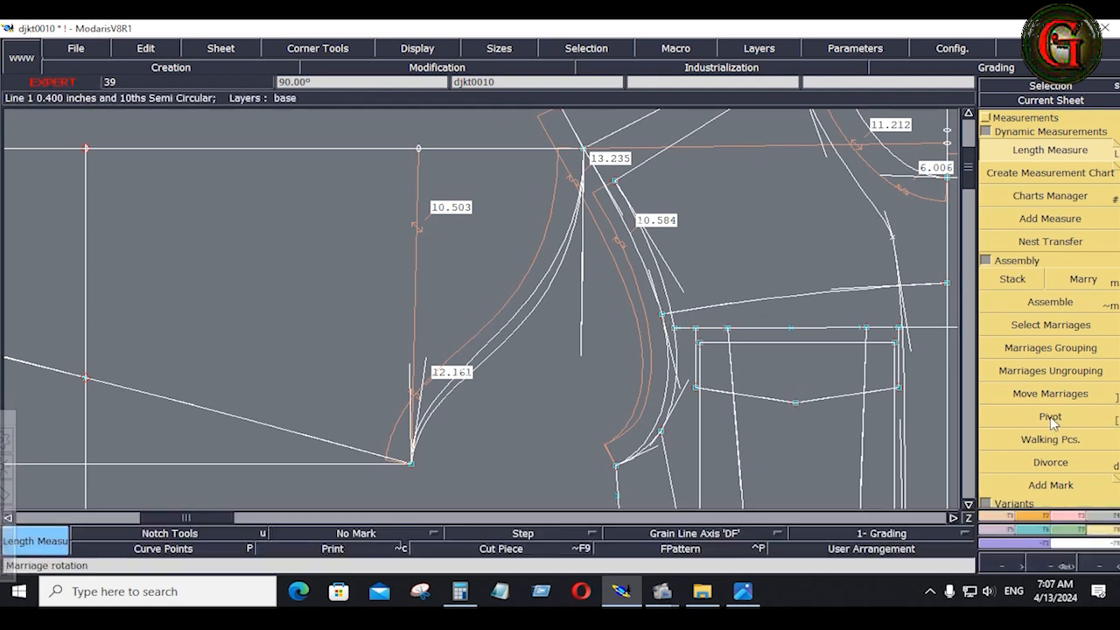
{"action": "left_click", "coordinate": [1089, 530]}
{"action": "left_click", "coordinate": [1102, 150]}
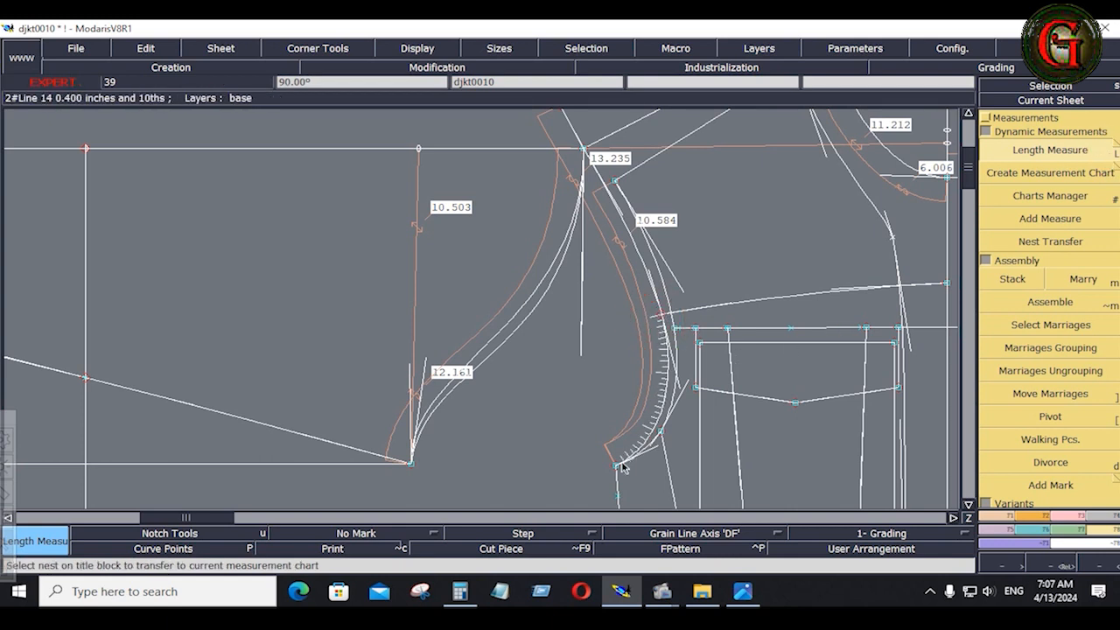
{"action": "left_click", "coordinate": [649, 439]}
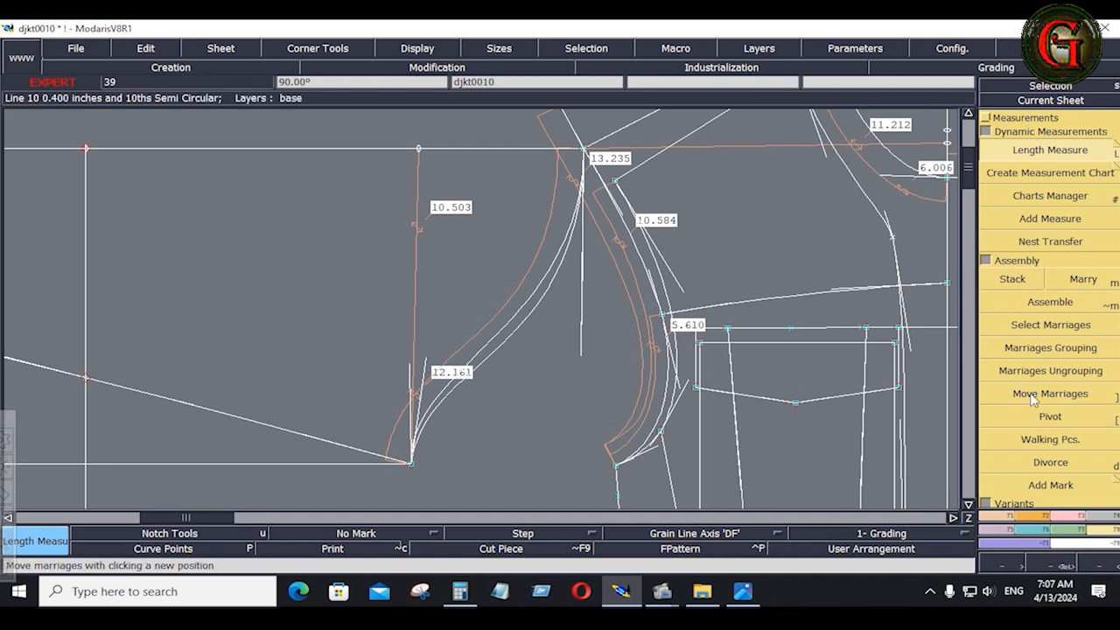
- Place a developed point on the outer sleeve cap curve with a curve length of -5.75 inches from the underarm point
{"action": "key", "text": "v"}
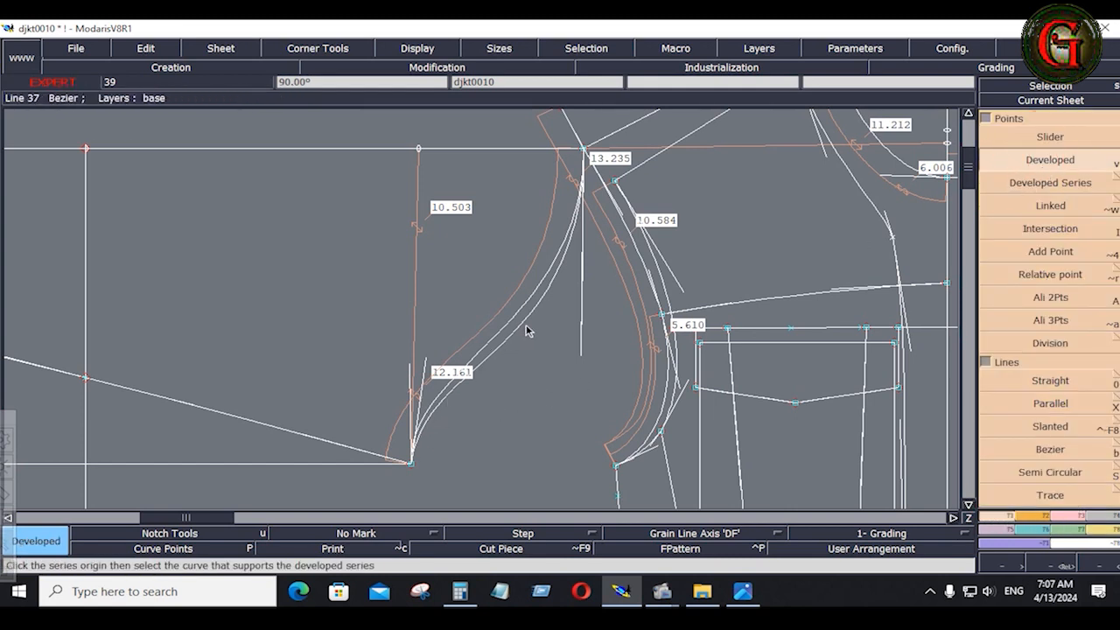
{"action": "left_click", "coordinate": [413, 462]}
{"action": "left_click", "coordinate": [538, 325]}
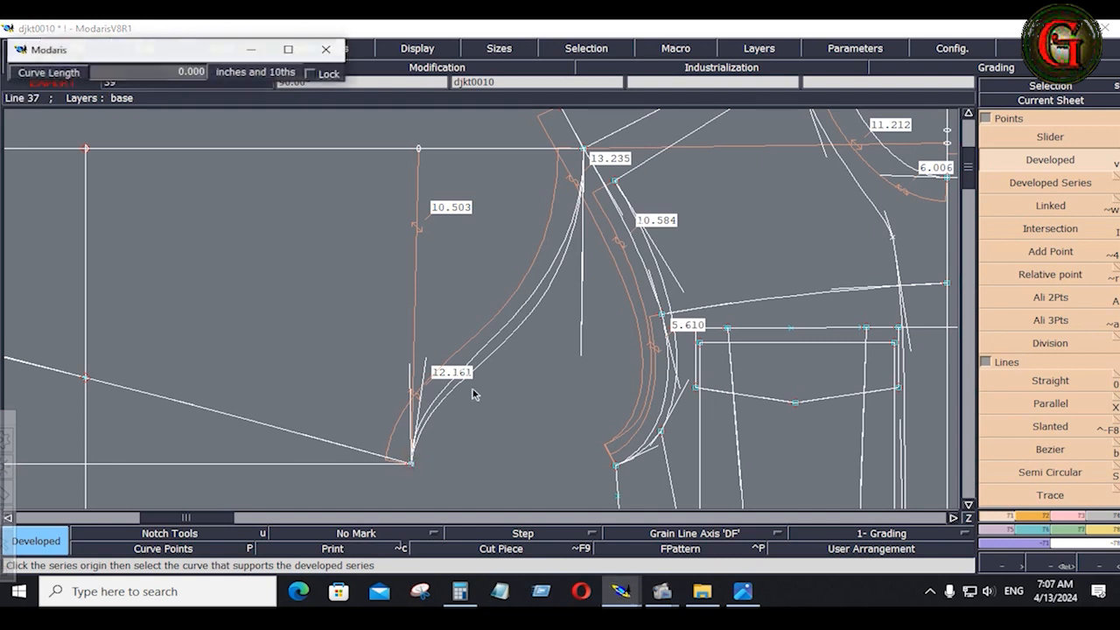
{"action": "type", "text": "-"}
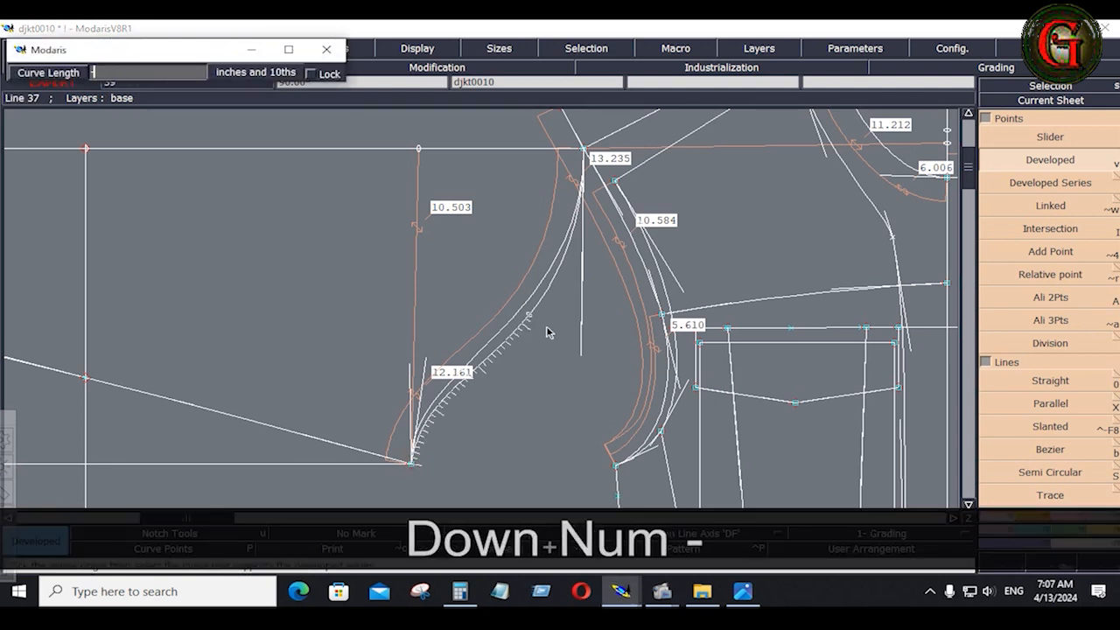
{"action": "type", "text": "5.75"}
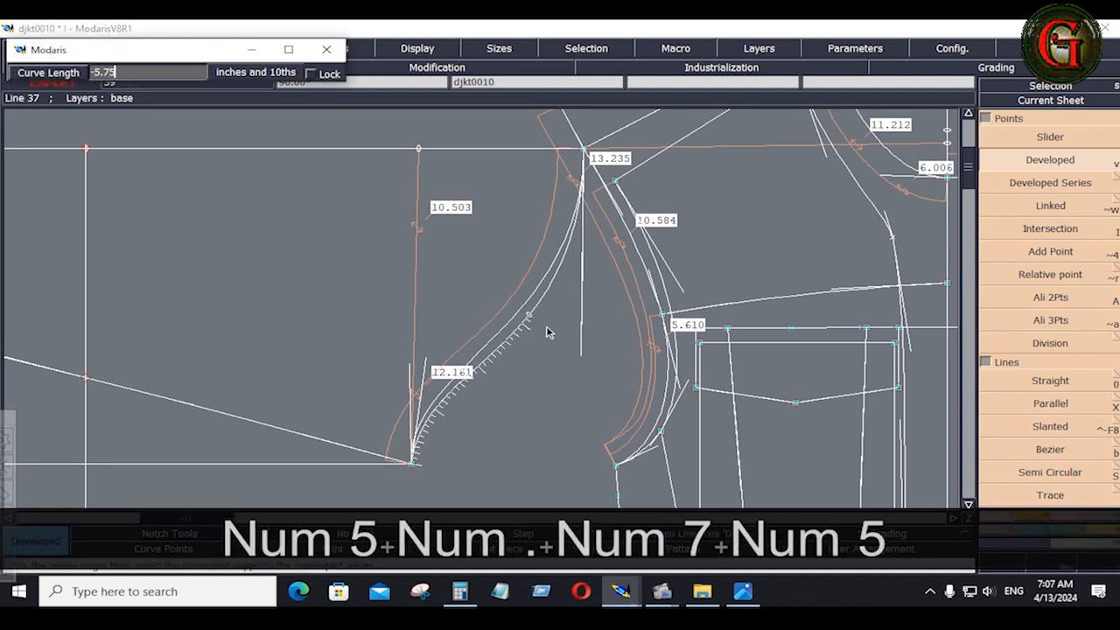
{"action": "key", "text": "Return"}
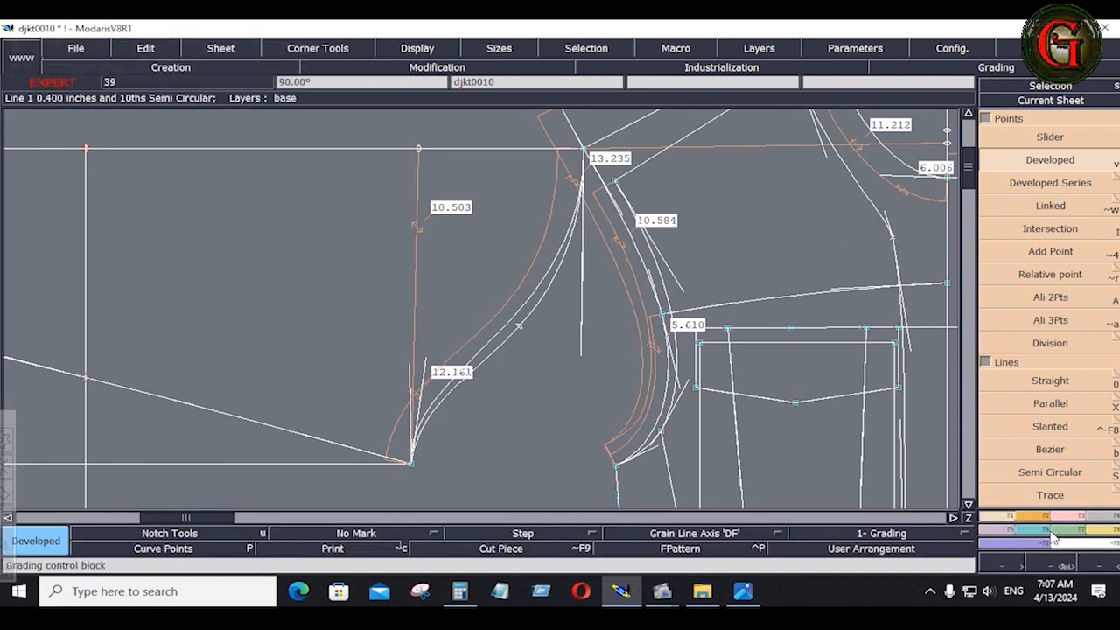
- Insert the developed point into the outer sleeve cap curve as a curve point
{"action": "left_click", "coordinate": [1072, 522]}
{"action": "left_click", "coordinate": [1049, 403]}
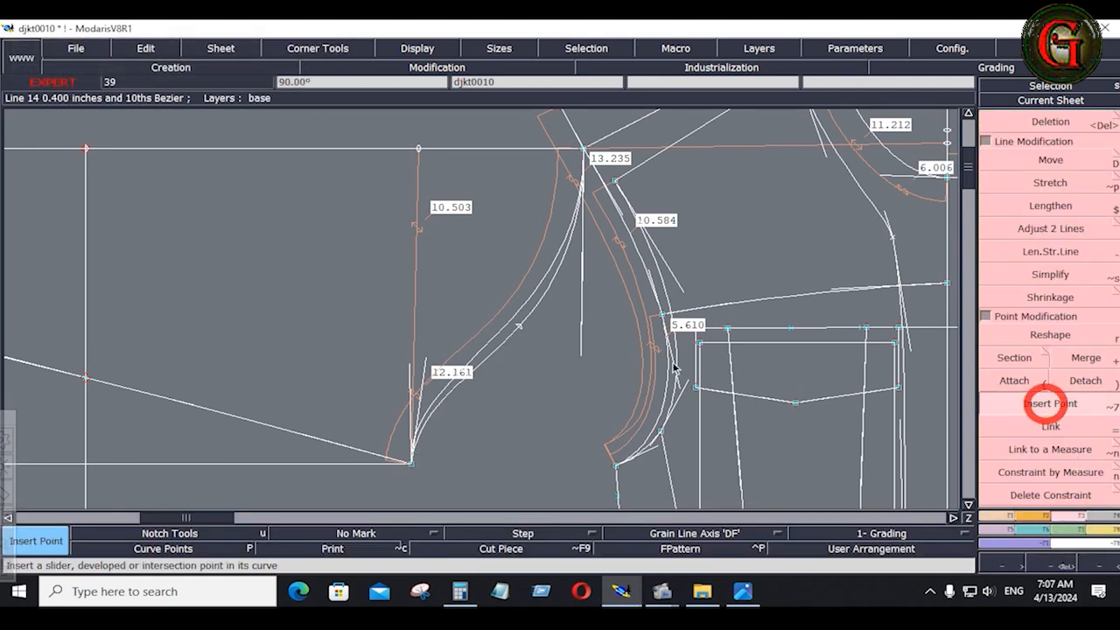
{"action": "left_click", "coordinate": [521, 331]}
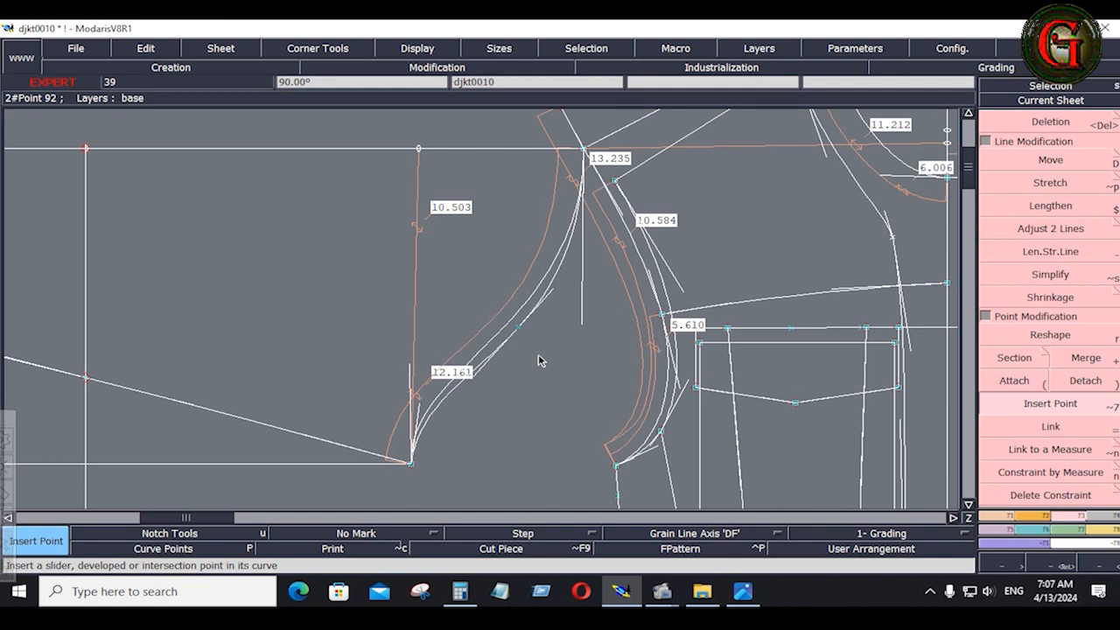
- View the sleeve in the whole sheet and check the jacket sketches in the spec sheet image
{"action": "key", "text": "Home"}
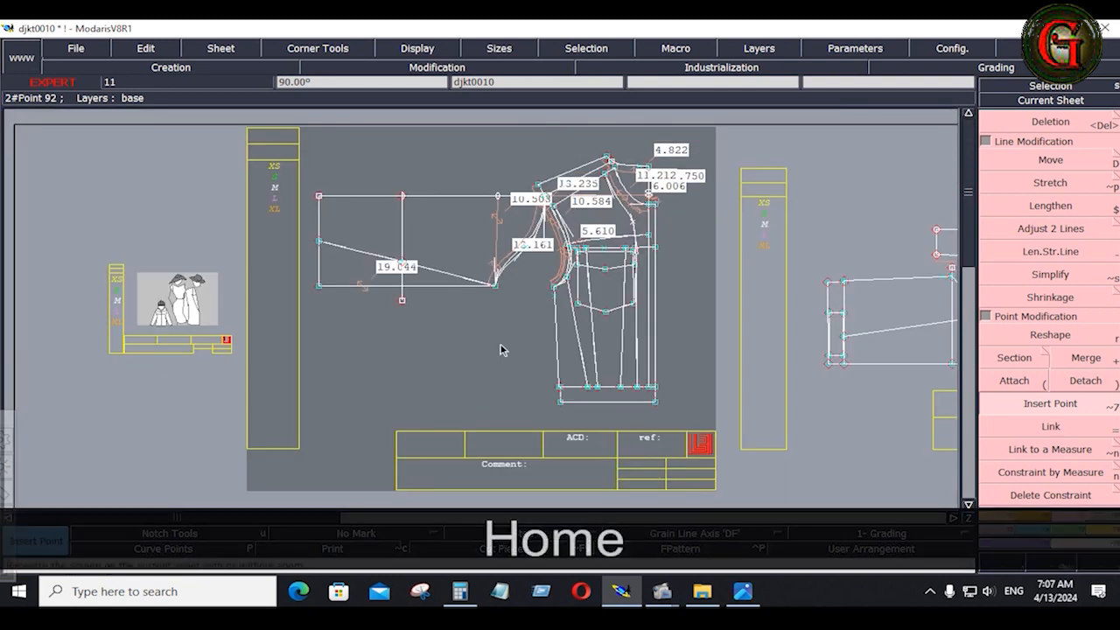
{"action": "key", "text": "Return"}
{"action": "left_click", "coordinate": [741, 590]}
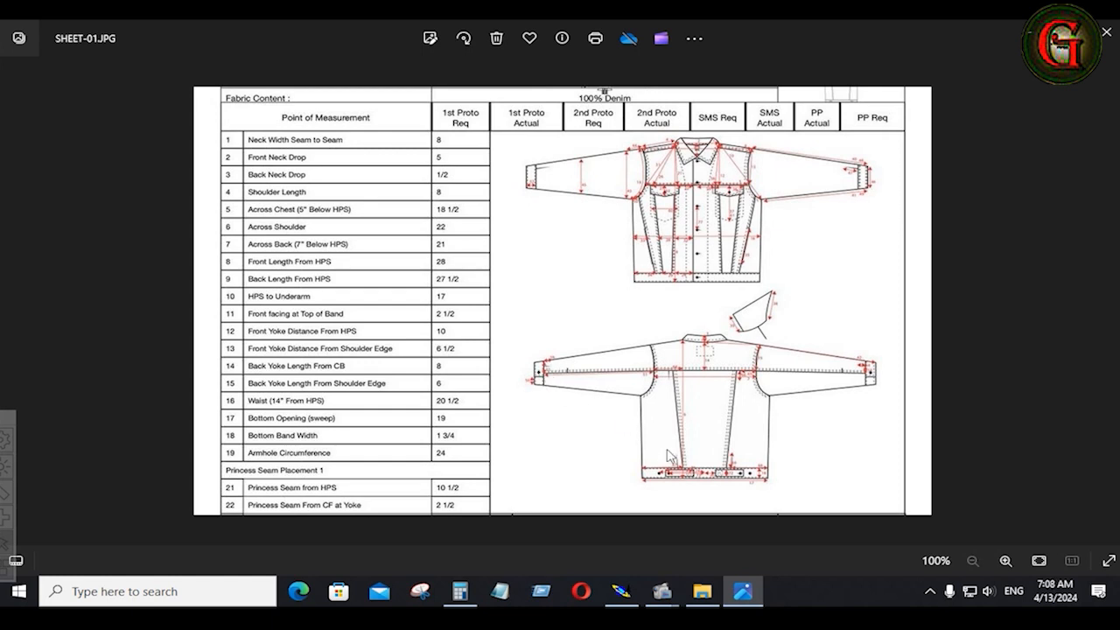
{"action": "left_click", "coordinate": [621, 590]}
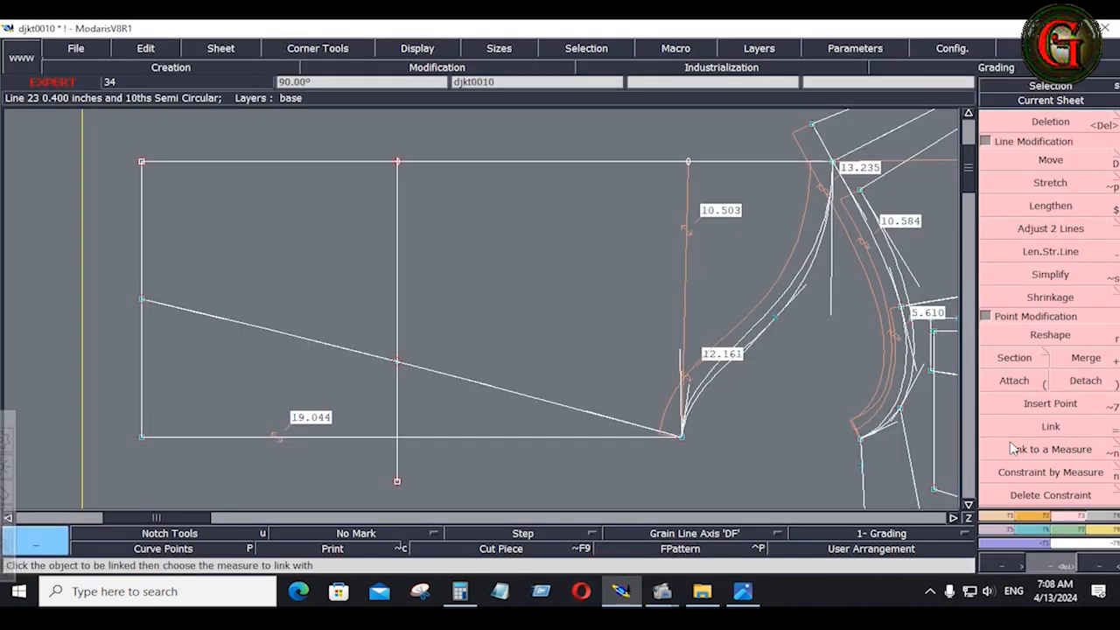
- Divide the sleeve opening line's upper segment into 2 parts with Sequence Division
{"action": "left_click", "coordinate": [990, 517]}
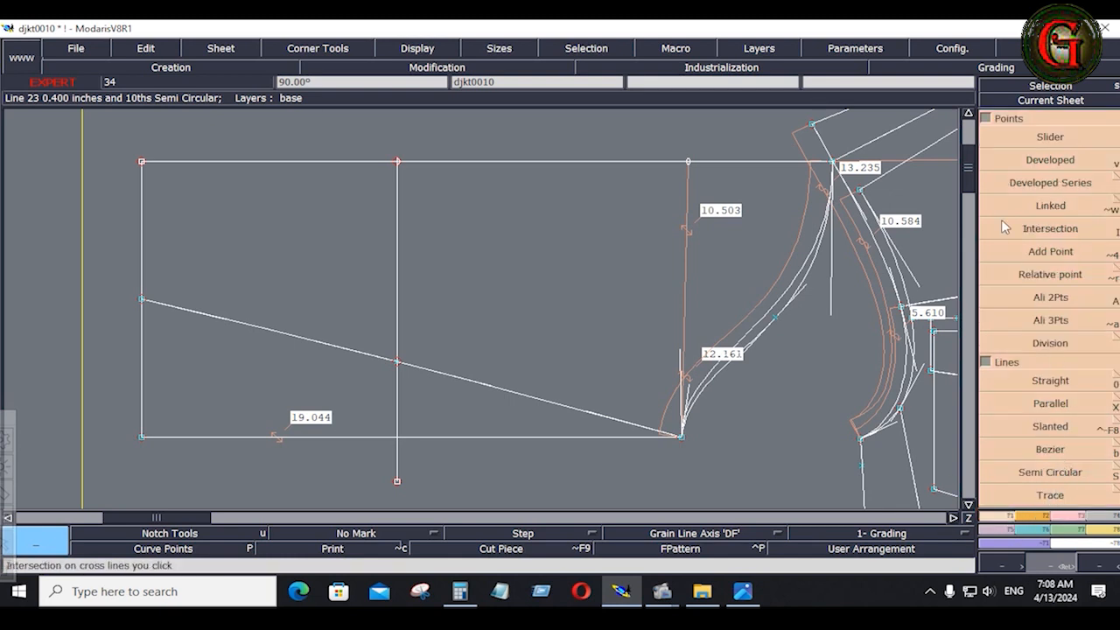
{"action": "left_click", "coordinate": [1001, 118]}
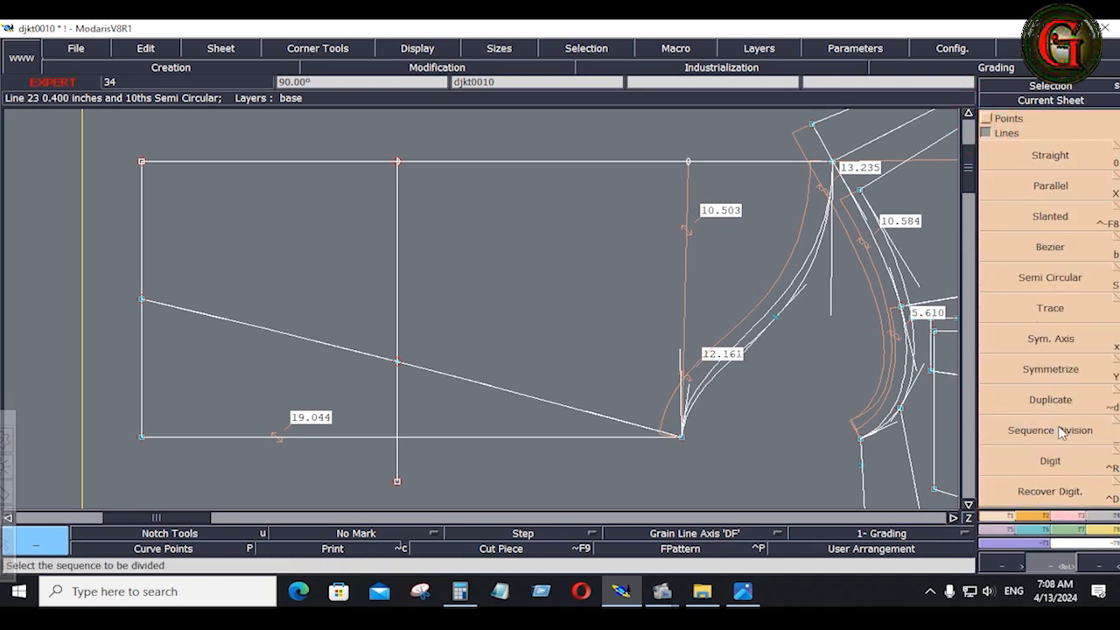
{"action": "left_click", "coordinate": [1054, 430]}
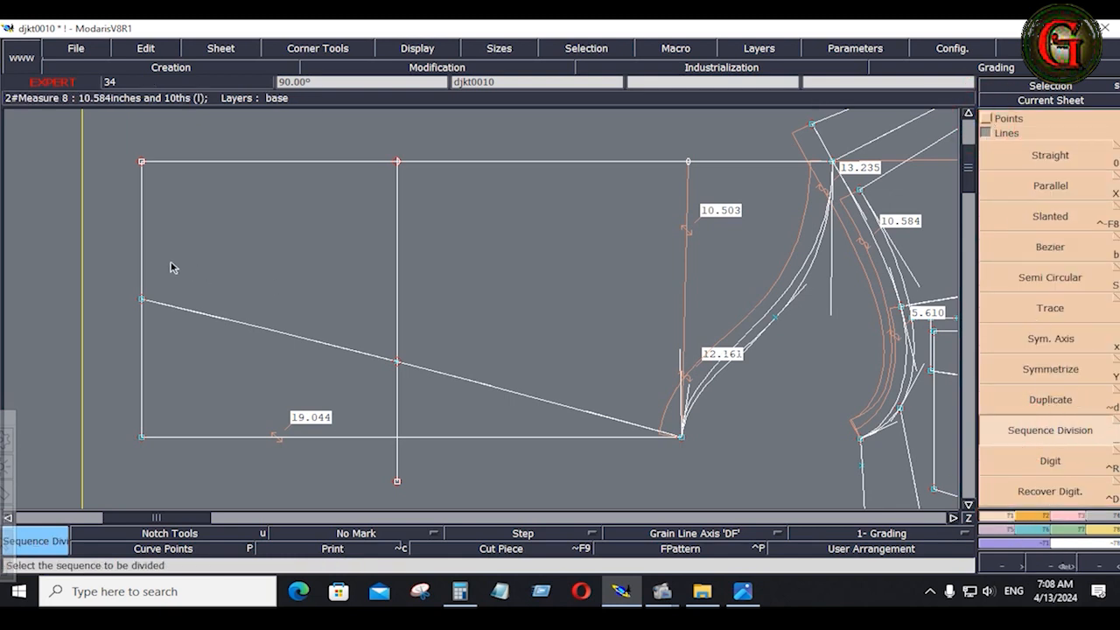
{"action": "left_click", "coordinate": [143, 164]}
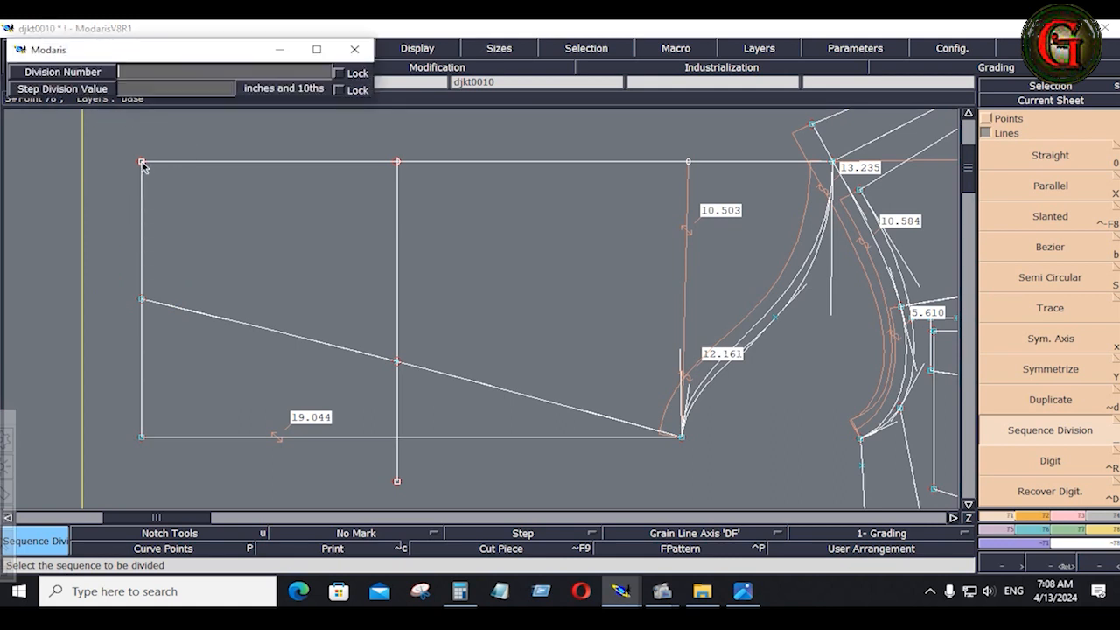
{"action": "type", "text": "2"}
{"action": "key", "text": "Return"}
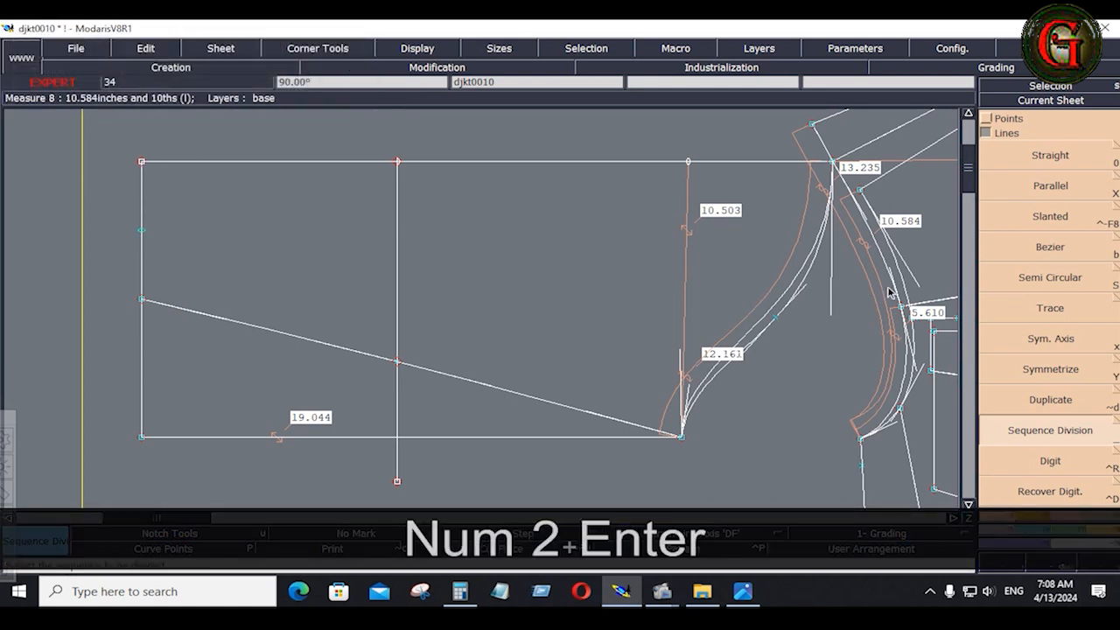
- Draw a straight Bezier line from the inserted point on the sleeve cap to the division point on the opening line
{"action": "left_click", "coordinate": [1061, 252]}
{"action": "left_click", "coordinate": [776, 318]}
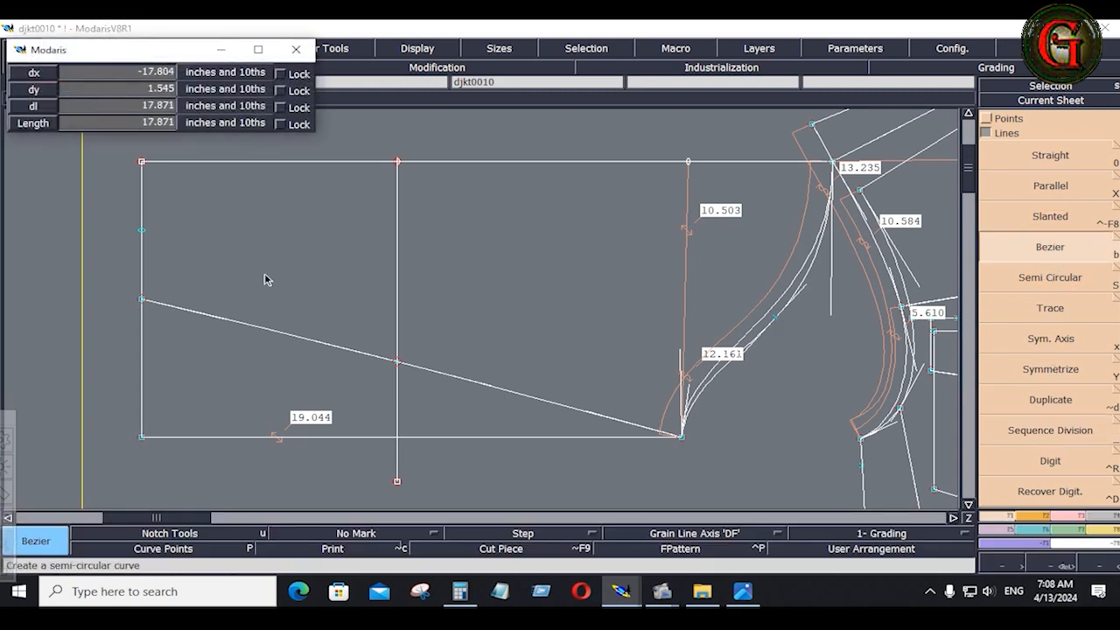
{"action": "left_click", "coordinate": [142, 232]}
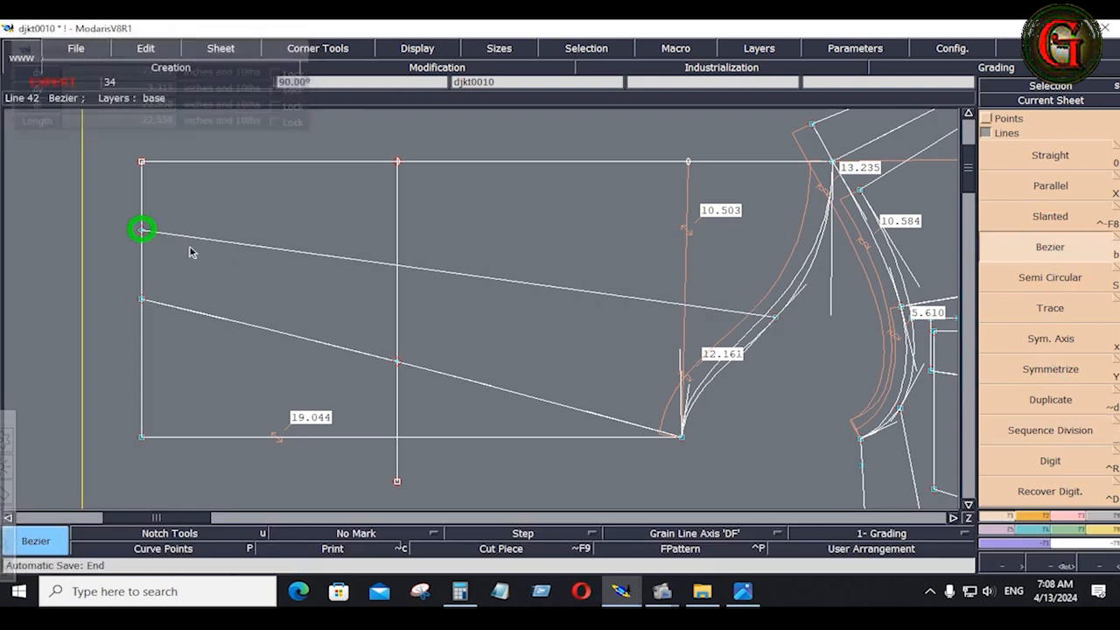
- Check the jacket sketches and the sleeve panel and cuff measurements in the spec sheet images, including SHEET-02, and return to Modaris
{"action": "key", "text": "alt+Tab"}
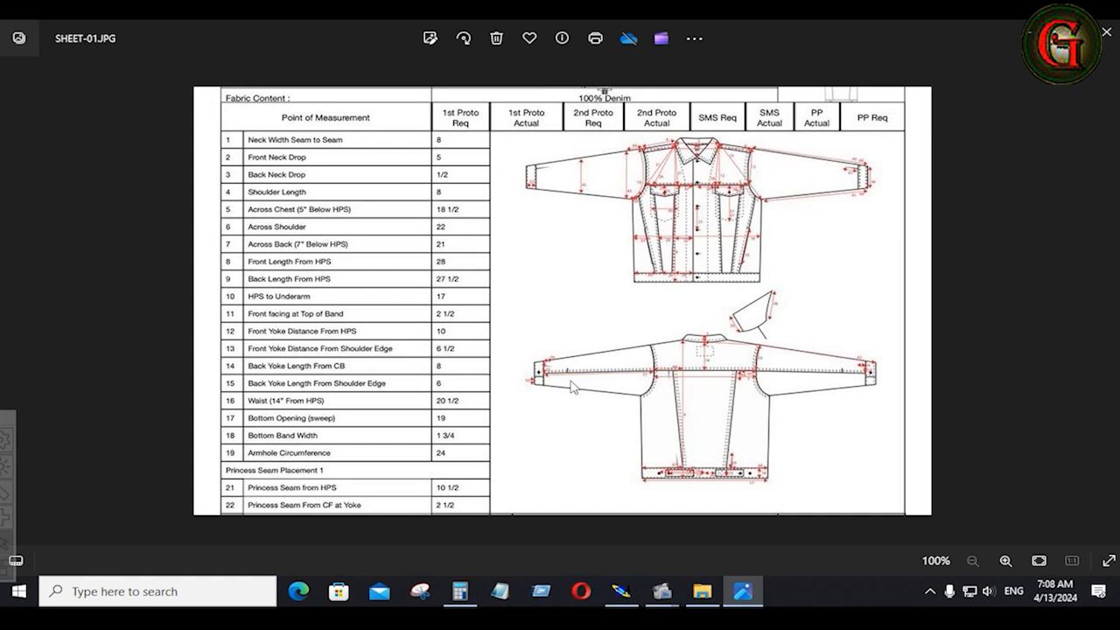
{"action": "left_click", "coordinate": [625, 595]}
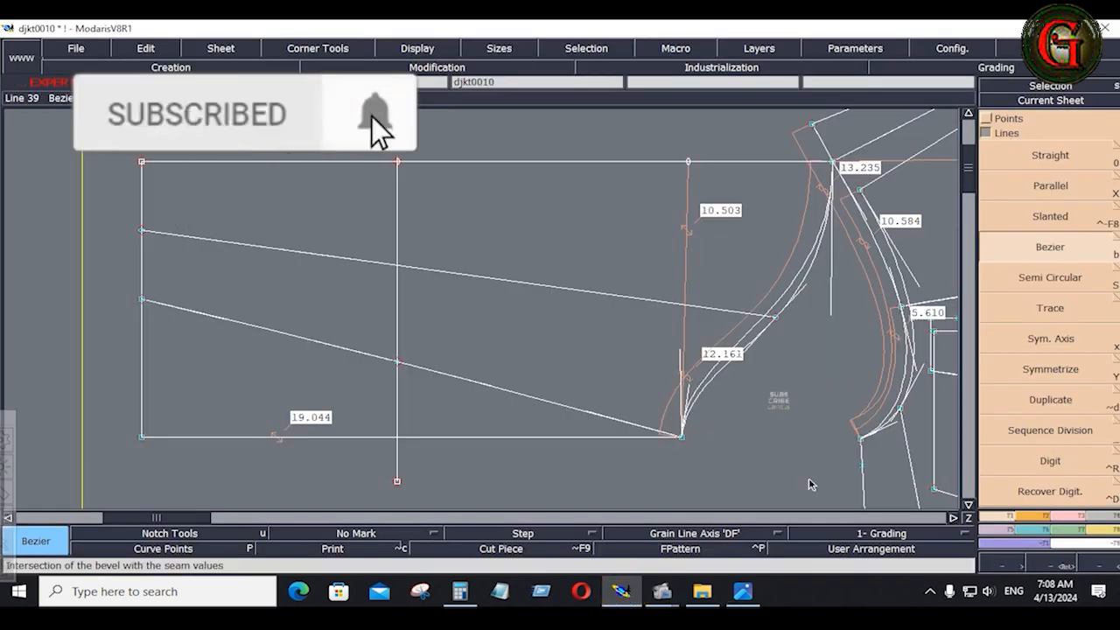
{"action": "left_click", "coordinate": [742, 591]}
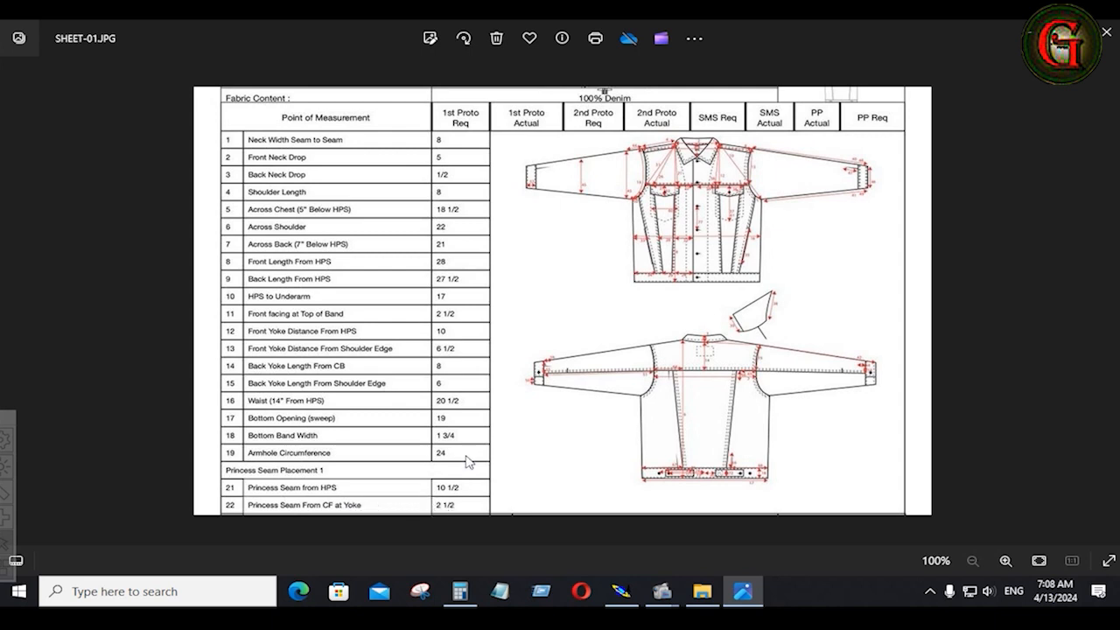
{"action": "left_click", "coordinate": [1110, 302]}
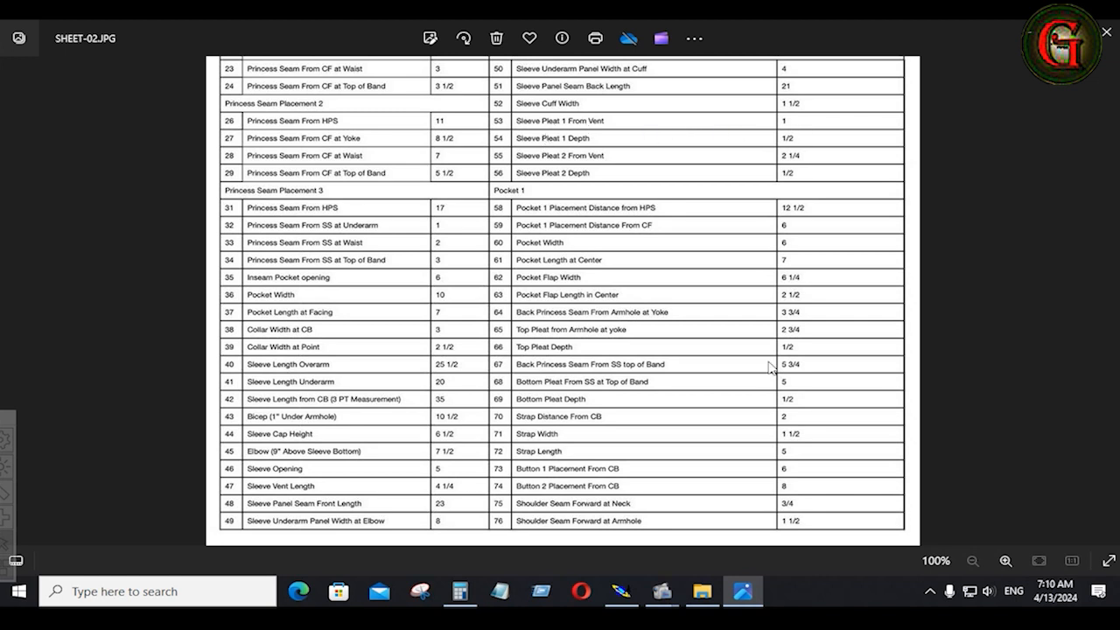
{"action": "left_click", "coordinate": [621, 591]}
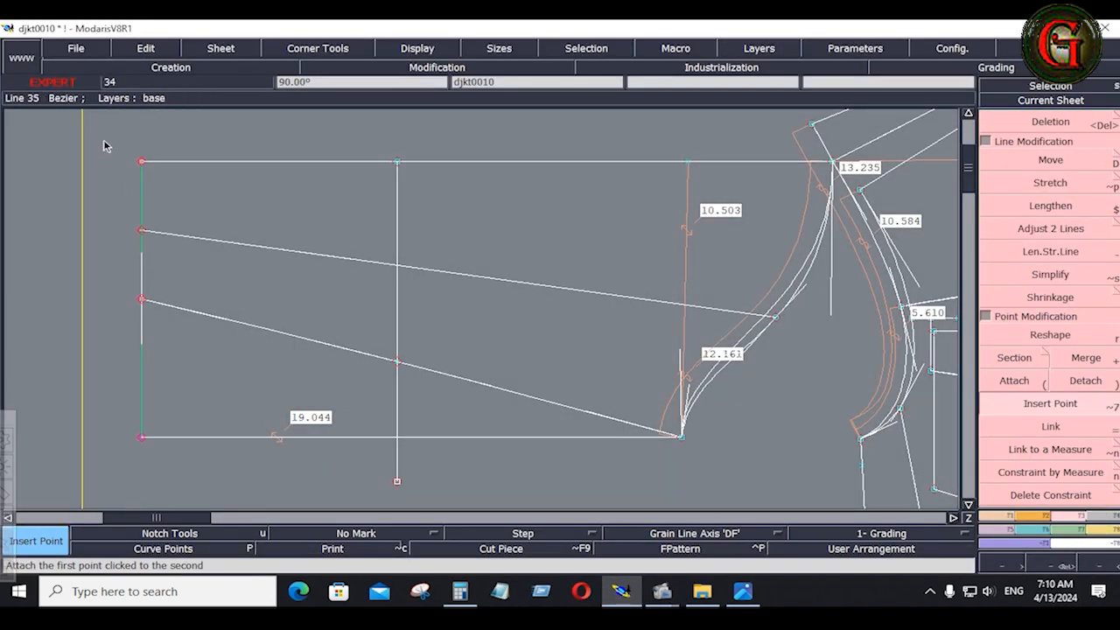
- Select all points of the sleeve opening line and move them 1.5 inches horizontally toward the sleeve cap
{"action": "left_click_drag", "start_coordinate": [105, 133], "coordinate": [243, 461]}
{"action": "left_click", "coordinate": [242, 463]}
{"action": "key", "text": "shift+f"}
{"action": "key", "text": "f"}
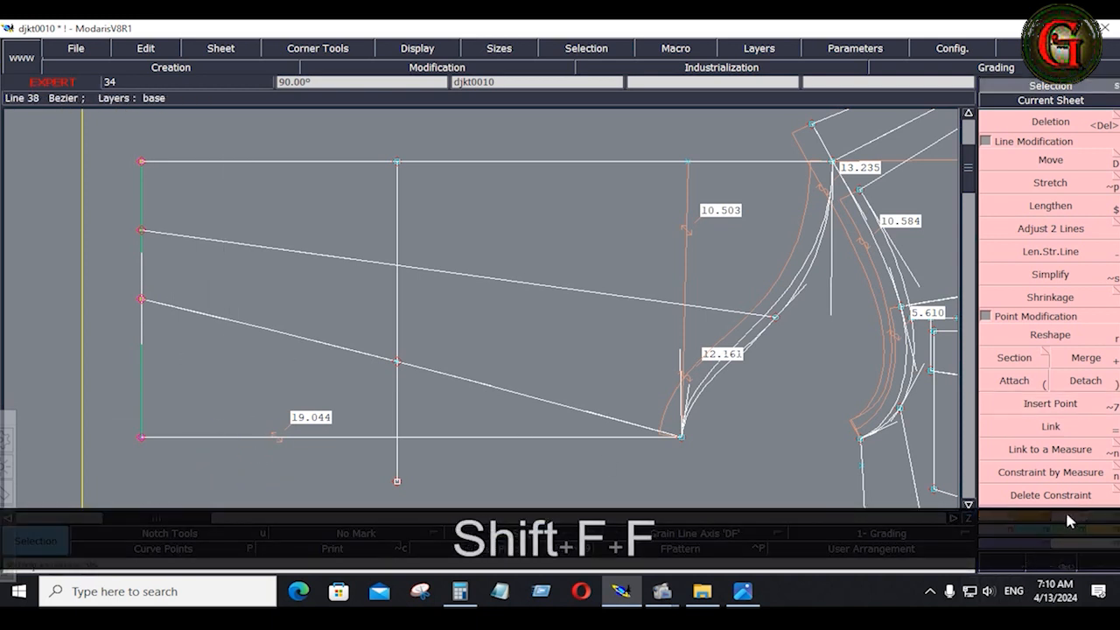
{"action": "left_click", "coordinate": [1049, 159]}
{"action": "left_click", "coordinate": [143, 262]}
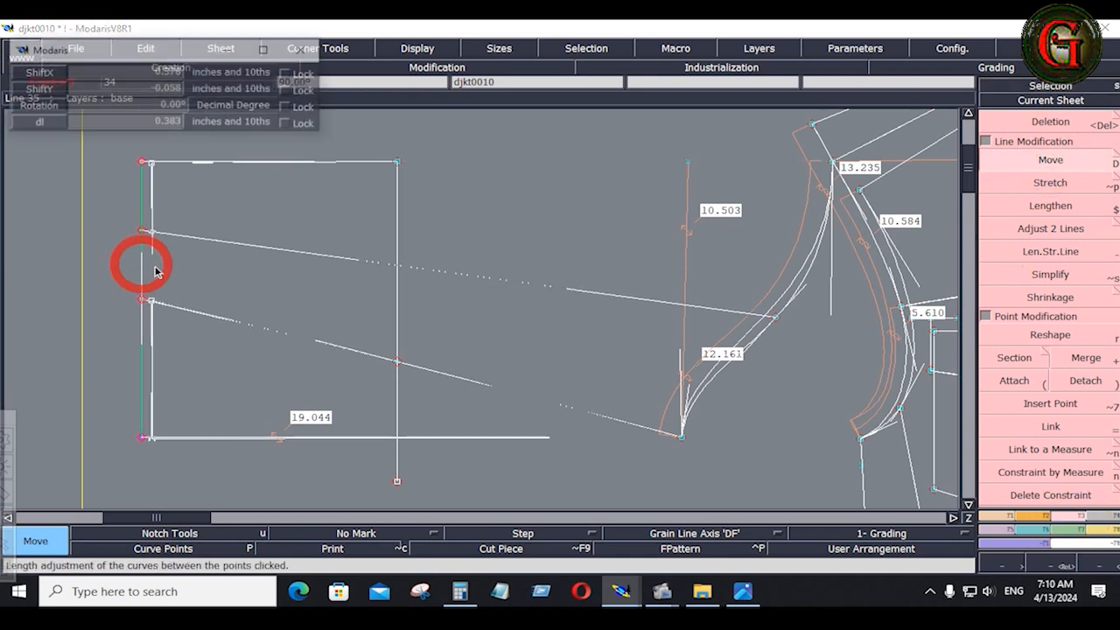
{"action": "key", "text": "Down"}
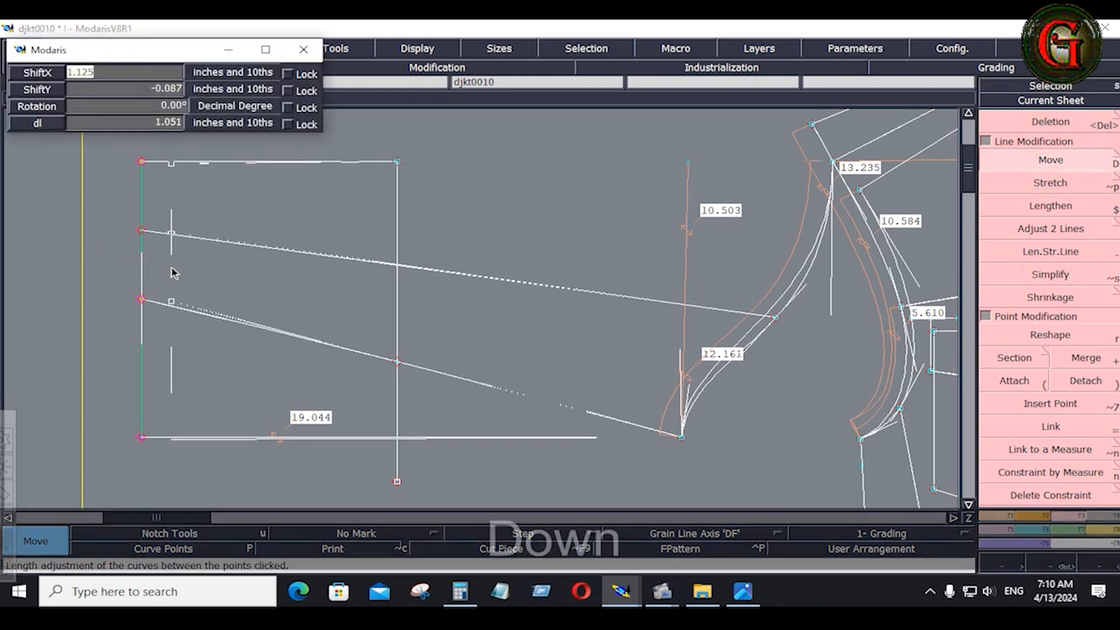
{"action": "type", "text": "1.5"}
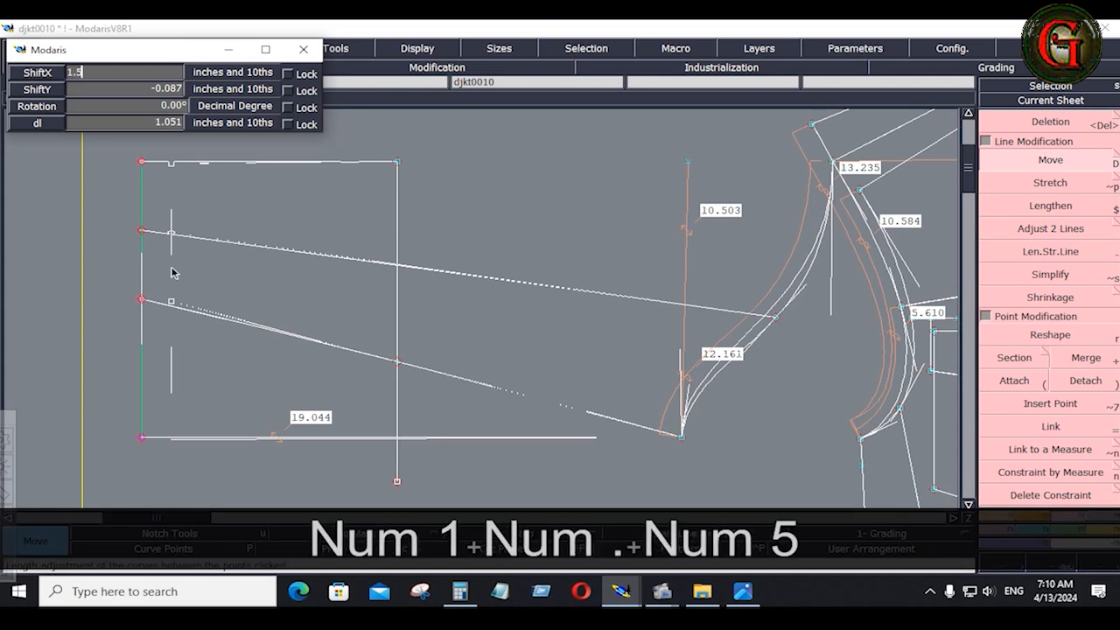
{"action": "key", "text": "Return"}
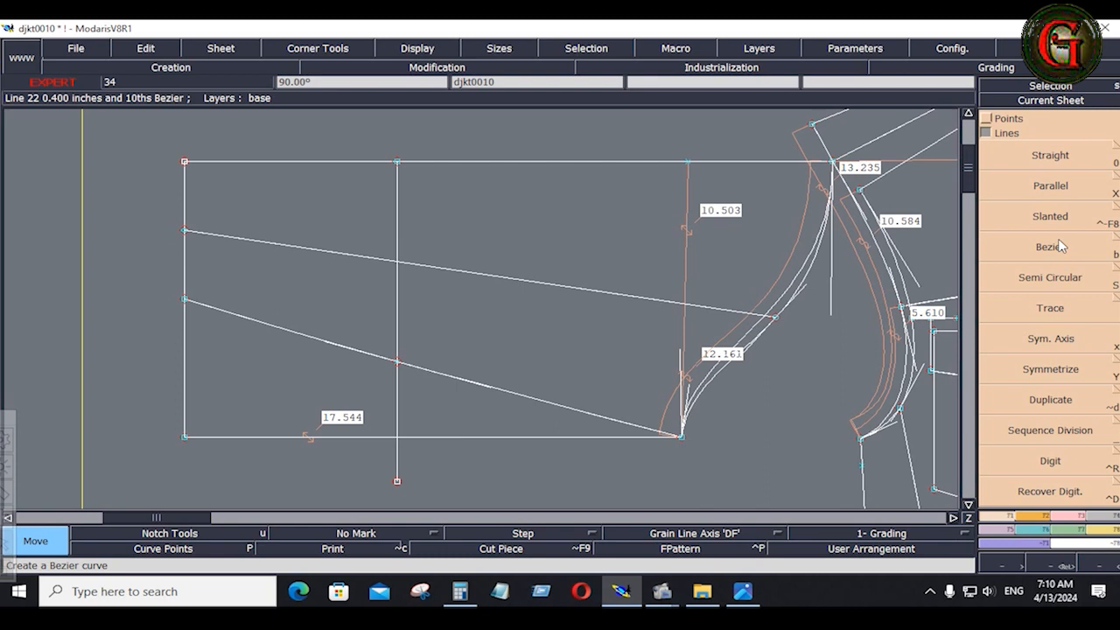
- Create a parallel of the sleeve opening line at a distance of -1.5 inches, outside the sleeve, for the cuff
{"action": "left_click", "coordinate": [1046, 195]}
{"action": "left_click", "coordinate": [182, 267]}
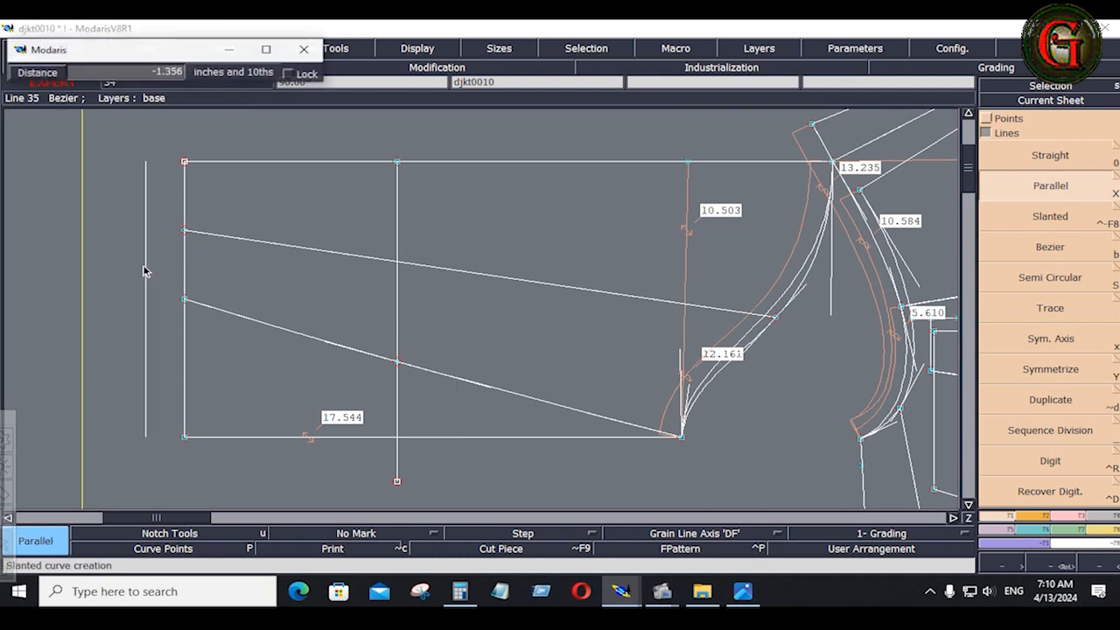
{"action": "key", "text": "Down"}
{"action": "type", "text": "-1.5"}
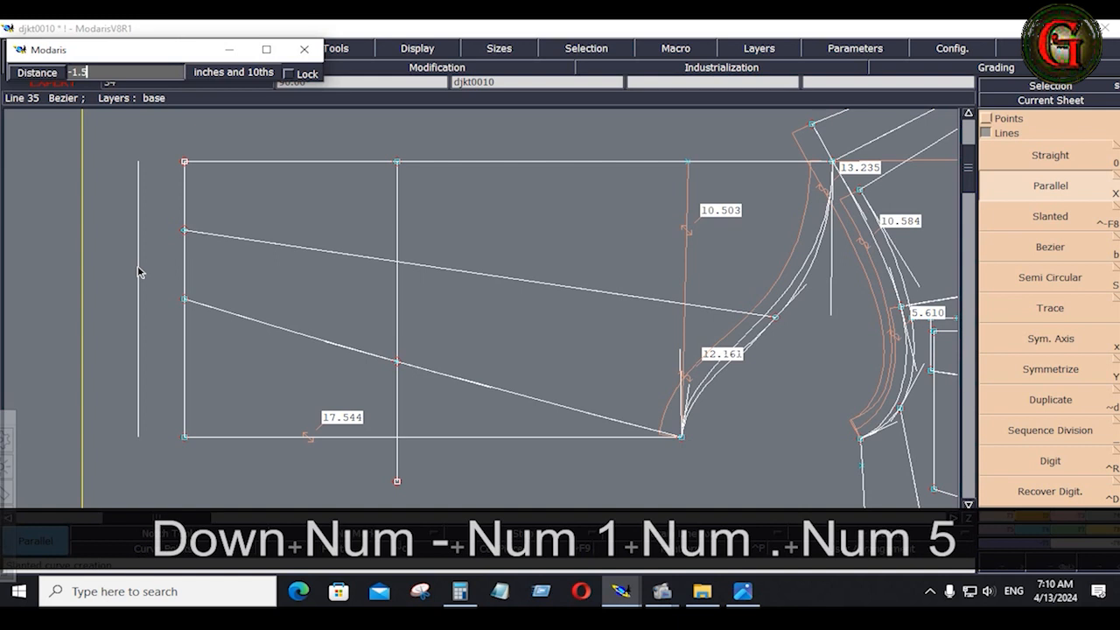
{"action": "key", "text": "Return"}
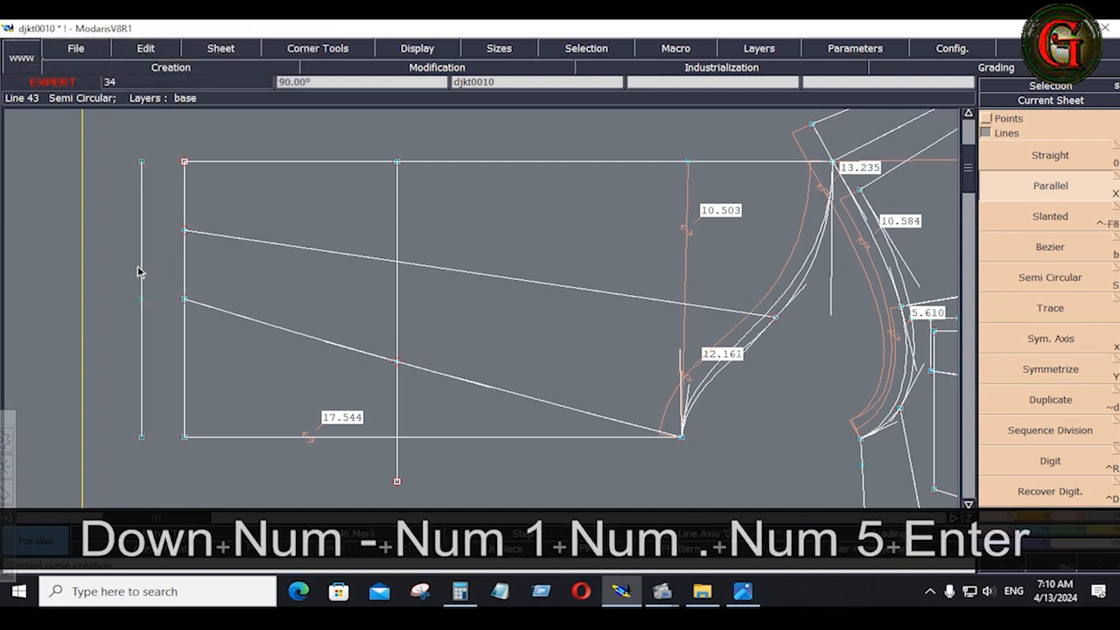
{"action": "left_click", "coordinate": [1063, 249]}
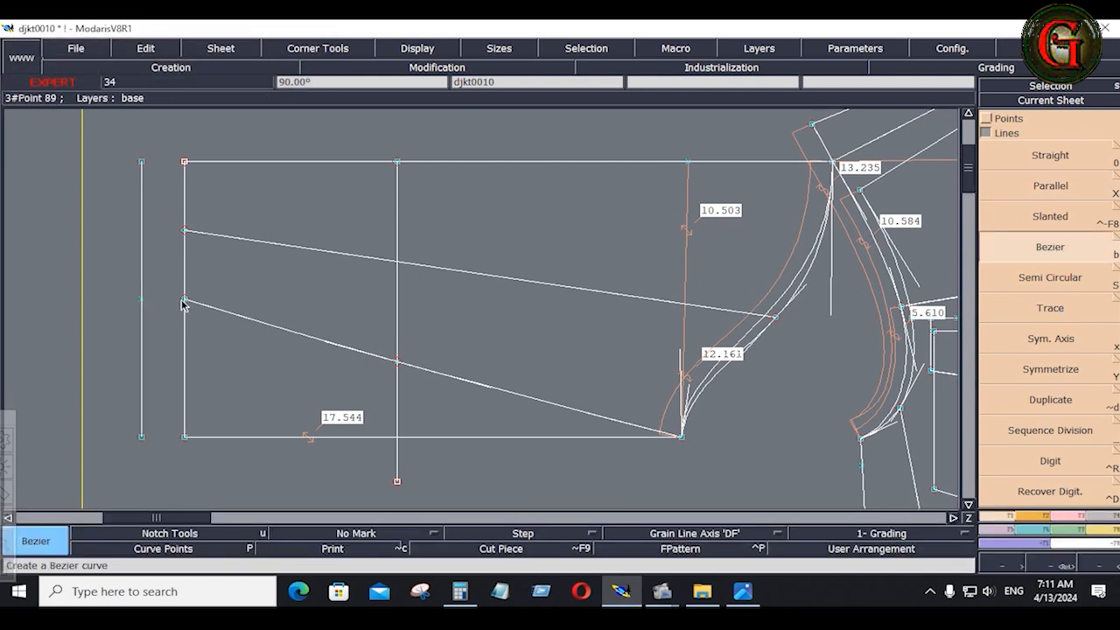
{"action": "left_click", "coordinate": [183, 299]}
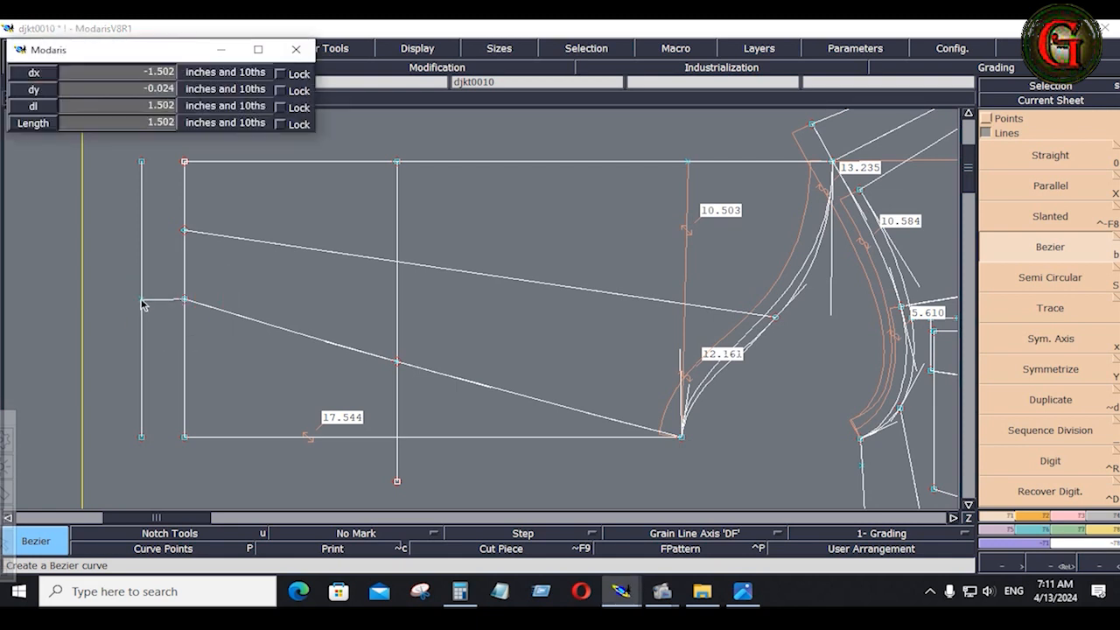
{"action": "left_click", "coordinate": [142, 303]}
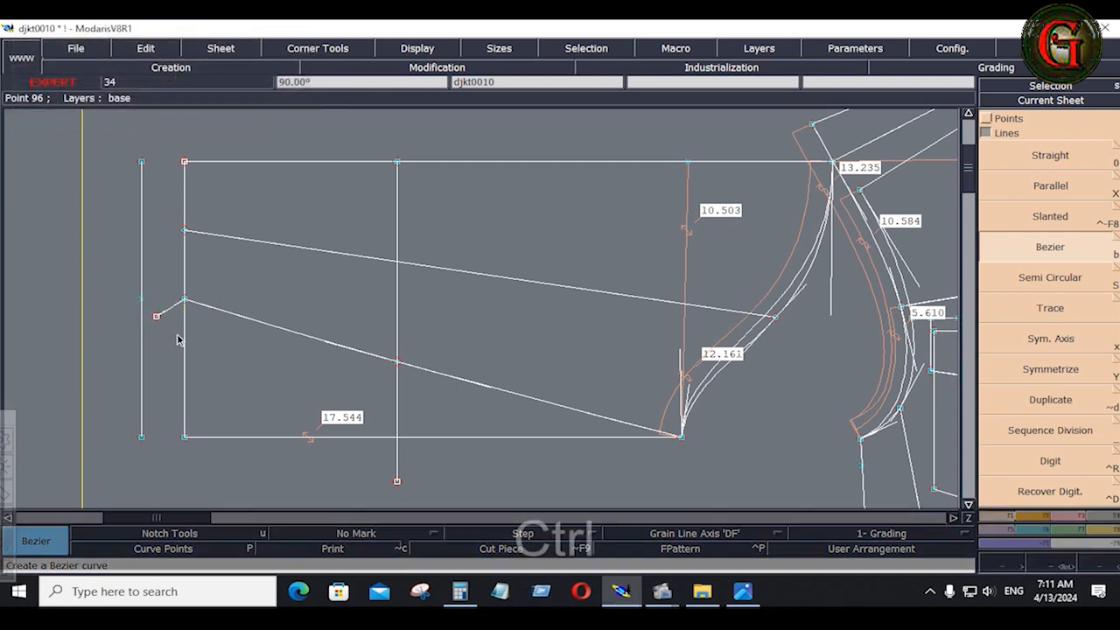
{"action": "key", "text": "ctrl+z"}
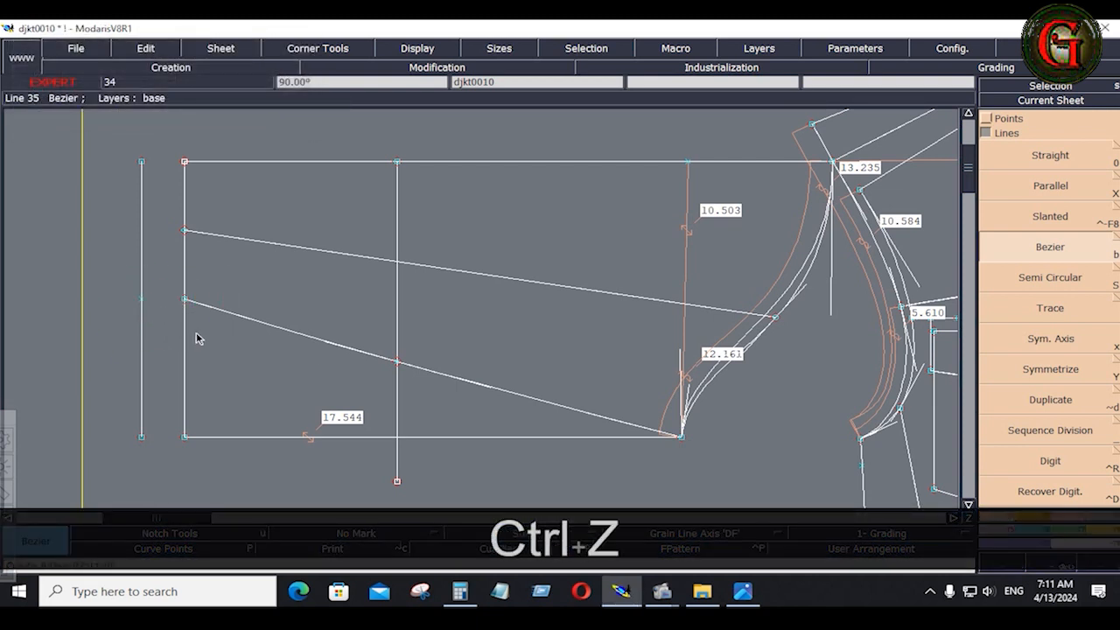
- Draw two straight Bezier lines joining the sleeve opening line to the outer cuff line, at their upper ends and at their midpoints
{"action": "left_click", "coordinate": [184, 162]}
{"action": "left_click", "coordinate": [140, 162]}
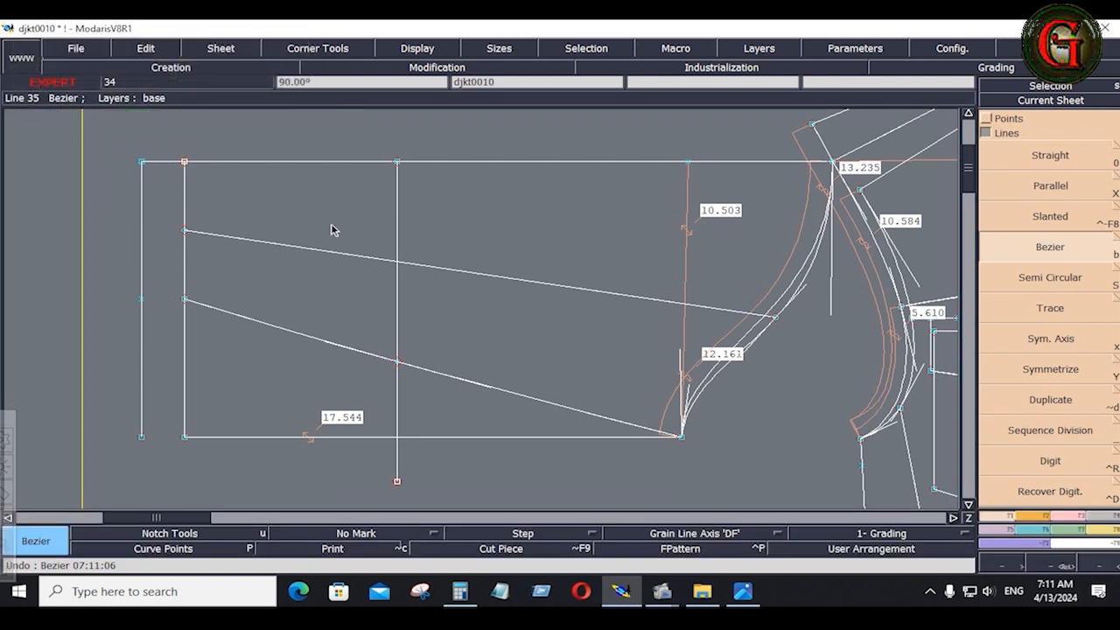
{"action": "left_click", "coordinate": [184, 299]}
{"action": "left_click", "coordinate": [141, 299]}
{"action": "key", "text": "ctrl"}
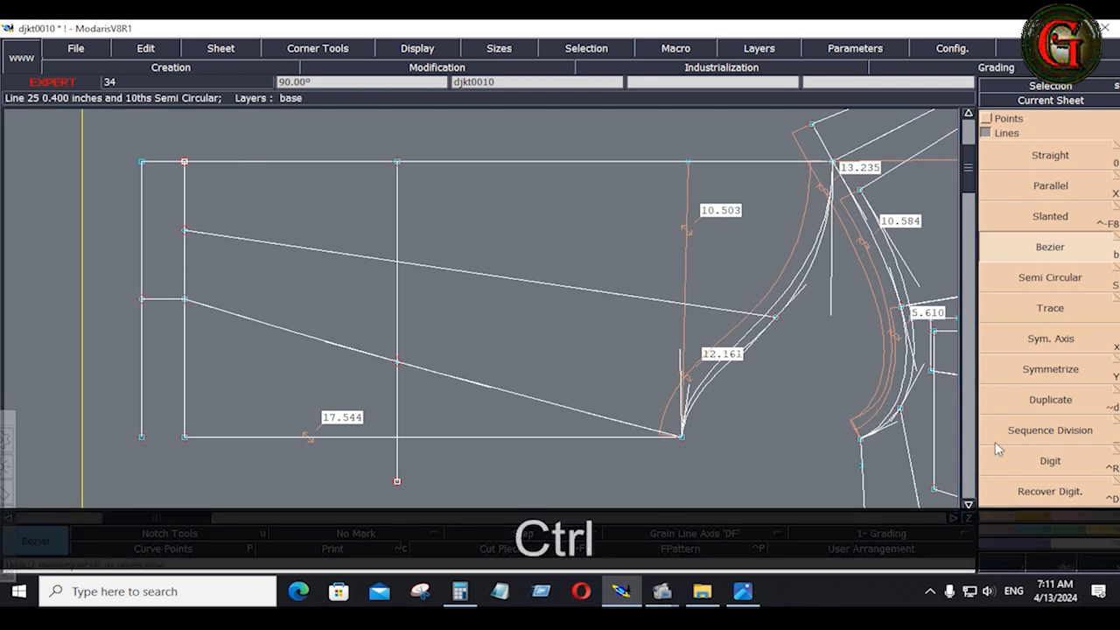
- Create a parallel of the cuff's midpoint connecting line at a distance of -0.25 inches, toward the sleeve's upper edge
{"action": "left_click", "coordinate": [1050, 186]}
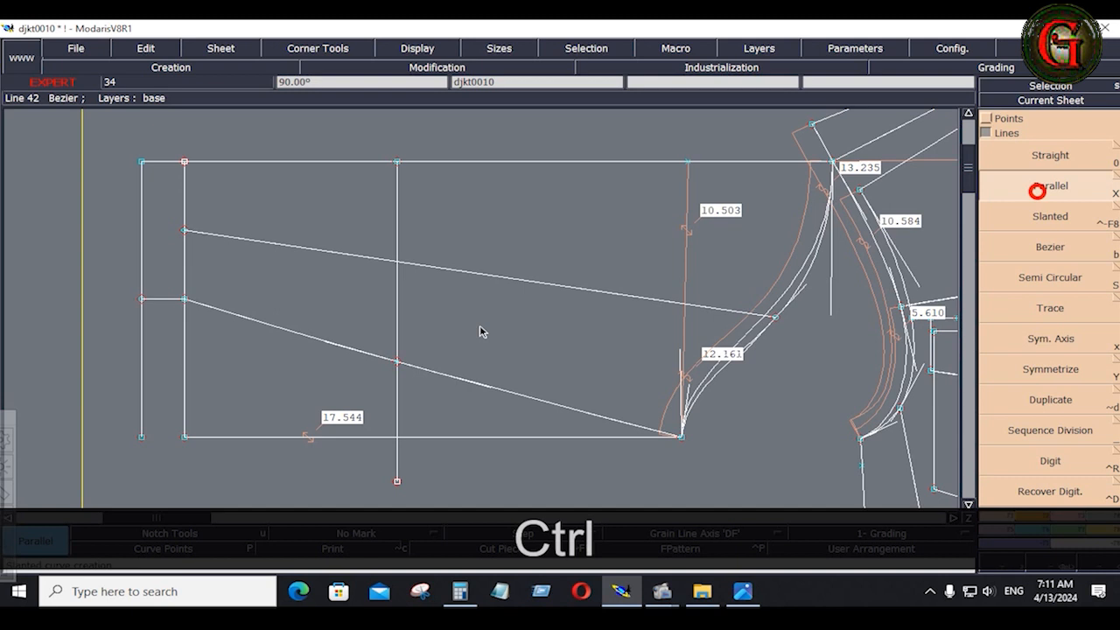
{"action": "left_click", "coordinate": [166, 300]}
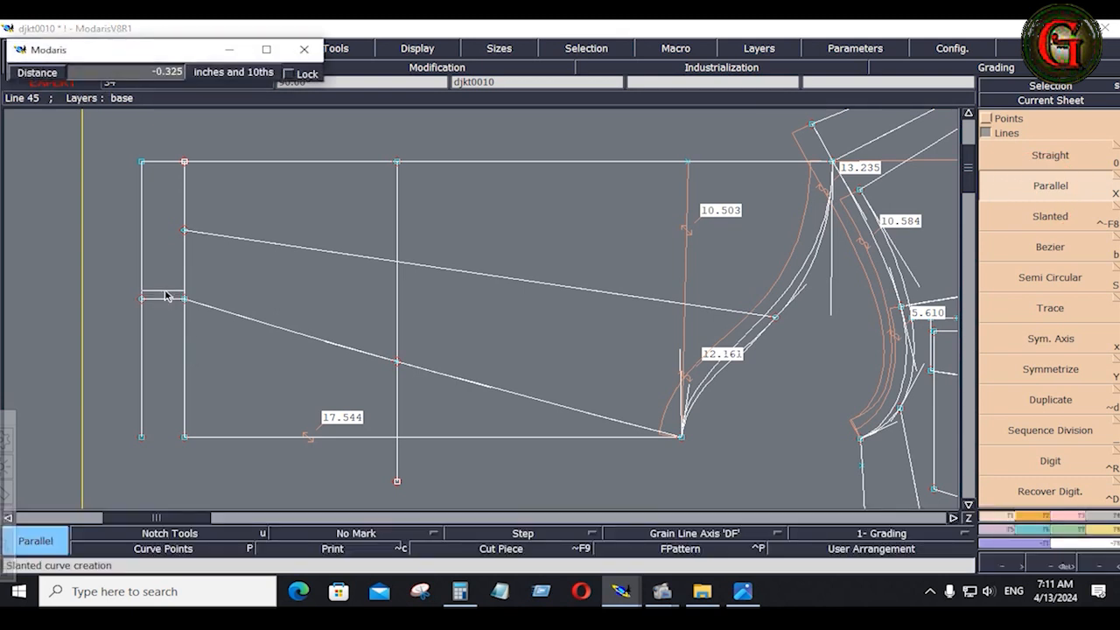
{"action": "key", "text": "Down"}
{"action": "key", "text": "Right"}
{"action": "key", "text": "Down"}
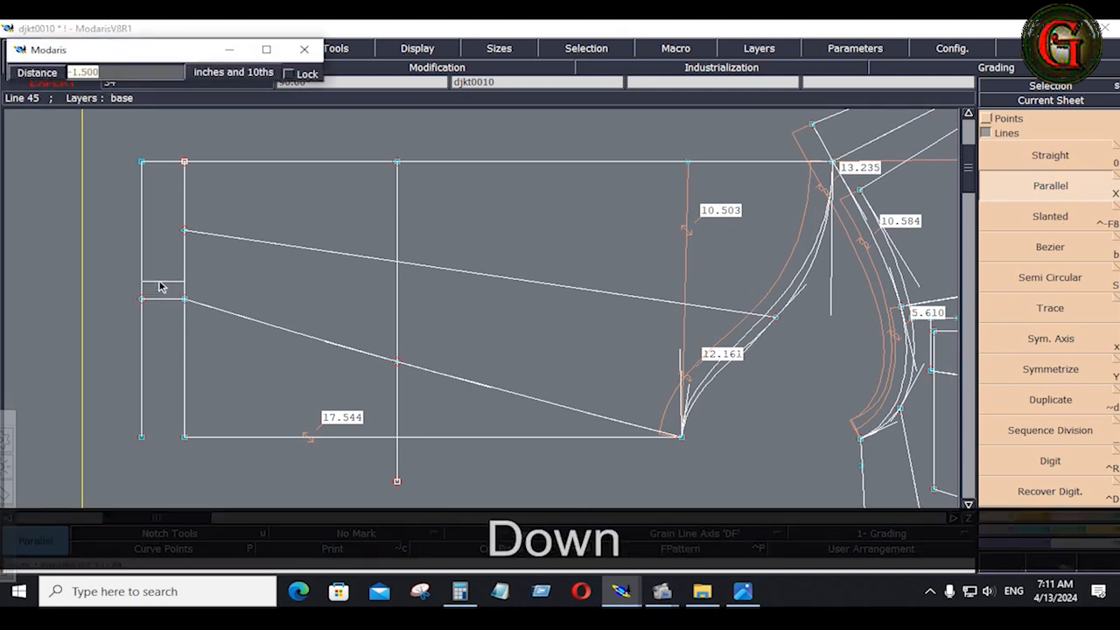
{"action": "type", "text": "-."}
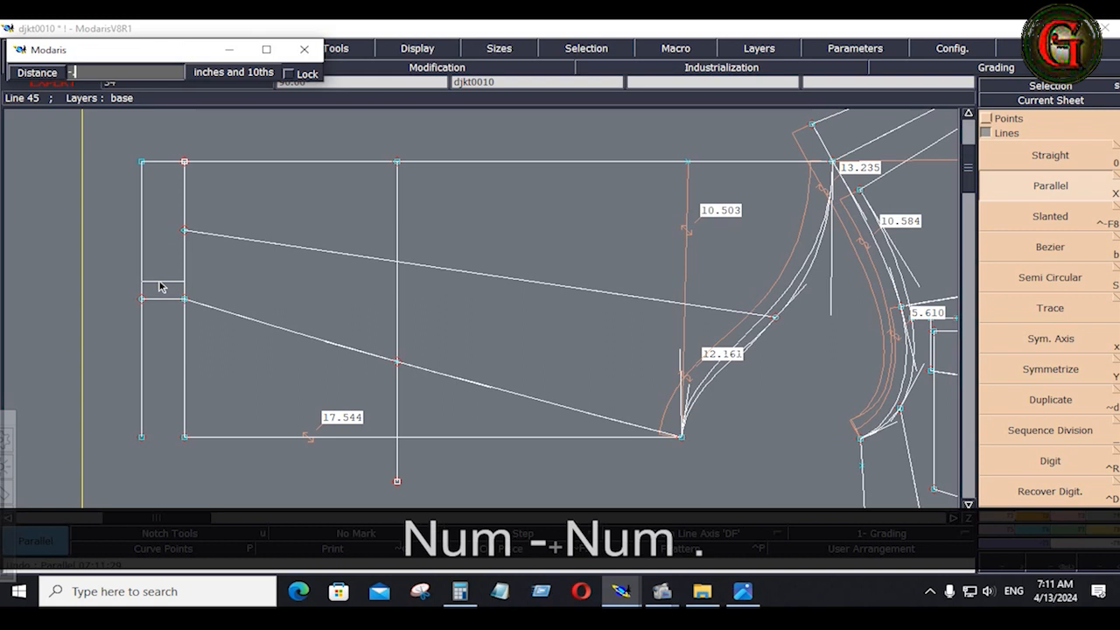
{"action": "type", "text": "25"}
{"action": "key", "text": "Return"}
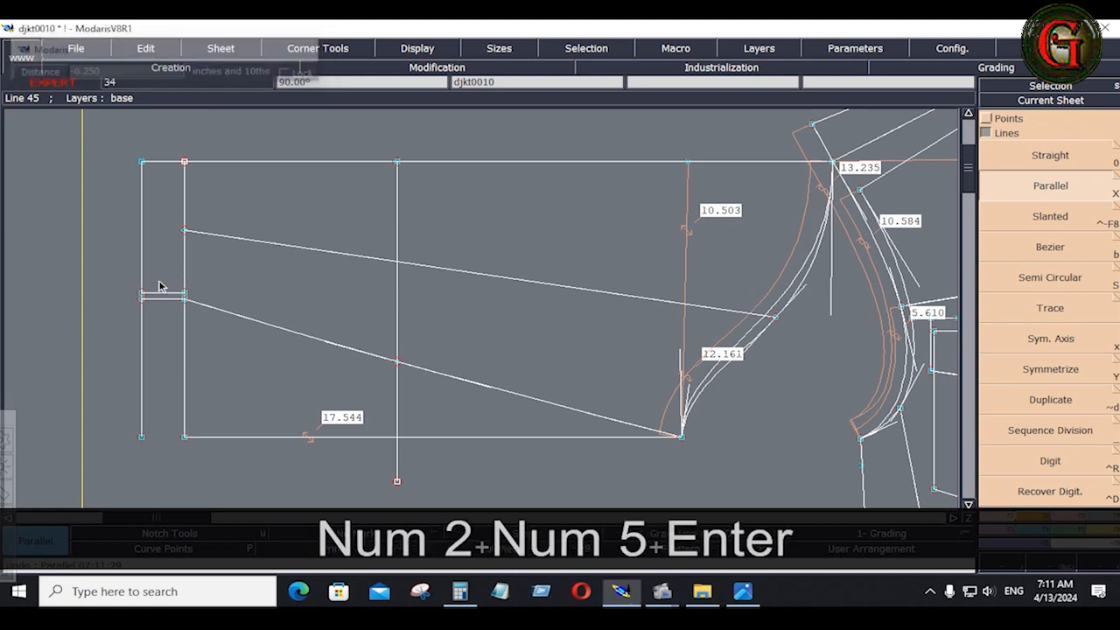
- Delete the original midpoint connecting line and trim the outer cuff line to the parallel line with Adjust 2 Lines
{"action": "key", "text": "Delete"}
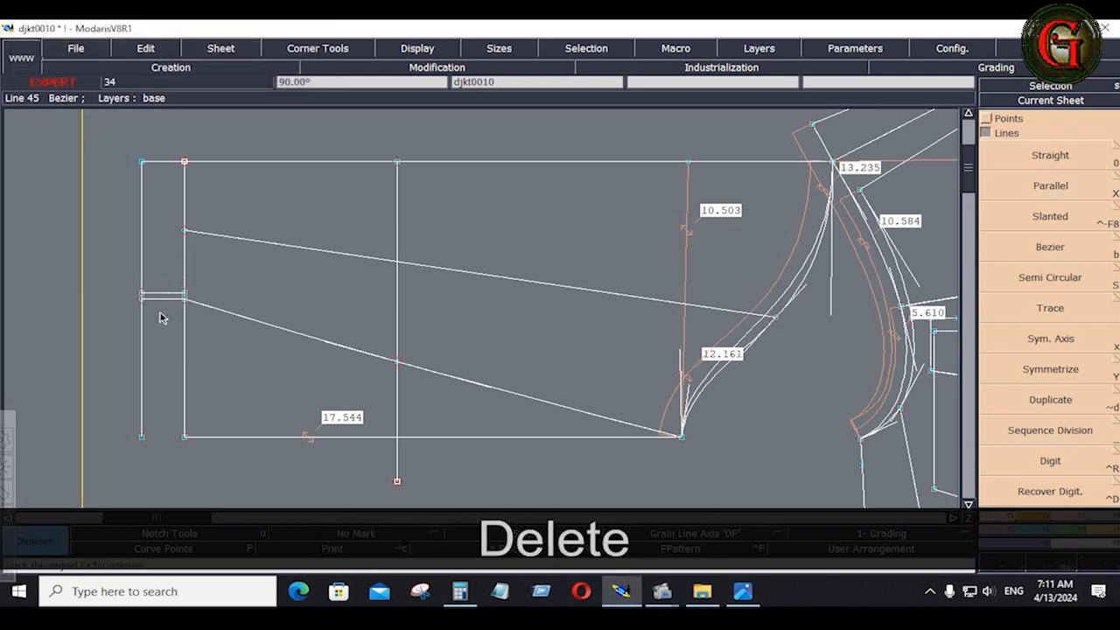
{"action": "left_click", "coordinate": [168, 305]}
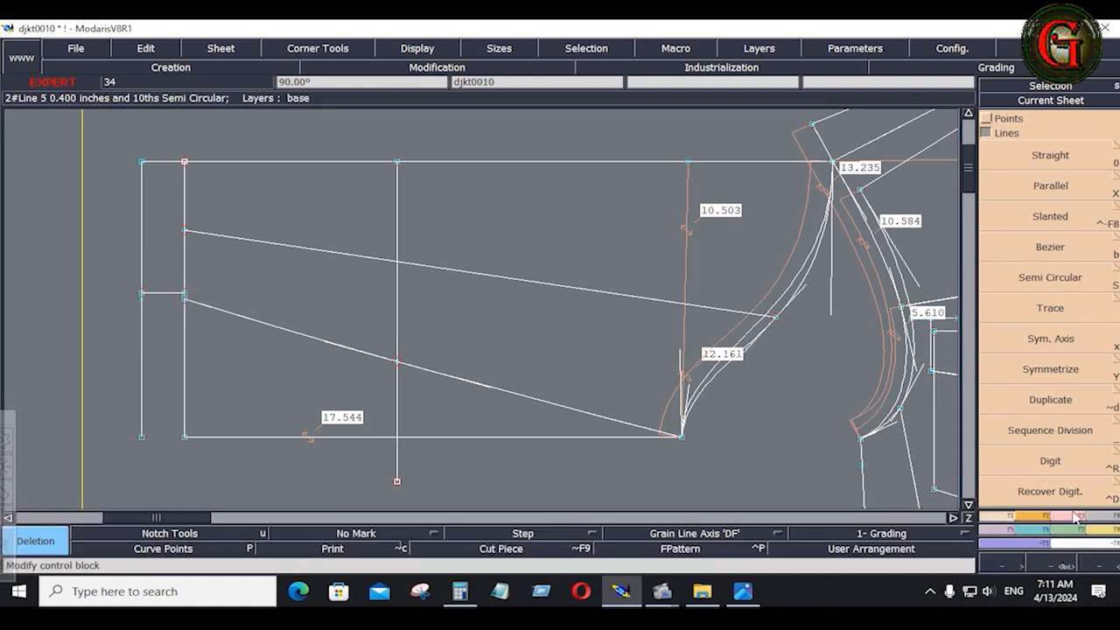
{"action": "left_click", "coordinate": [1072, 517]}
{"action": "left_click", "coordinate": [1042, 229]}
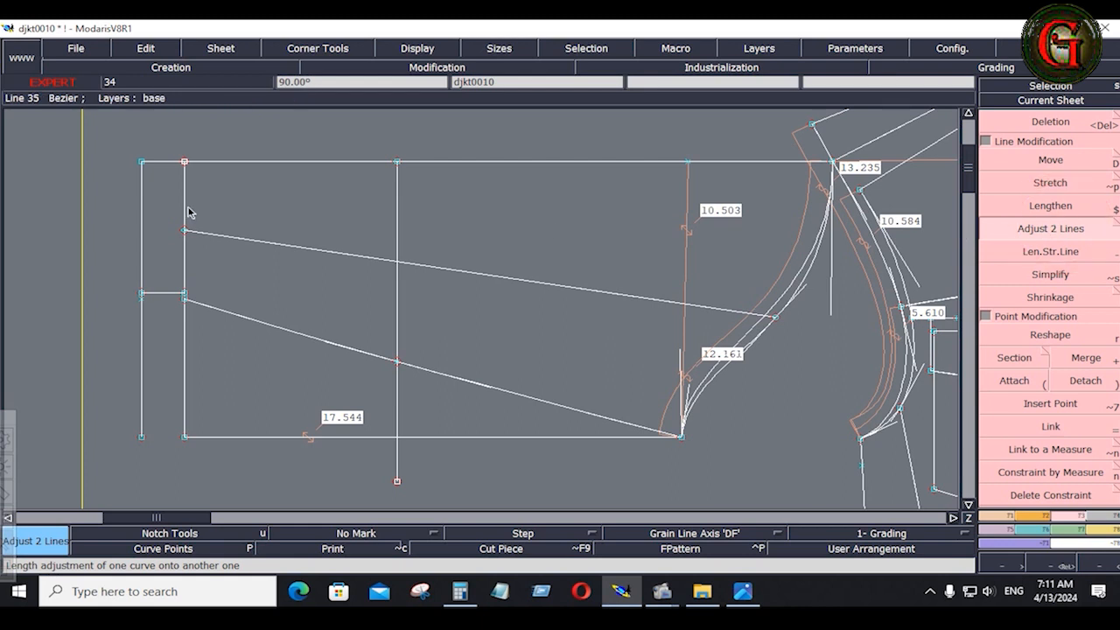
{"action": "left_click", "coordinate": [141, 213]}
{"action": "left_click", "coordinate": [161, 293]}
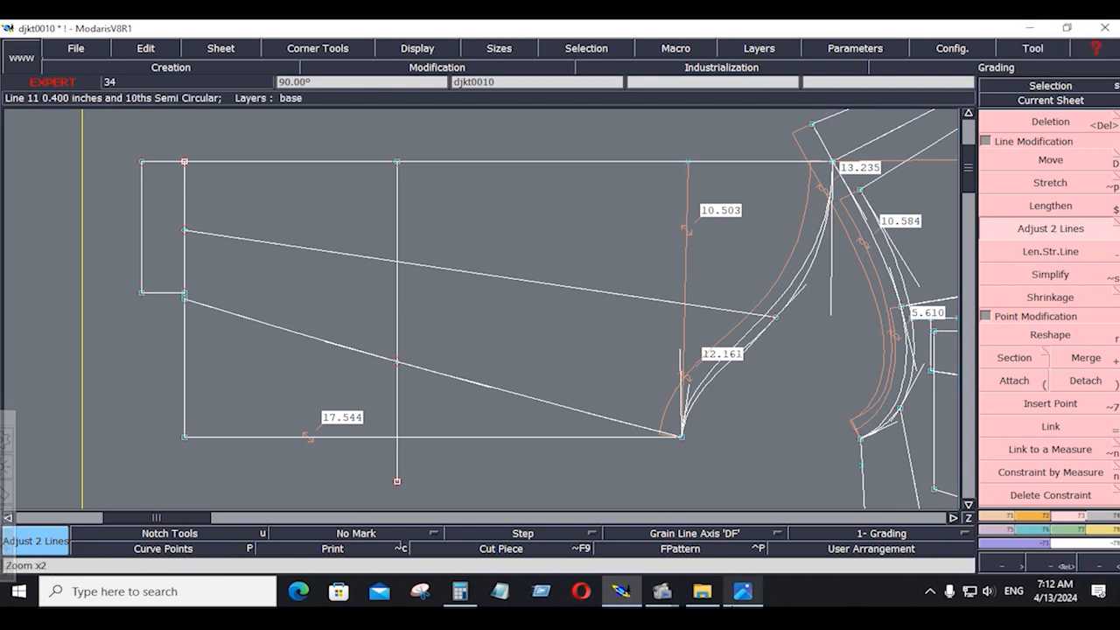
- Check the sleeve vent length in the SHEET-02 spec sheet image and return to Modaris with the Bezier tool active
{"action": "left_click", "coordinate": [741, 595]}
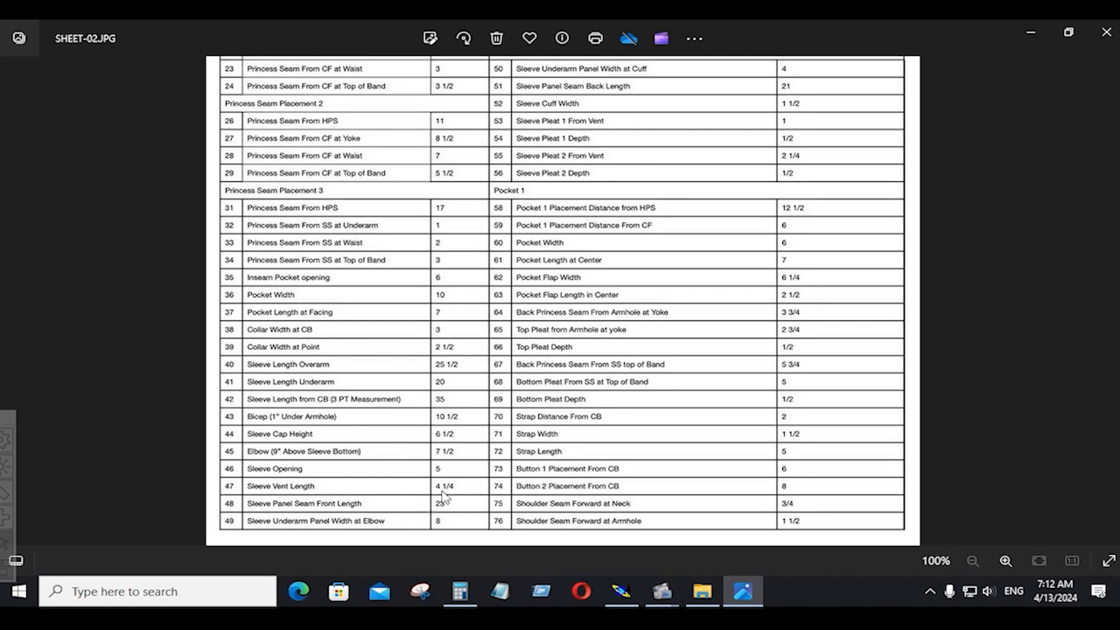
{"action": "left_click", "coordinate": [621, 591]}
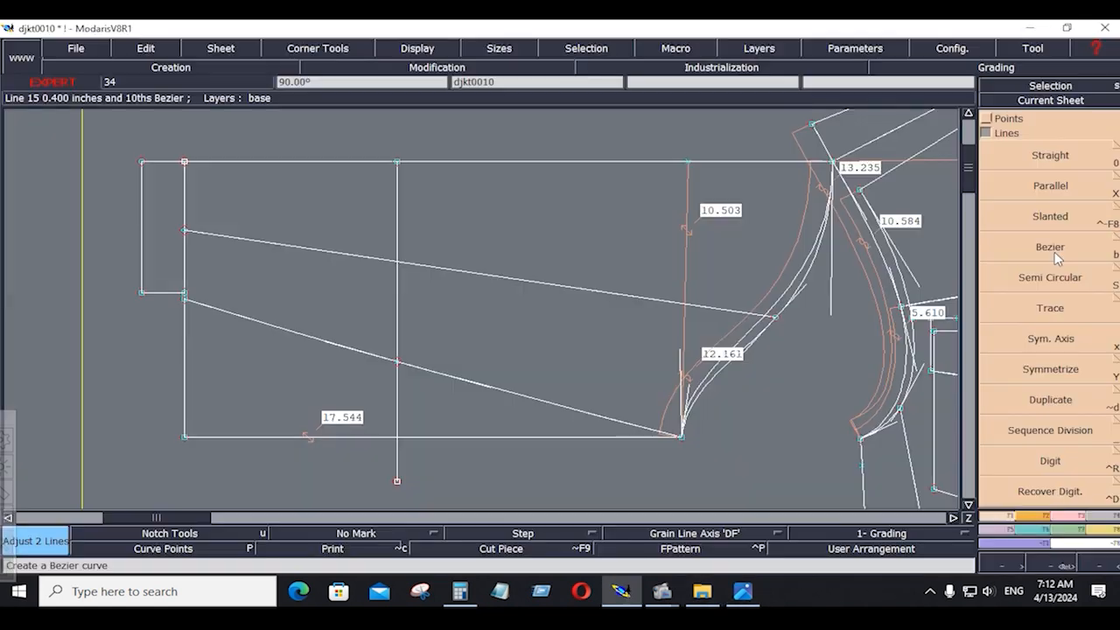
{"action": "left_click", "coordinate": [1052, 250]}
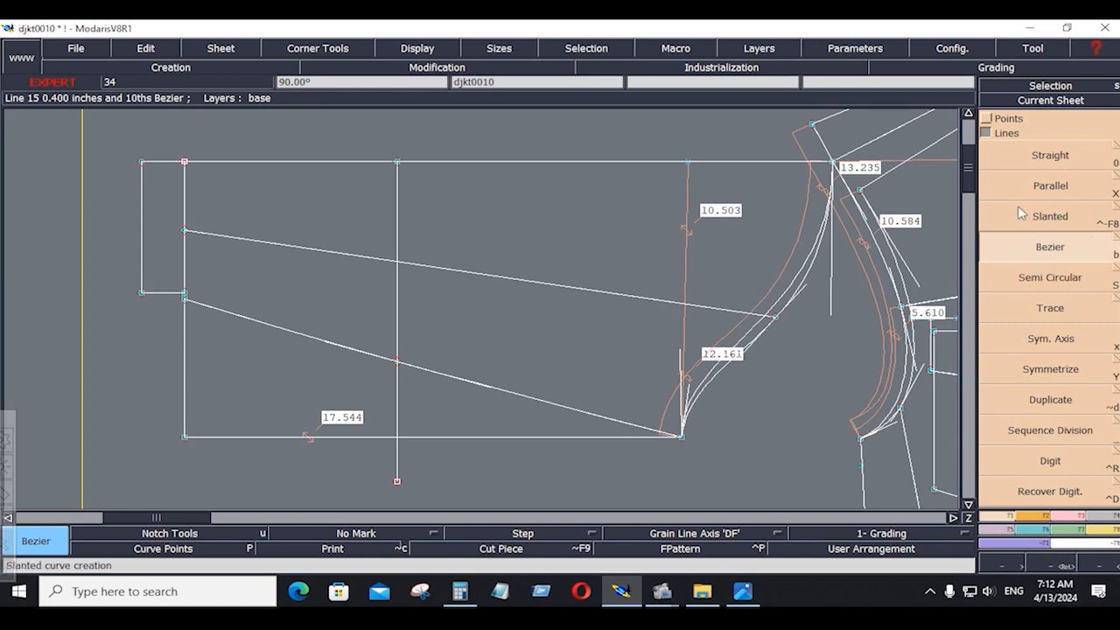
- Create a developed point on the sleeve's dividing line, measured from its cuff end, and insert it into that line
{"action": "left_click", "coordinate": [987, 119]}
{"action": "left_click", "coordinate": [1050, 159]}
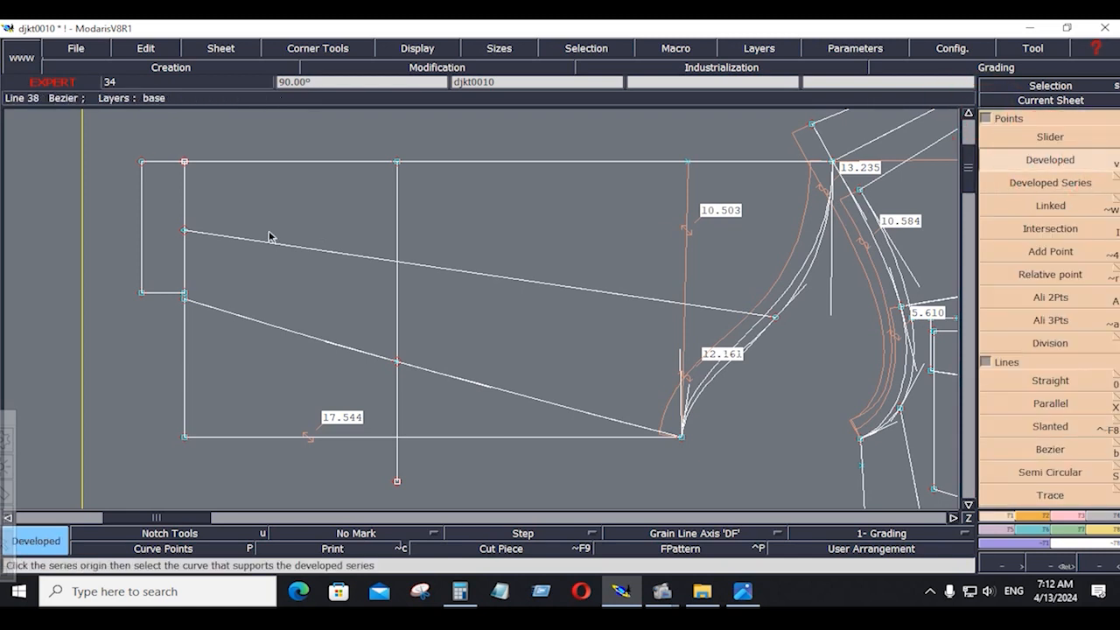
{"action": "left_click", "coordinate": [189, 233]}
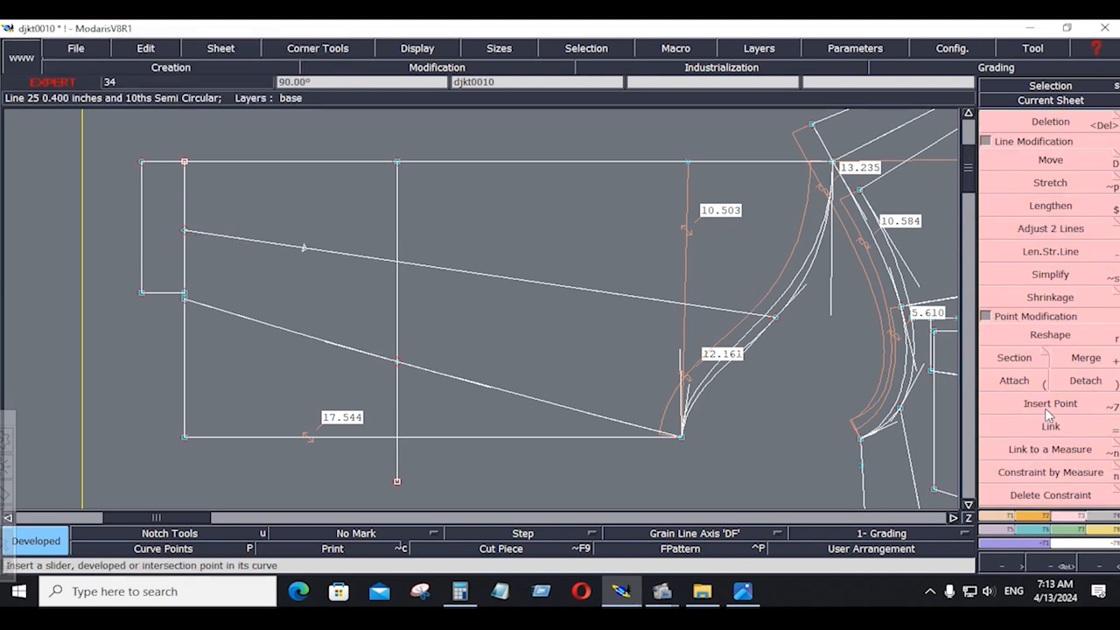
{"action": "left_click", "coordinate": [1049, 411]}
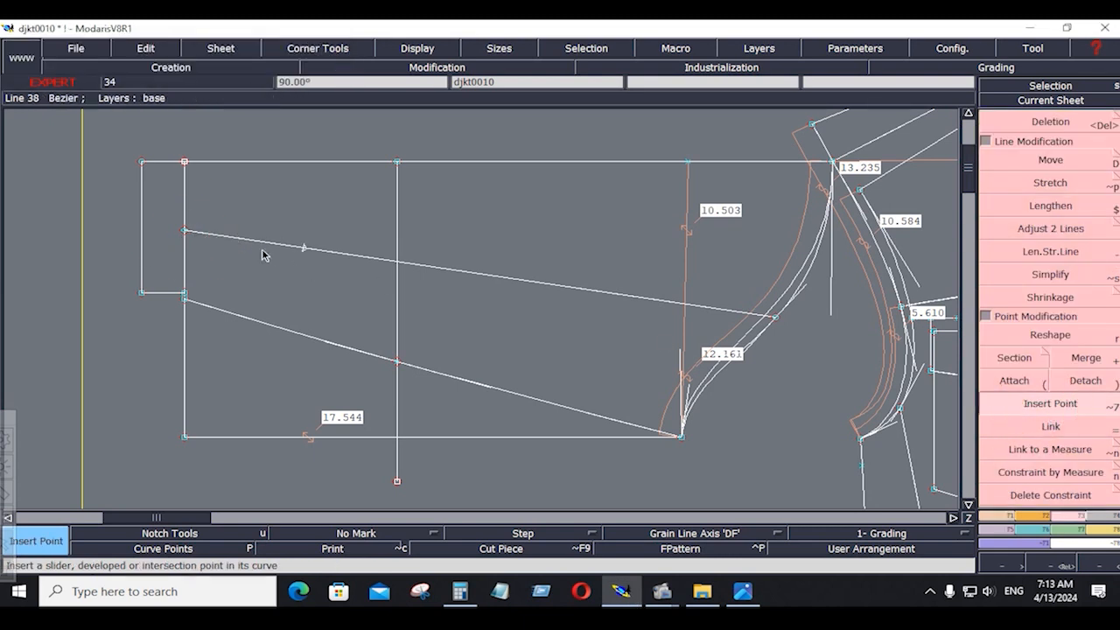
{"action": "left_click", "coordinate": [303, 249]}
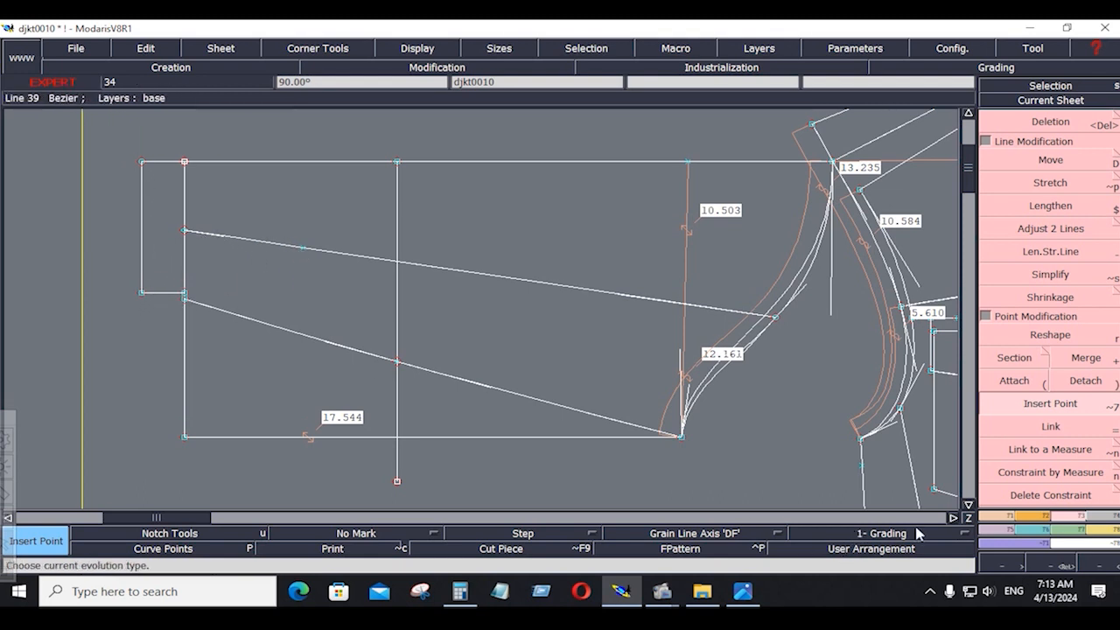
- Try to create a parallel line at a distance of -0.25 inch from the cuff's short upper edge
{"action": "left_click", "coordinate": [982, 498]}
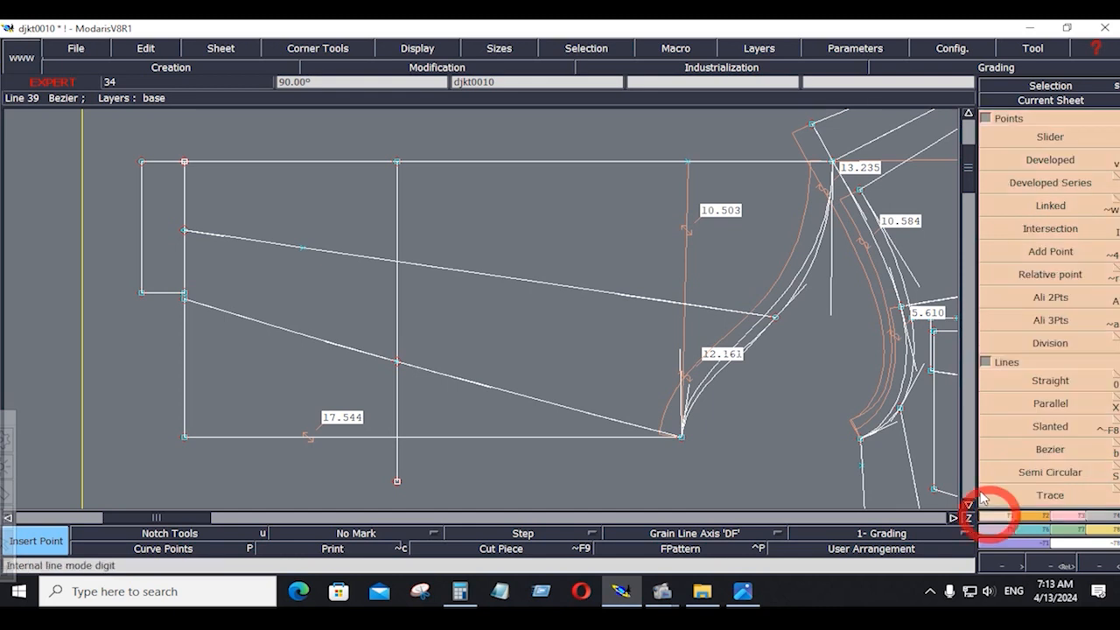
{"action": "left_click", "coordinate": [1048, 405]}
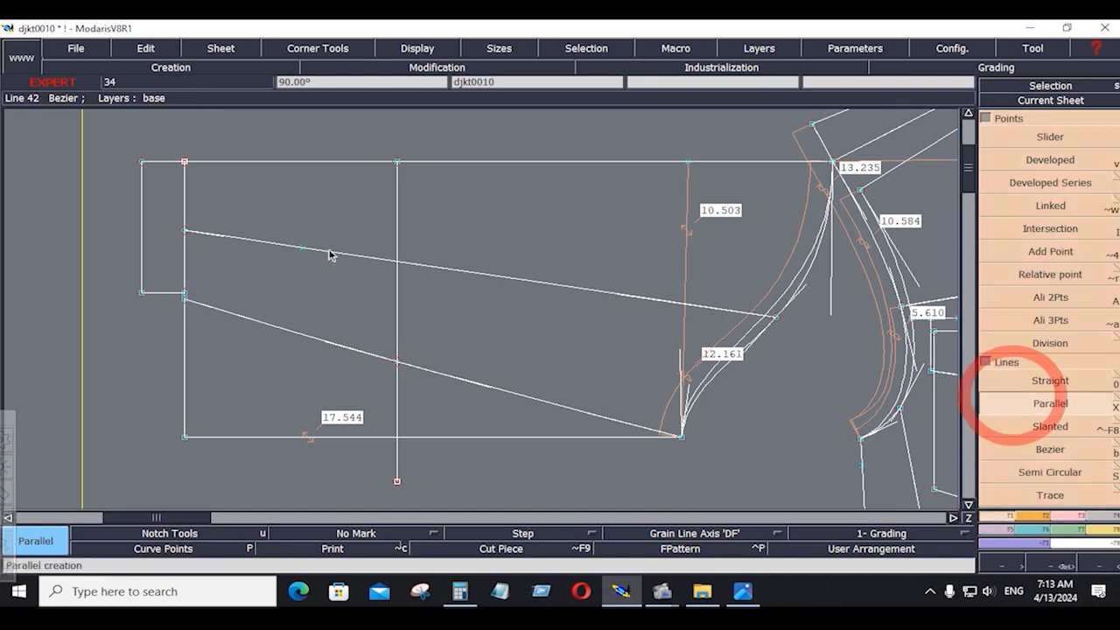
{"action": "left_click", "coordinate": [160, 160]}
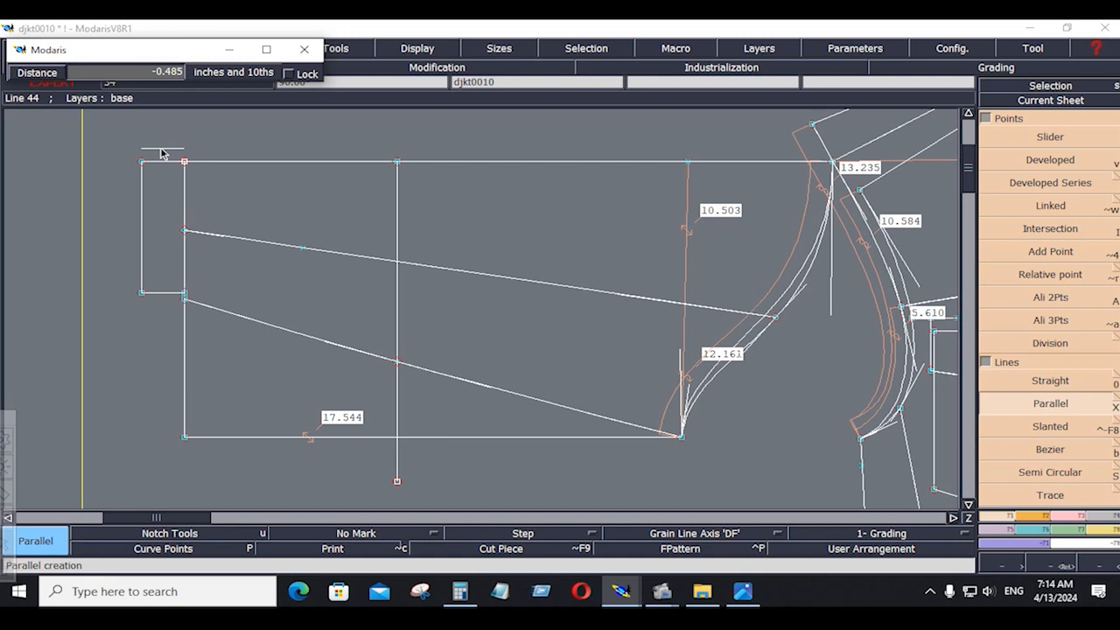
{"action": "key", "text": "Down"}
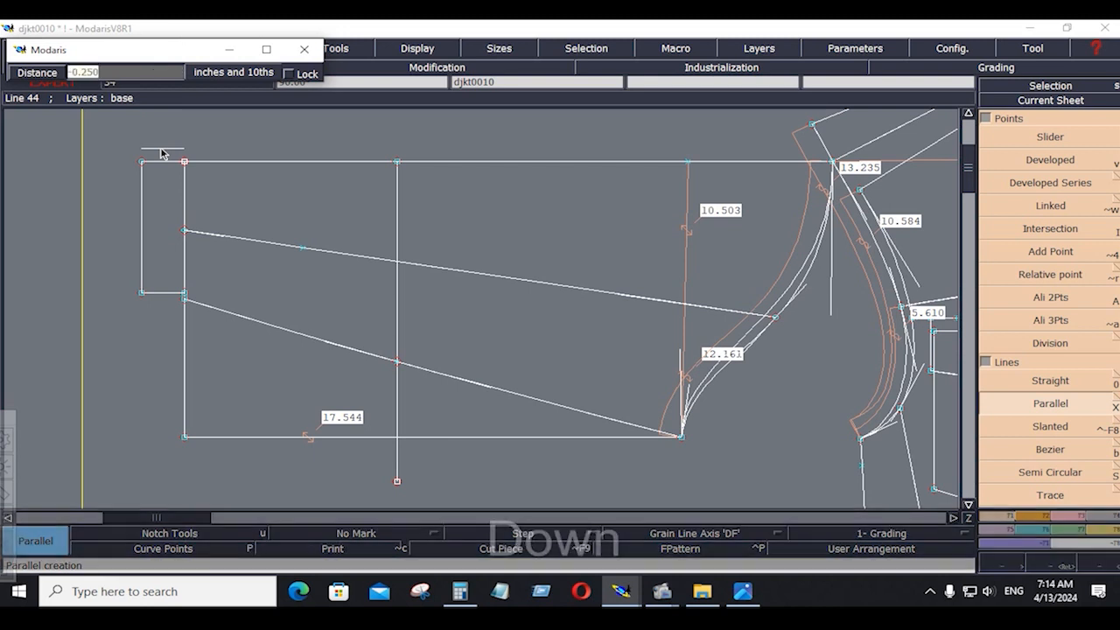
{"action": "type", "text": "-.25"}
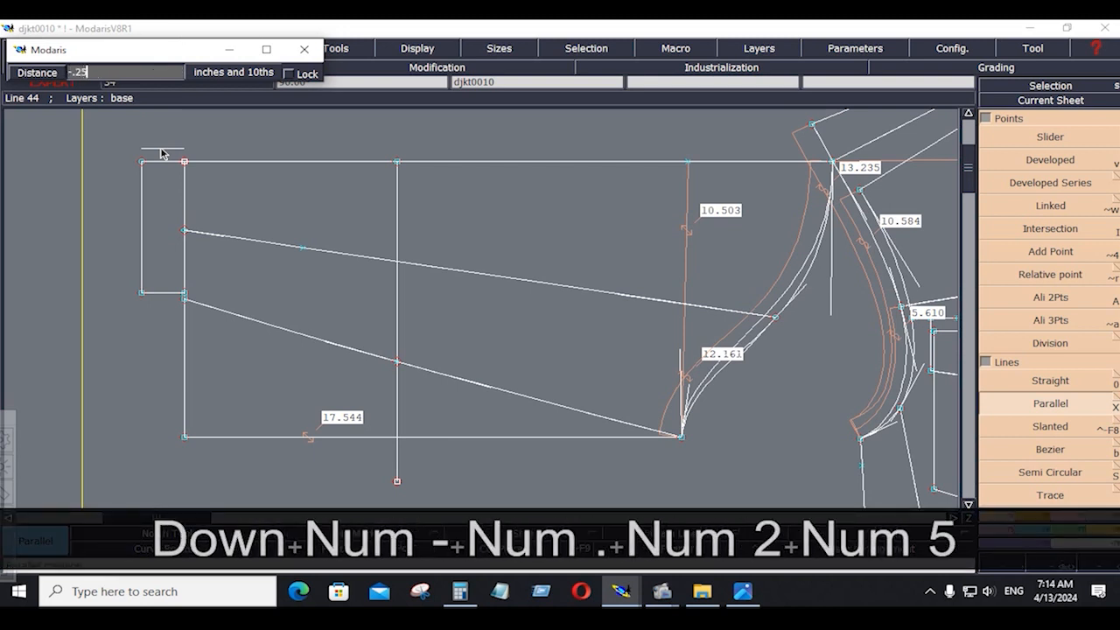
{"action": "key", "text": "Return"}
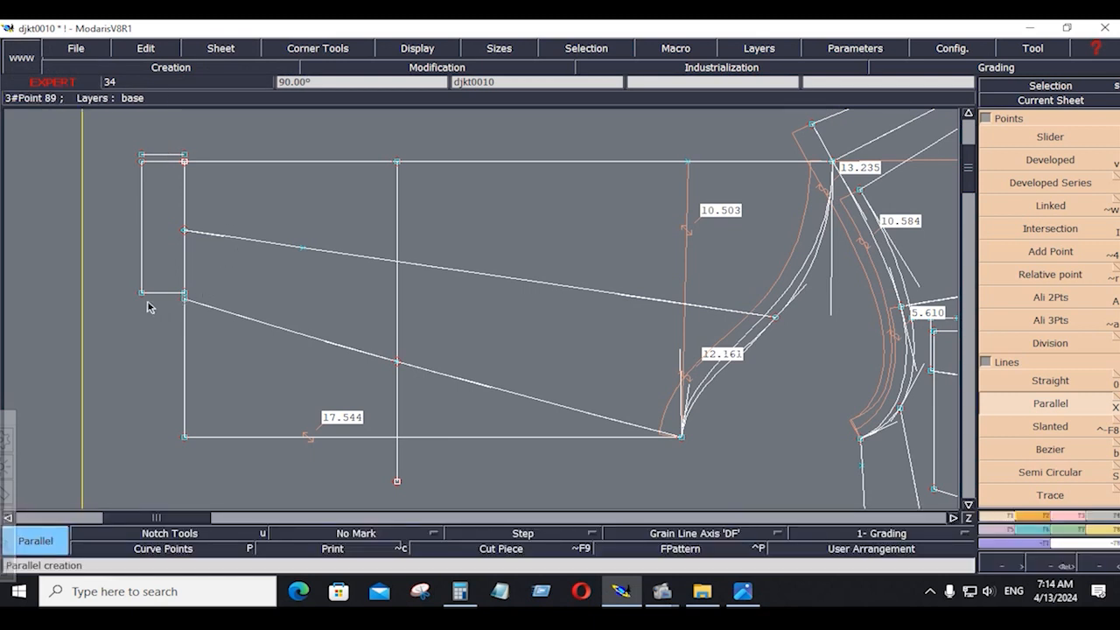
{"action": "key", "text": "ctrl+z"}
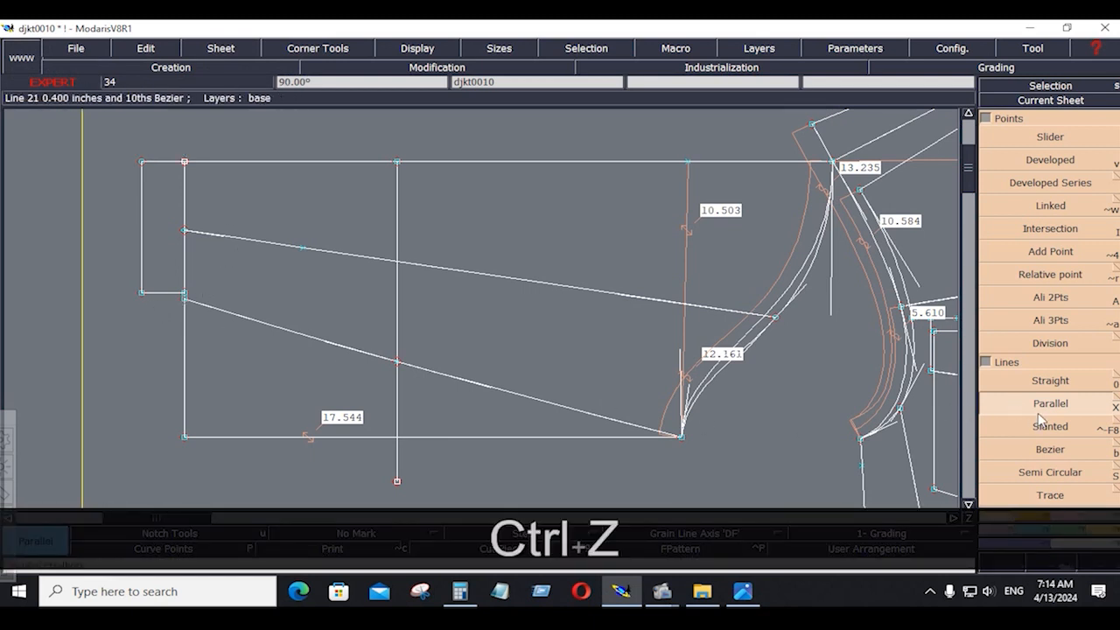
- Adjust the cuff's long outer edge and the new short extension line below the cuff to meet each other
{"action": "key", "text": "F2"}
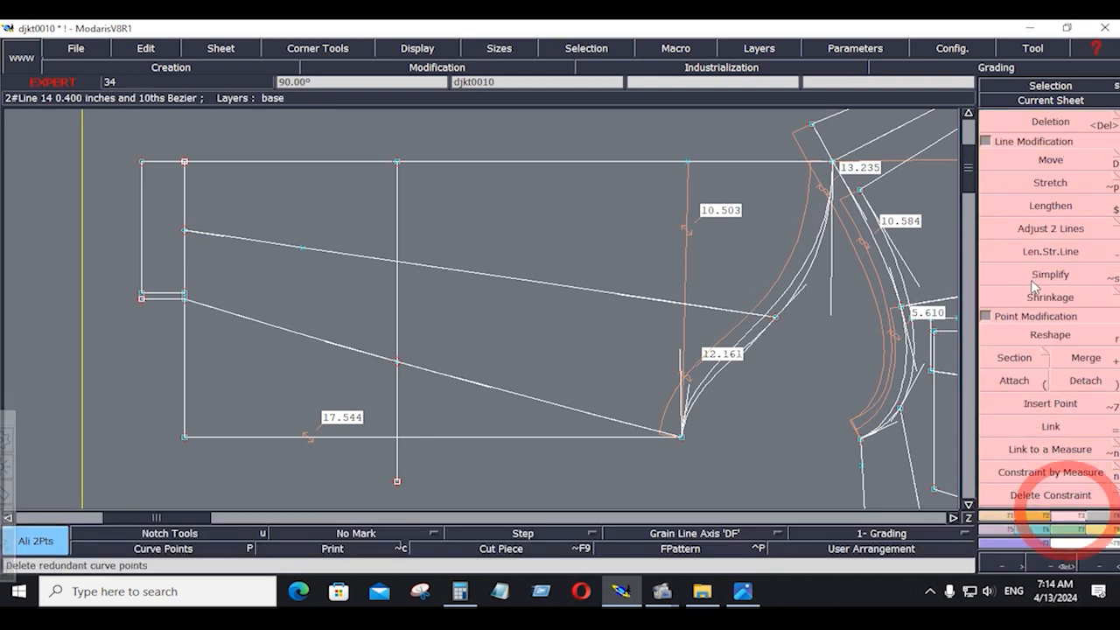
{"action": "left_click", "coordinate": [1050, 228]}
{"action": "left_click", "coordinate": [141, 236]}
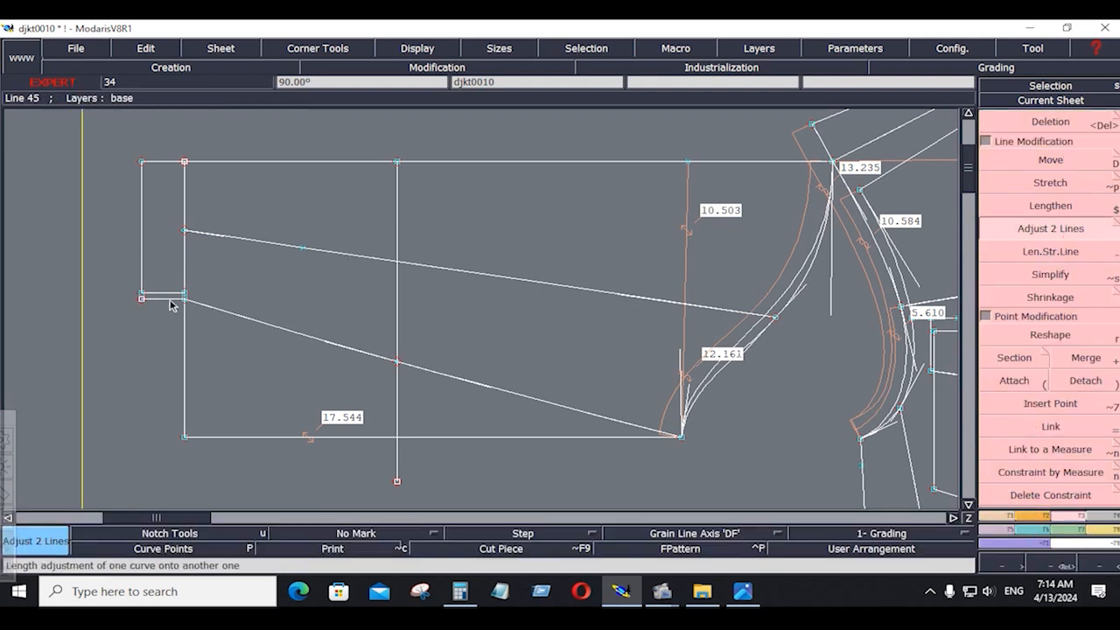
{"action": "left_click", "coordinate": [170, 299]}
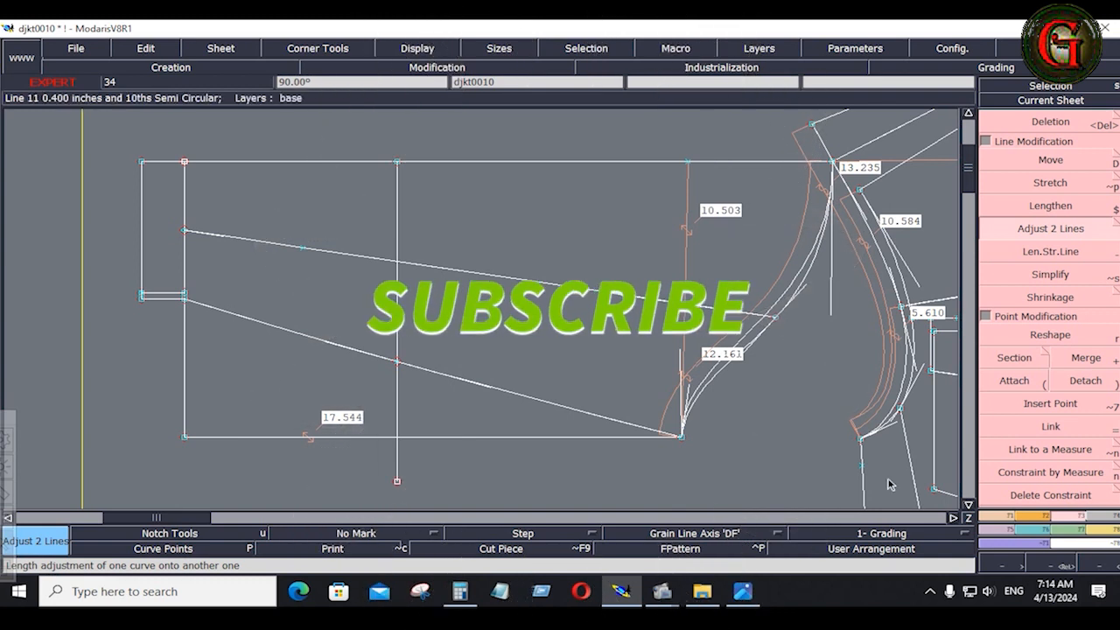
- Extract the whole sleeve, covering the areas on both sides of the dividing line, as one piece with Seam
{"action": "left_click", "coordinate": [1105, 517]}
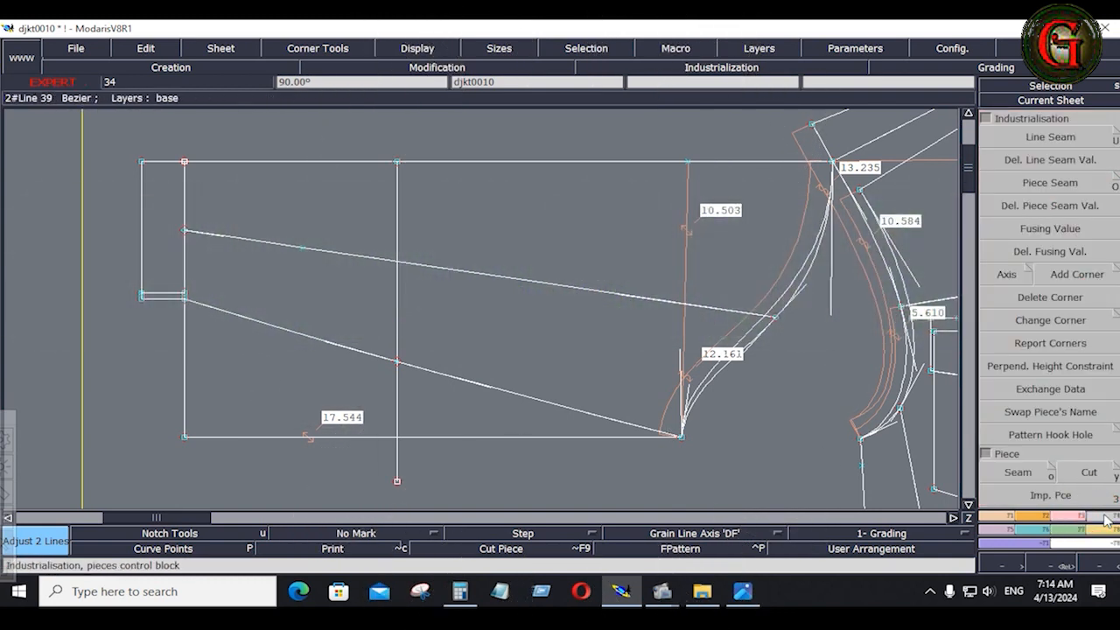
{"action": "left_click", "coordinate": [1020, 472]}
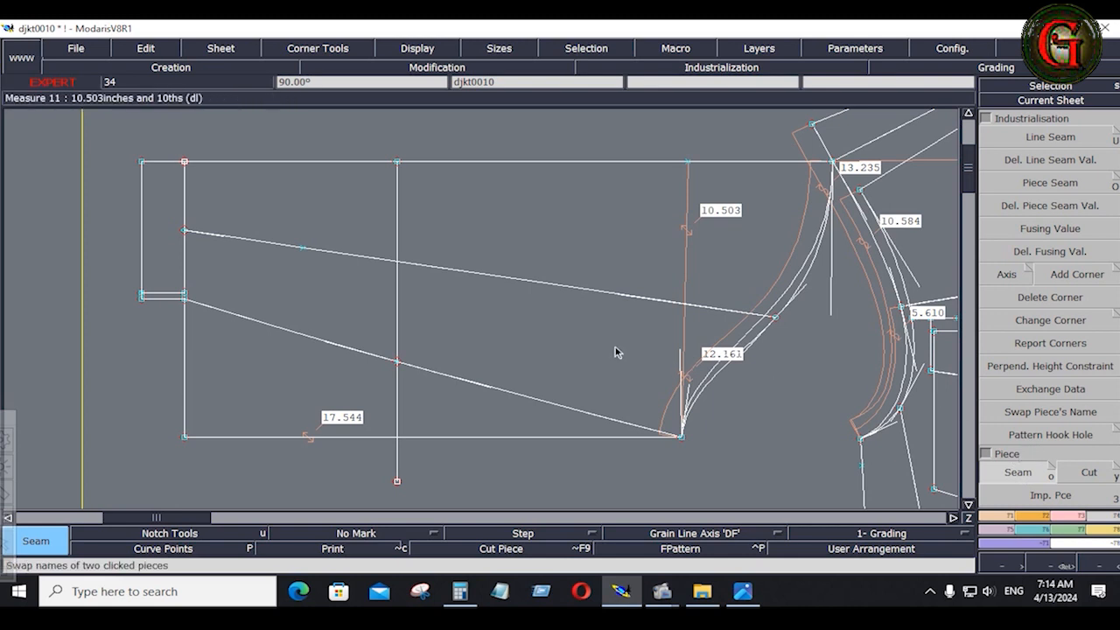
{"action": "left_click", "coordinate": [592, 342]}
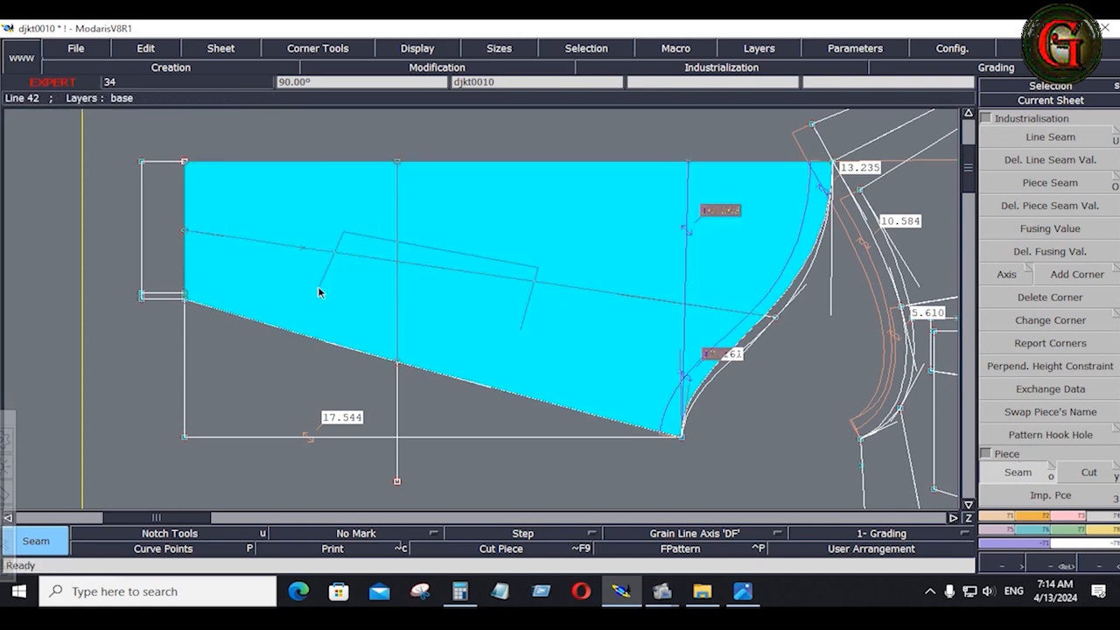
{"action": "right_click", "coordinate": [318, 286]}
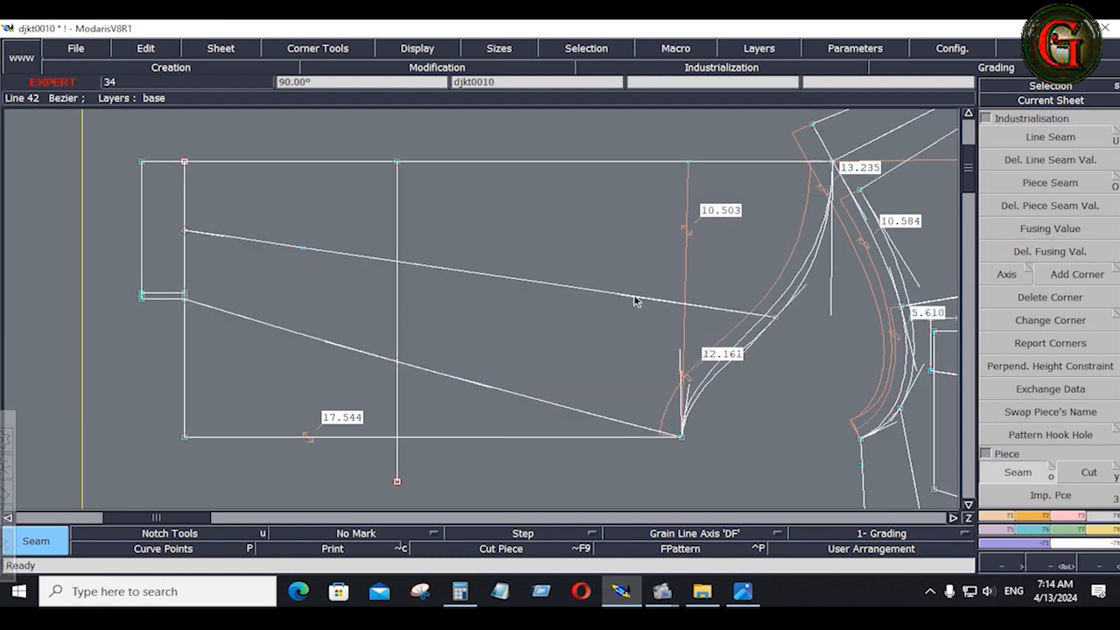
- Extract the sleeve panels above and below the dividing line as two separate pieces
{"action": "left_click", "coordinate": [259, 213]}
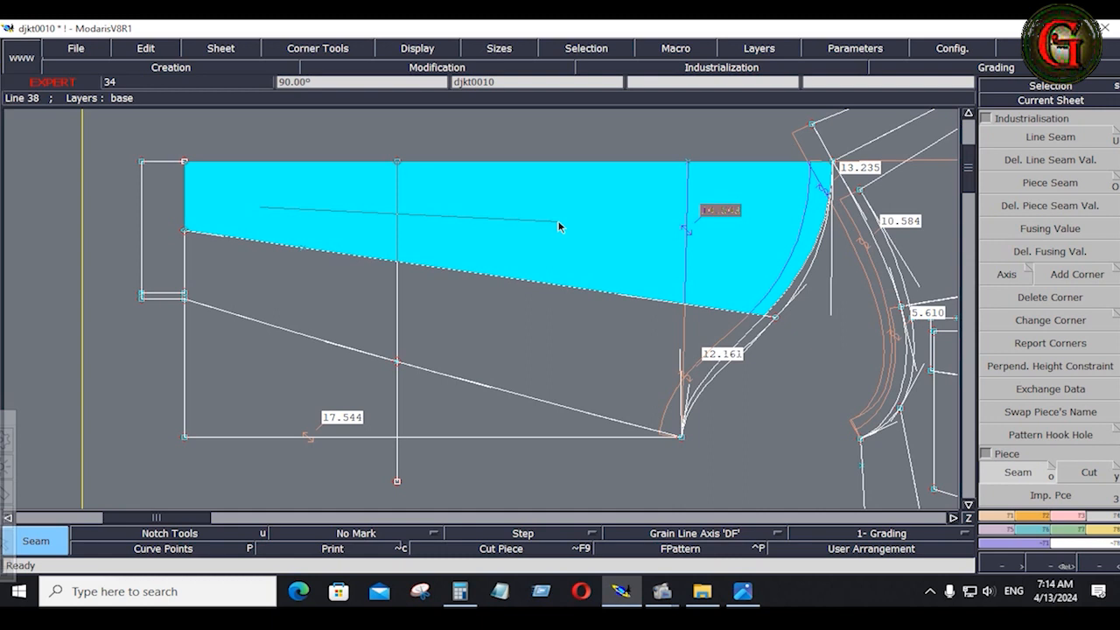
{"action": "left_click", "coordinate": [791, 286]}
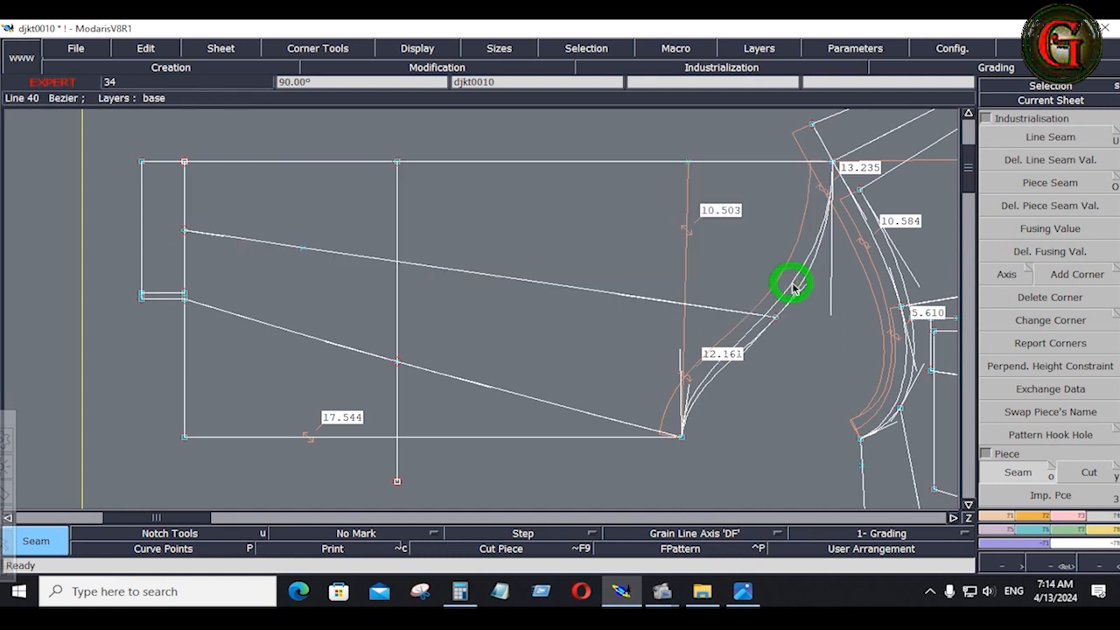
{"action": "left_click", "coordinate": [755, 331]}
{"action": "left_click", "coordinate": [674, 328]}
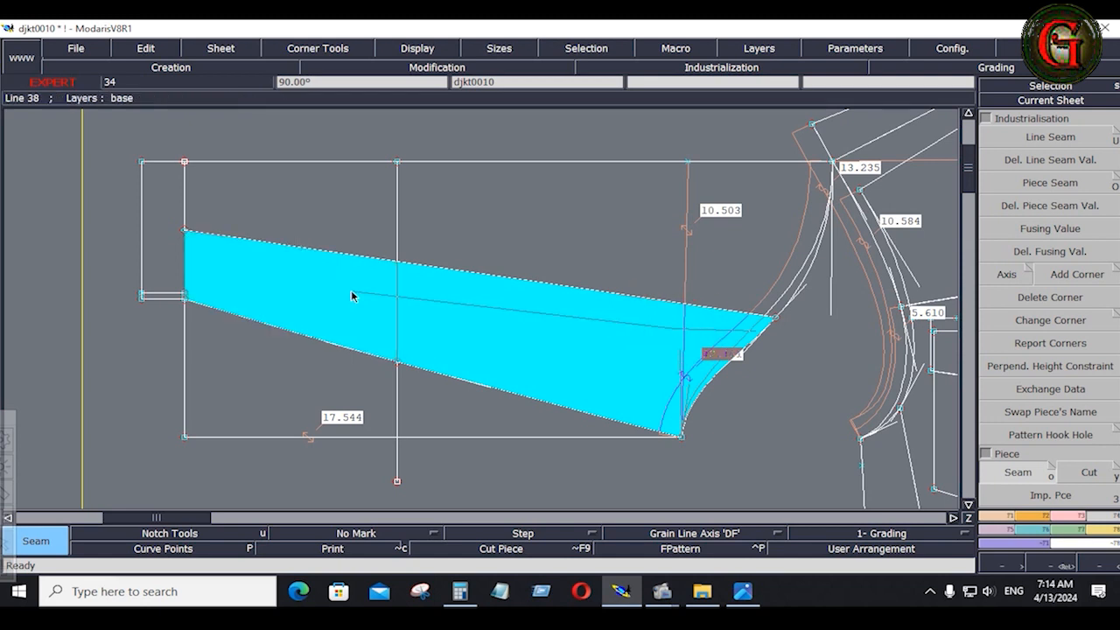
{"action": "left_click", "coordinate": [351, 296]}
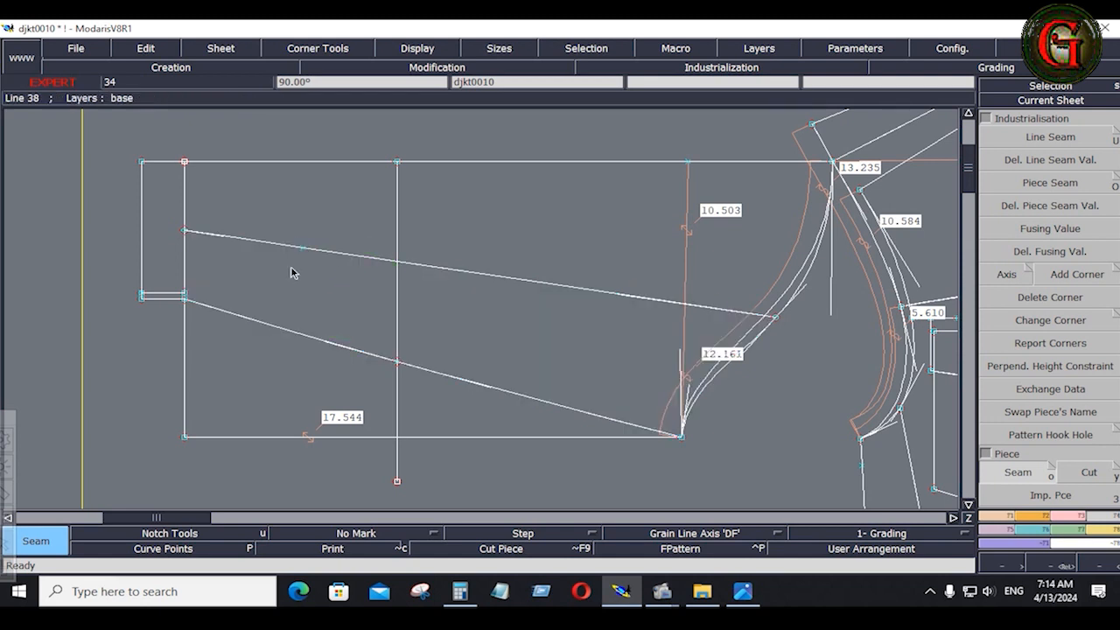
- Extract the cuff with its narrow end extension as a piece and mirror it into a full cuff using Sym 2Pts
{"action": "left_click", "coordinate": [157, 179]}
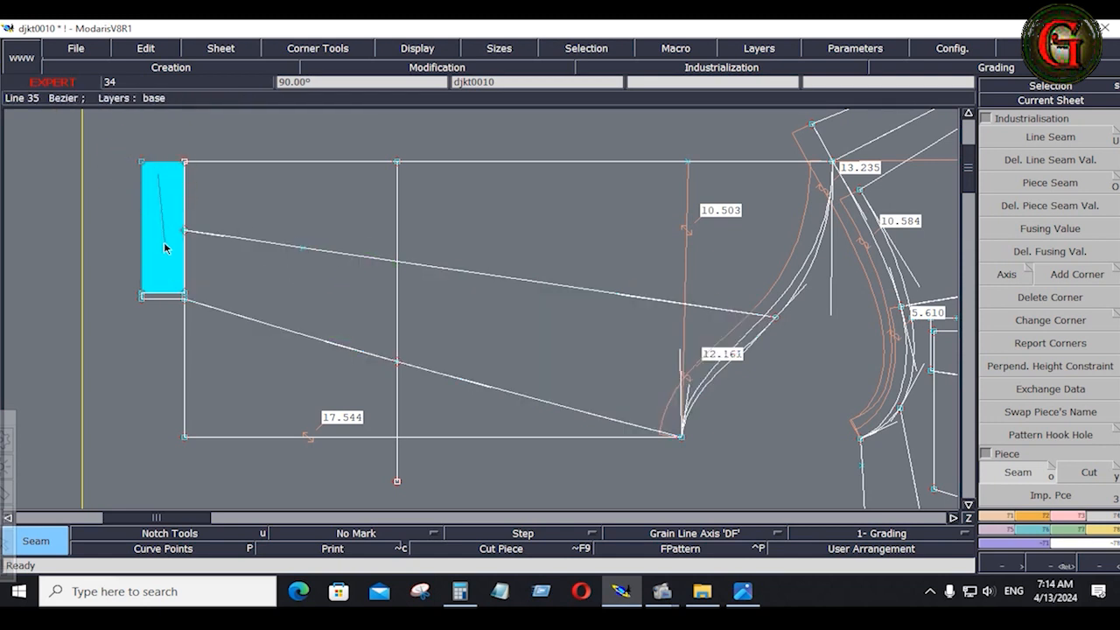
{"action": "left_click", "coordinate": [170, 294]}
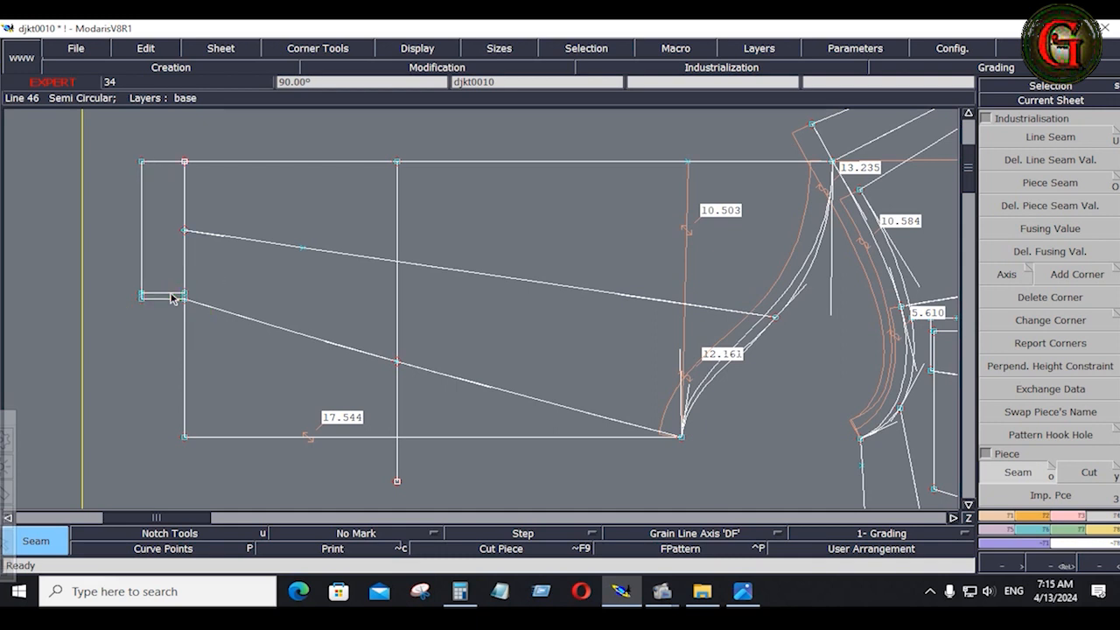
{"action": "key", "text": "j"}
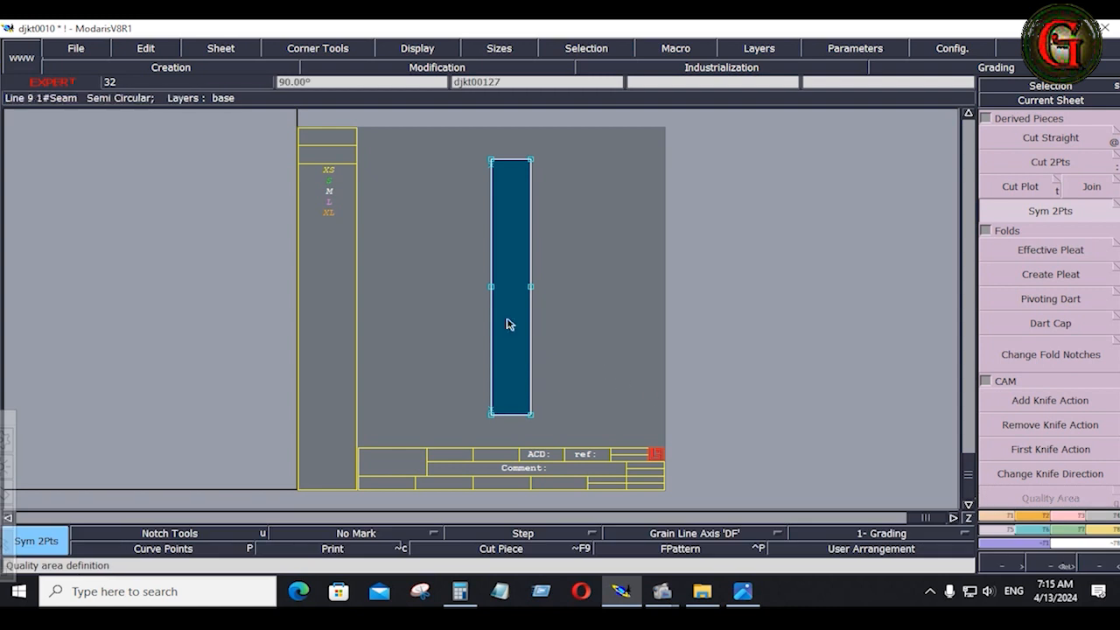
- Copy the full cuff piece's geometry onto a new sheet beside the original
{"action": "key", "text": "ctrl+c"}
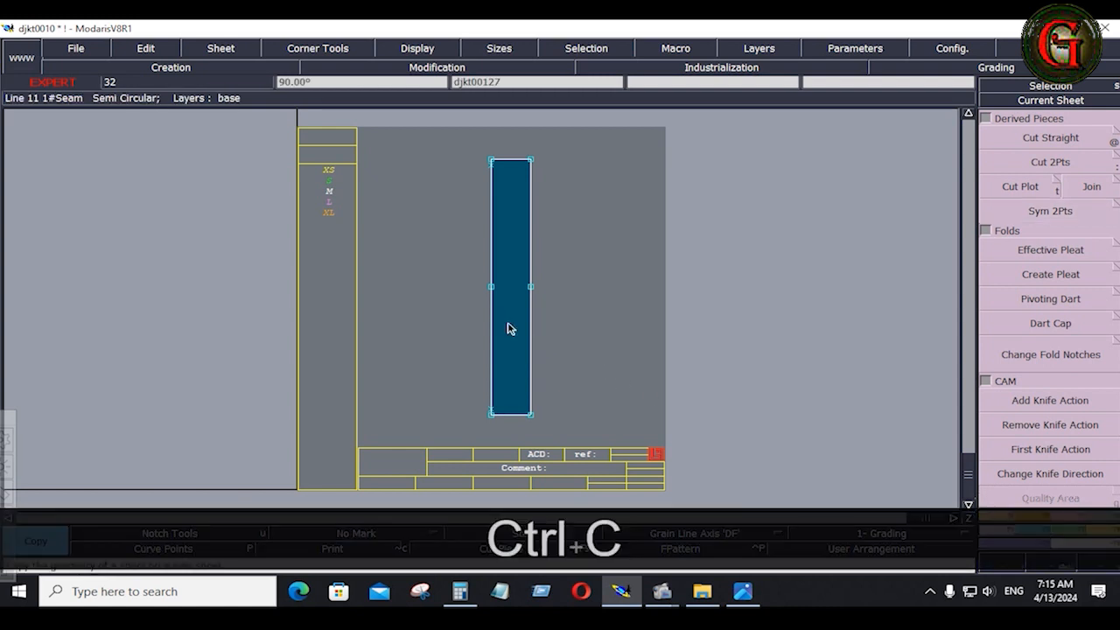
{"action": "left_click", "coordinate": [511, 329]}
{"action": "left_click", "coordinate": [801, 332]}
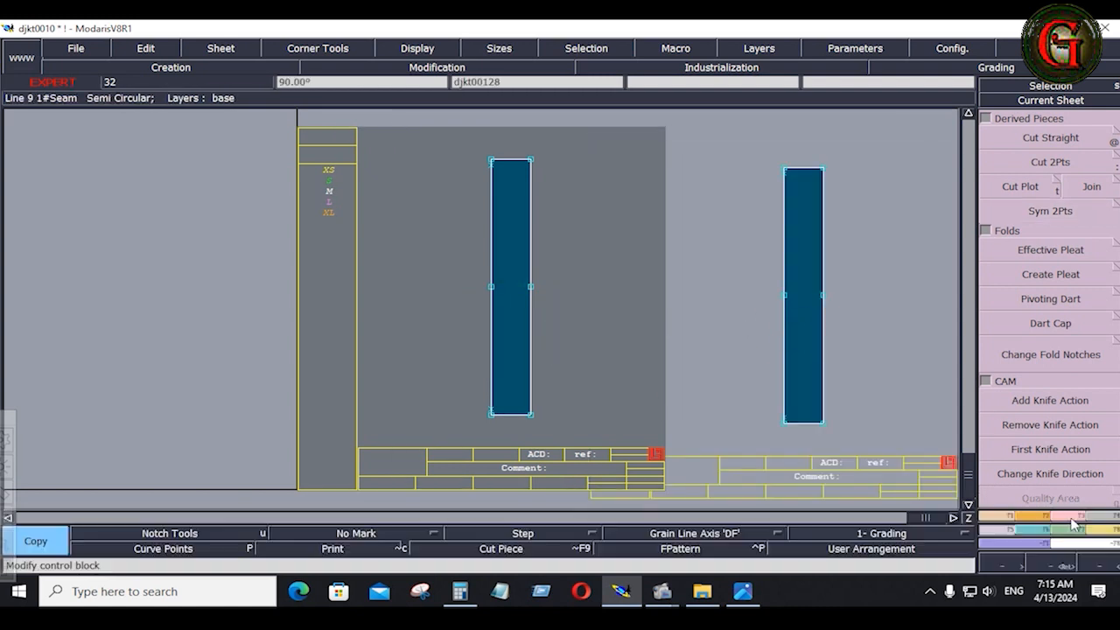
- Add a 0.400-inch line seam to all edges of the copied cuff piece
{"action": "left_click", "coordinate": [1095, 518]}
{"action": "left_click", "coordinate": [1048, 138]}
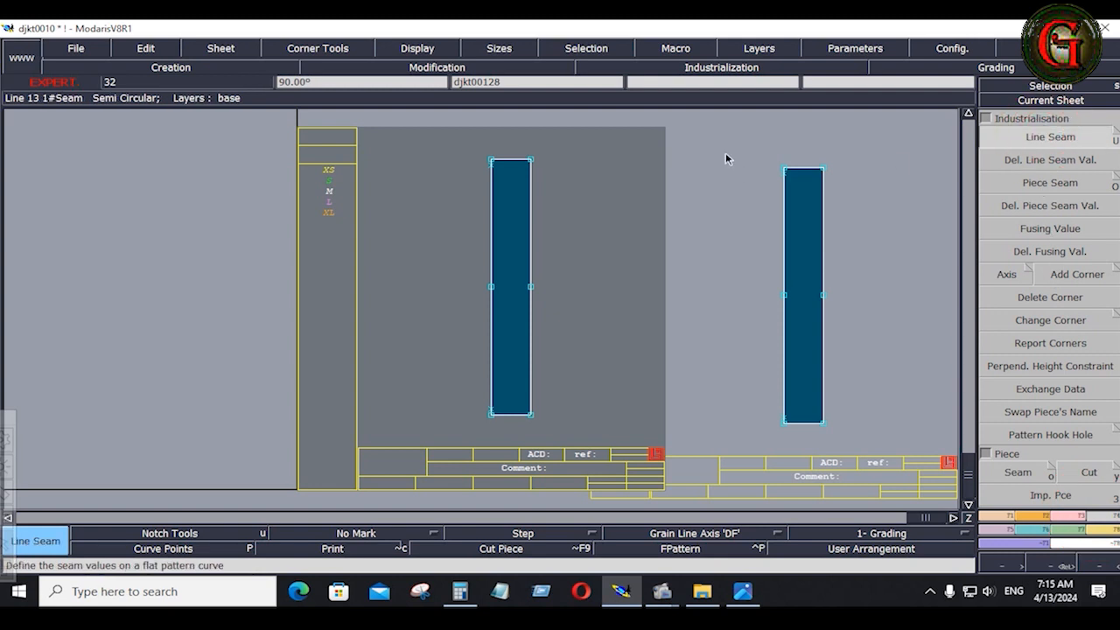
{"action": "left_click_drag", "start_coordinate": [729, 137], "coordinate": [854, 433]}
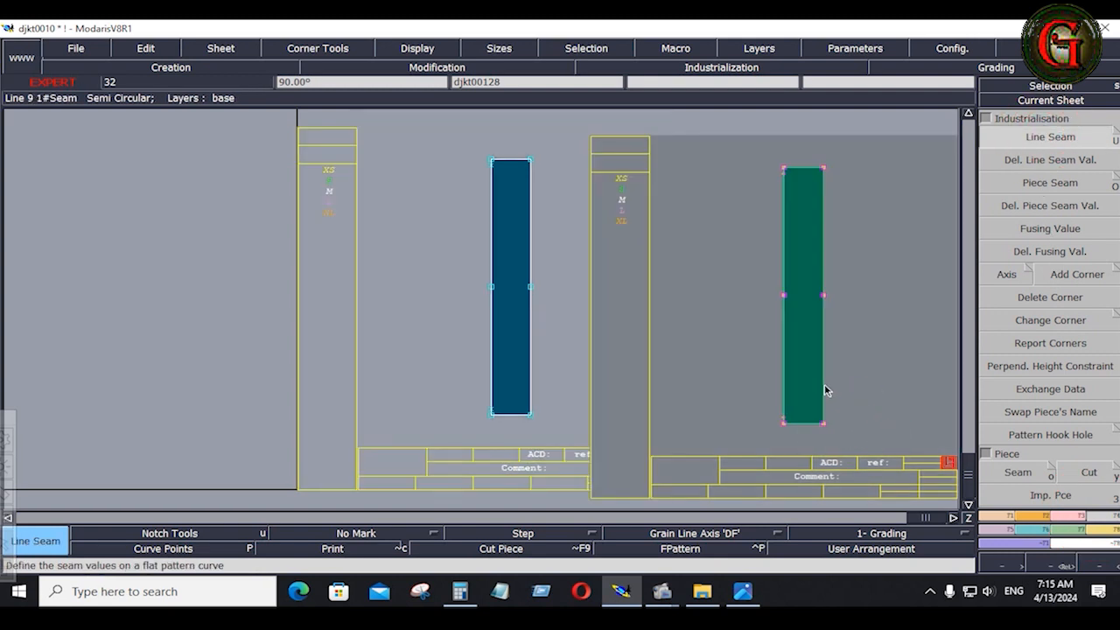
{"action": "left_click", "coordinate": [824, 390]}
{"action": "key", "text": "Down"}
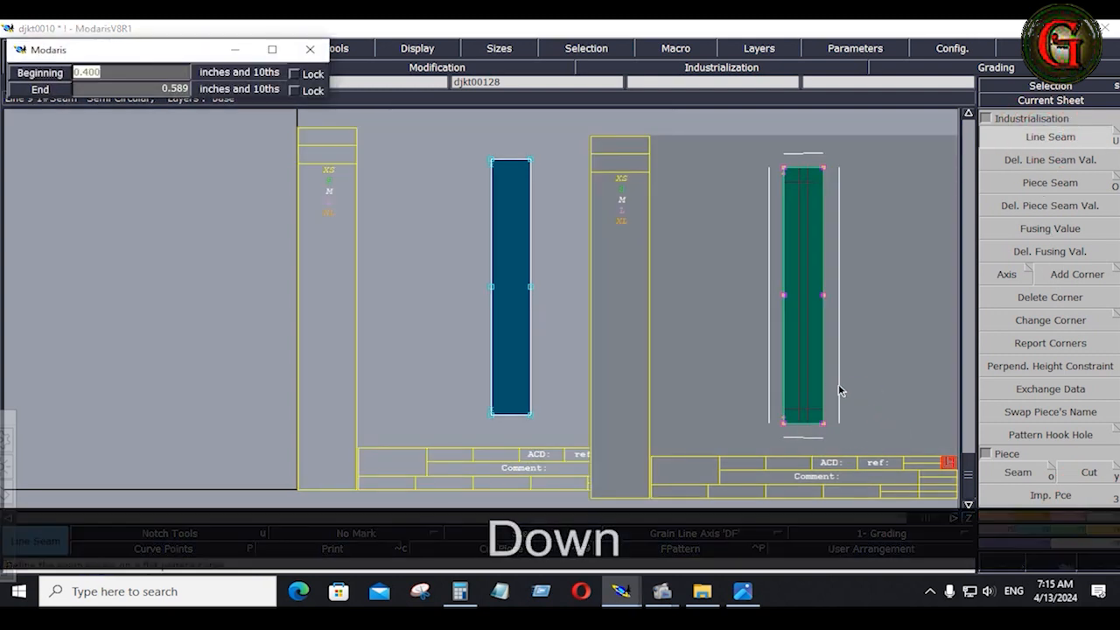
{"action": "key", "text": "Down"}
{"action": "left_click", "coordinate": [746, 380]}
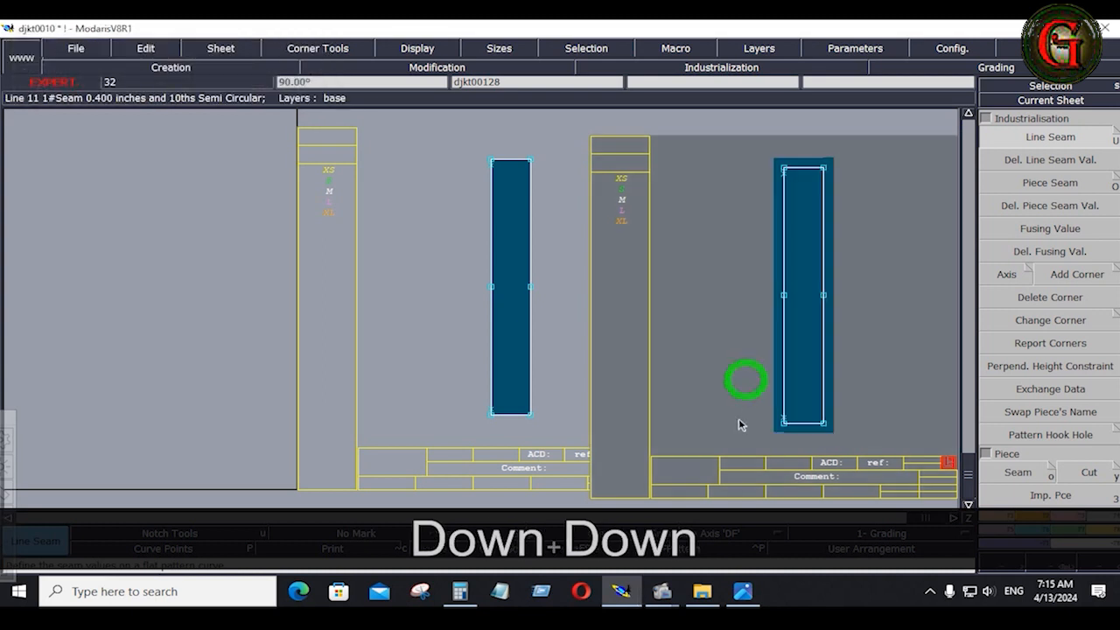
- Switch to SHEET-01.JPG in the image viewer, examine the cuff and sleeve detail of the back view, and return to Modaris
{"action": "left_click", "coordinate": [743, 591]}
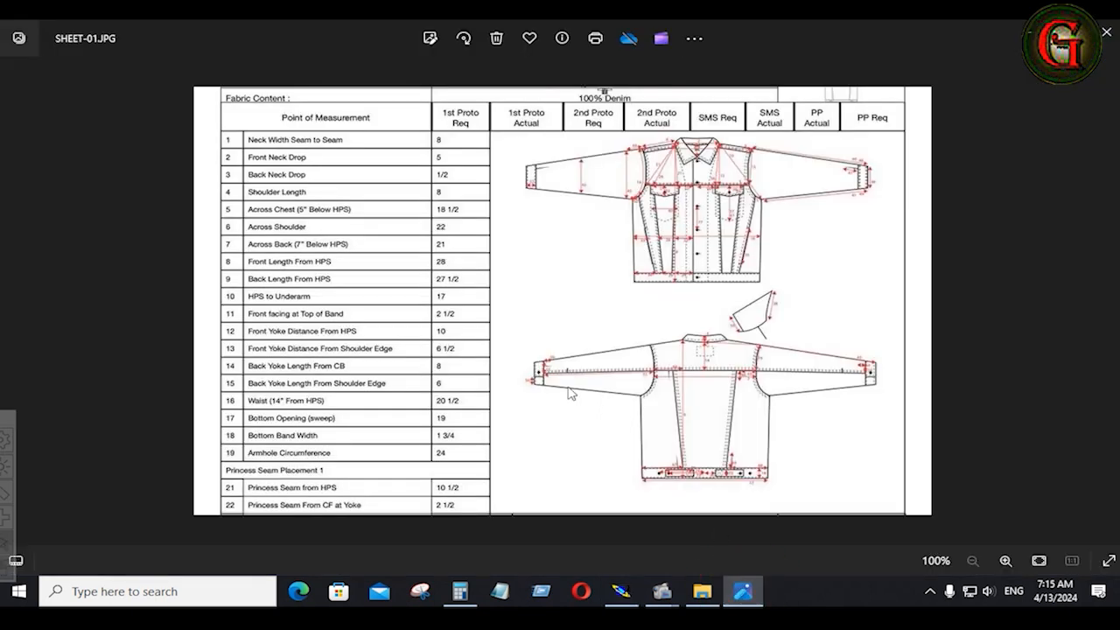
{"action": "scroll", "coordinate": [560, 391], "scroll_direction": "up", "scroll_amount": 3}
{"action": "scroll", "coordinate": [552, 387], "scroll_direction": "up", "scroll_amount": 5}
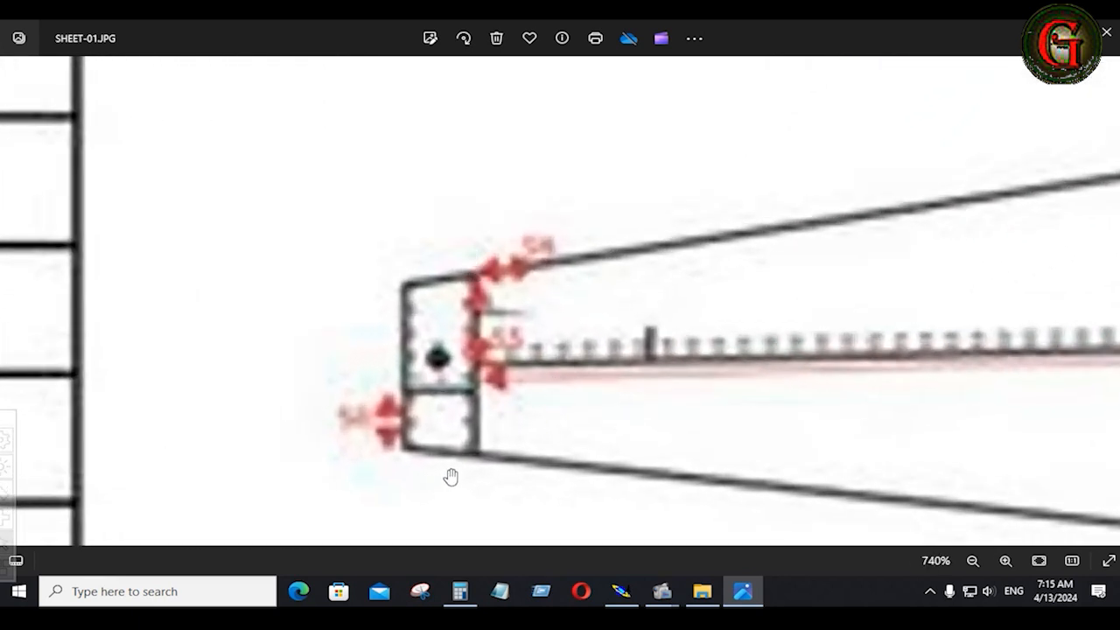
{"action": "scroll", "coordinate": [451, 477], "scroll_direction": "down", "scroll_amount": 8}
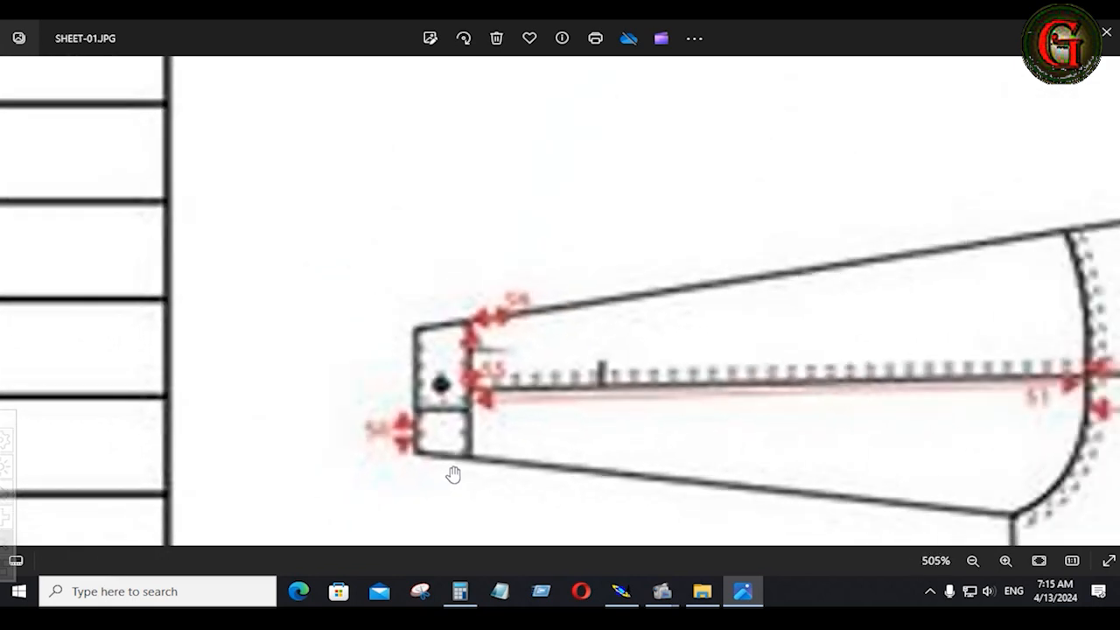
{"action": "left_click", "coordinate": [621, 591]}
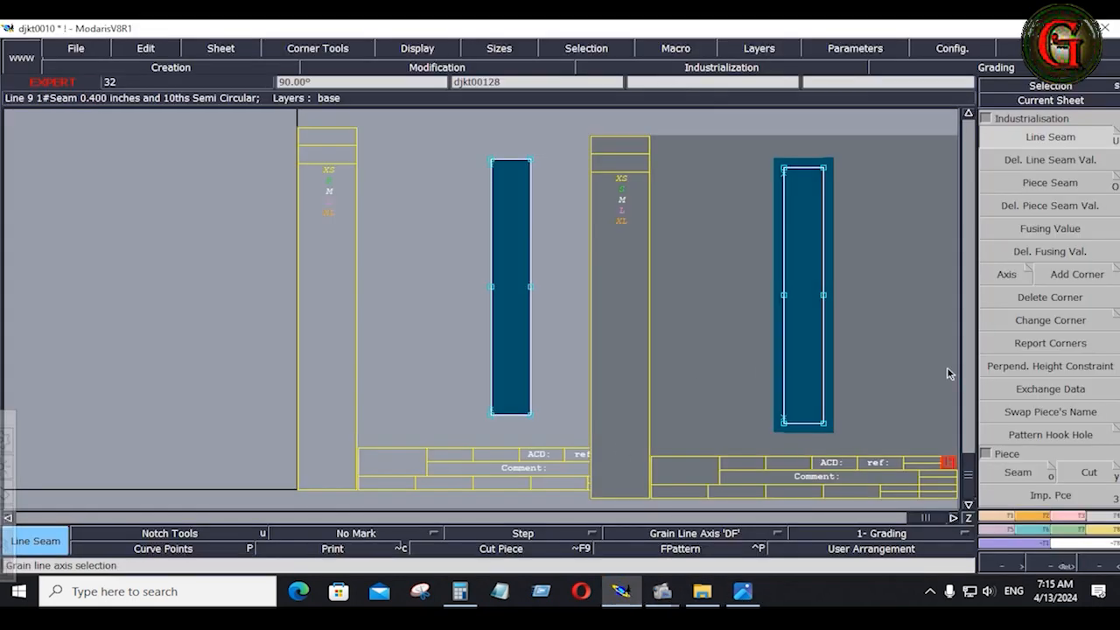
- Mirror the seamed cuff piece across its long left edge with Sym 2Pts to create a double-width cuff
{"action": "left_click", "coordinate": [993, 530]}
{"action": "left_click", "coordinate": [1049, 211]}
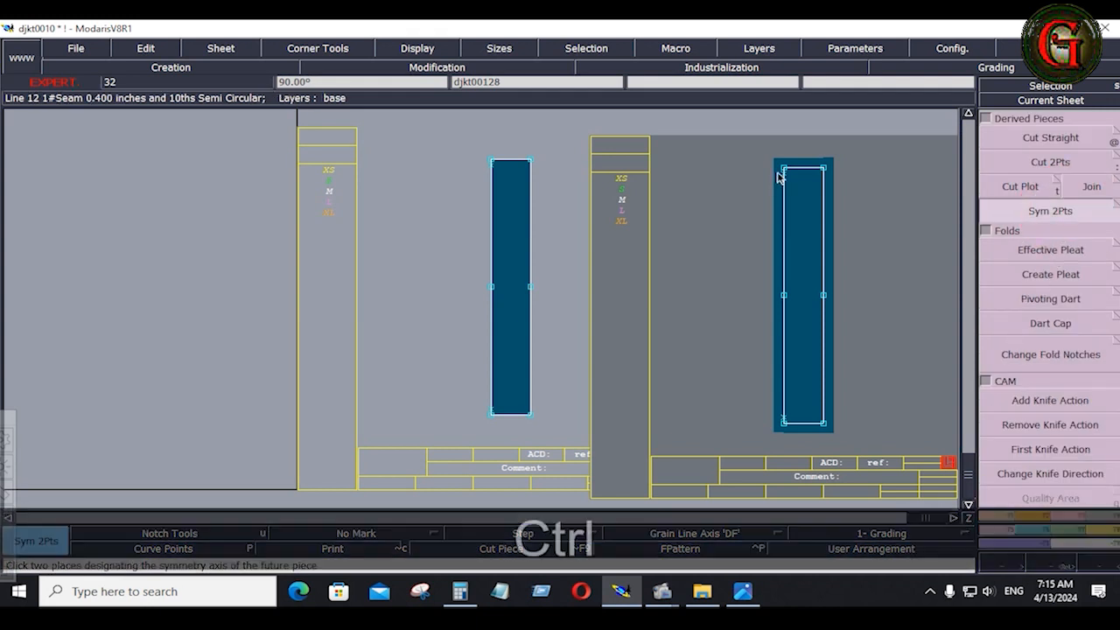
{"action": "left_click", "coordinate": [783, 421]}
{"action": "left_click", "coordinate": [784, 424]}
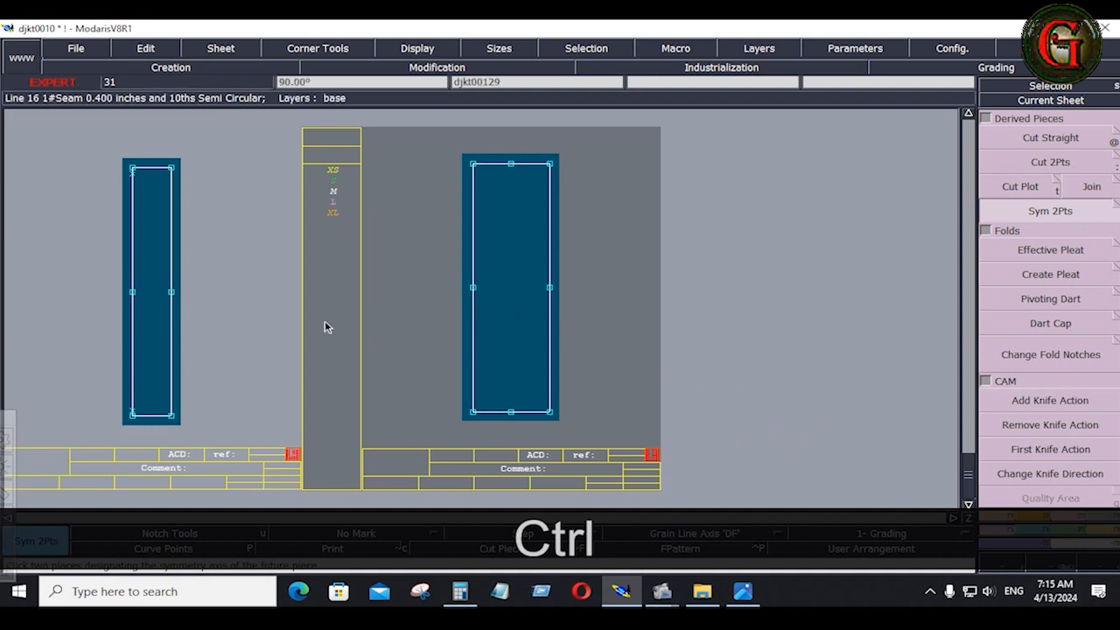
- Rearrange the sheets and delete the unmirrored seamed cuff sheet and the short half-cuff sheet
{"action": "key", "text": "j"}
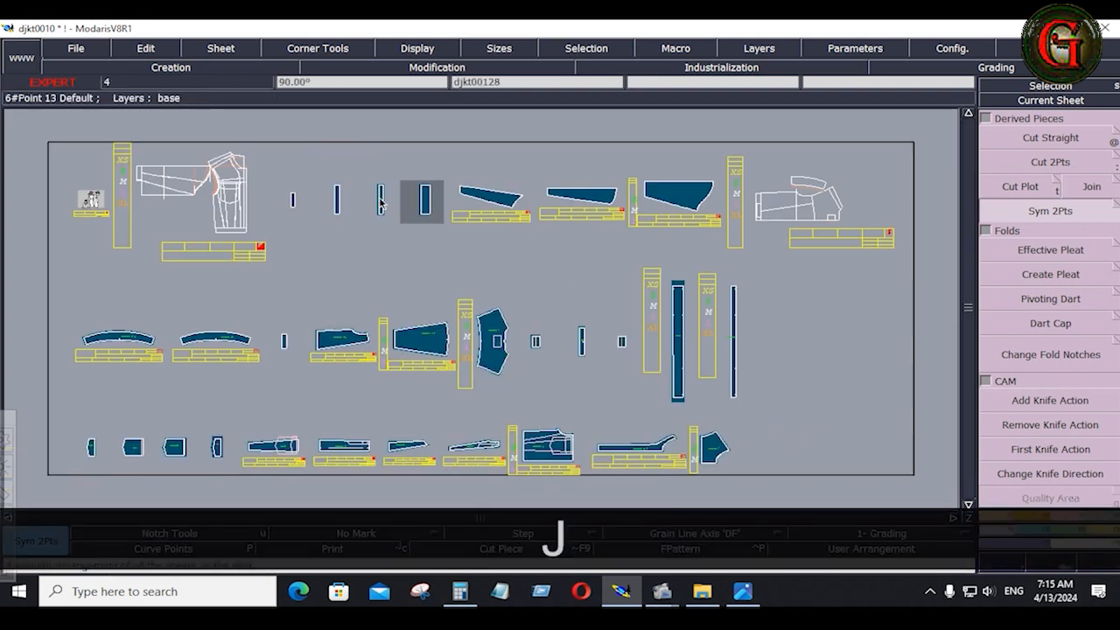
{"action": "key", "text": "shift+z"}
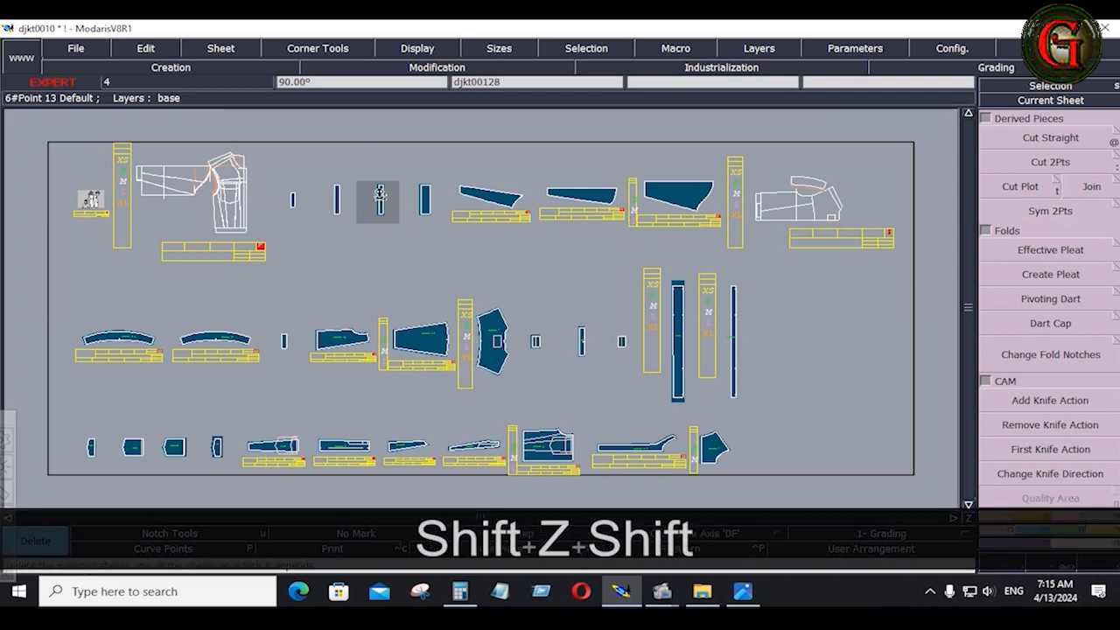
{"action": "left_click", "coordinate": [379, 197]}
{"action": "left_click", "coordinate": [292, 200]}
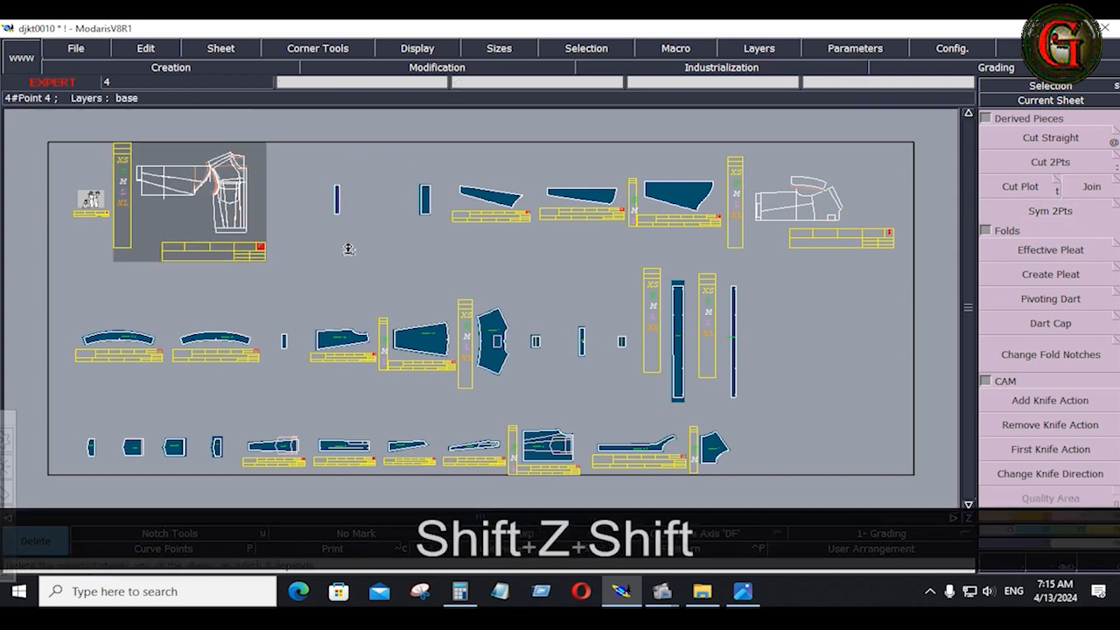
{"action": "key", "text": "Return"}
{"action": "left_click_drag", "start_coordinate": [289, 160], "coordinate": [459, 224]}
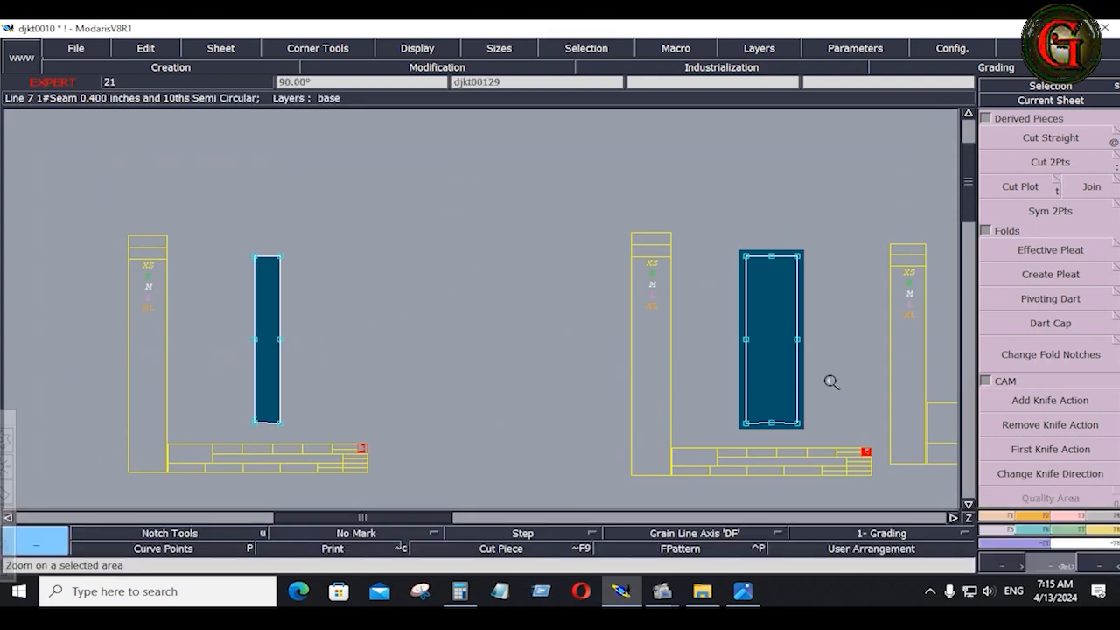
- Select the three sleeve panel sheets and display only those on the desk
{"action": "key", "text": "j"}
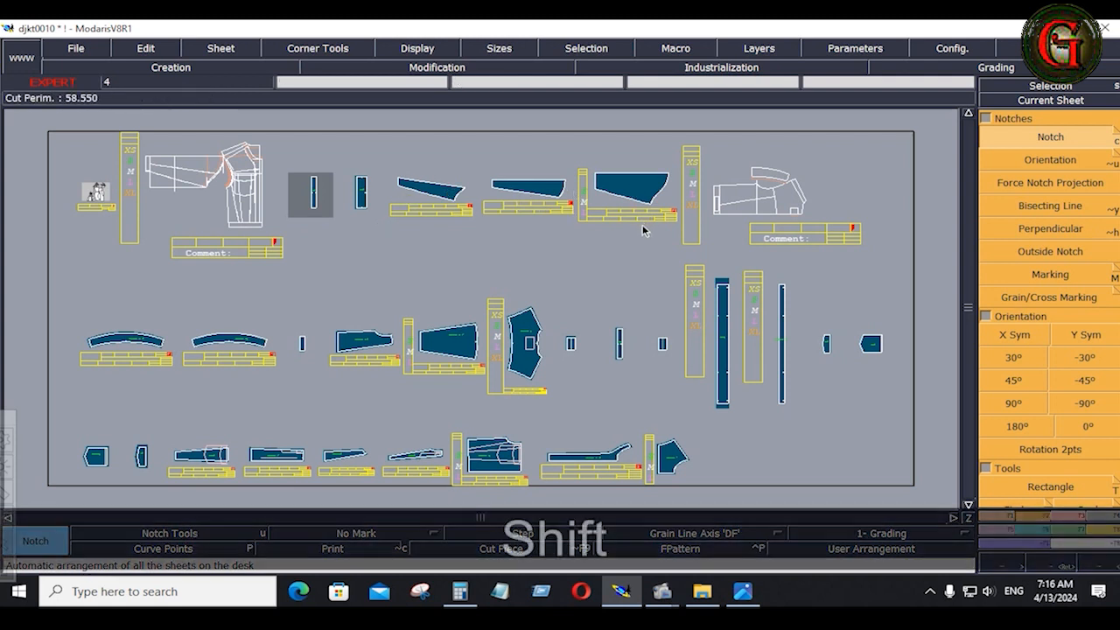
{"action": "key", "text": "shift+i"}
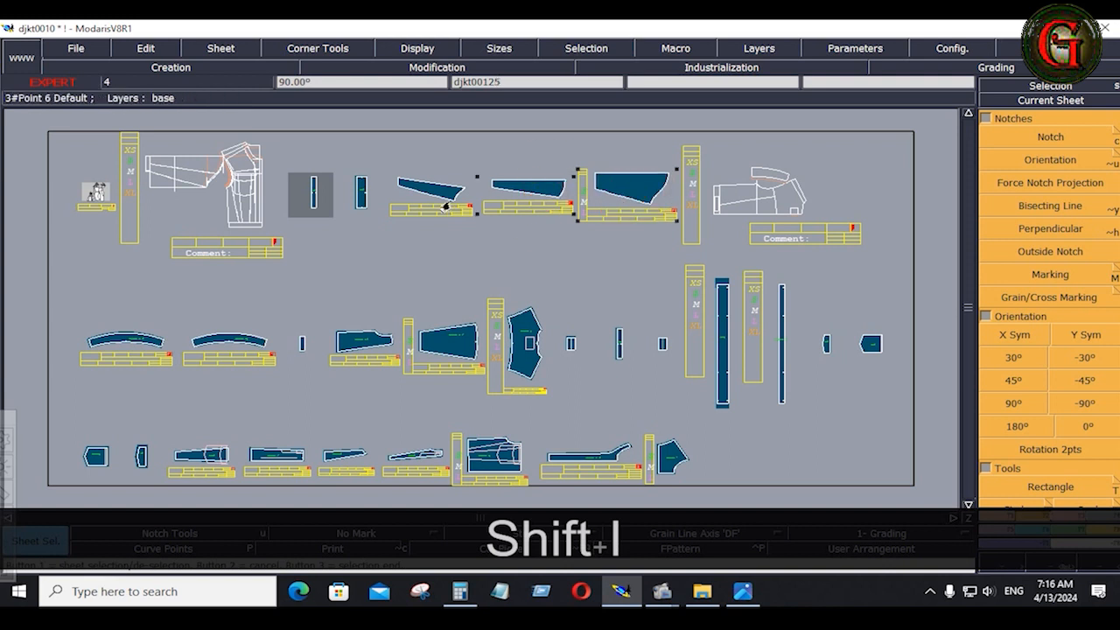
{"action": "key", "text": "7"}
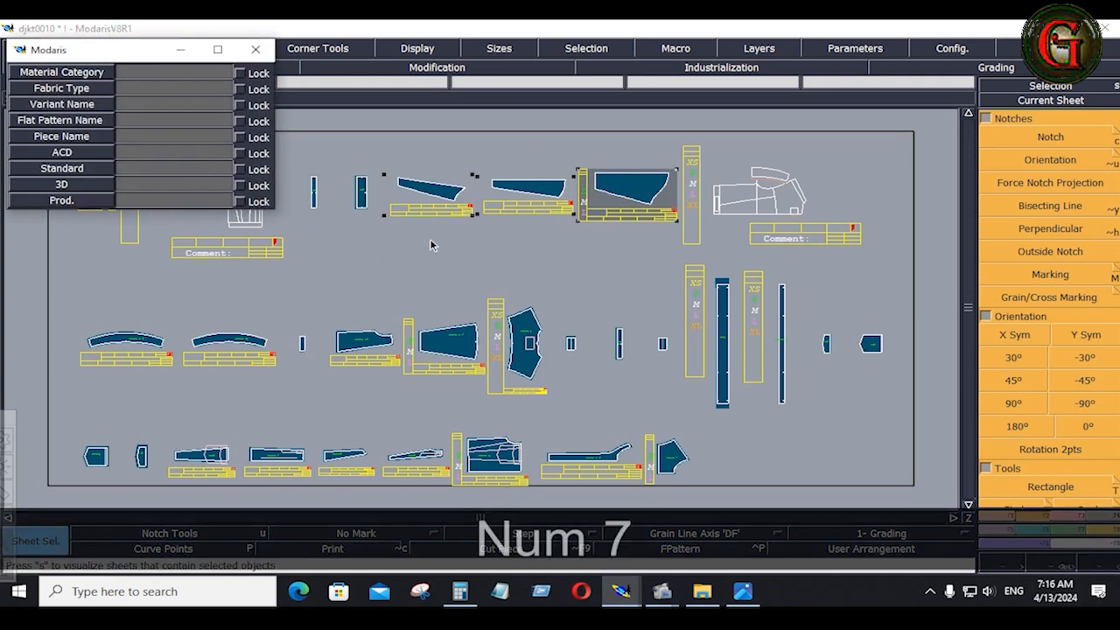
{"action": "left_click", "coordinate": [589, 374]}
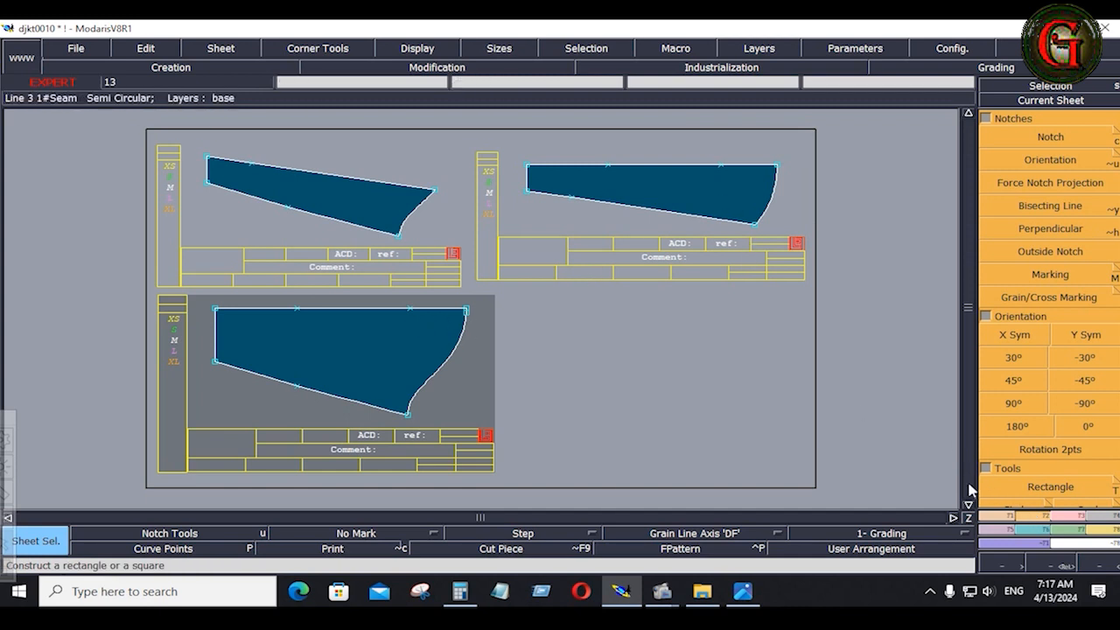
- Flip the widest sleeve panel with X Sym and marry its cap corner to the matching corner of the straight-topped panel
{"action": "left_click", "coordinate": [1015, 335]}
{"action": "key", "text": "m"}
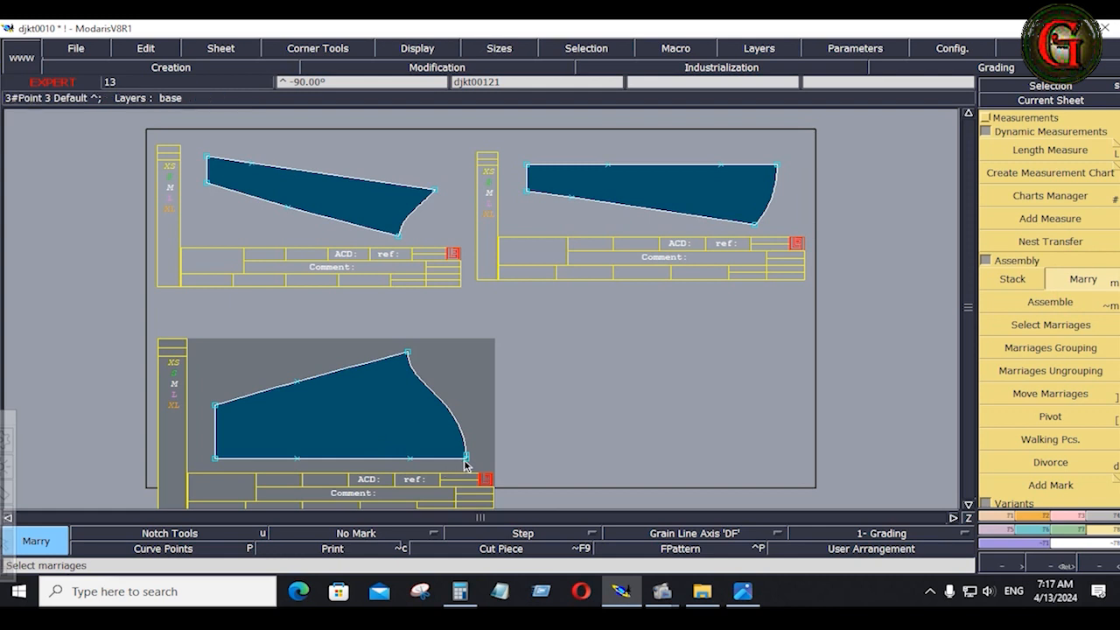
{"action": "left_click", "coordinate": [465, 457]}
{"action": "left_click", "coordinate": [776, 165]}
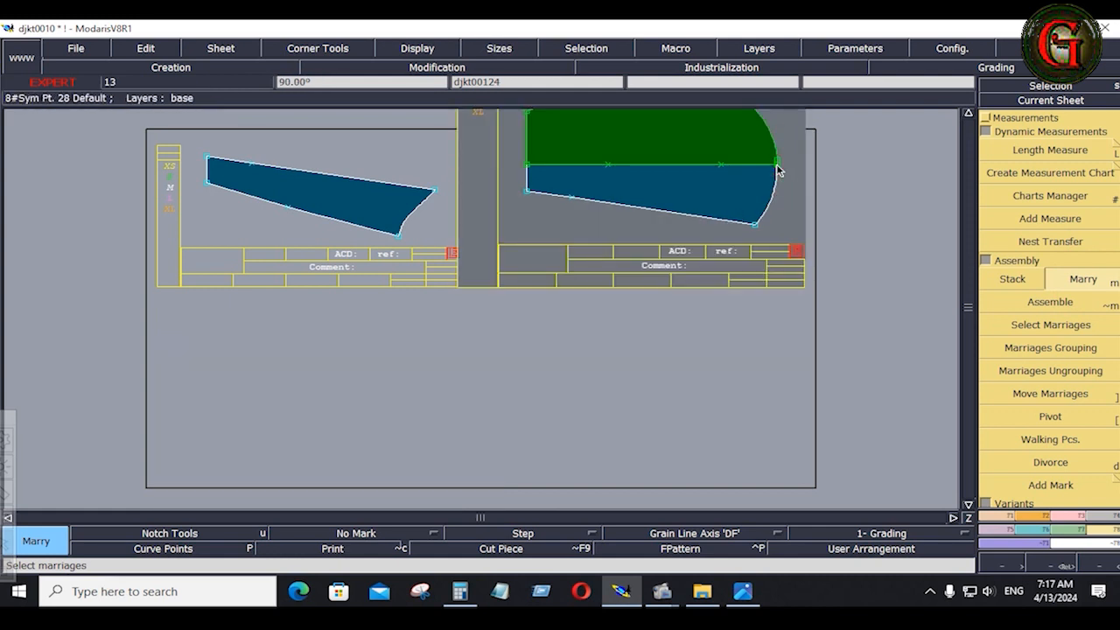
- Remove the extra point on the married panel's cap curve just above the corner where the two panels meet
{"action": "key", "text": "Home"}
{"action": "key", "text": "Return"}
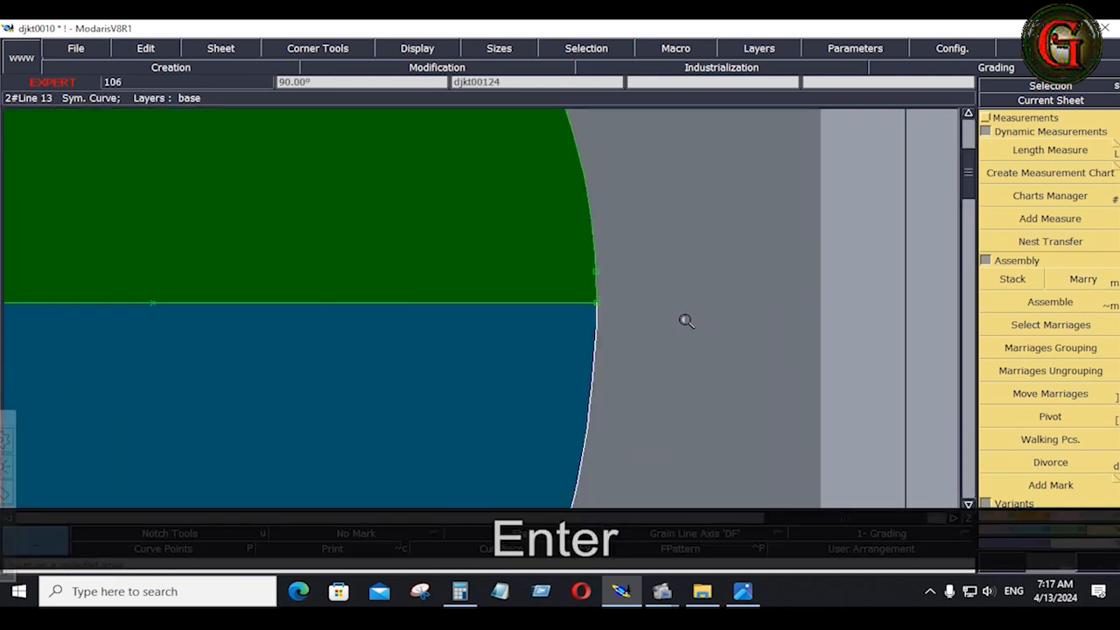
{"action": "key", "text": "shift+equal"}
{"action": "left_click", "coordinate": [593, 273]}
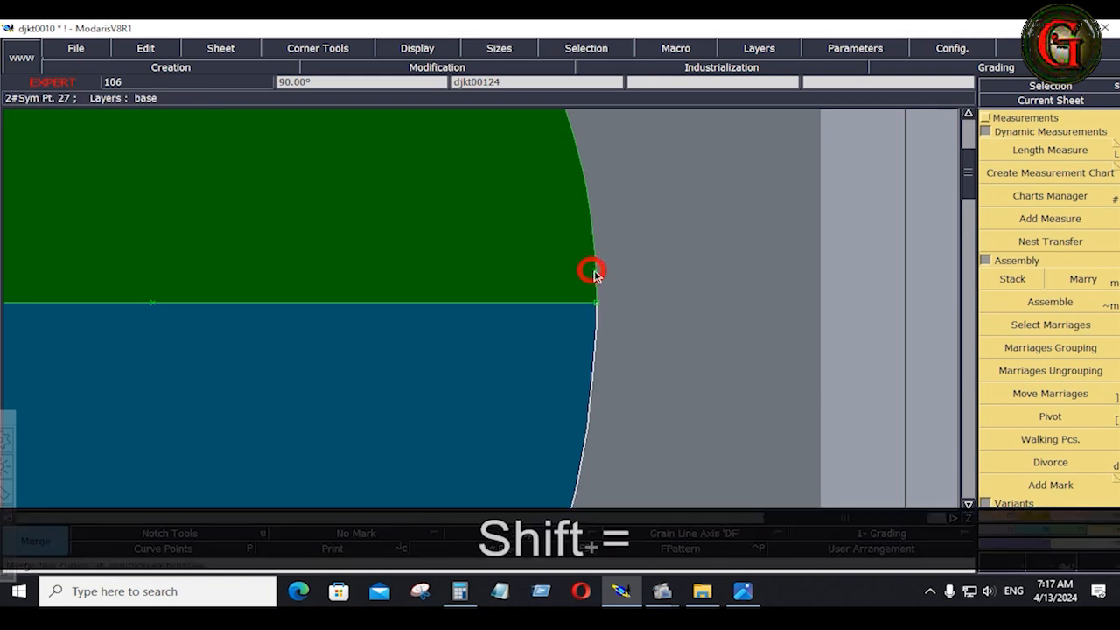
{"action": "key", "text": "Delete"}
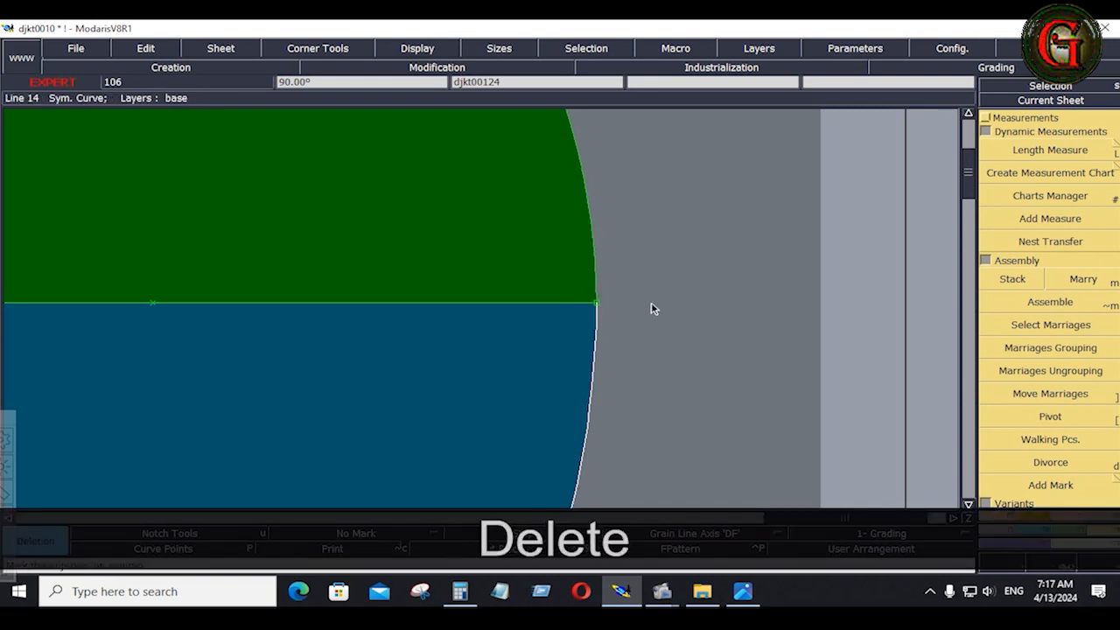
{"action": "key", "text": "Home"}
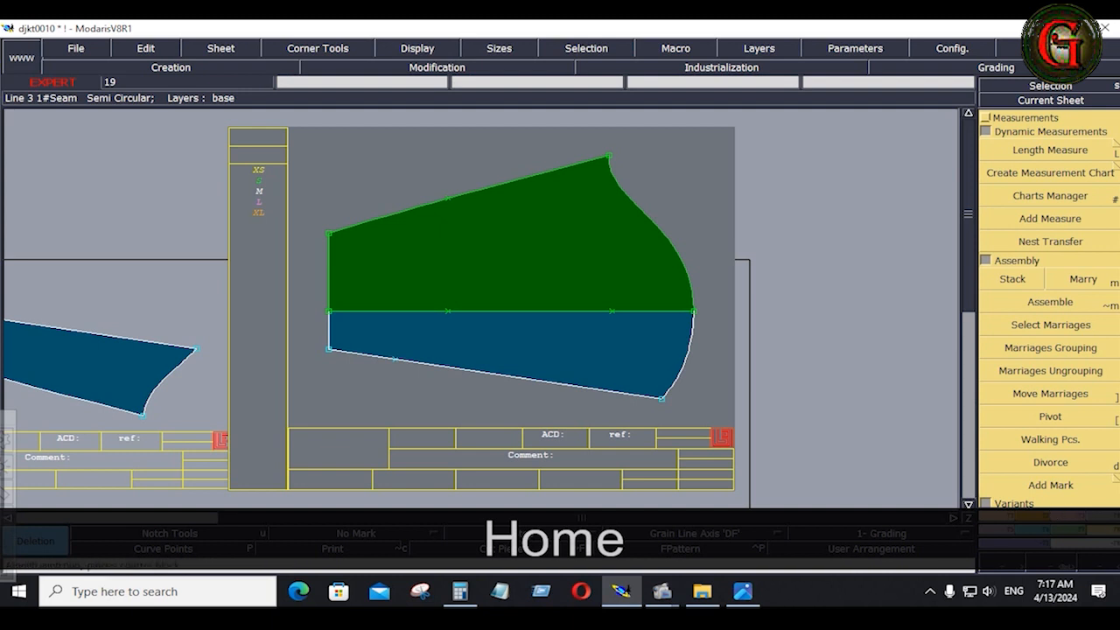
- Extract the two married sleeve panels as one piece with the Seam tool and delete the sheet holding the married panels
{"action": "left_click", "coordinate": [1093, 516]}
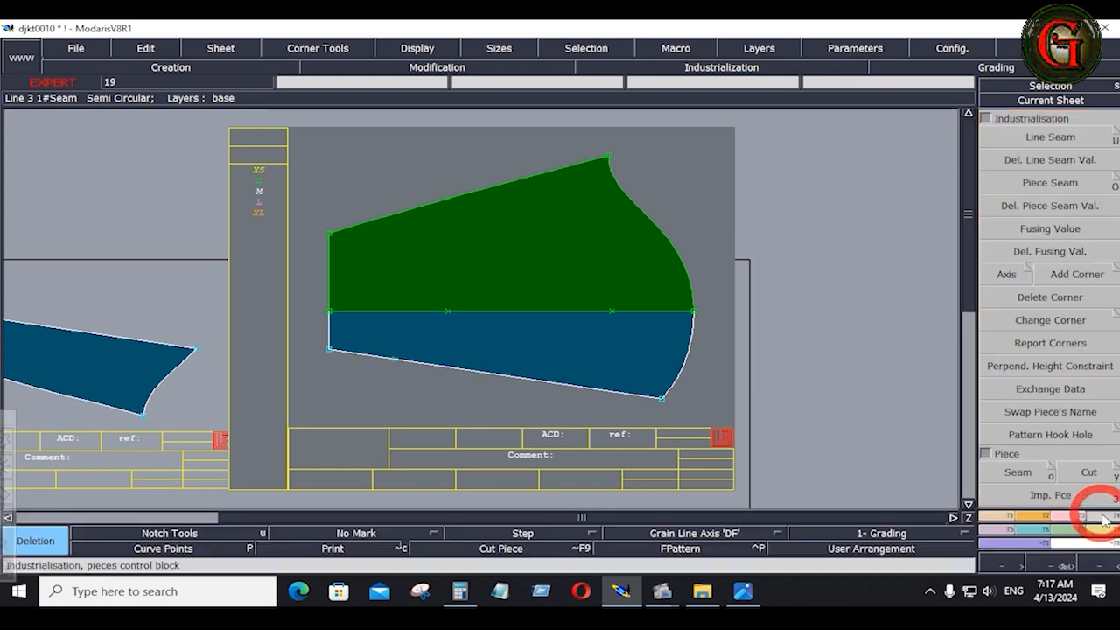
{"action": "left_click", "coordinate": [1019, 474]}
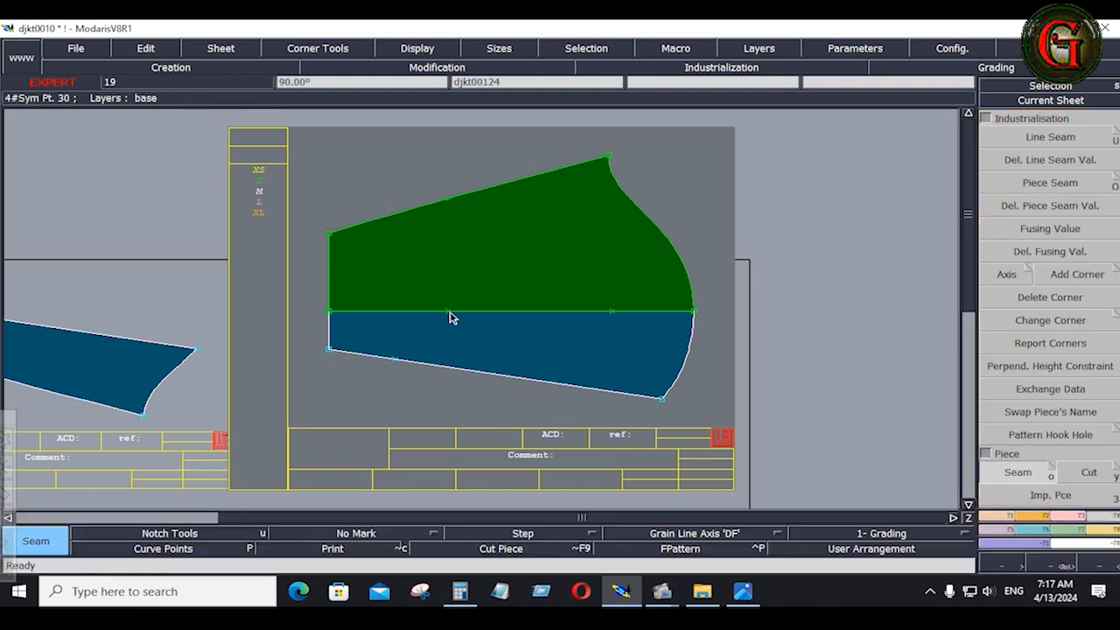
{"action": "left_click", "coordinate": [435, 280]}
{"action": "left_click", "coordinate": [503, 328]}
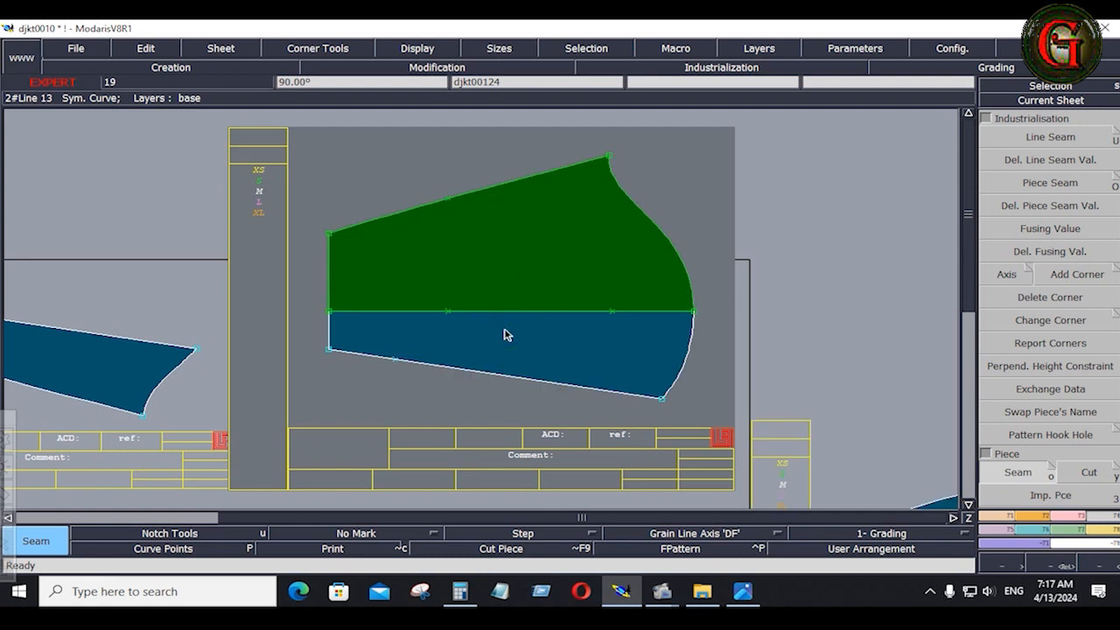
{"action": "key", "text": "j"}
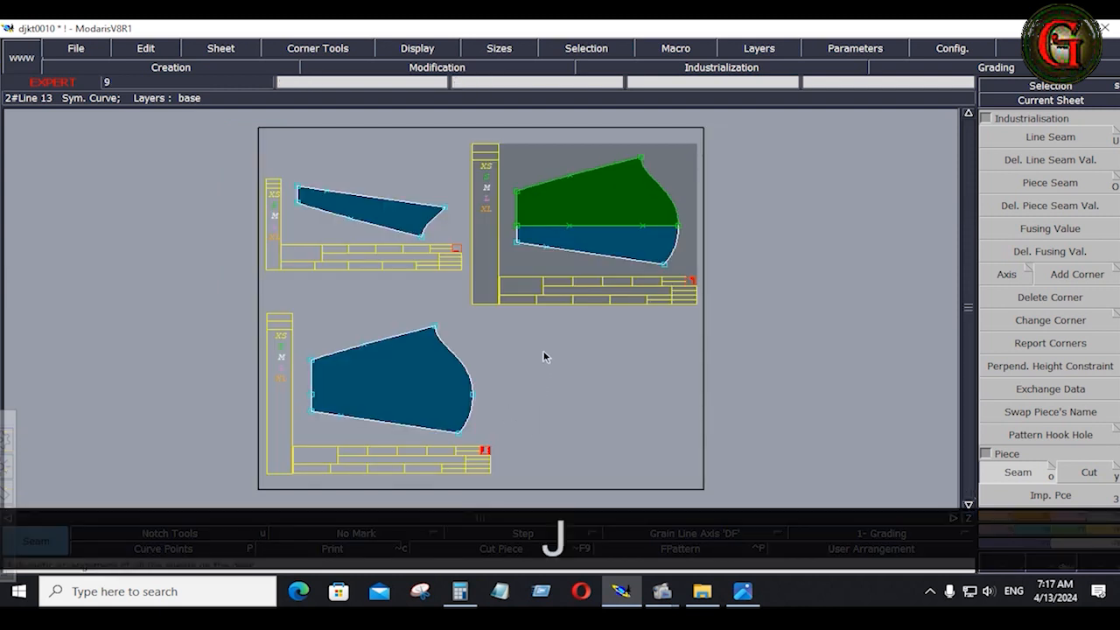
{"action": "left_click", "coordinate": [632, 249], "text": "shift"}
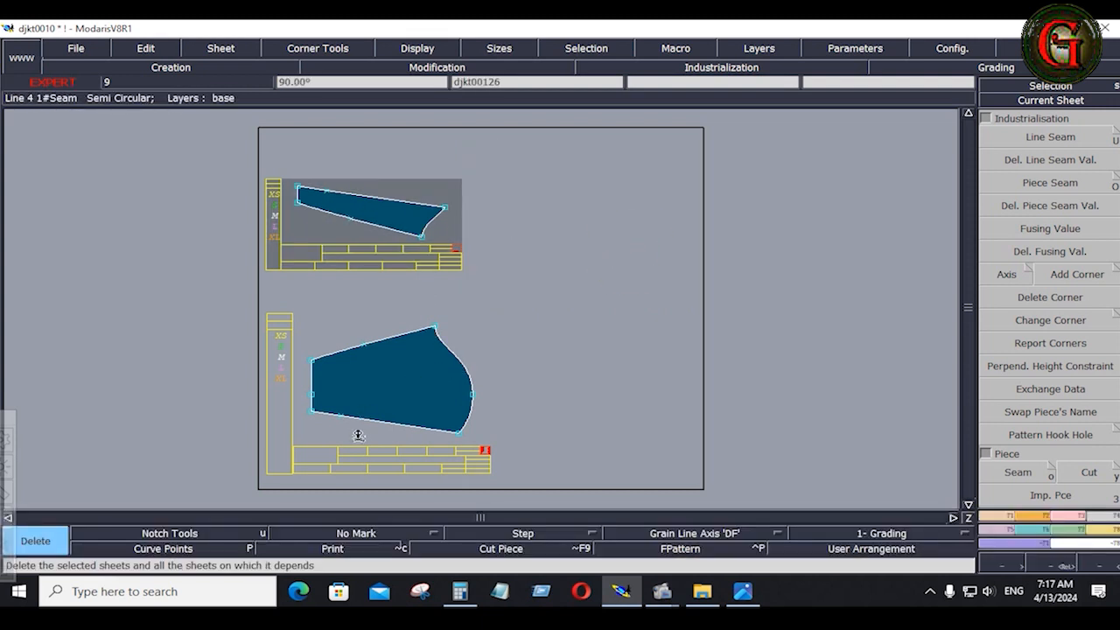
{"action": "key", "text": "Home"}
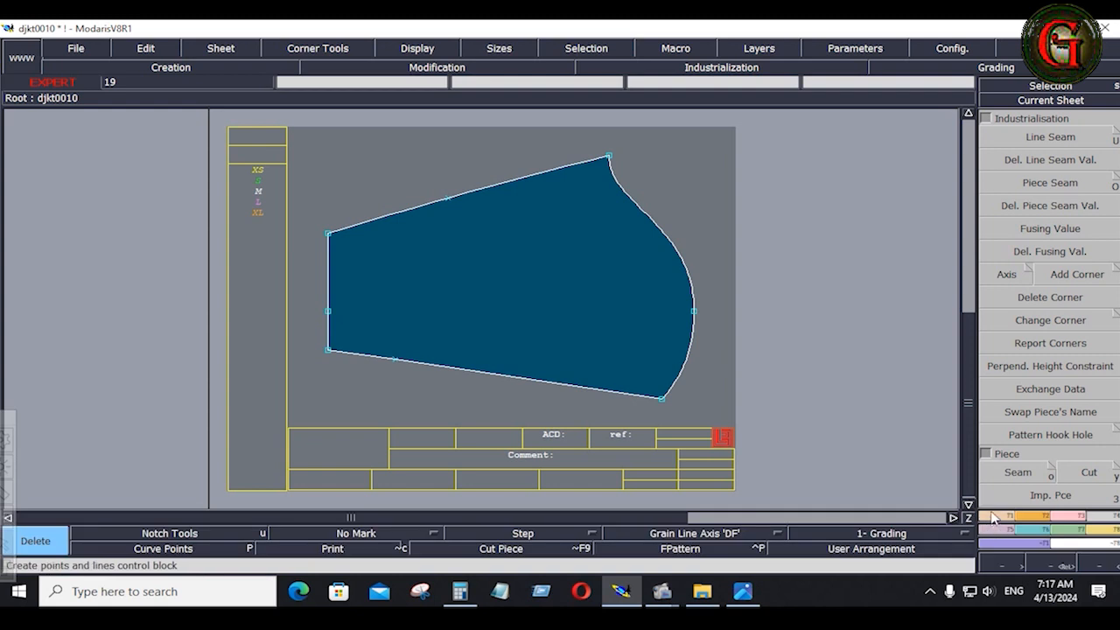
- Switch to SHEET-01.JPG in the image viewer, examine the back view's sleeve and cuff opening, and return to Modaris
{"action": "left_click", "coordinate": [995, 520]}
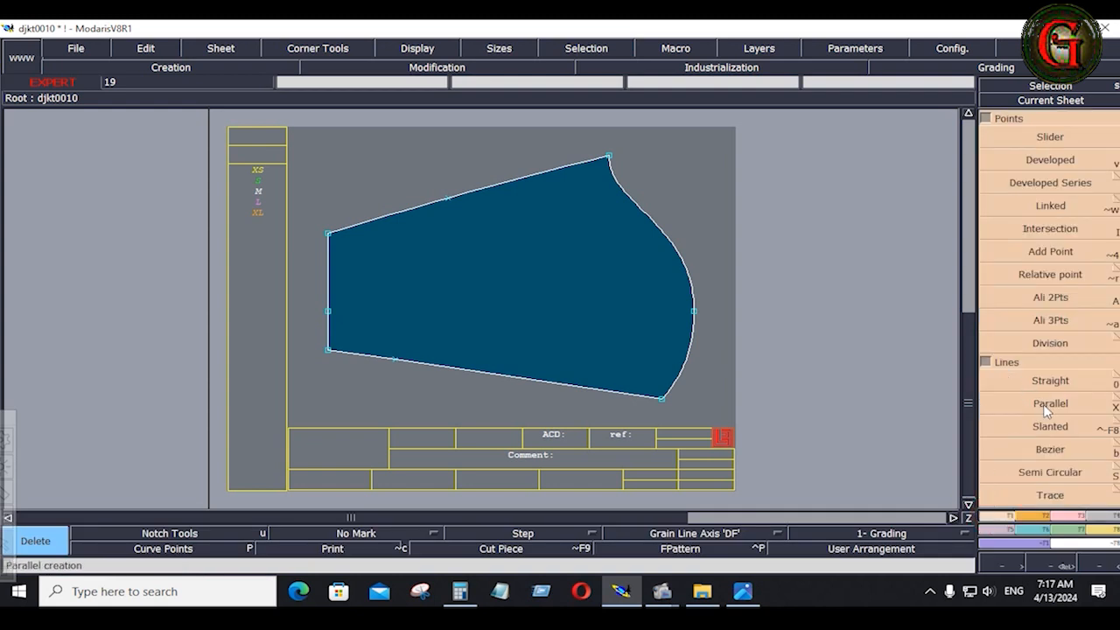
{"action": "left_click", "coordinate": [742, 591]}
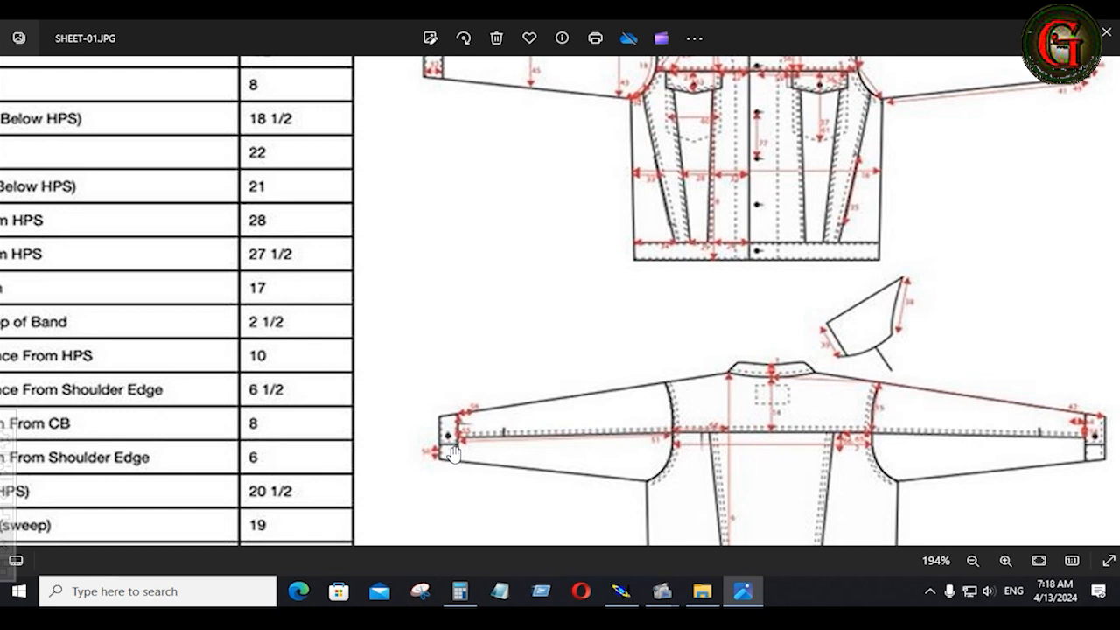
{"action": "left_click", "coordinate": [621, 591]}
{"action": "key", "text": "j"}
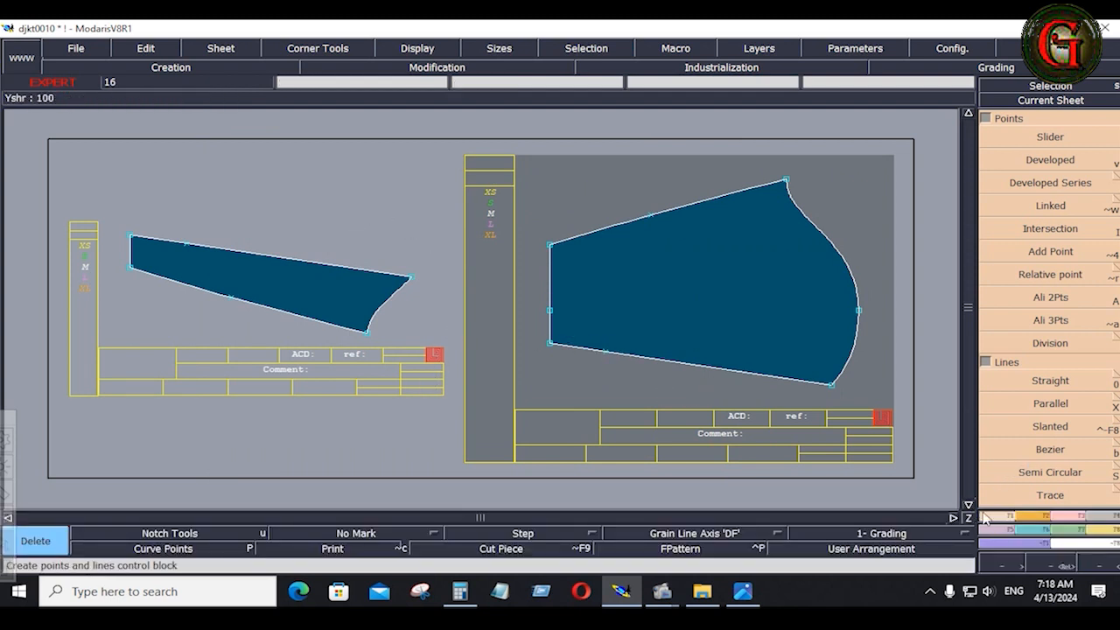
{"action": "key", "text": "alt+Tab"}
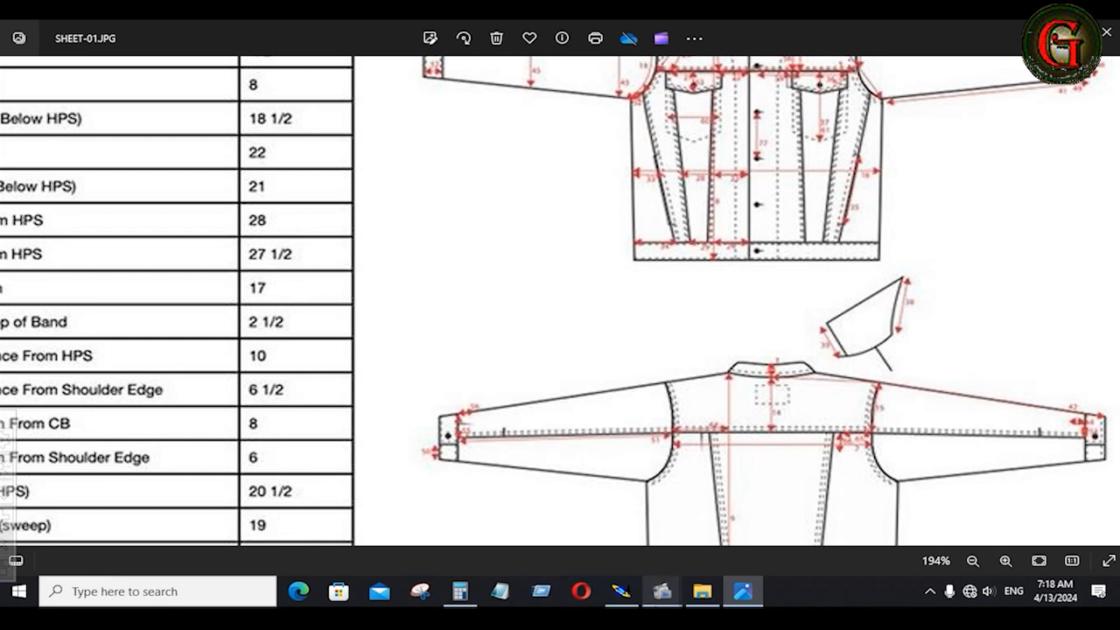
{"action": "left_click", "coordinate": [621, 591]}
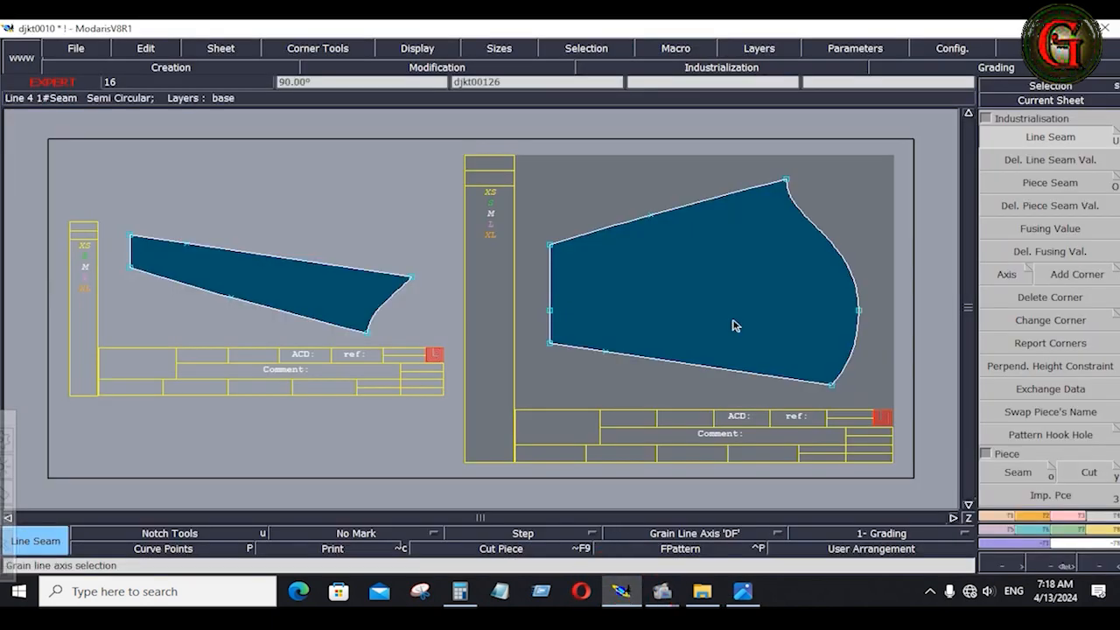
- Add a 0.400-inch line seam, beginning and end, to all edges of the joined sleeve piece
{"action": "left_click", "coordinate": [1064, 136]}
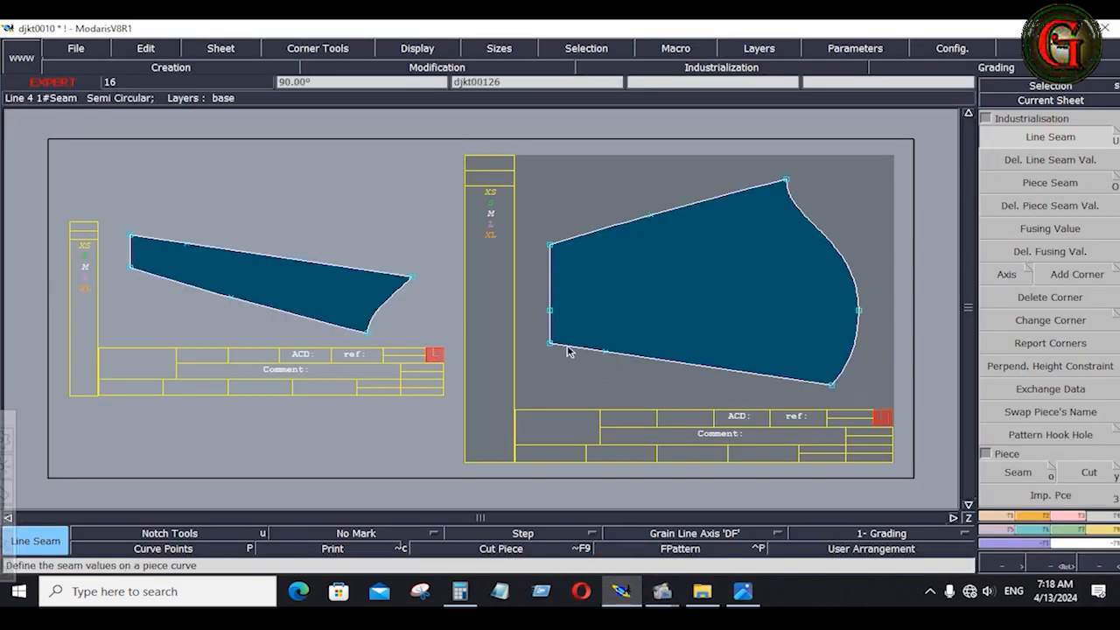
{"action": "key", "text": "ctrl+z"}
{"action": "left_click", "coordinate": [892, 400]}
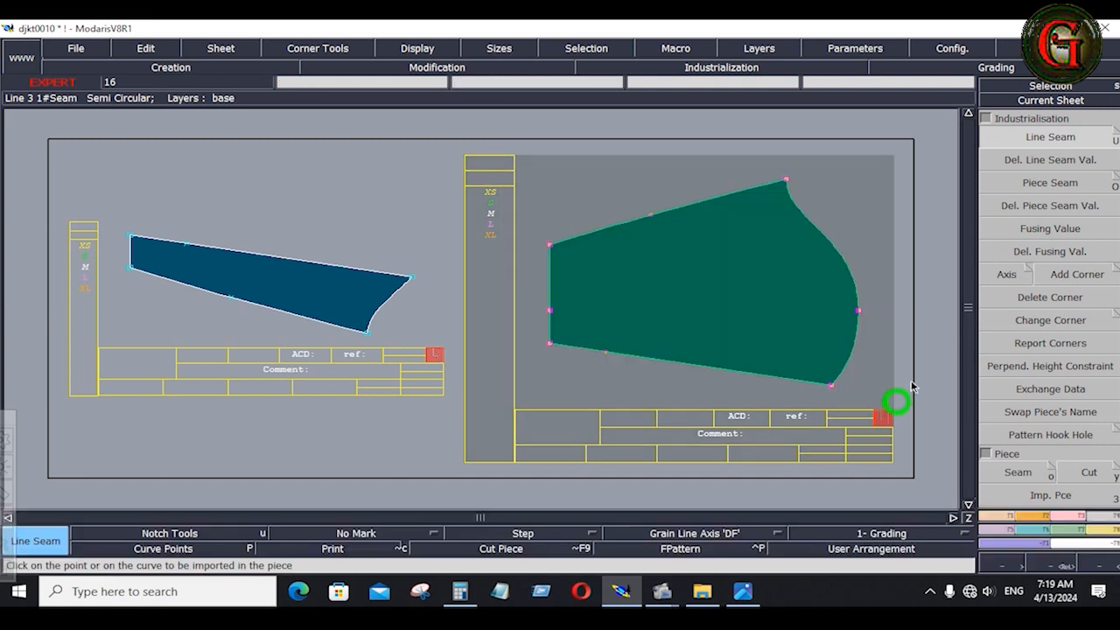
{"action": "left_click", "coordinate": [998, 143]}
{"action": "left_click", "coordinate": [710, 197]}
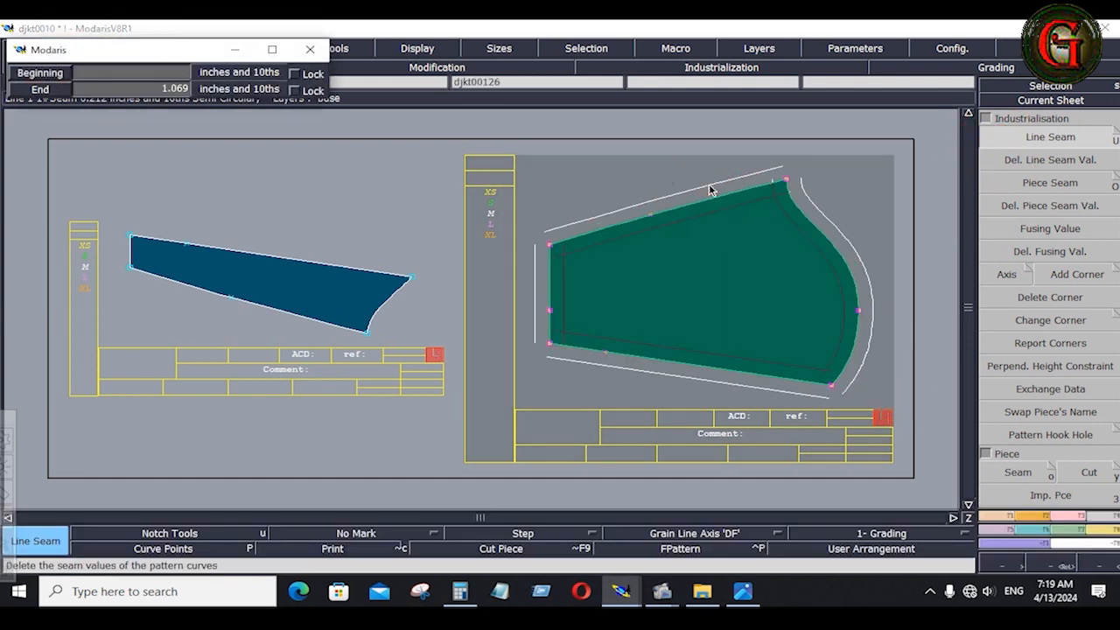
{"action": "key", "text": "Down"}
{"action": "type", "text": ".4"}
{"action": "key", "text": "Down"}
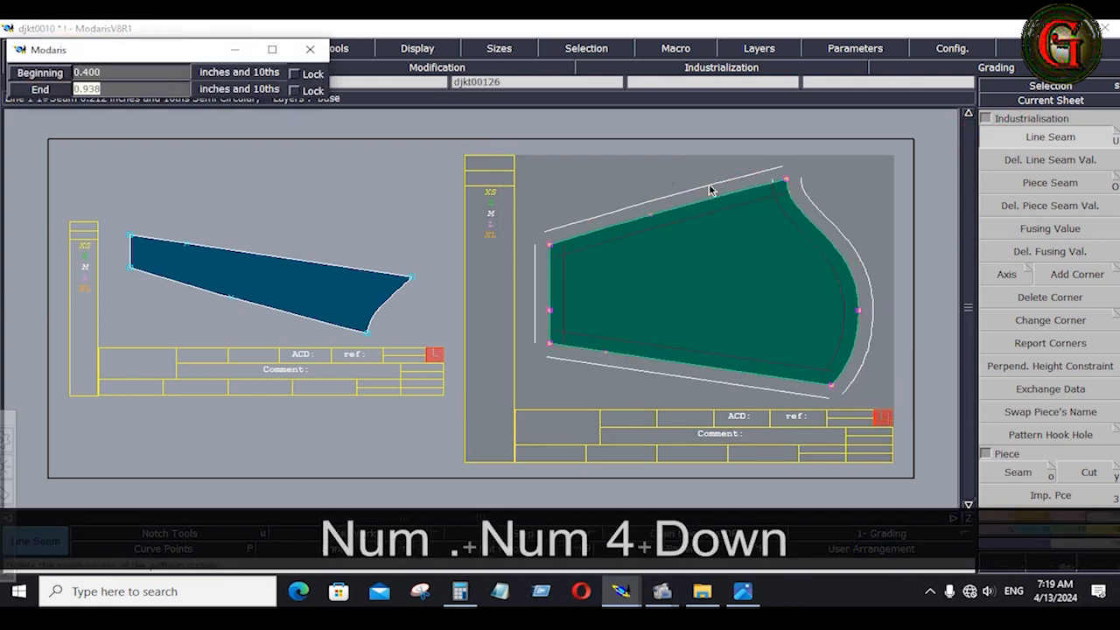
{"action": "type", "text": ".4"}
{"action": "key", "text": "Down"}
{"action": "left_click", "coordinate": [855, 213]}
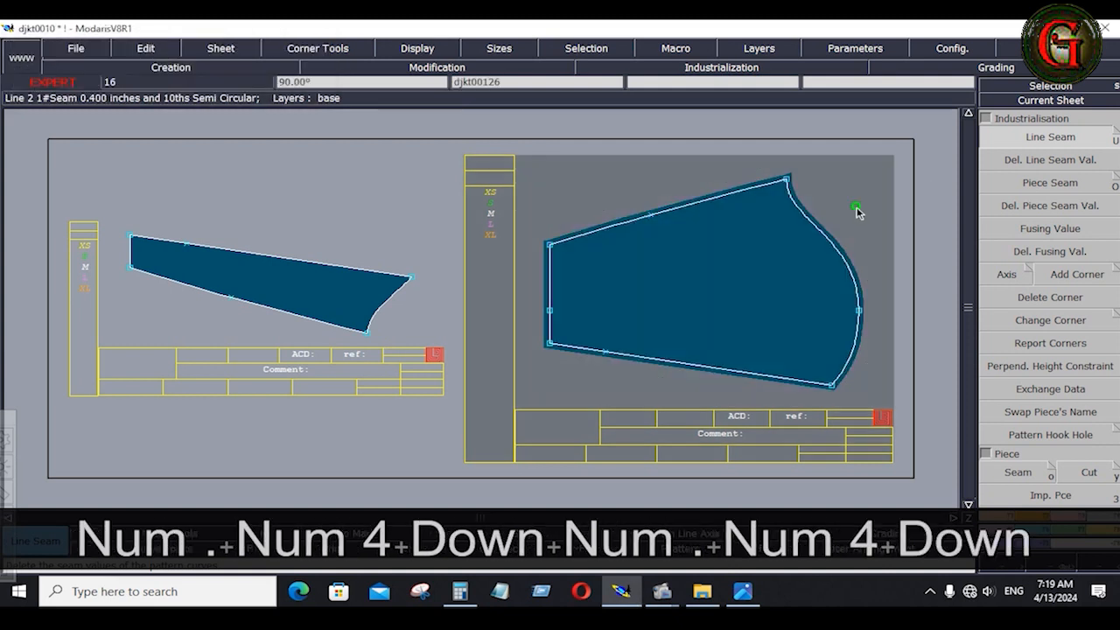
- Section the joined sleeve piece's lower edge at the existing point near the cuff end
{"action": "left_click", "coordinate": [1068, 525]}
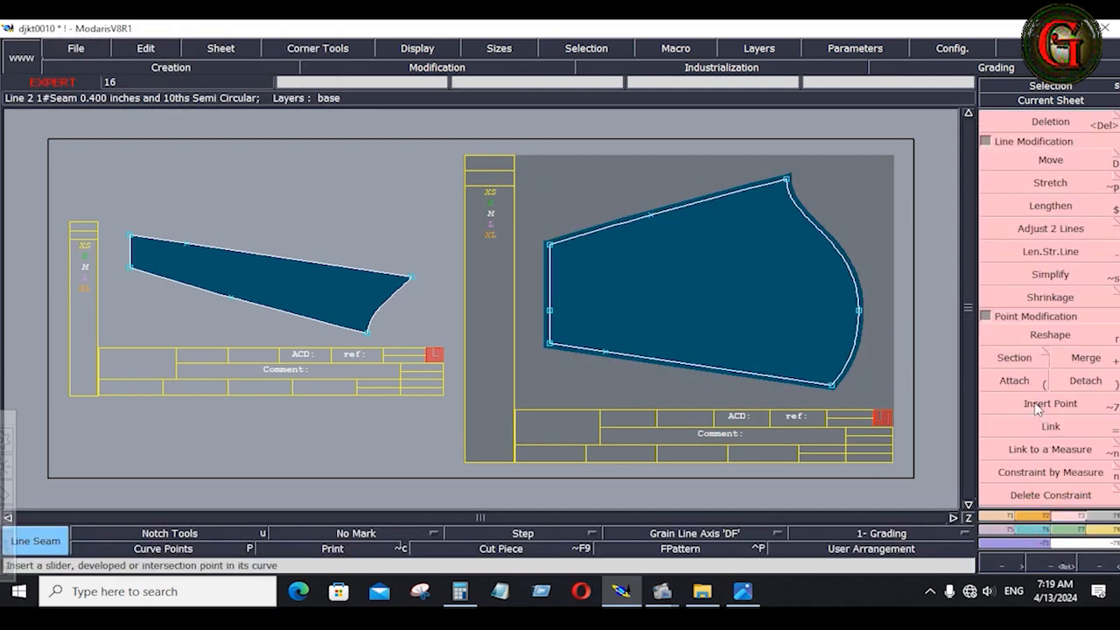
{"action": "left_click", "coordinate": [1015, 357]}
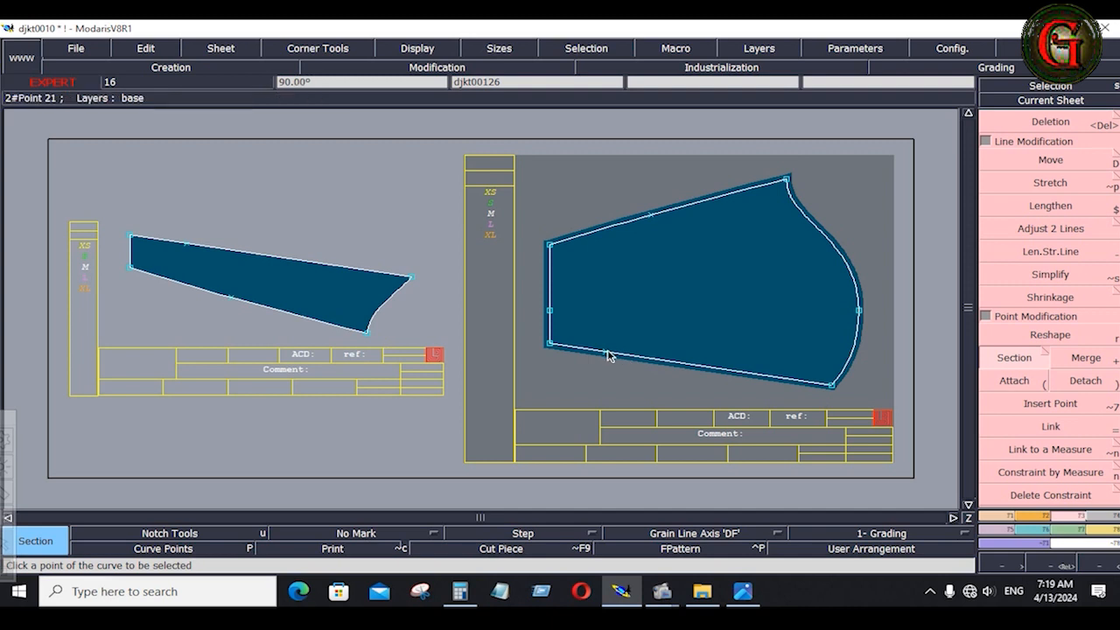
{"action": "left_click", "coordinate": [1073, 434]}
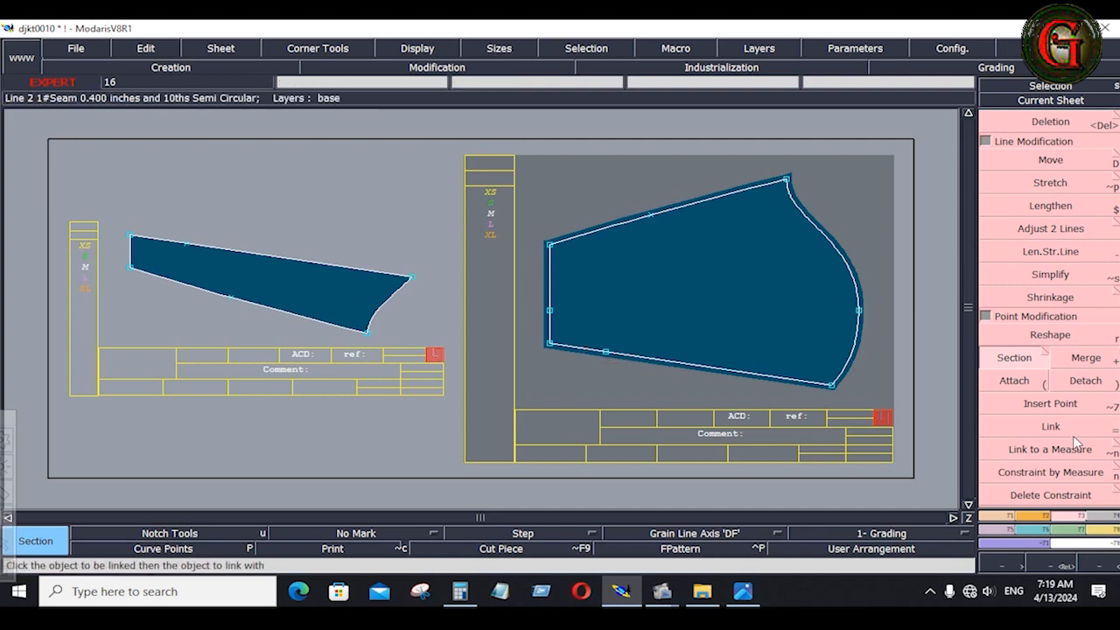
- Apply a 1.000-inch line seam, beginning and end, to the short lower-edge segment by the cuff end of the joined sleeve piece
{"action": "left_click", "coordinate": [1102, 524]}
{"action": "left_click", "coordinate": [1048, 133]}
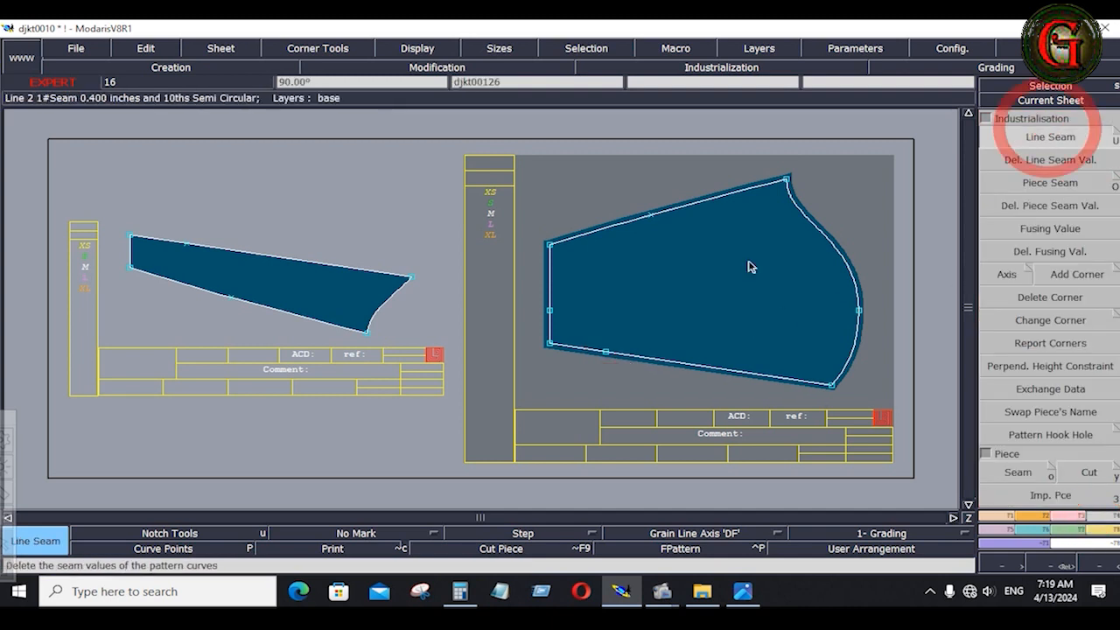
{"action": "left_click", "coordinate": [565, 345]}
{"action": "key", "text": "Down"}
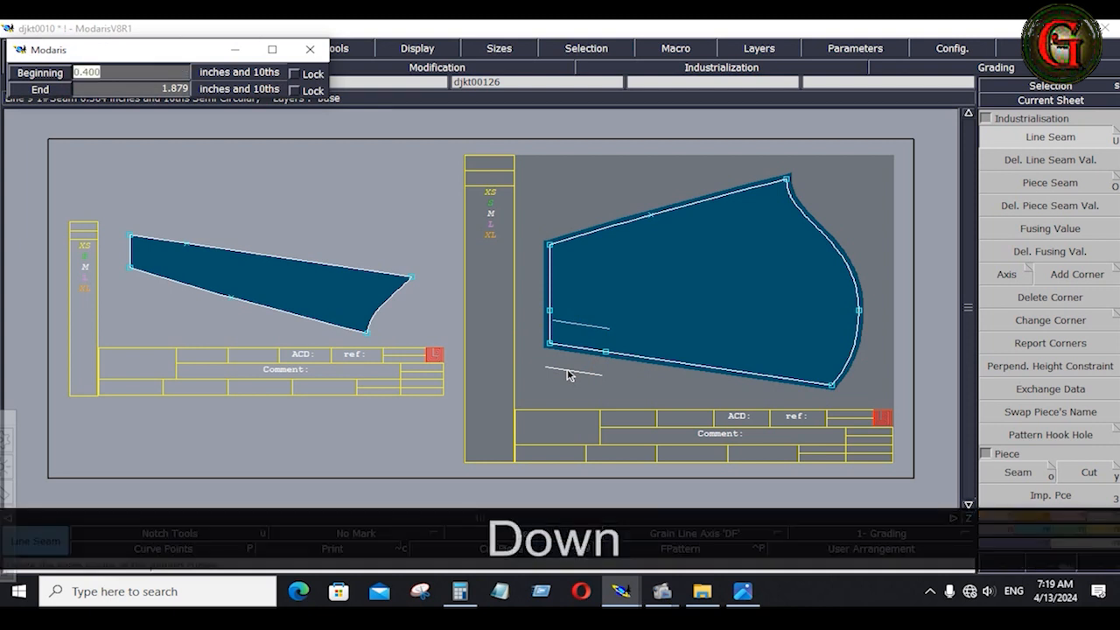
{"action": "type", "text": "1"}
{"action": "key", "text": "Down"}
{"action": "type", "text": "1"}
{"action": "key", "text": "Down"}
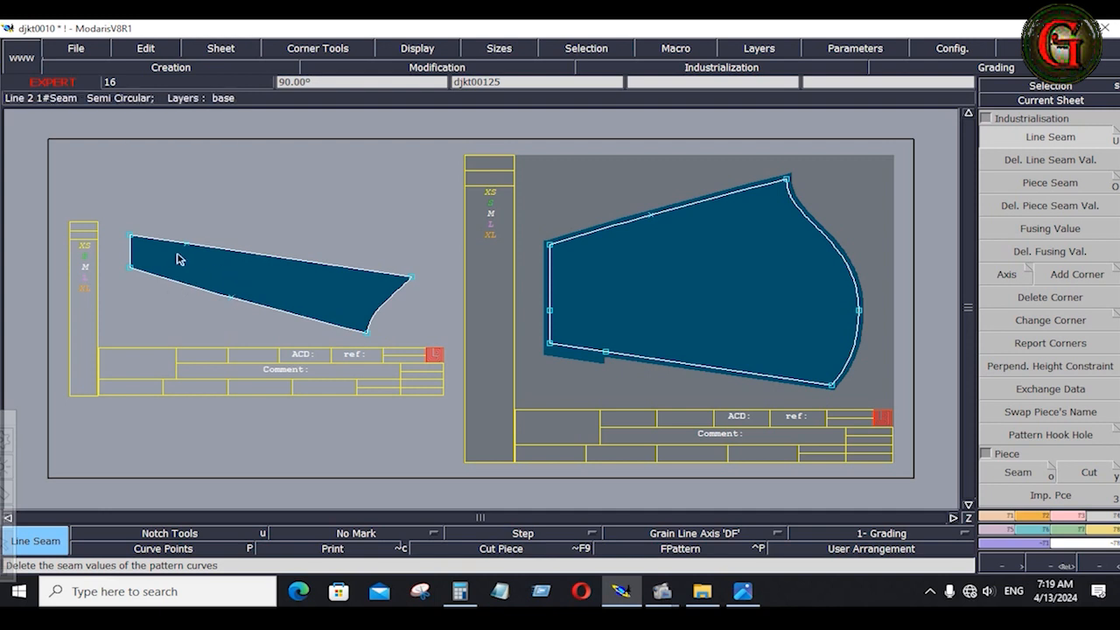
- Section the narrow sleeve piece's upper edge at the existing point near the cuff end
{"action": "left_click", "coordinate": [1066, 512]}
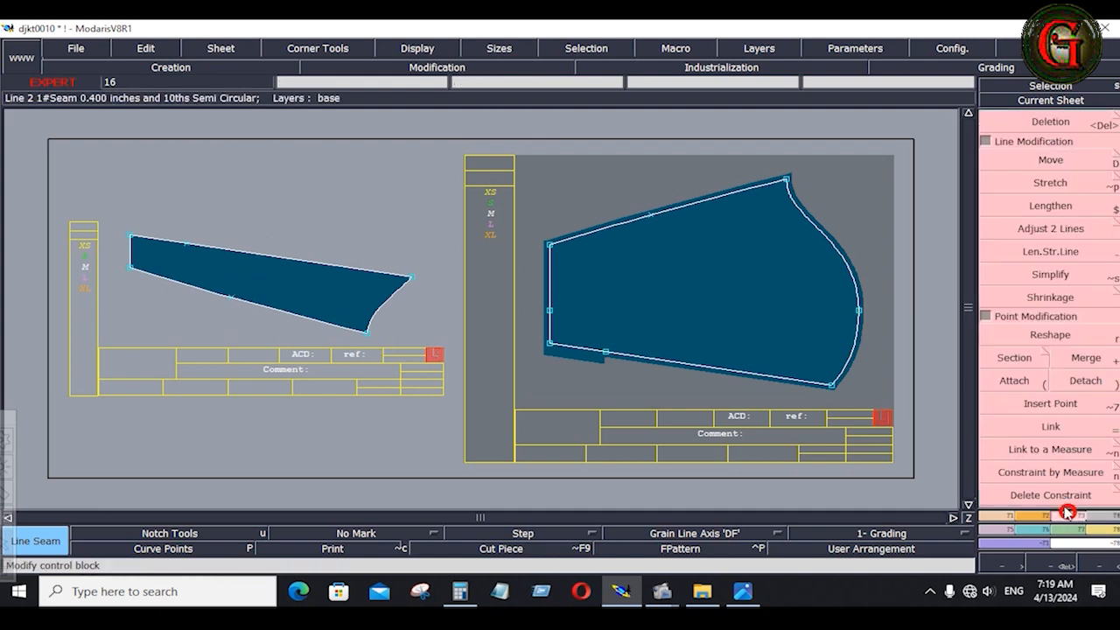
{"action": "left_click", "coordinate": [1010, 358]}
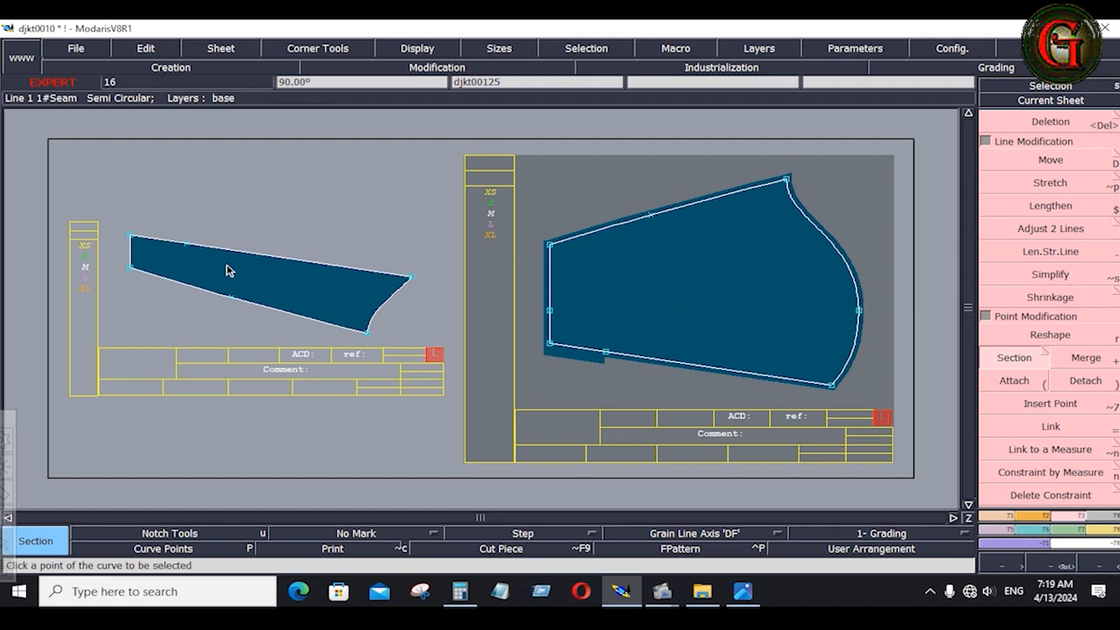
{"action": "left_click", "coordinate": [185, 246]}
- Add a 0.400-inch line seam, beginning and end, to all edges of the narrow sleeve piece
{"action": "right_click", "coordinate": [447, 348]}
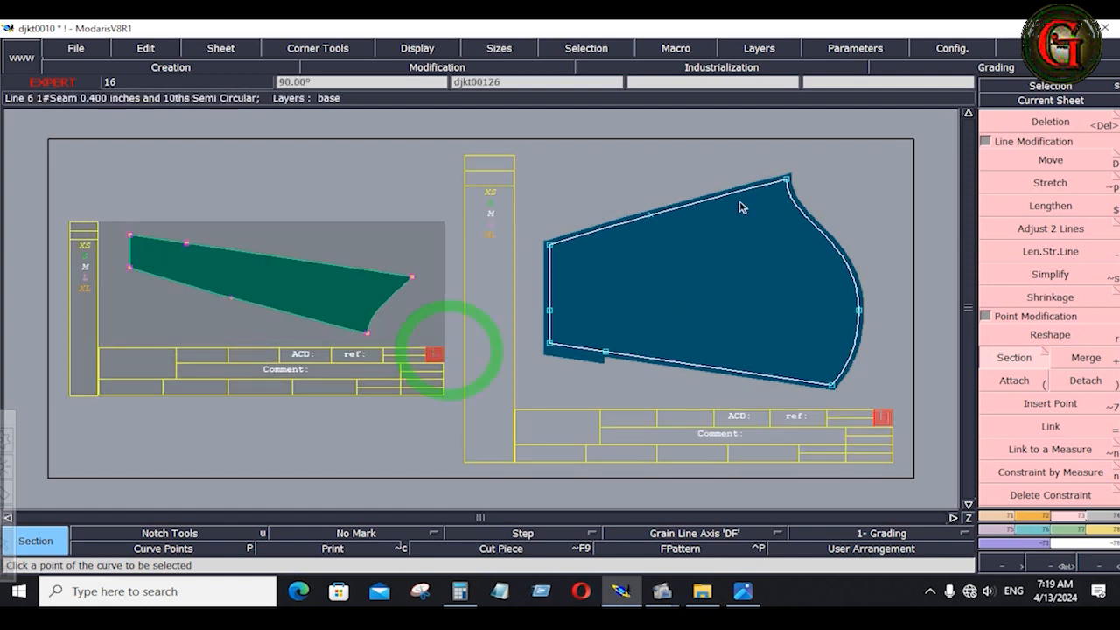
{"action": "left_click", "coordinate": [1104, 514]}
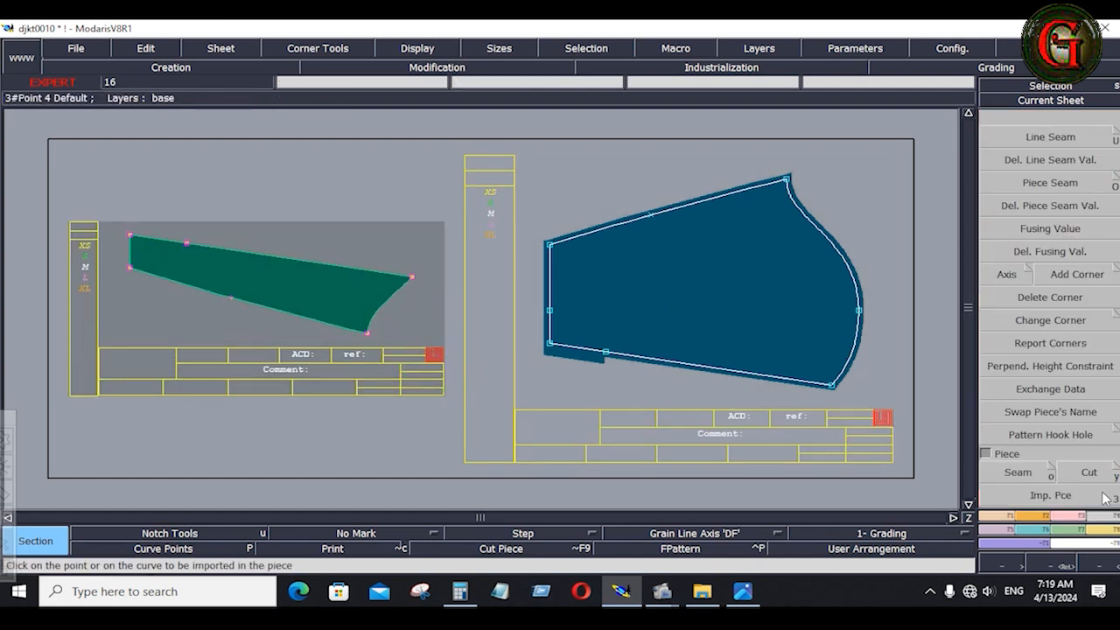
{"action": "left_click", "coordinate": [1088, 145]}
{"action": "left_click", "coordinate": [343, 256]}
{"action": "key", "text": "Down"}
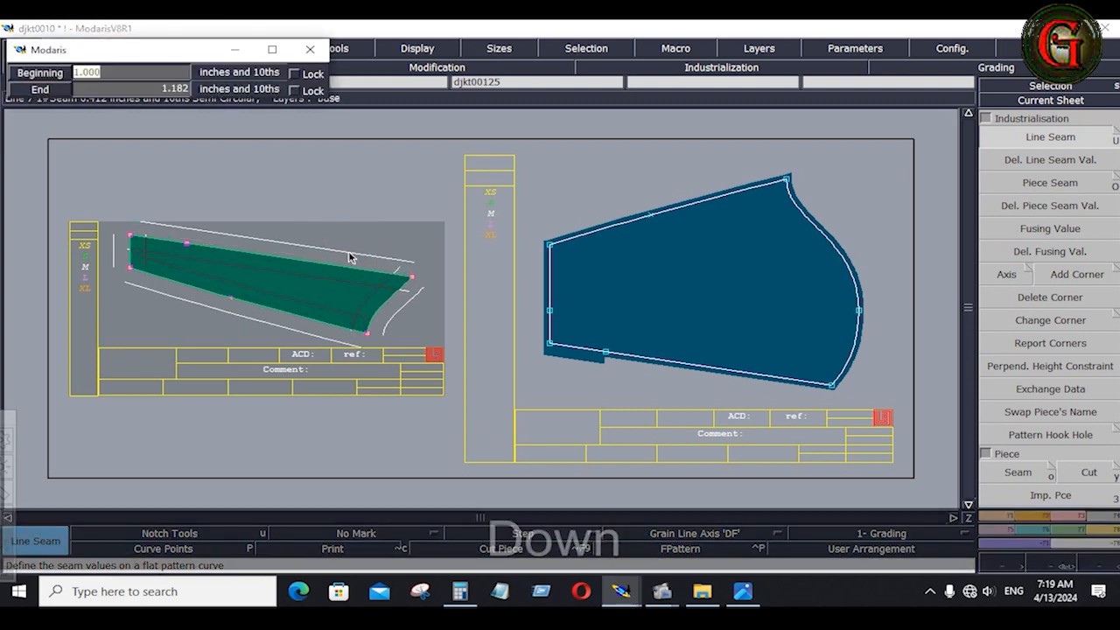
{"action": "type", "text": ".4"}
{"action": "key", "text": "Down"}
{"action": "type", "text": ".4"}
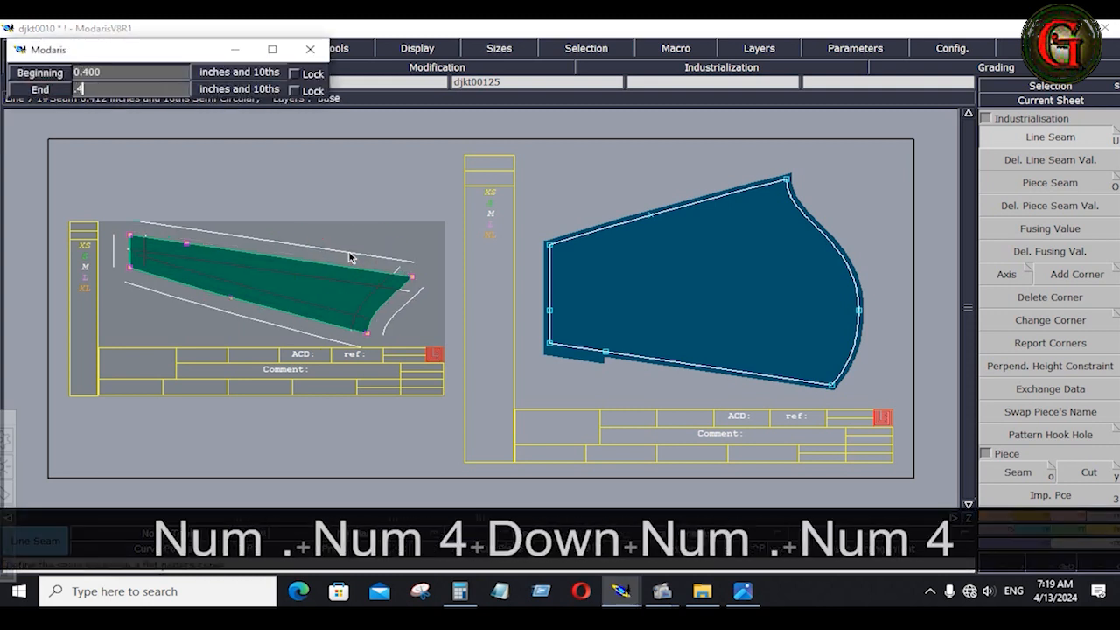
{"action": "key", "text": "Down"}
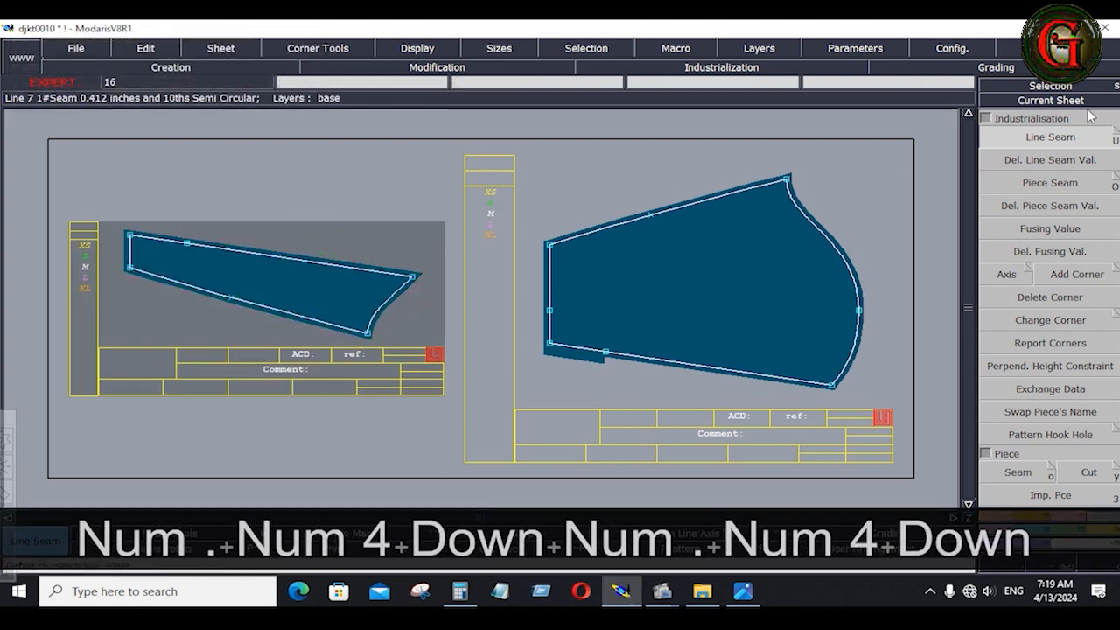
- Apply a 1.400-inch line seam, beginning and end, to the narrow sleeve piece's short upper-edge segment at the cuff end
{"action": "left_click", "coordinate": [1067, 137]}
{"action": "left_click", "coordinate": [155, 227]}
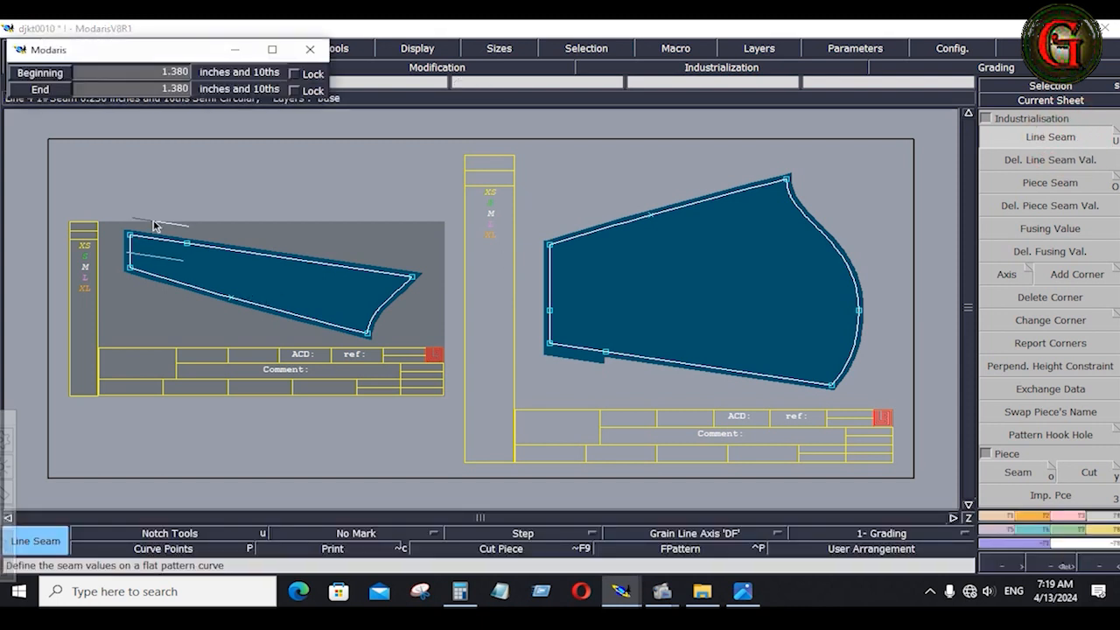
{"action": "key", "text": "Down"}
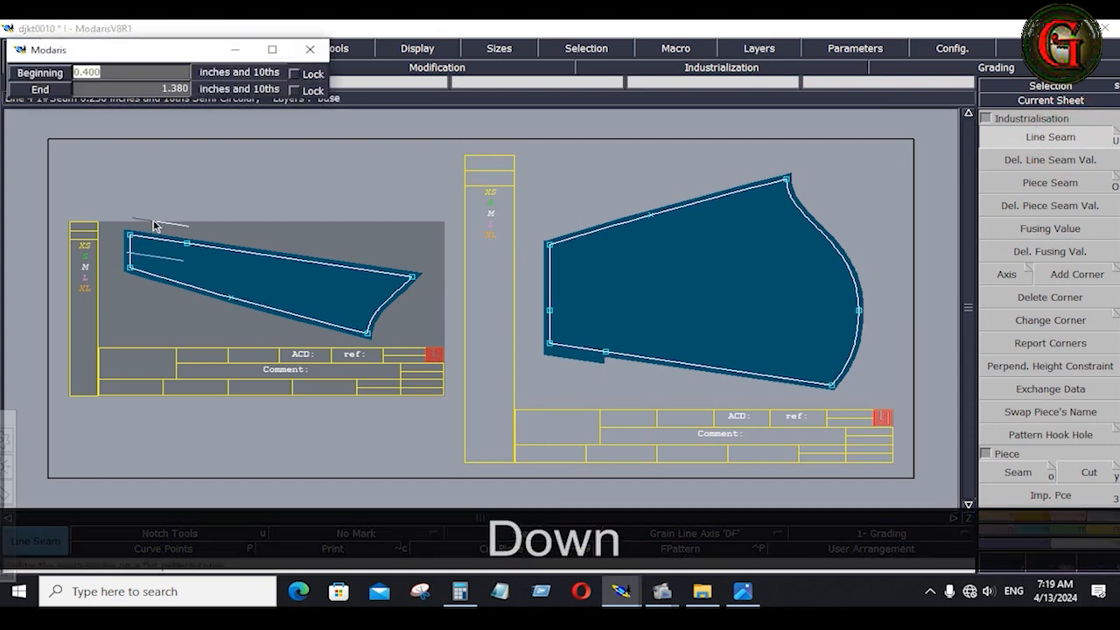
{"action": "type", "text": "1.4"}
{"action": "key", "text": "Down"}
{"action": "type", "text": "1."}
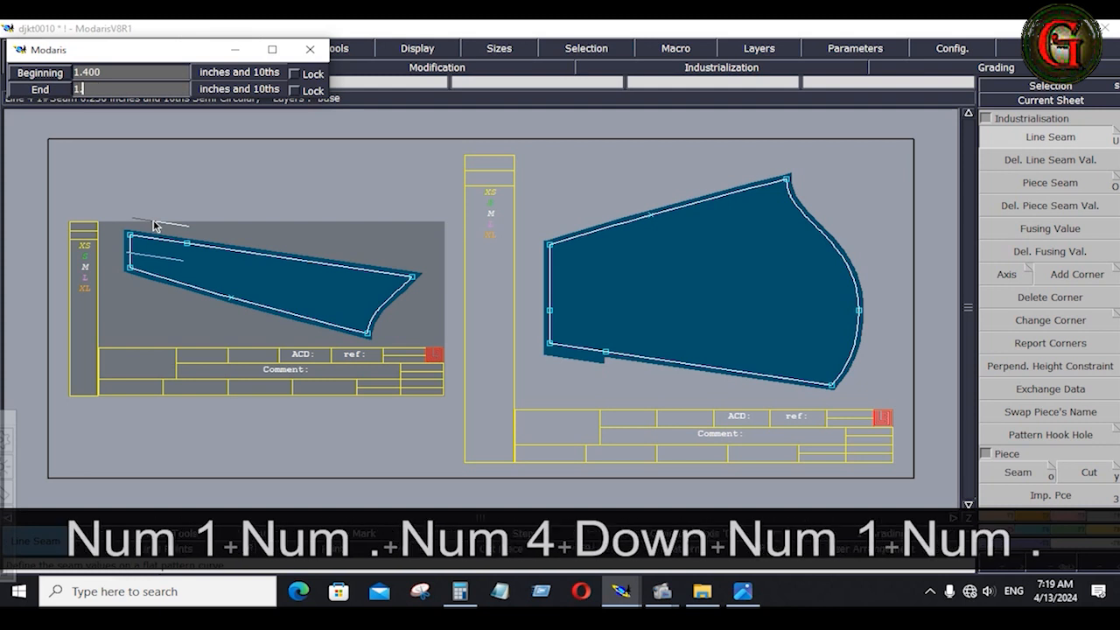
{"action": "type", "text": "4"}
{"action": "key", "text": "Down"}
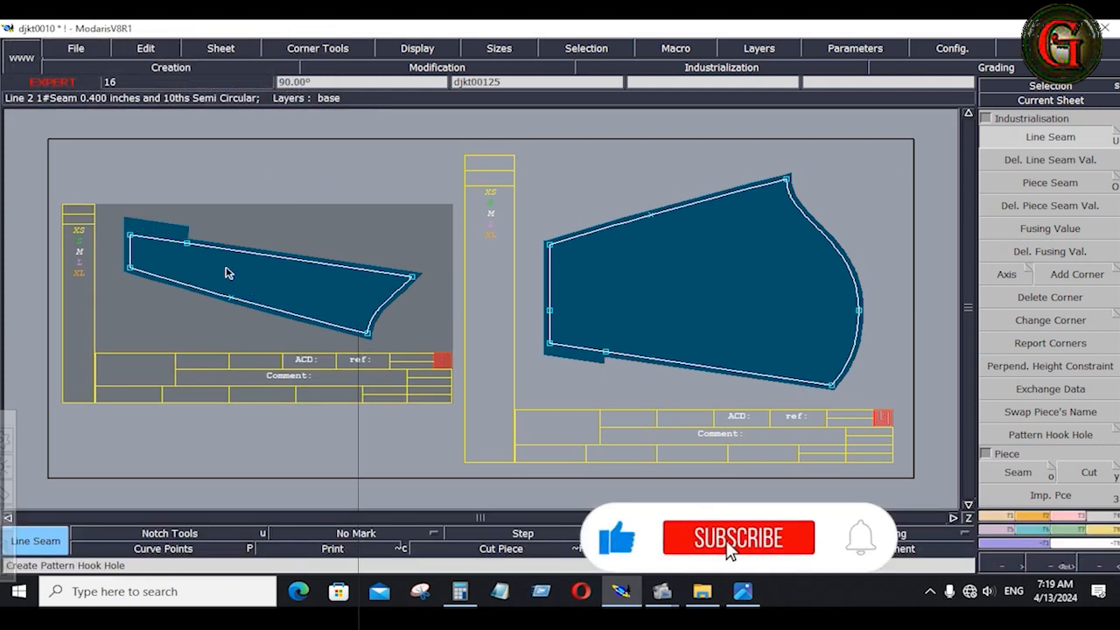
- Create a developed point 0.5 inches past the section point on the narrow piece's upper edge and insert it into the curve
{"action": "key", "text": "Return"}
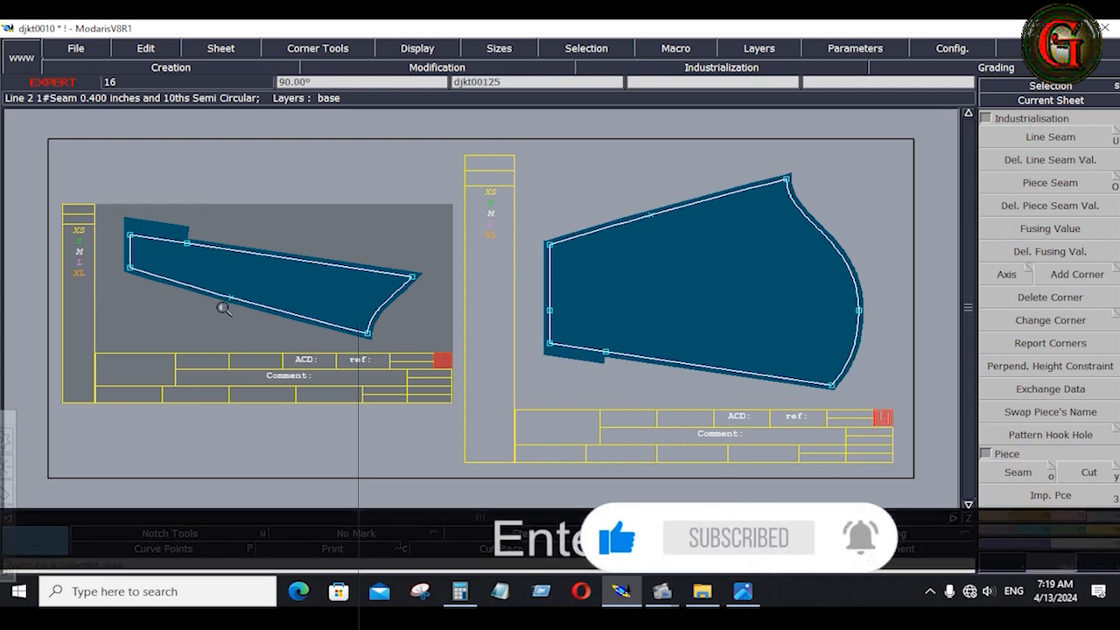
{"action": "left_click", "coordinate": [224, 307]}
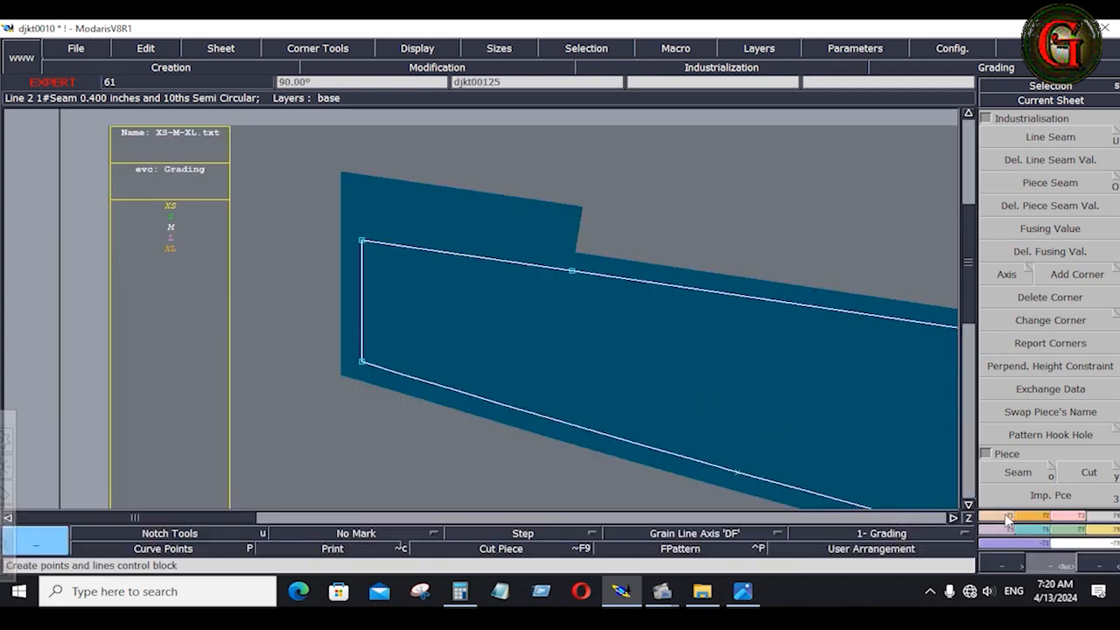
{"action": "key", "text": "F1"}
{"action": "left_click", "coordinate": [1049, 160]}
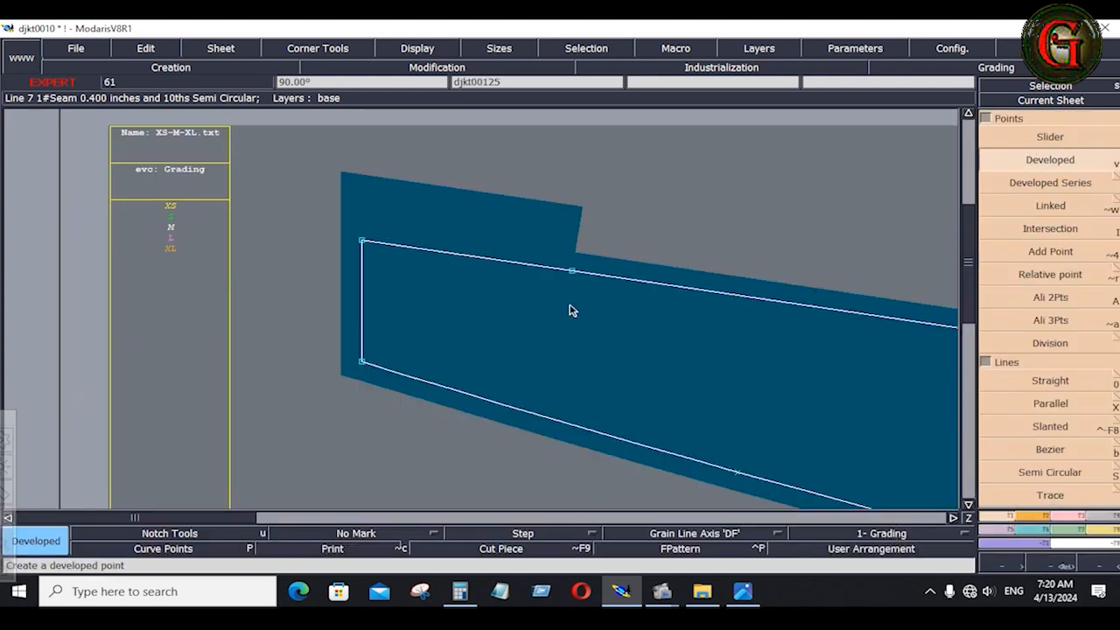
{"action": "left_click", "coordinate": [571, 272]}
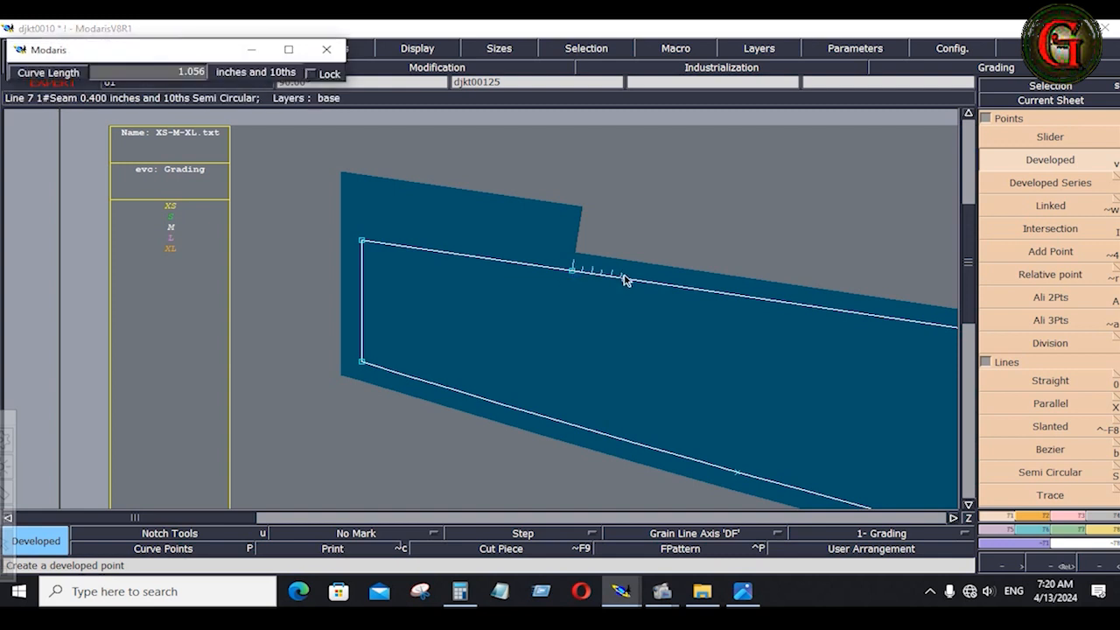
{"action": "key", "text": "Down"}
{"action": "type", "text": ".5"}
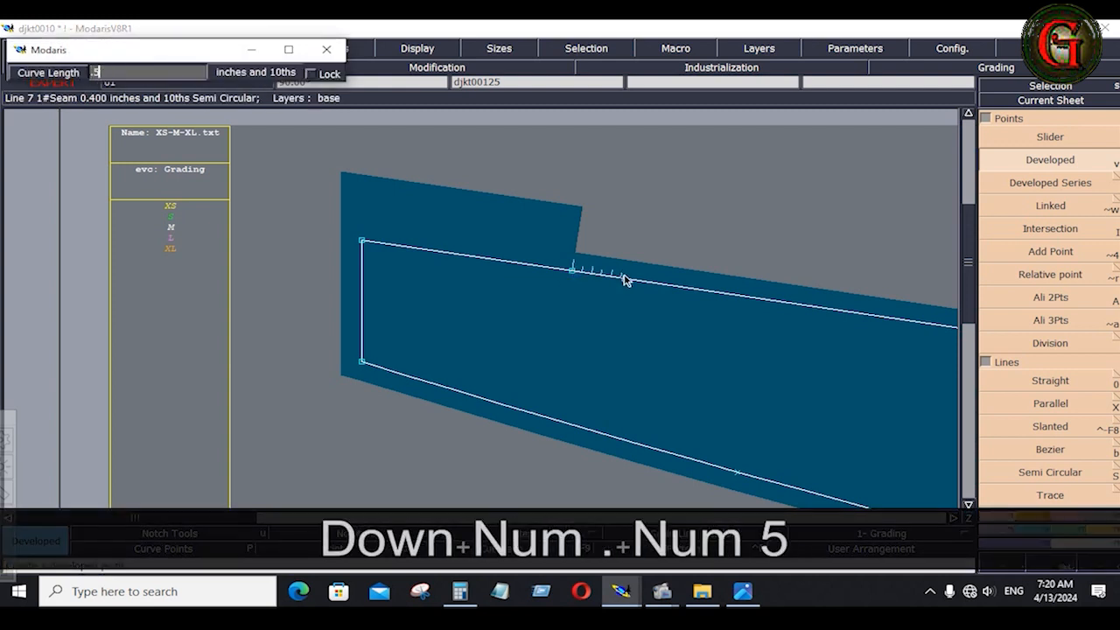
{"action": "key", "text": "Return"}
{"action": "left_click", "coordinate": [635, 299]}
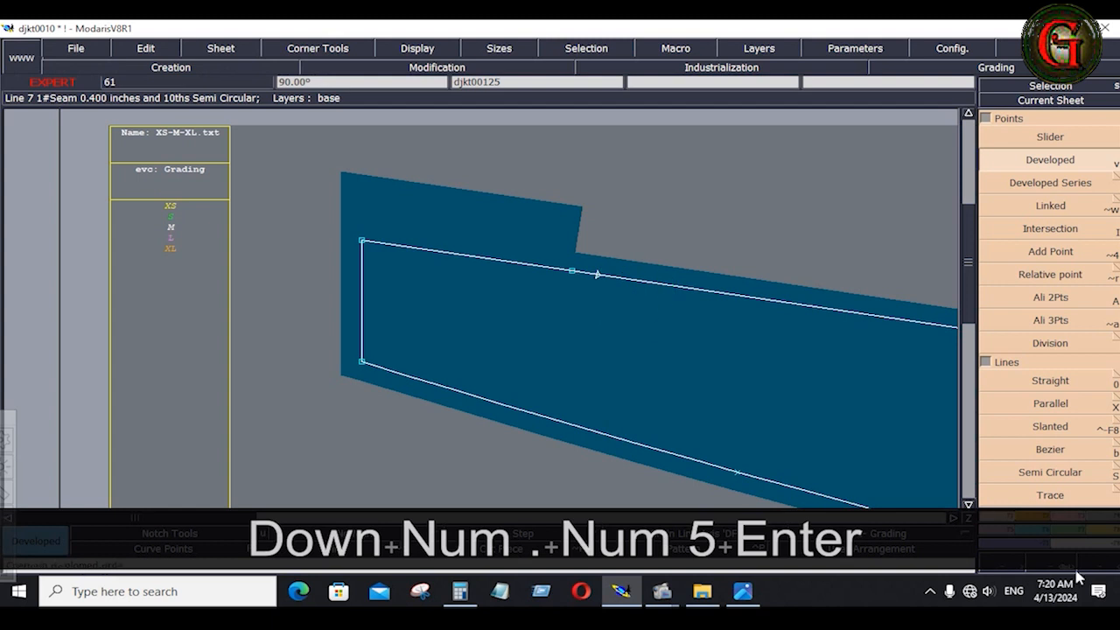
{"action": "left_click", "coordinate": [1066, 516]}
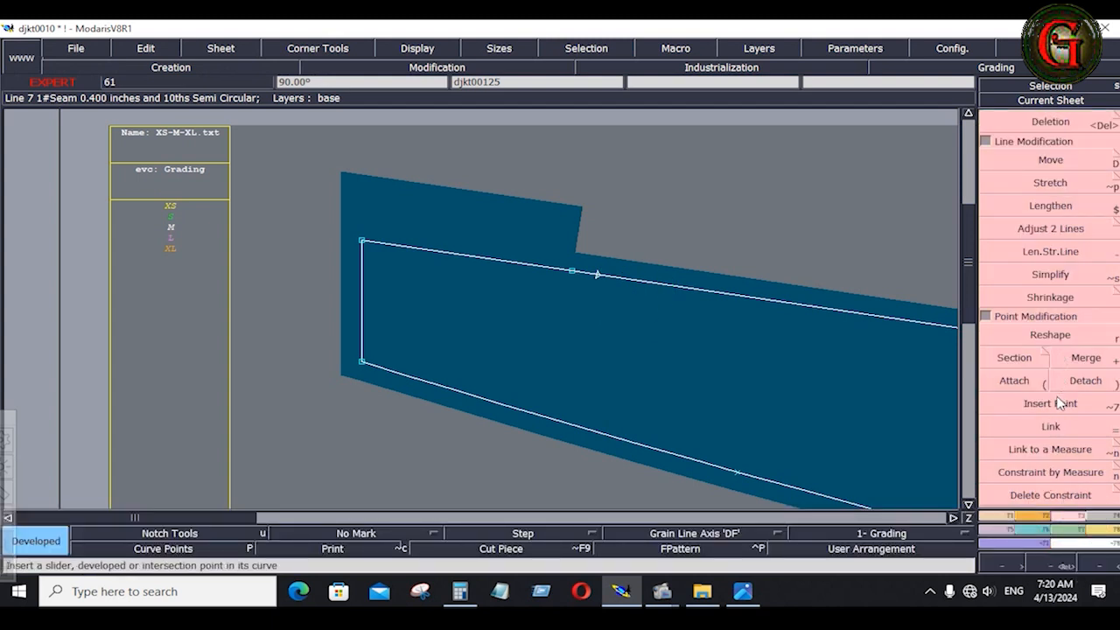
{"action": "left_click", "coordinate": [1057, 403]}
{"action": "left_click", "coordinate": [600, 278]}
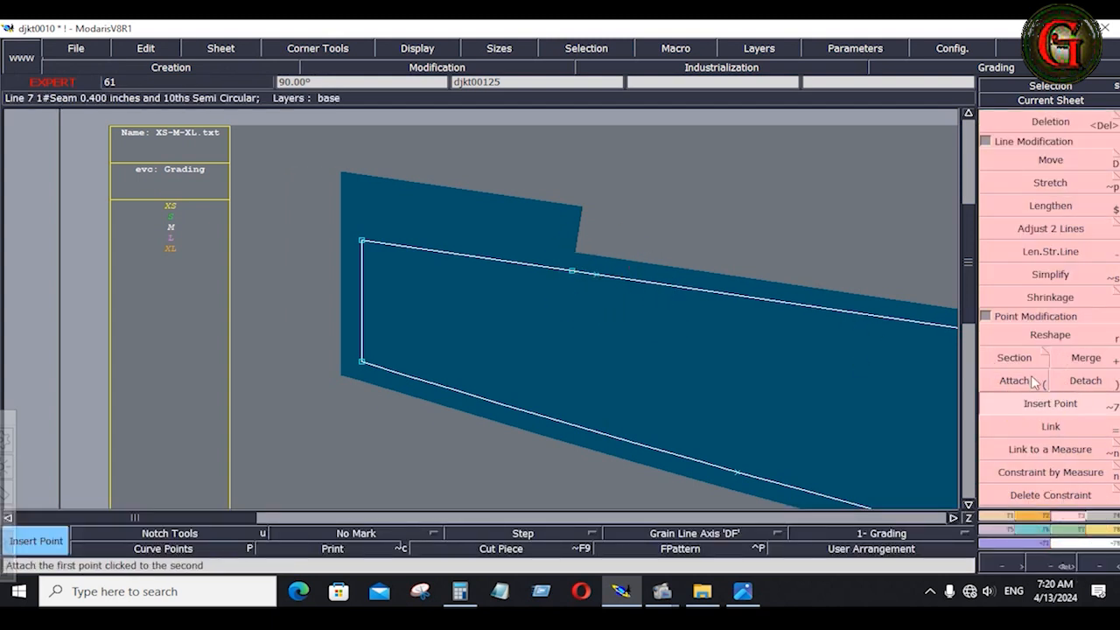
- Merge the narrow piece's upper edge at the old section point and section it at the newly inserted point instead
{"action": "left_click", "coordinate": [1078, 360]}
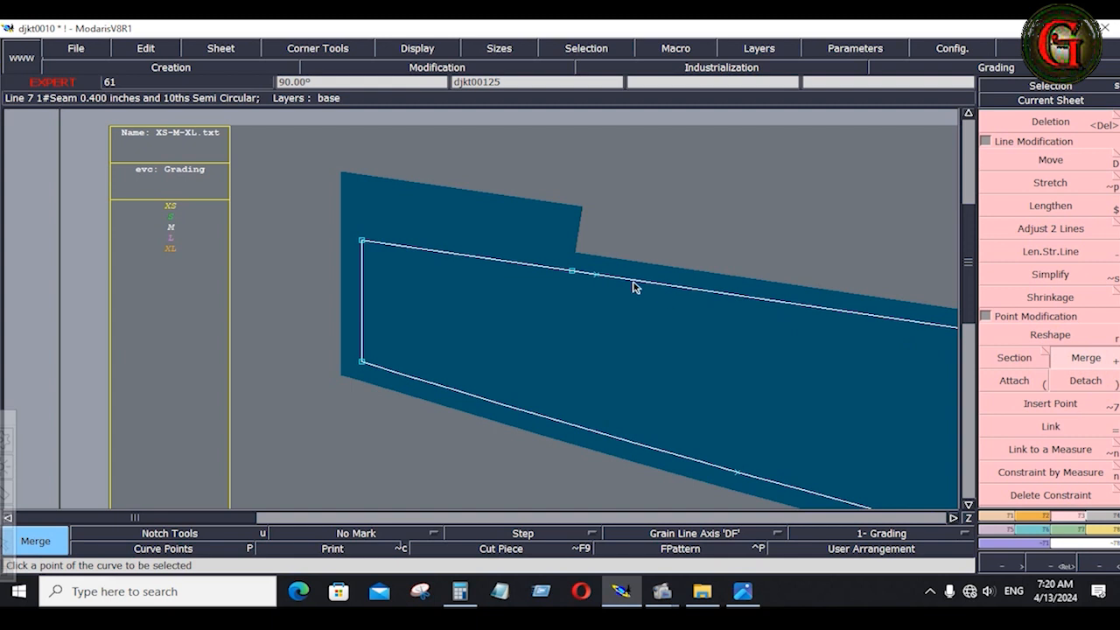
{"action": "left_click", "coordinate": [572, 274]}
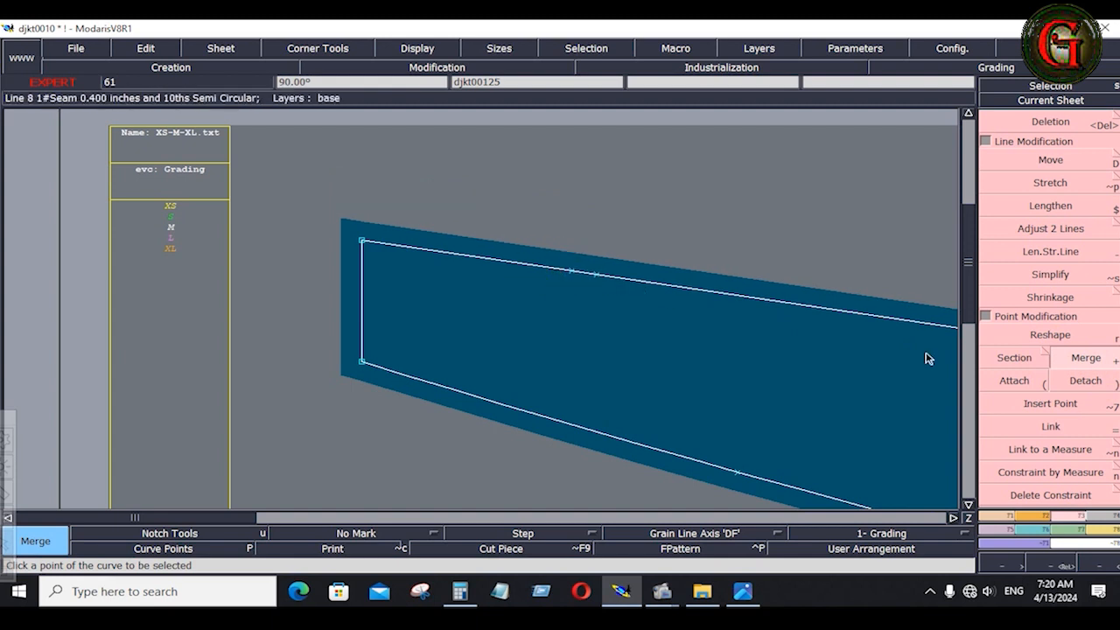
{"action": "left_click", "coordinate": [596, 274]}
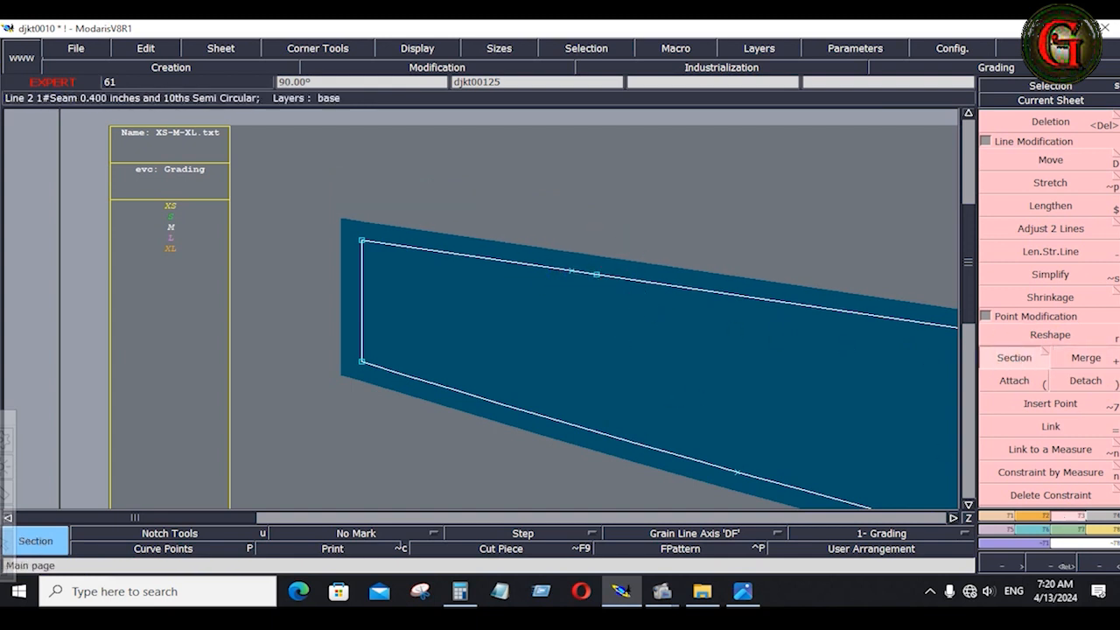
- Add a type 21 notch at the merged point on the narrow piece's upper edge
{"action": "left_click", "coordinate": [1036, 518]}
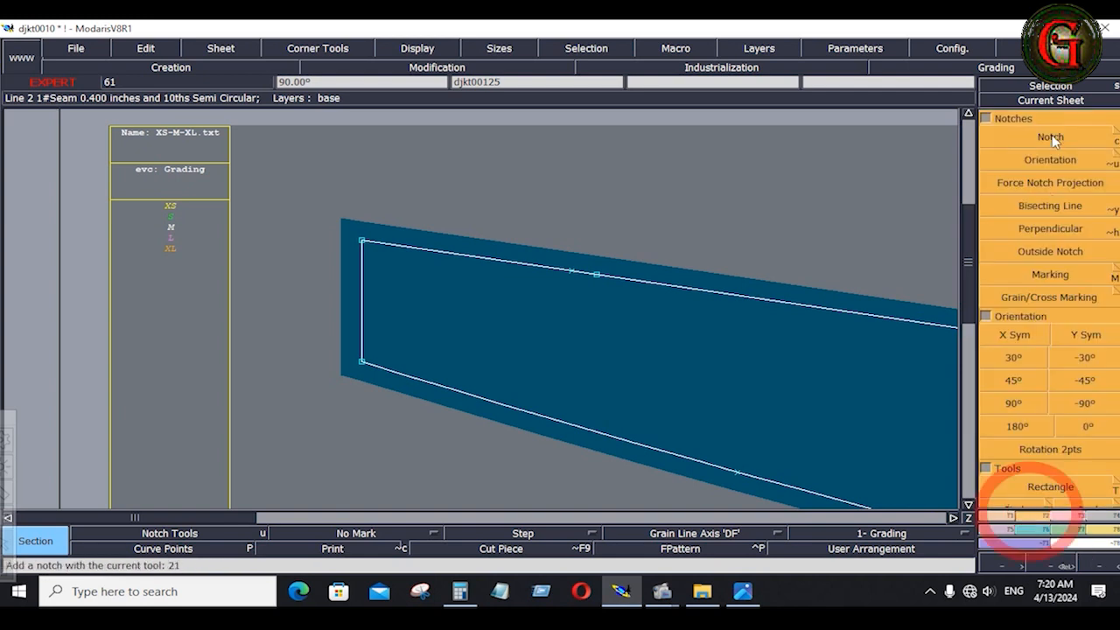
{"action": "left_click", "coordinate": [1051, 136]}
{"action": "left_click", "coordinate": [571, 276]}
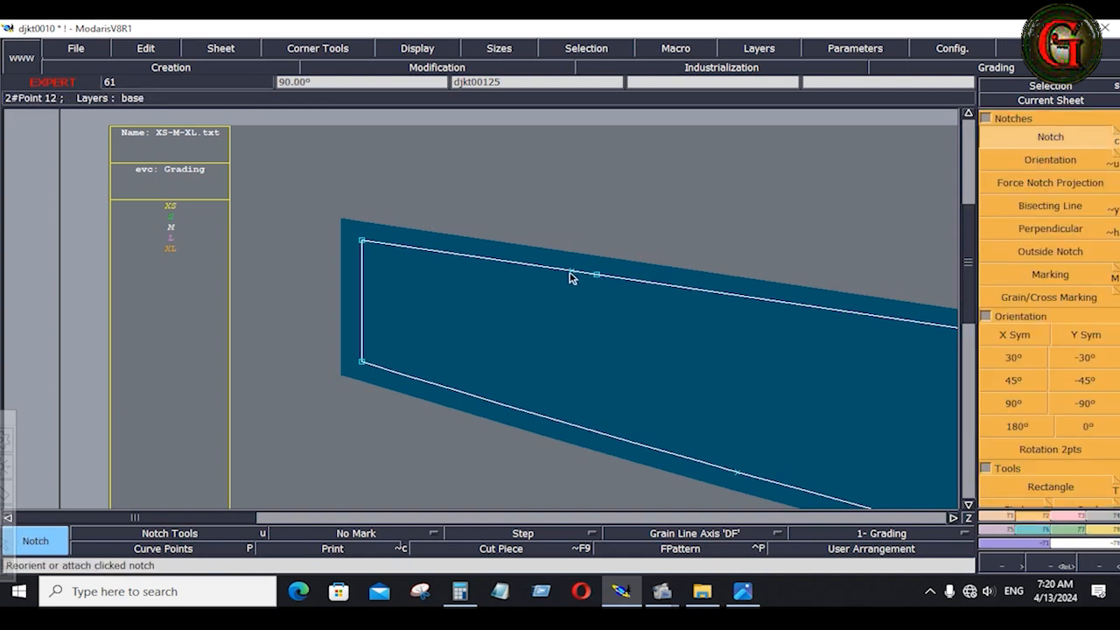
- Apply a 1.400-inch line seam, beginning and end, to the lengthened upper-edge segment between the cuff end and the new section point
{"action": "left_click", "coordinate": [1078, 528]}
{"action": "left_click", "coordinate": [1026, 140]}
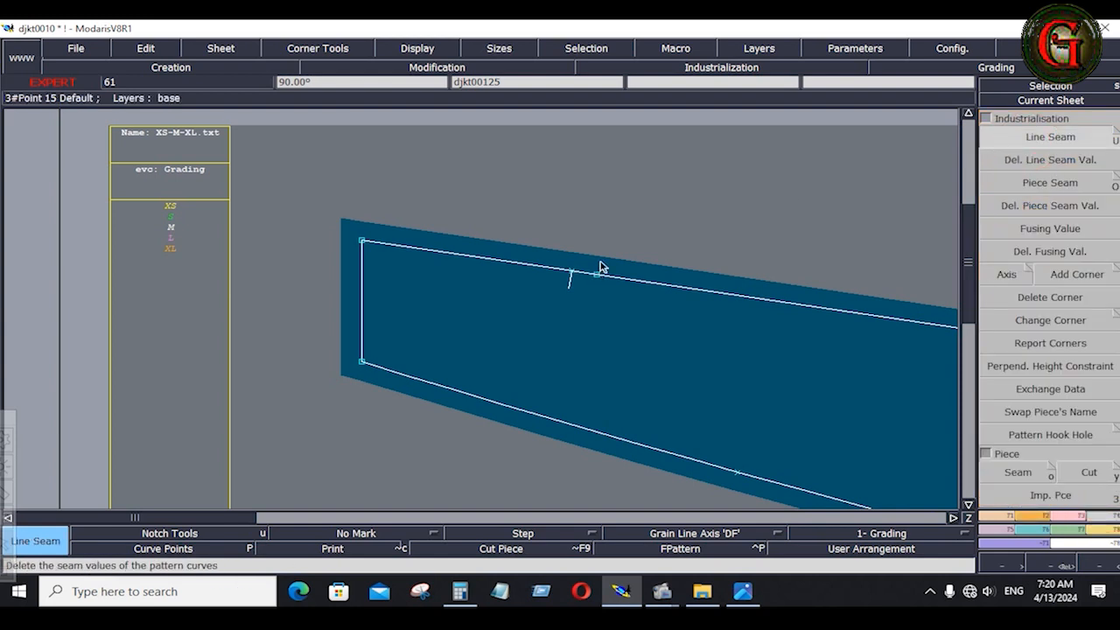
{"action": "left_click", "coordinate": [537, 253]}
{"action": "key", "text": "Down"}
{"action": "key", "text": "Down"}
{"action": "key", "text": "Down"}
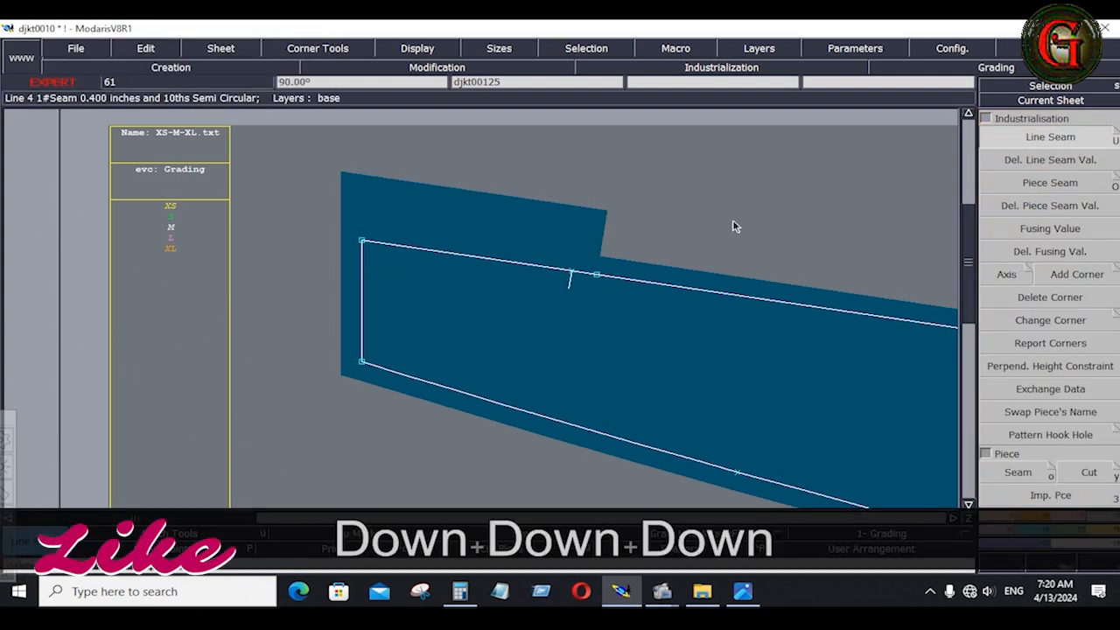
- Create a parallel of the narrow piece's sectioned upper-edge segment at a distance of -5 inches
{"action": "left_click", "coordinate": [991, 523]}
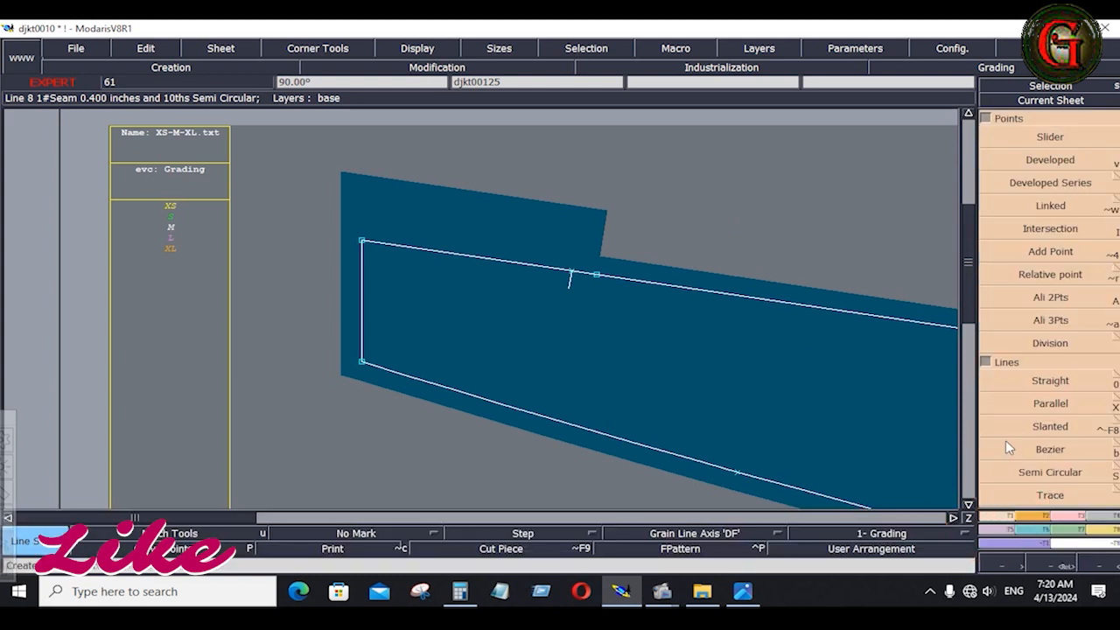
{"action": "key", "text": "ctrl+z"}
{"action": "left_click", "coordinate": [1049, 403]}
{"action": "left_click", "coordinate": [497, 265]}
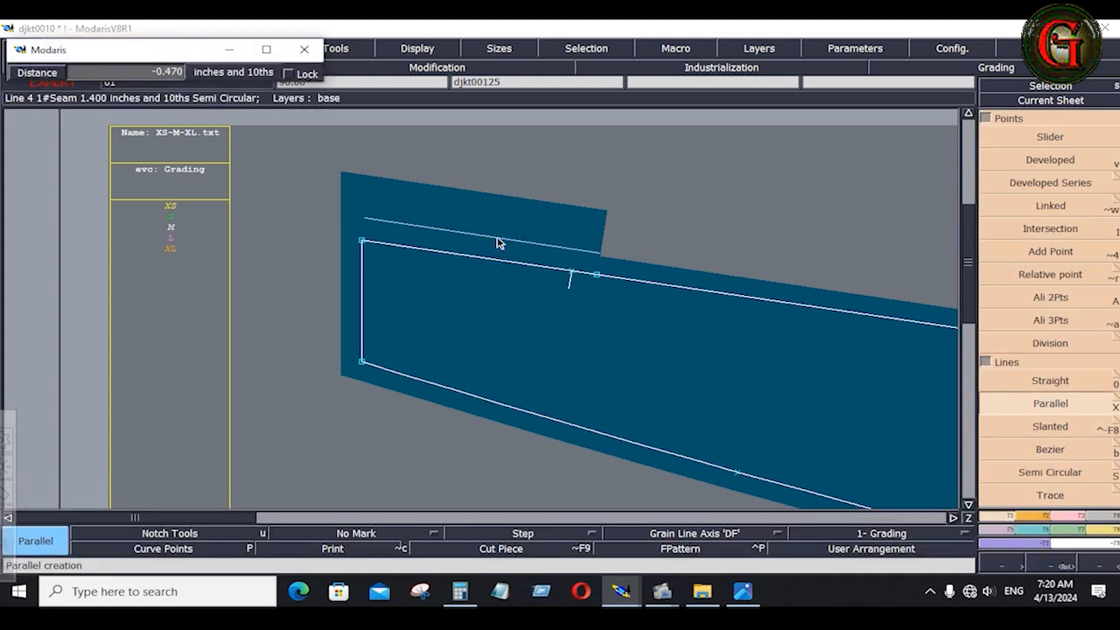
{"action": "key", "text": "Down"}
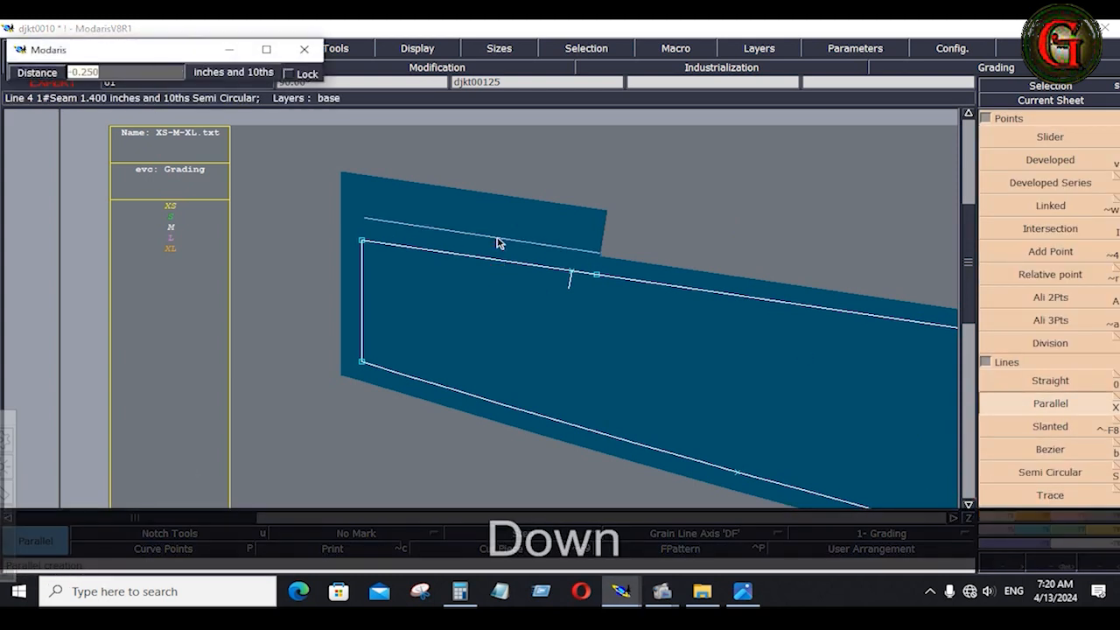
{"action": "type", "text": "-5"}
{"action": "key", "text": "Return"}
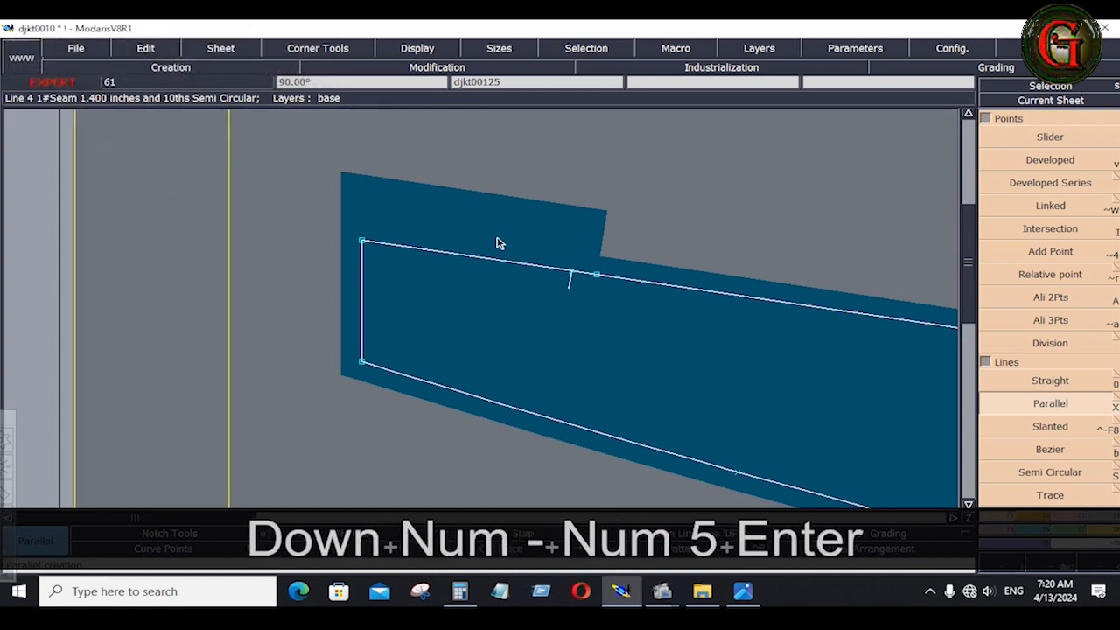
- Create a parallel of the same upper-edge segment inside its seam extension at a distance of -0.5 inches
{"action": "left_click", "coordinate": [513, 262]}
{"action": "key", "text": "Down"}
{"action": "type", "text": "-"}
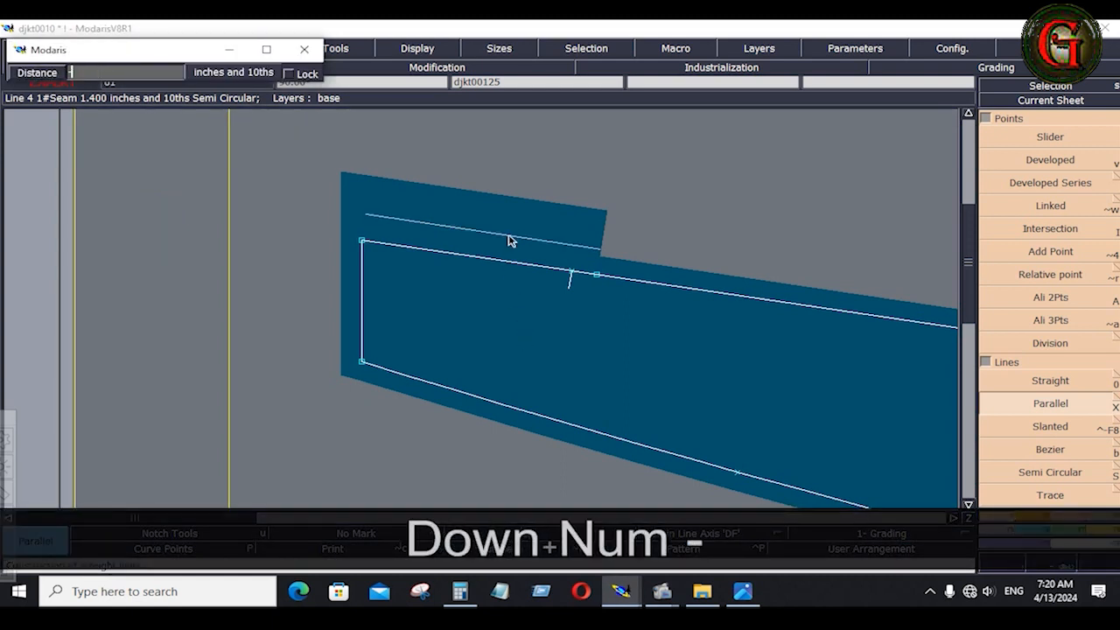
{"action": "type", "text": ".5"}
{"action": "key", "text": "Return"}
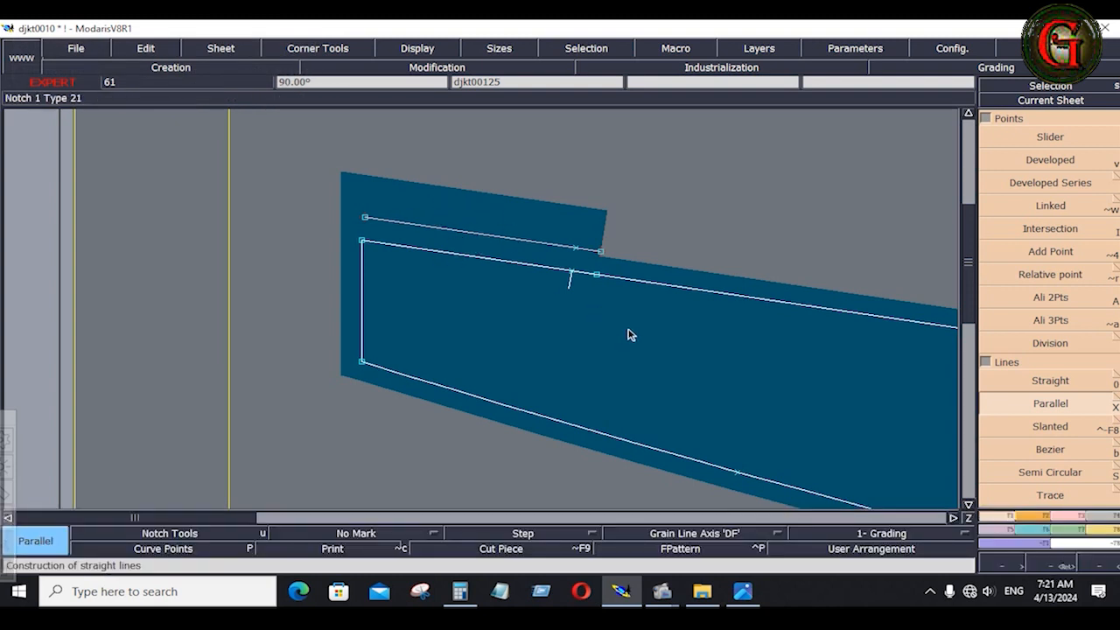
- Add a developed point on the wide sleeve piece's lower edge, at a curve length of -0.5 inches from the cuff-opening section point
{"action": "key", "text": "Home"}
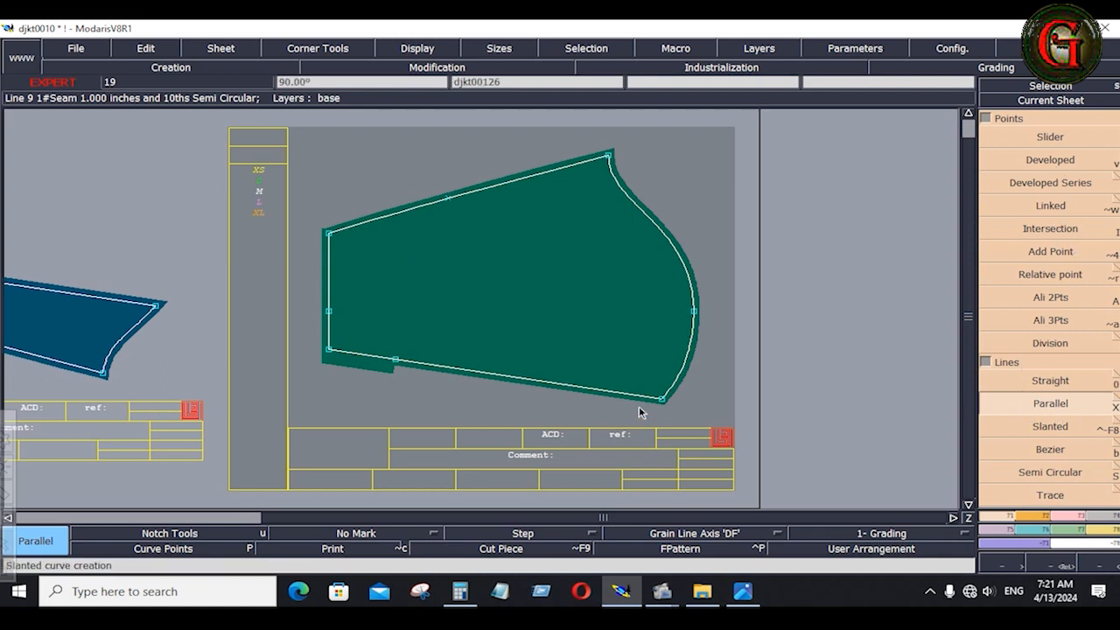
{"action": "key", "text": "Return"}
{"action": "left_click_drag", "start_coordinate": [300, 317], "coordinate": [443, 392]}
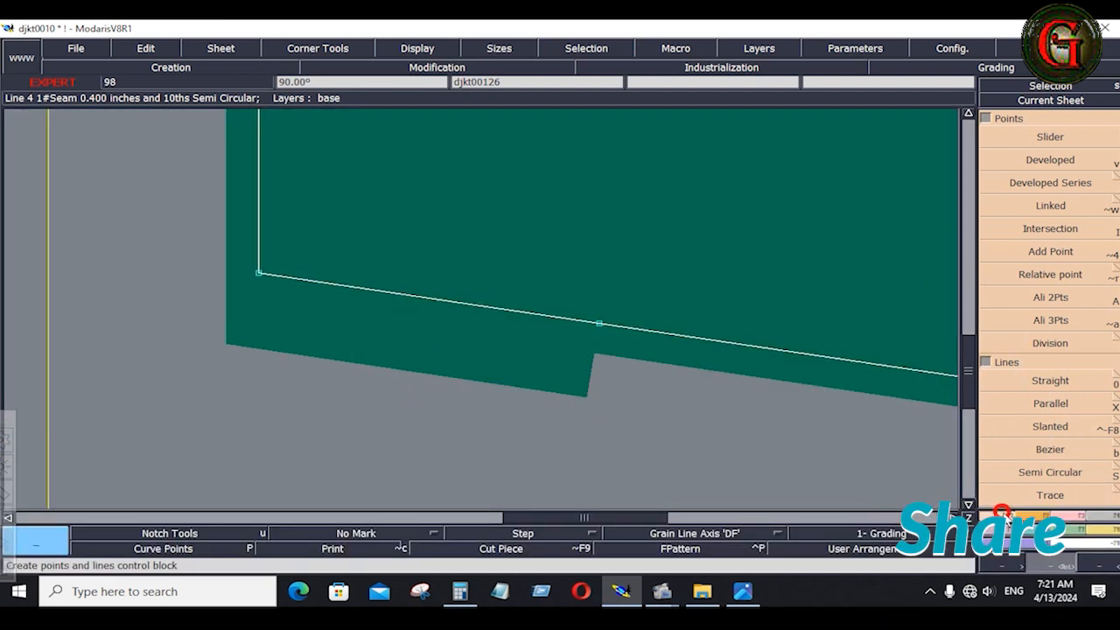
{"action": "left_click", "coordinate": [1054, 171]}
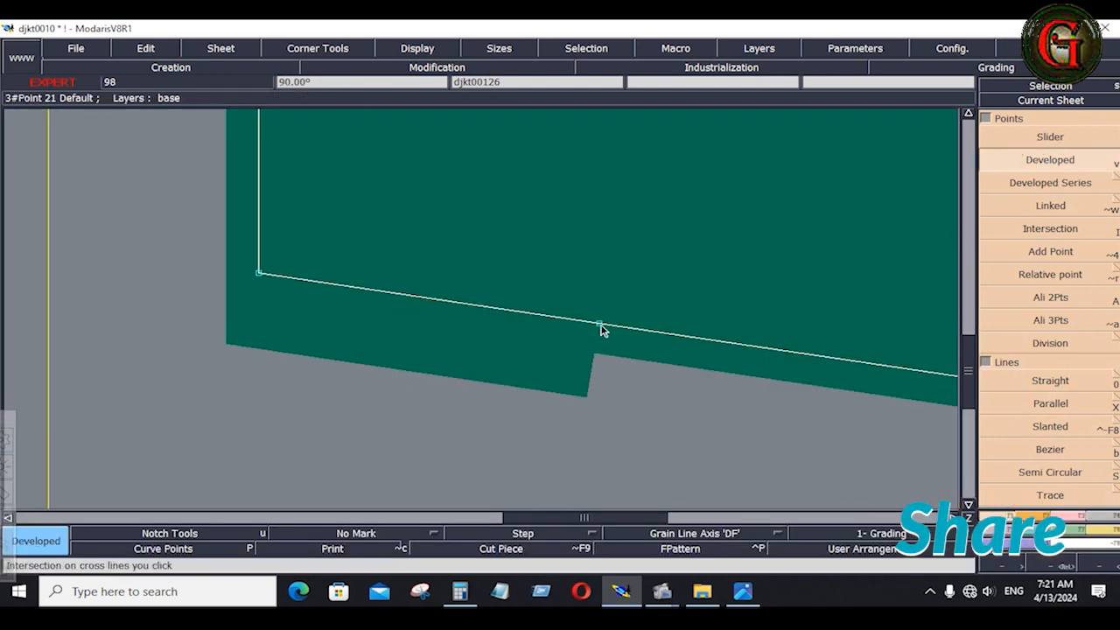
{"action": "left_click", "coordinate": [599, 325]}
{"action": "key", "text": "space"}
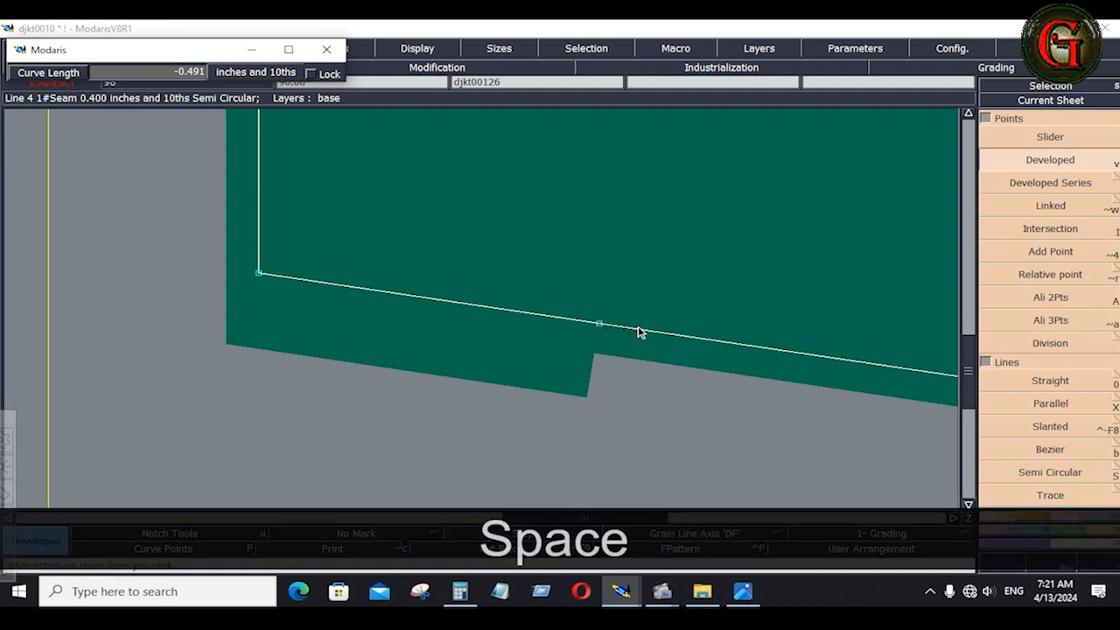
{"action": "key", "text": "Down"}
{"action": "key", "text": "Down"}
{"action": "key", "text": "space"}
{"action": "key", "text": "Down"}
{"action": "type", "text": "-0.5"}
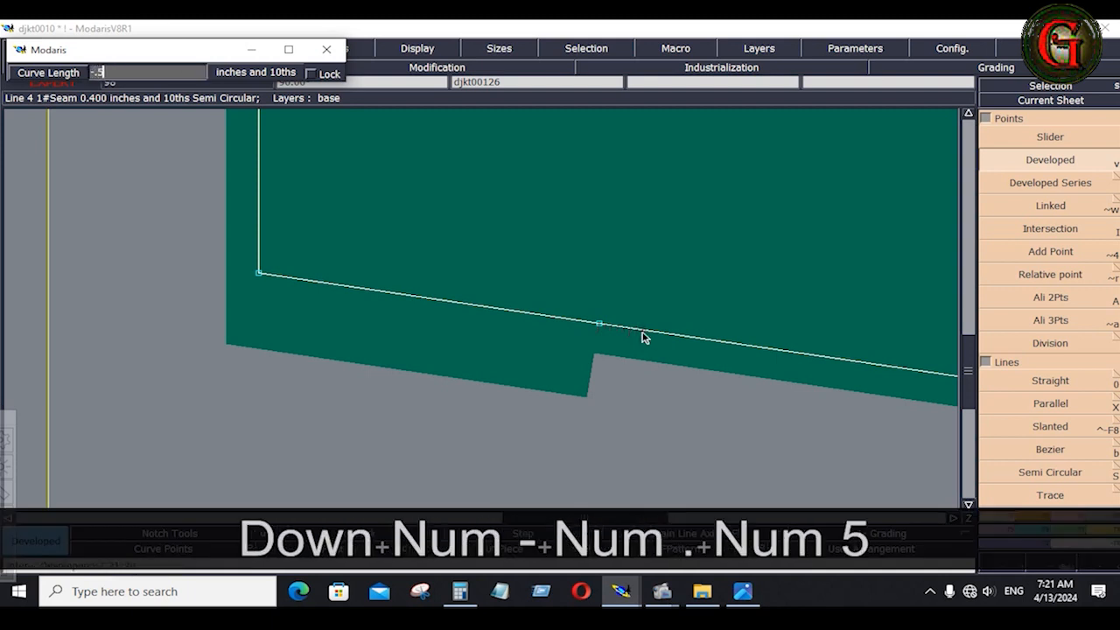
{"action": "key", "text": "Return"}
{"action": "left_click", "coordinate": [655, 386]}
- Section the wide piece's lower edge at the newly developed point
{"action": "key", "text": "F3"}
{"action": "left_click", "coordinate": [1087, 354]}
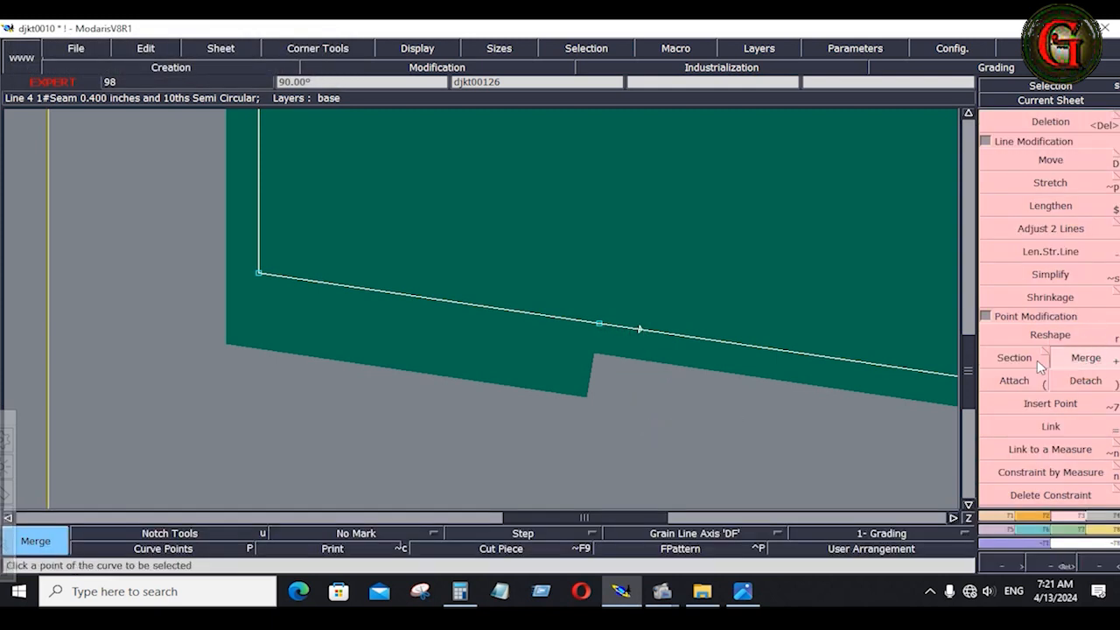
{"action": "left_click", "coordinate": [1075, 404]}
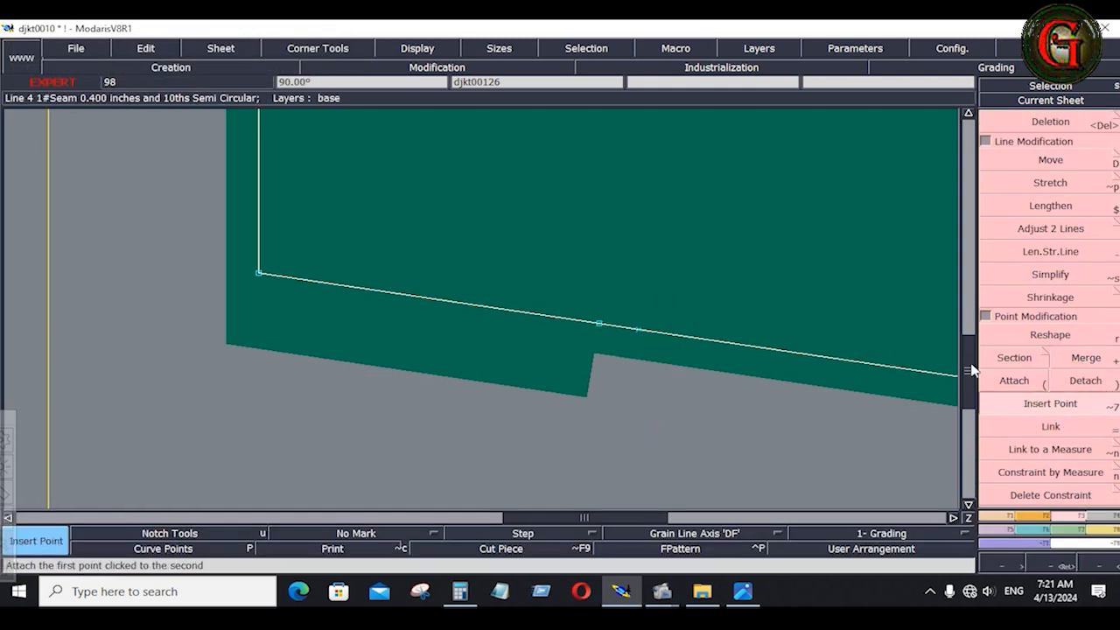
{"action": "left_click", "coordinate": [1007, 359]}
{"action": "left_click", "coordinate": [637, 329]}
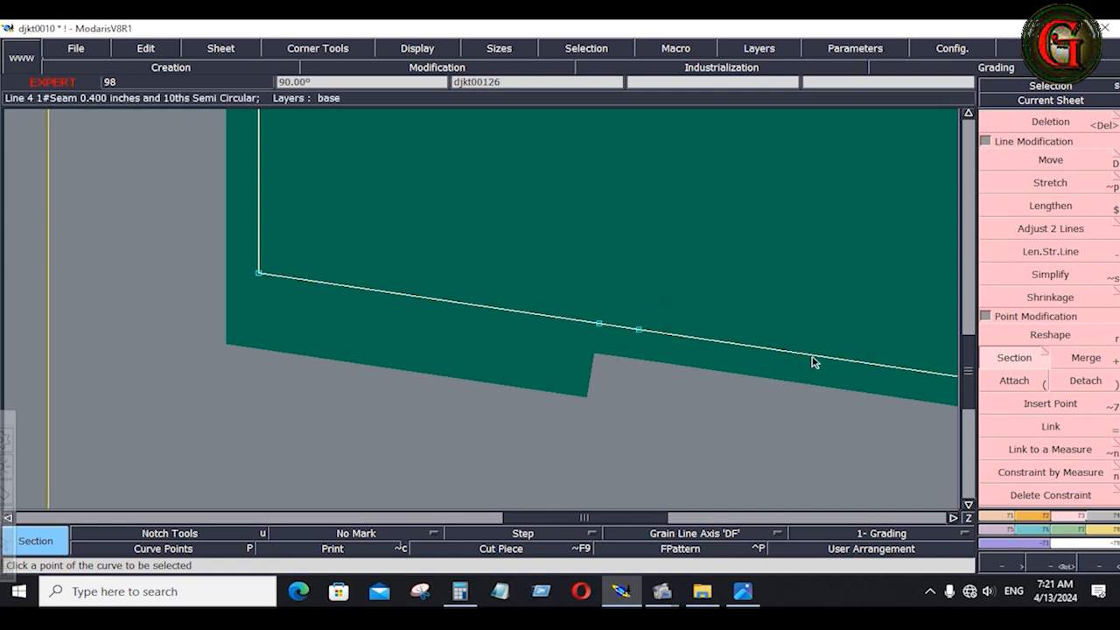
- Merge the original cuff-opening section point on the wide piece's lower edge and place a notch on it
{"action": "left_click", "coordinate": [1076, 356]}
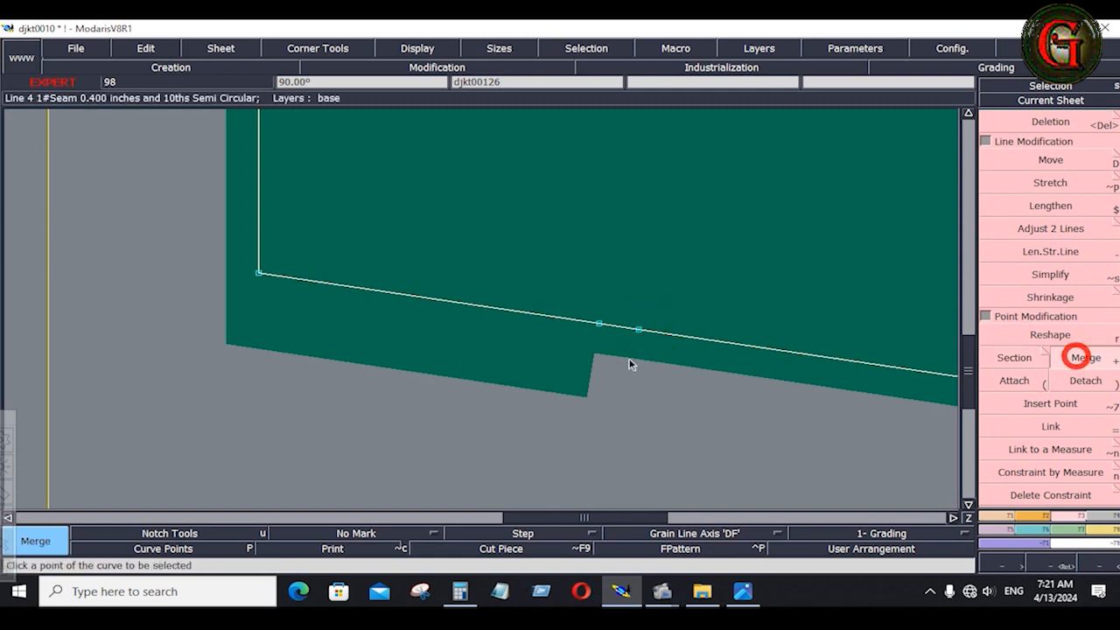
{"action": "left_click", "coordinate": [598, 324]}
{"action": "left_click", "coordinate": [1035, 518]}
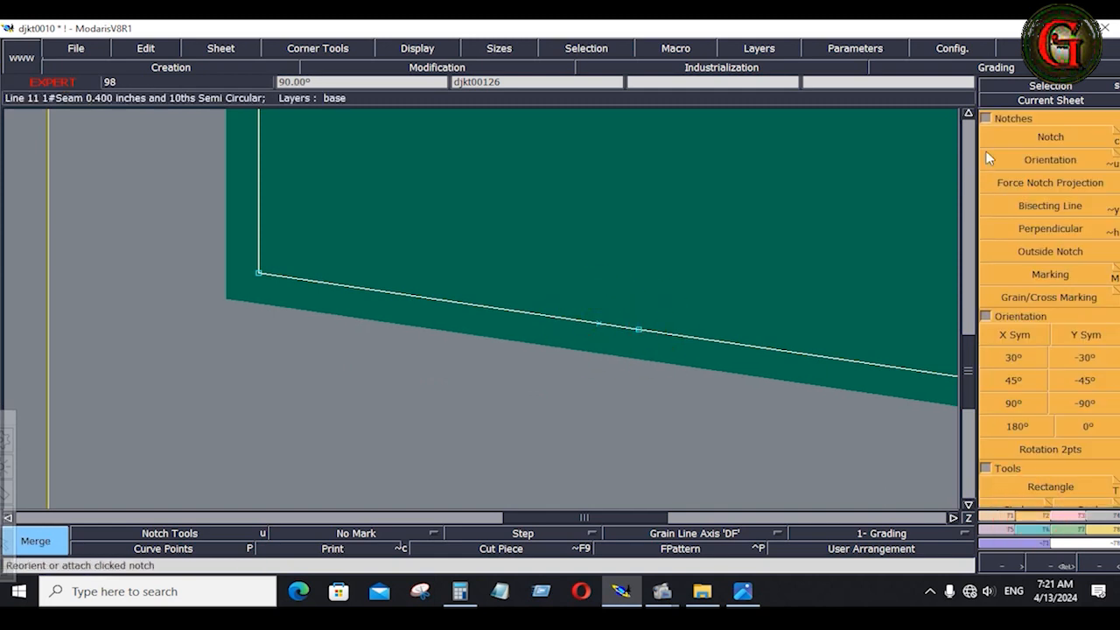
{"action": "left_click", "coordinate": [1012, 140]}
{"action": "left_click", "coordinate": [600, 322]}
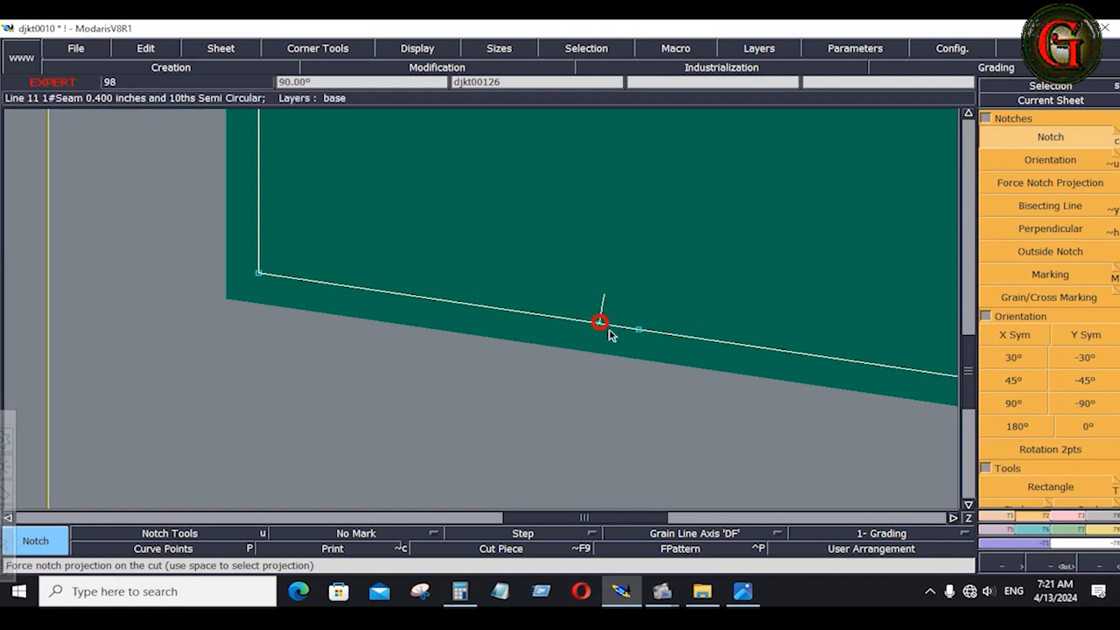
- Apply a 1.000-inch line seam, beginning and end, to the wide piece's lower-edge segment between the cuff end and the new section point
{"action": "left_click", "coordinate": [1110, 517]}
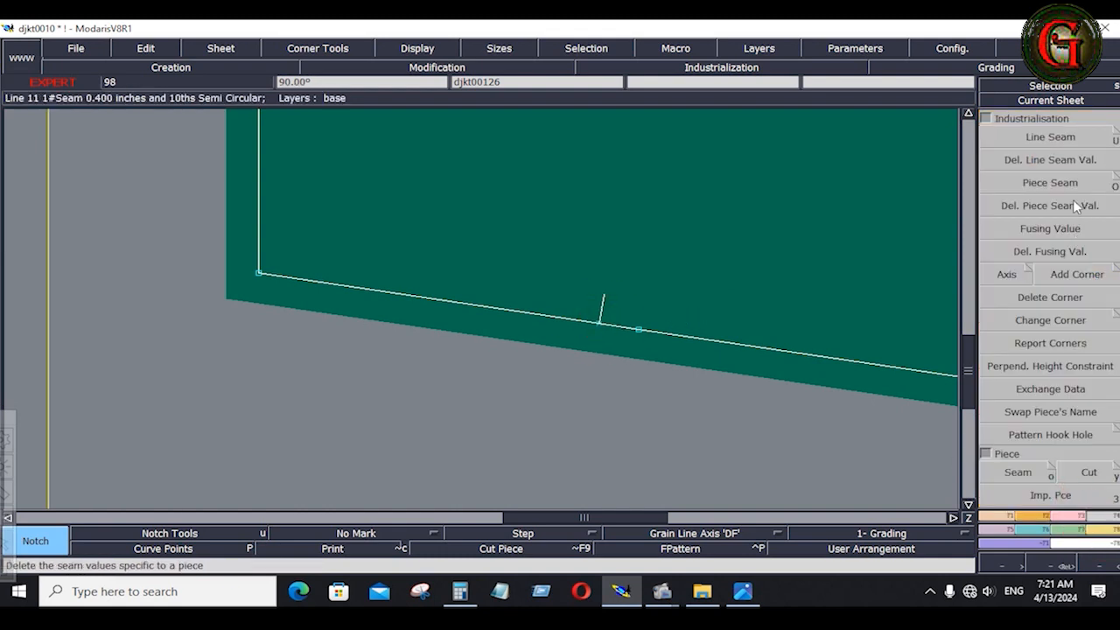
{"action": "left_click", "coordinate": [1054, 138]}
{"action": "left_click", "coordinate": [395, 303]}
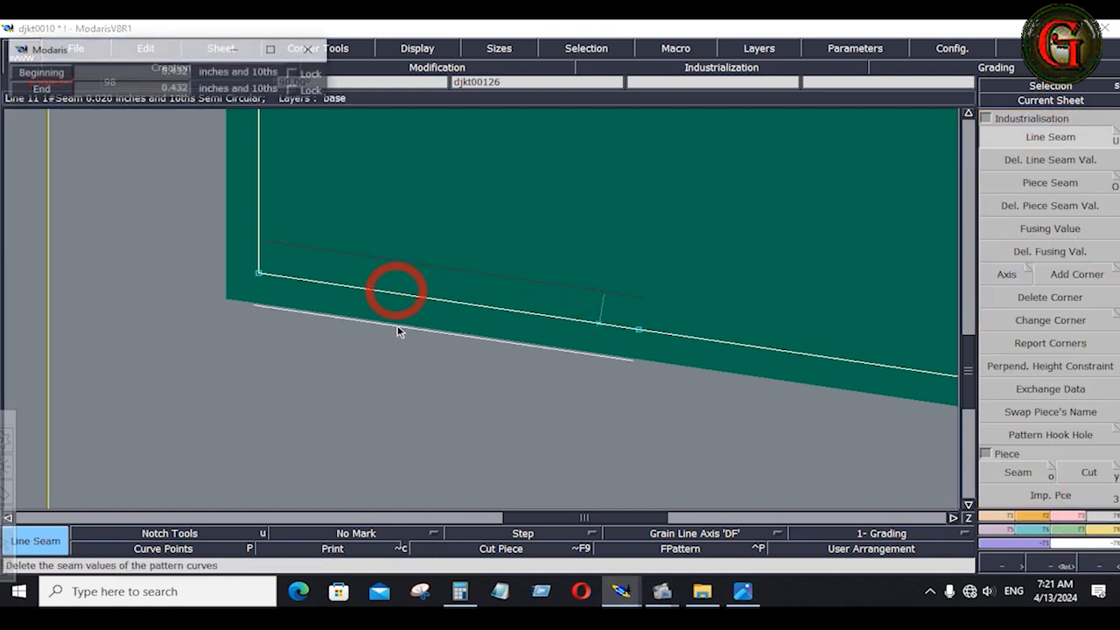
{"action": "key", "text": "Down"}
{"action": "type", "text": "1"}
{"action": "key", "text": "Down"}
{"action": "type", "text": "1"}
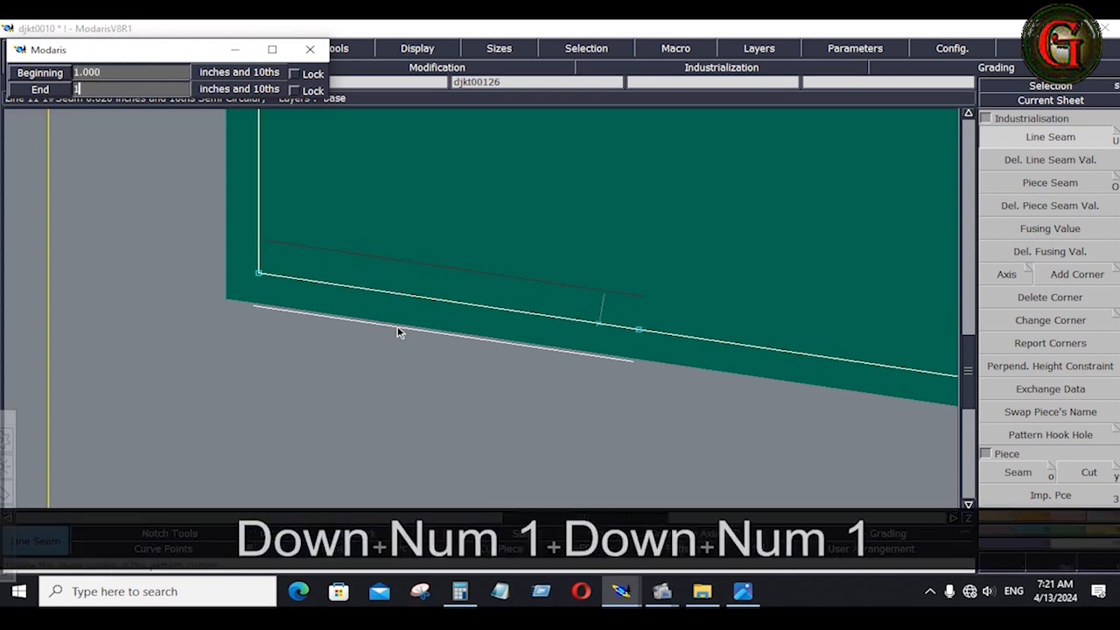
{"action": "key", "text": "Down"}
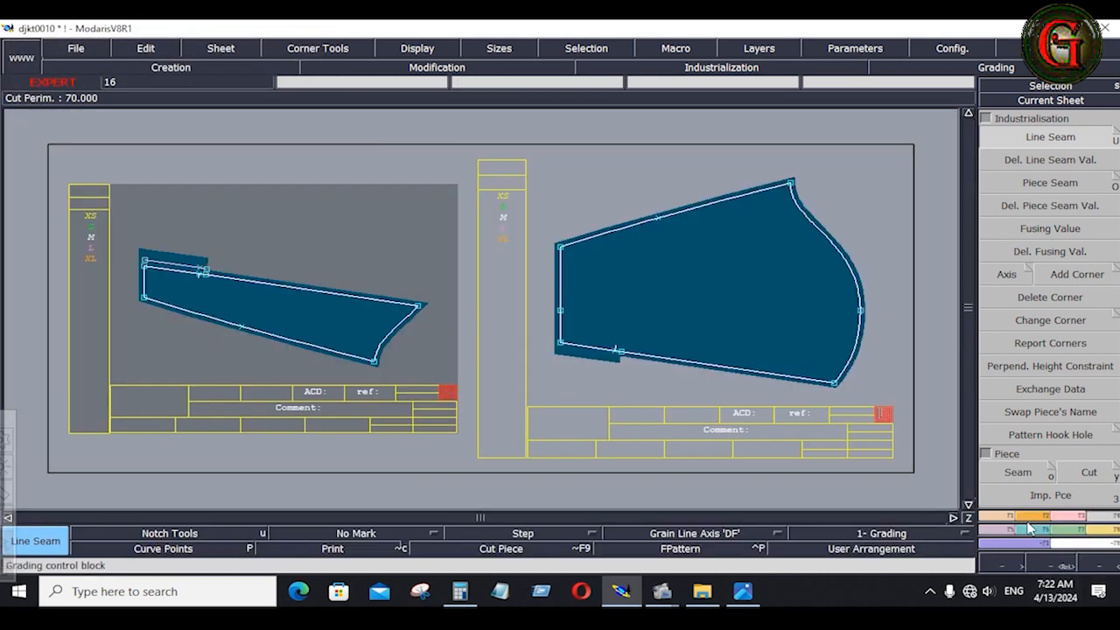
- Try a two-point rotation that levels the wide piece's lower edge, and undo it
{"action": "left_click", "coordinate": [1034, 518]}
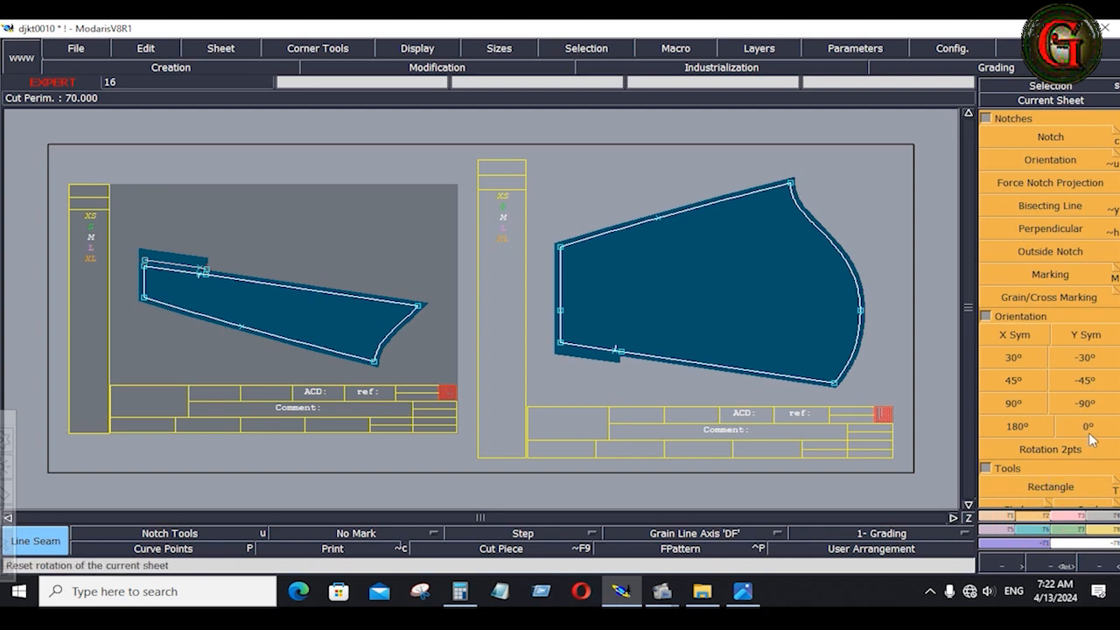
{"action": "left_click", "coordinate": [1053, 450]}
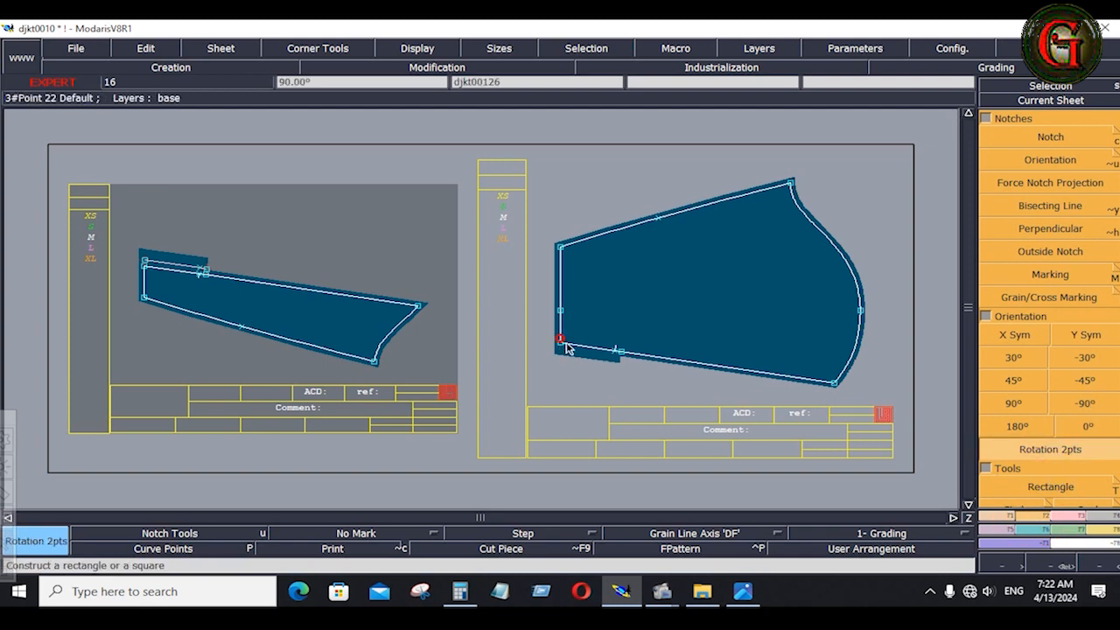
{"action": "left_click", "coordinate": [834, 386]}
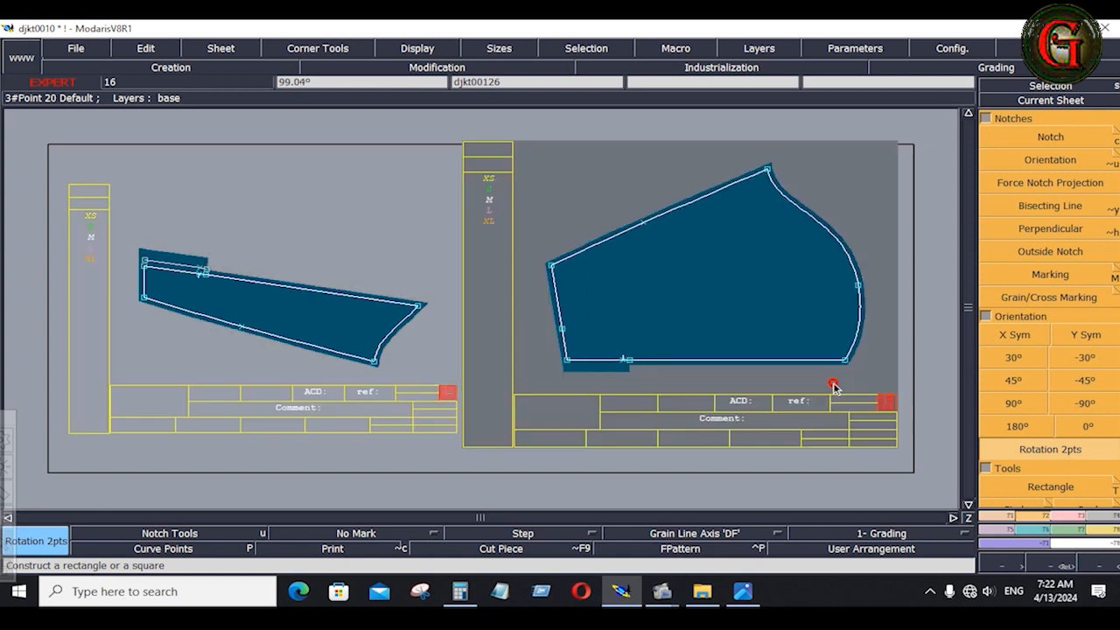
{"action": "key", "text": "ctrl+z"}
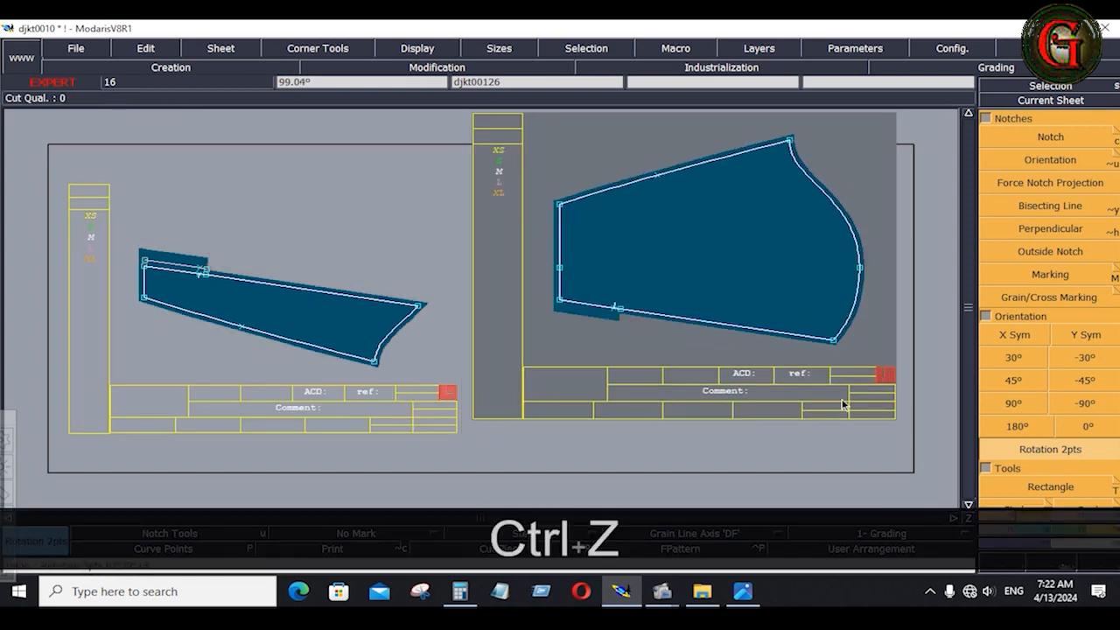
- Rotate the narrow piece by two points to level its upper edge, and draw a horizontal grain axis inside it
{"action": "left_click", "coordinate": [143, 273]}
{"action": "left_click", "coordinate": [419, 306]}
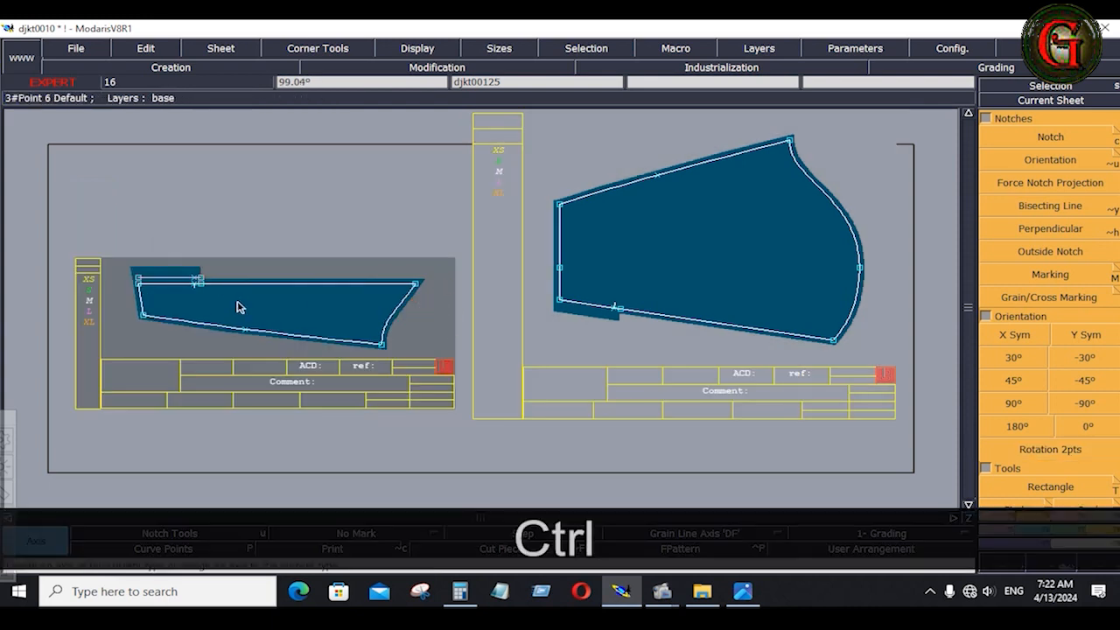
{"action": "left_click", "coordinate": [245, 300]}
{"action": "left_click", "coordinate": [319, 301]}
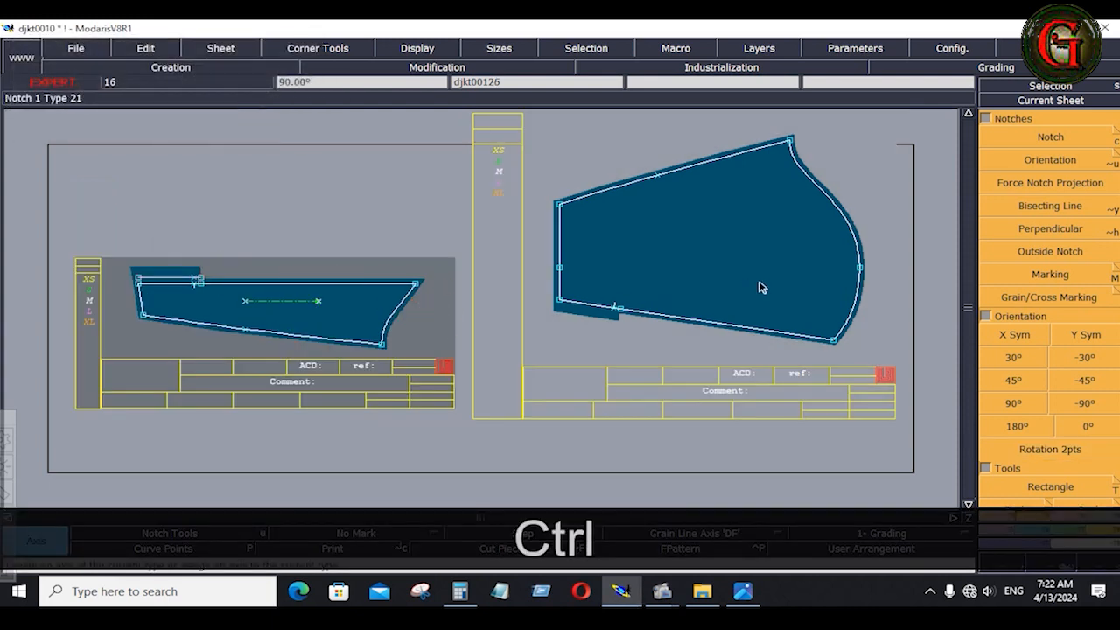
- Draw a horizontal grain axis inside the wide piece and add notches at the intermediate points of its cap curve and cuff edge
{"action": "left_click", "coordinate": [688, 247]}
{"action": "left_click", "coordinate": [767, 247]}
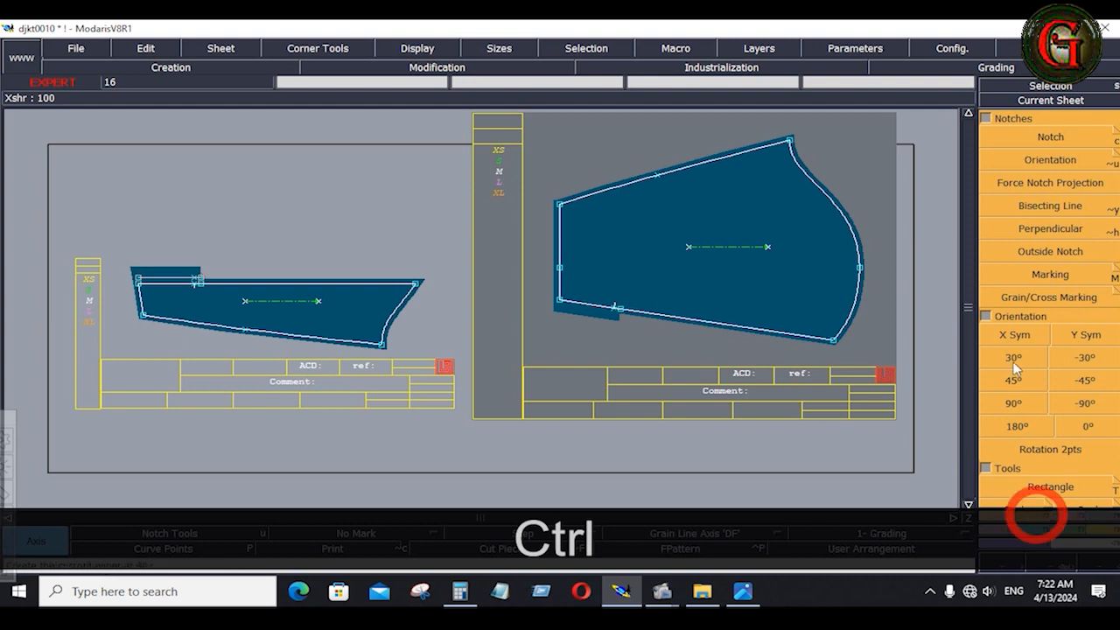
{"action": "left_click", "coordinate": [1050, 137]}
{"action": "left_click", "coordinate": [855, 268]}
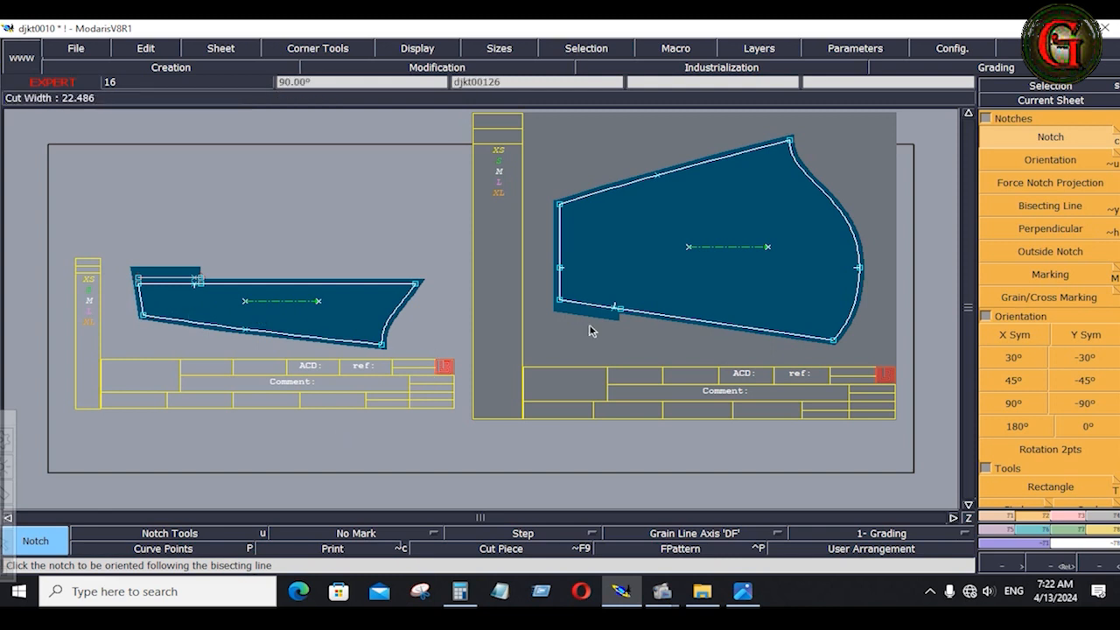
- Arrange and display all the model's sheets, and save the model, continuing past the anomalies warning
{"action": "key", "text": "j"}
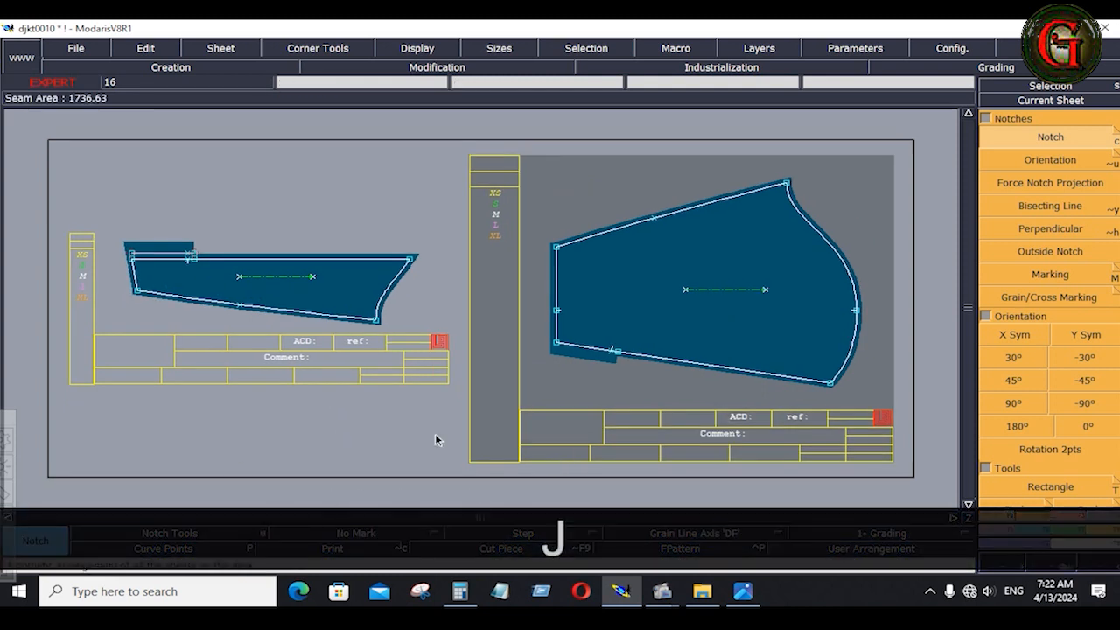
{"action": "key", "text": "KP_8"}
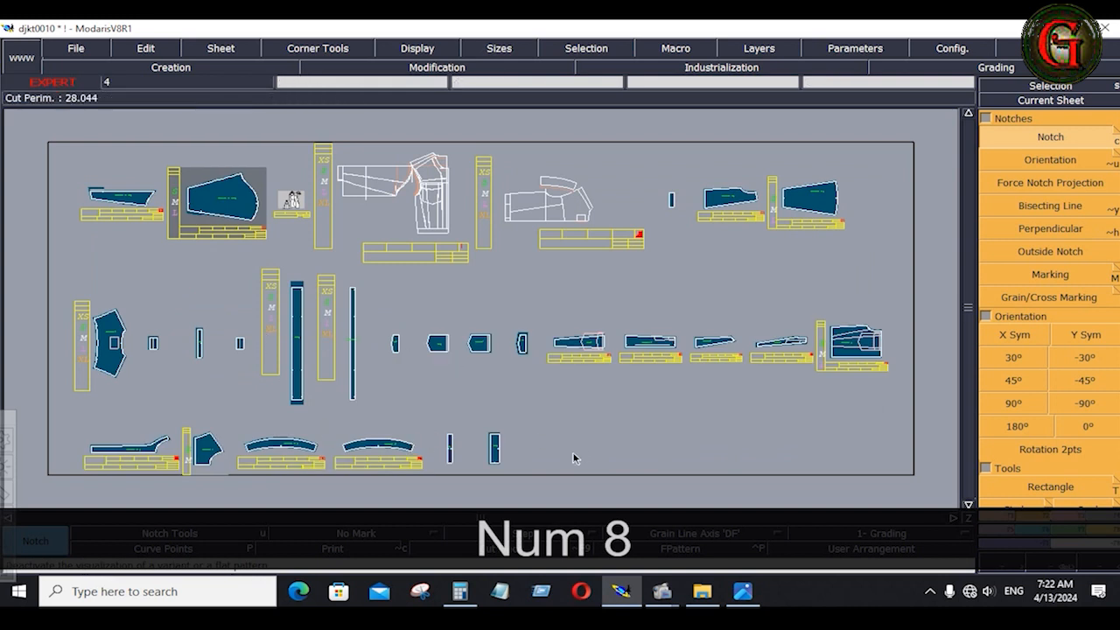
{"action": "key", "text": "F6"}
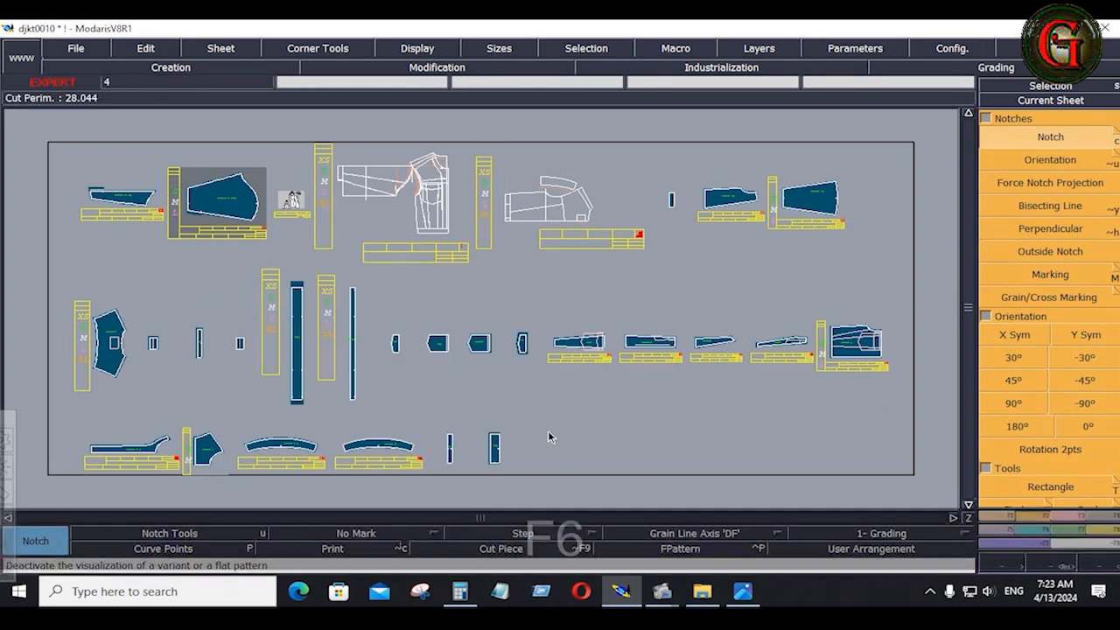
{"action": "left_click", "coordinate": [79, 54]}
{"action": "left_click", "coordinate": [82, 113]}
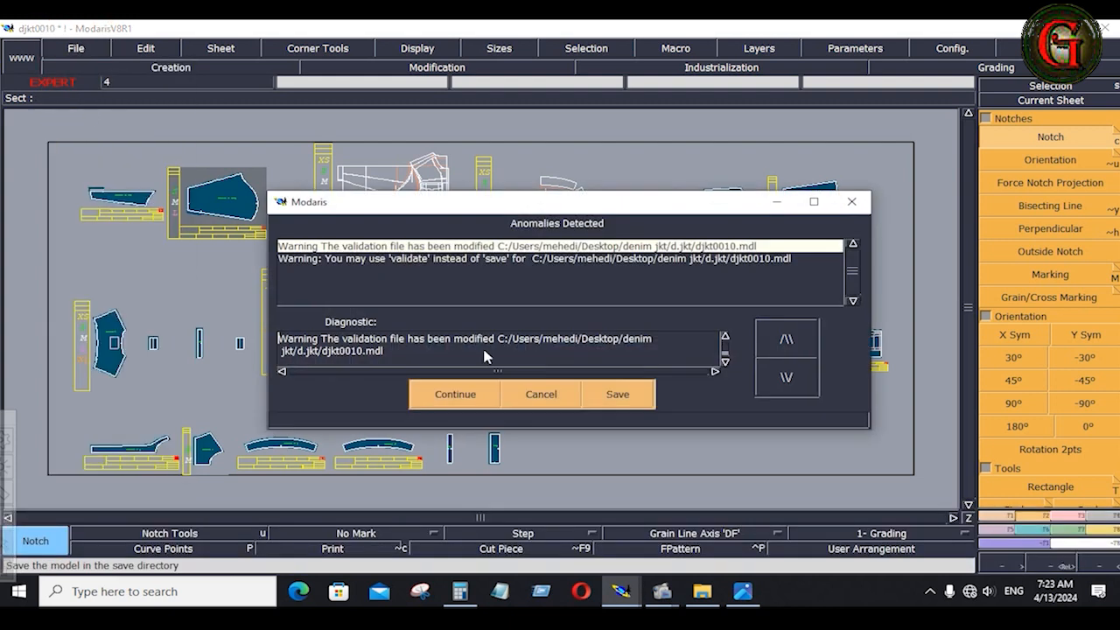
{"action": "left_click", "coordinate": [480, 394]}
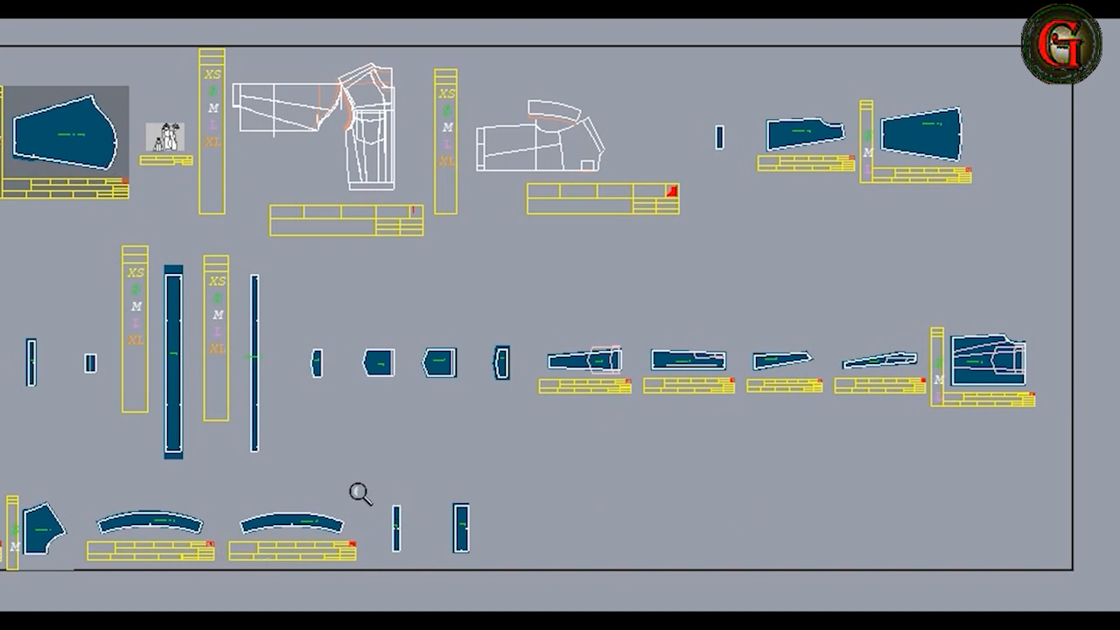
- Lengthen the wide rectangular strip with seam allowance by moving its three lower-end points downward
{"action": "left_click_drag", "start_coordinate": [359, 481], "coordinate": [496, 573]}
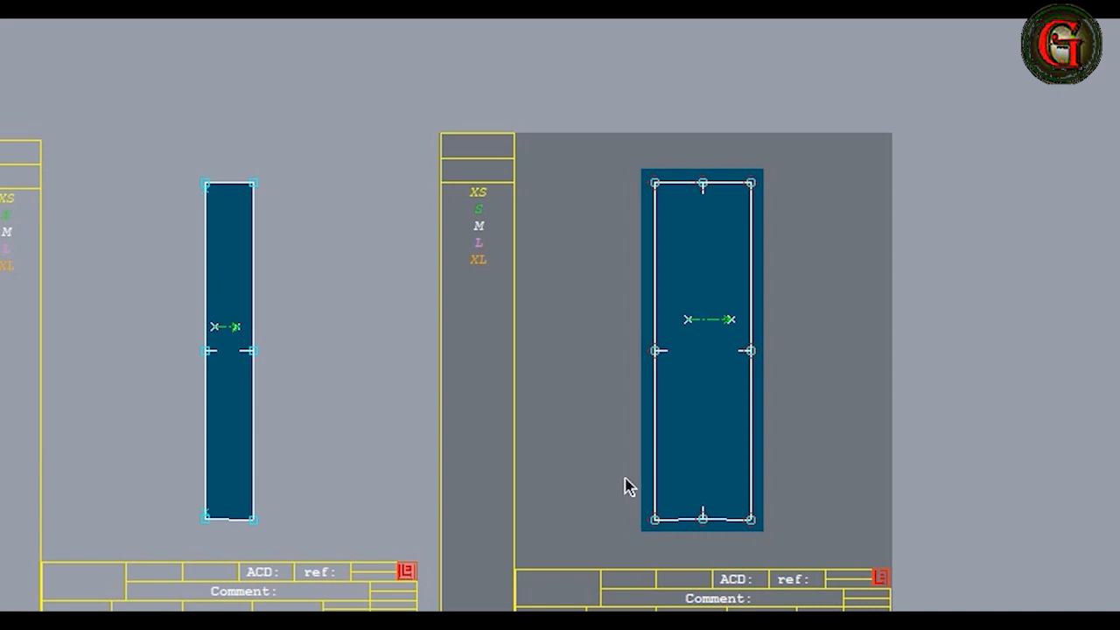
{"action": "left_click_drag", "start_coordinate": [628, 485], "coordinate": [802, 557]}
{"action": "left_click_drag", "start_coordinate": [724, 524], "coordinate": [723, 544]}
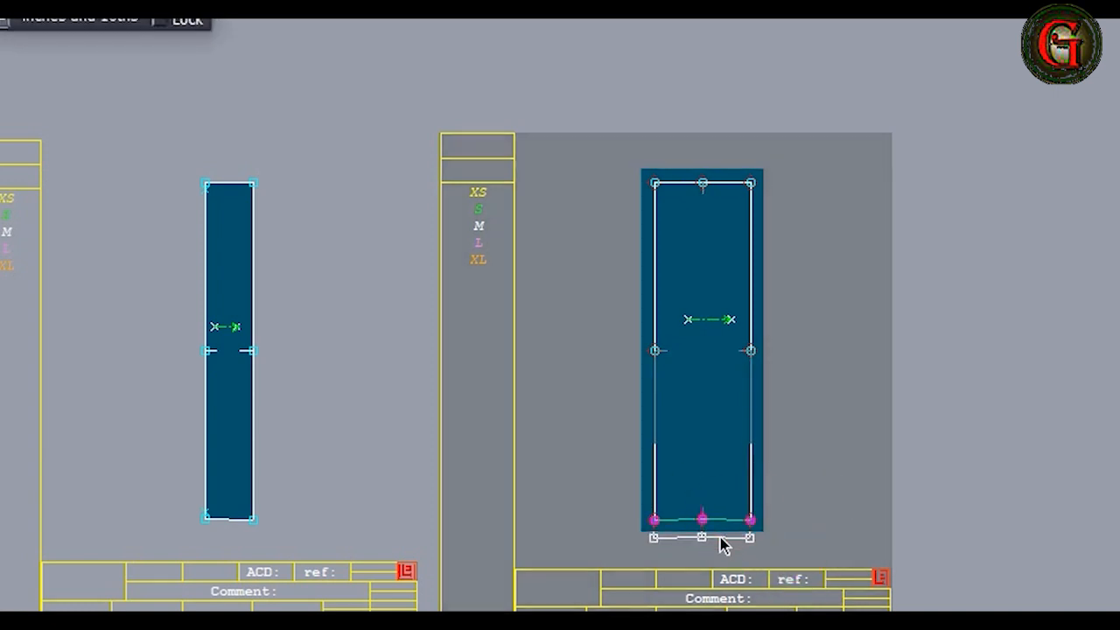
{"action": "left_click_drag", "start_coordinate": [724, 544], "coordinate": [724, 545]}
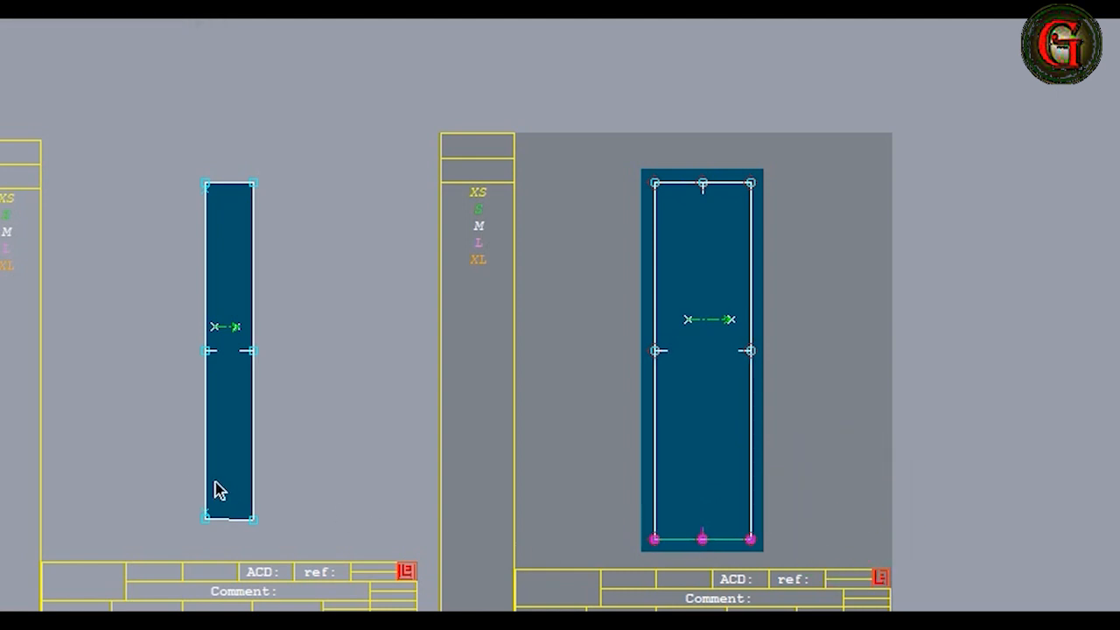
- Lengthen the narrow rectangular strip by moving its two lower-end points down level with the wide strip's lower end
{"action": "left_click_drag", "start_coordinate": [169, 472], "coordinate": [292, 555]}
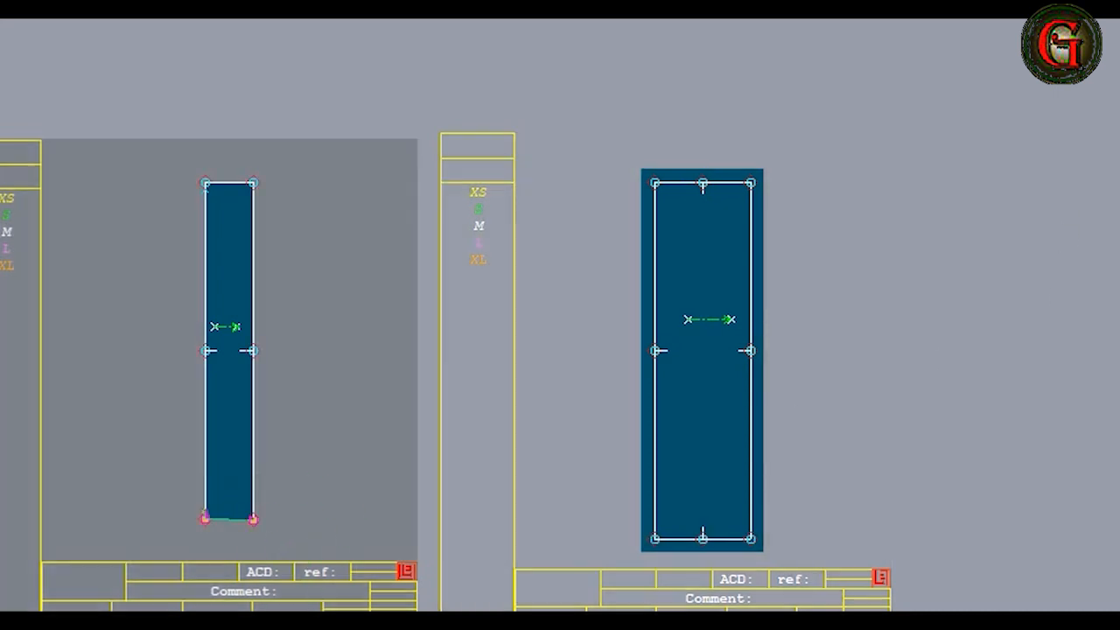
{"action": "left_click", "coordinate": [224, 527]}
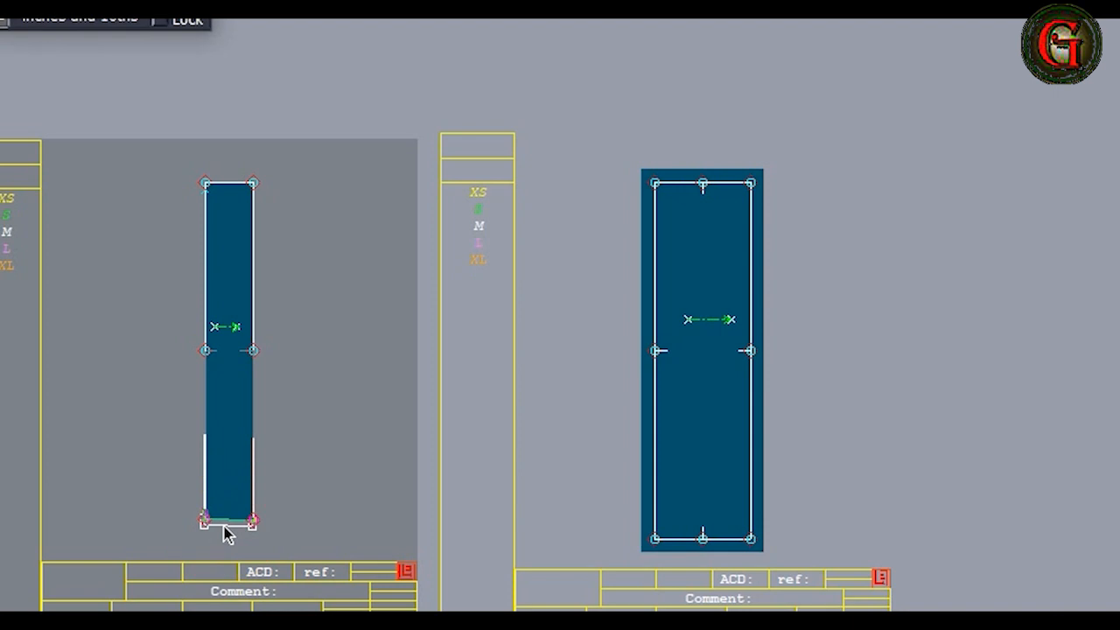
{"action": "right_click", "coordinate": [392, 476]}
- Place points on both long edges of the narrow rectangular strip, 0.625 inches above its lower end
{"action": "key", "text": "Home"}
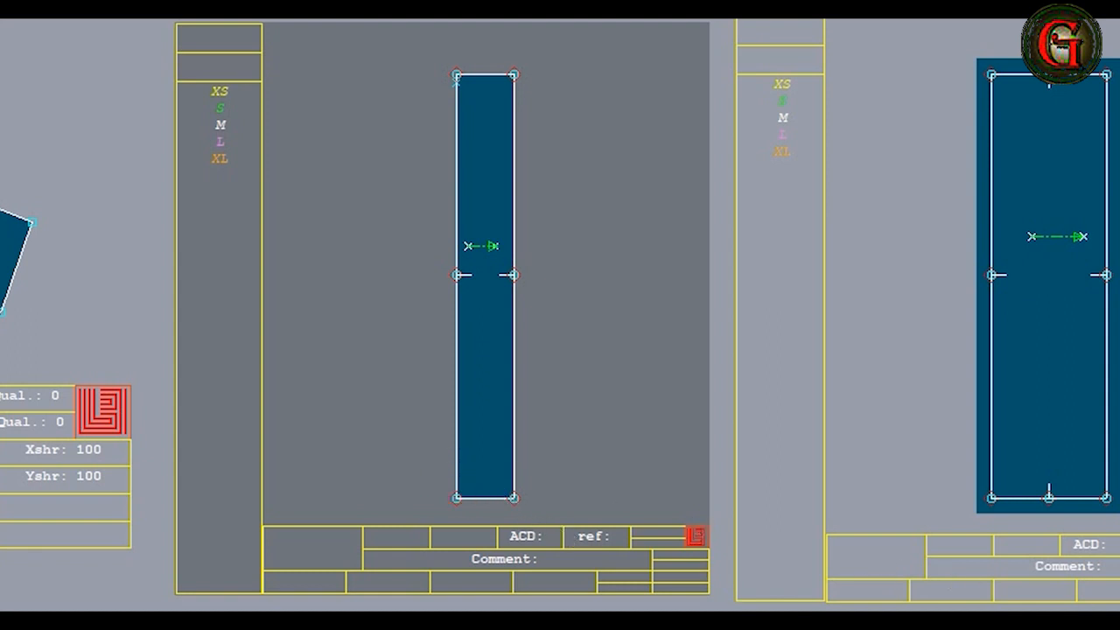
{"action": "left_click", "coordinate": [456, 497]}
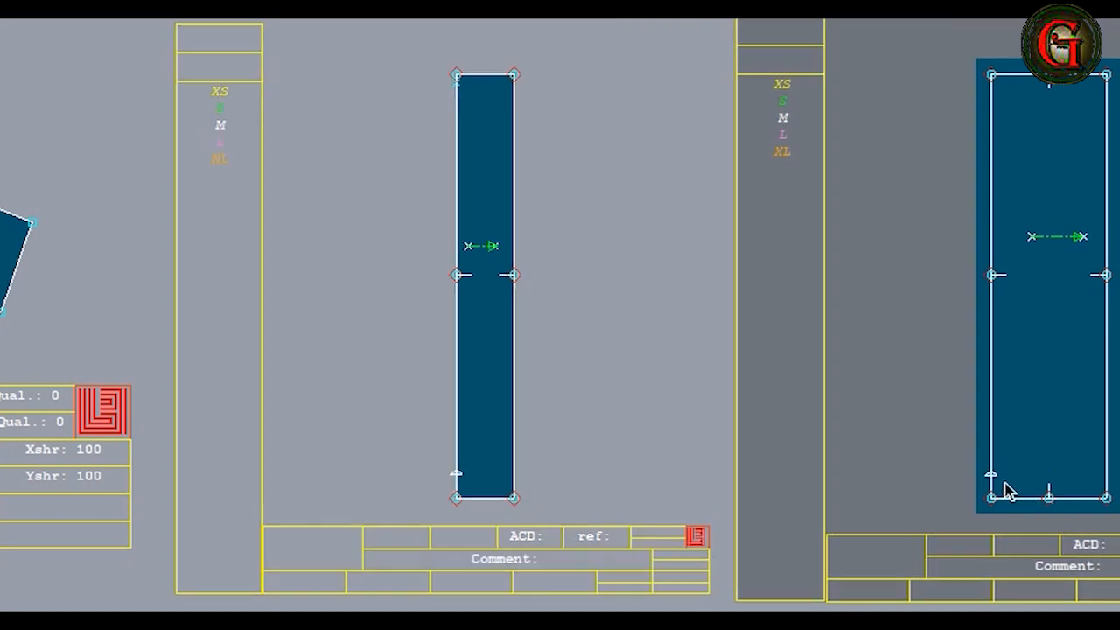
{"action": "left_click", "coordinate": [991, 475]}
{"action": "left_click", "coordinate": [456, 475]}
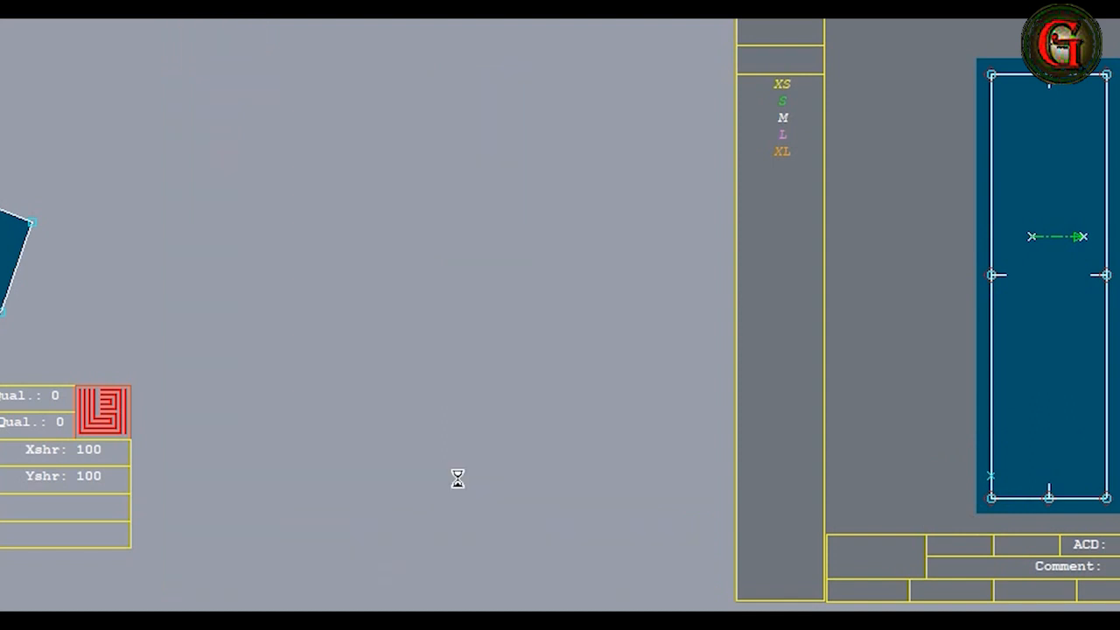
{"action": "left_click", "coordinate": [992, 477]}
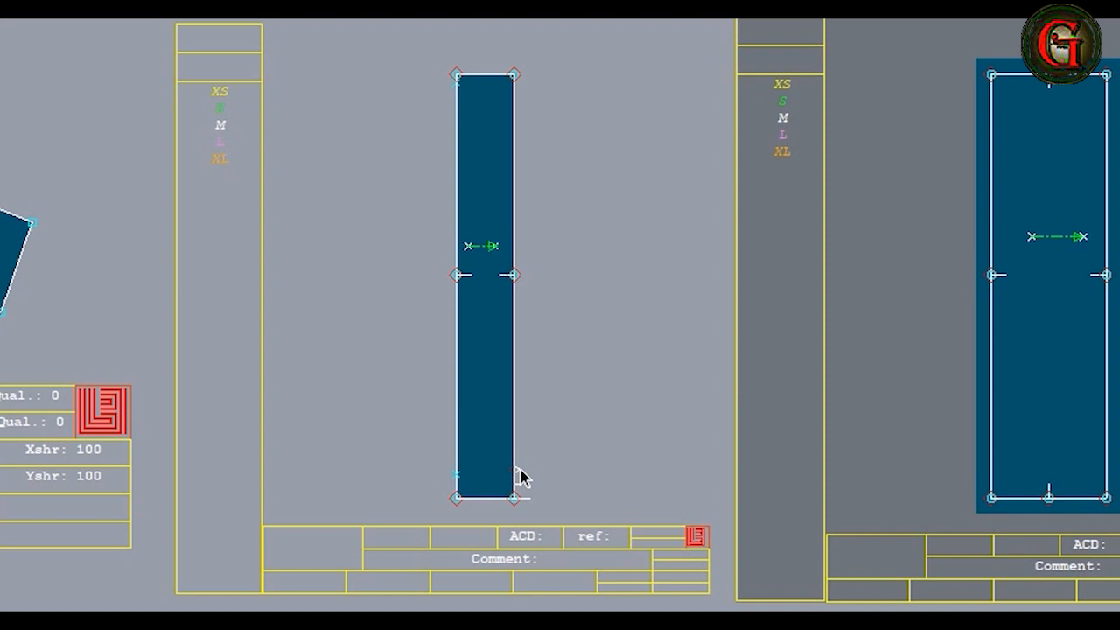
{"action": "left_click", "coordinate": [631, 481]}
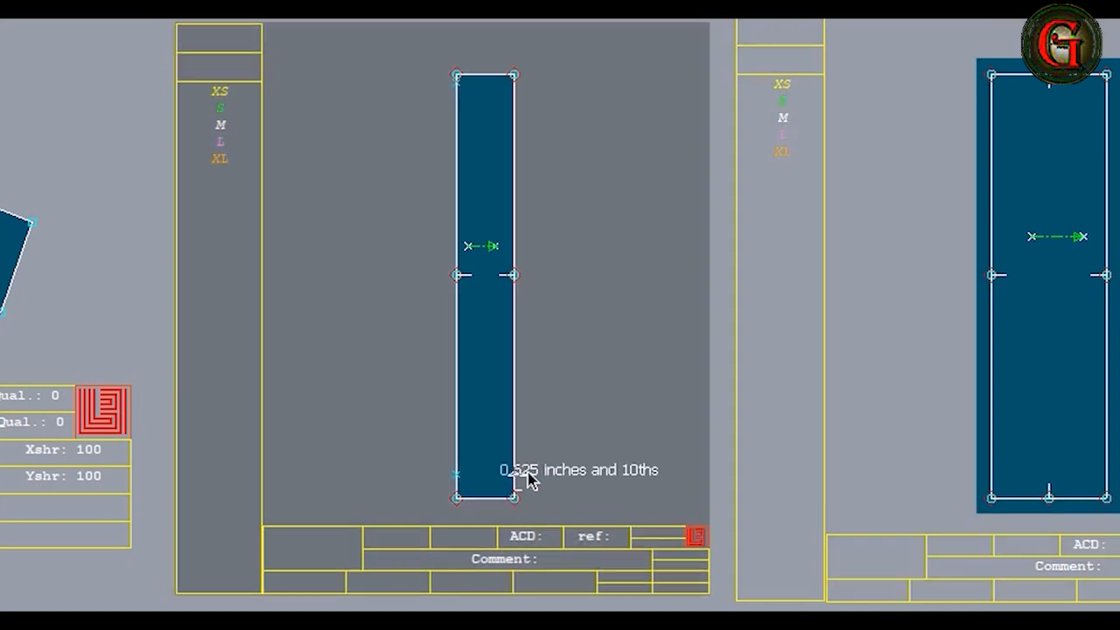
{"action": "left_click", "coordinate": [513, 475]}
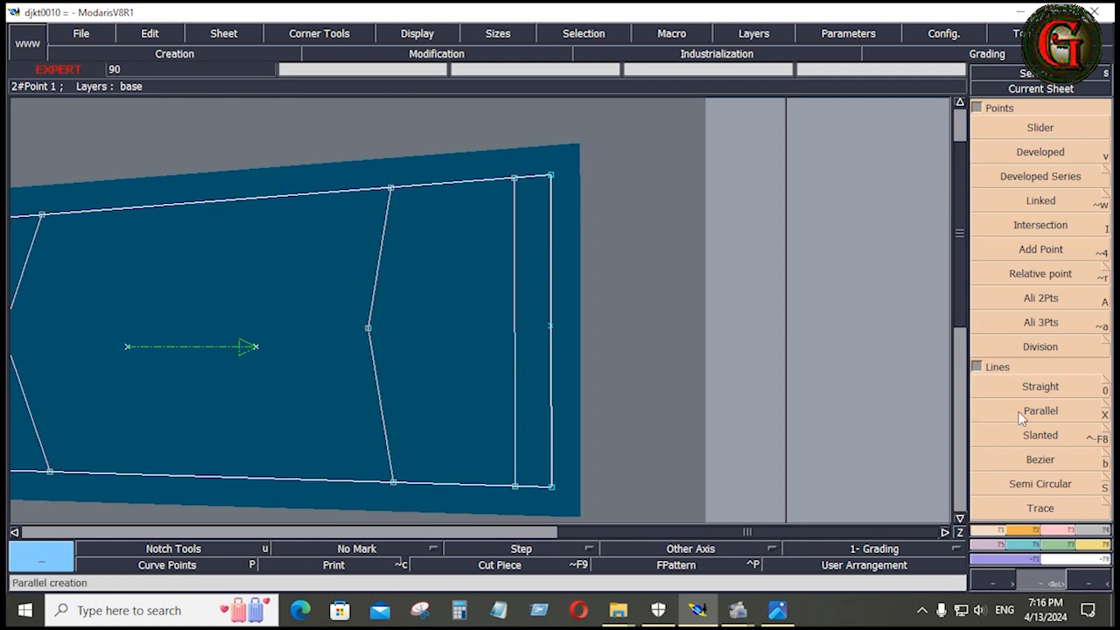
- Create parallel lines at -0.25 inches inside the upper and lower long edges of the JFR MID 1X2 piece
{"action": "left_click", "coordinate": [1044, 411]}
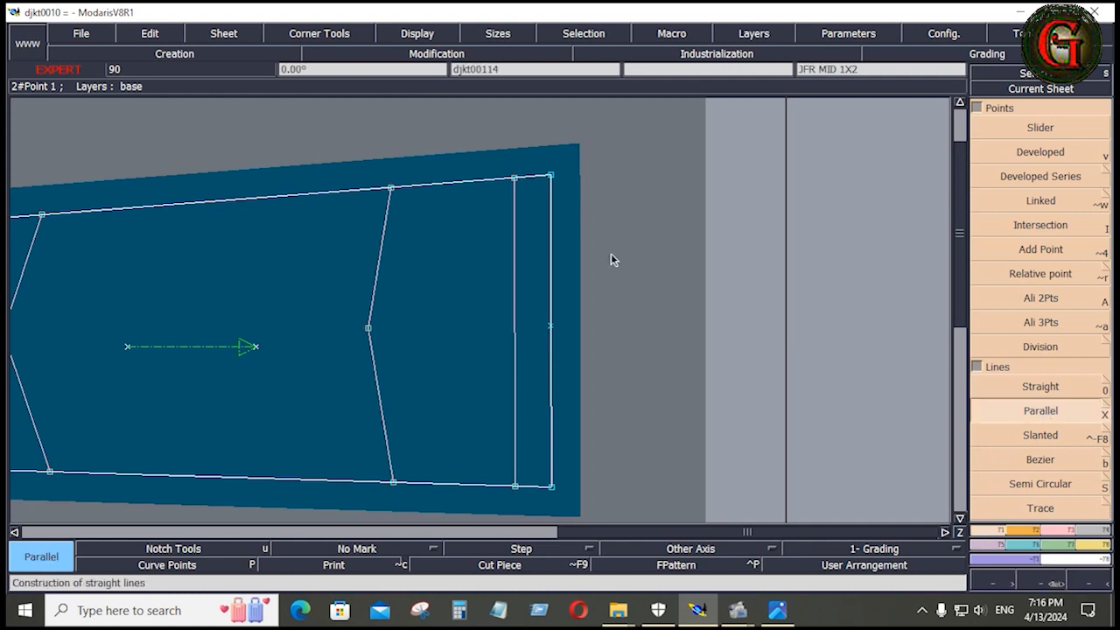
{"action": "left_click", "coordinate": [528, 181]}
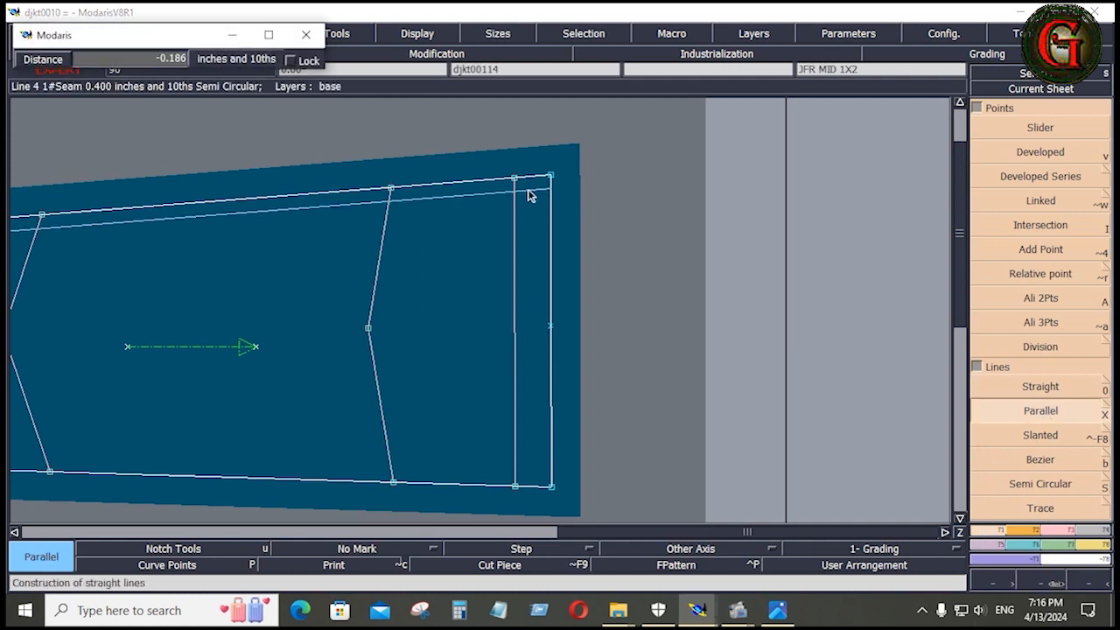
{"action": "key", "text": "BackSpace"}
{"action": "key", "text": "Return"}
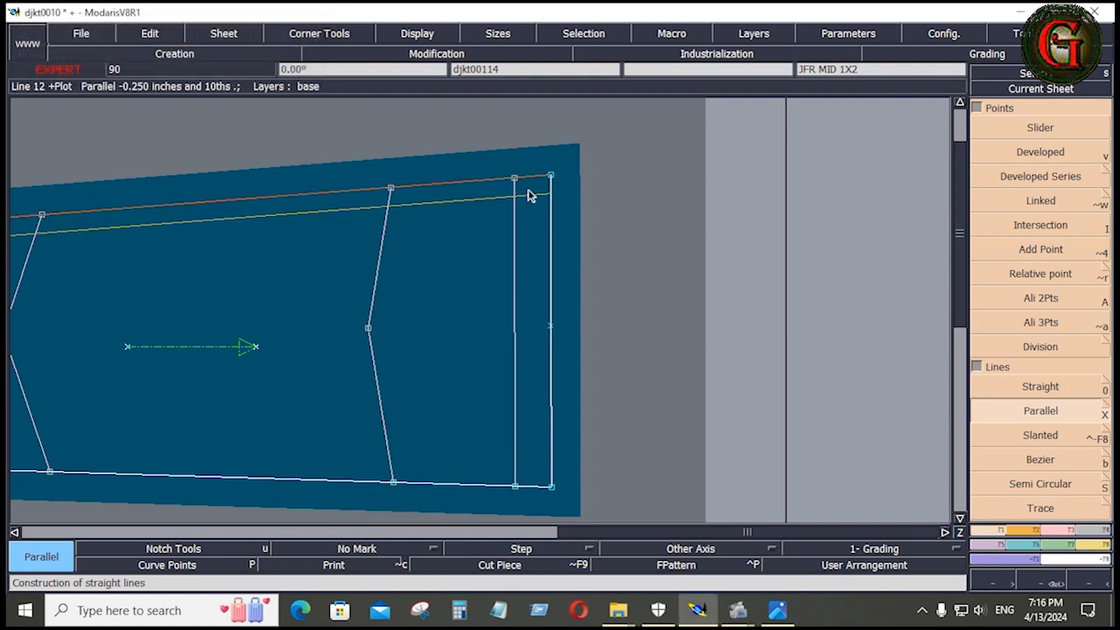
{"action": "left_click", "coordinate": [528, 484]}
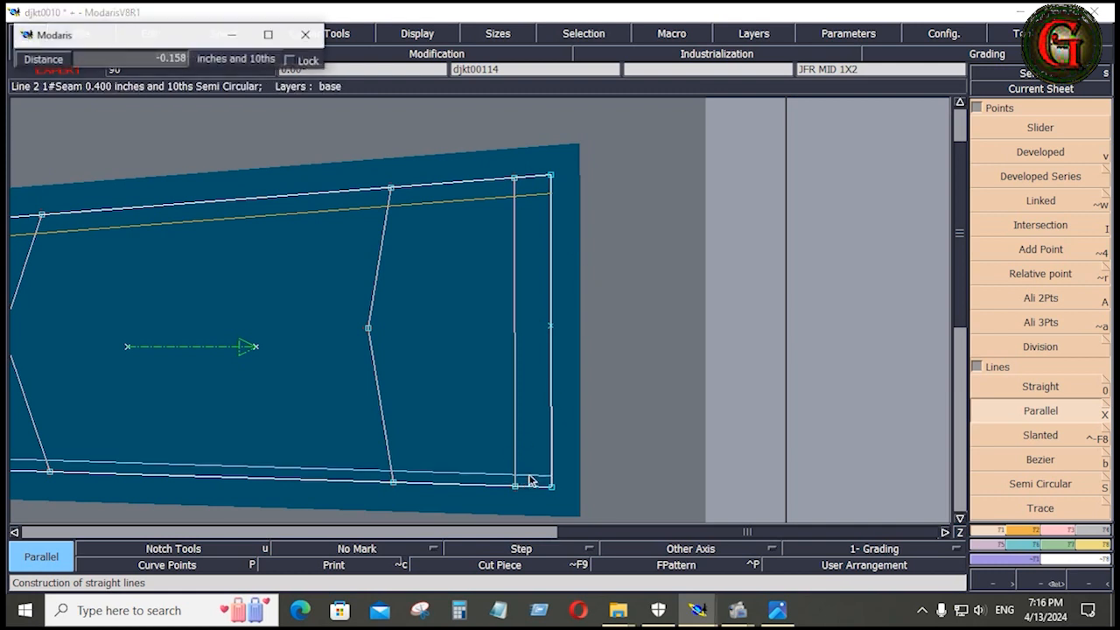
{"action": "type", "text": "-"}
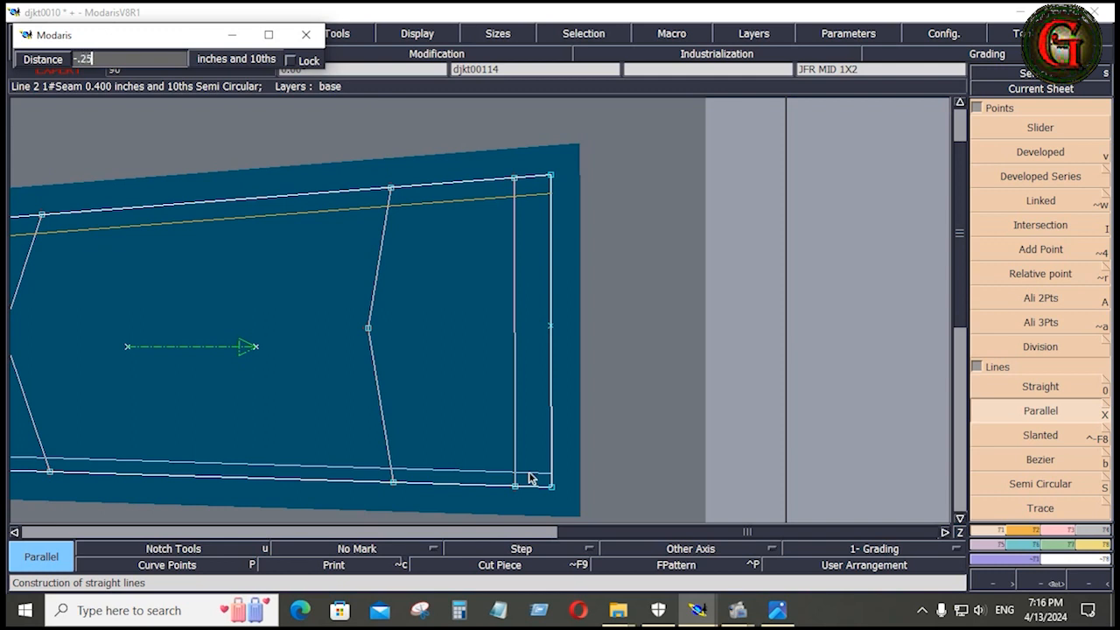
{"action": "type", "text": ".25"}
{"action": "key", "text": "Return"}
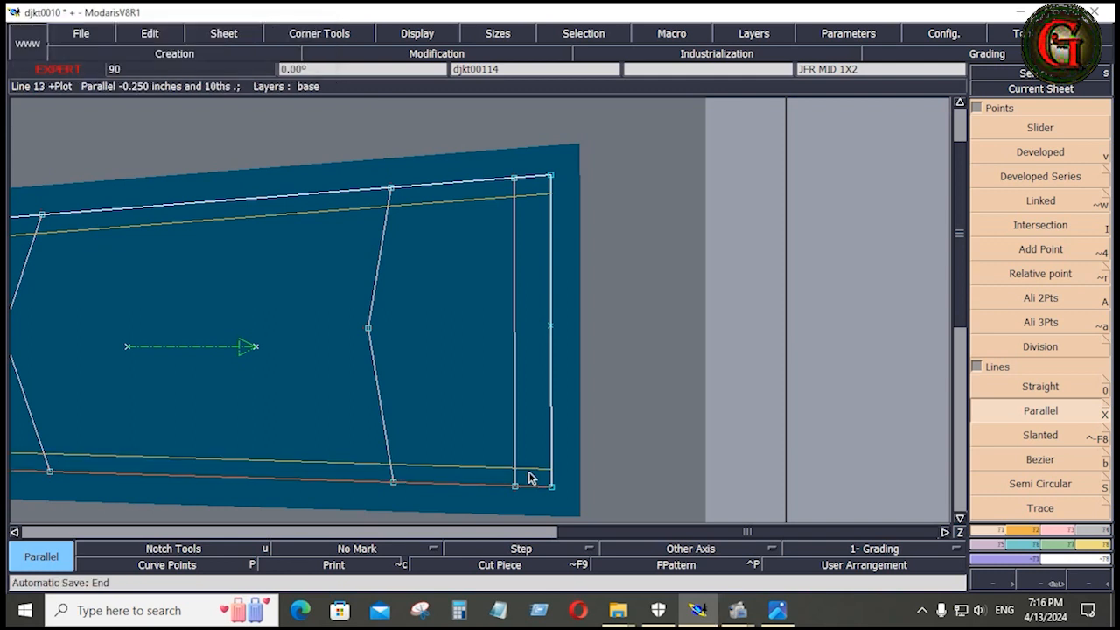
- Trim both parallel lines to the inner vertical line at the wide end with Adjust 2 Lines
{"action": "left_click", "coordinate": [1039, 226]}
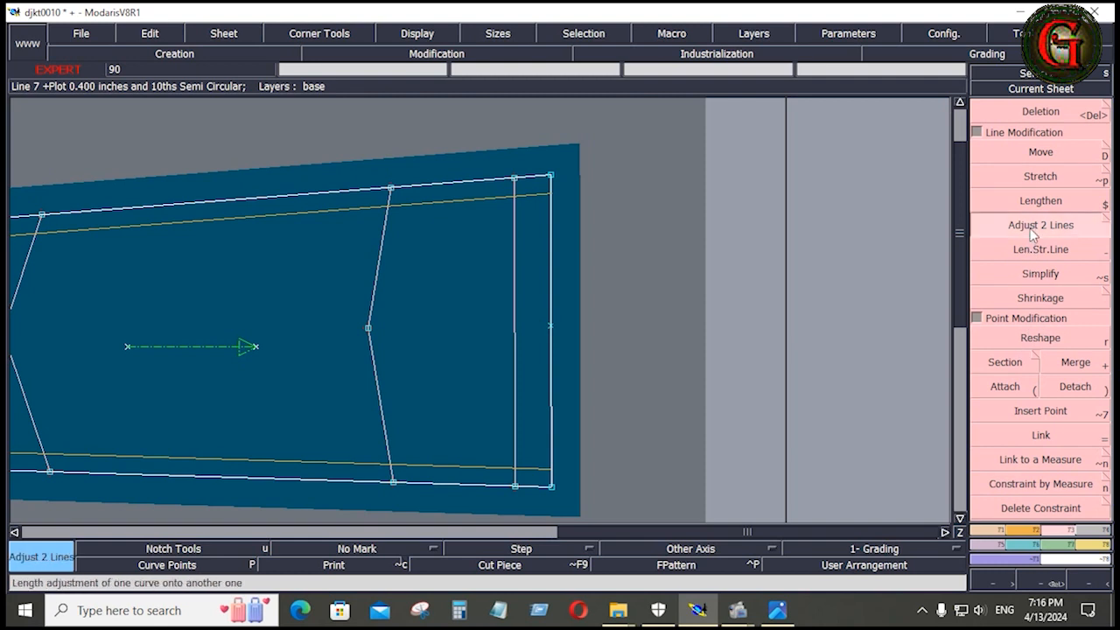
{"action": "left_click", "coordinate": [525, 200]}
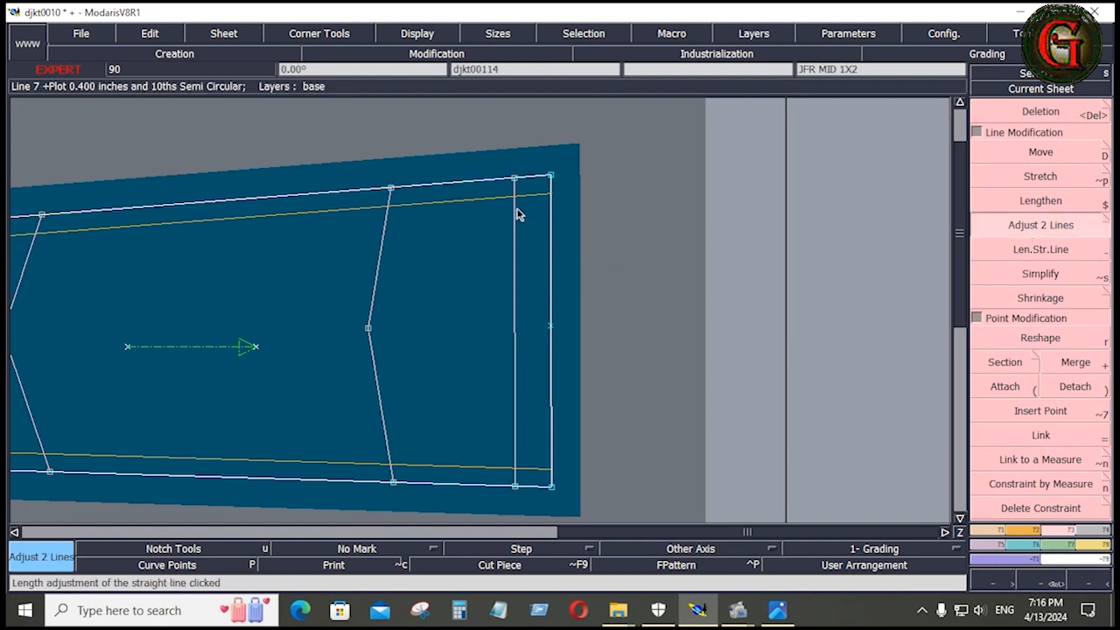
{"action": "left_click", "coordinate": [517, 215]}
{"action": "left_click", "coordinate": [531, 472]}
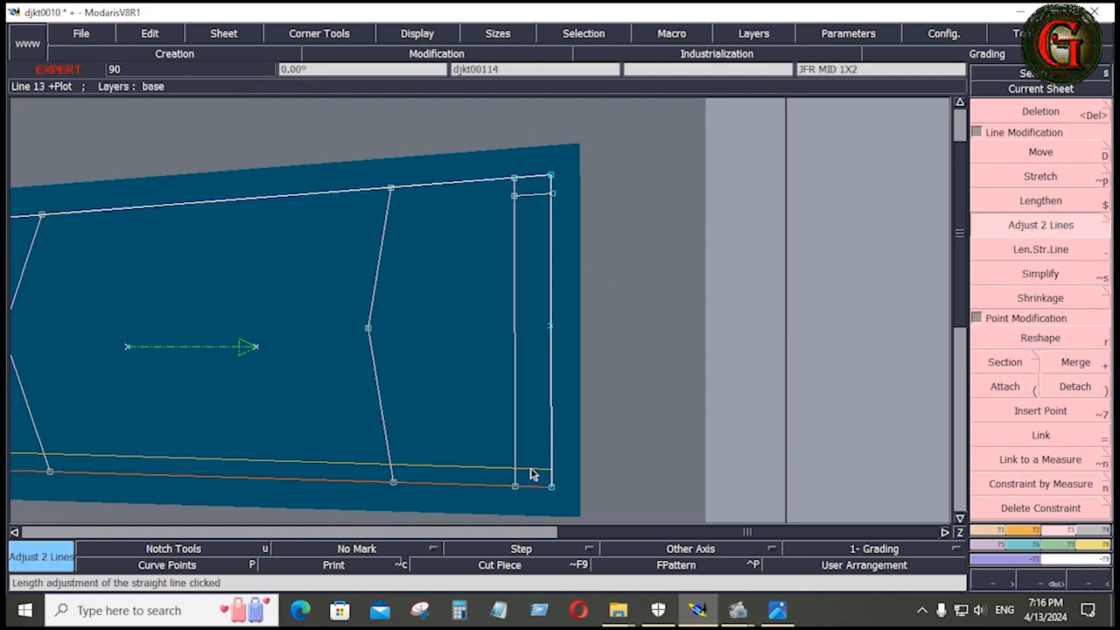
{"action": "left_click", "coordinate": [517, 439]}
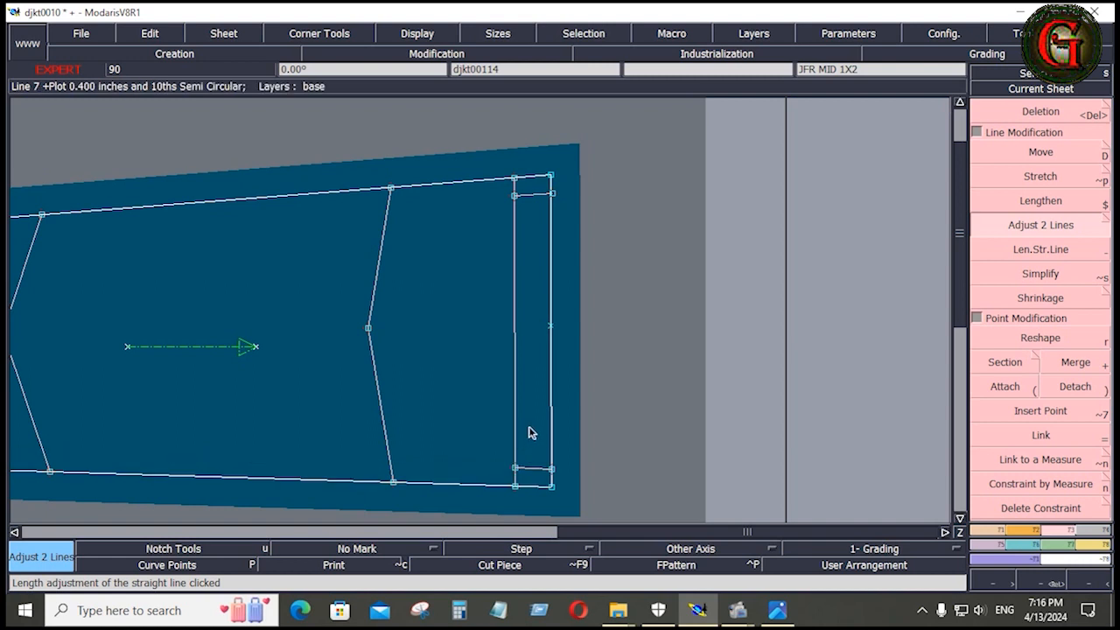
- Extract a new seam piece from JFR MID 1X2 with its pointed internal lines and grain axis, leaving out the area between the two end tabs
{"action": "left_click", "coordinate": [1102, 531]}
{"action": "key", "text": "F1"}
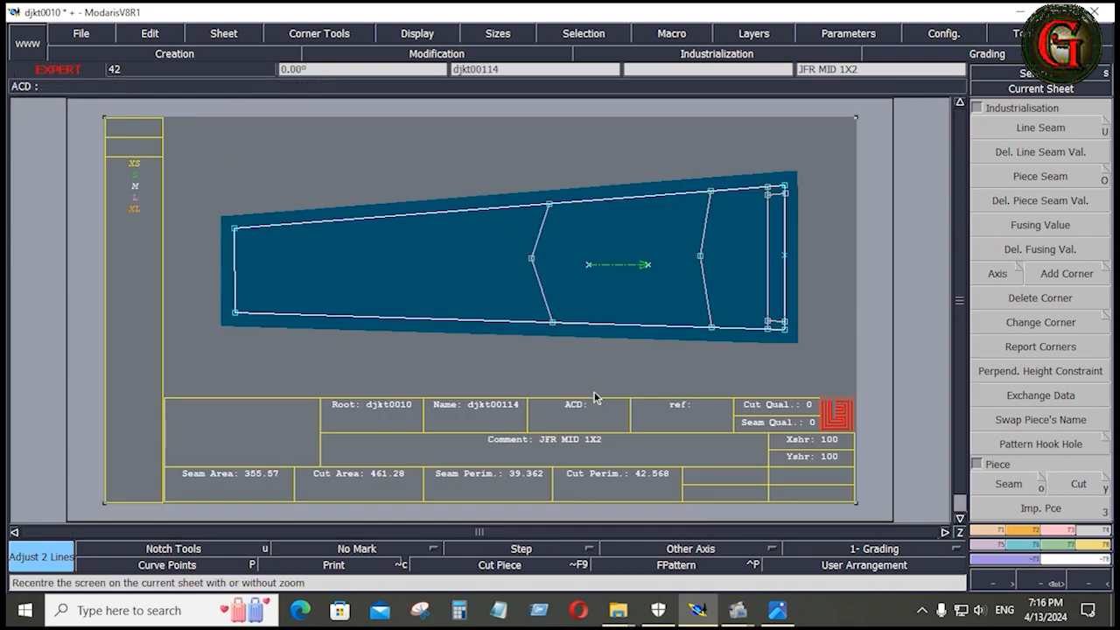
{"action": "left_click_drag", "start_coordinate": [474, 161], "coordinate": [722, 350]}
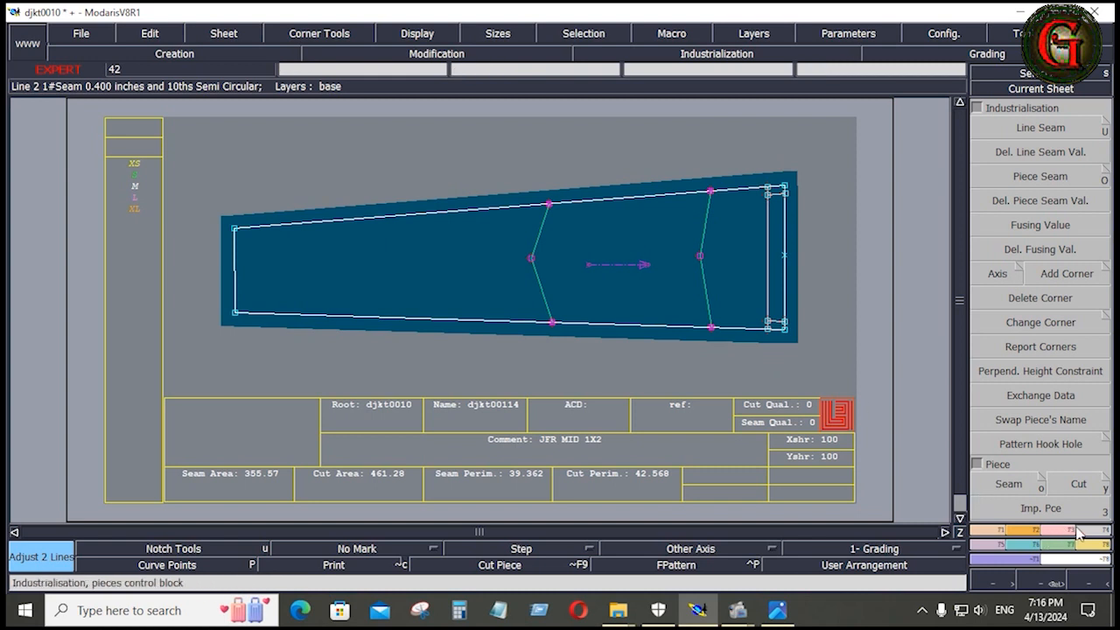
{"action": "left_click", "coordinate": [1006, 484]}
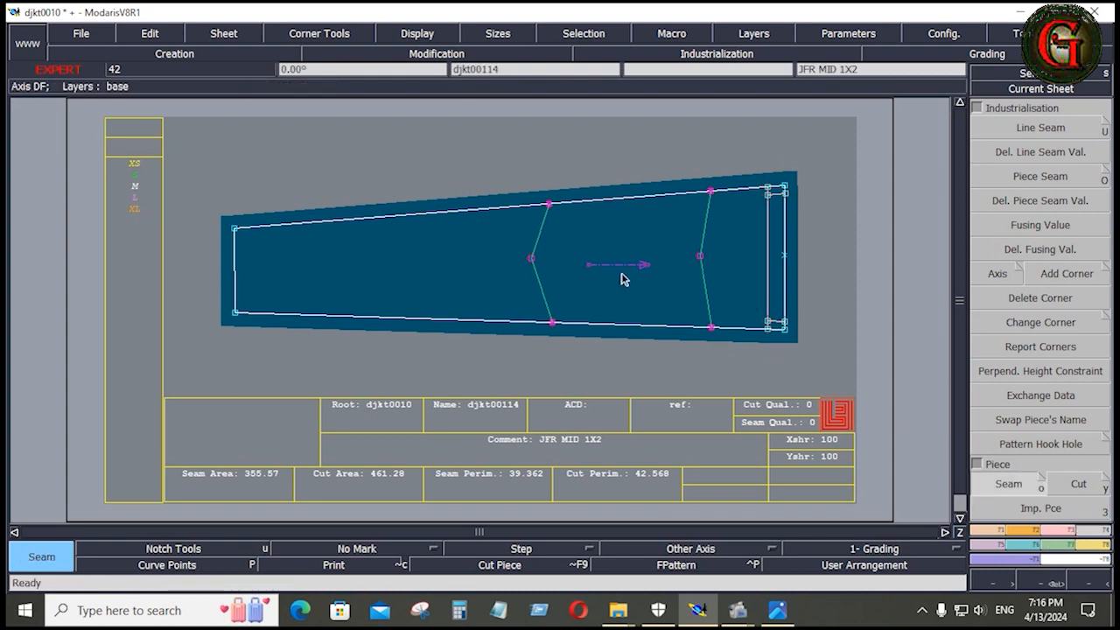
{"action": "left_click", "coordinate": [486, 267]}
{"action": "left_click", "coordinate": [709, 256]}
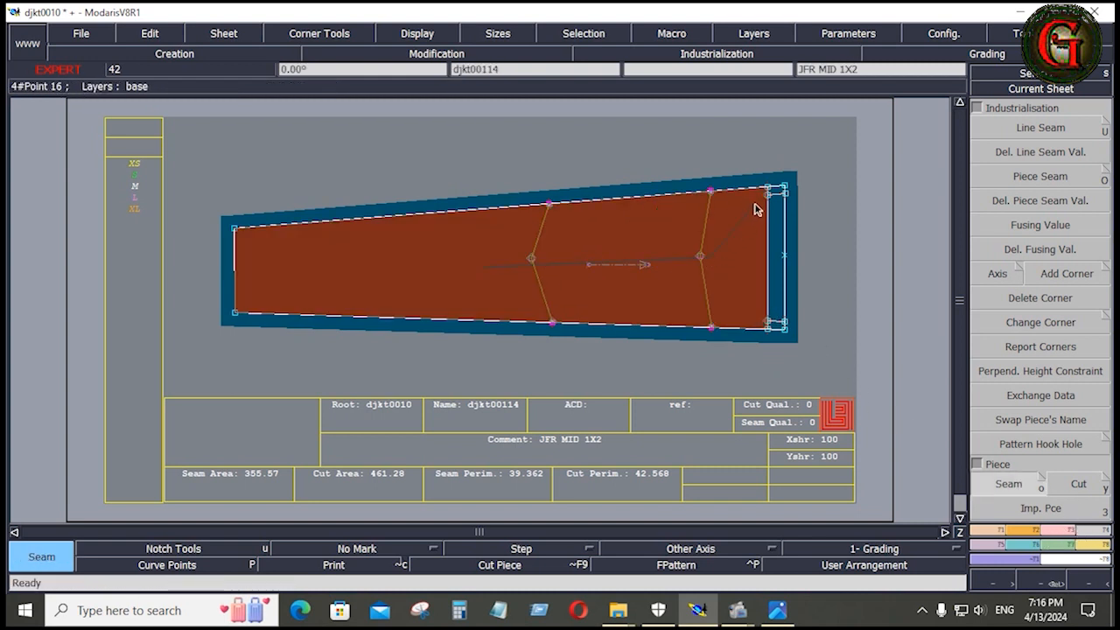
{"action": "left_click", "coordinate": [768, 190]}
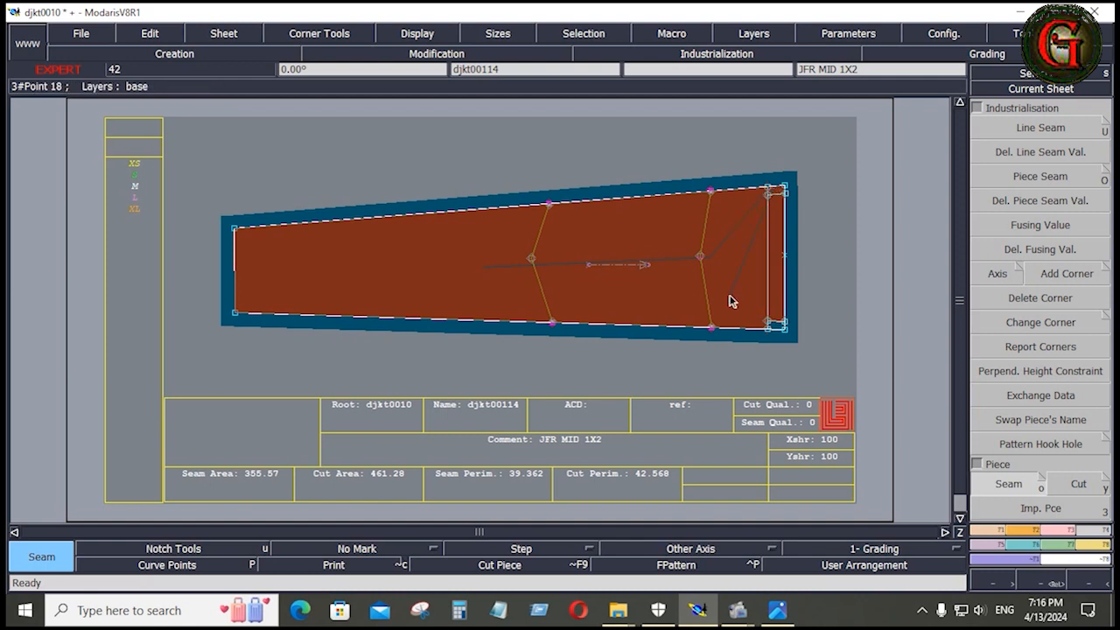
{"action": "left_click", "coordinate": [767, 325]}
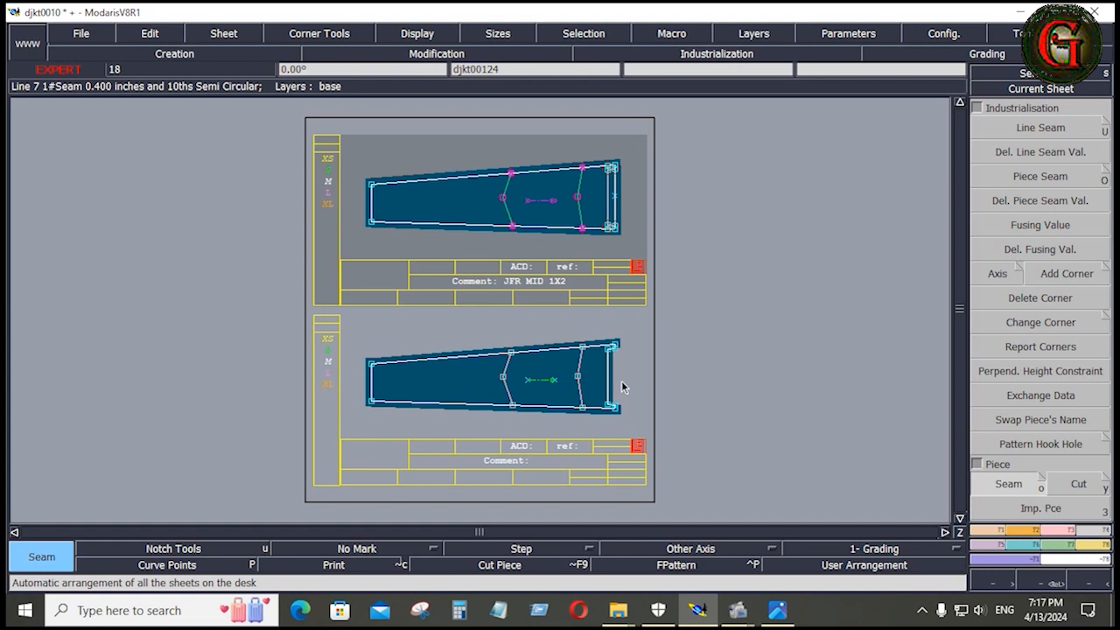
- Apply a line seam allowance to the selected recessed edge and tab edges at the extracted piece's wide end
{"action": "scroll", "coordinate": [619, 380], "scroll_direction": "up", "scroll_amount": 3}
{"action": "left_click", "coordinate": [1036, 130]}
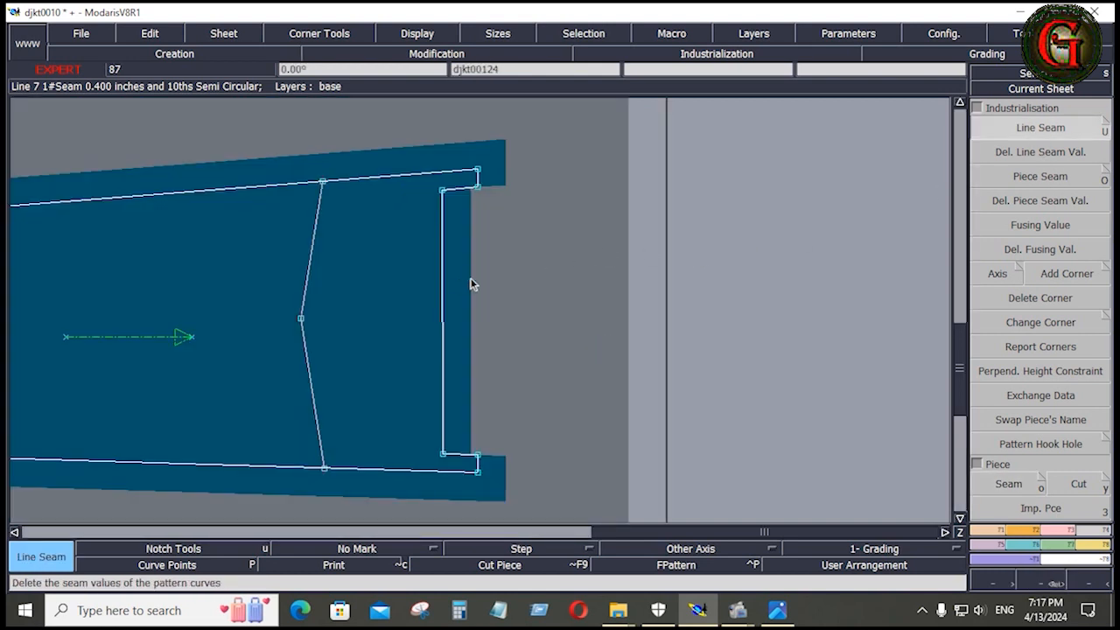
{"action": "left_click", "coordinate": [441, 285]}
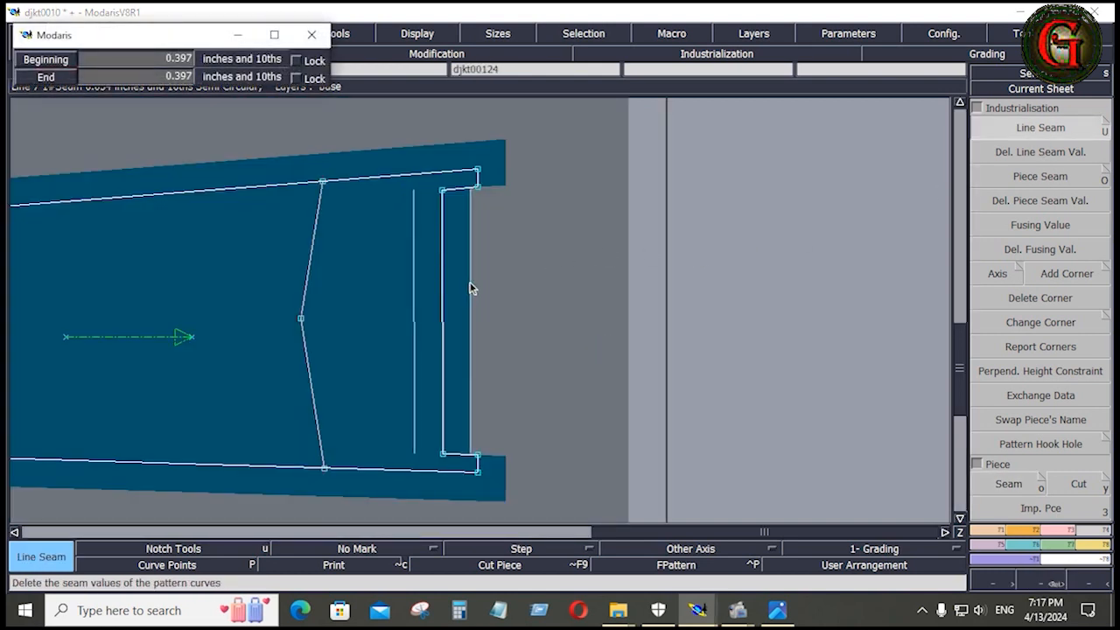
{"action": "left_click", "coordinate": [470, 283]}
{"action": "left_click_drag", "start_coordinate": [418, 141], "coordinate": [553, 509]}
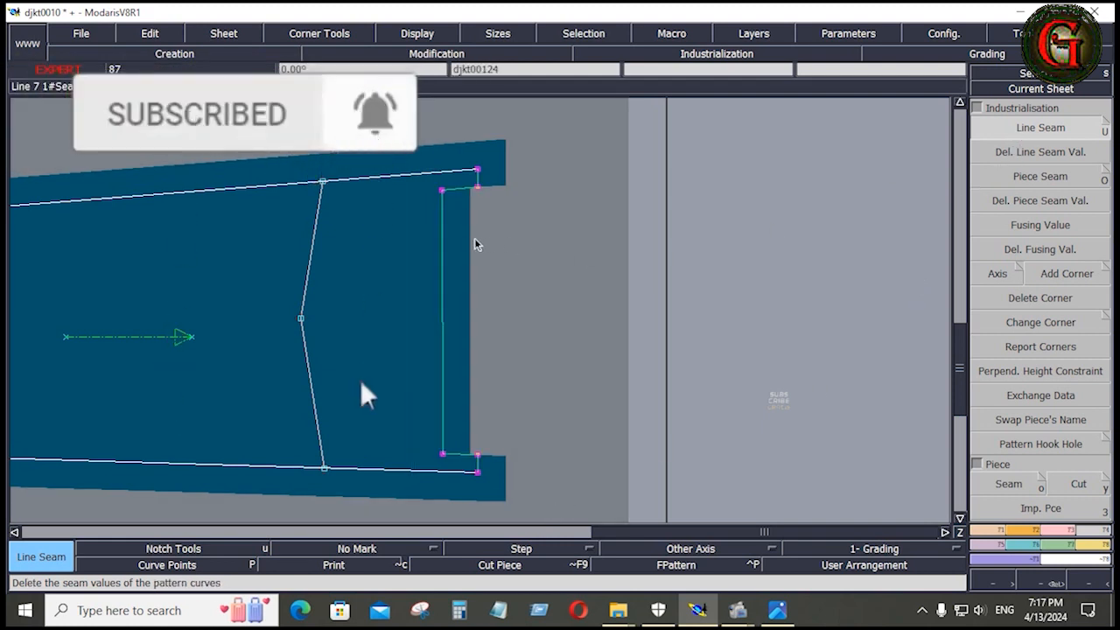
{"action": "left_click", "coordinate": [444, 245]}
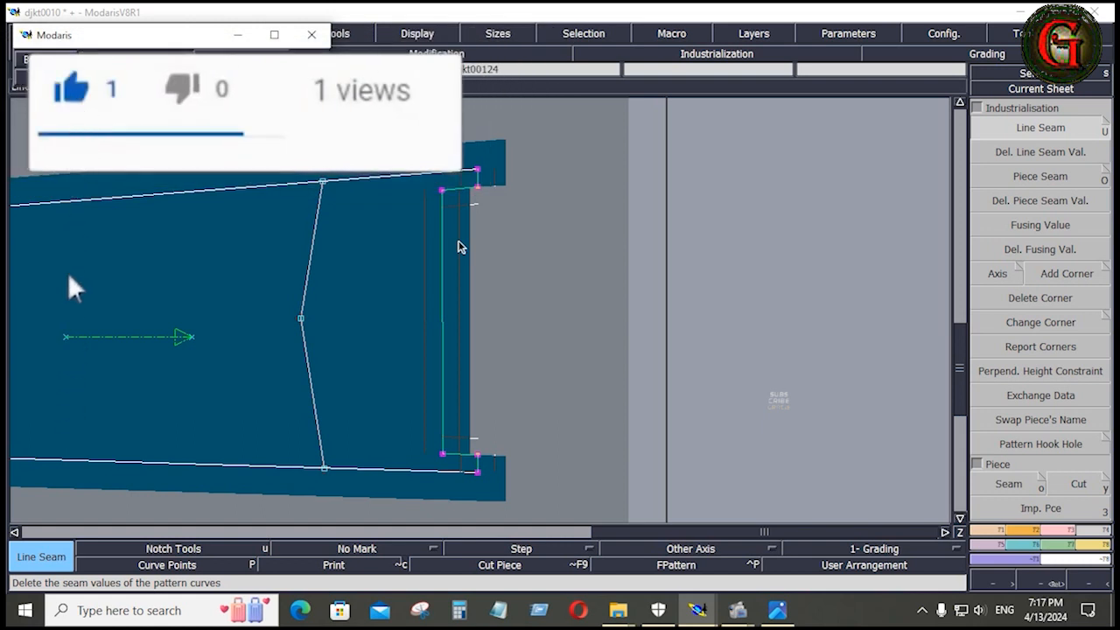
{"action": "key", "text": "Return"}
{"action": "key", "text": "Home"}
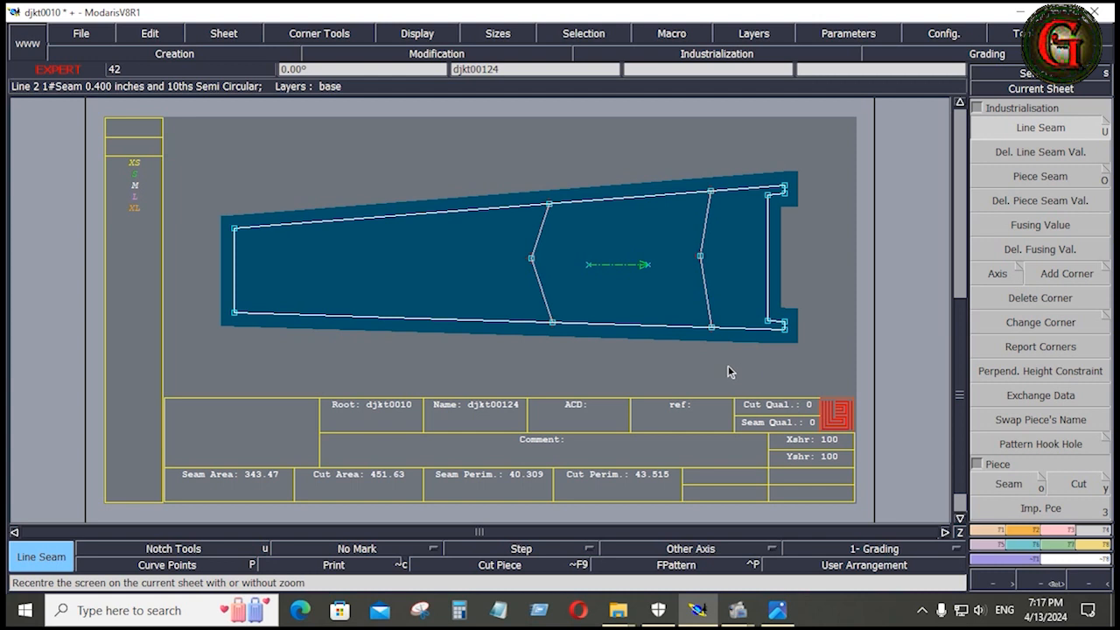
- Display all sheets, switch to the reference images to examine the jacket's measurement chart and flat drawings, and return to Modaris
{"action": "key", "text": "End"}
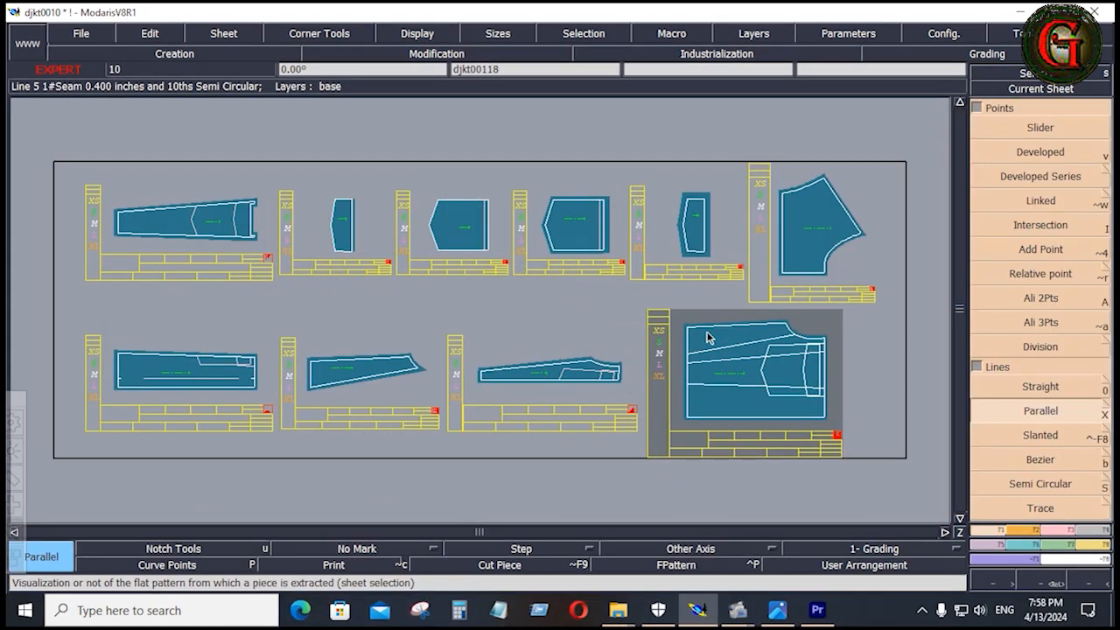
{"action": "key", "text": "alt+Tab"}
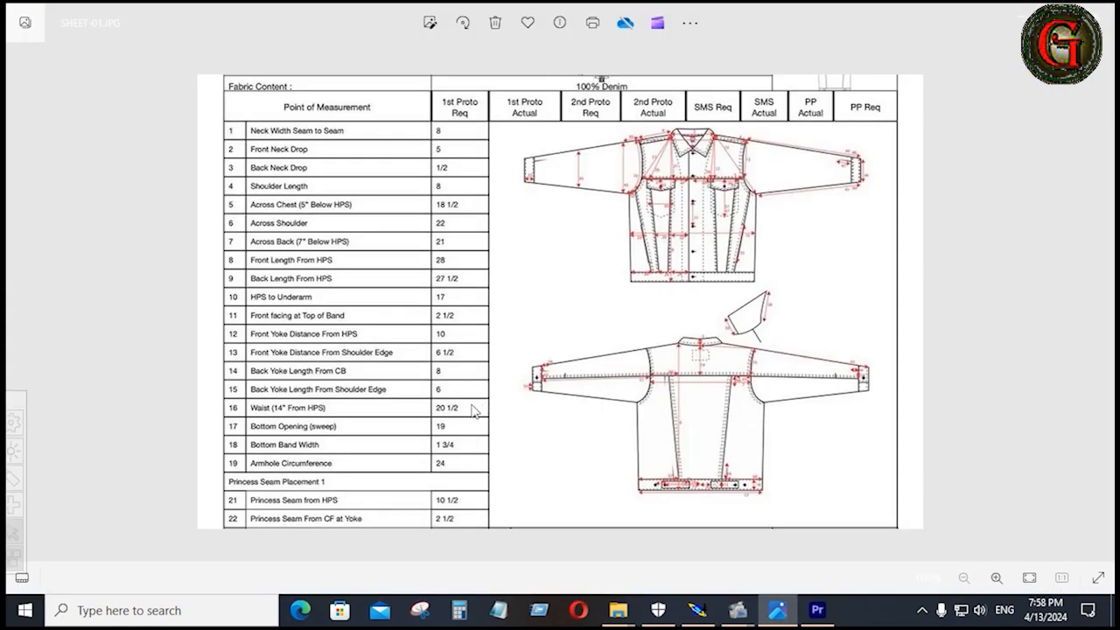
{"action": "left_click", "coordinate": [21, 304]}
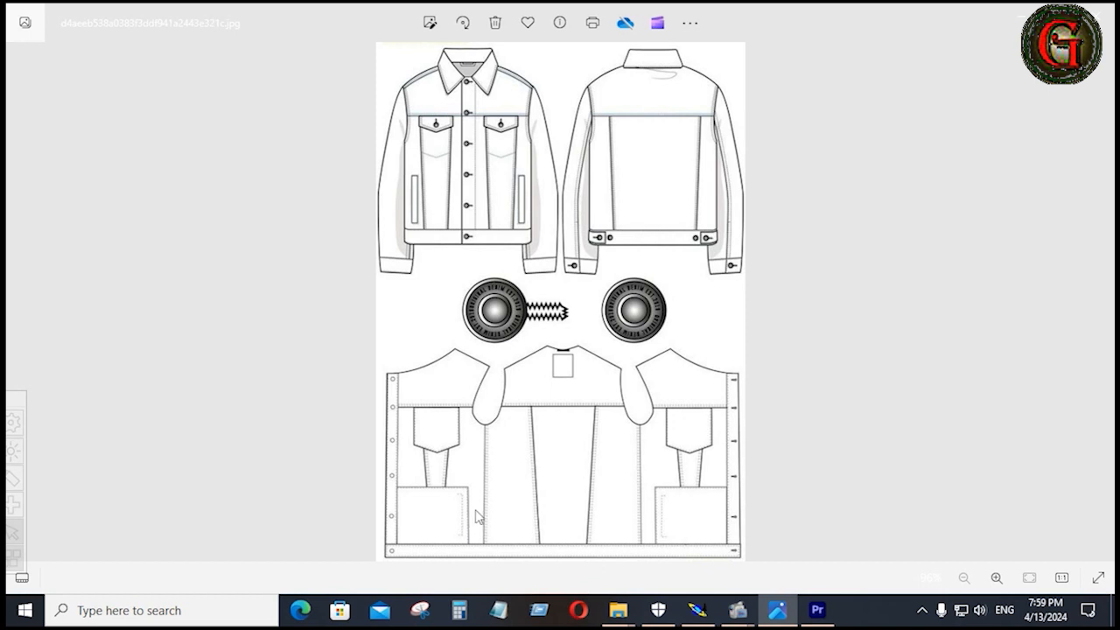
{"action": "left_click", "coordinate": [697, 610]}
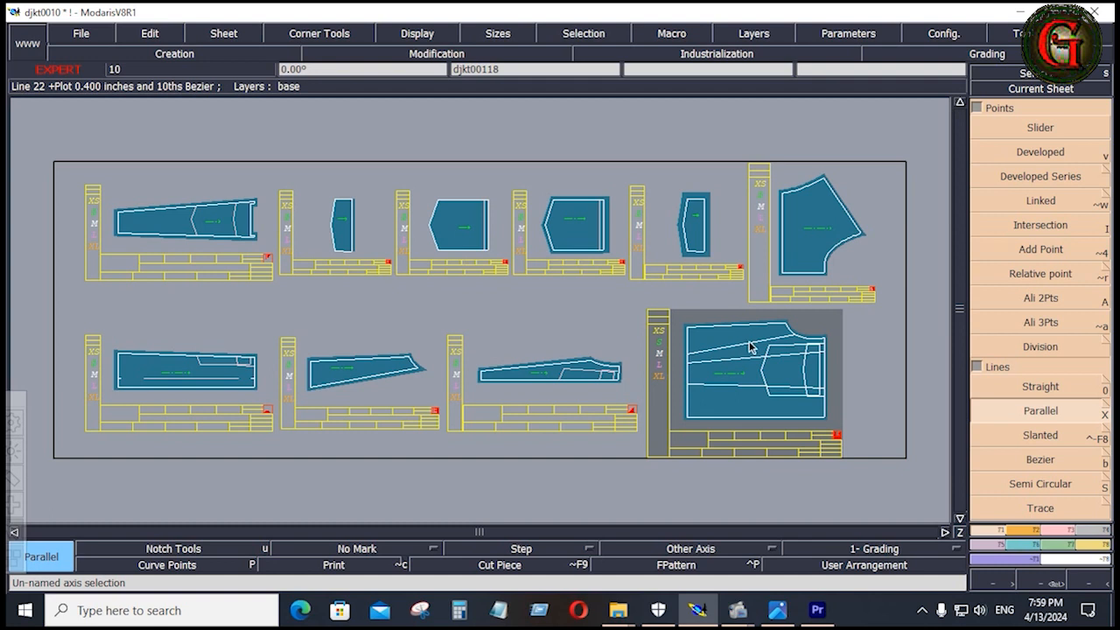
- Create a parallel of the front panel's straight left edge at a distance of -1 inch, inside the panel
{"action": "key", "text": "Home"}
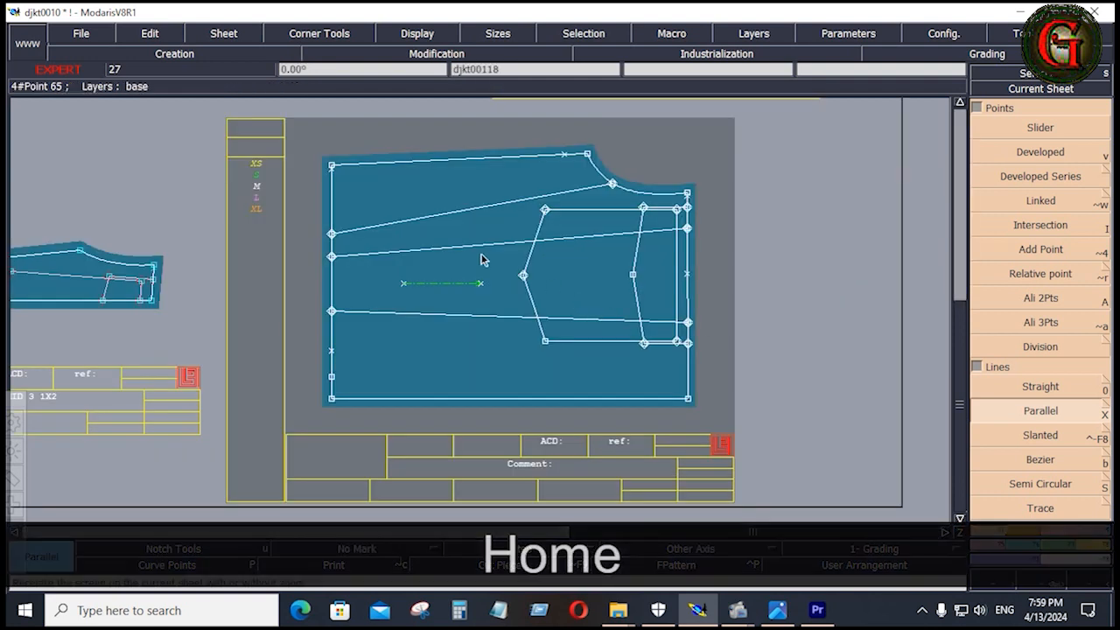
{"action": "left_click", "coordinate": [1050, 413]}
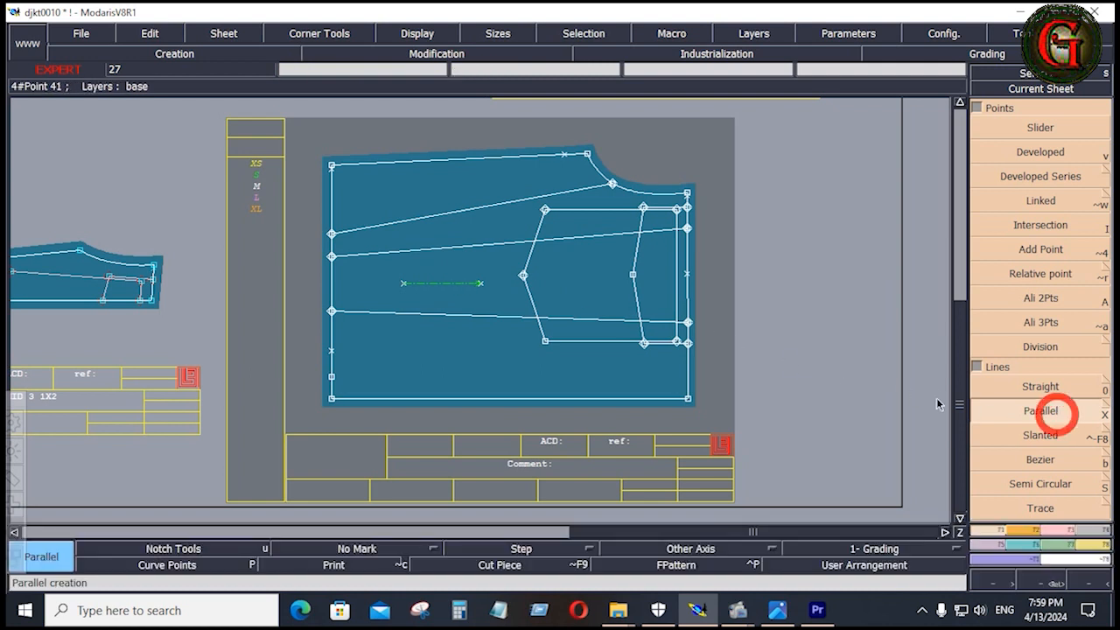
{"action": "left_click", "coordinate": [332, 201]}
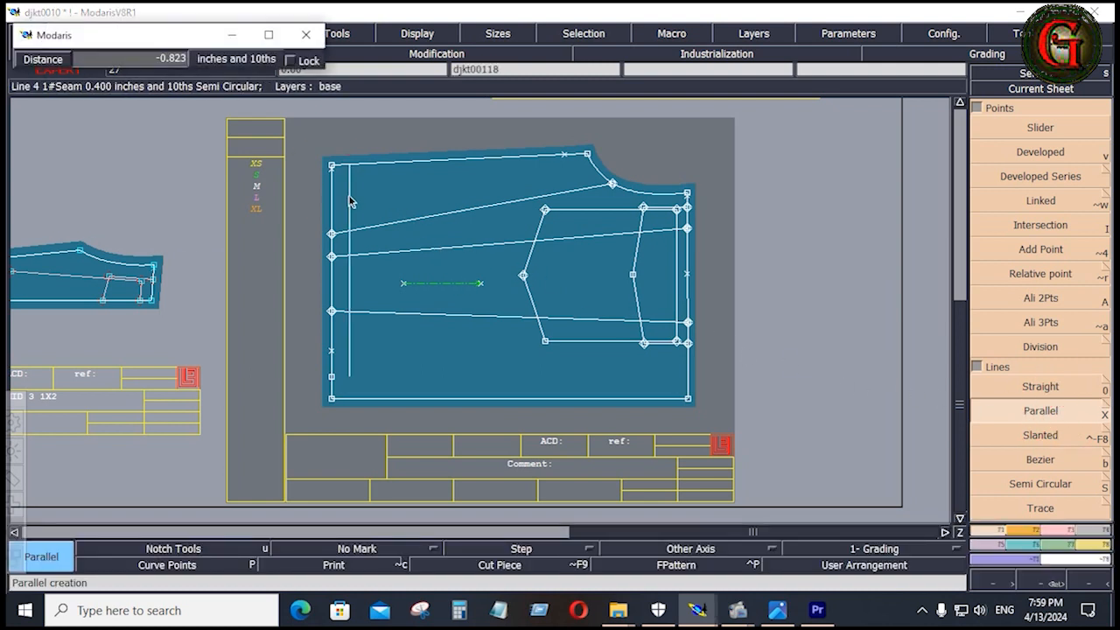
{"action": "key", "text": "Down"}
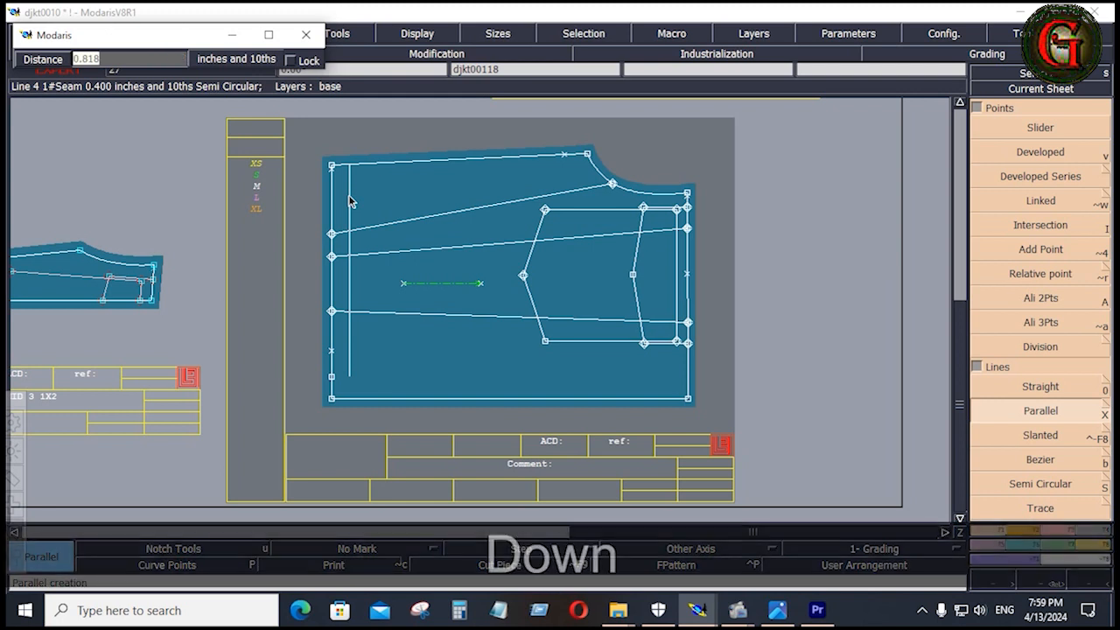
{"action": "type", "text": "-1"}
{"action": "key", "text": "Return"}
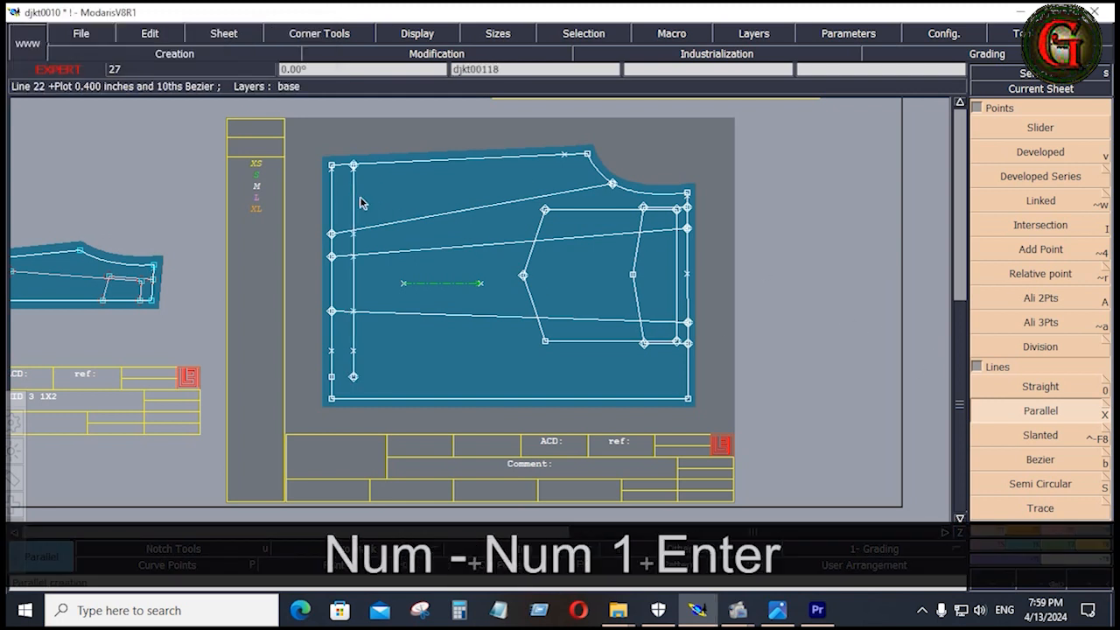
- Create a second vertical parallel at a distance of -6 inches from the new line near the front panel's left edge
{"action": "left_click", "coordinate": [357, 203]}
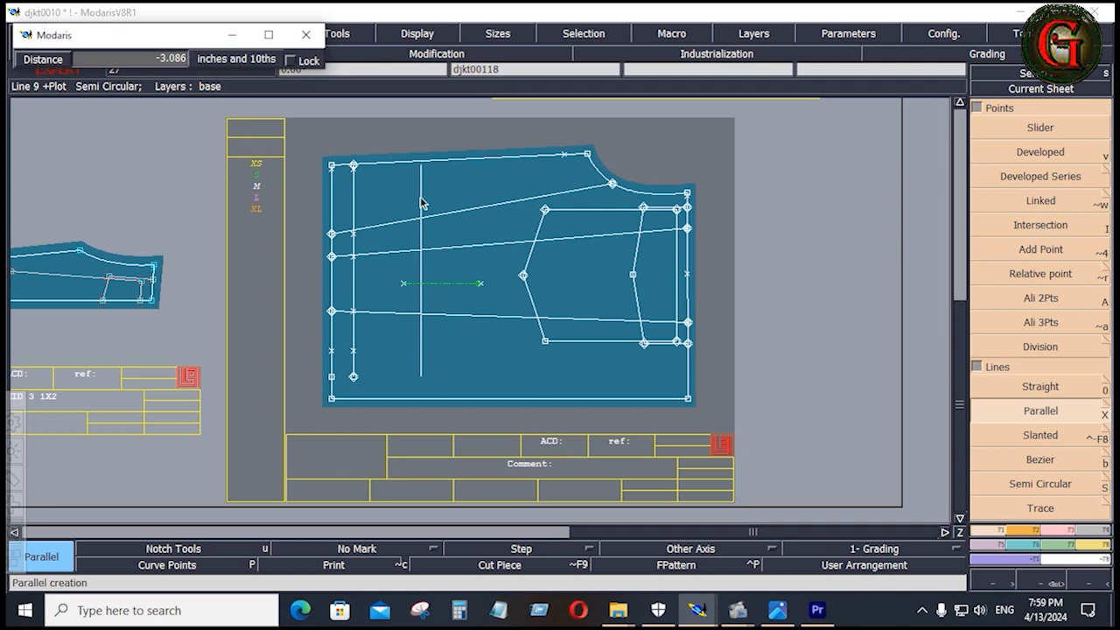
{"action": "key", "text": "Down"}
{"action": "type", "text": "-6"}
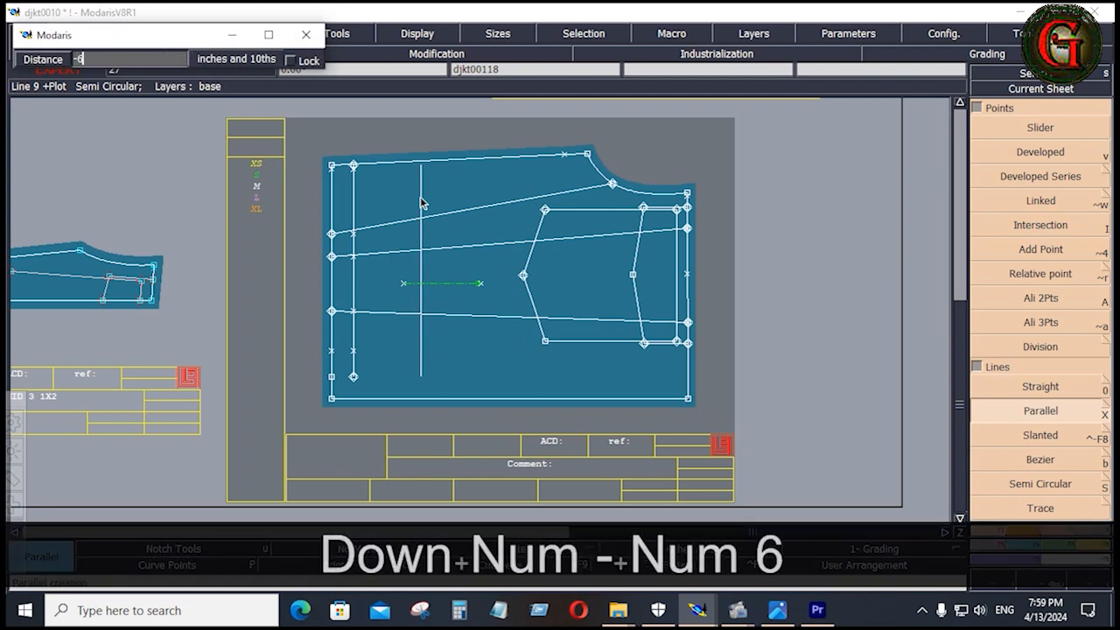
{"action": "key", "text": "Return"}
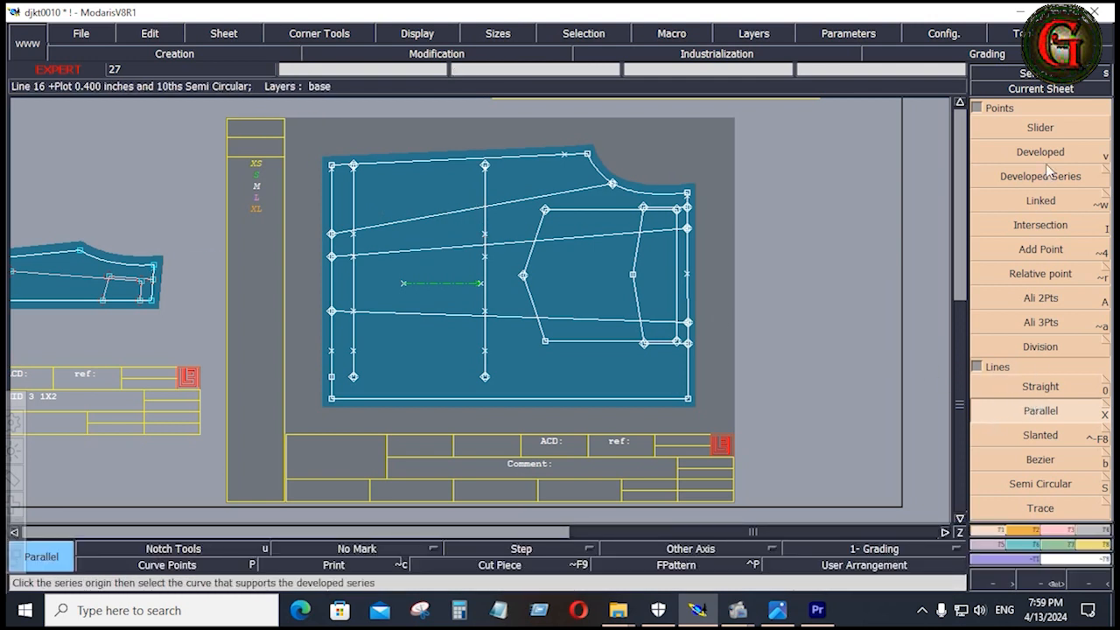
- Create a parallel of the front panel's slanted upper edge at a distance of -1 inch, inside the panel
{"action": "left_click", "coordinate": [1041, 413]}
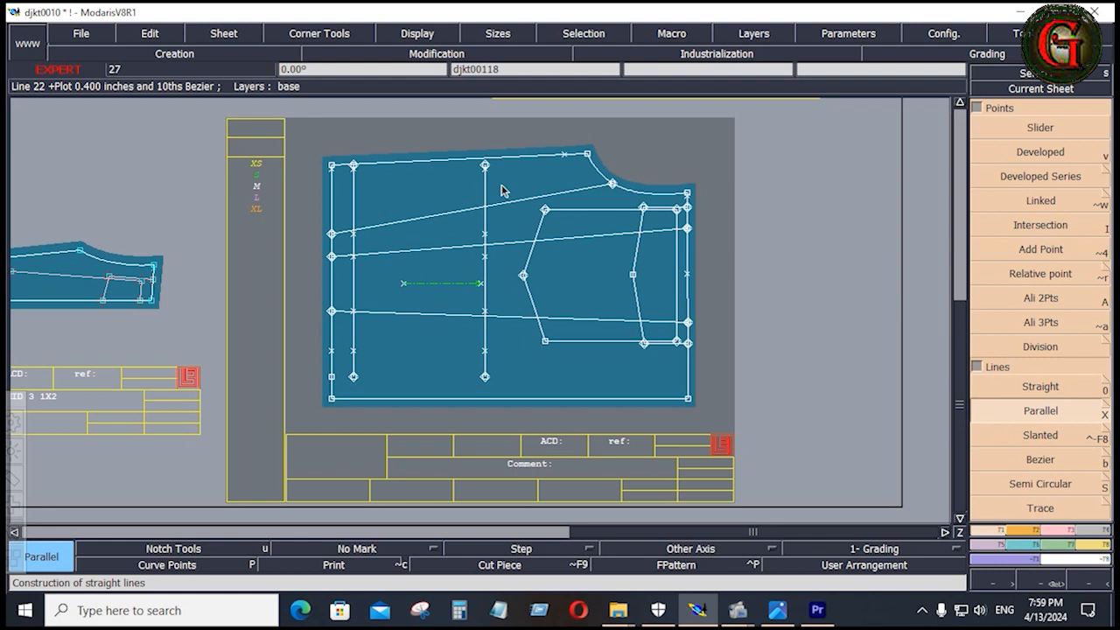
{"action": "left_click", "coordinate": [421, 165]}
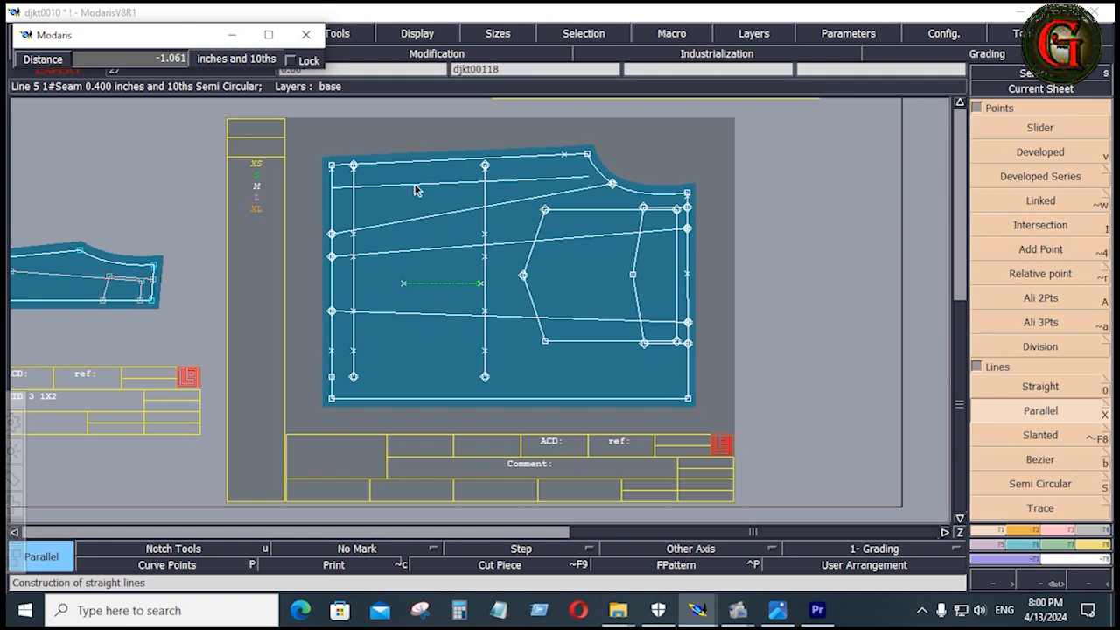
{"action": "key", "text": "Down"}
{"action": "type", "text": "-1"}
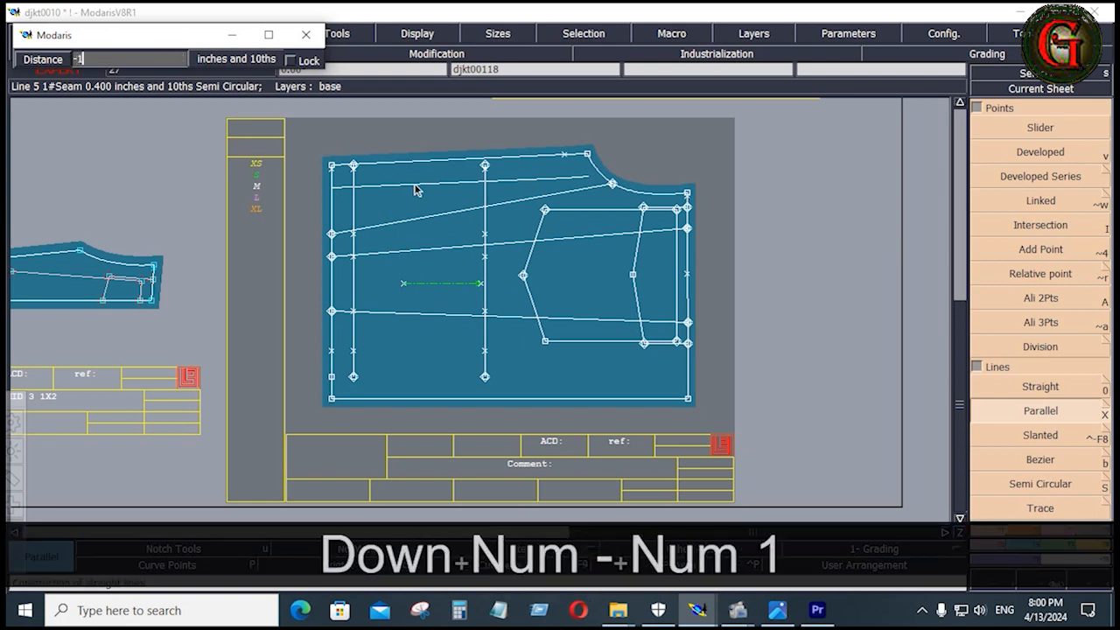
{"action": "key", "text": "Return"}
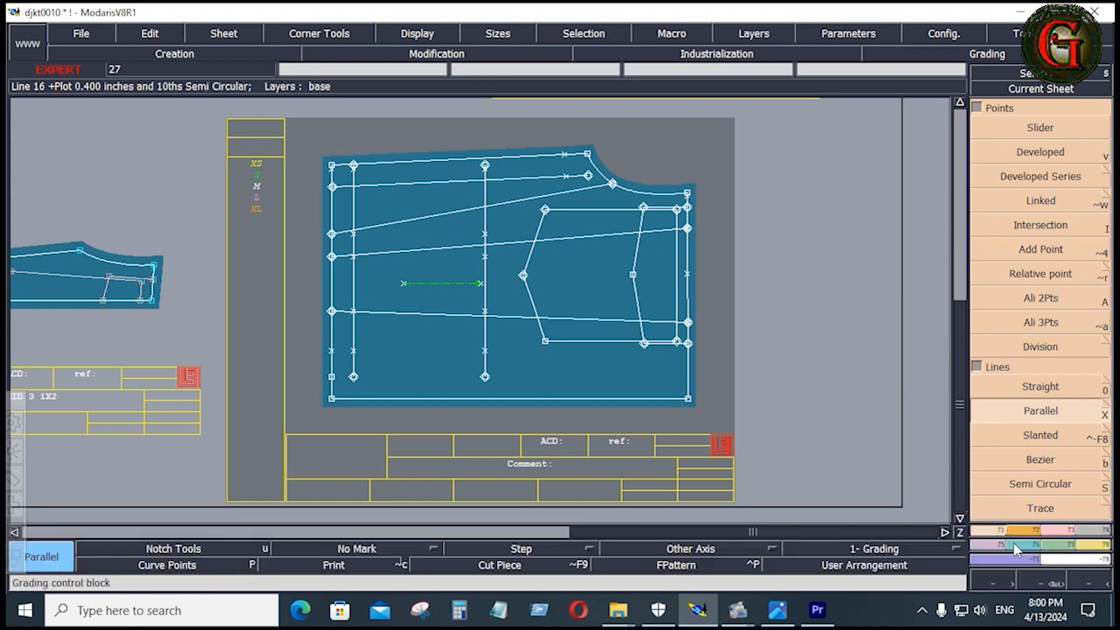
- Level the parallel below the slanted upper edge by aligning its points horizontally with Ali 2Pts
{"action": "left_click", "coordinate": [987, 532]}
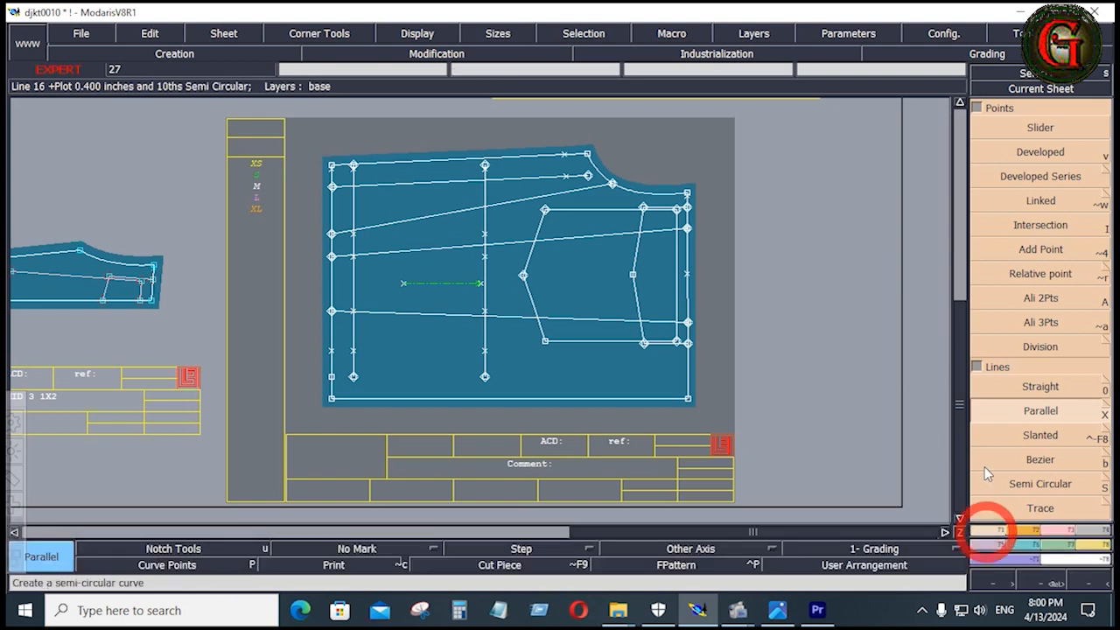
{"action": "left_click", "coordinate": [1029, 300]}
{"action": "left_click", "coordinate": [331, 187]}
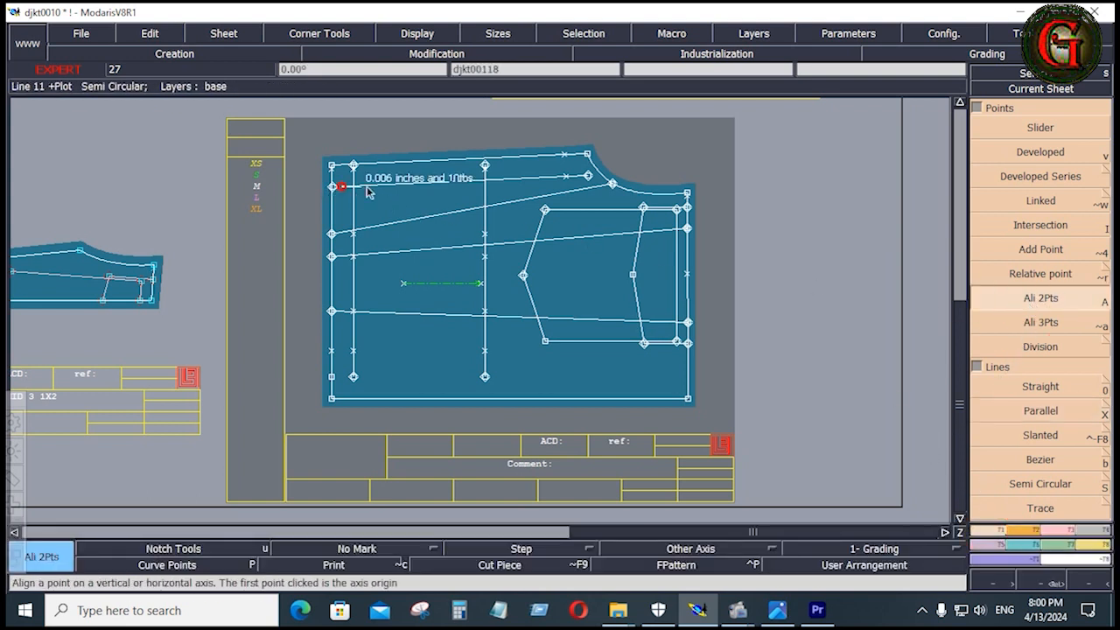
{"action": "left_click", "coordinate": [587, 185]}
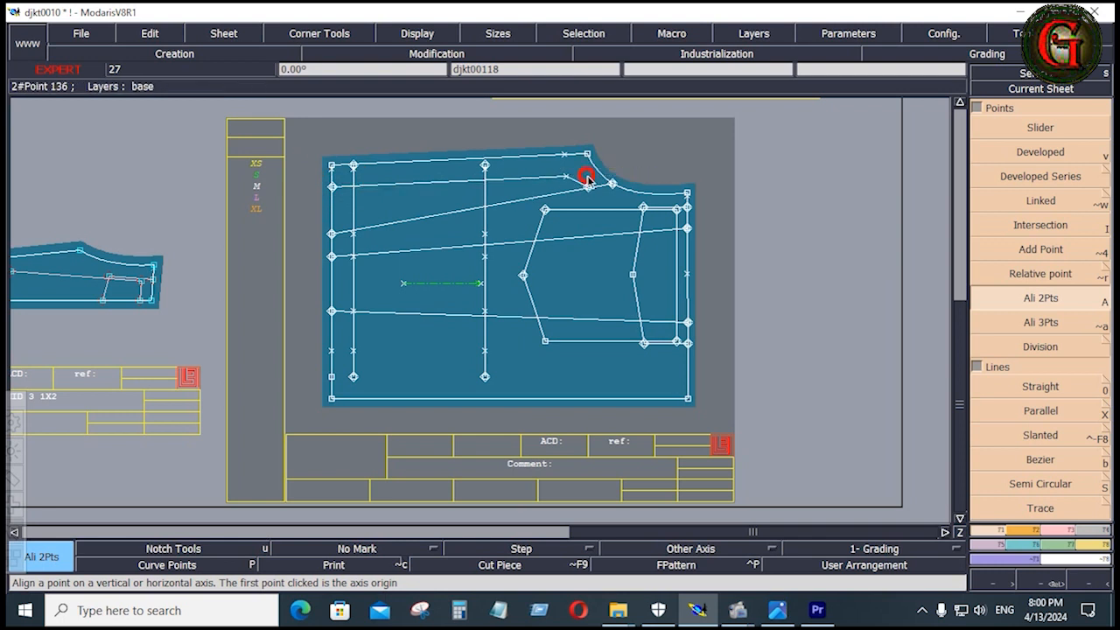
{"action": "key", "text": "x"}
{"action": "left_click", "coordinate": [400, 176]}
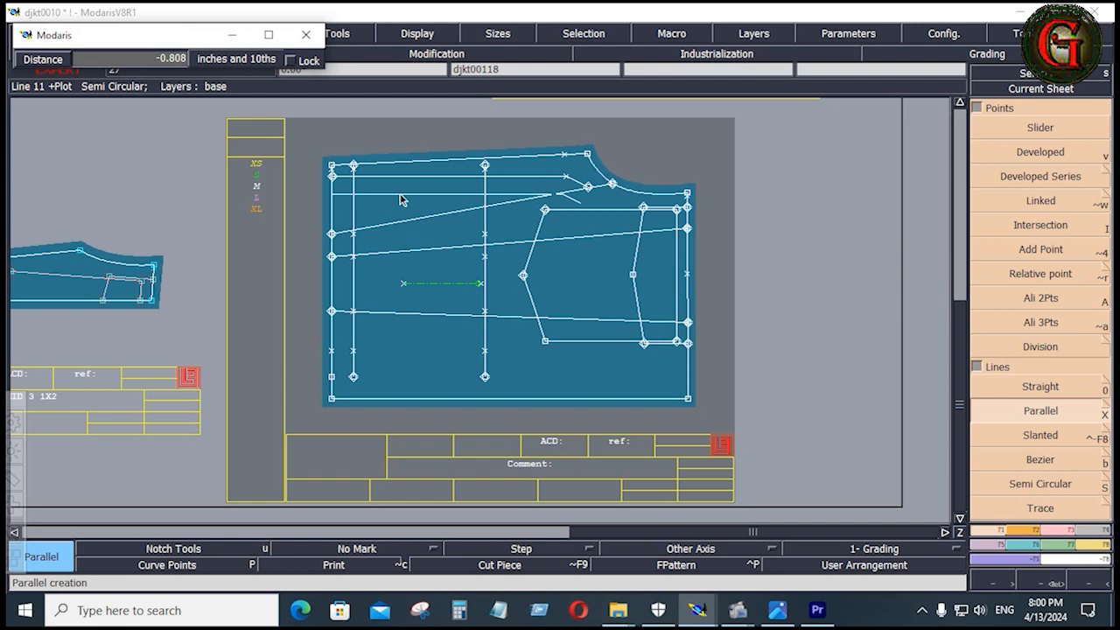
{"action": "left_click", "coordinate": [400, 195]}
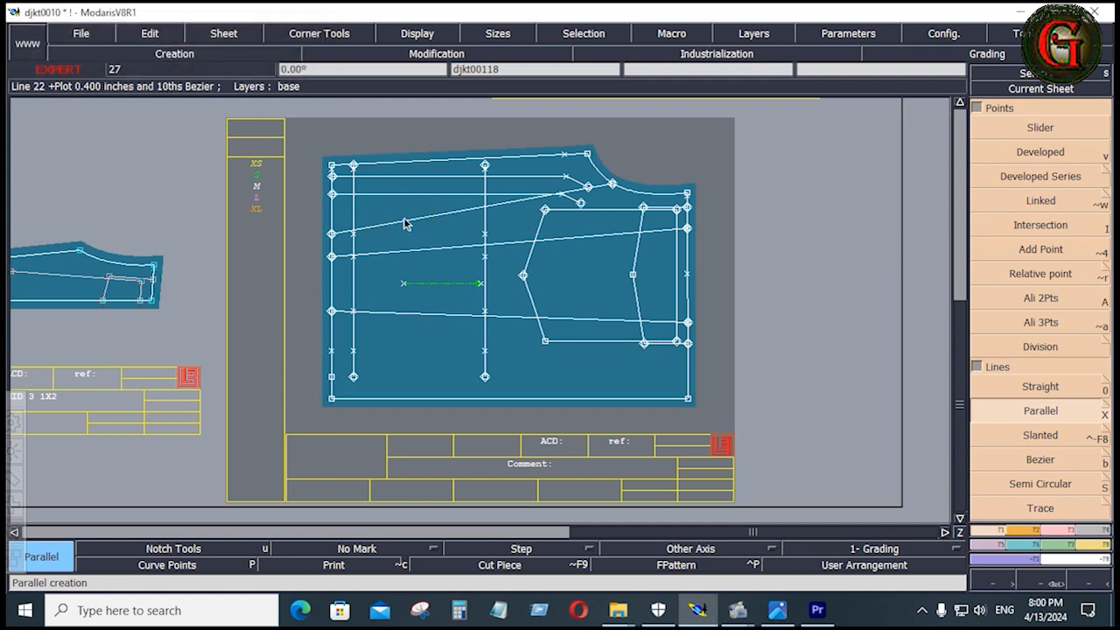
{"action": "key", "text": "ctrl+z"}
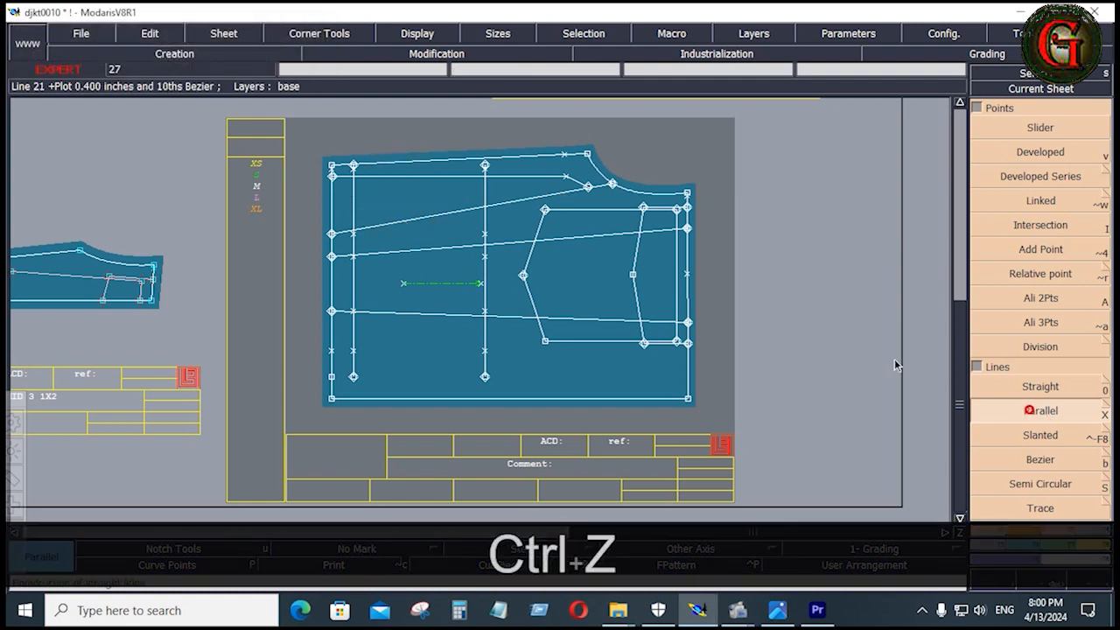
- Create a parallel of the levelled horizontal line at a distance of -.25 inch
{"action": "left_click", "coordinate": [407, 178]}
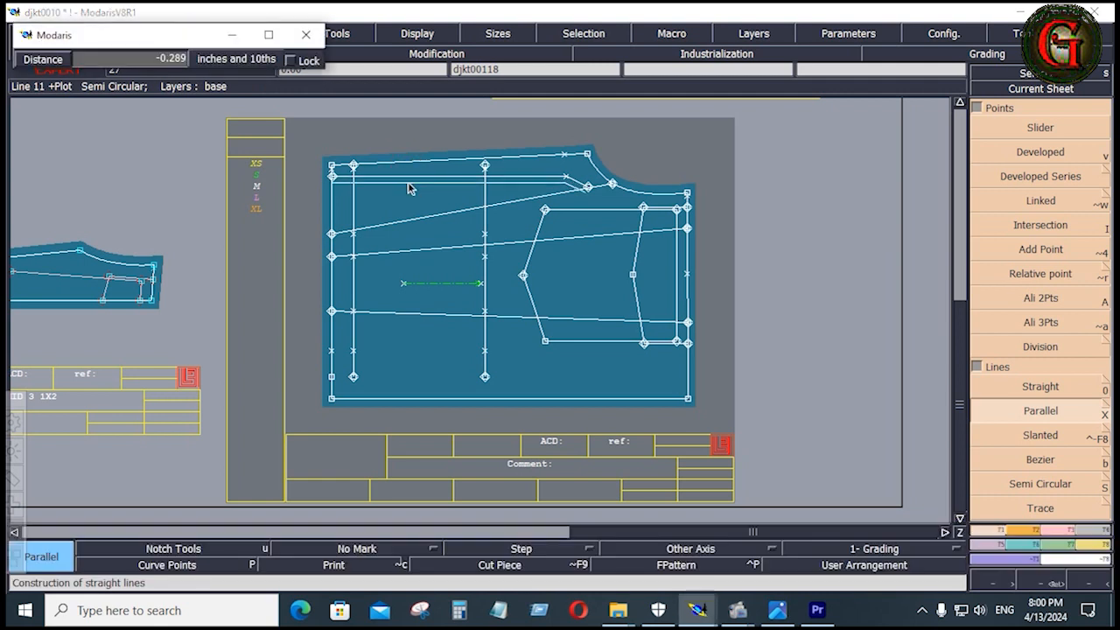
{"action": "key", "text": "Down"}
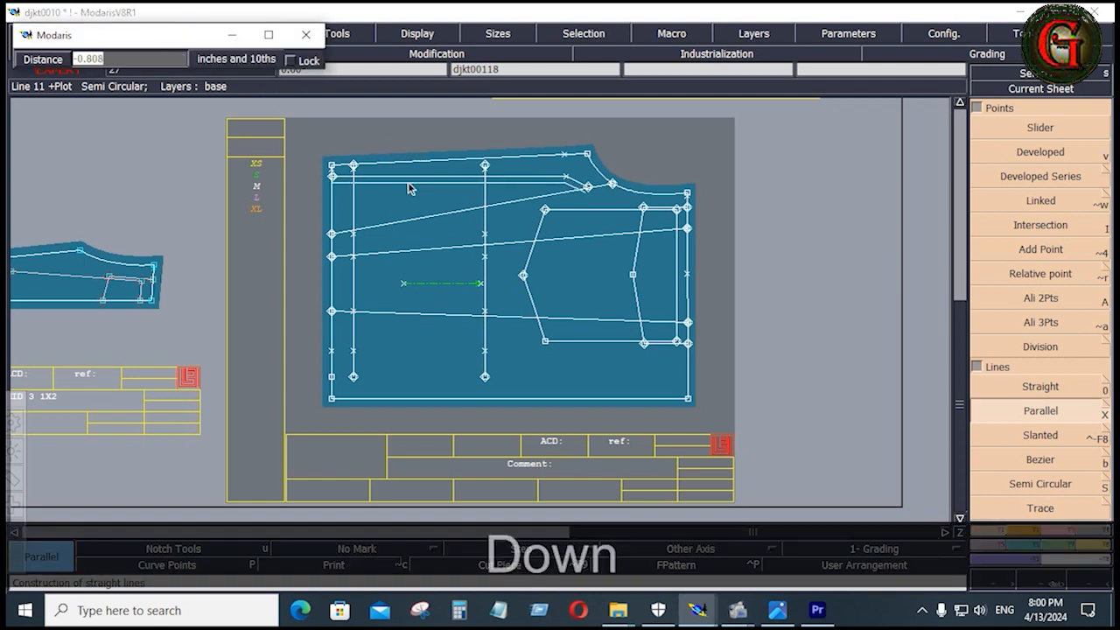
{"action": "type", "text": "-.25"}
{"action": "key", "text": "Return"}
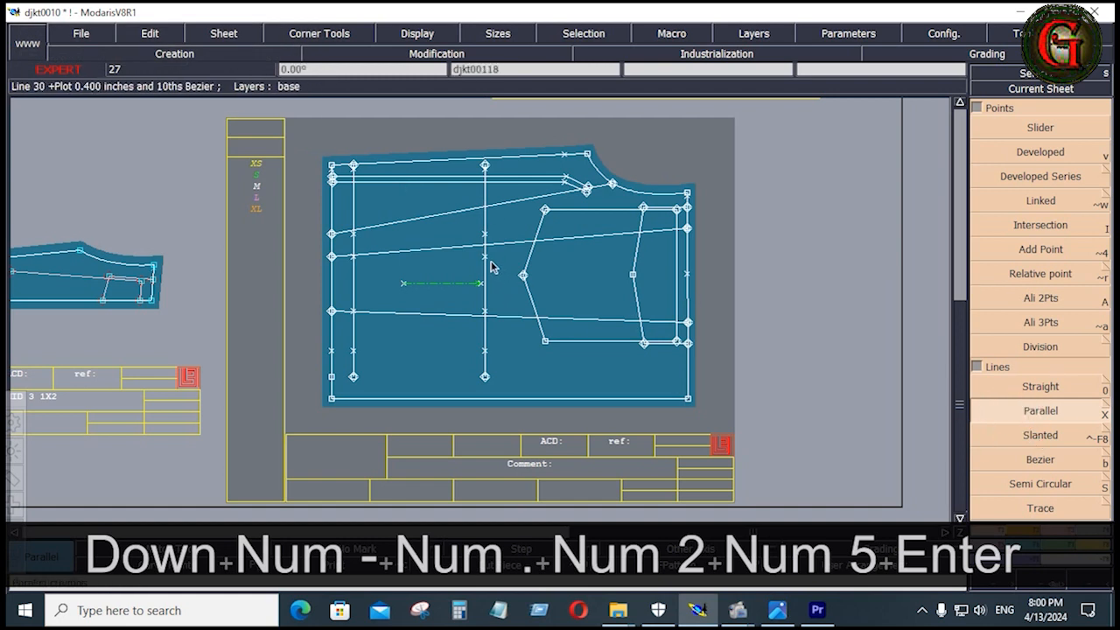
- Create another horizontal parallel at a distance of -.75 inch from the line just drawn below the levelled guide
{"action": "left_click", "coordinate": [439, 188]}
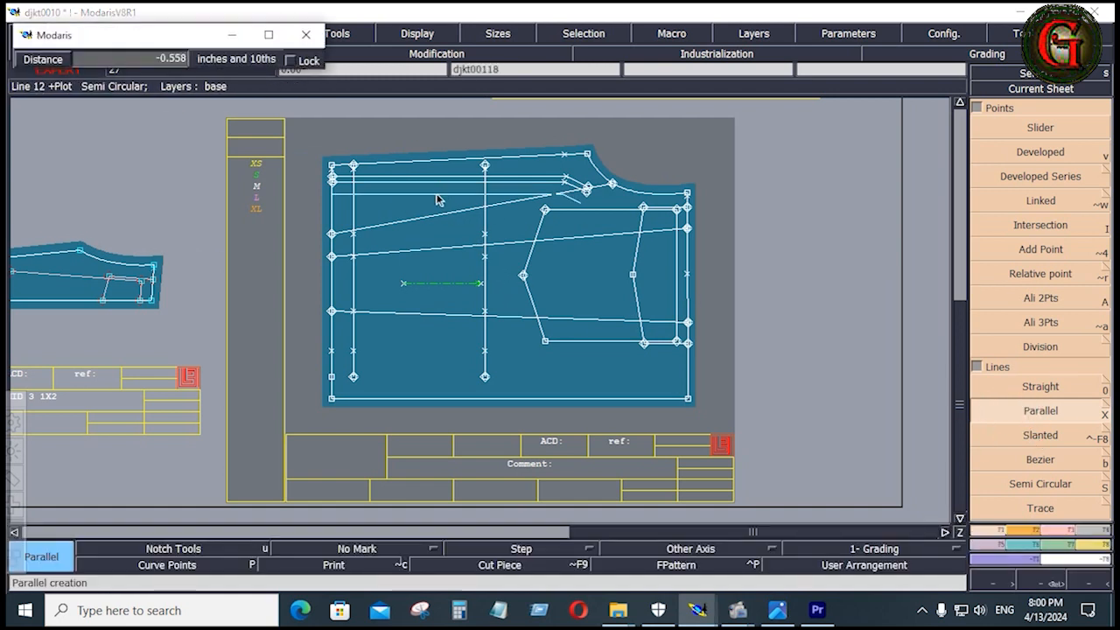
{"action": "key", "text": "Down"}
{"action": "type", "text": "-.75"}
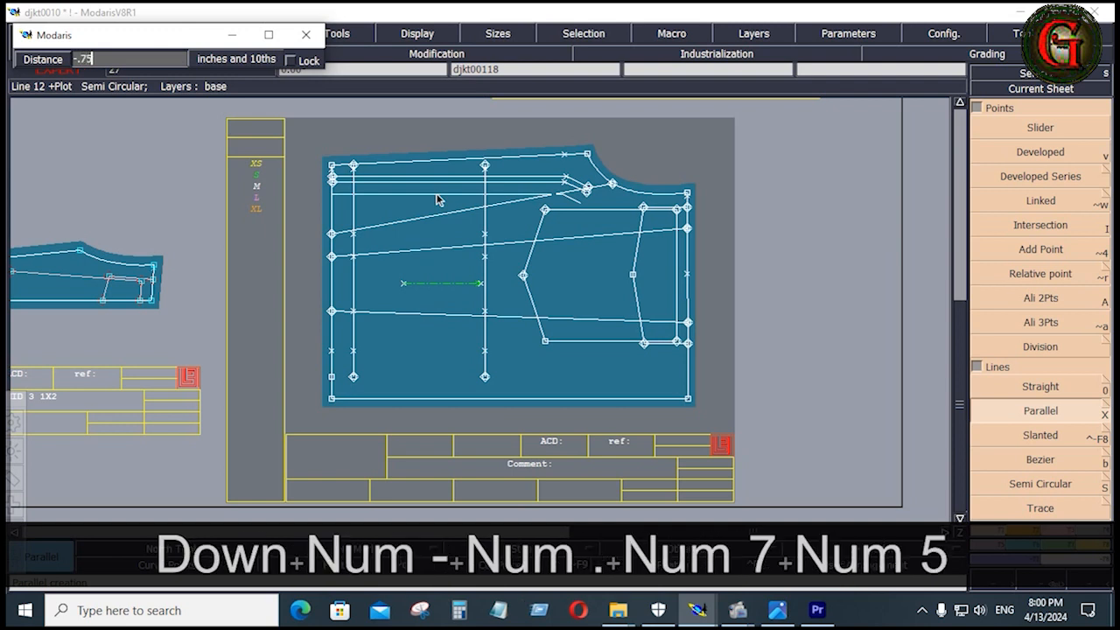
{"action": "key", "text": "Return"}
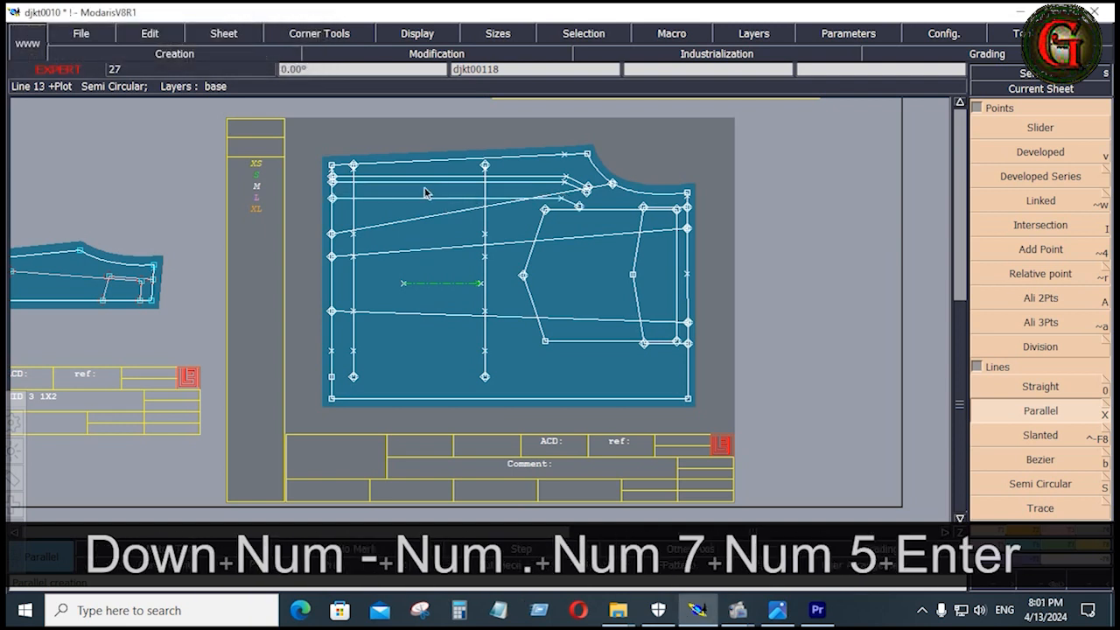
- Delete the levelled guide line and trim the two remaining horizontal parallels to both vertical lines with Adjust 2 Lines
{"action": "key", "text": "Delete"}
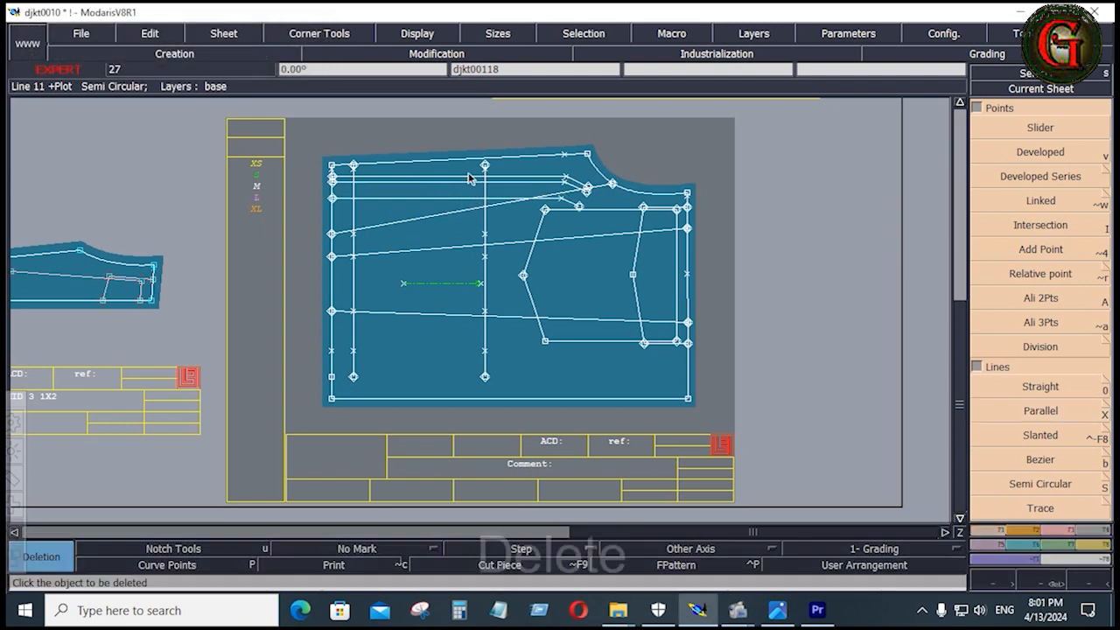
{"action": "left_click", "coordinate": [468, 178]}
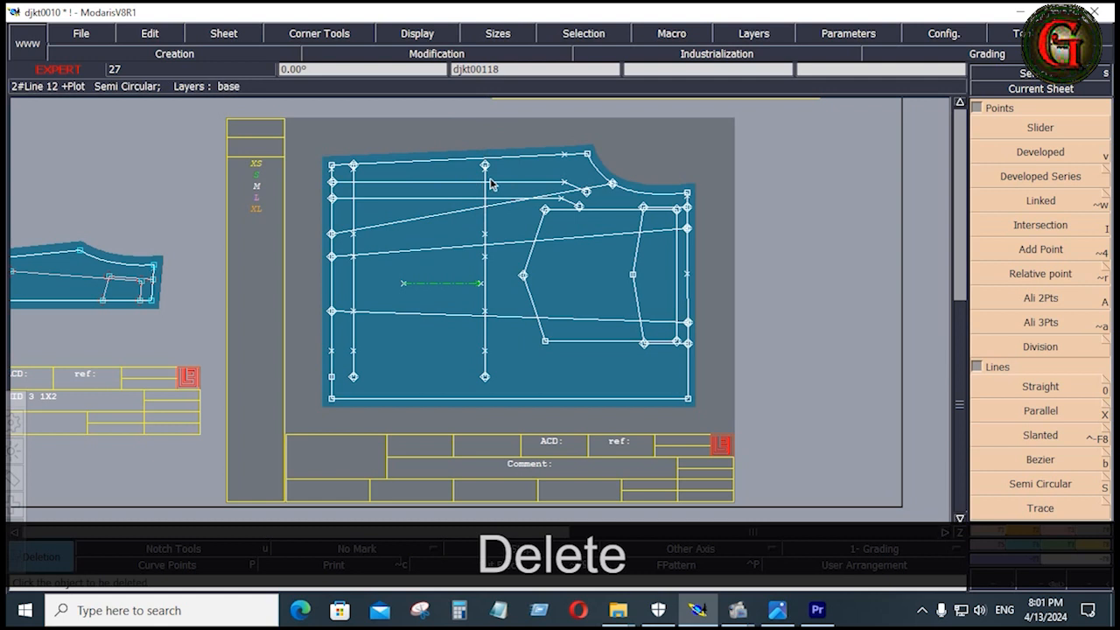
{"action": "left_click", "coordinate": [1058, 528]}
{"action": "left_click", "coordinate": [1035, 224]}
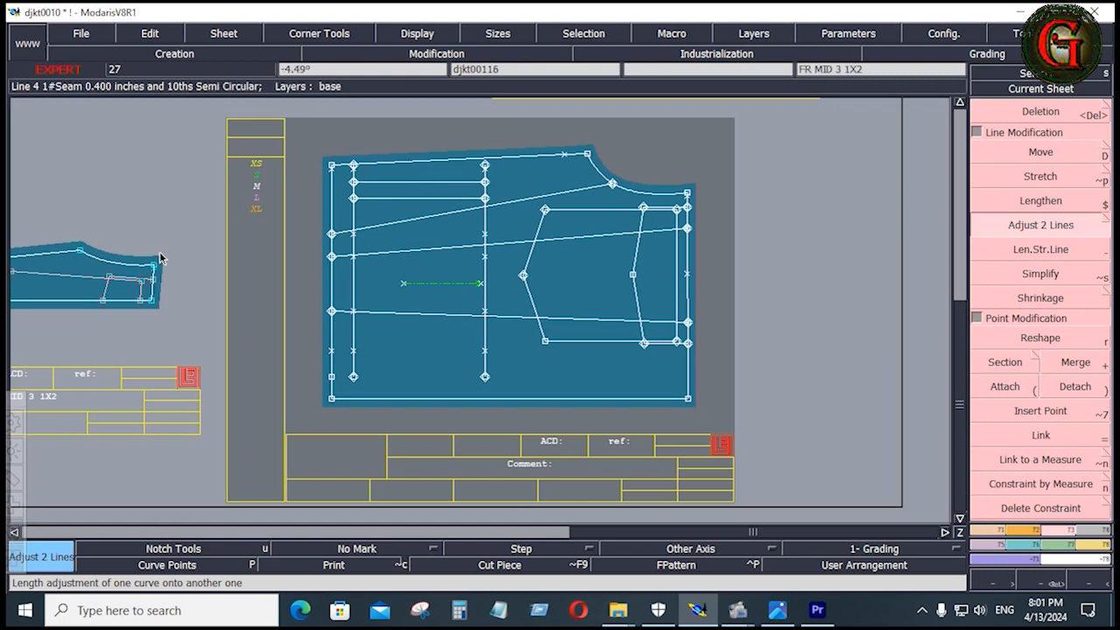
- Save the model
{"action": "left_click", "coordinate": [81, 35]}
{"action": "left_click", "coordinate": [79, 101]}
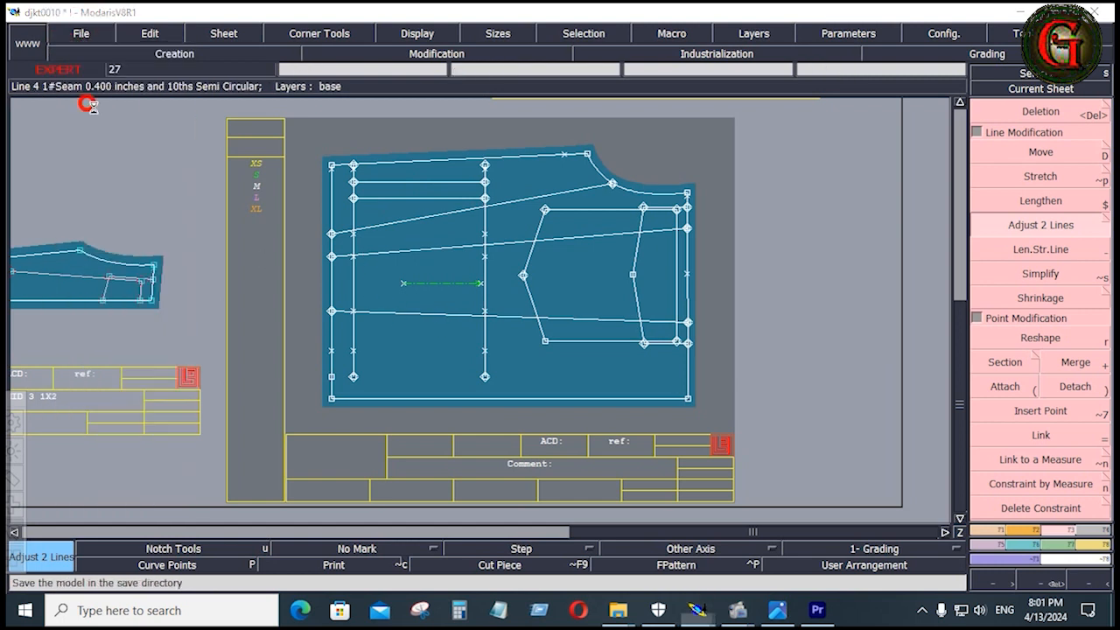
{"action": "left_click", "coordinate": [454, 401]}
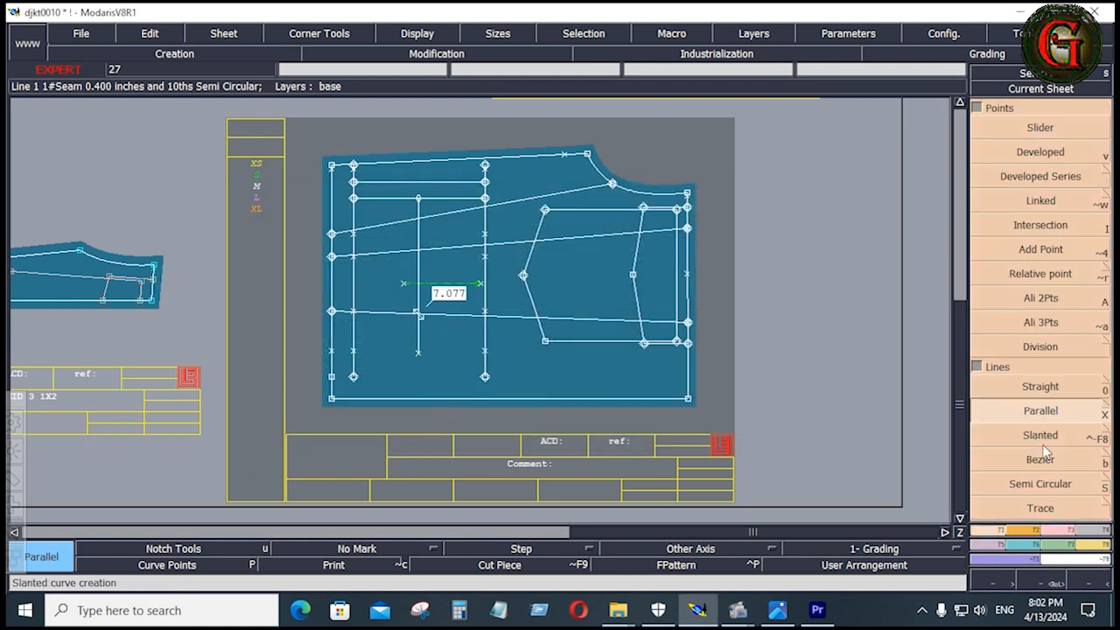
- Draw a horizontal Bezier line about 16.3 inches long across the lower front panel, from the left edge to the right edge
{"action": "left_click", "coordinate": [989, 459]}
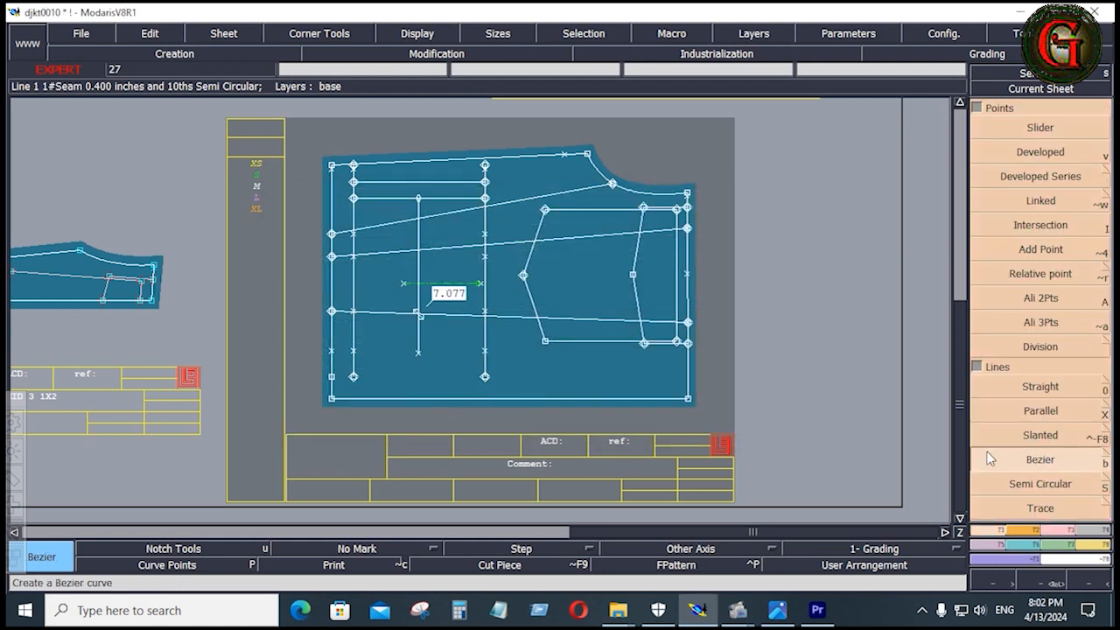
{"action": "left_click", "coordinate": [332, 352]}
{"action": "key", "text": "ctrl"}
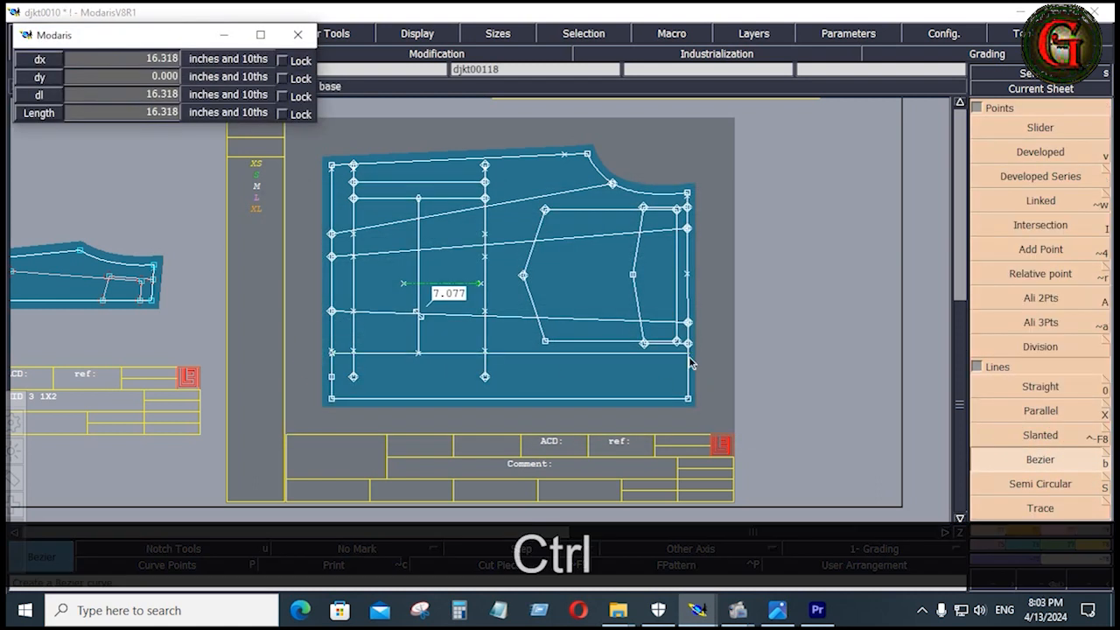
{"action": "left_click", "coordinate": [690, 355], "text": "ctrl"}
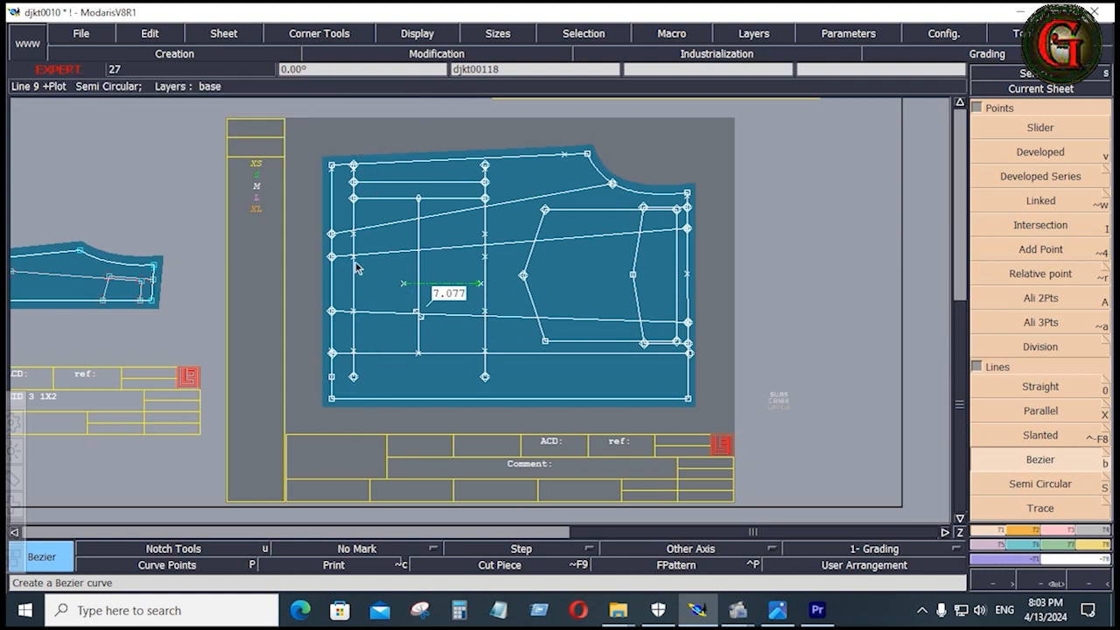
- Delete the helper vertical line with its measurement and the surplus points on the two long vertical lines
{"action": "key", "text": "Delete"}
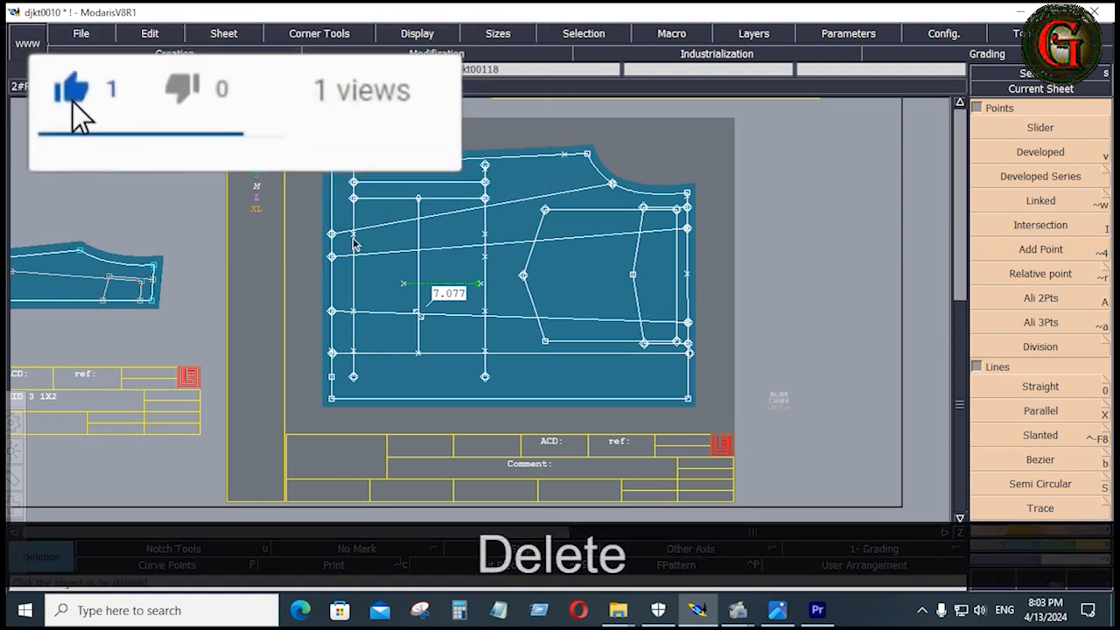
{"action": "left_click", "coordinate": [350, 234]}
{"action": "left_click", "coordinate": [483, 234]}
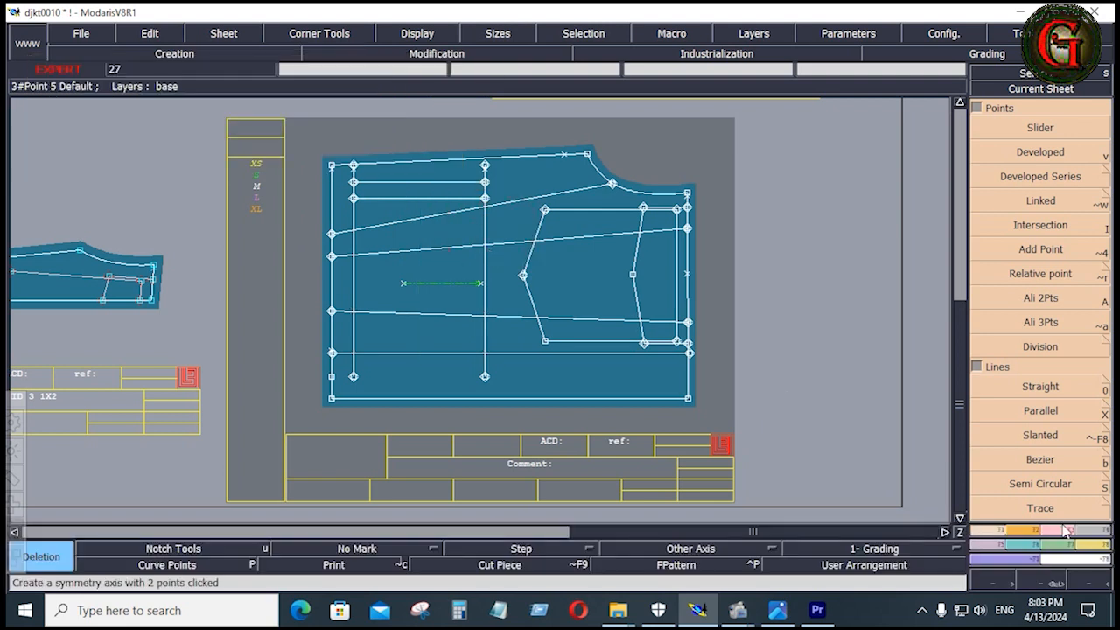
{"action": "scroll", "coordinate": [1030, 231], "scroll_direction": "down", "scroll_amount": 1}
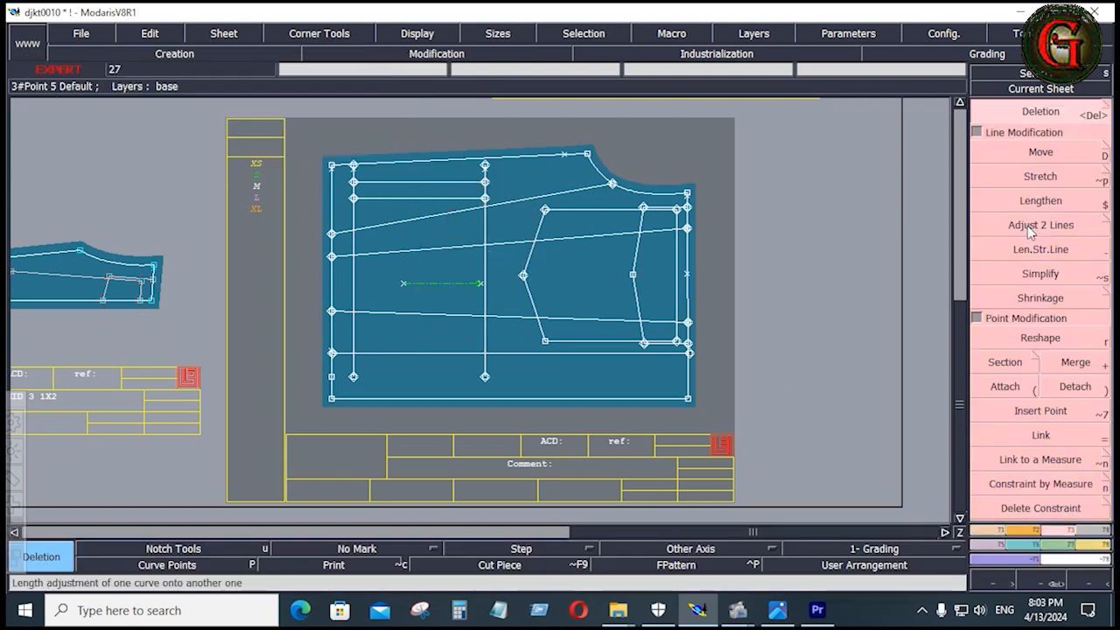
- Trim the two long vertical lines to the lower horizontal line with Adjust 2 Lines, and delete the left vertical line
{"action": "left_click", "coordinate": [1029, 227]}
{"action": "left_click", "coordinate": [483, 333]}
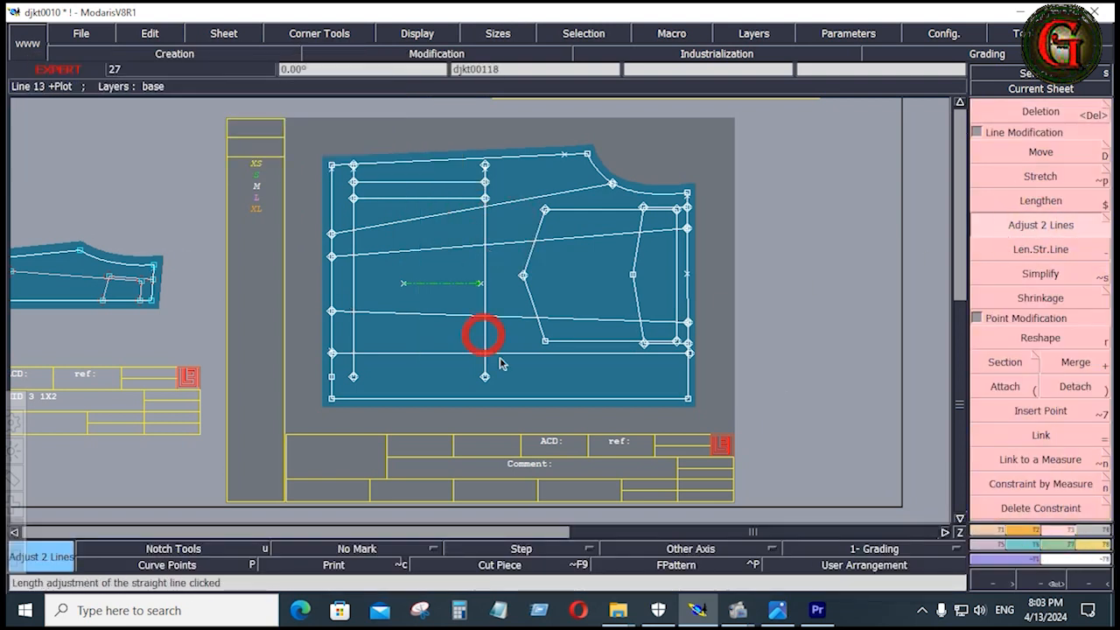
{"action": "left_click", "coordinate": [498, 353]}
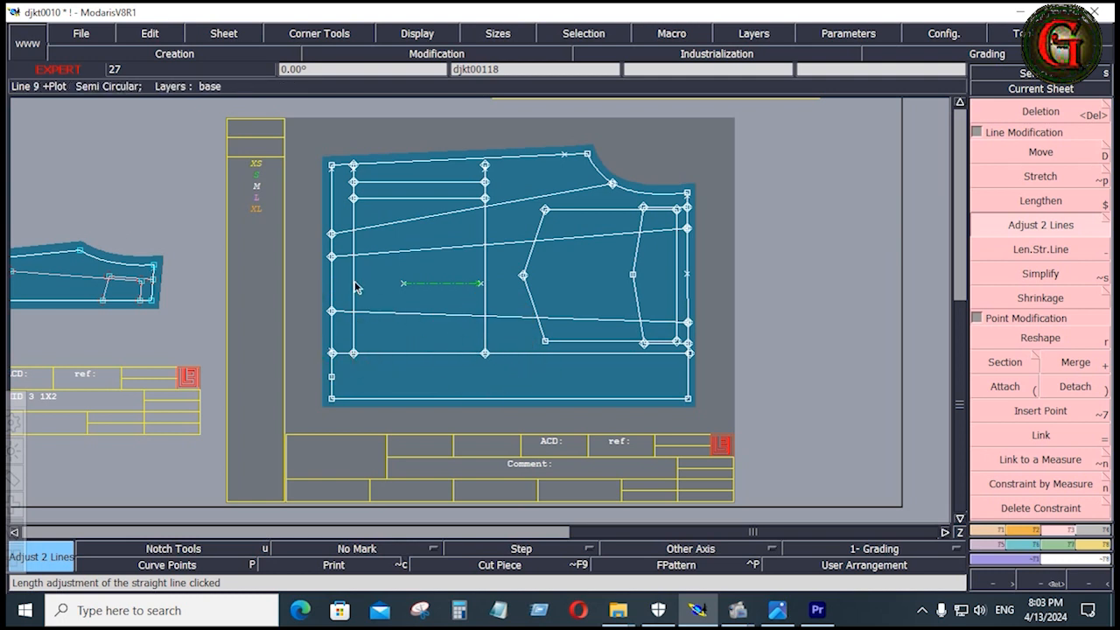
{"action": "key", "text": "Delete"}
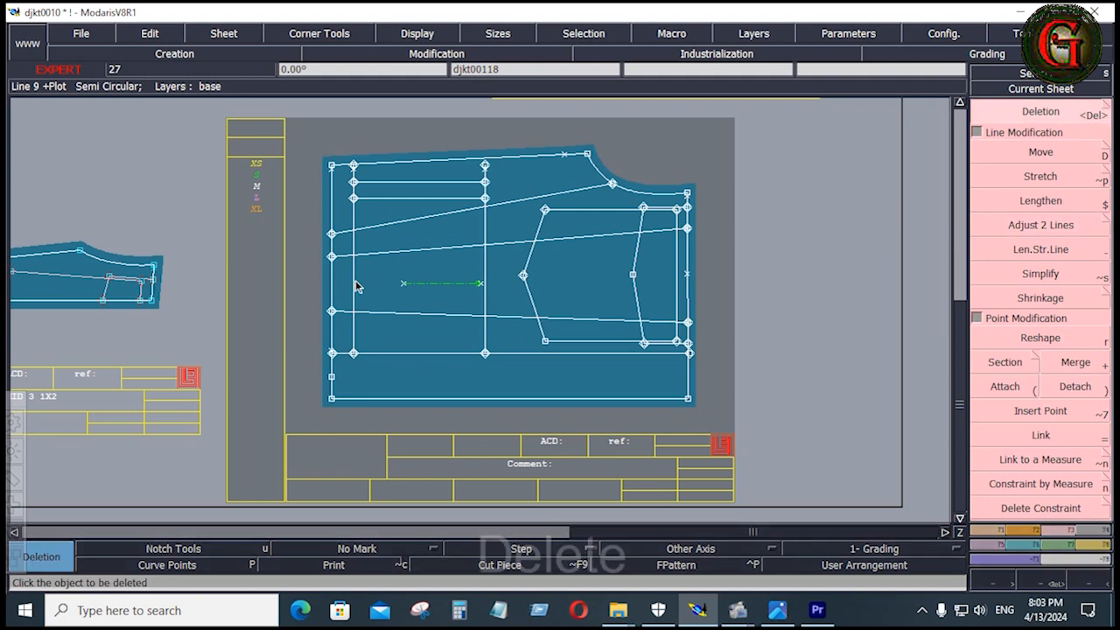
{"action": "left_click", "coordinate": [354, 285]}
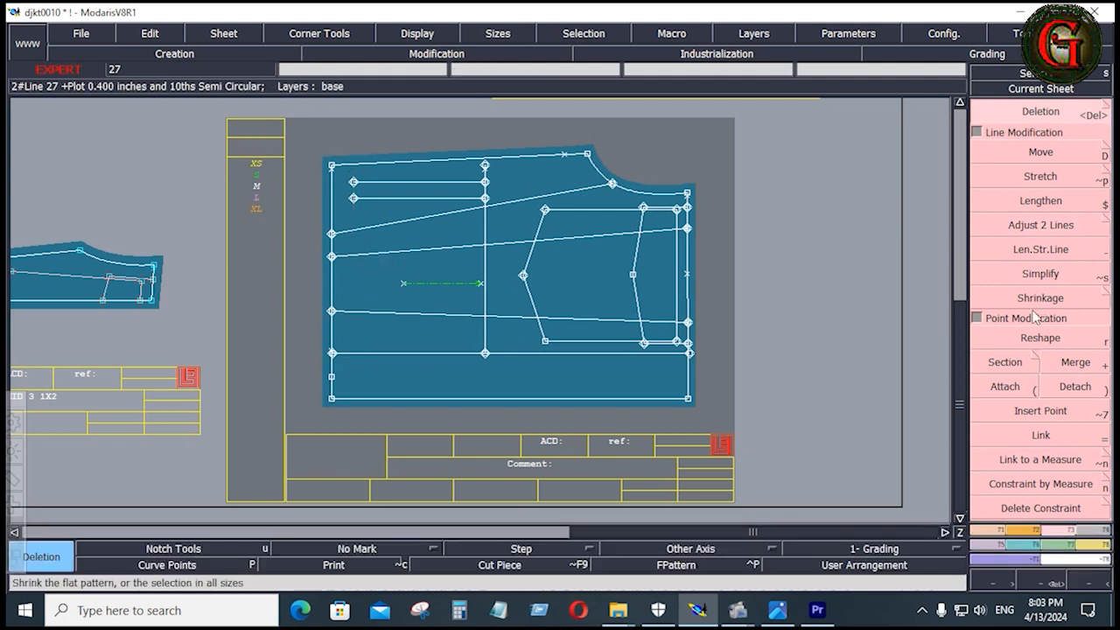
- Draw a short Bezier line joining the left ends of the two short horizontal parallels
{"action": "left_click", "coordinate": [989, 530]}
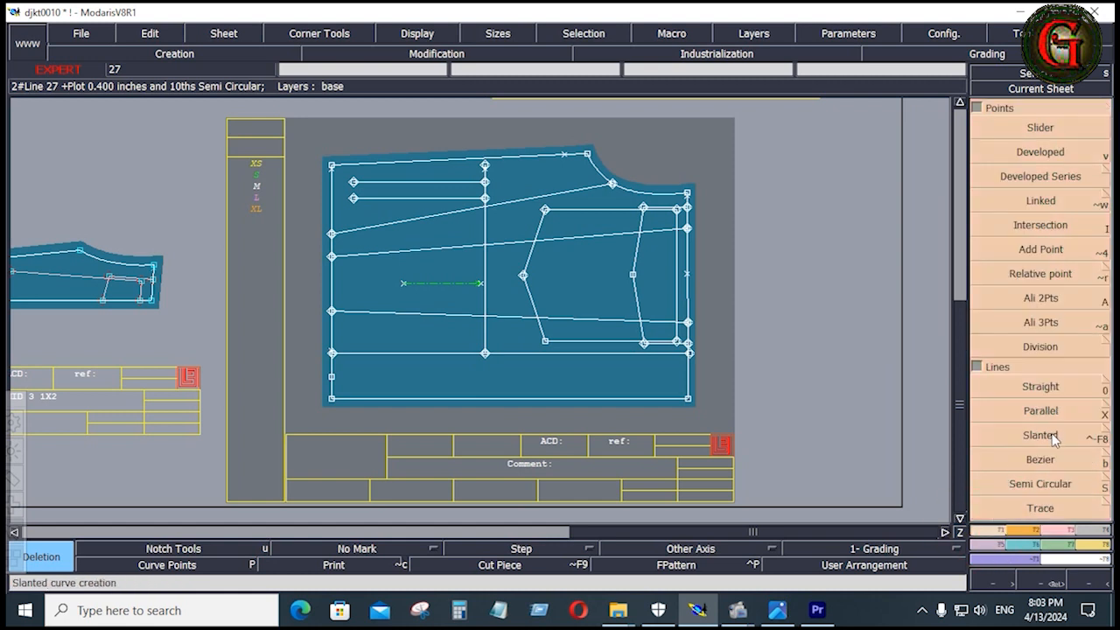
{"action": "left_click", "coordinate": [1036, 457]}
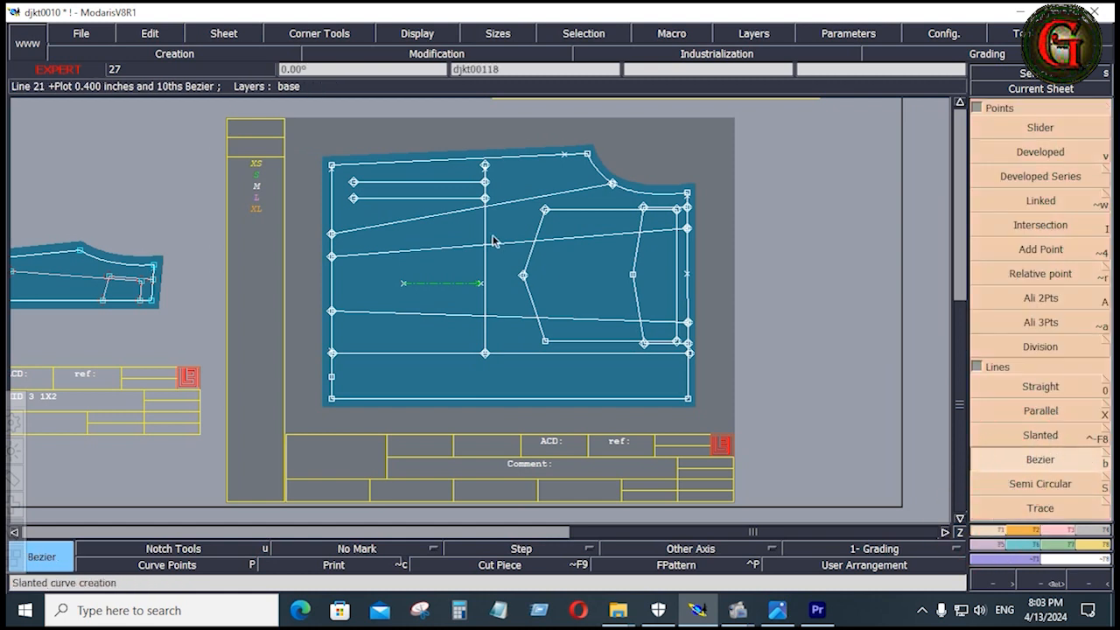
{"action": "left_click", "coordinate": [354, 198]}
- Trim the remaining long vertical line to the upper horizontal parallel with Adjust 2 Lines
{"action": "left_click", "coordinate": [1061, 530]}
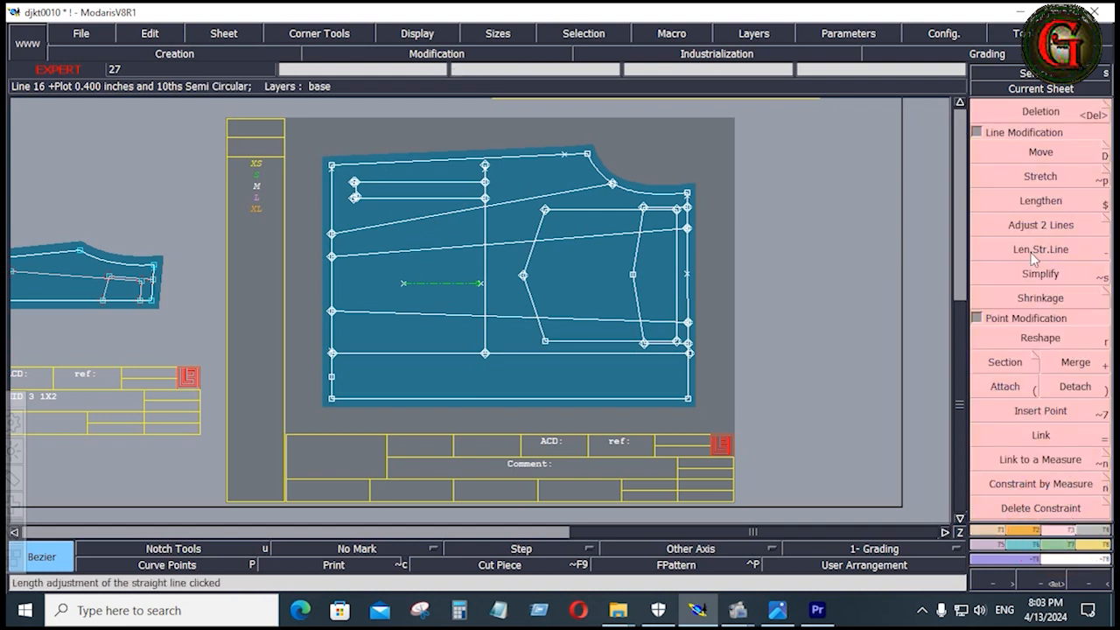
{"action": "left_click", "coordinate": [1021, 224]}
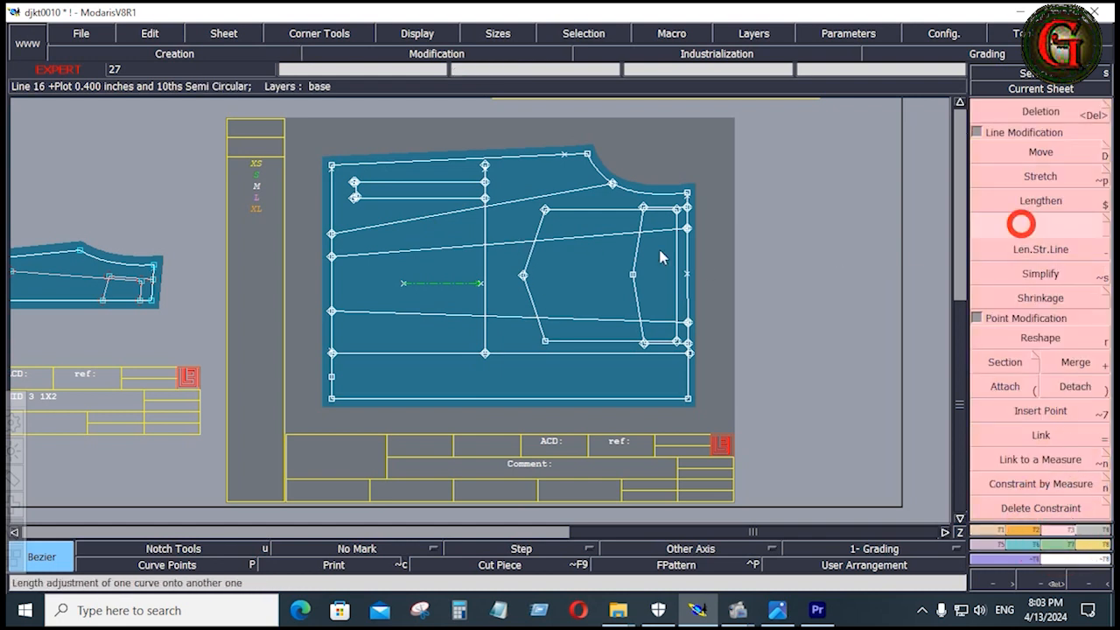
{"action": "left_click", "coordinate": [446, 187]}
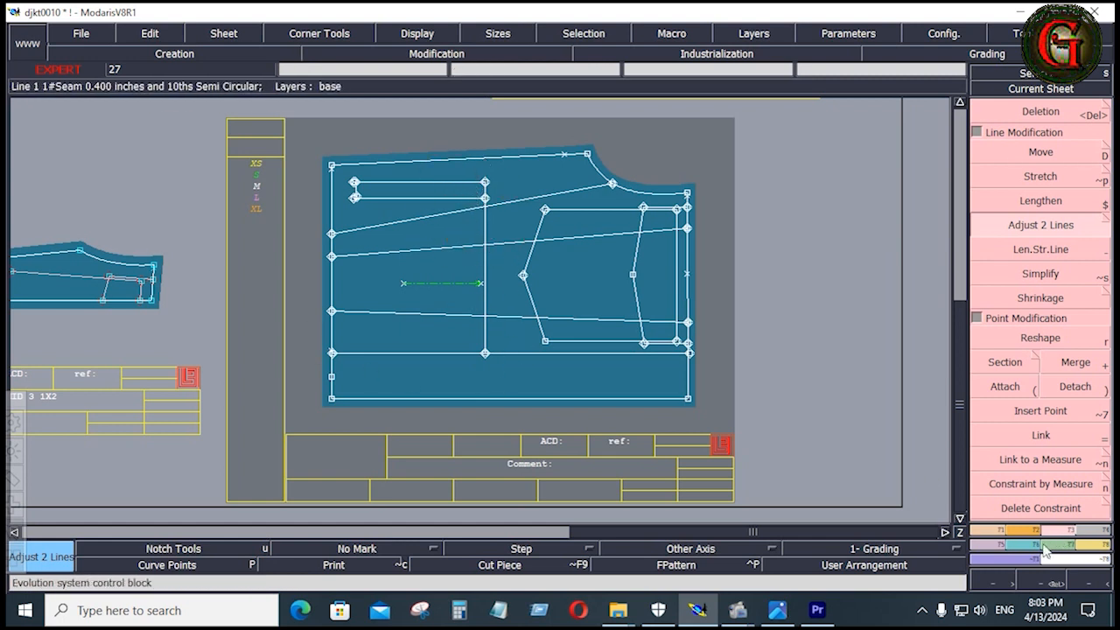
- Extend the upper horizontal parallel to the front panel's left edge with Adjust 2 Lines
{"action": "left_click", "coordinate": [985, 530]}
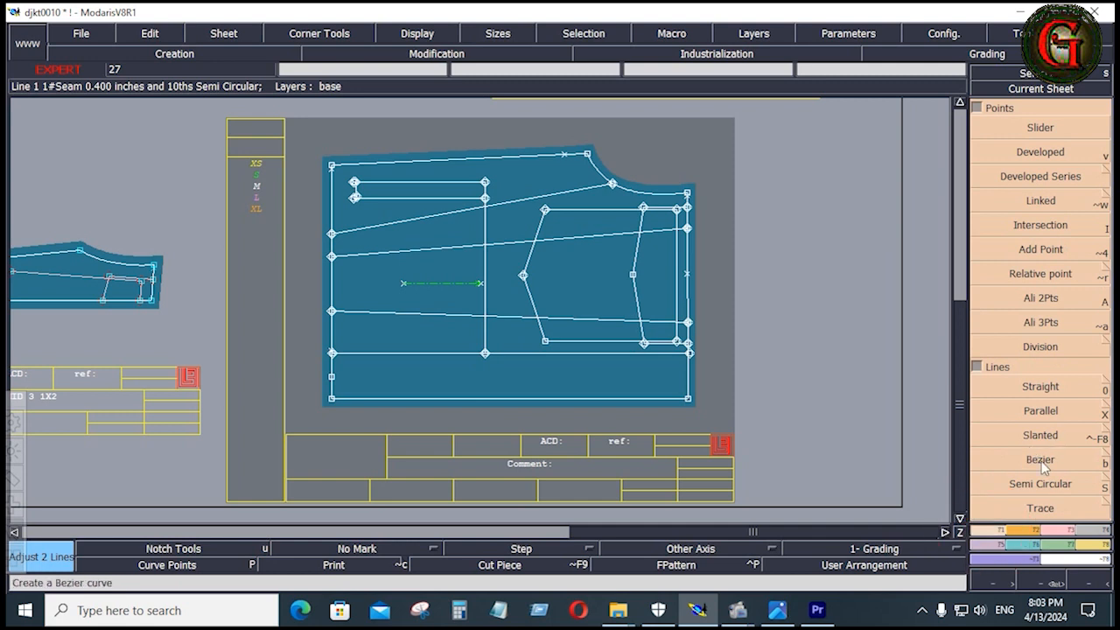
{"action": "left_click", "coordinate": [1041, 460]}
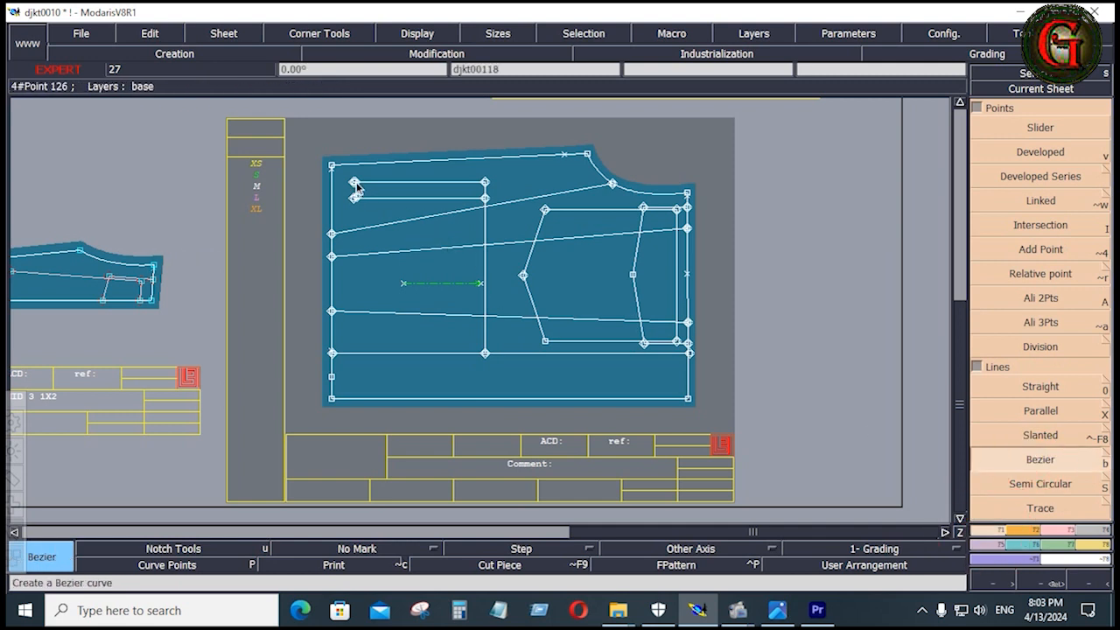
{"action": "left_click", "coordinate": [1062, 530]}
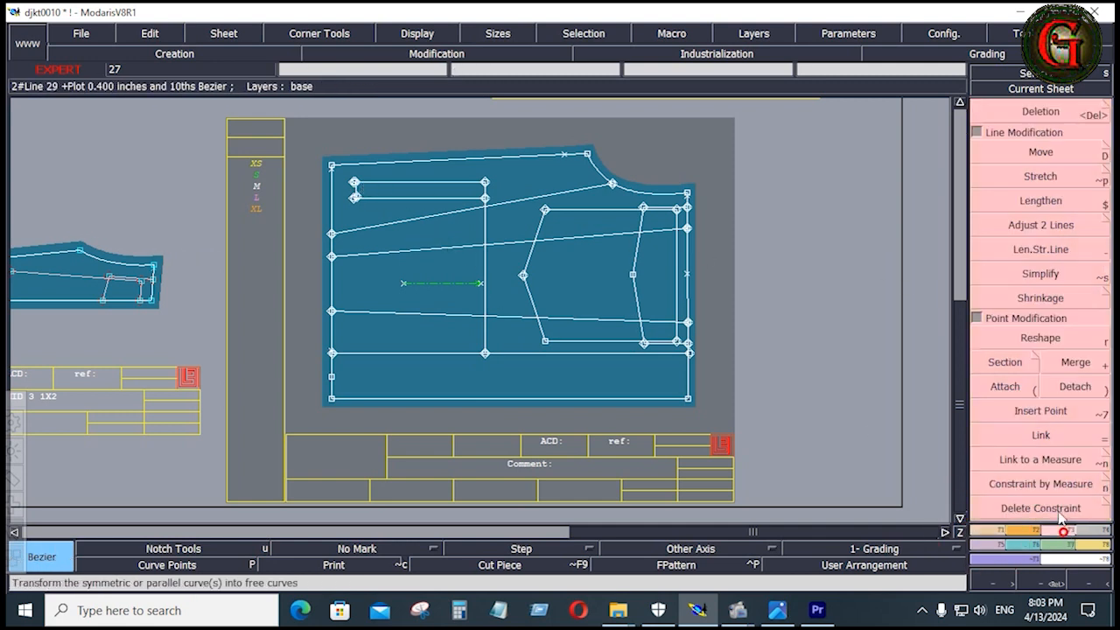
{"action": "left_click", "coordinate": [1032, 225]}
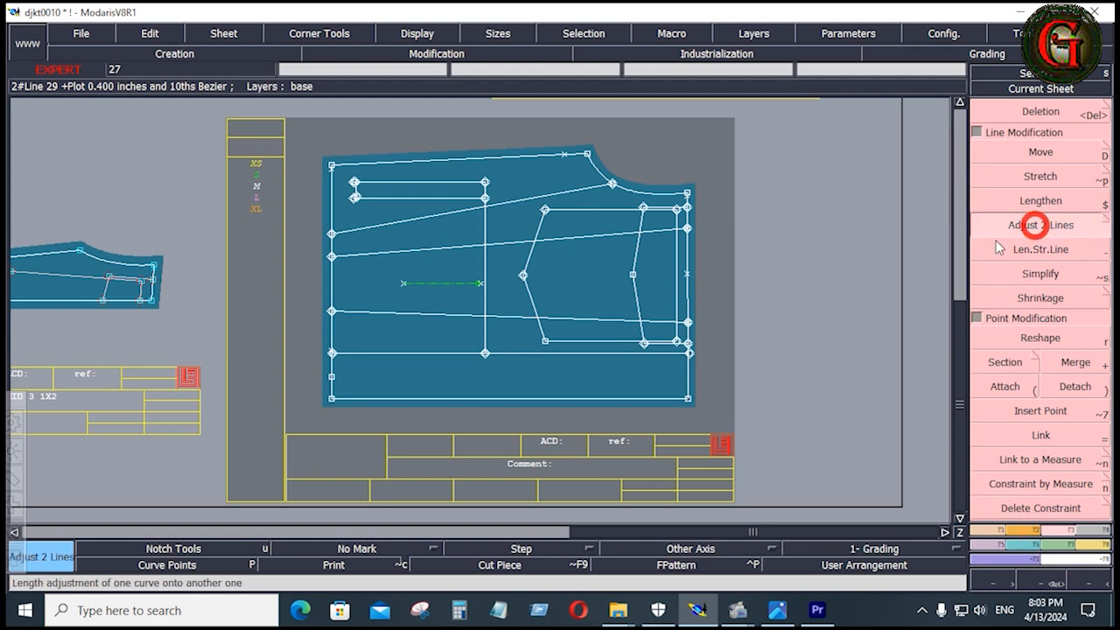
{"action": "left_click", "coordinate": [393, 183]}
{"action": "left_click", "coordinate": [332, 187]}
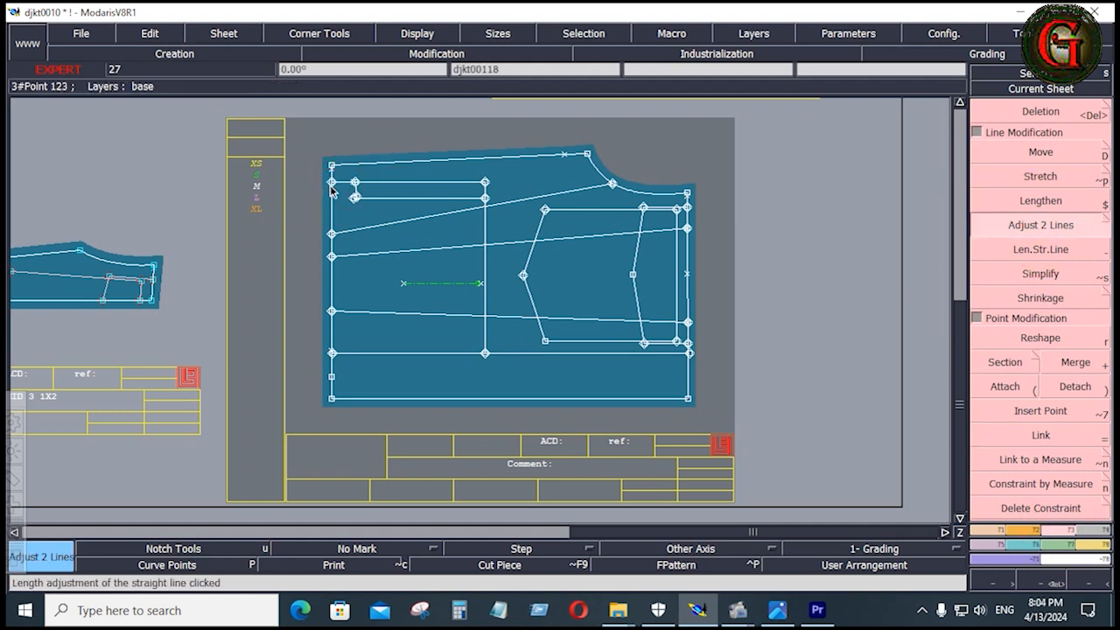
- Attach the lower end of the short closing line to the left end of the lower parallel
{"action": "key", "text": "Return"}
{"action": "left_click_drag", "start_coordinate": [326, 169], "coordinate": [499, 225]}
{"action": "left_click", "coordinate": [1004, 386]}
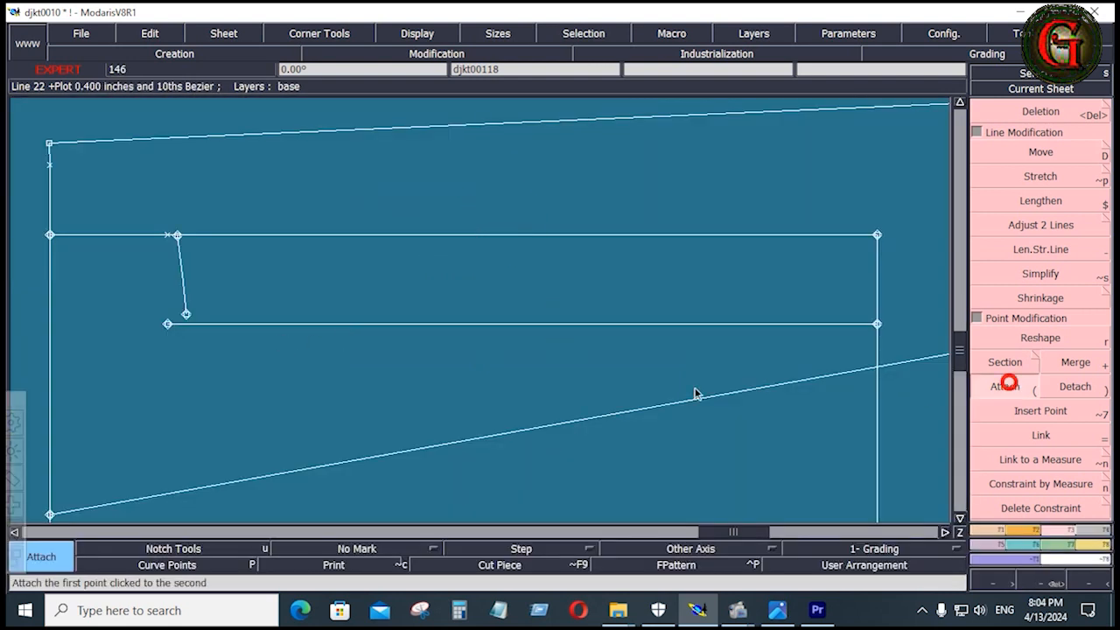
{"action": "left_click", "coordinate": [184, 316]}
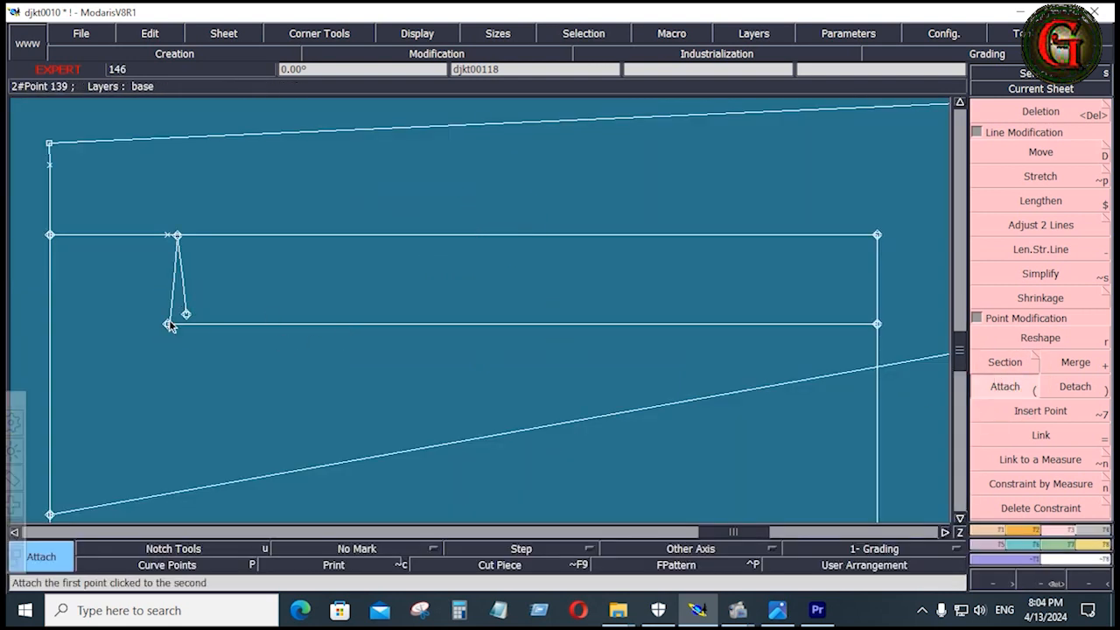
{"action": "left_click", "coordinate": [169, 322]}
- Measure the upper parallel's length from its right end to the original left end point with Length Measure
{"action": "left_click", "coordinate": [1104, 544]}
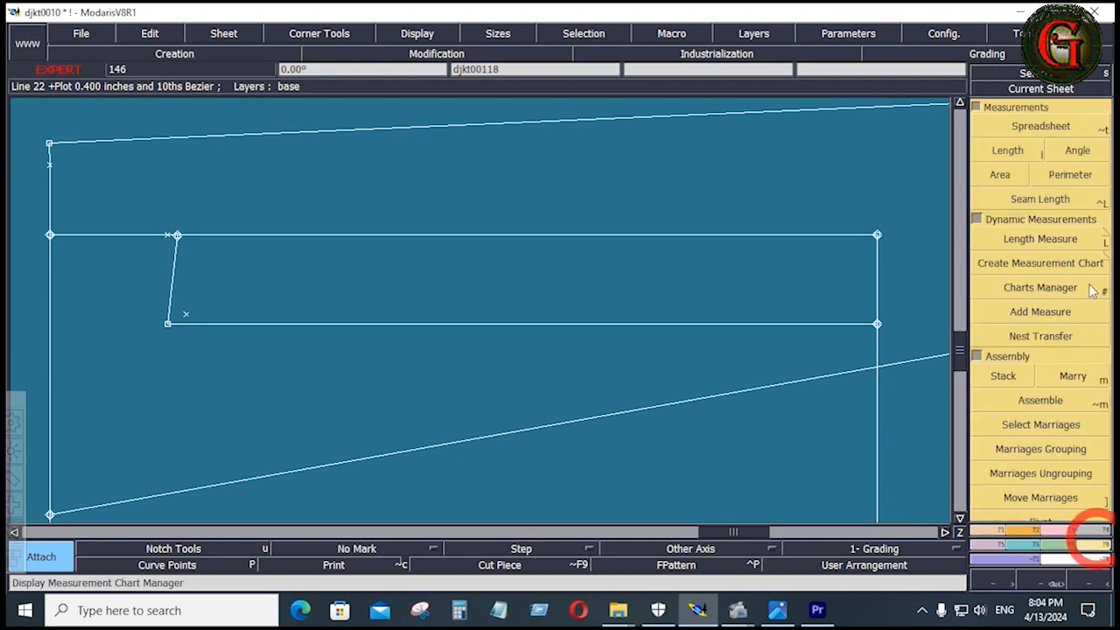
{"action": "left_click", "coordinate": [1040, 239]}
{"action": "left_click", "coordinate": [877, 235]}
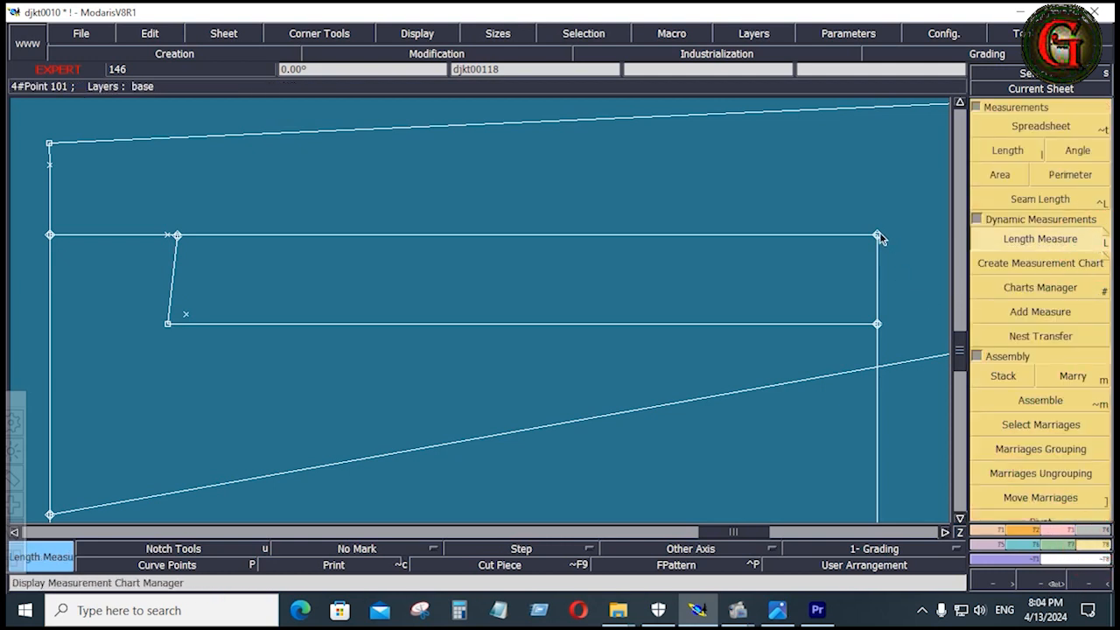
{"action": "left_click", "coordinate": [169, 237]}
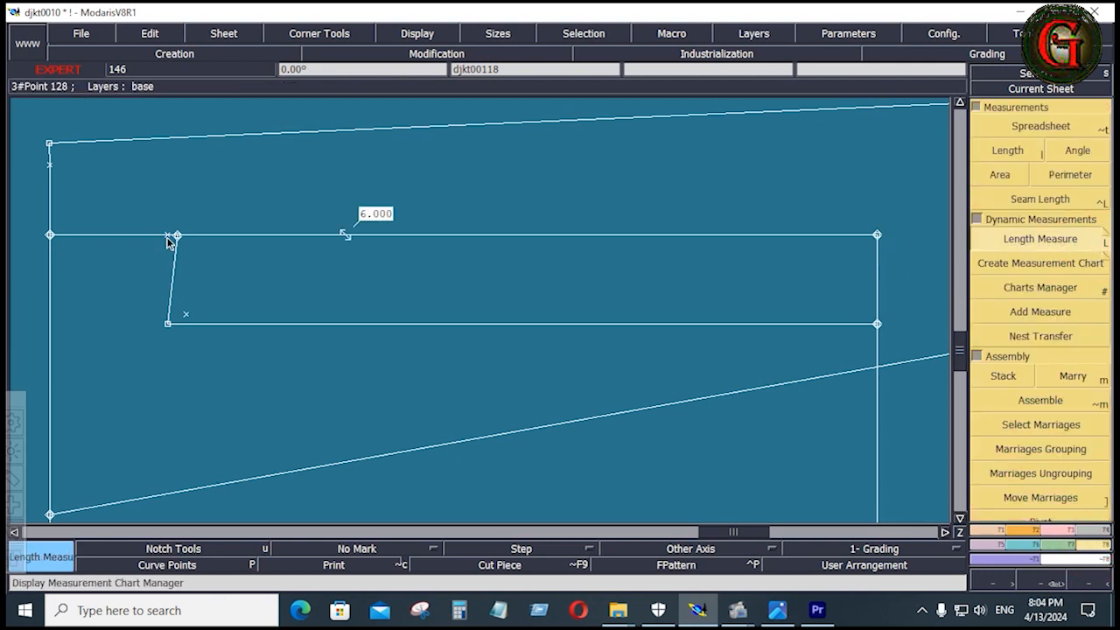
- Delete the slanted closing line, its surplus points and the length measurement on the upper parallel
{"action": "key", "text": "Delete"}
{"action": "left_click", "coordinate": [175, 287]}
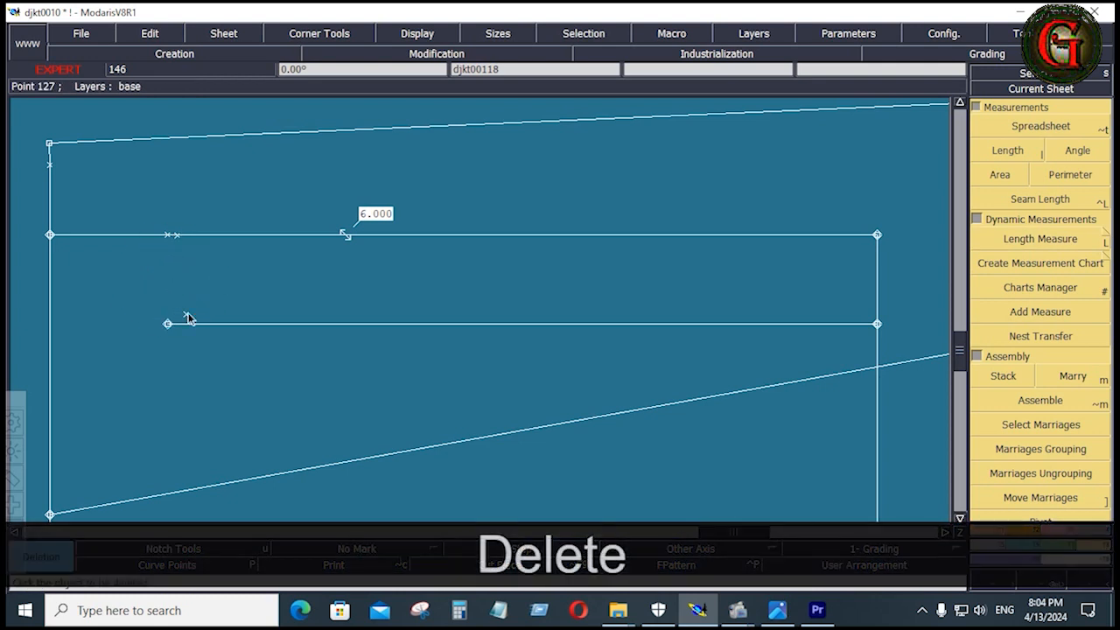
{"action": "left_click", "coordinate": [178, 234]}
{"action": "left_click_drag", "start_coordinate": [277, 195], "coordinate": [338, 234]}
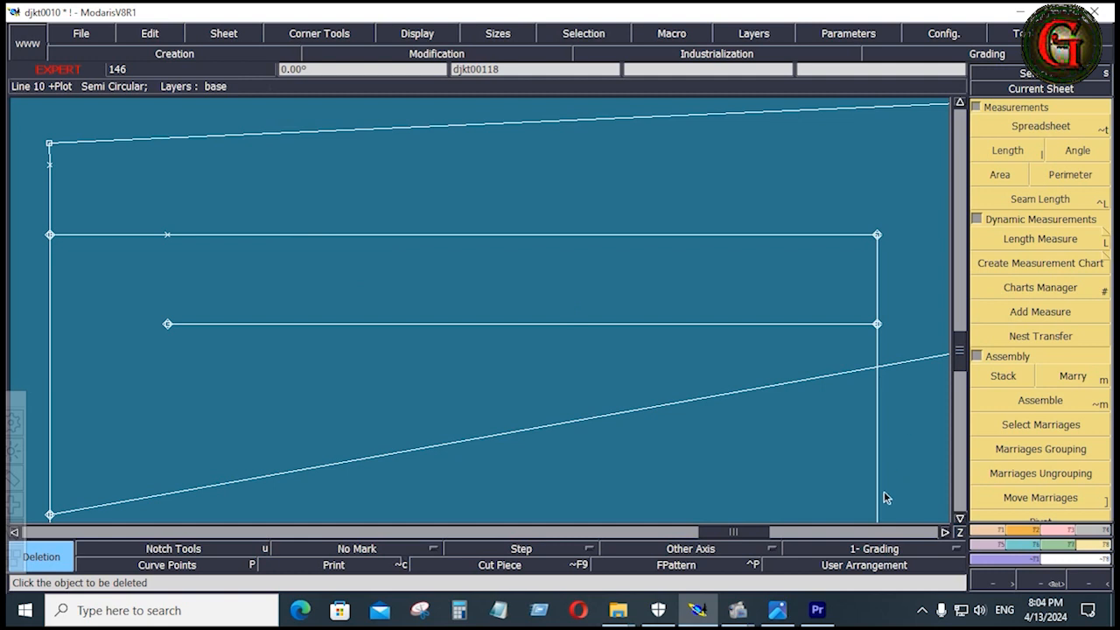
- Draw a vertical Bezier line from the remaining point on the upper parallel to the left end of the lower parallel
{"action": "left_click", "coordinate": [962, 521]}
{"action": "left_click", "coordinate": [1062, 461]}
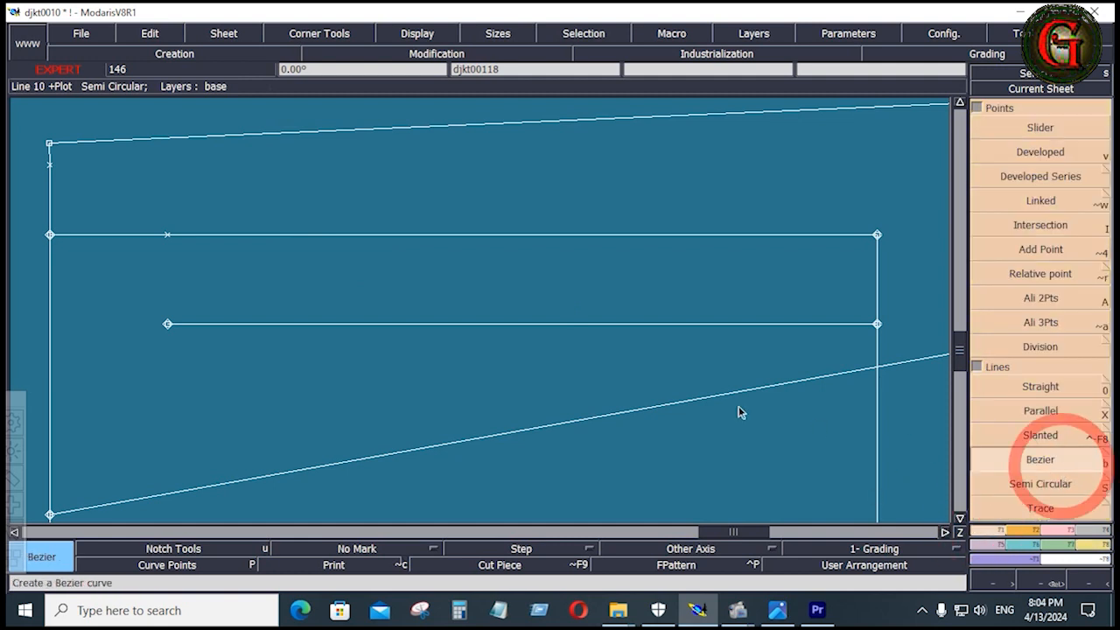
{"action": "left_click", "coordinate": [167, 235]}
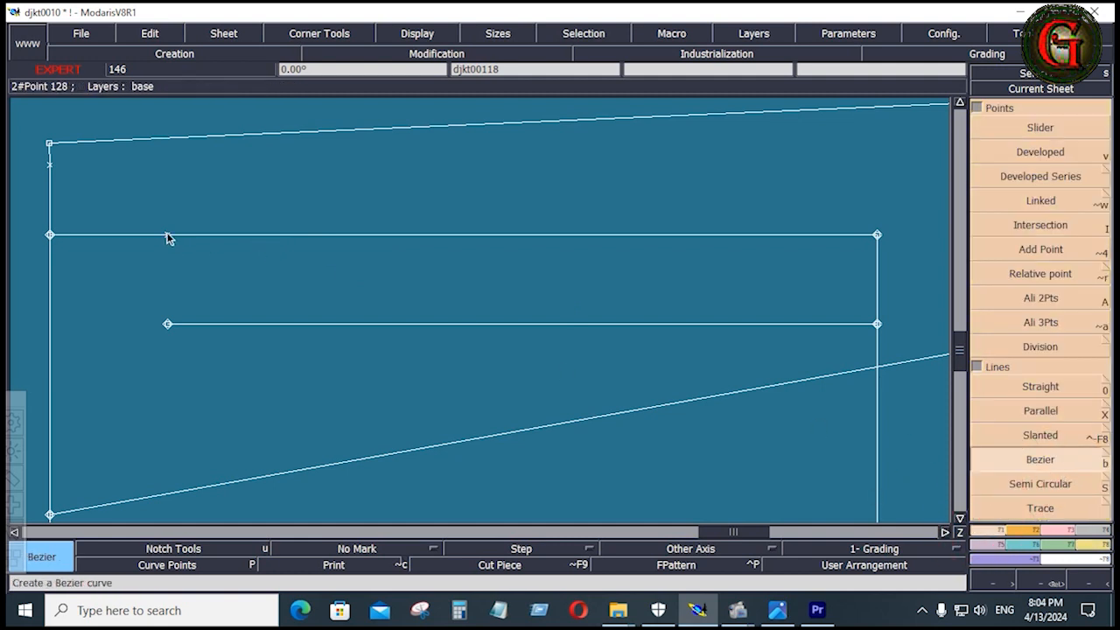
{"action": "left_click", "coordinate": [167, 323]}
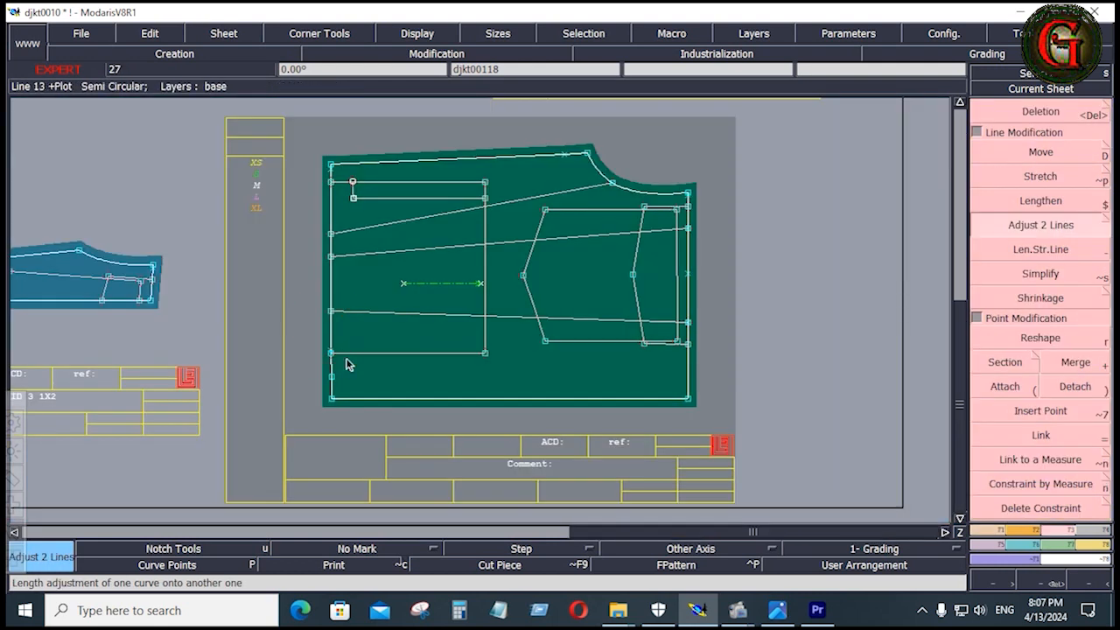
- Extract the narrow rectangle between the parallels and the larger pocket area below it as separate pieces with Seam
{"action": "key", "text": "Home"}
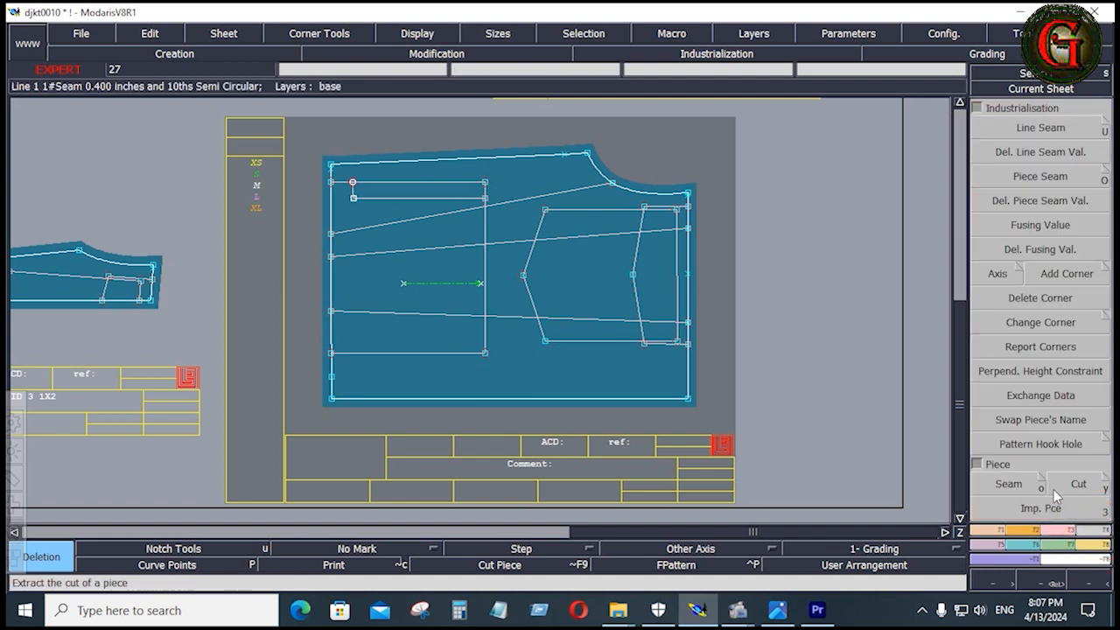
{"action": "left_click", "coordinate": [1008, 483]}
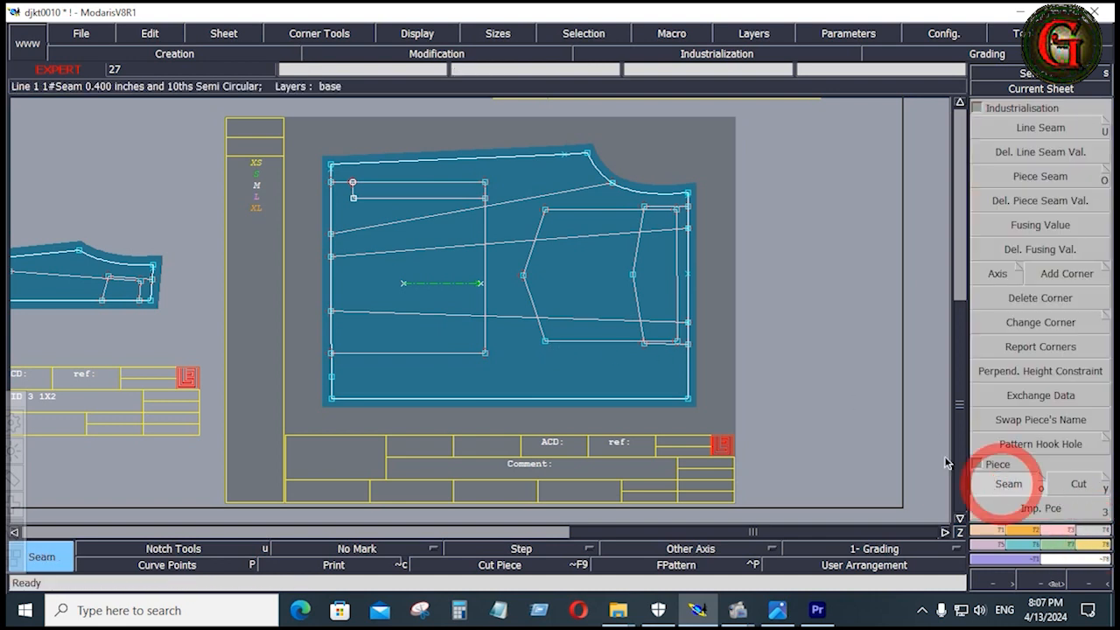
{"action": "left_click", "coordinate": [416, 193]}
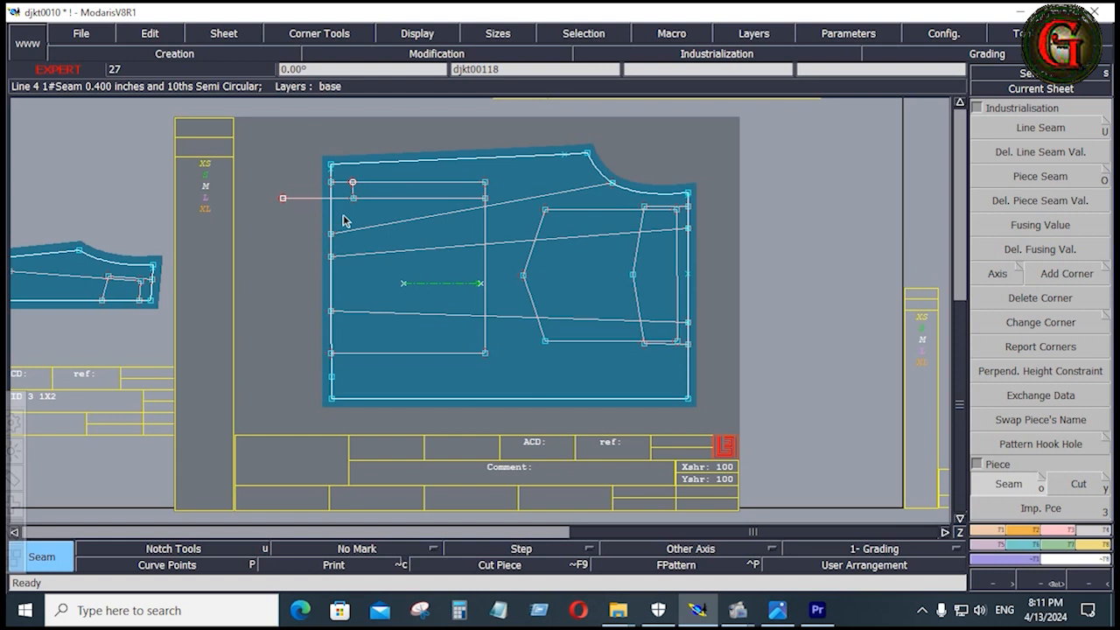
{"action": "left_click_drag", "start_coordinate": [344, 216], "coordinate": [391, 331]}
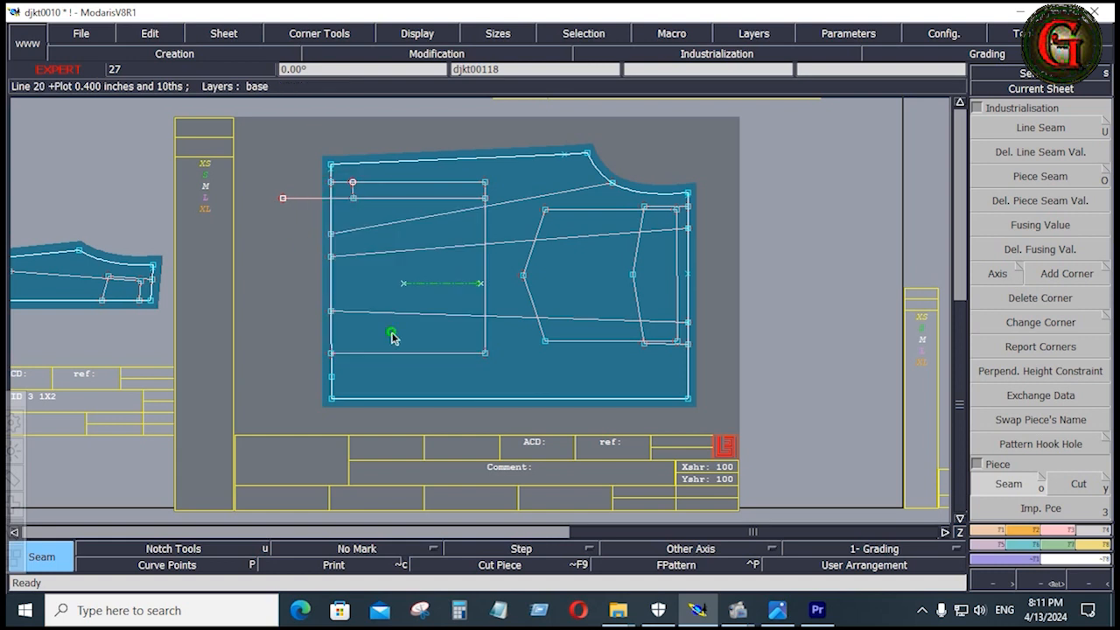
{"action": "key", "text": "Delete"}
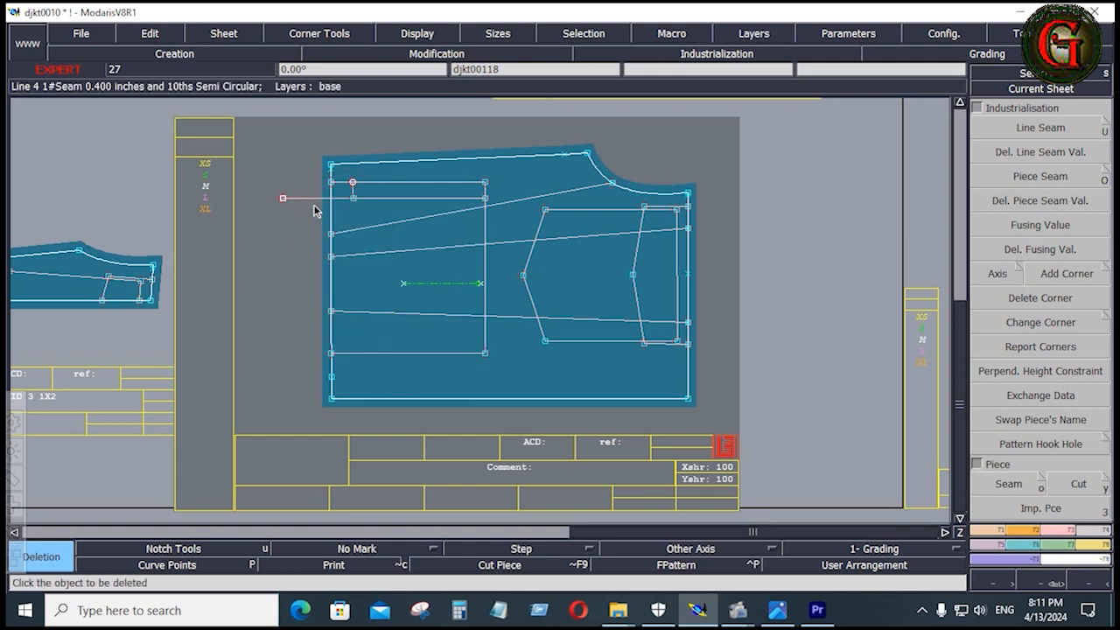
- Mirror the extracted narrow rectangle about its lower edge with Sym 2Pts to double its width
{"action": "key", "text": "Home"}
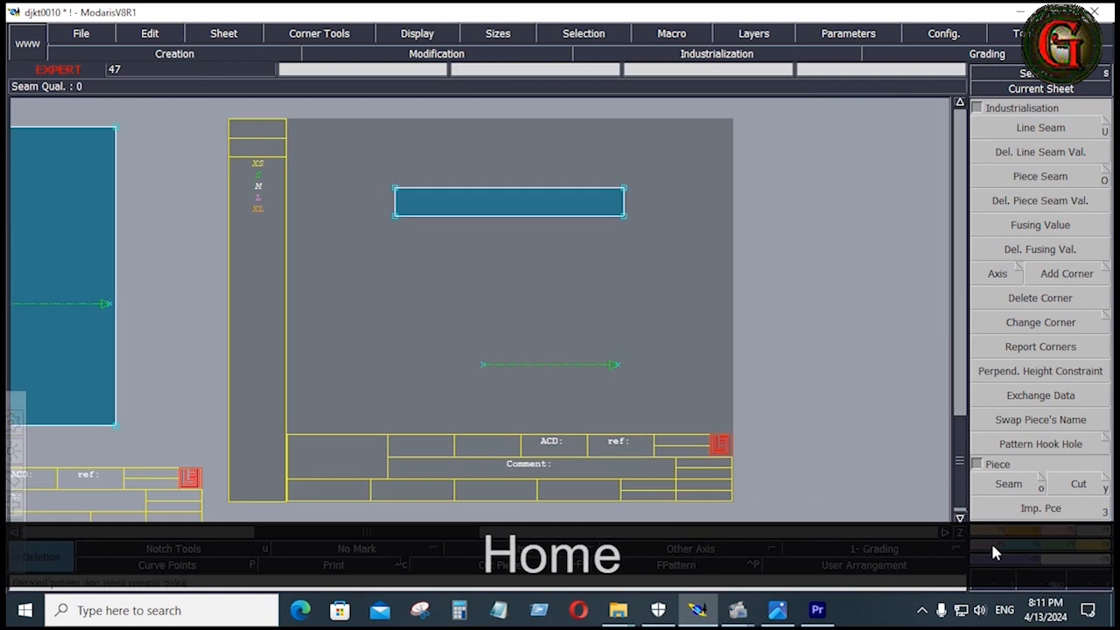
{"action": "scroll", "coordinate": [990, 540], "scroll_direction": "down", "scroll_amount": 5}
{"action": "left_click", "coordinate": [1046, 208]}
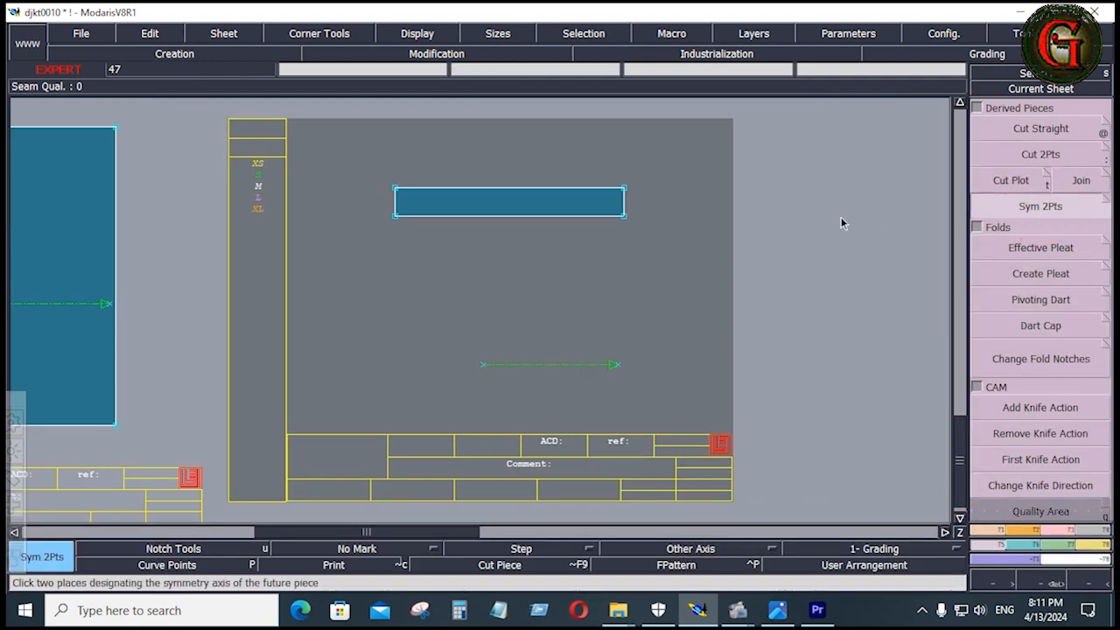
{"action": "key", "text": "ctrl"}
{"action": "left_click", "coordinate": [393, 216], "text": "ctrl"}
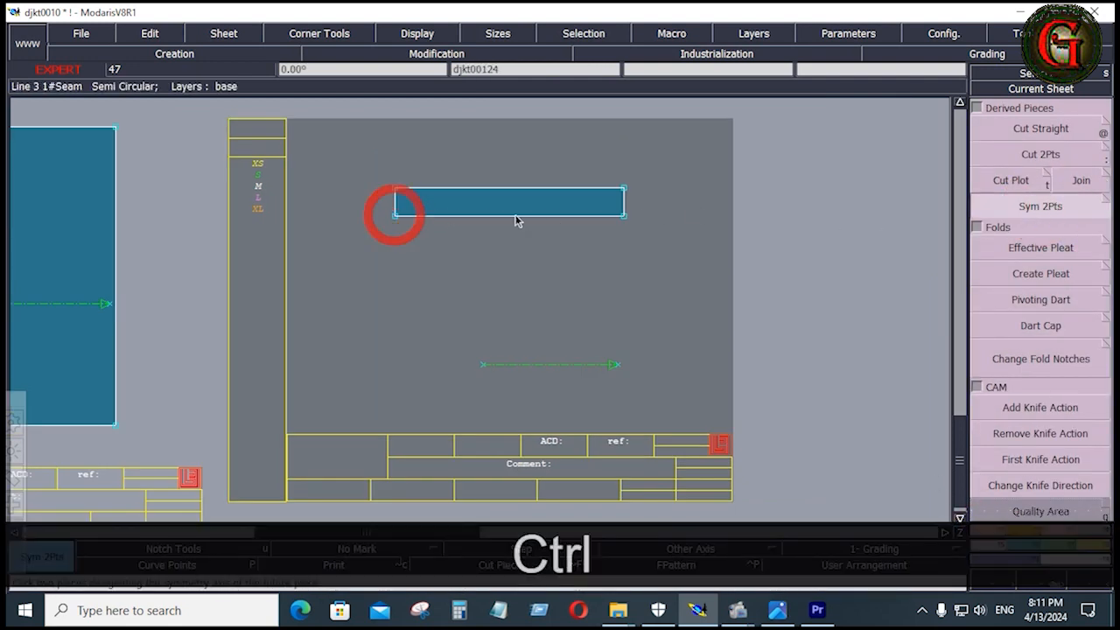
{"action": "left_click", "coordinate": [624, 216], "text": "ctrl"}
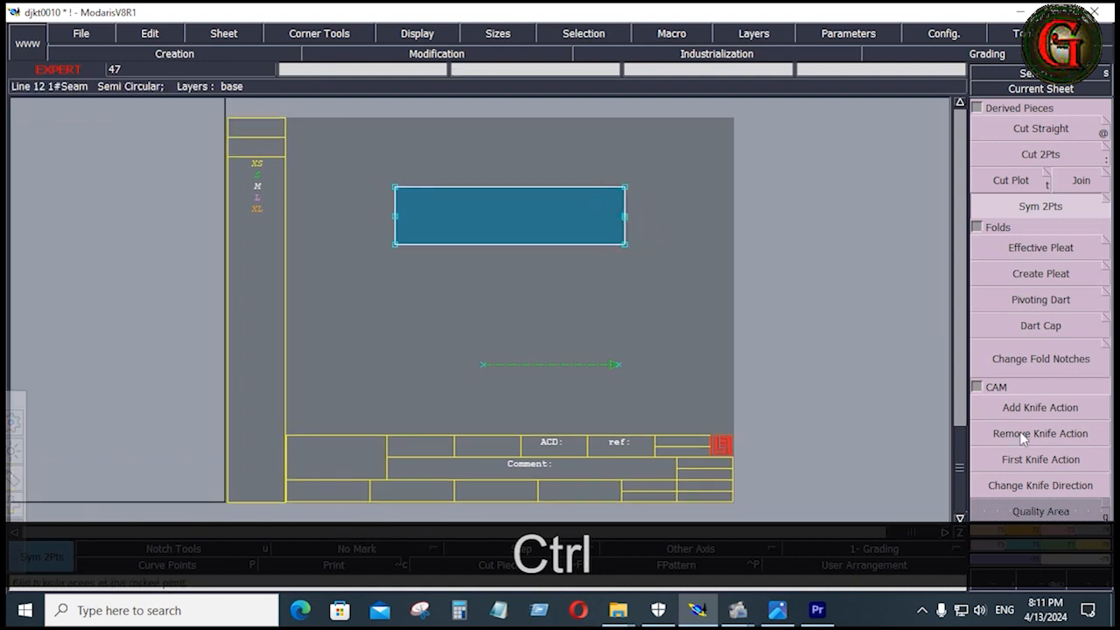
- Apply a 0.4 inch Line Seam to every edge of the mirrored narrow rectangle
{"action": "left_click", "coordinate": [1095, 530]}
{"action": "left_click", "coordinate": [988, 127]}
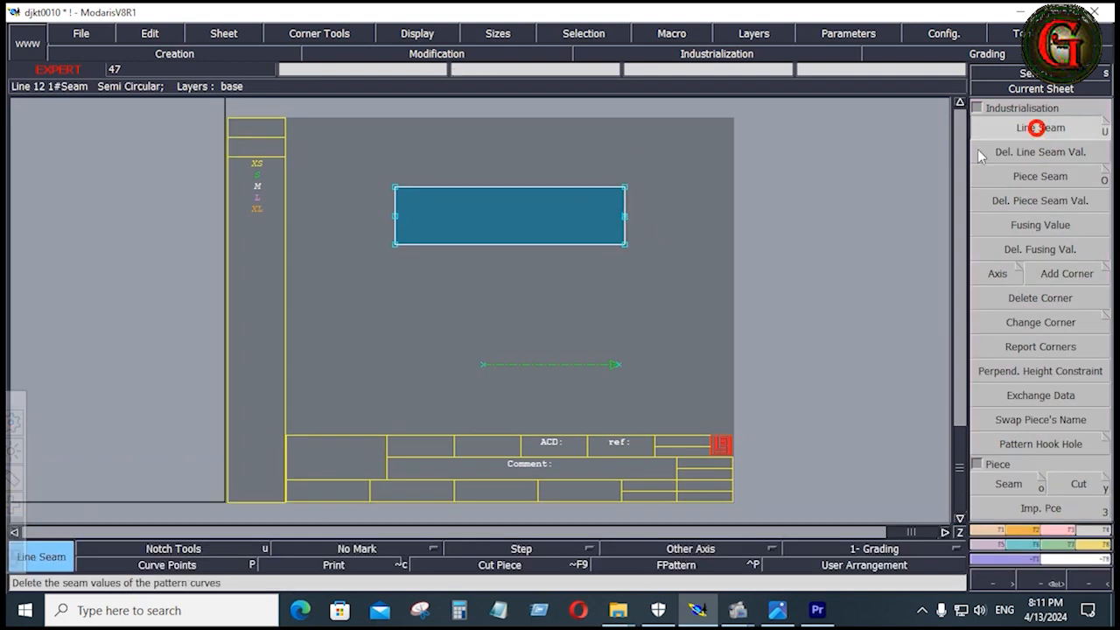
{"action": "left_click_drag", "start_coordinate": [357, 145], "coordinate": [662, 287]}
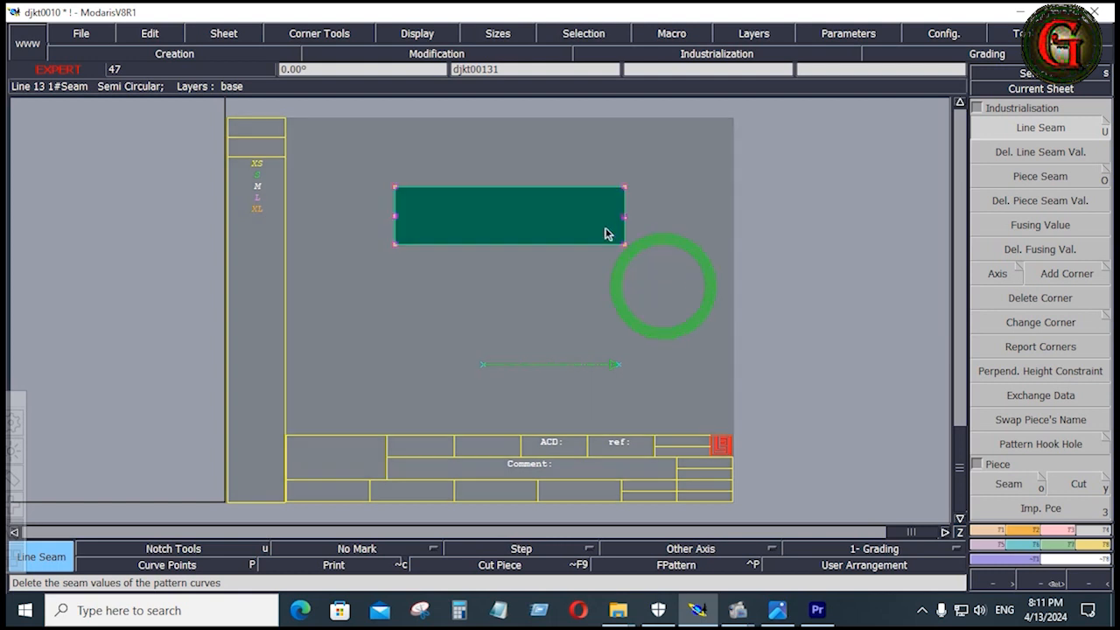
{"action": "left_click_drag", "start_coordinate": [572, 187], "coordinate": [571, 178]}
{"action": "key", "text": "Down"}
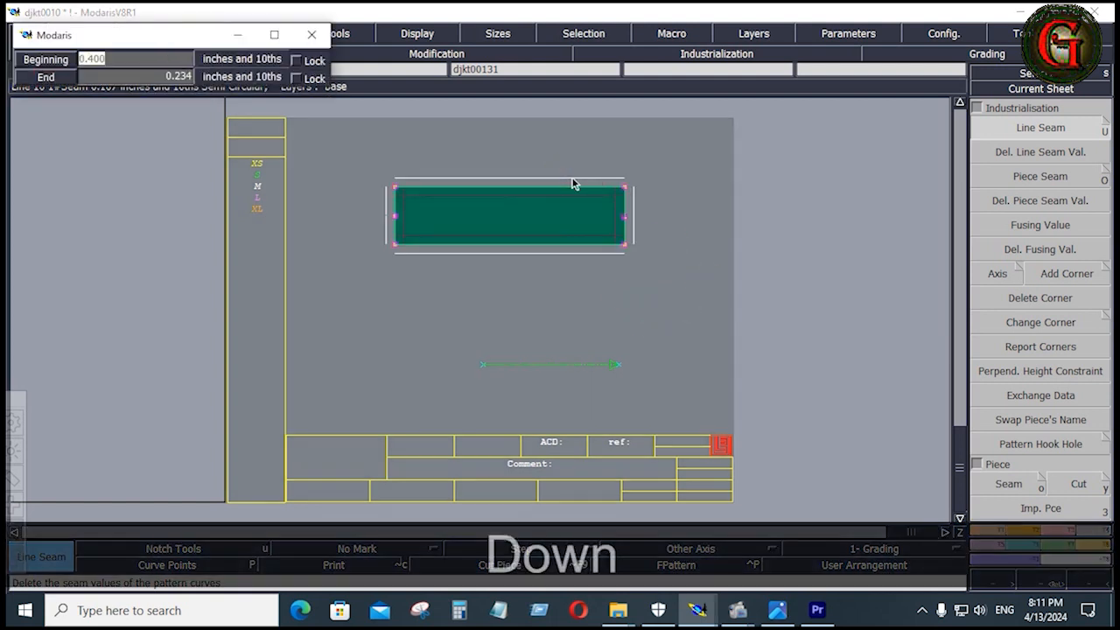
{"action": "type", "text": ".4"}
{"action": "key", "text": "Down"}
{"action": "type", "text": ".4"}
{"action": "key", "text": "Down"}
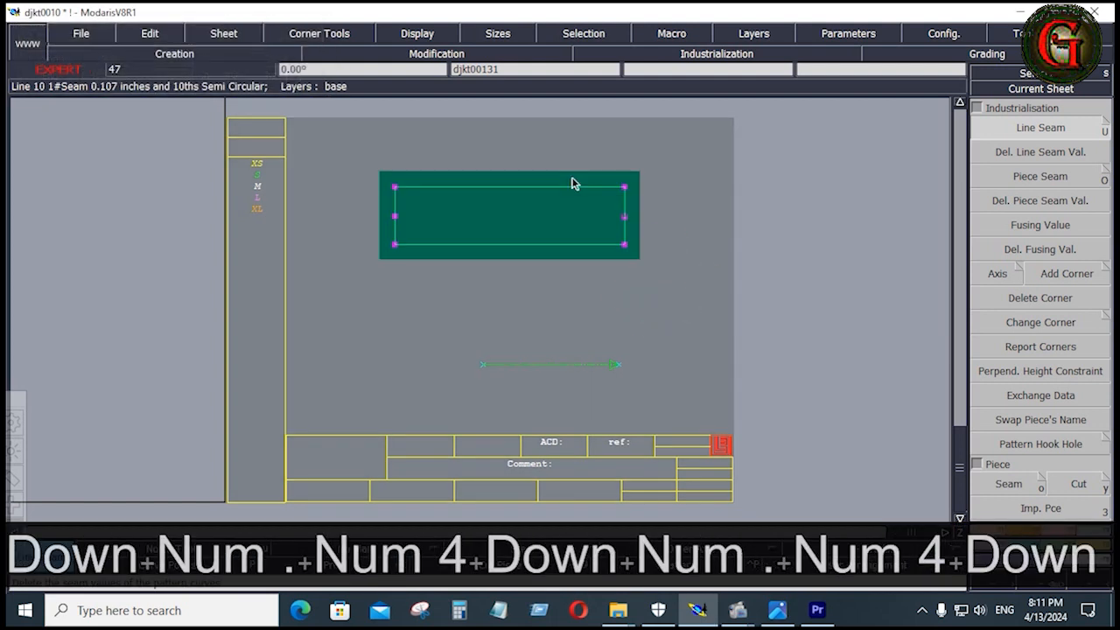
{"action": "left_click", "coordinate": [614, 291]}
- Set the seam allowance on both short ends of the narrow rectangle to 0.75 inches
{"action": "left_click_drag", "start_coordinate": [606, 147], "coordinate": [679, 301]}
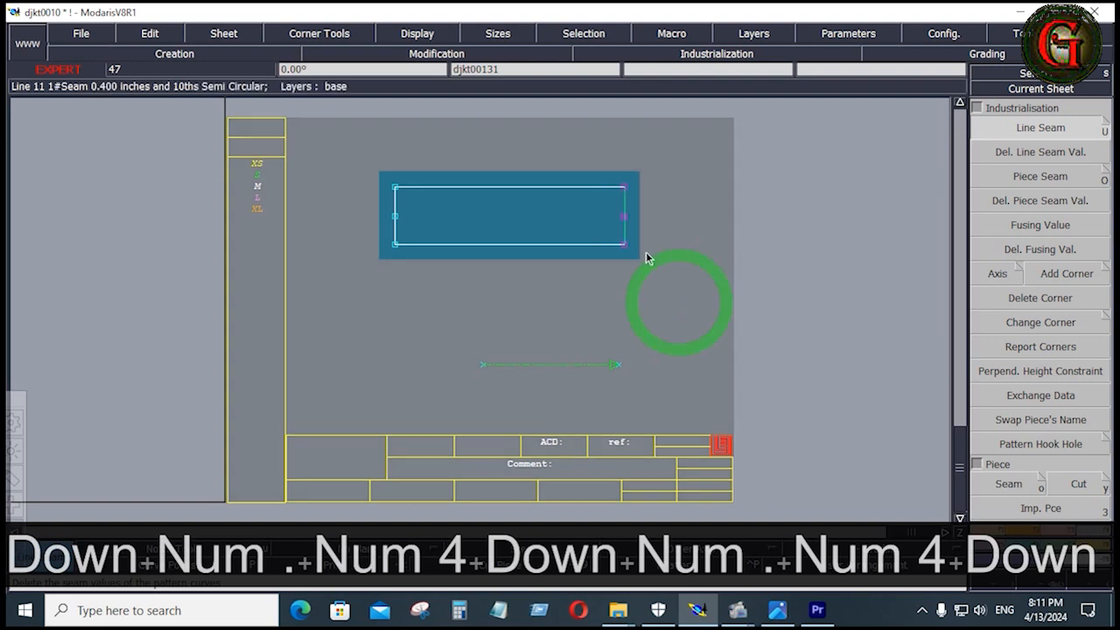
{"action": "left_click", "coordinate": [628, 236]}
{"action": "key", "text": "Down"}
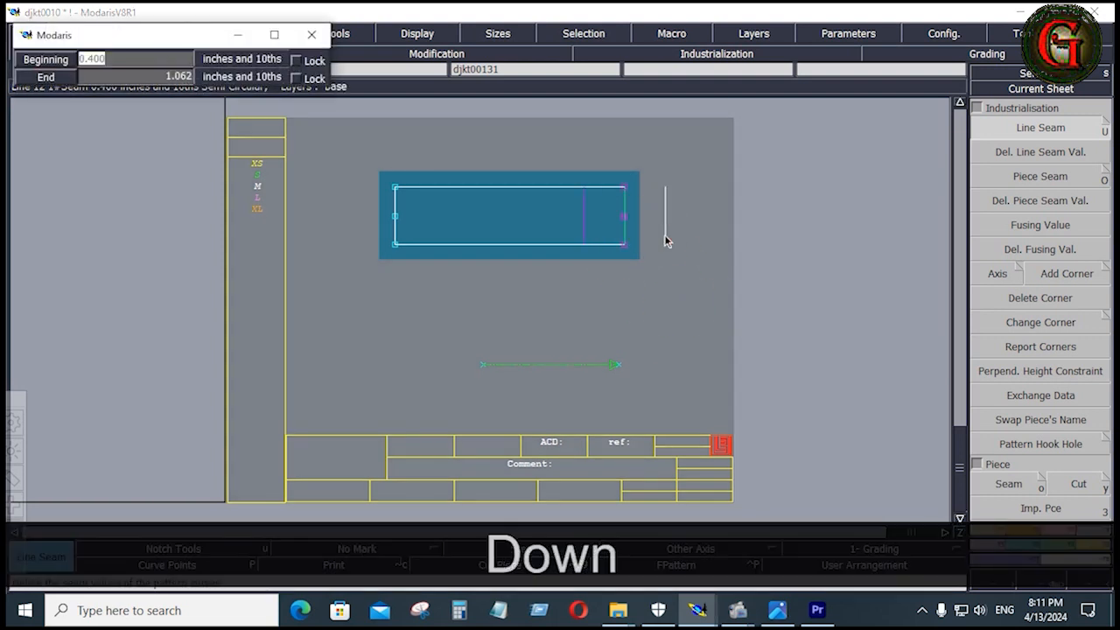
{"action": "type", "text": ".75"}
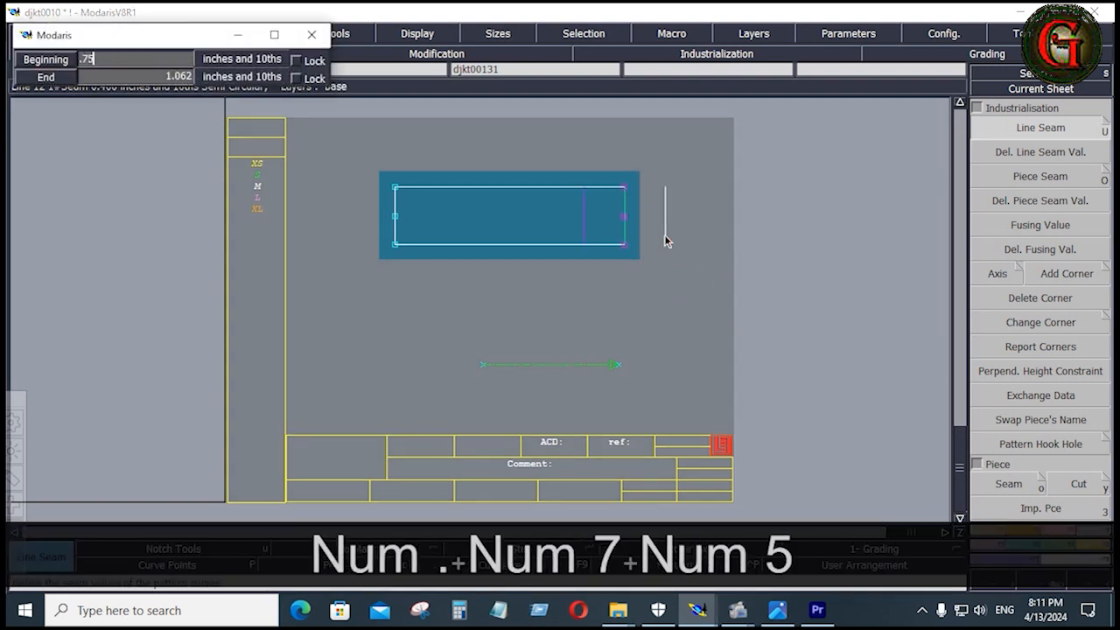
{"action": "key", "text": "Return"}
{"action": "left_click_drag", "start_coordinate": [367, 163], "coordinate": [460, 339]}
{"action": "left_click", "coordinate": [379, 236]}
{"action": "key", "text": "Down"}
{"action": "type", "text": ".75"}
{"action": "key", "text": "Down"}
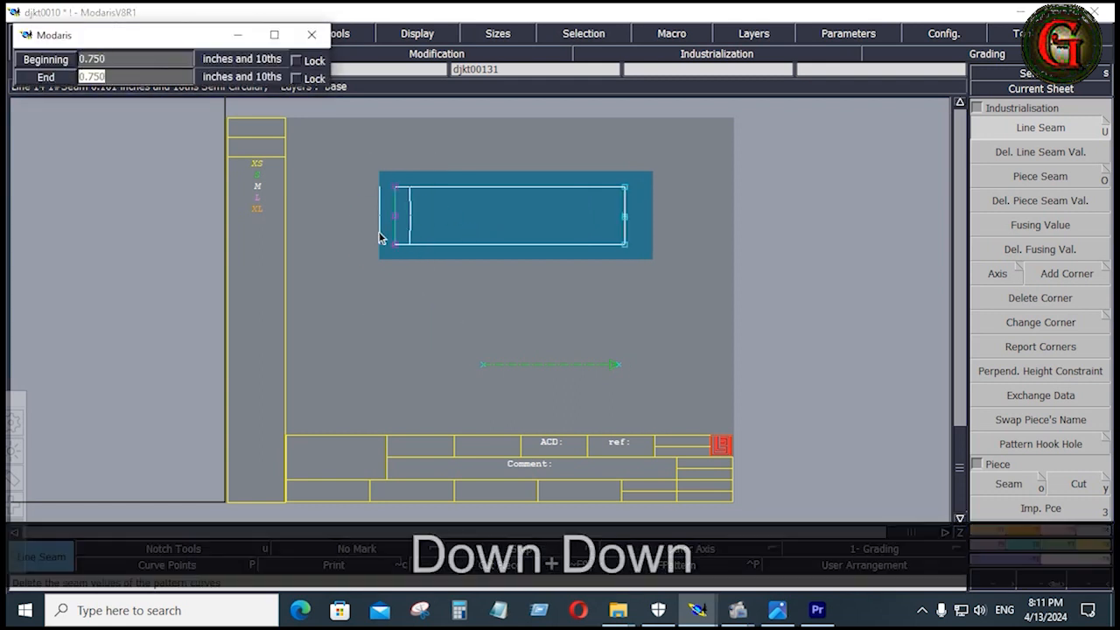
{"action": "key", "text": "Down"}
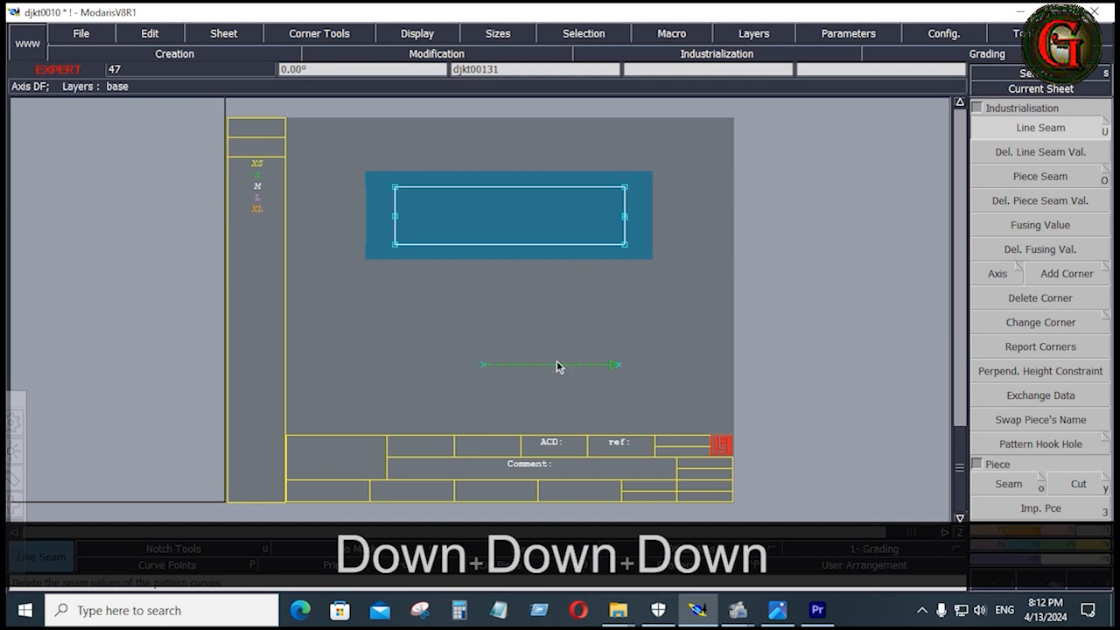
- Move the grain line from below the narrow rectangle to the middle of the piece
{"action": "left_click", "coordinate": [558, 360]}
{"action": "left_click", "coordinate": [561, 363]}
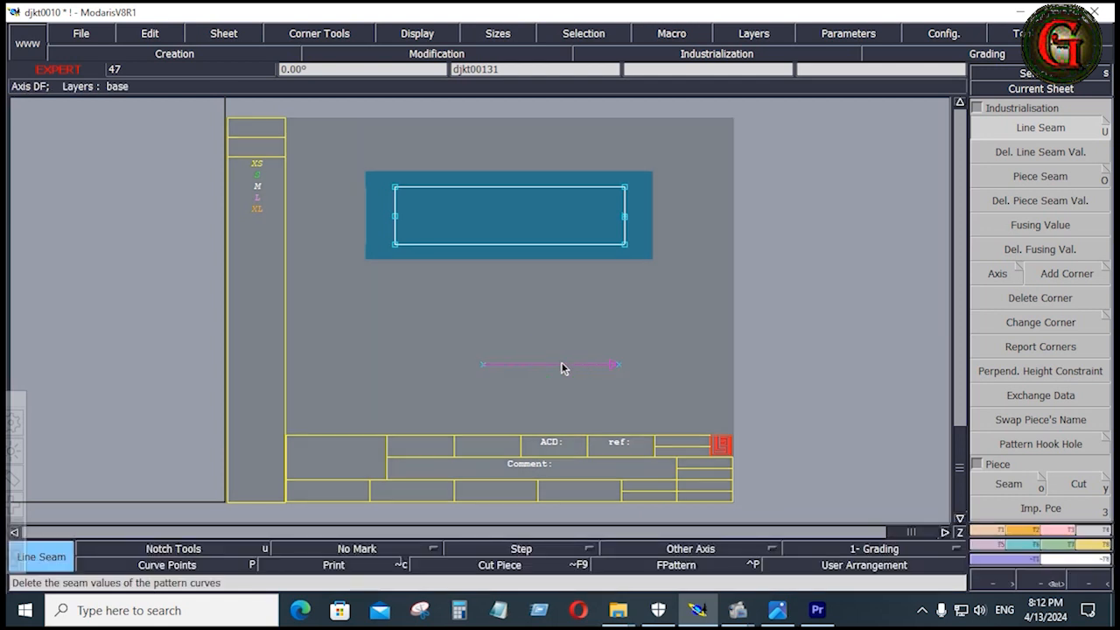
{"action": "key", "text": "d"}
{"action": "left_click", "coordinate": [562, 363]}
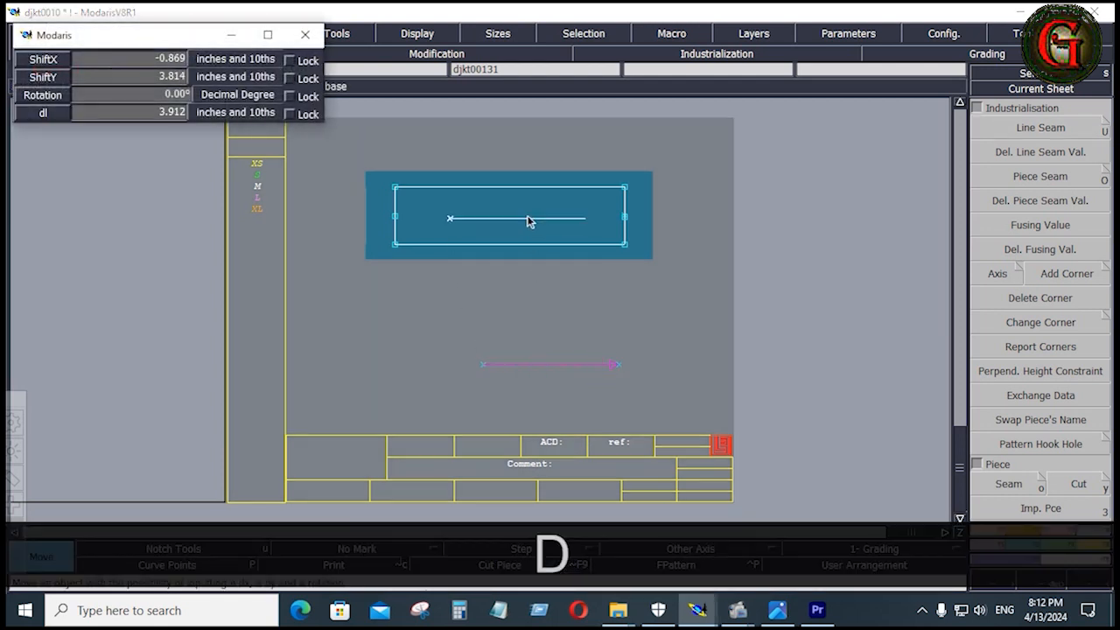
{"action": "left_click", "coordinate": [524, 216]}
{"action": "left_click", "coordinate": [600, 357]}
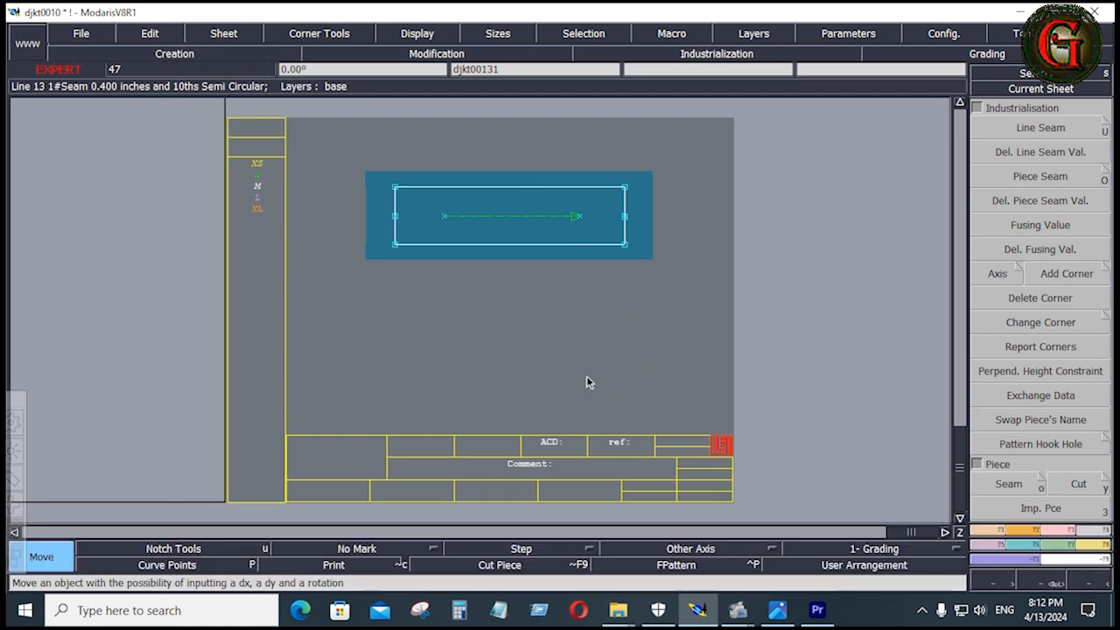
- Set the seam allowance on the right edge of the first square pocket piece to 0.75 inches
{"action": "key", "text": "KP_7"}
{"action": "key", "text": "KP_5"}
{"action": "key", "text": "Down"}
{"action": "key", "text": "KP_Decimal"}
{"action": "key", "text": "KP_7"}
{"action": "key", "text": "KP_5"}
{"action": "key", "text": "Return"}
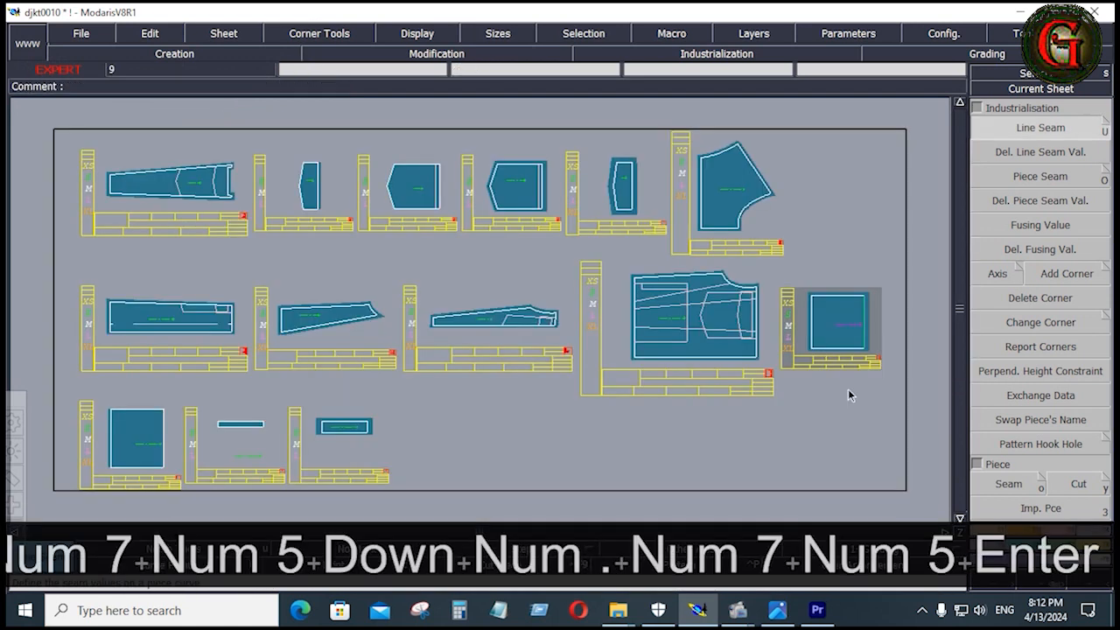
- Give the second square pocket piece a 0.75 inch seam allowance on its right edge and 0.4 inches on the other edges
{"action": "left_click", "coordinate": [164, 462]}
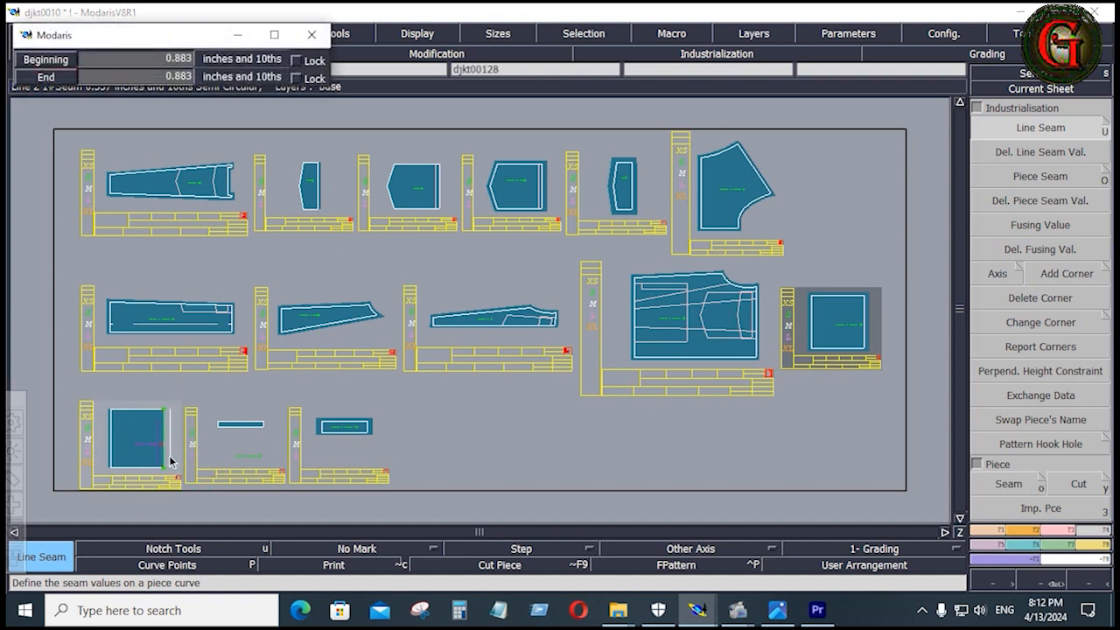
{"action": "key", "text": "Down"}
{"action": "key", "text": "Down"}
{"action": "key", "text": "Down"}
{"action": "left_click", "coordinate": [146, 405]}
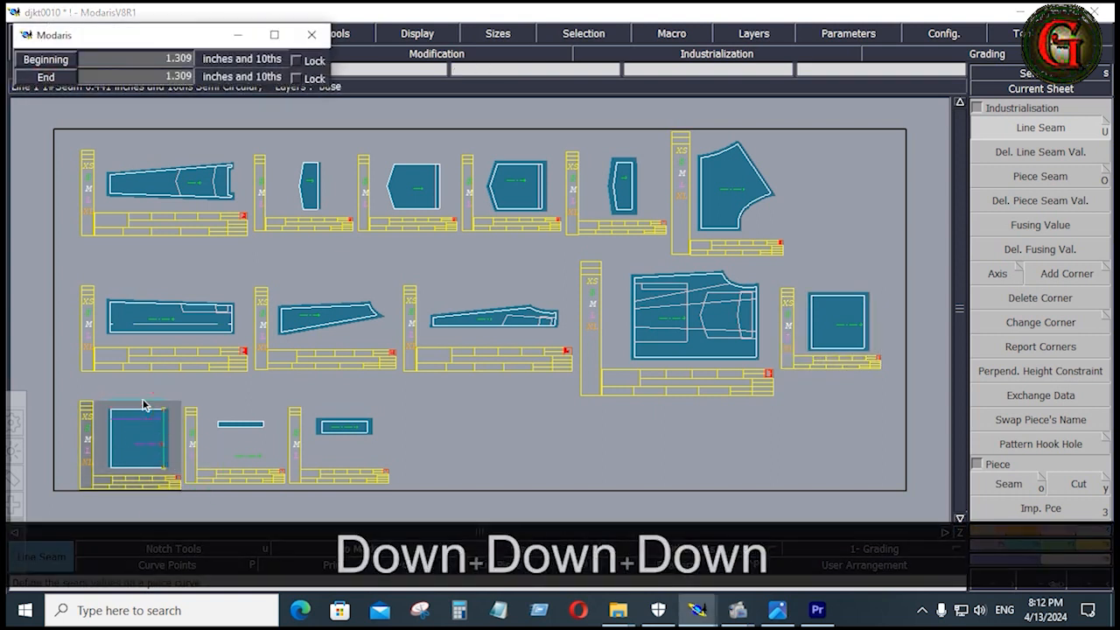
{"action": "key", "text": "Down"}
{"action": "type", "text": ".4"}
{"action": "key", "text": "Down"}
{"action": "type", "text": ".4"}
{"action": "key", "text": "Down"}
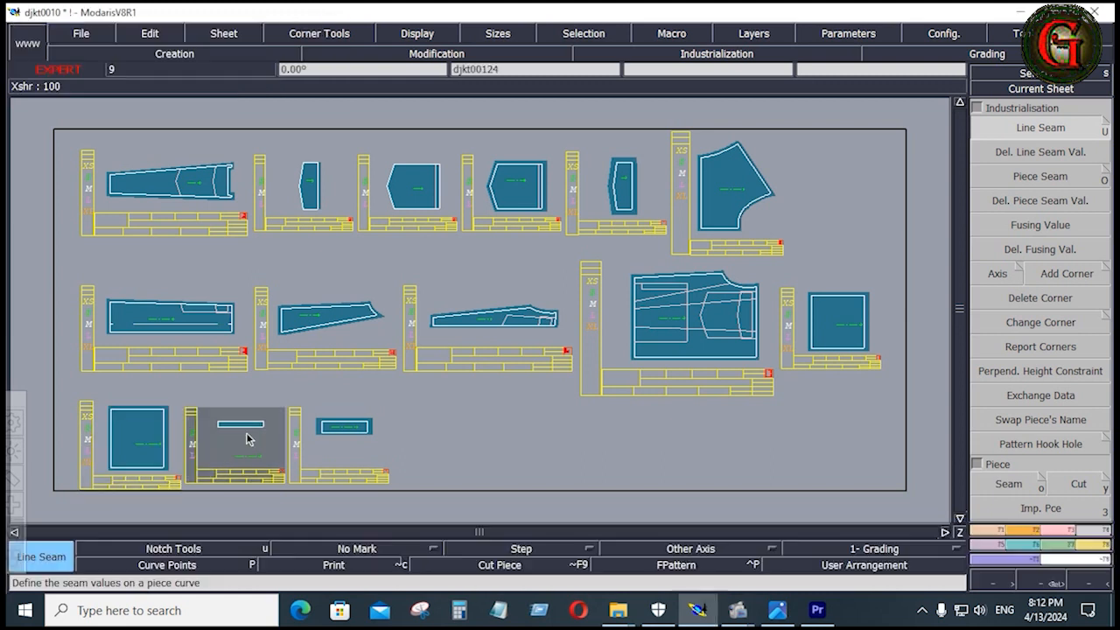
- Delete the sheet holding the leftover unmirrored narrow rectangle
{"action": "key", "text": "shift+z"}
{"action": "left_click", "coordinate": [247, 437]}
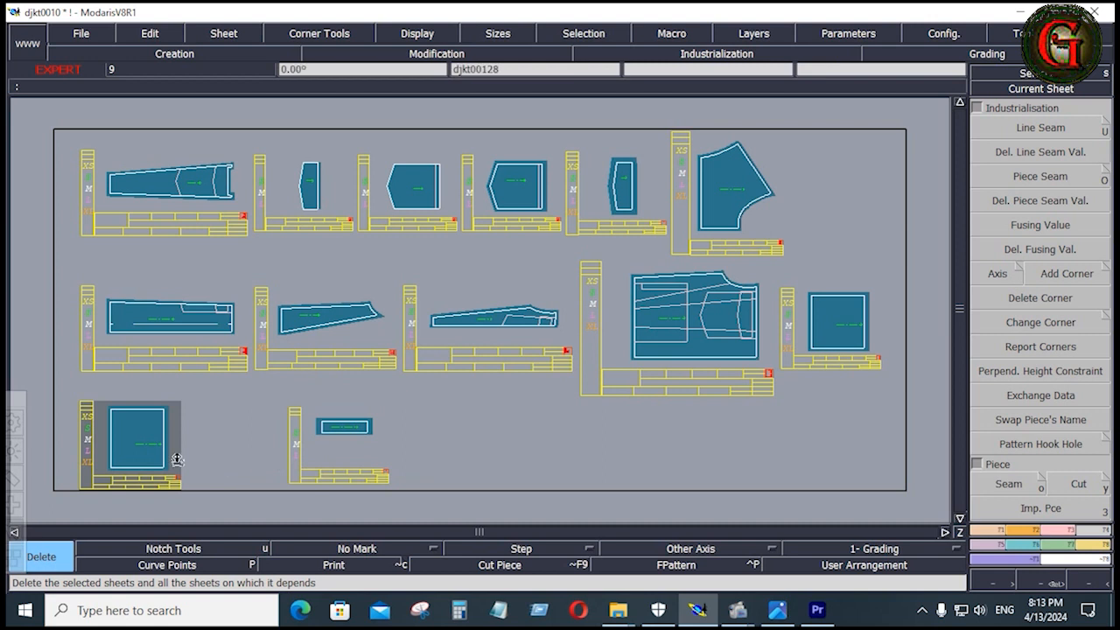
- Enter the comment "PKT 1 1X2" on the first square pocket piece and rearrange the sheets
{"action": "key", "text": "Home"}
{"action": "key", "text": "e"}
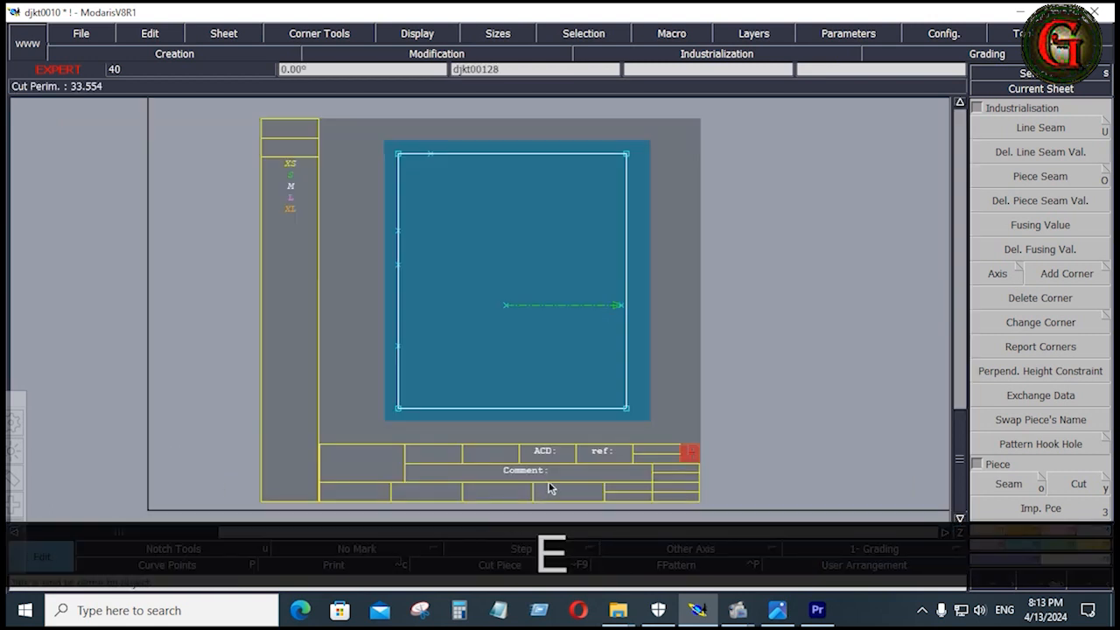
{"action": "left_click", "coordinate": [548, 471]}
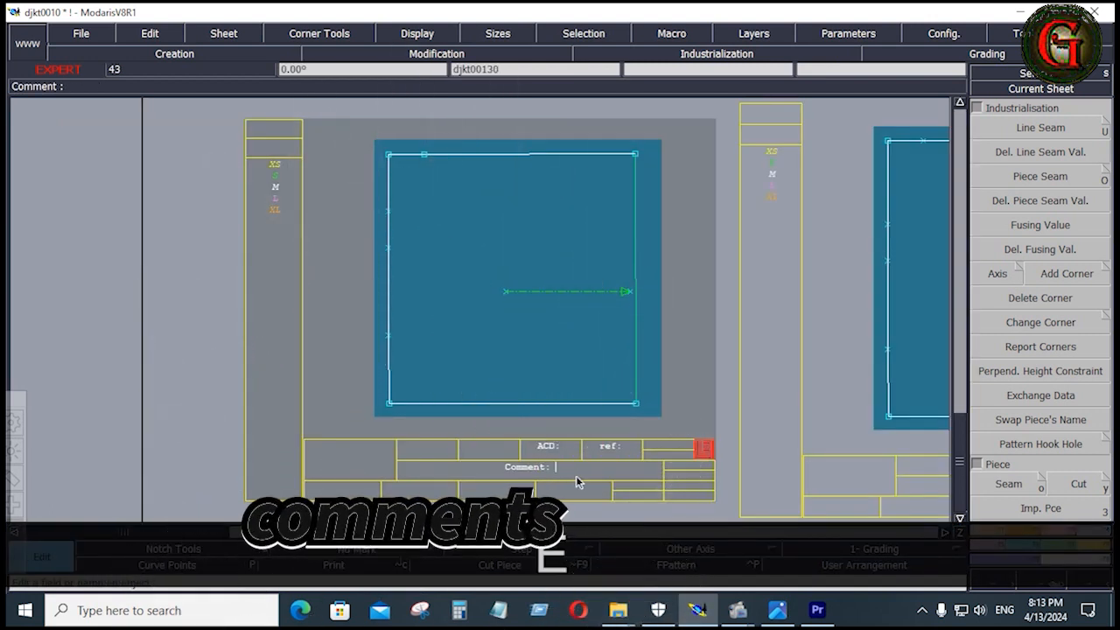
{"action": "type", "text": "PKT"}
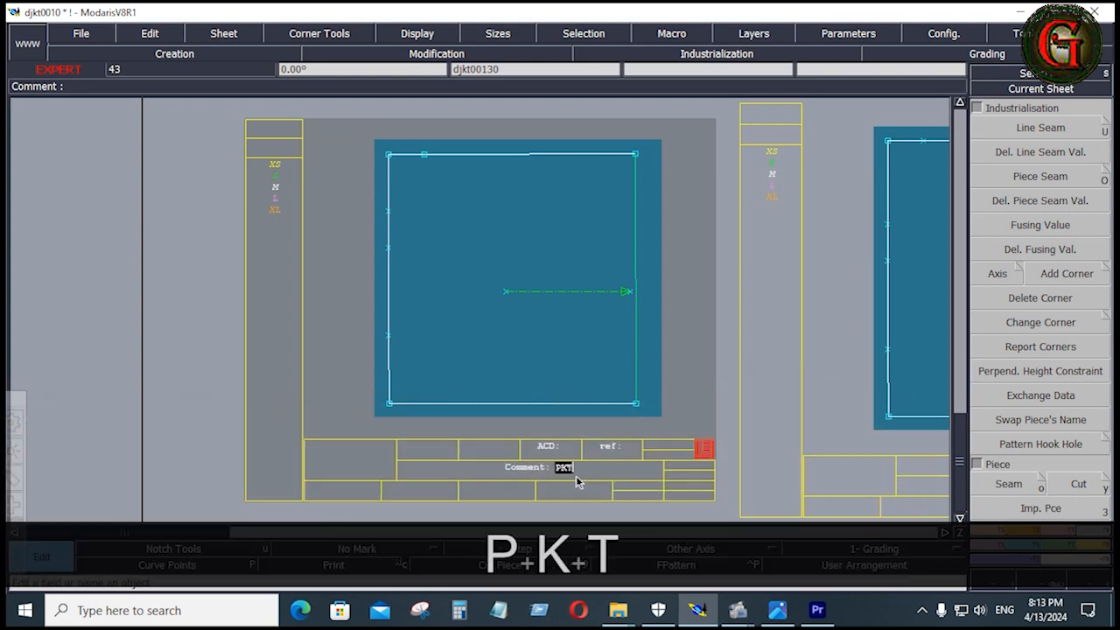
{"action": "type", "text": " 1"}
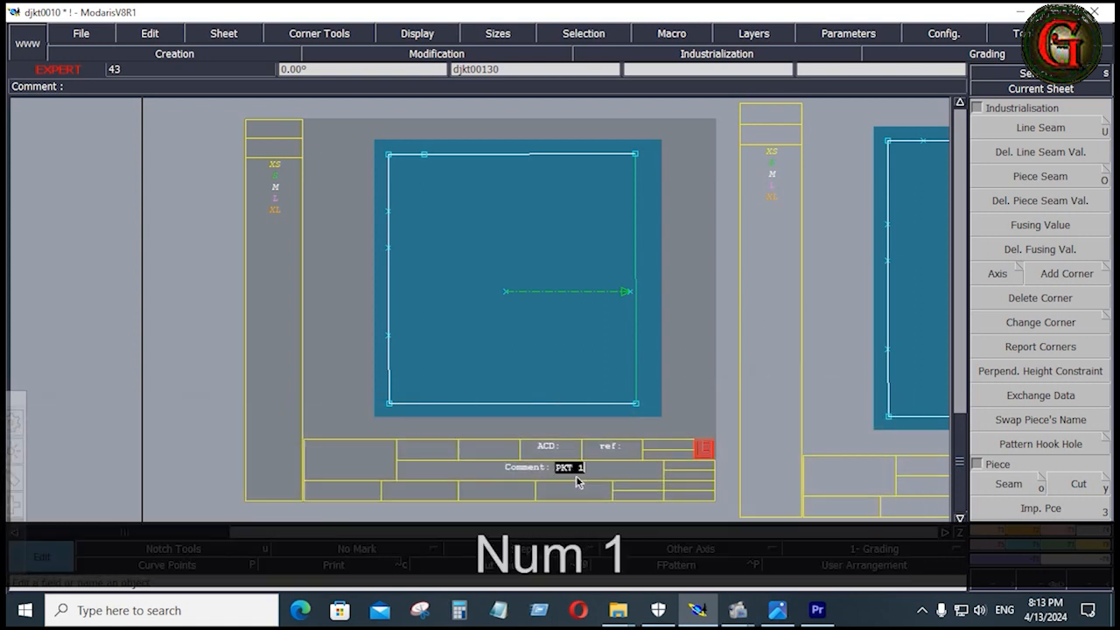
{"action": "type", "text": " 1X2"}
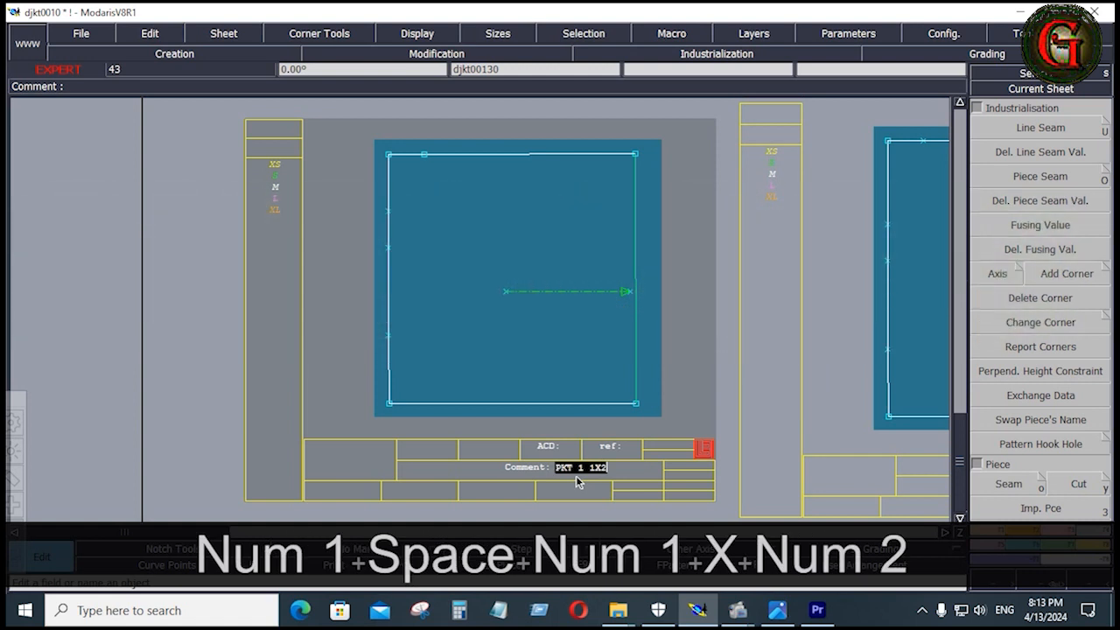
{"action": "key", "text": "Return"}
{"action": "key", "text": "j"}
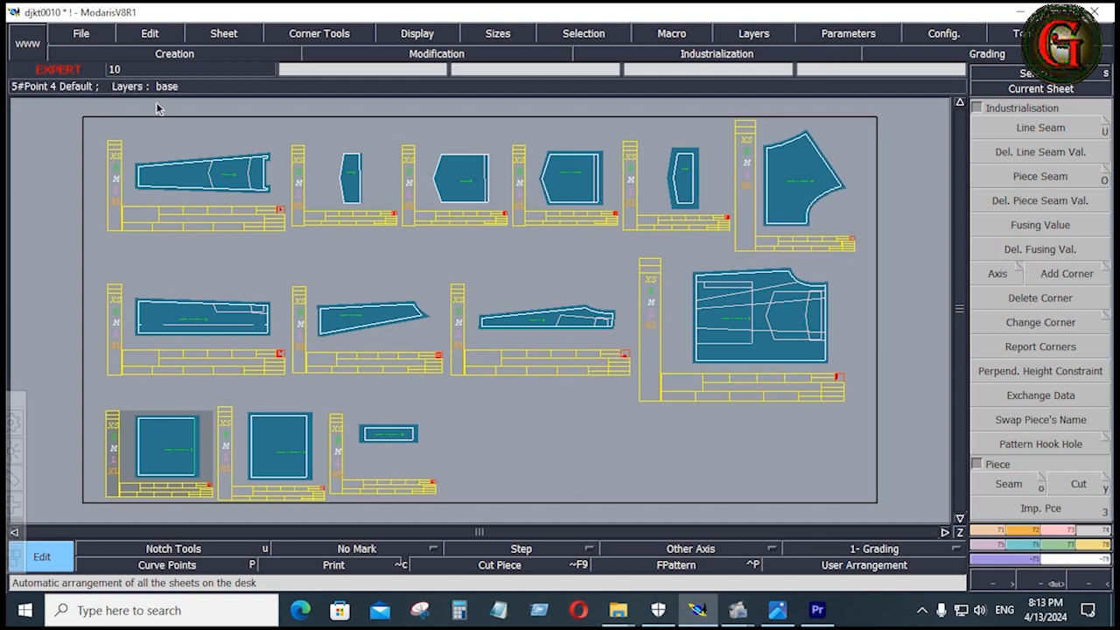
- Save the model, choosing to continue, and lay out all of its sheets on the desk
{"action": "left_click", "coordinate": [79, 35]}
{"action": "left_click", "coordinate": [55, 104]}
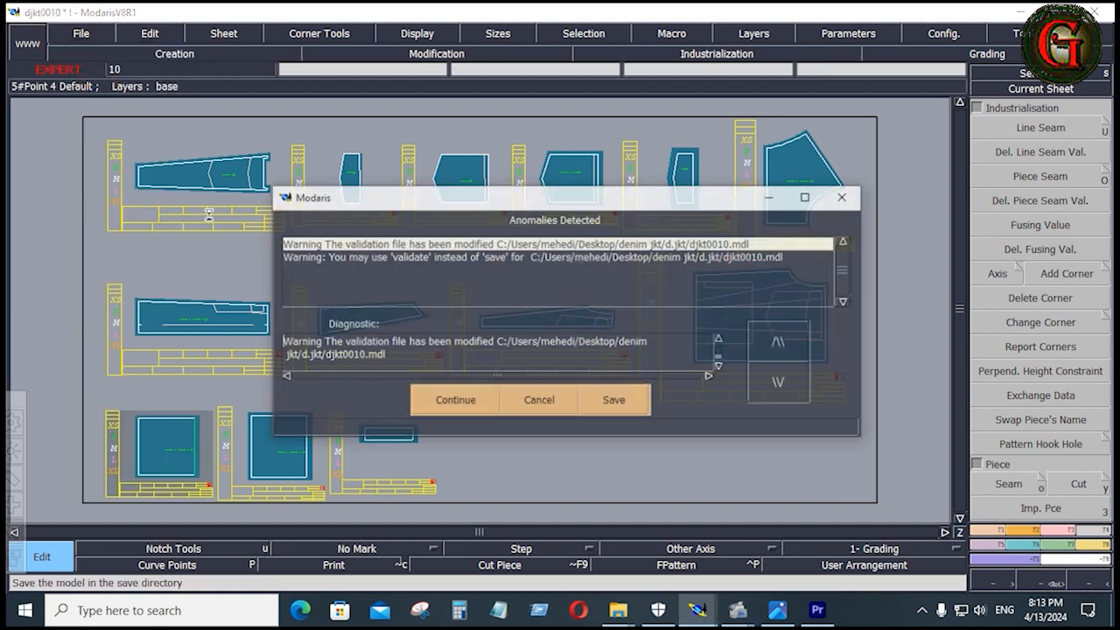
{"action": "left_click", "coordinate": [455, 401]}
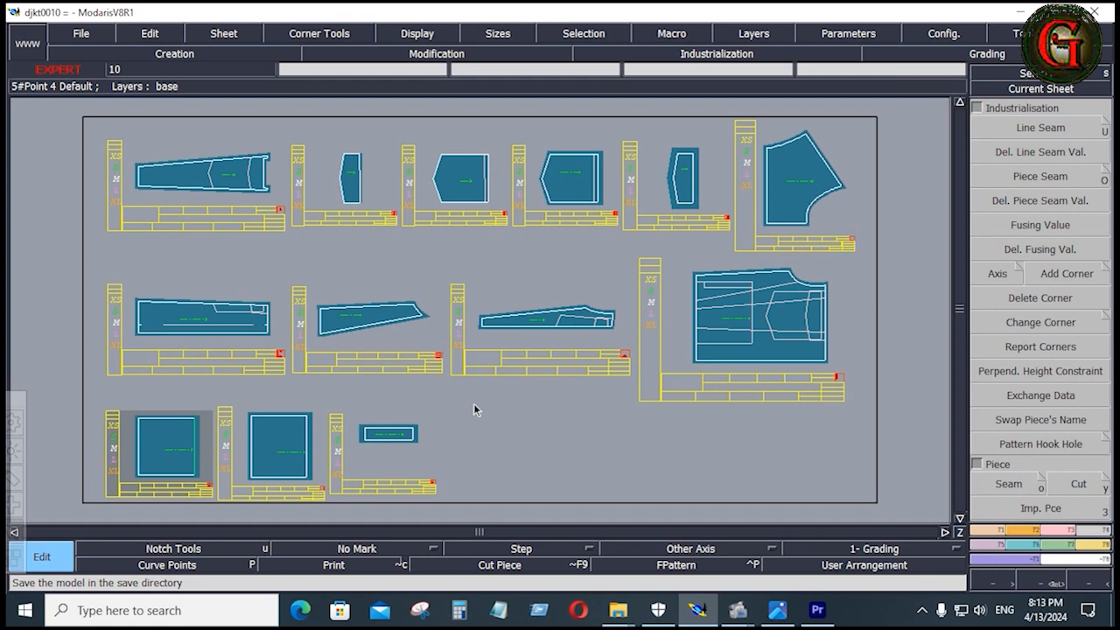
{"action": "key", "text": "KP_8"}
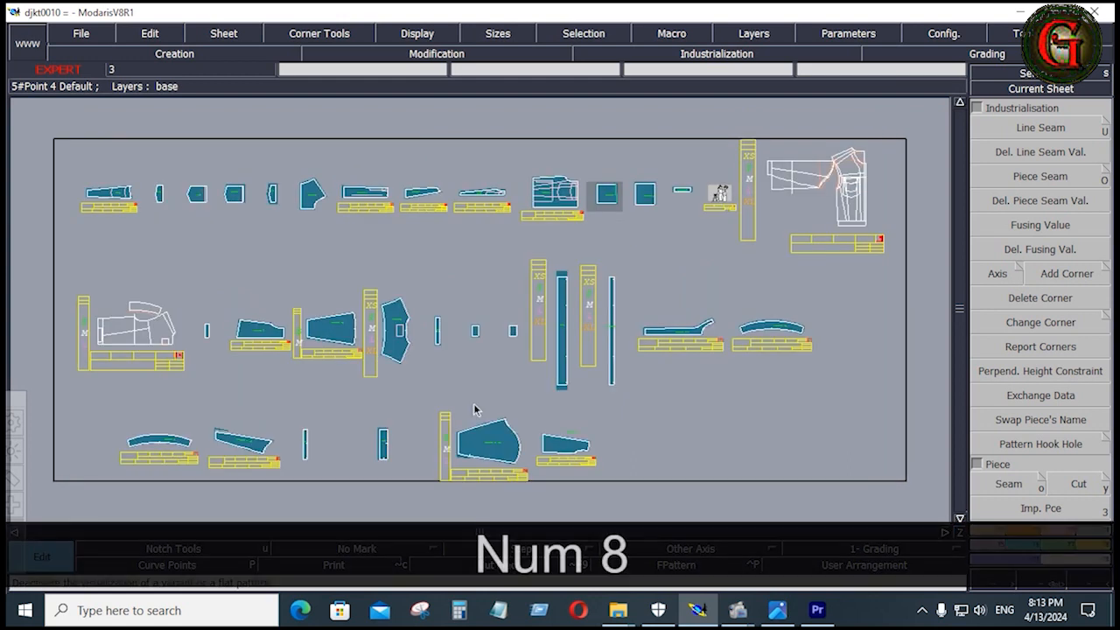
{"action": "key", "text": "j"}
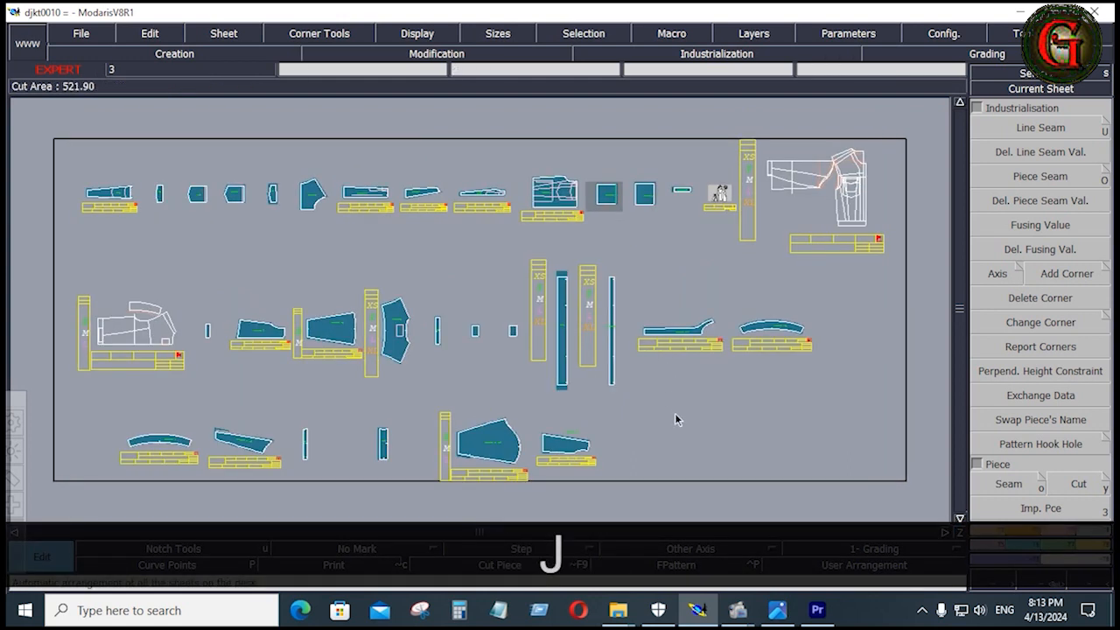
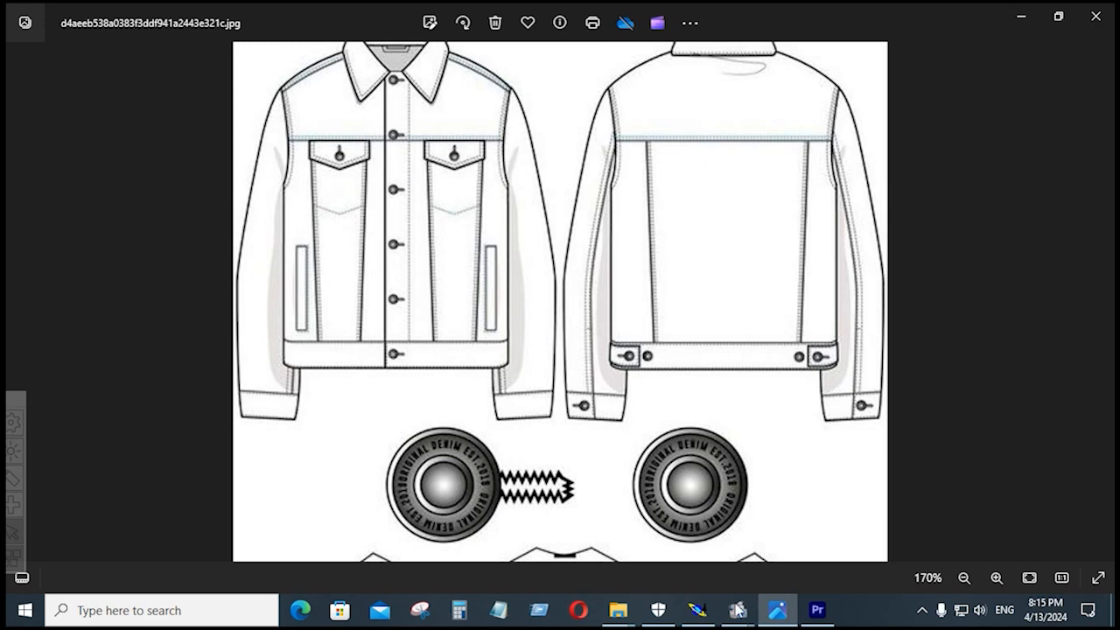
- Switch back to Modaris and set the seam allowance on the front yoke's slanted shoulder edge to 0.75 inches
{"action": "left_click", "coordinate": [698, 609]}
{"action": "key", "text": "Home"}
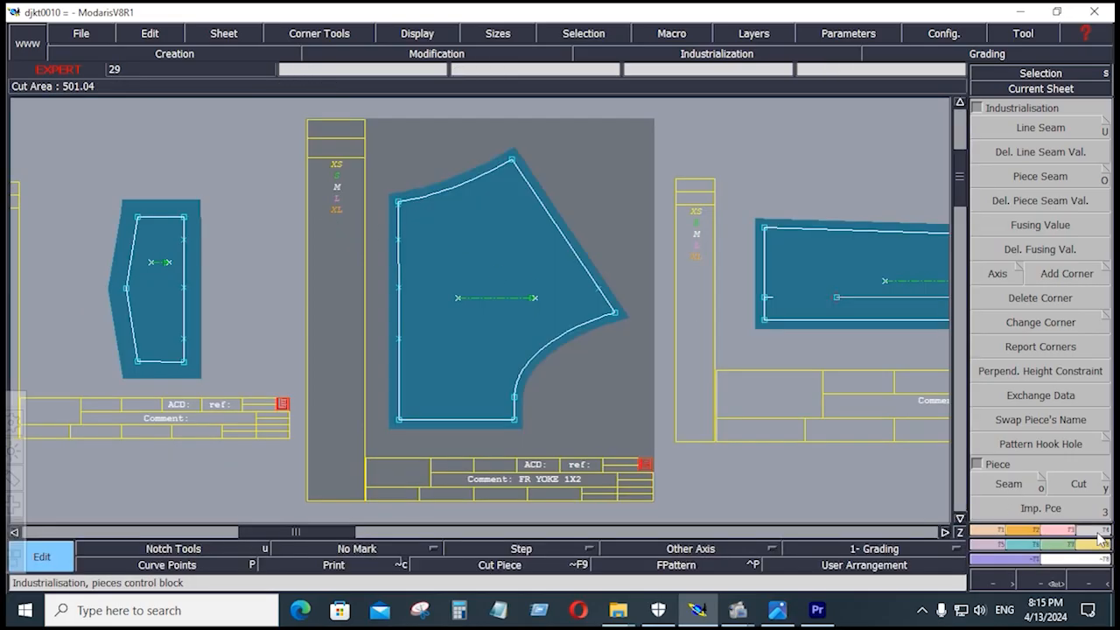
{"action": "left_click", "coordinate": [1040, 128]}
{"action": "left_click", "coordinate": [564, 238]}
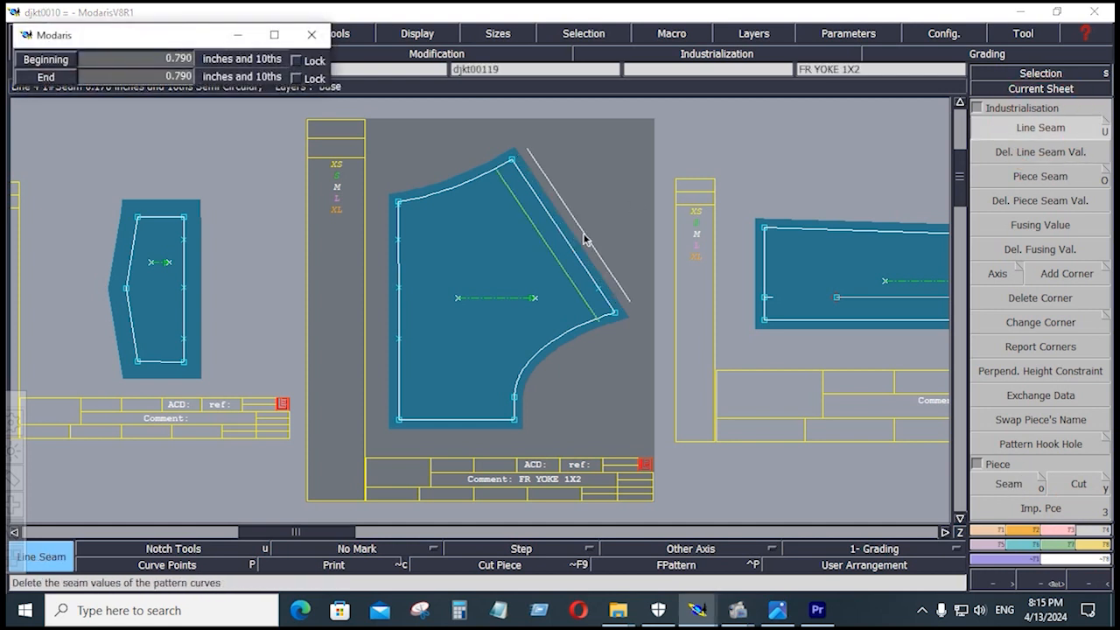
{"action": "key", "text": "Down"}
{"action": "type", "text": ".75"}
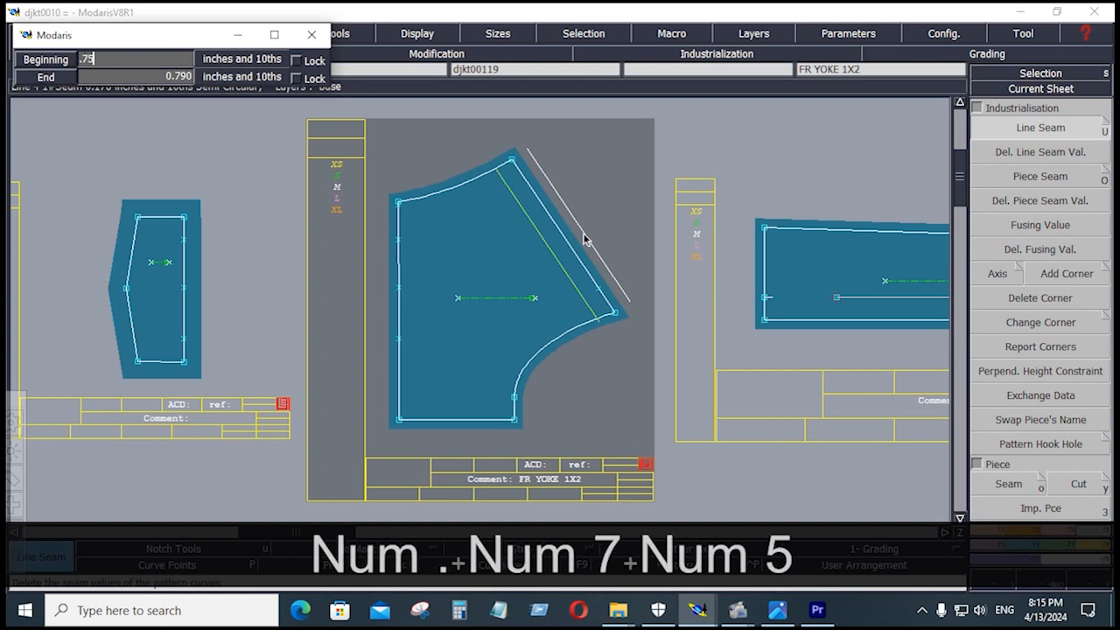
{"action": "key", "text": "Down"}
{"action": "type", "text": ".75"}
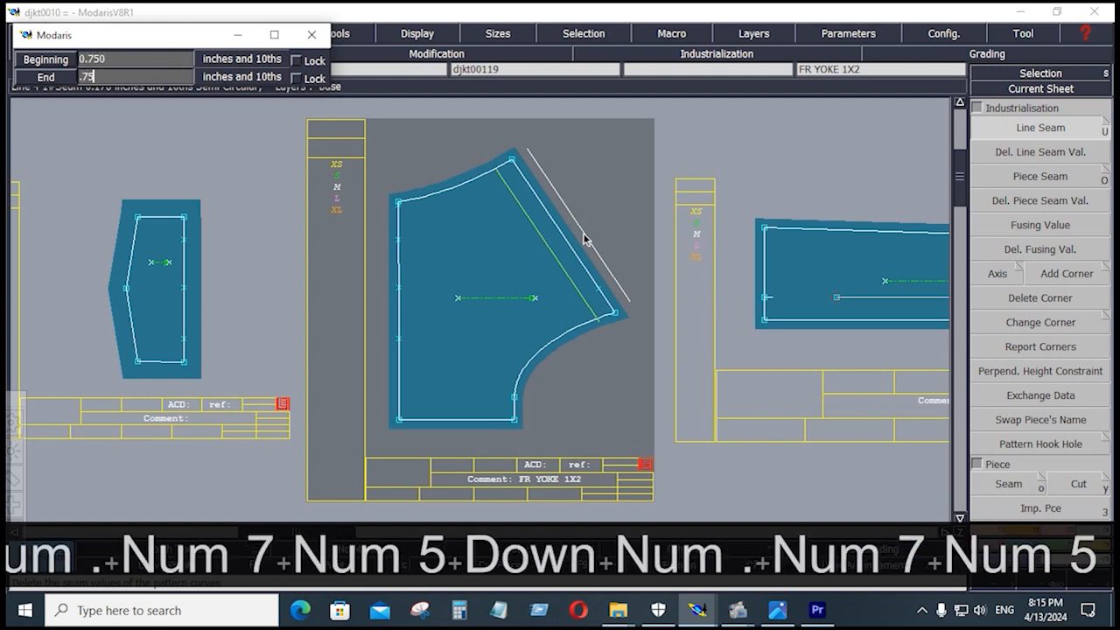
{"action": "key", "text": "Return"}
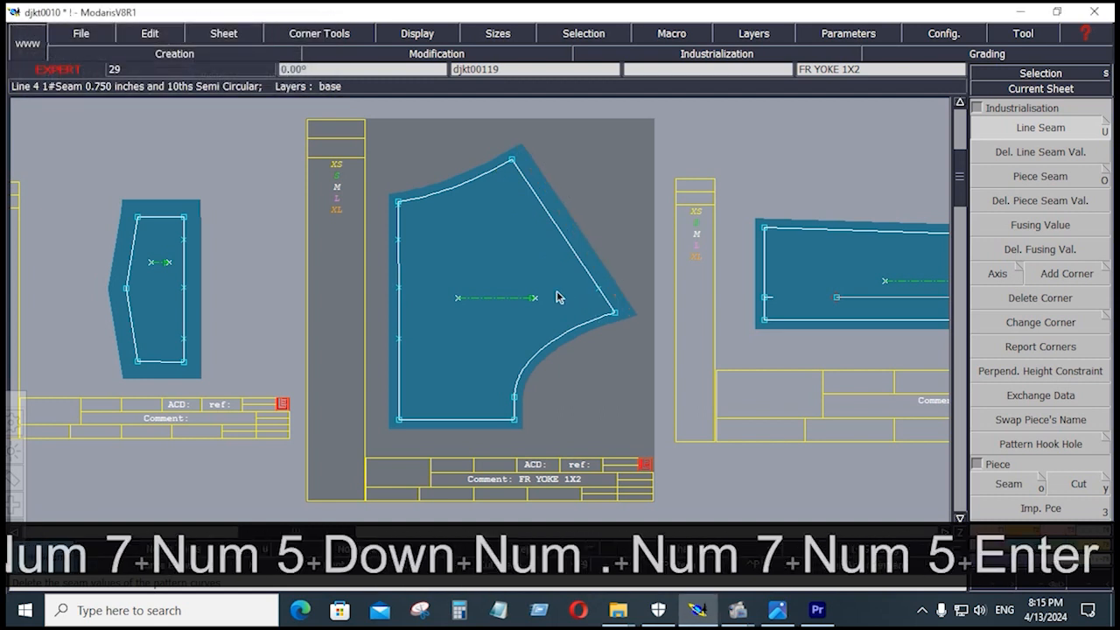
{"action": "left_click_drag", "start_coordinate": [373, 165], "coordinate": [426, 438]}
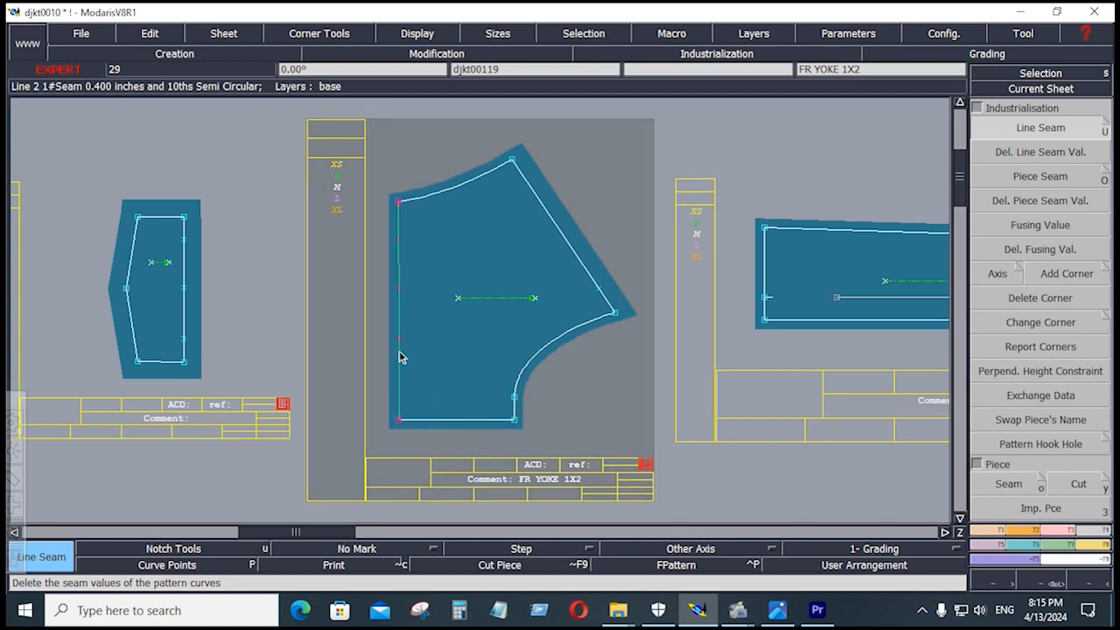
{"action": "key", "text": "j"}
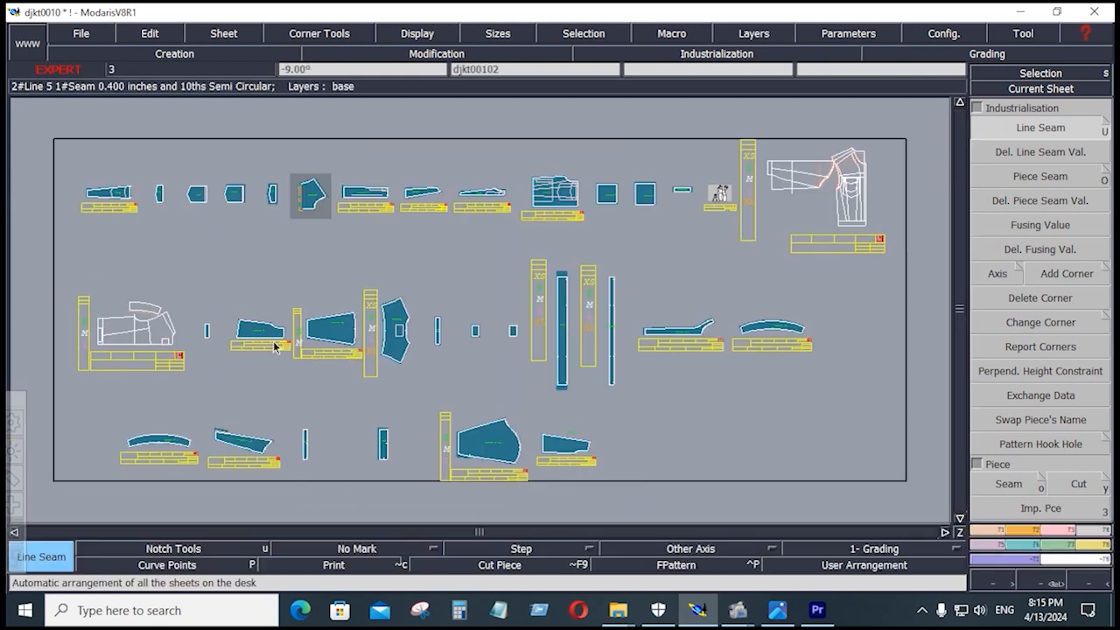
- Set the seam allowance on the wide curved edge of the symmetrical tapered panel to 0.75 inches at both beginning and end
{"action": "key", "text": "Return"}
{"action": "left_click_drag", "start_coordinate": [206, 289], "coordinate": [376, 398]}
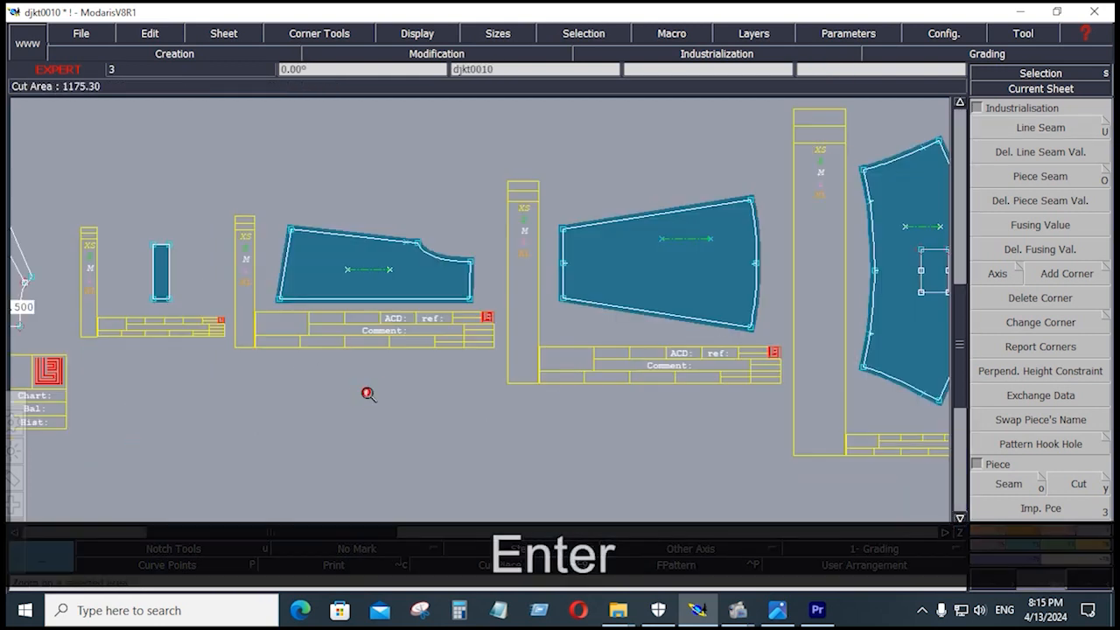
{"action": "left_click", "coordinate": [1054, 128]}
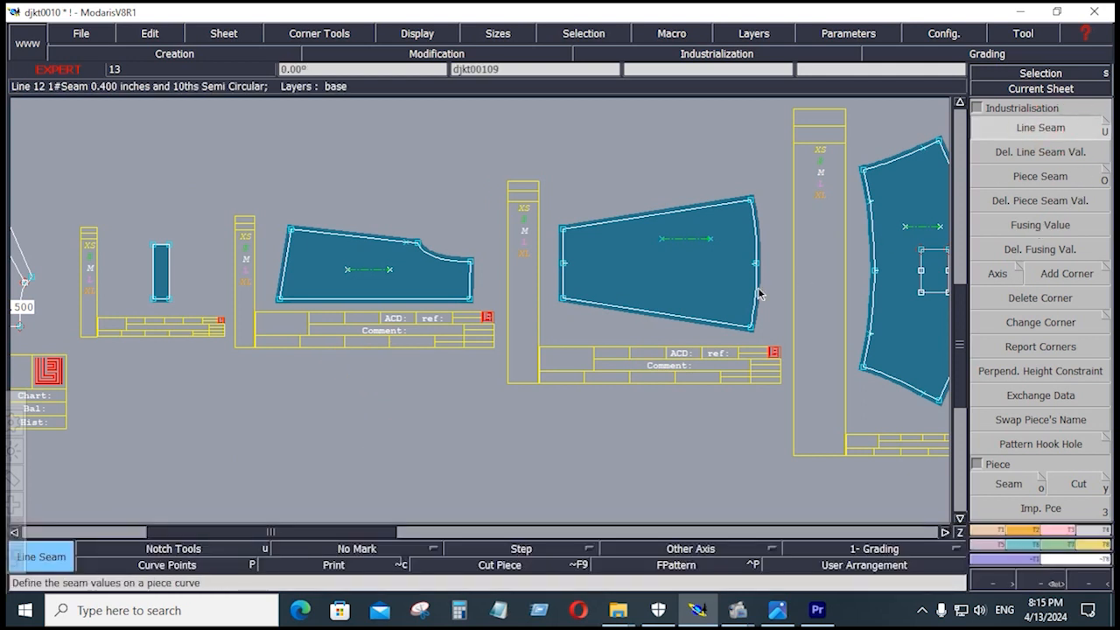
{"action": "left_click", "coordinate": [787, 331]}
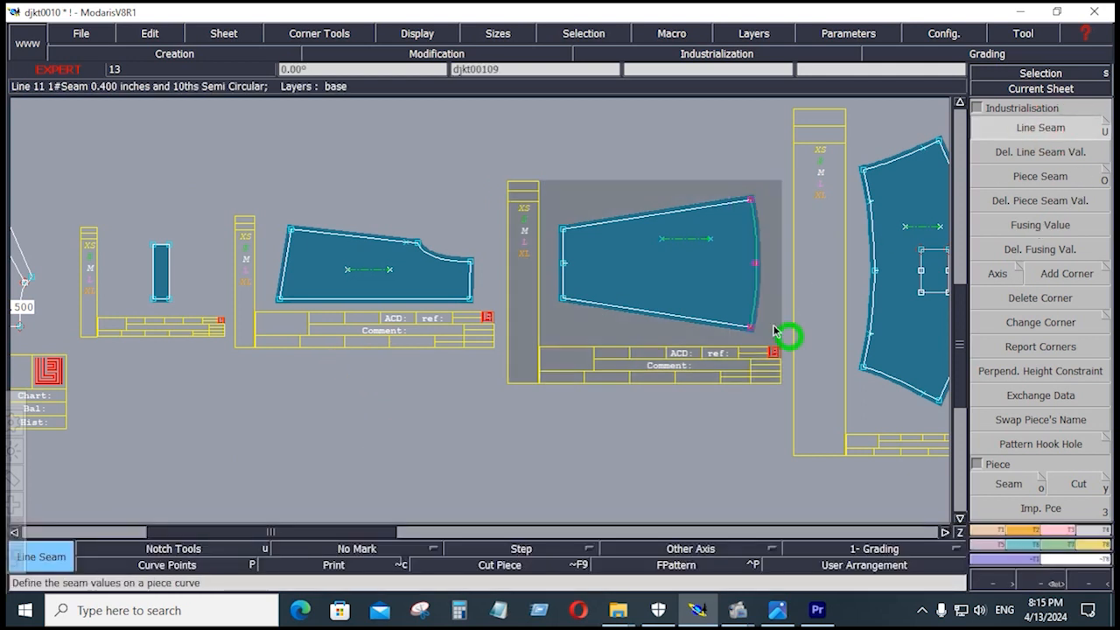
{"action": "key", "text": "Down"}
{"action": "key", "text": "Down"}
{"action": "key", "text": "Down"}
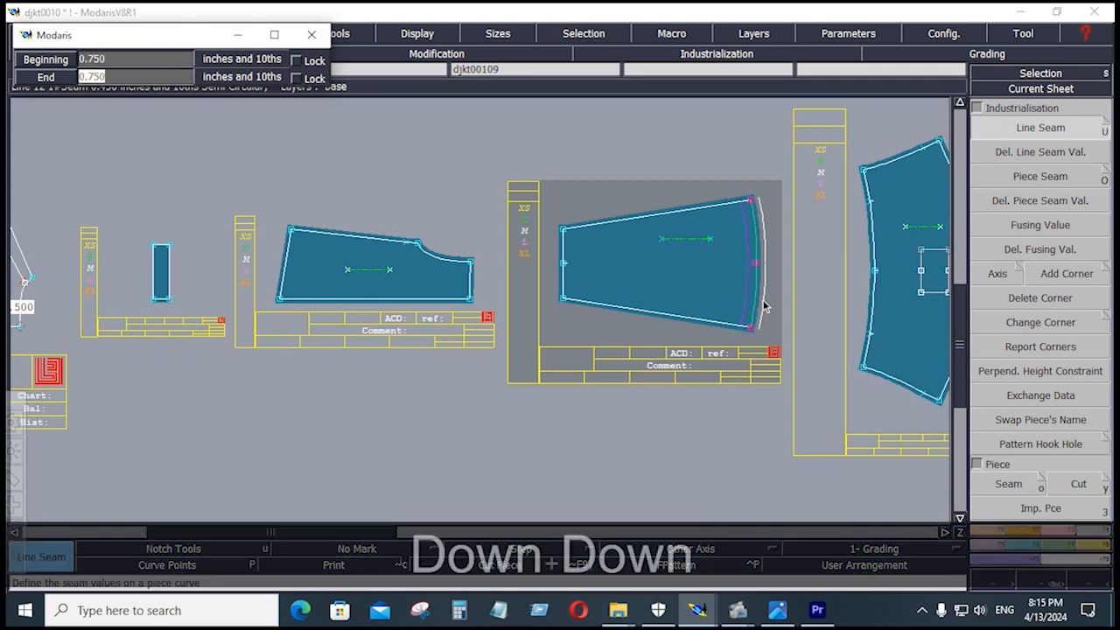
- Apply the same seam allowance to the short straight end beside the scooped edge of the neighbouring panel
{"action": "left_click", "coordinate": [502, 317]}
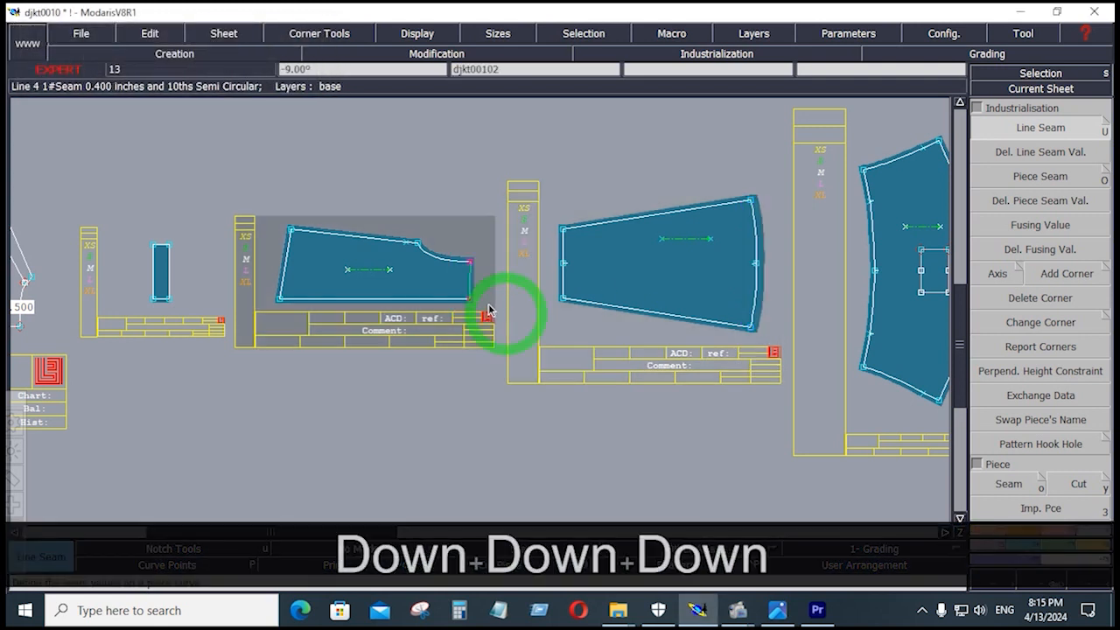
{"action": "left_click", "coordinate": [483, 285]}
{"action": "key", "text": "Down"}
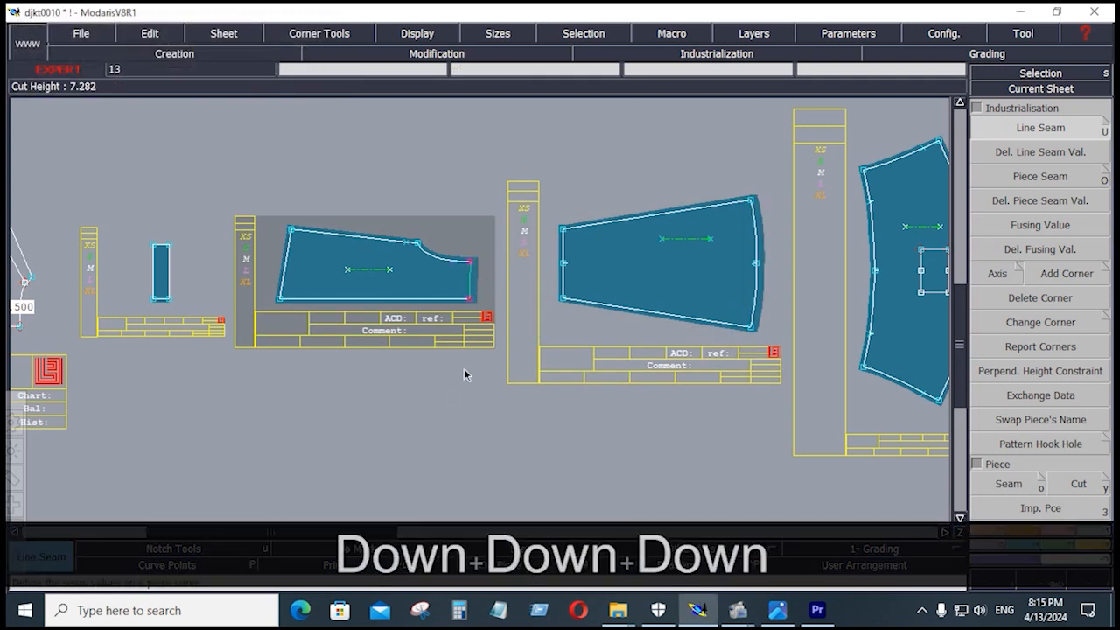
{"action": "left_click", "coordinate": [449, 392]}
- Lay out all sheets on the desk and save the model
{"action": "key", "text": "j"}
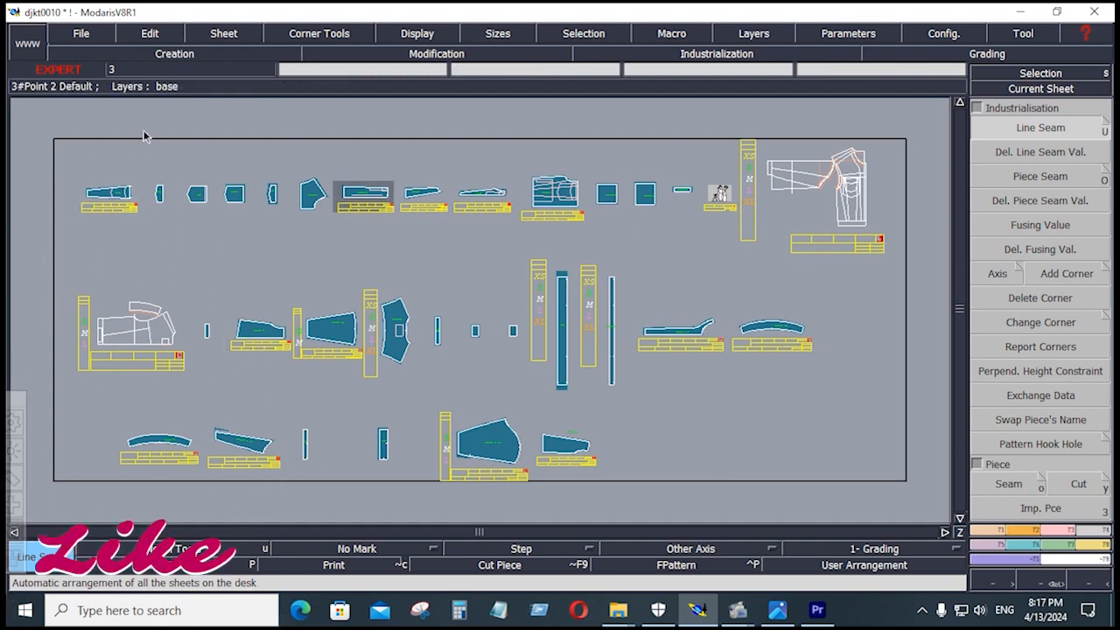
{"action": "left_click", "coordinate": [89, 35]}
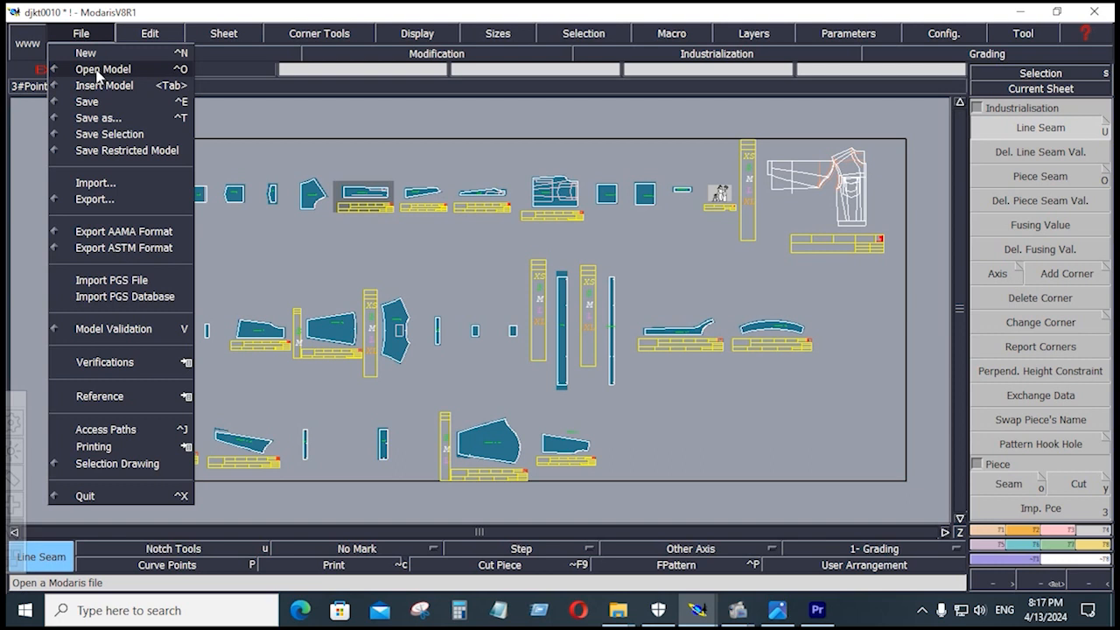
{"action": "left_click", "coordinate": [94, 101]}
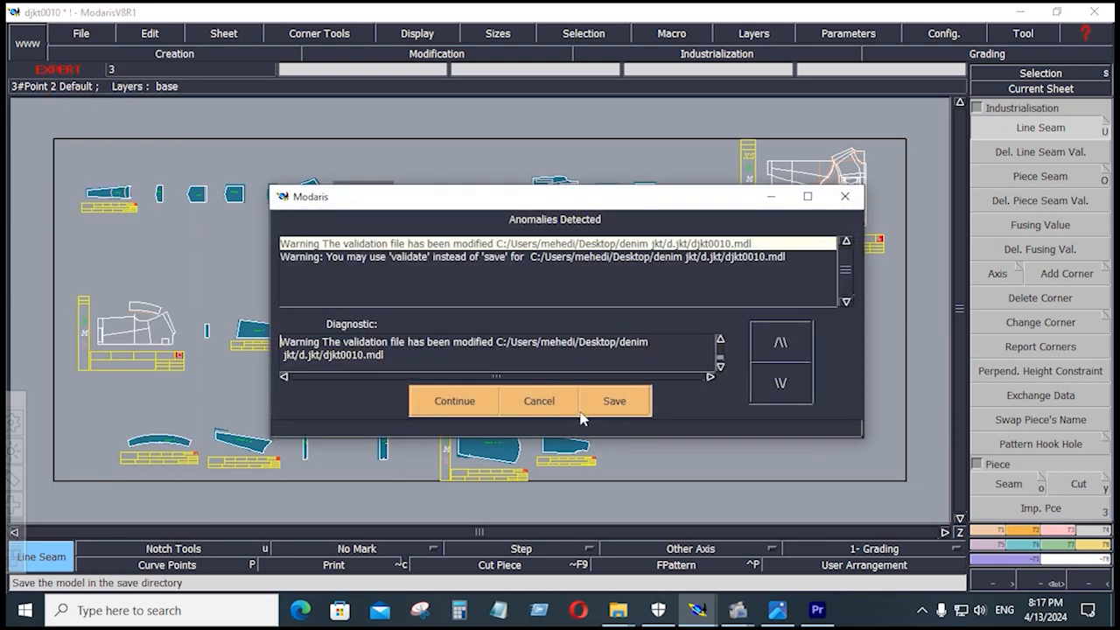